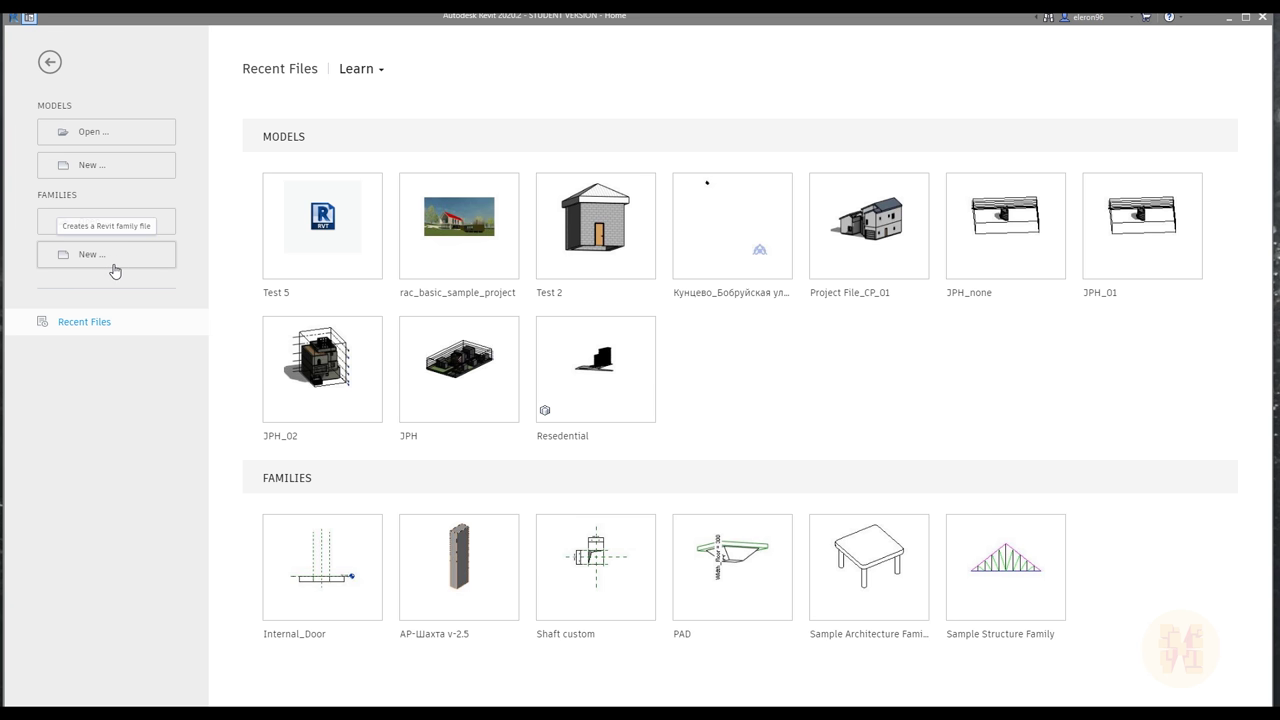
- Create a new conceptual mass family from the Metric Mass template
left_click(114, 266)
double_click(505, 290)
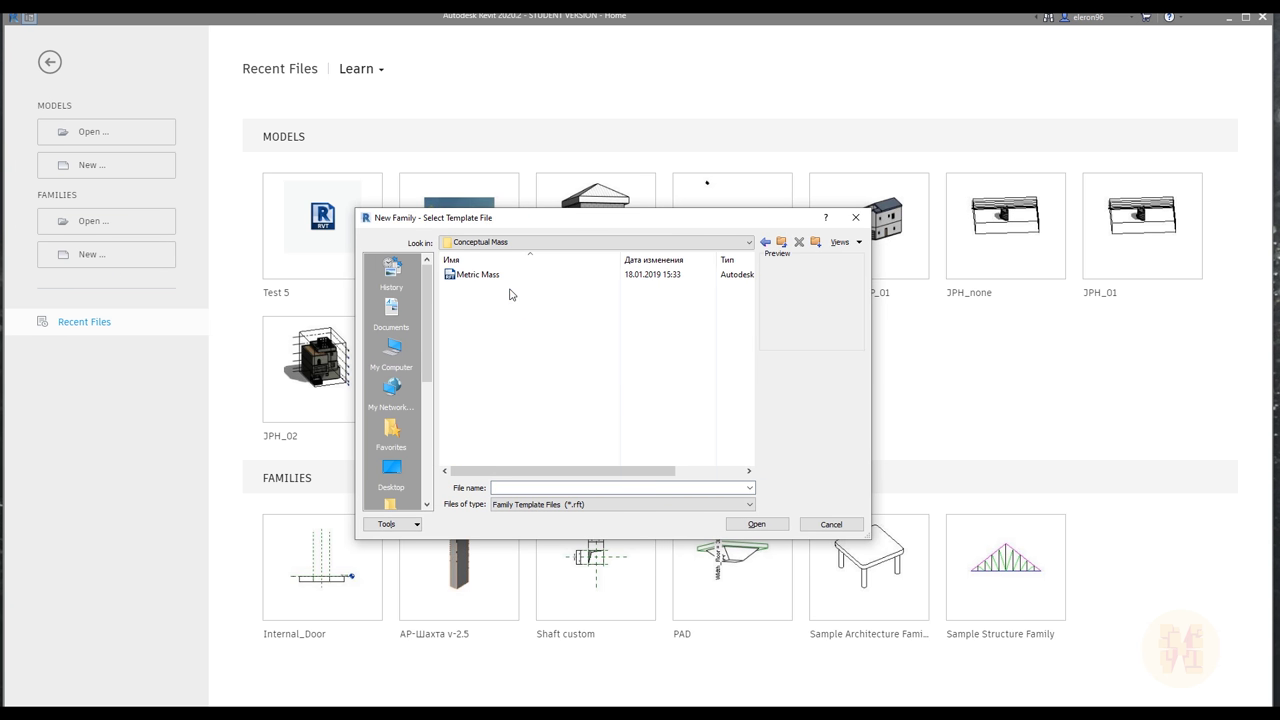
left_click(477, 280)
left_click(753, 524)
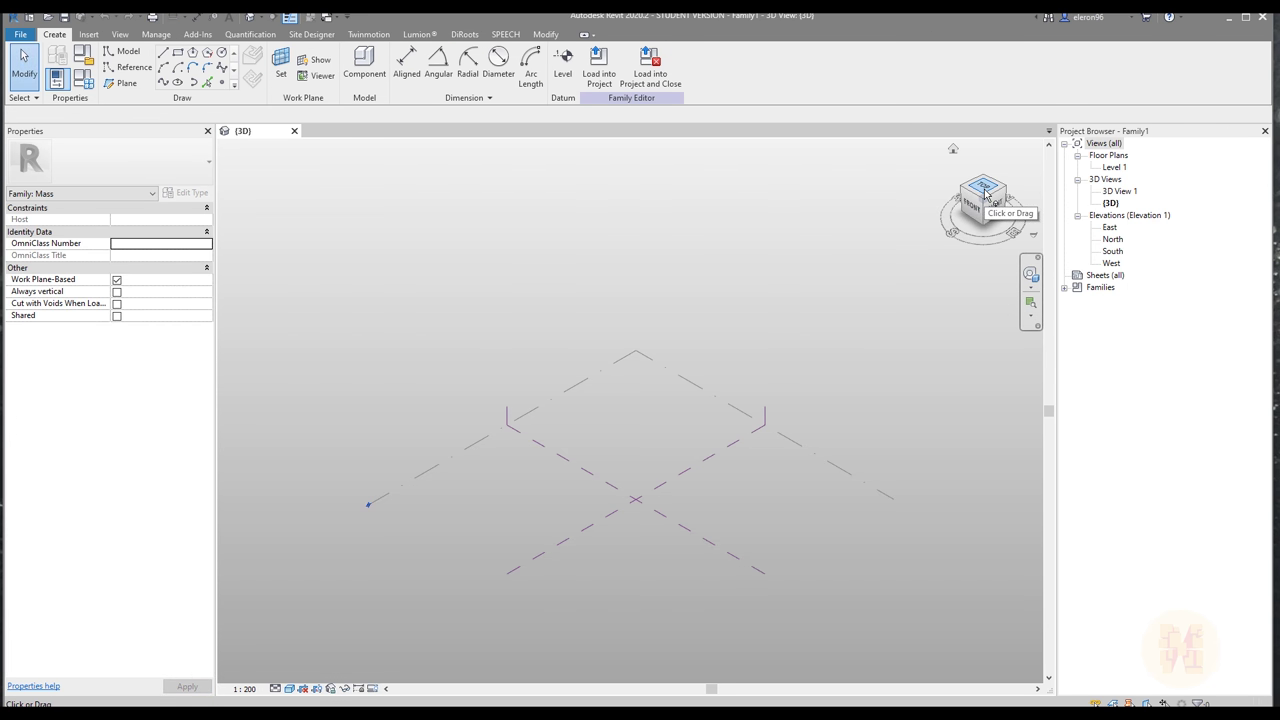
- Draw a model-line circle with a 25000 radius on Level 1, near the intersection of the reference planes
scroll(673, 559, "up", 5)
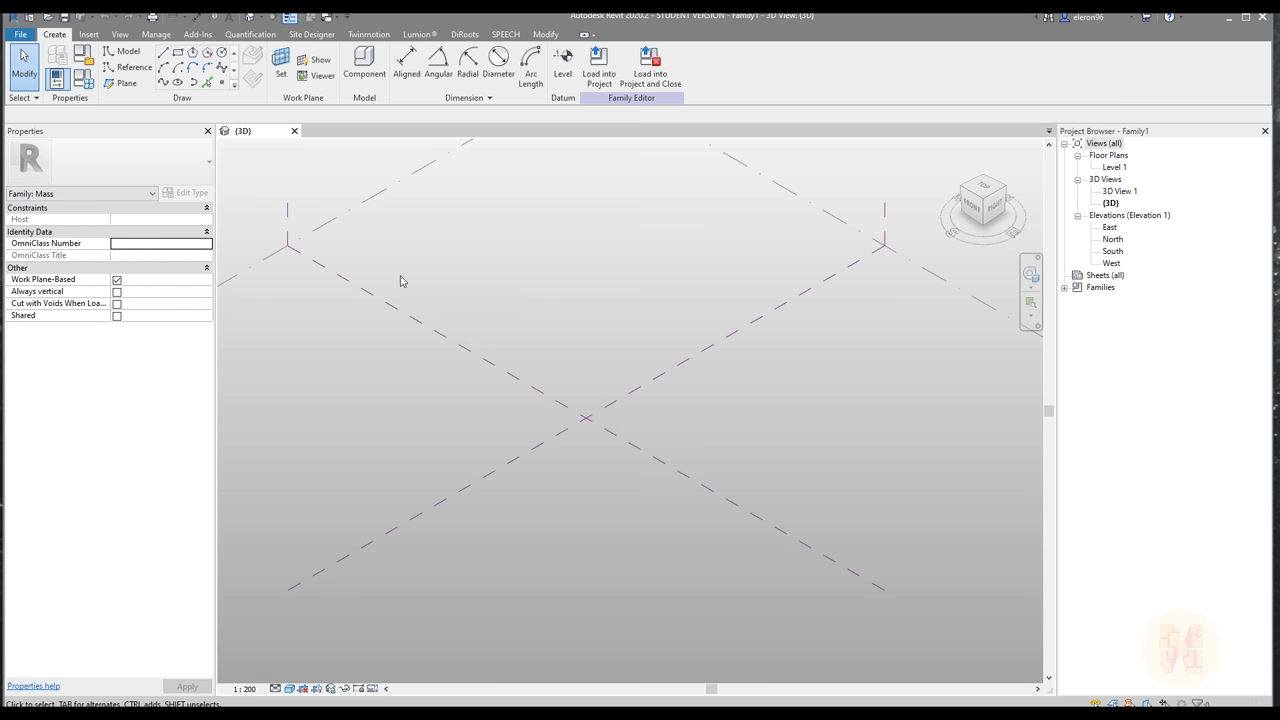
left_click(222, 55)
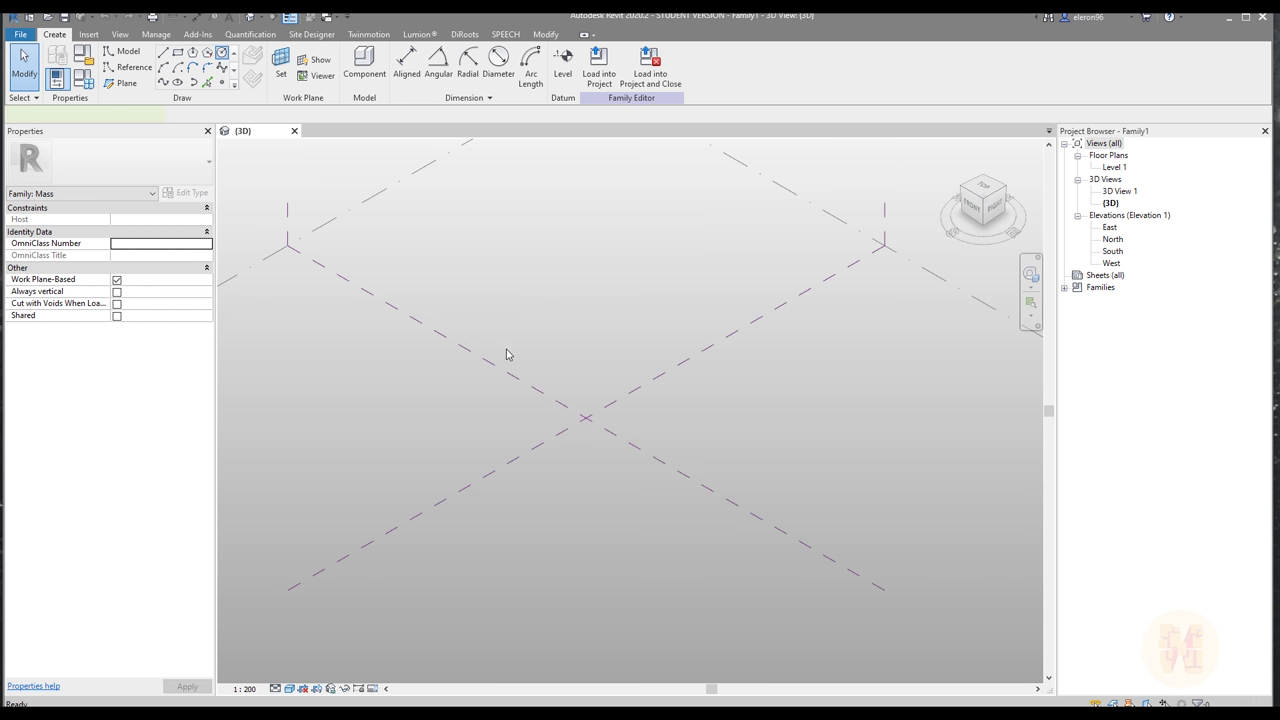
left_click(597, 381)
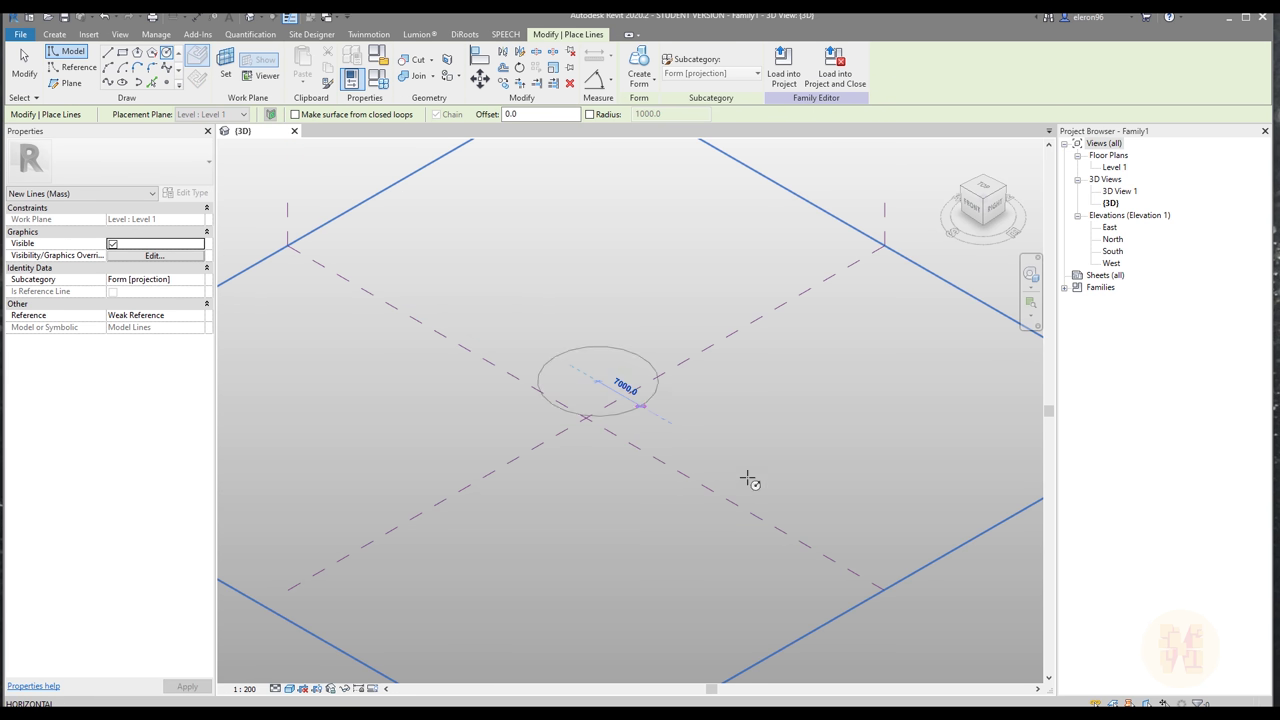
type("25000")
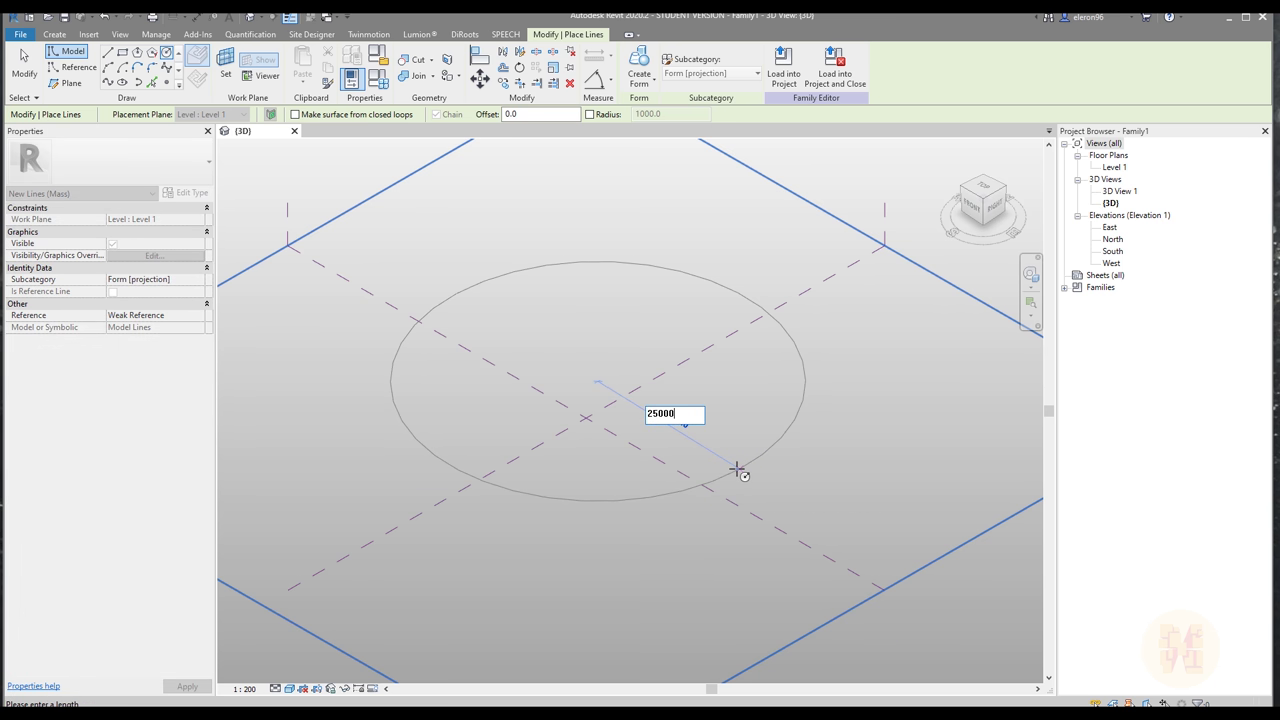
key("Return")
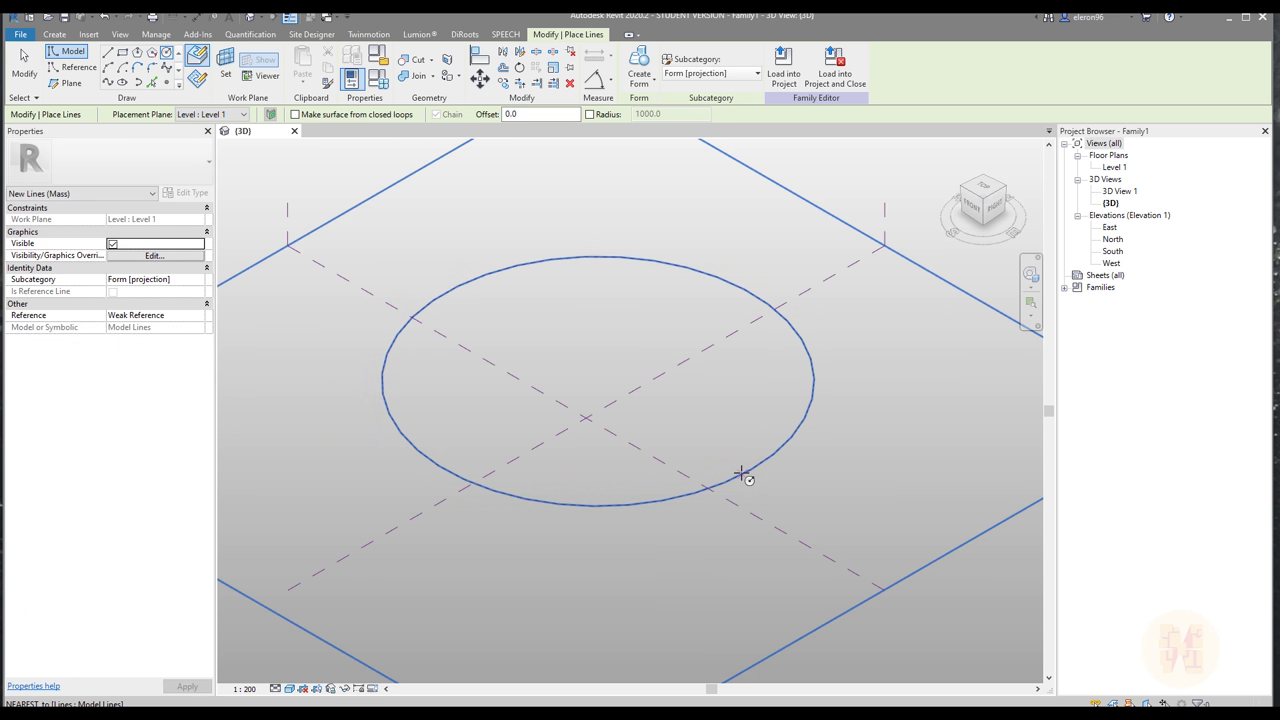
key("Escape")
key("Escape")
- Make the circle's center mark visible
left_click(741, 484)
scroll(737, 437, "up", 5)
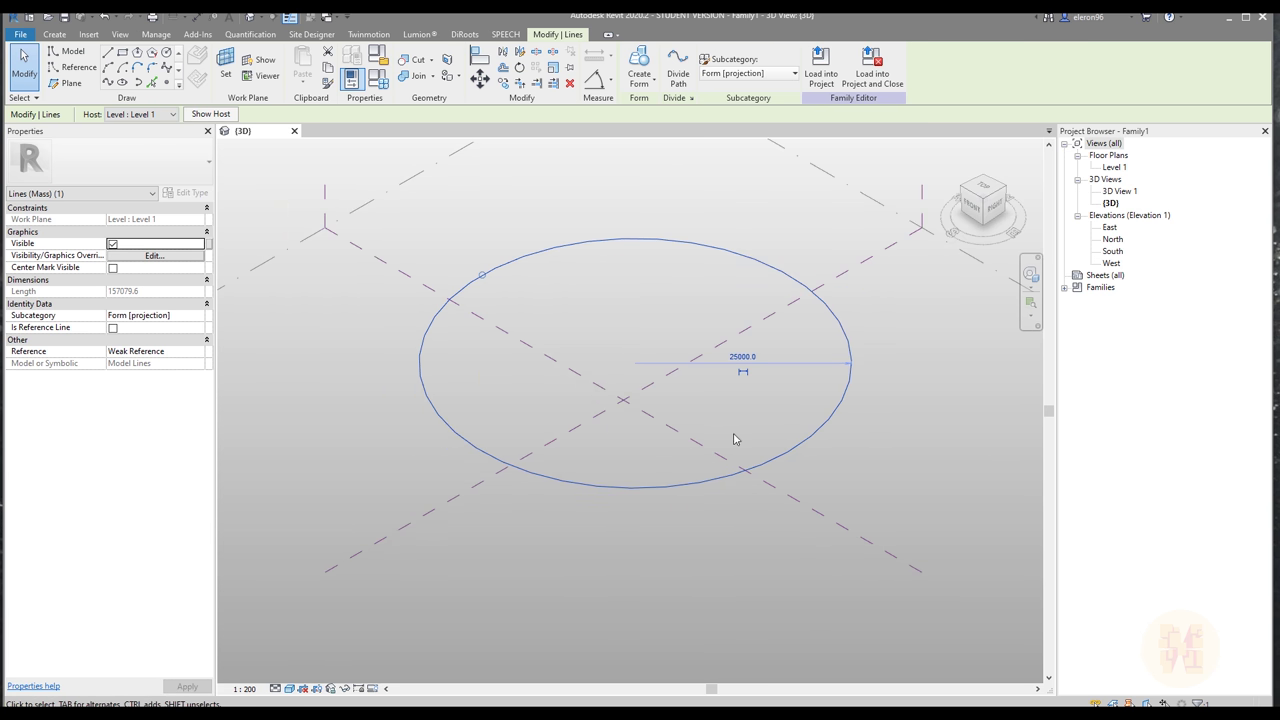
middle_click_drag(629, 400, 634, 421)
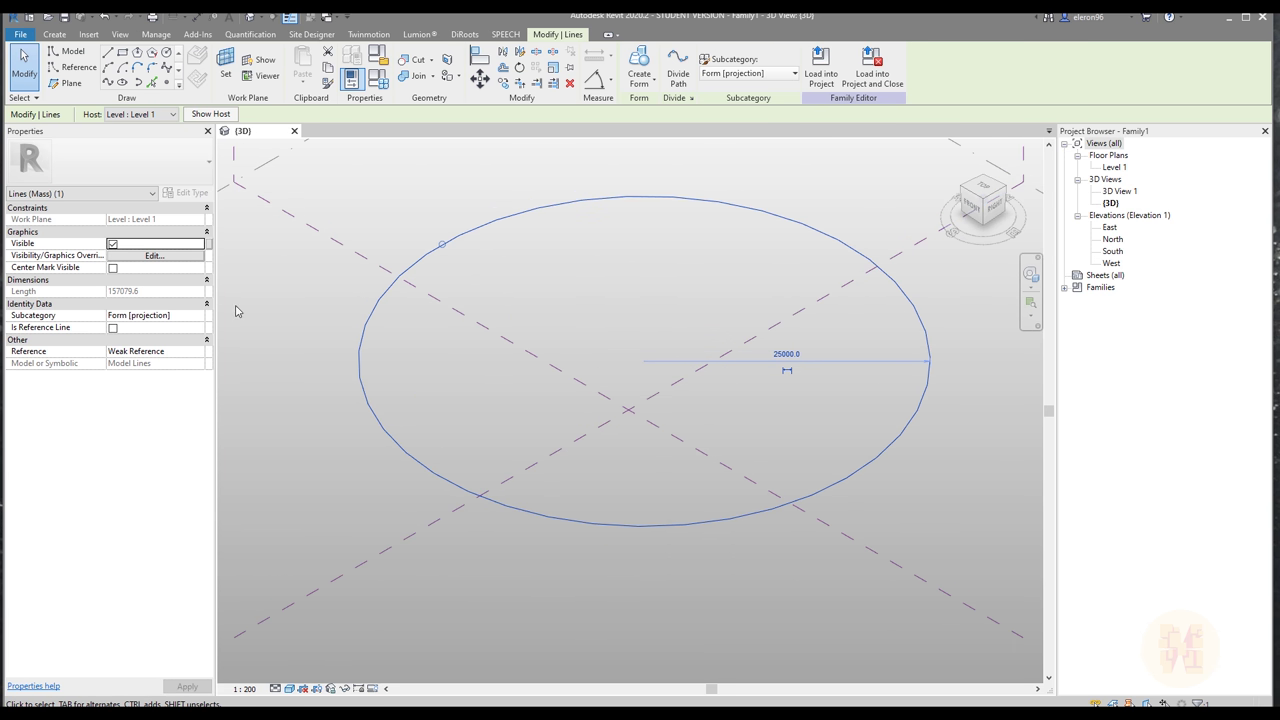
left_click(112, 268)
left_click(622, 331)
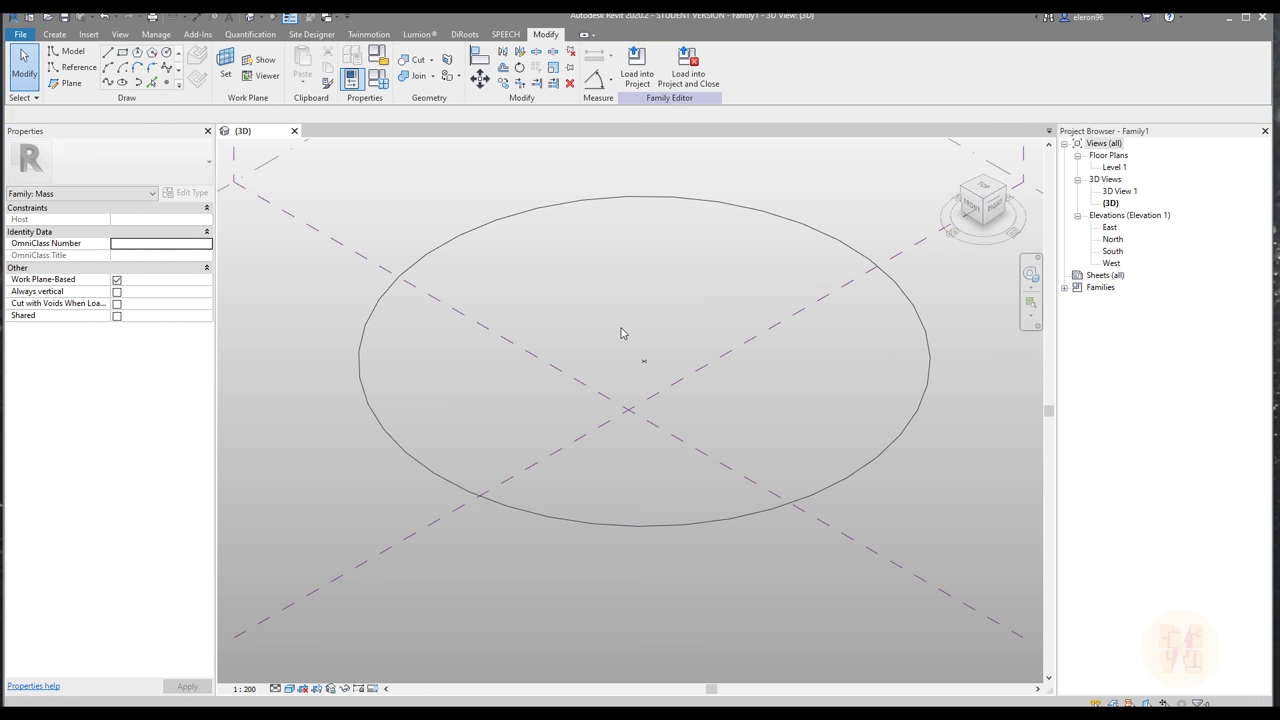
key("a")
key("l")
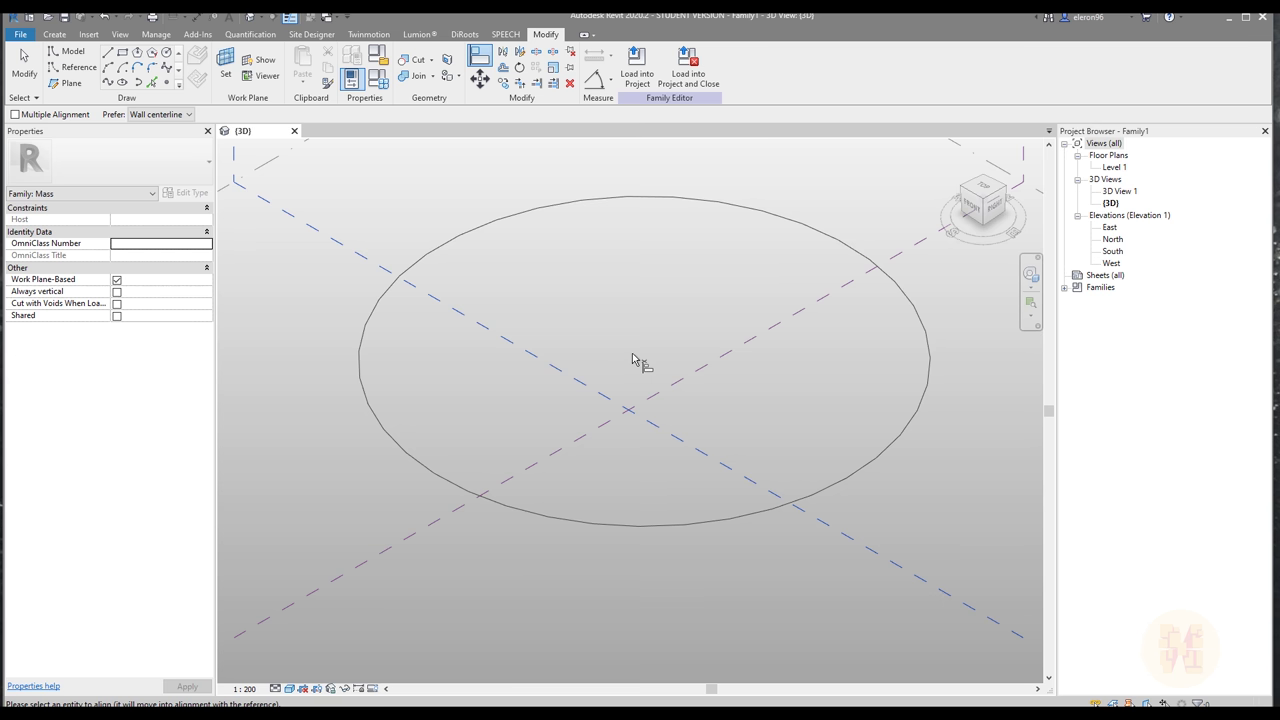
key("Escape")
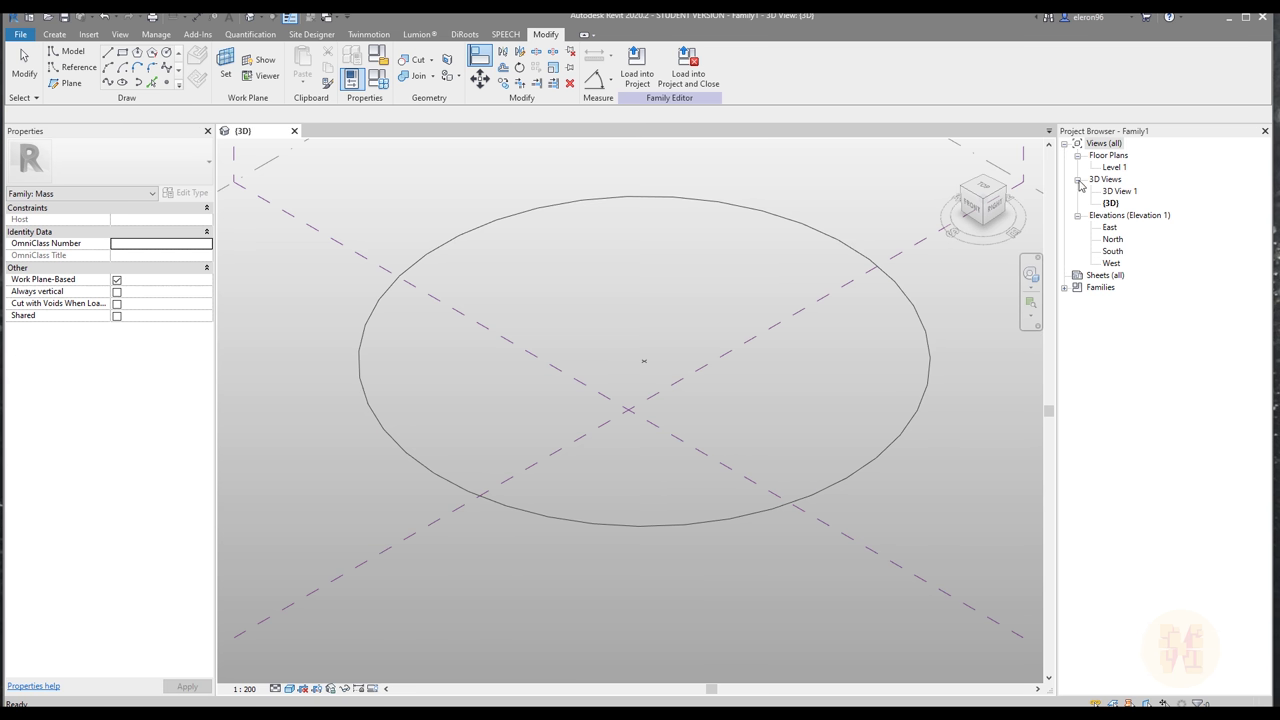
- Align the circle's centre with both reference planes in the Level 1 floor plan and return to the 3D view
double_click(1114, 167)
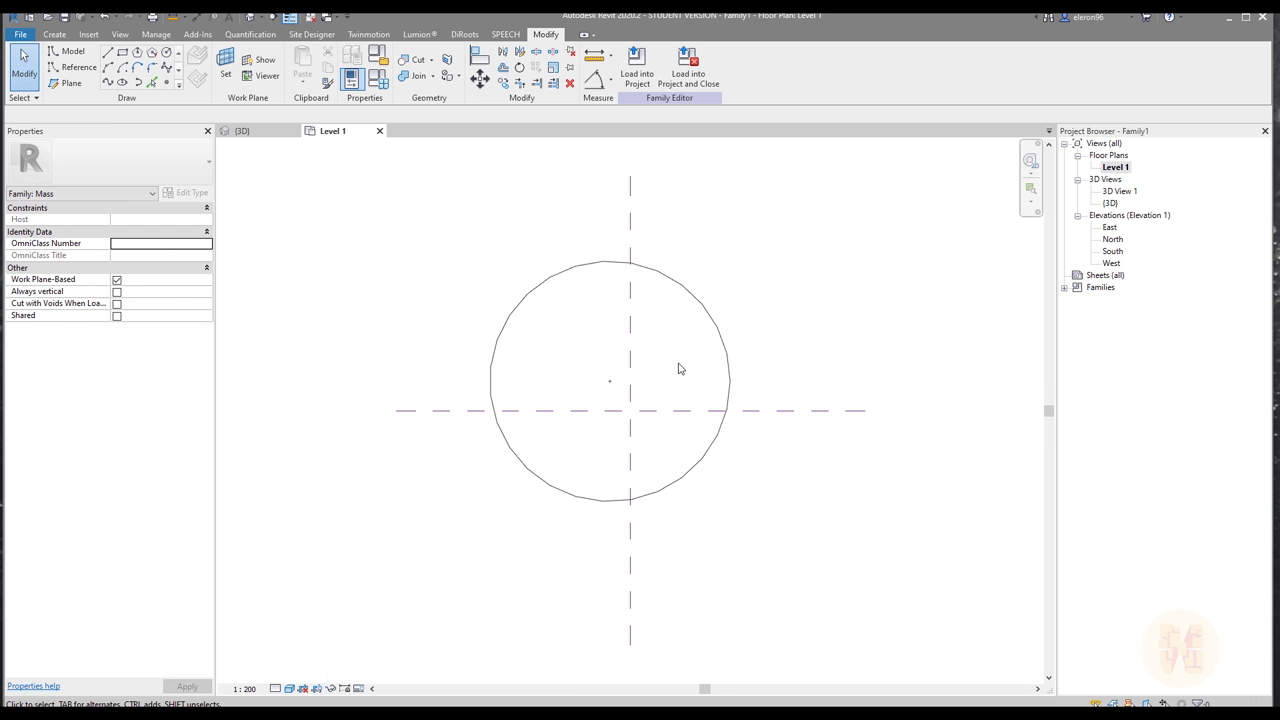
key("a")
key("l")
left_click(592, 410)
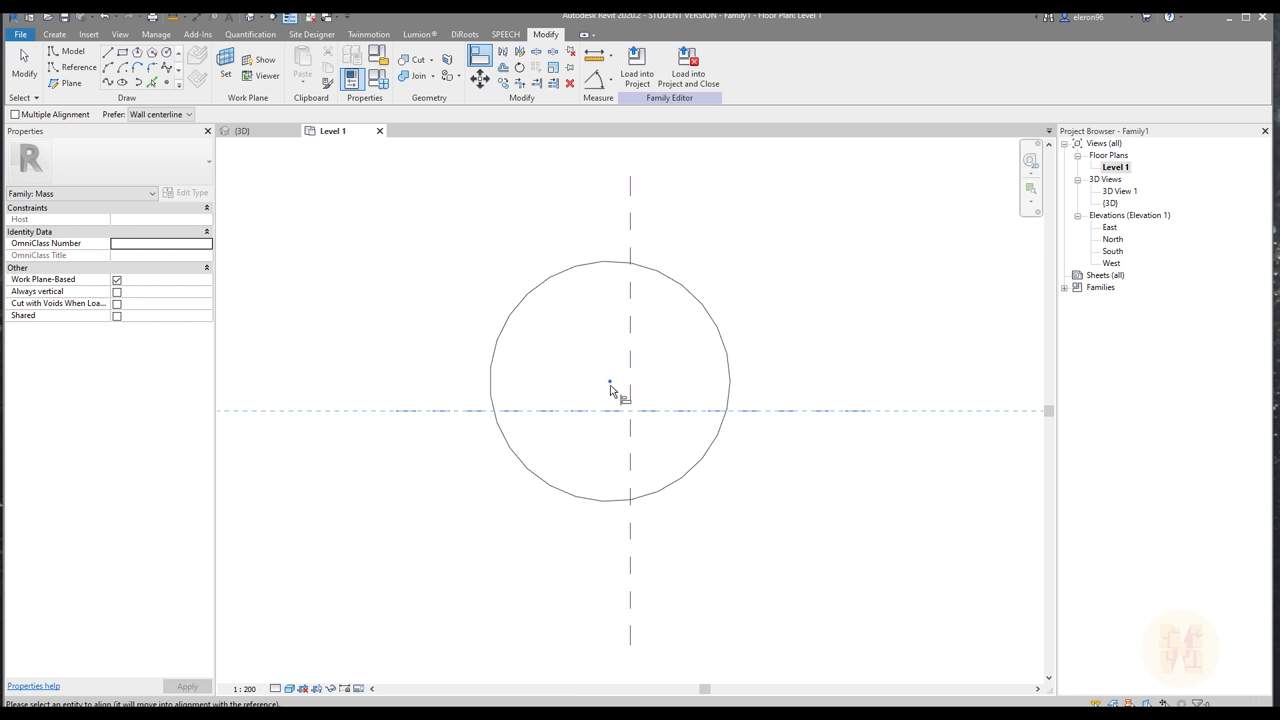
left_click(609, 381)
left_click(617, 416)
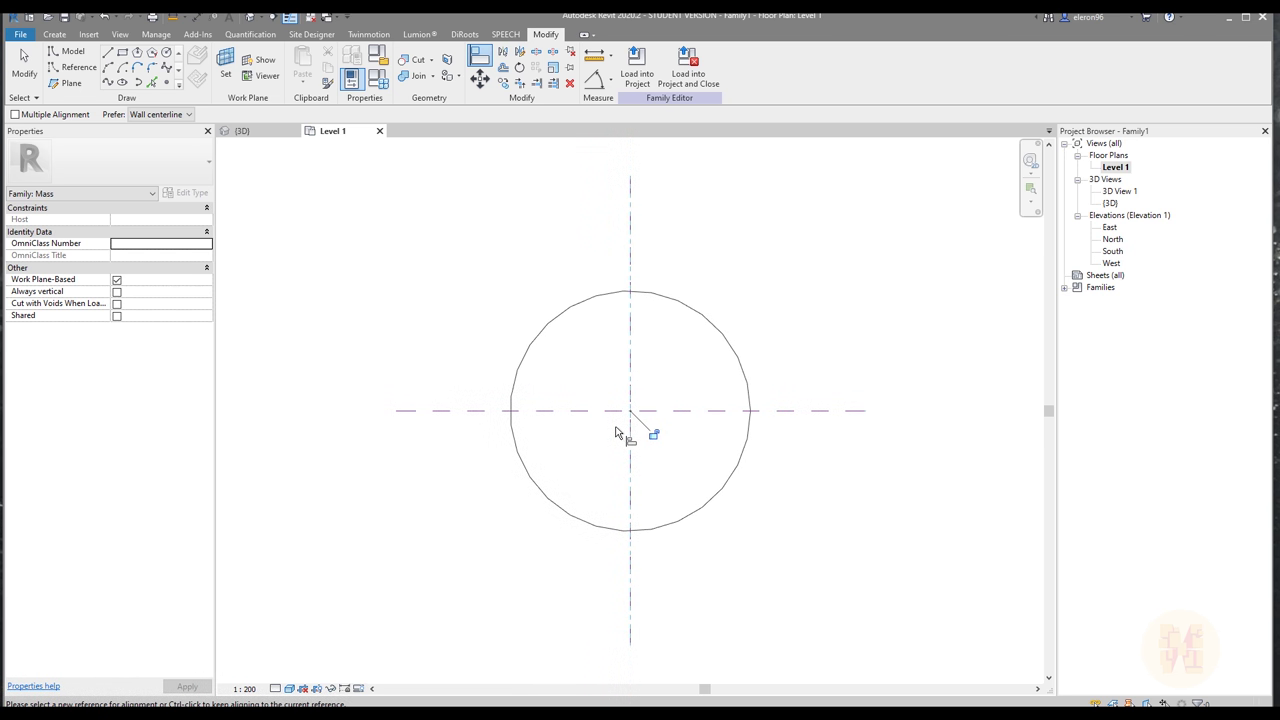
key("Escape")
key("Escape")
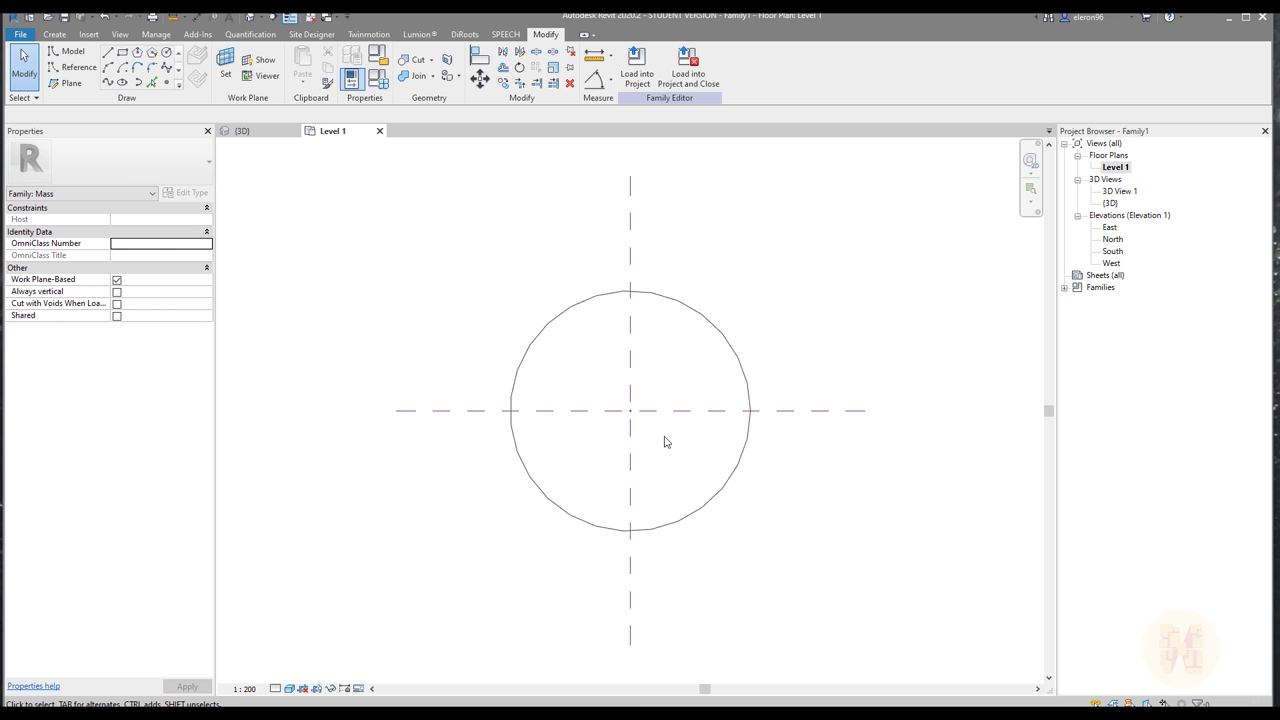
left_click(241, 131)
- Switch the circle's Is Reference Line property on and back off
left_click(589, 576)
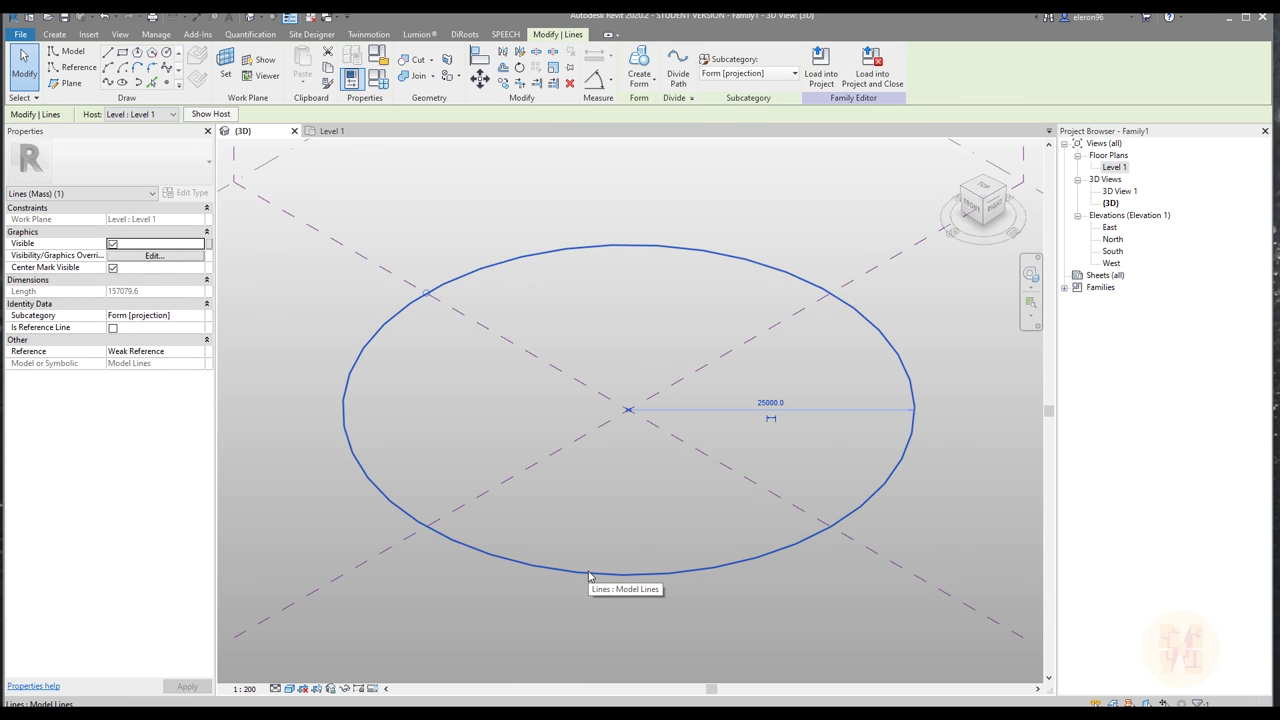
scroll(677, 608, "down", 3)
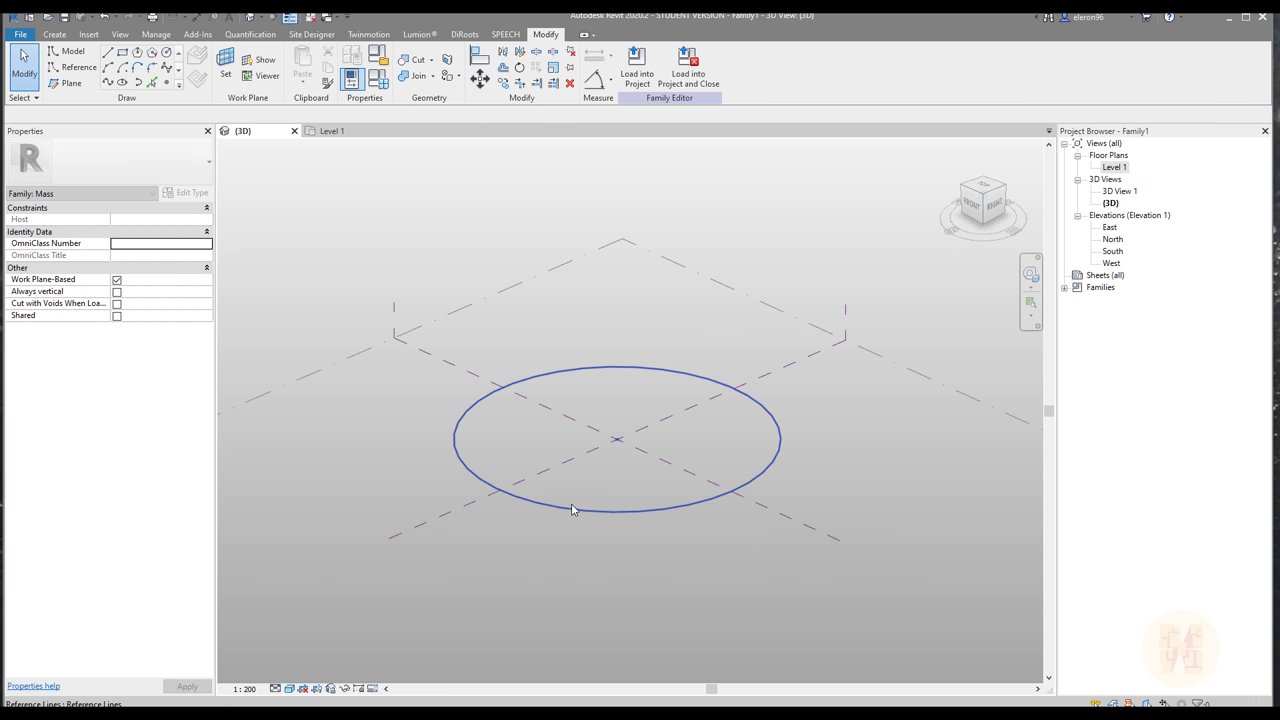
left_click(571, 506)
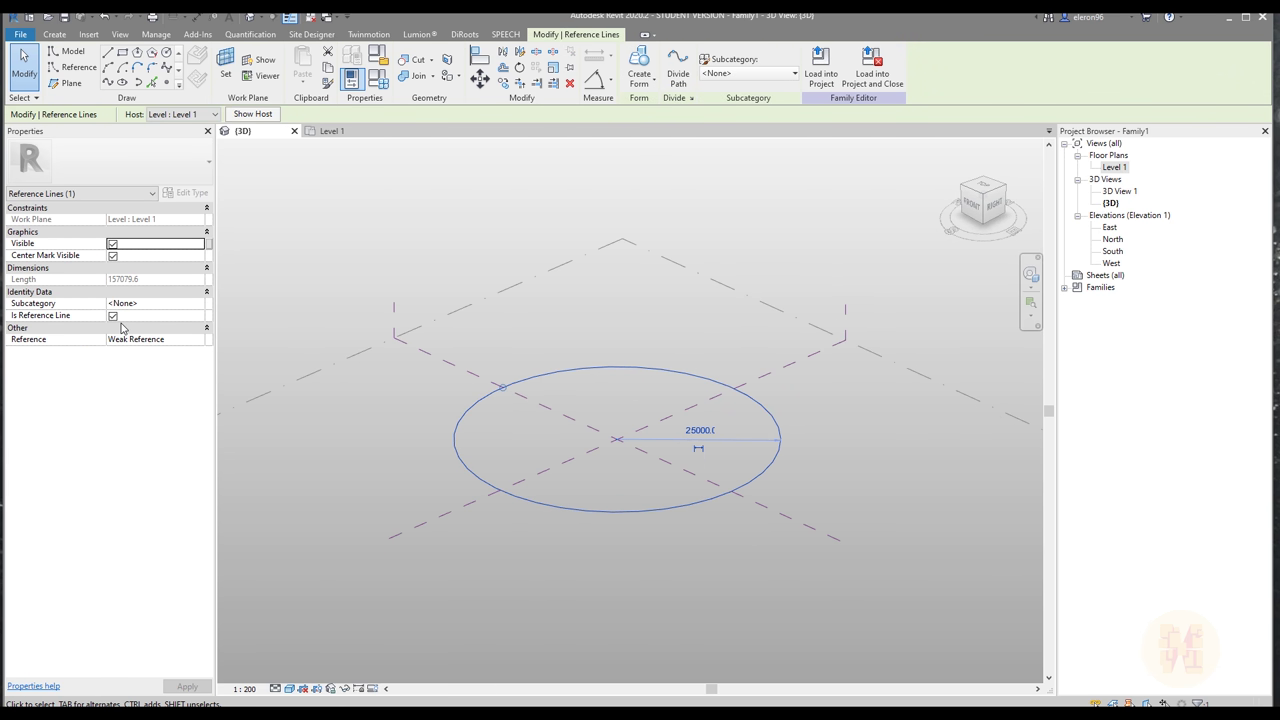
left_click(113, 316)
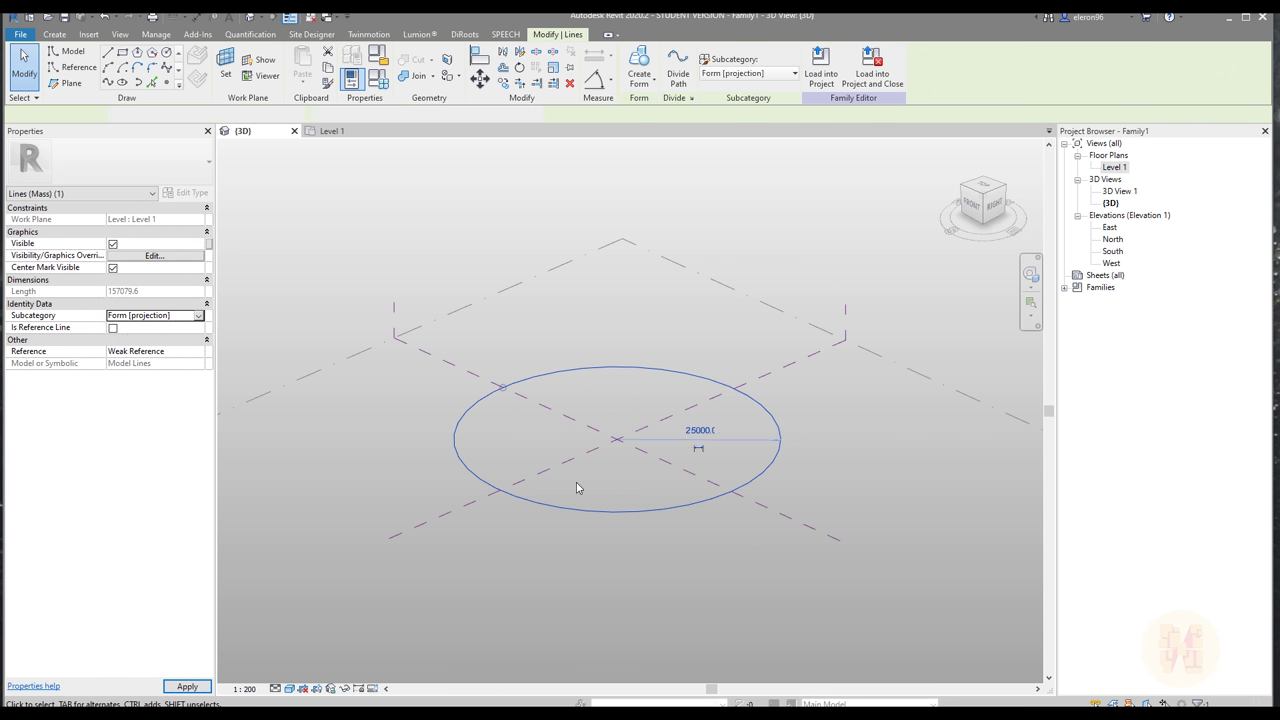
- Create a solid sphere form from the circle
left_click(577, 530)
left_click(587, 516)
left_click(639, 66)
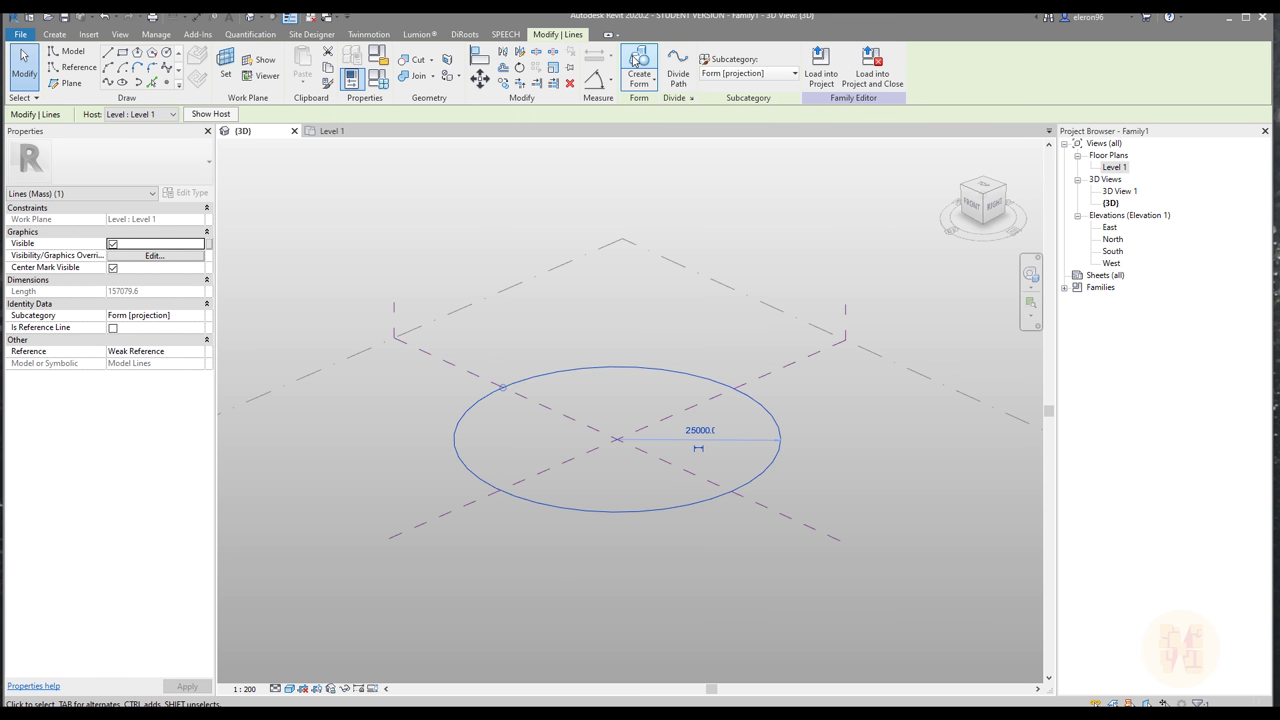
left_click(485, 688)
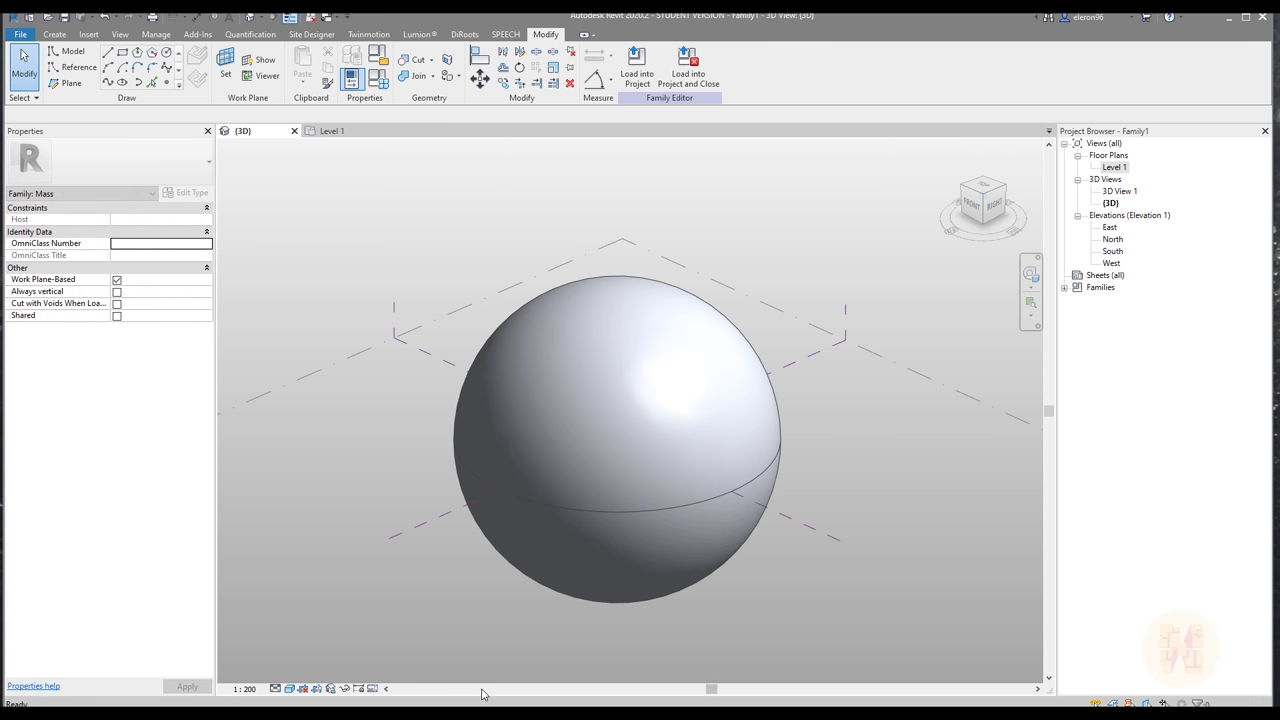
- Divide the surface of the sphere's upper half into a UV grid
mouse_move(514, 623)
middle_mouse_down()
mouse_move(472, 610)
mouse_move(600, 466)
mouse_move(714, 506)
mouse_move(577, 559)
mouse_move(503, 558)
mouse_move(719, 561)
middle_mouse_up()
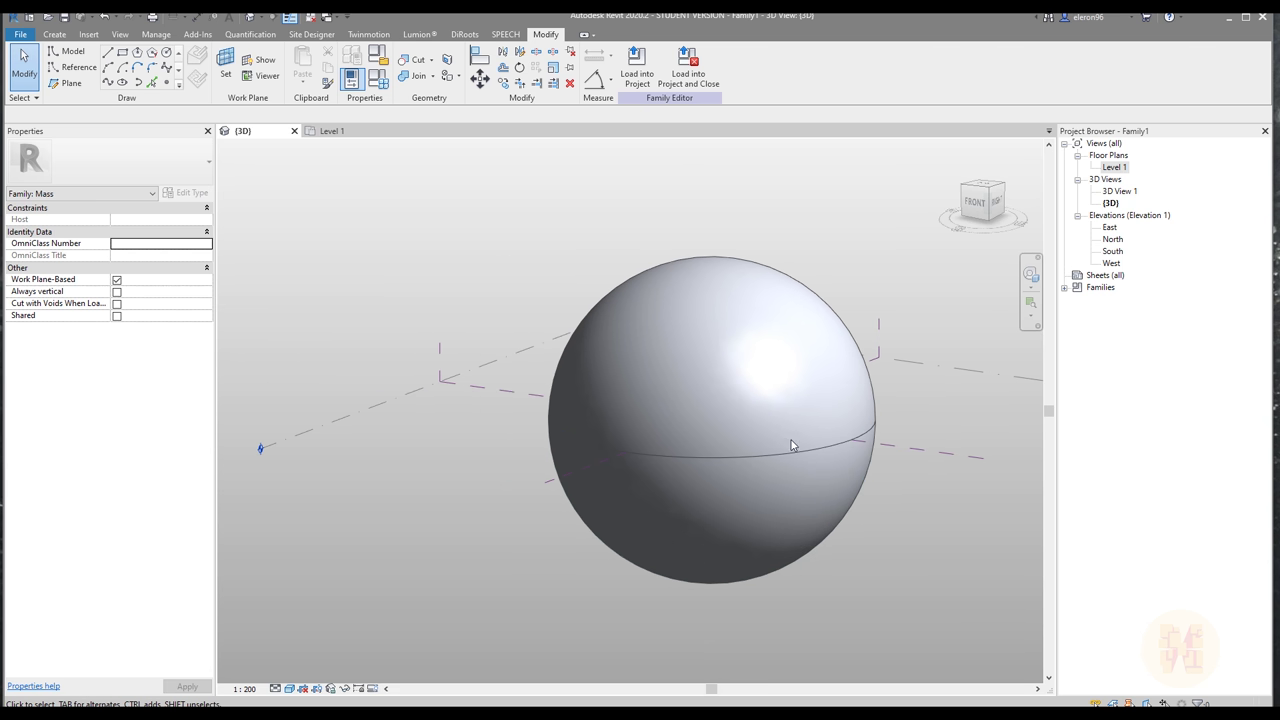
middle_click_drag(894, 620, 788, 597)
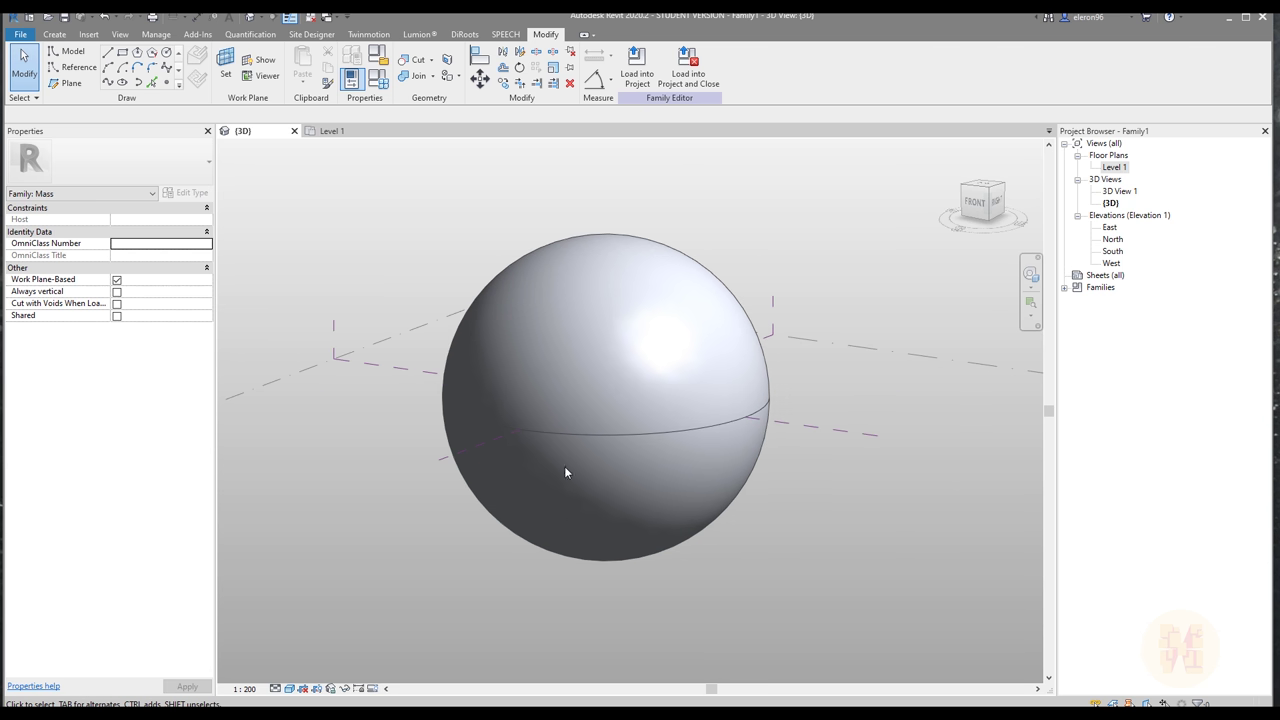
left_click(667, 362)
left_click(585, 358)
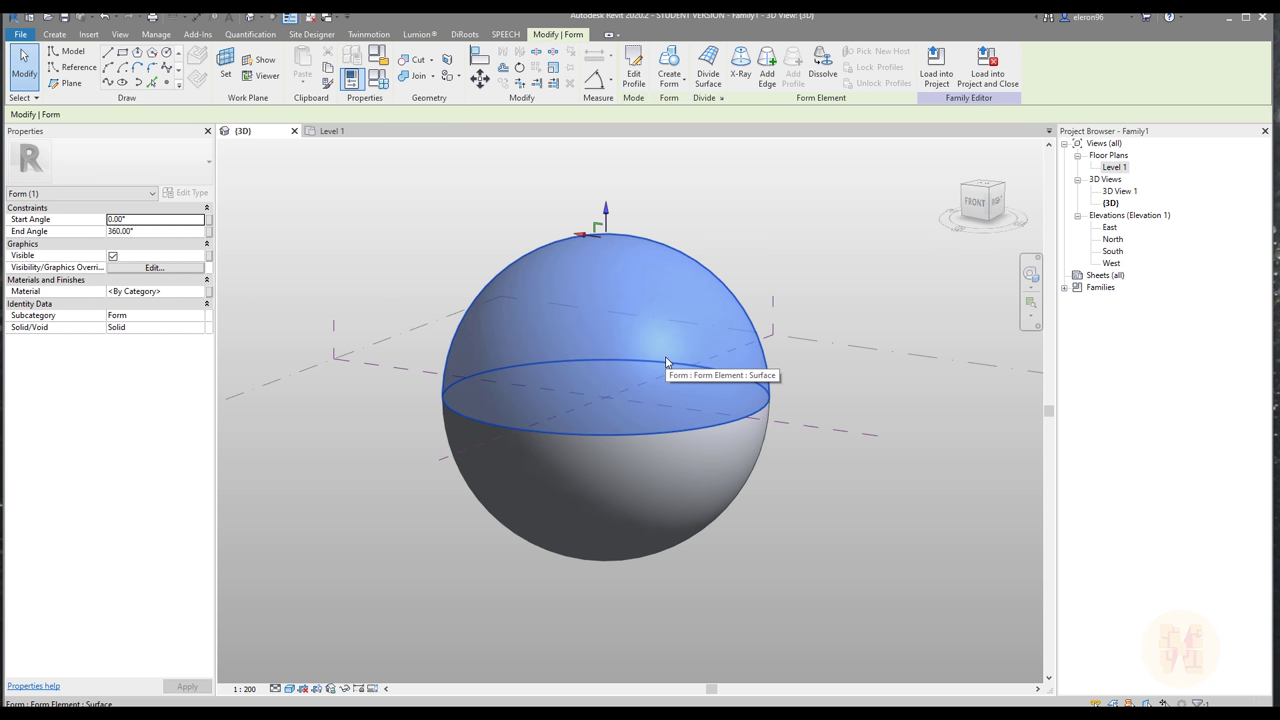
left_click(712, 66)
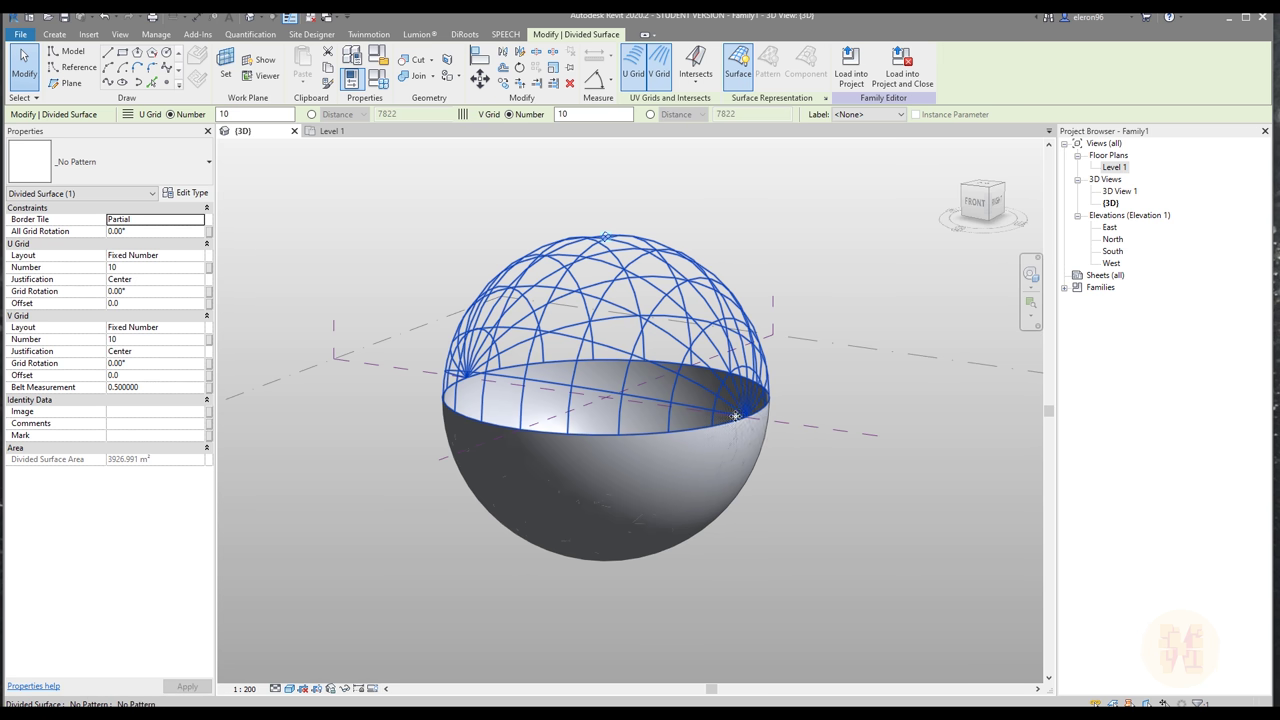
- Divide the surface of the sphere's lower half into a UV grid as well
scroll(743, 410, "up", 5)
middle_click_drag(746, 410, 620, 447, "shift")
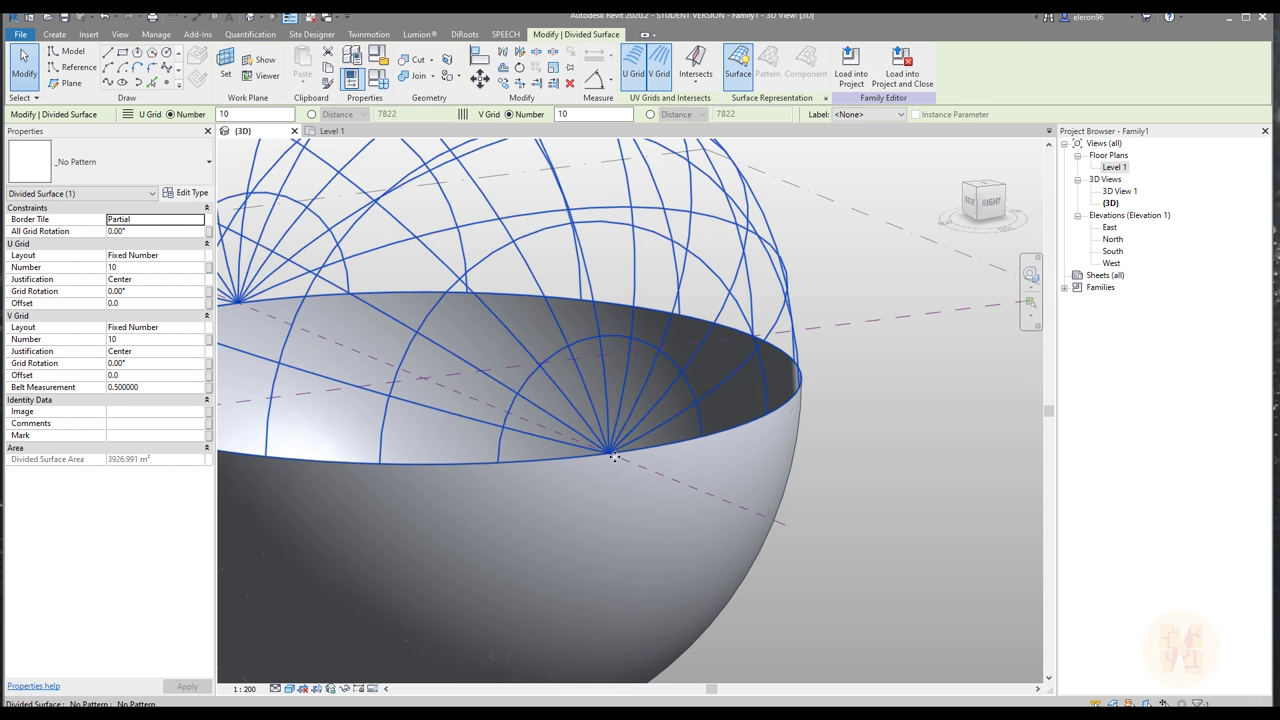
scroll(609, 441, "down", 5)
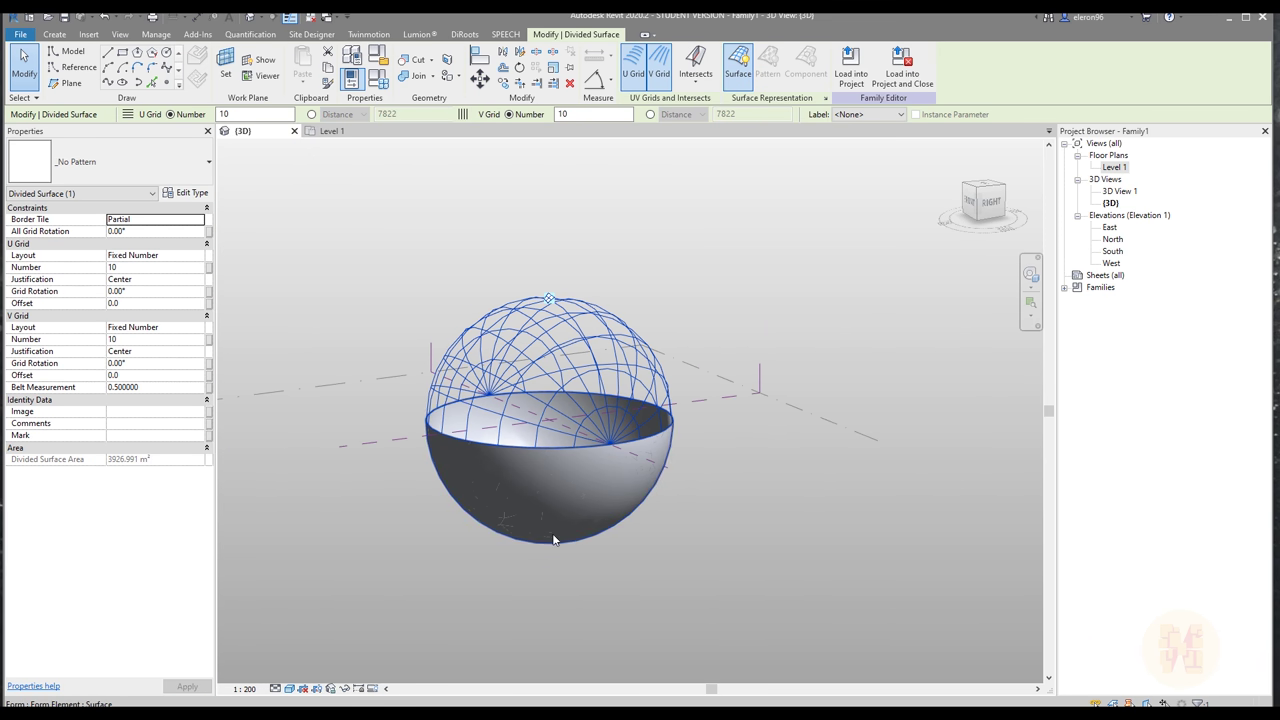
middle_click_drag(547, 564, 595, 543, "shift")
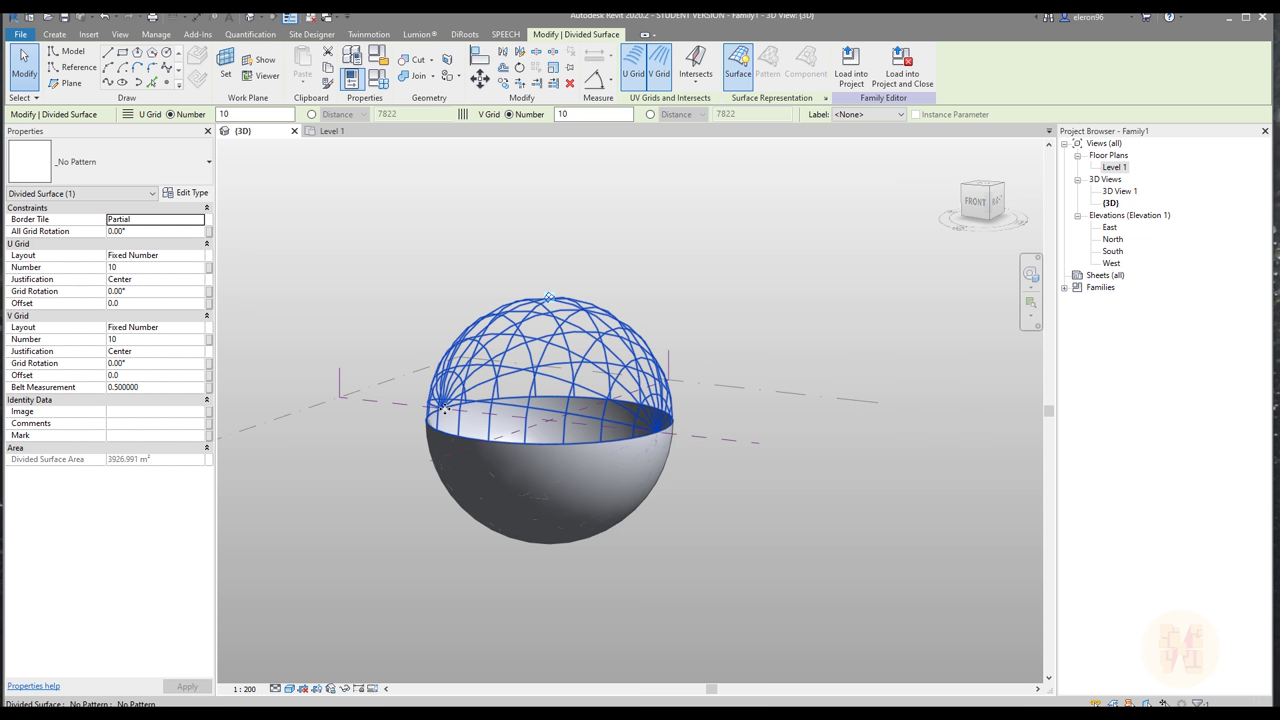
left_click(563, 528)
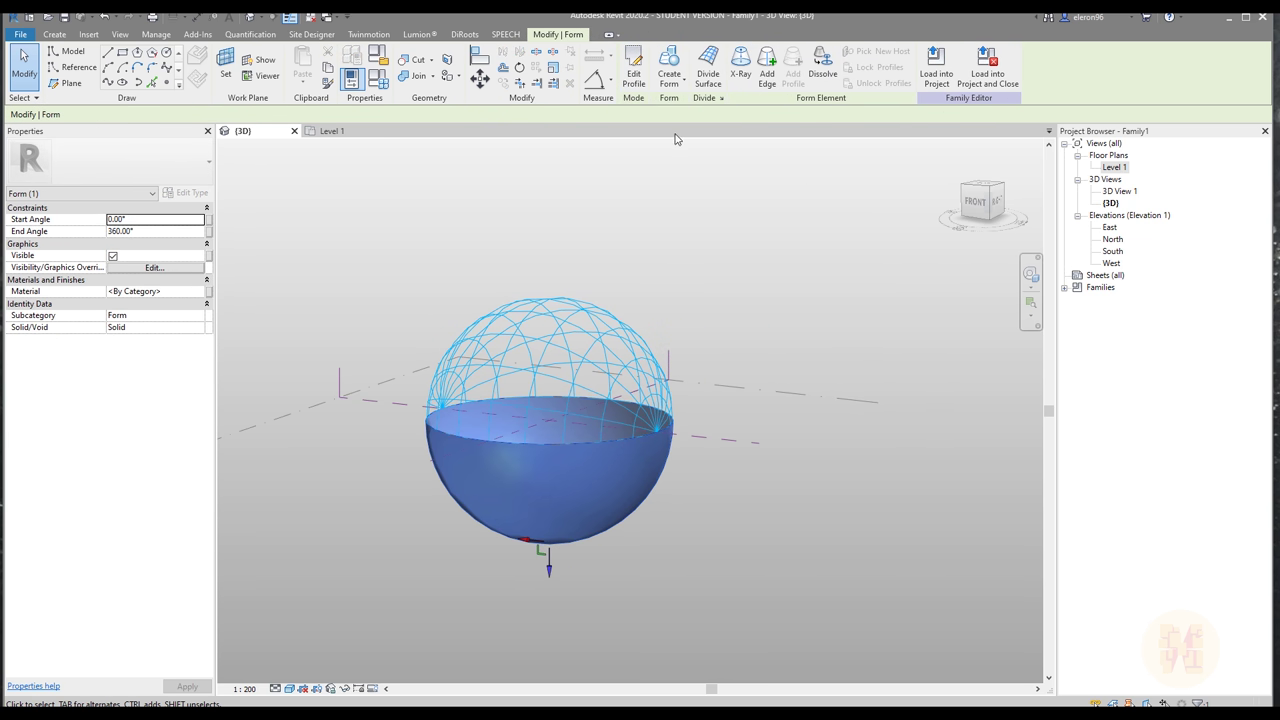
left_click(708, 70)
left_click(726, 554)
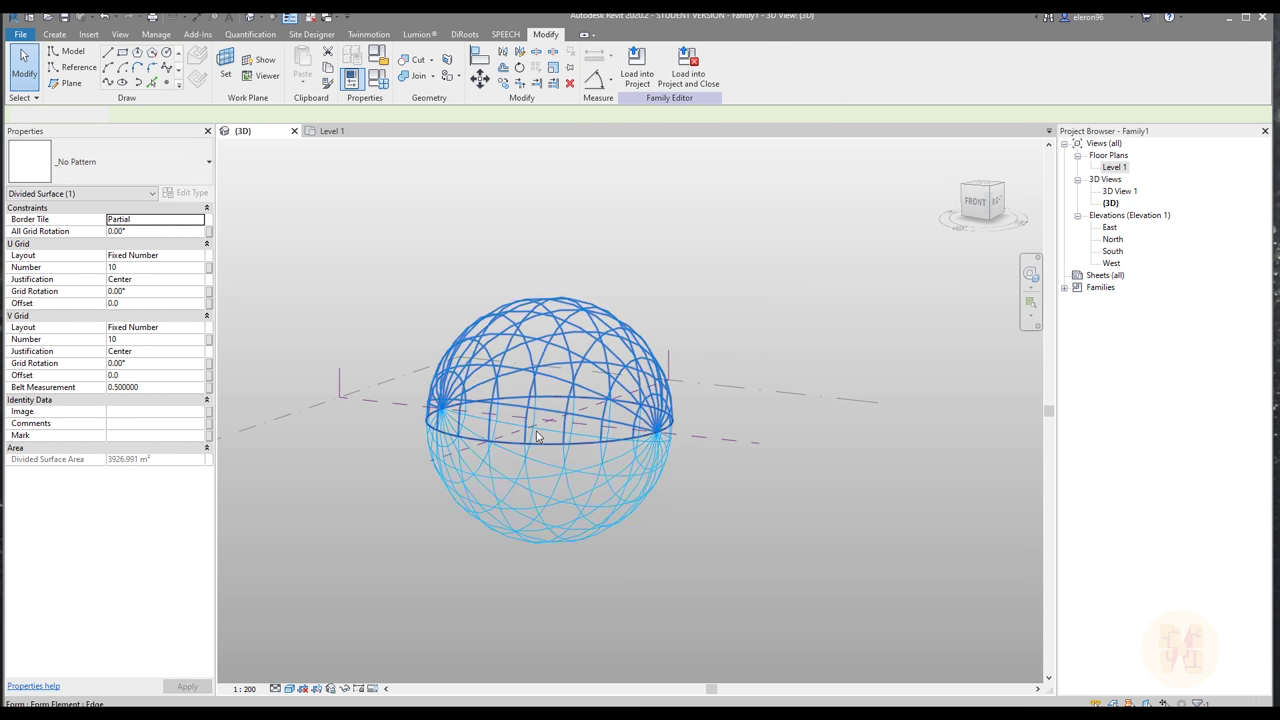
- Try to rotate both divided surfaces about the sphere's centre in a front-facing view
left_click(529, 474)
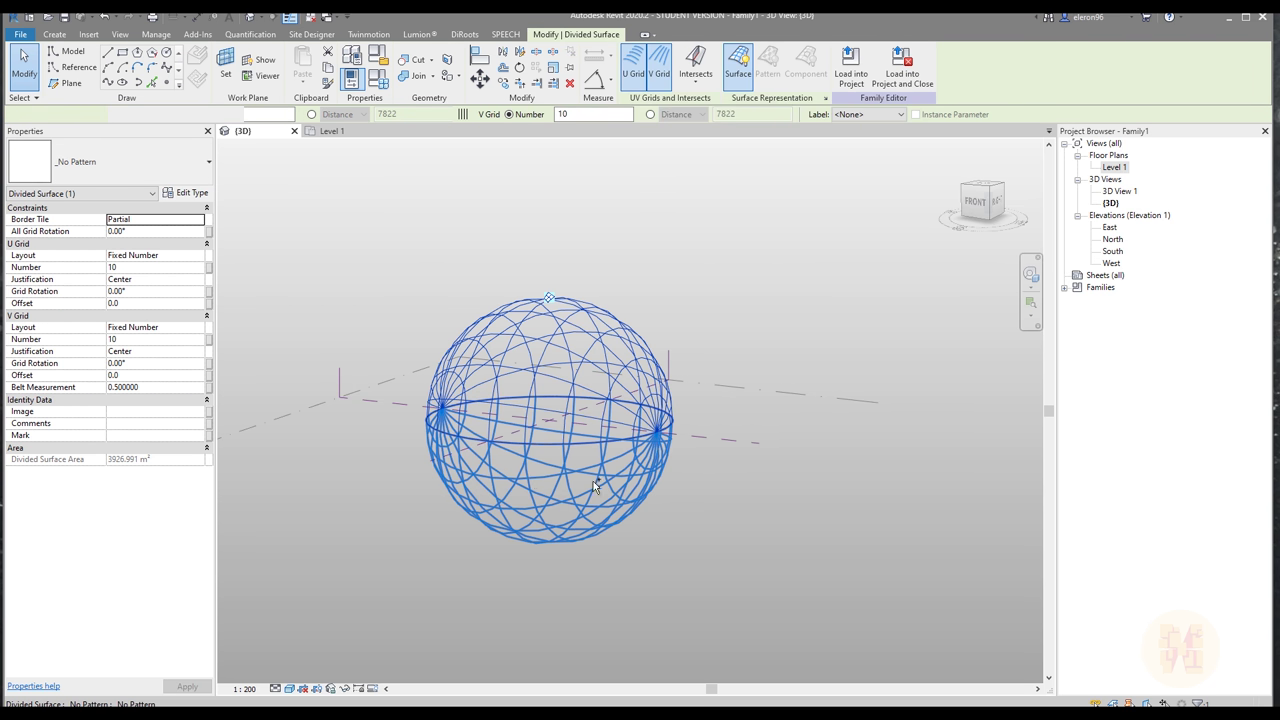
middle_click_drag(598, 500, 608, 535, "shift")
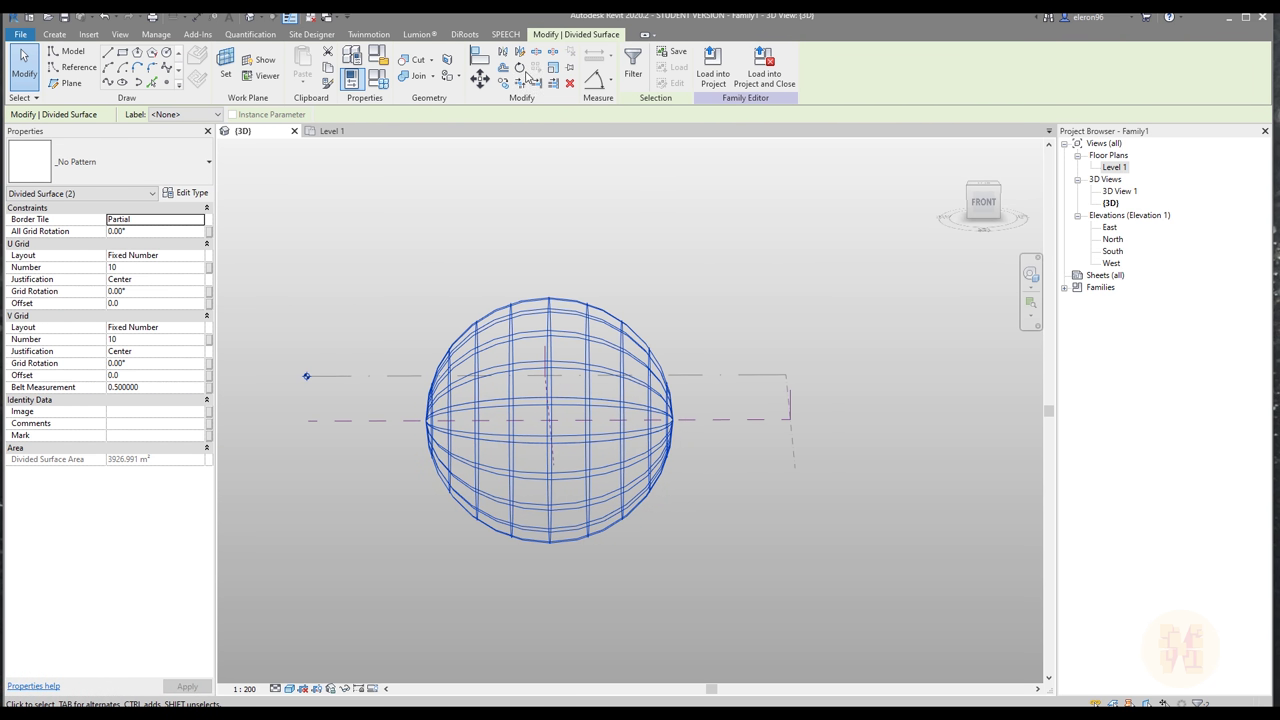
left_click(519, 67)
left_click(782, 420)
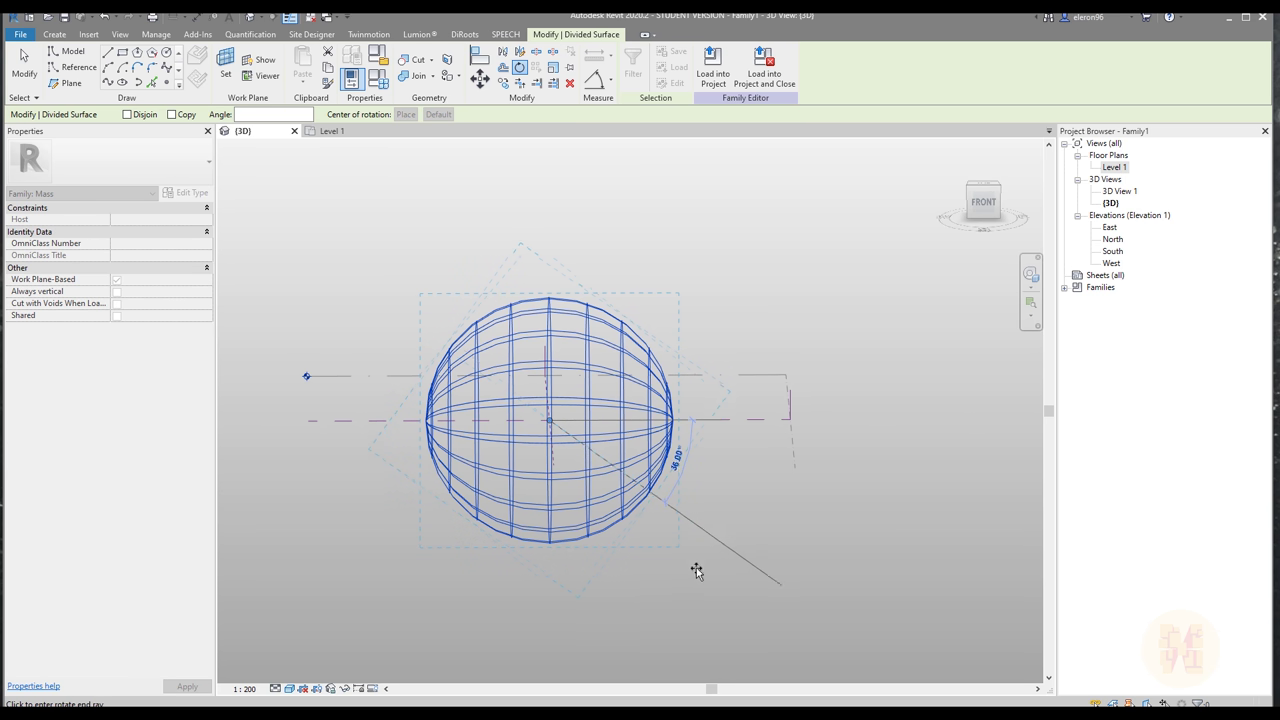
key("Escape")
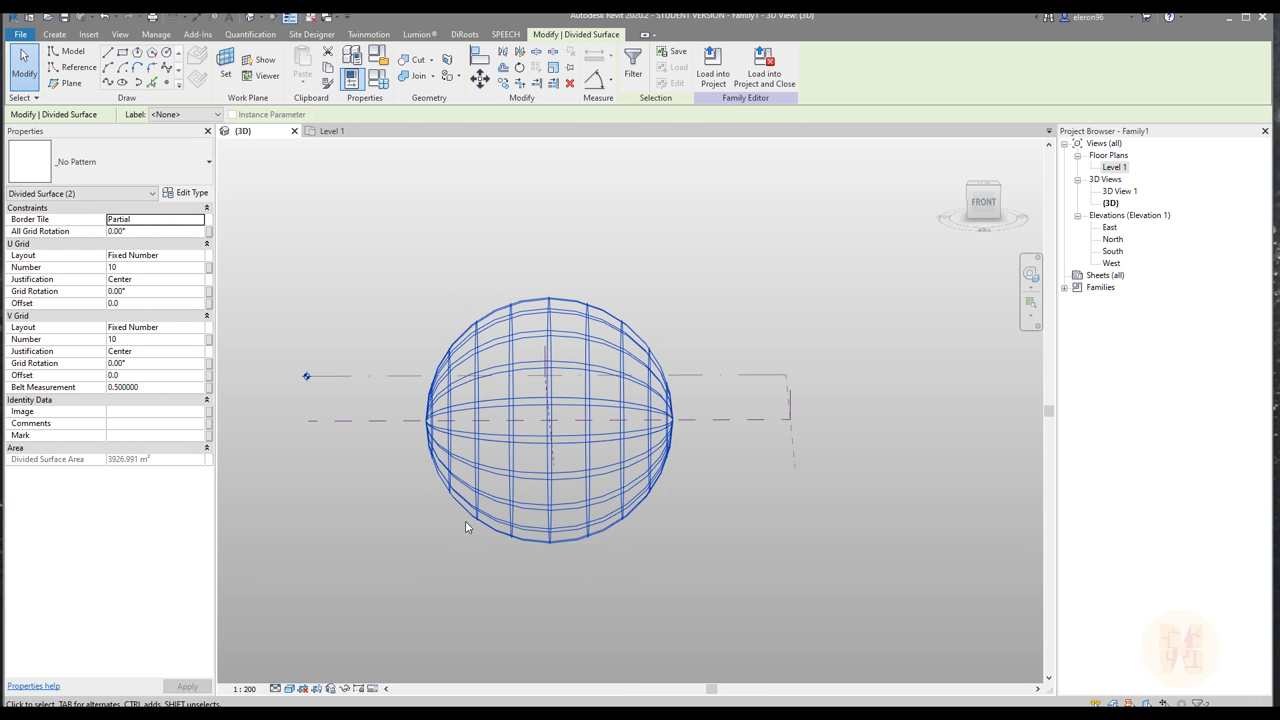
- Examine the divided sphere's grid around its two poles from an angled view
middle_click_drag(466, 523, 486, 479, "shift")
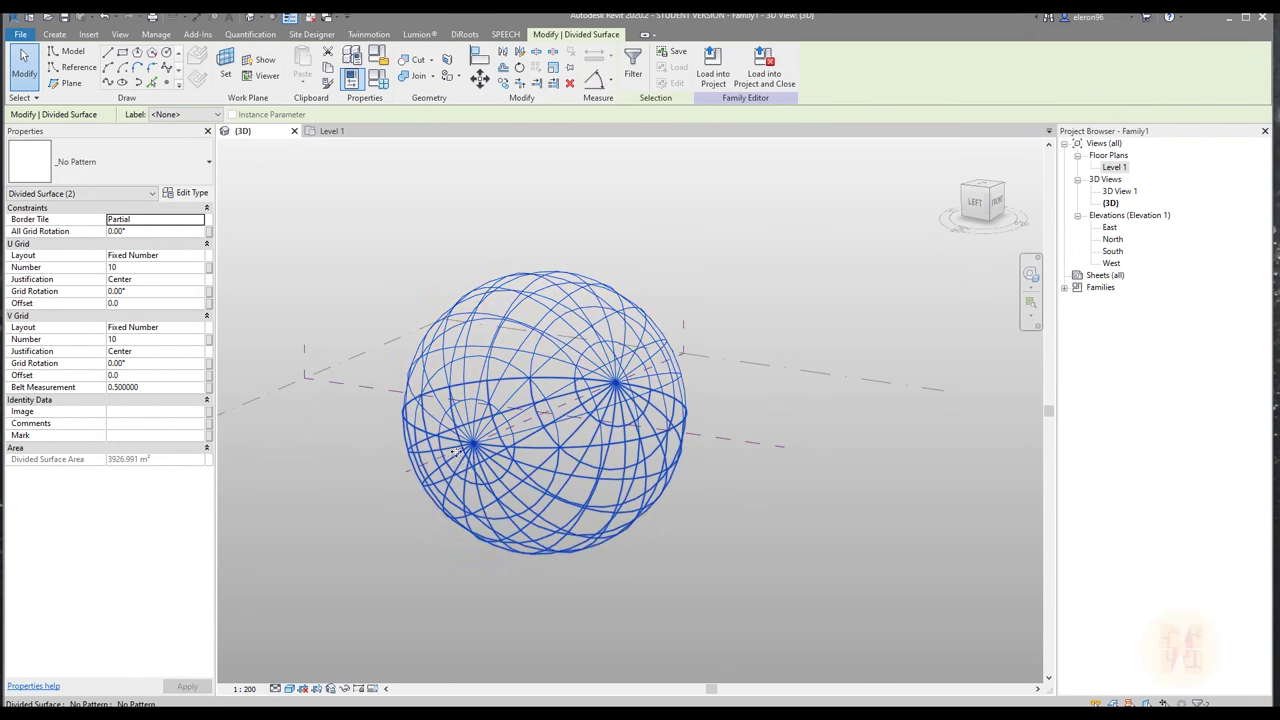
scroll(450, 426, "up", 5)
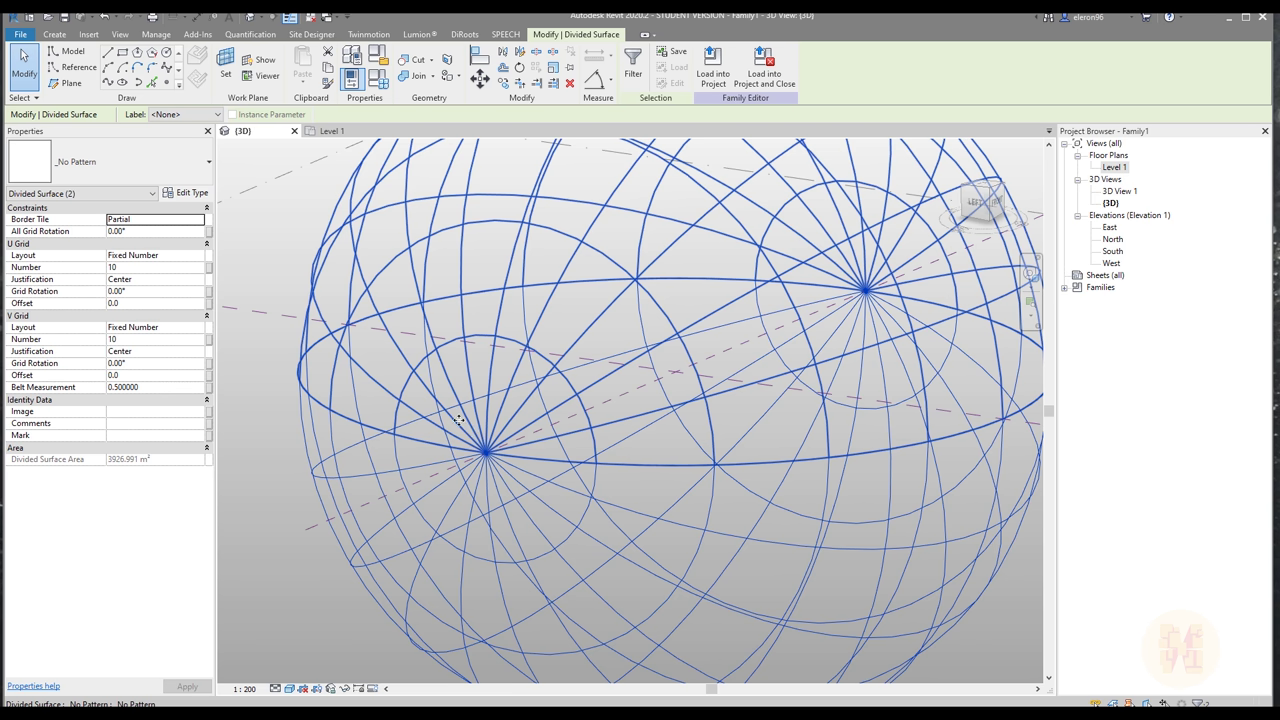
scroll(458, 420, "down", 5)
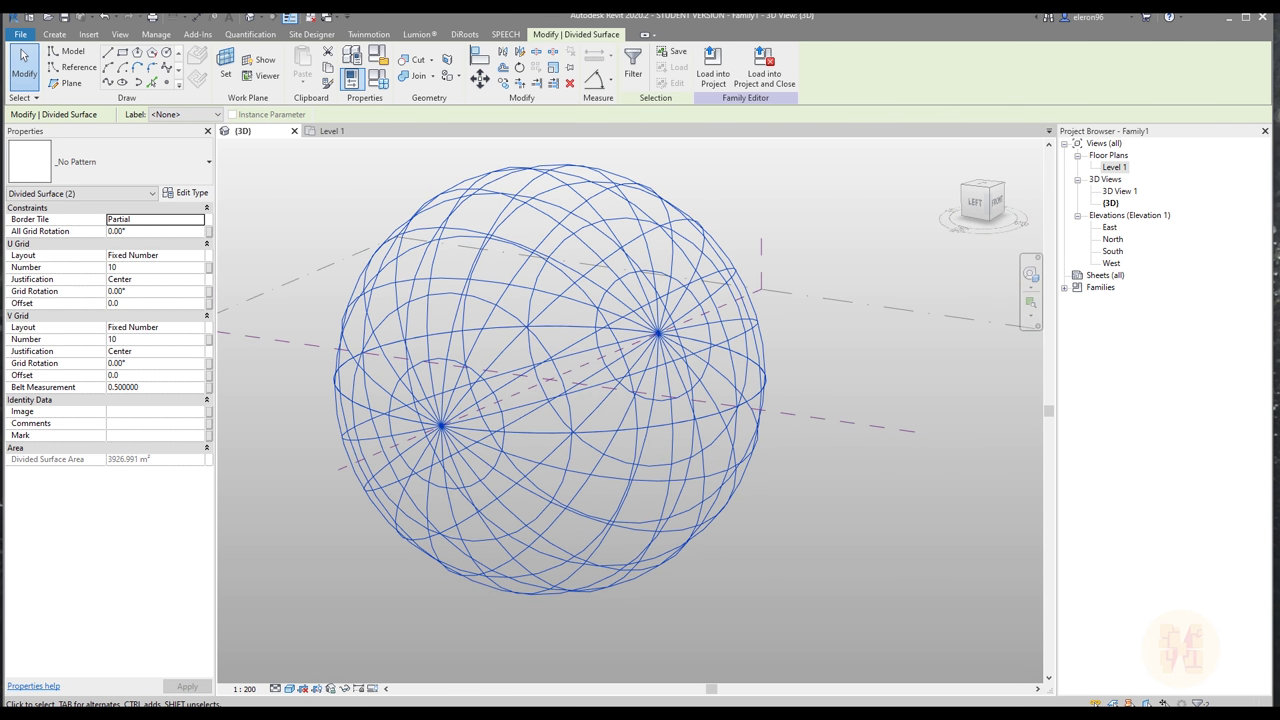
key("Escape")
scroll(1000, 572, "down", 1)
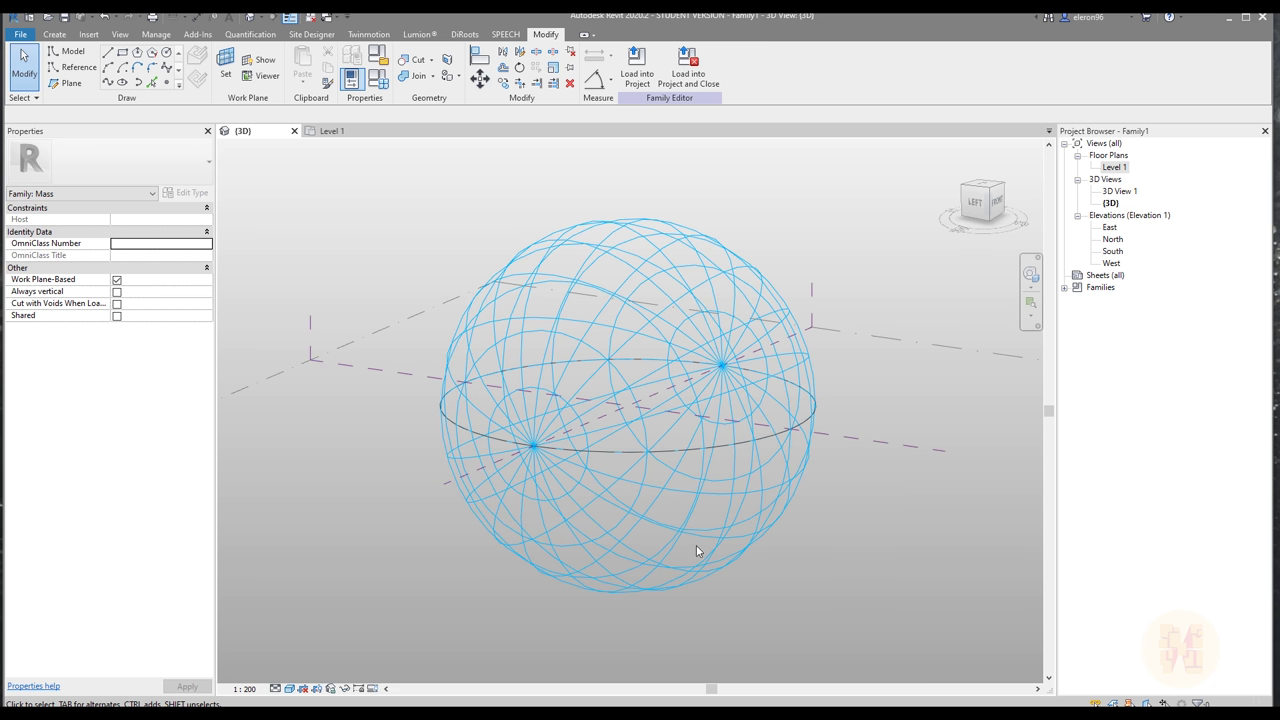
left_click(607, 455)
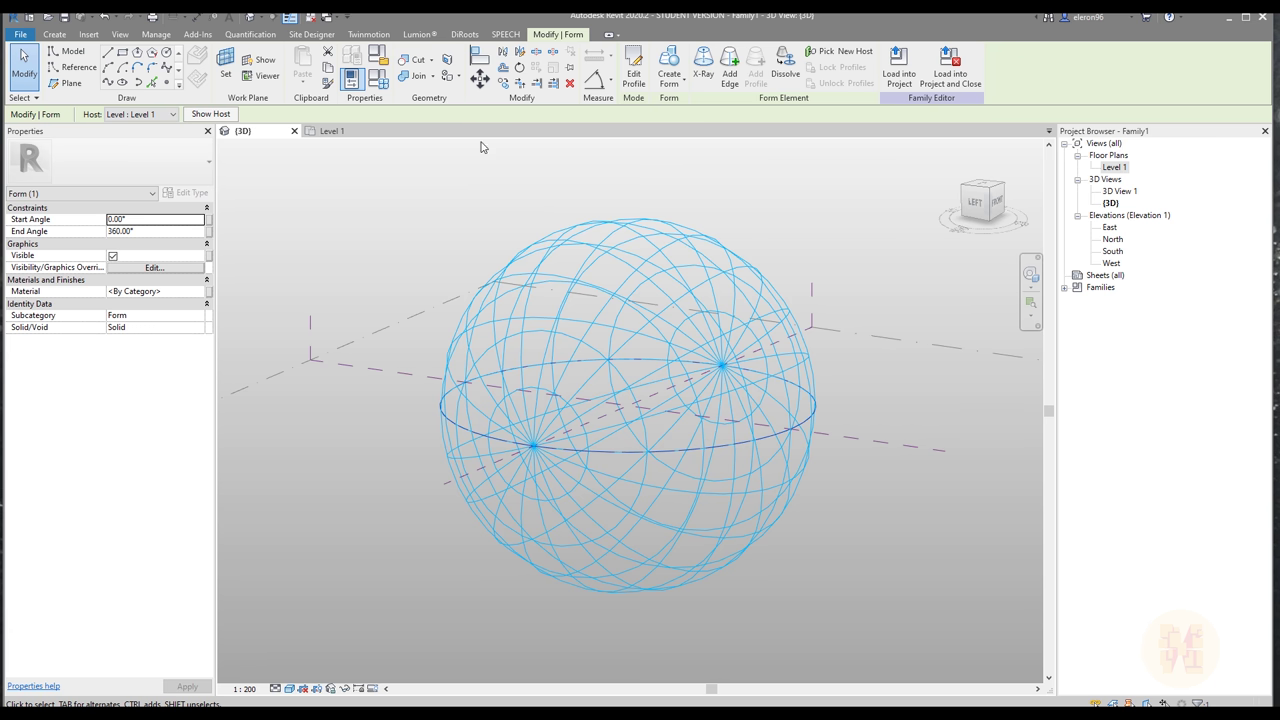
left_click(519, 67)
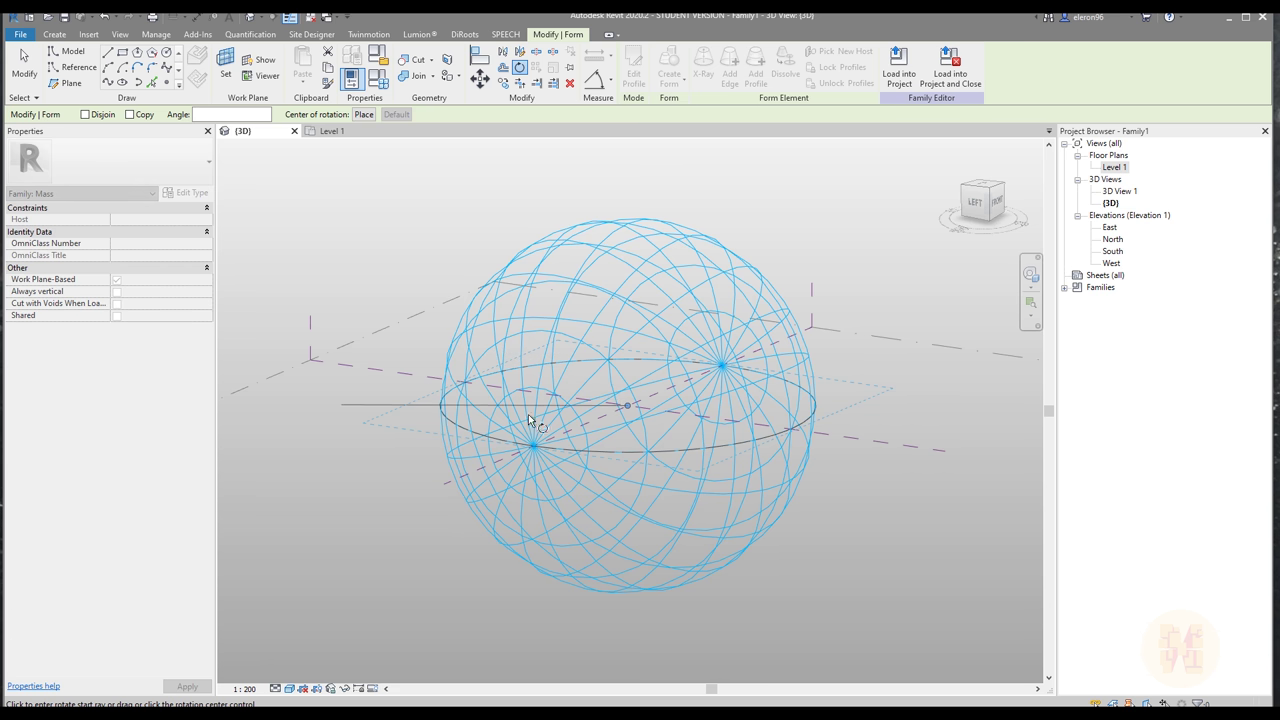
key("Escape")
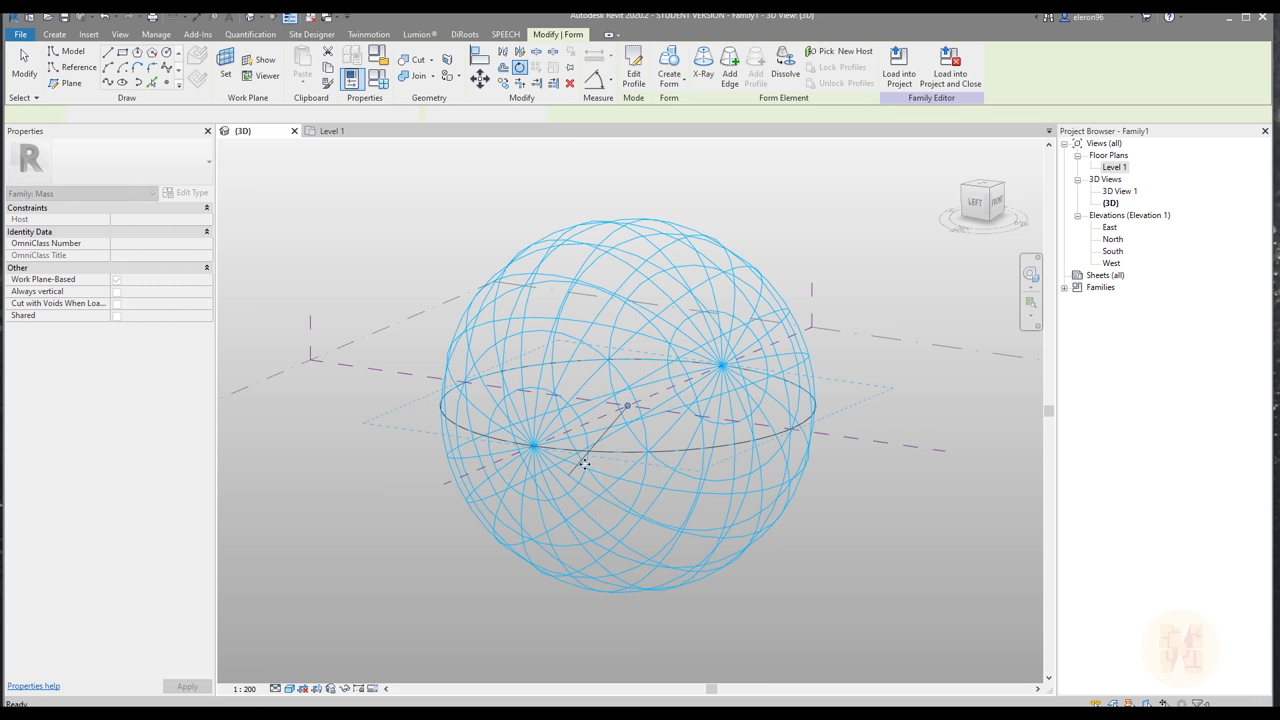
- Delete the divided surfaces from the lower and upper halves of the sphere
left_click(755, 528)
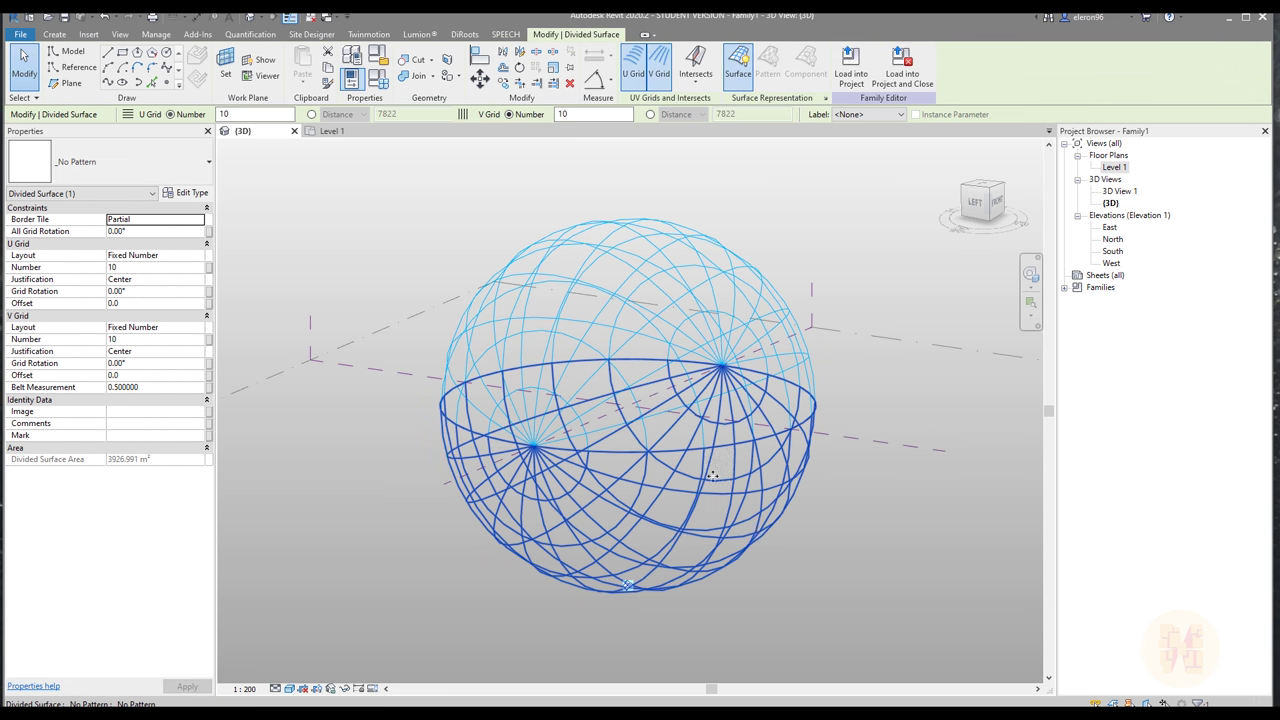
left_click(649, 454)
left_click(648, 518)
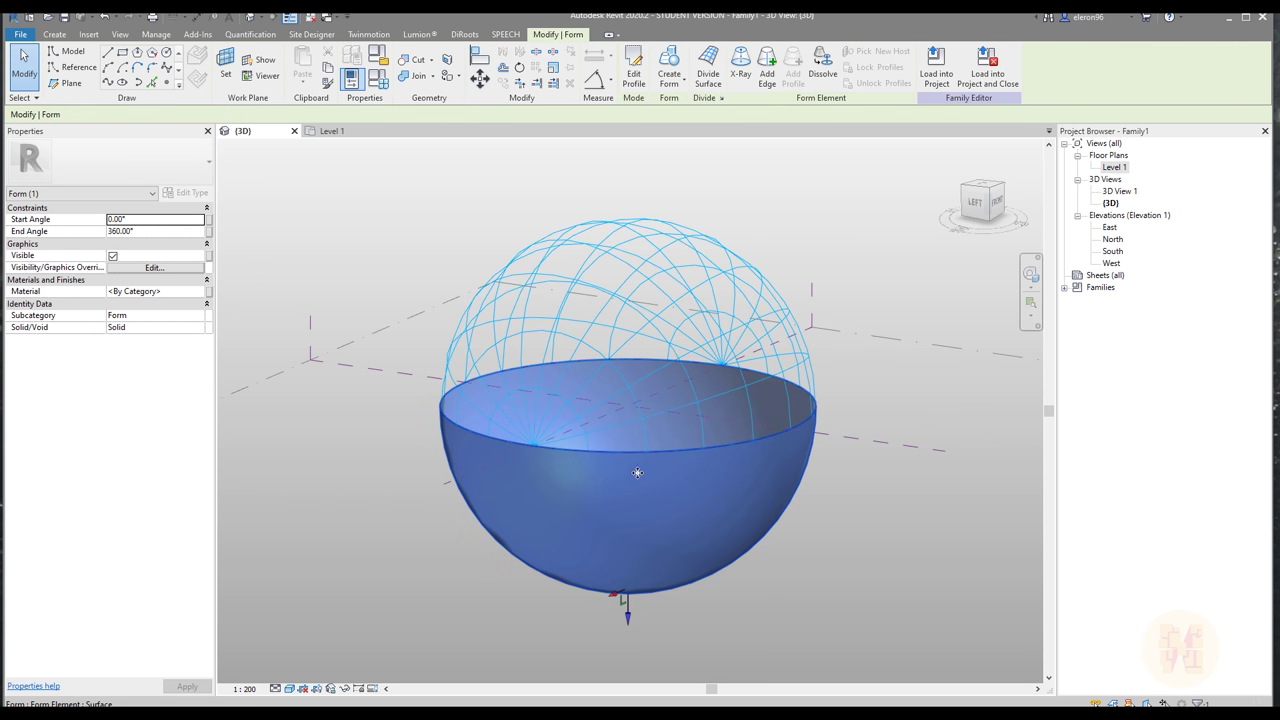
left_click(835, 599)
left_click(650, 524)
left_click(660, 364)
left_click(673, 304)
left_click(638, 222)
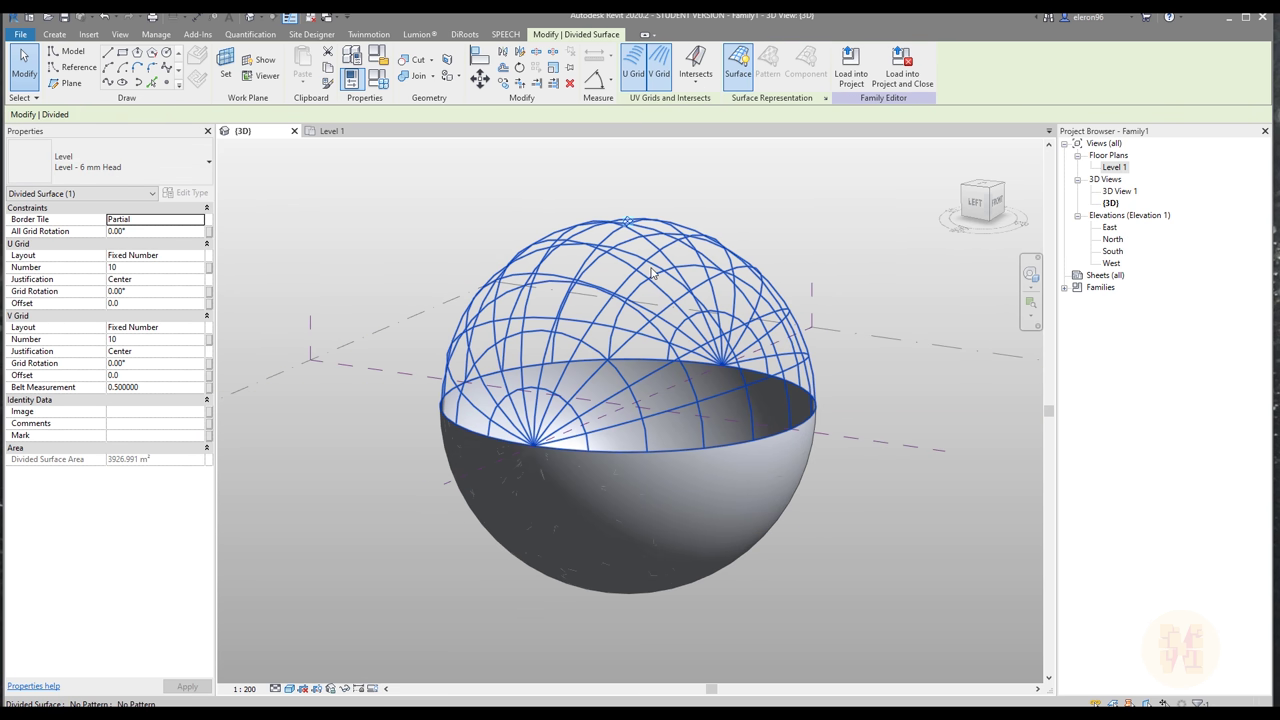
key("Delete")
- Delete the whole sphere, both halves and its outlines, leaving only the level and the reference planes
left_click(666, 303)
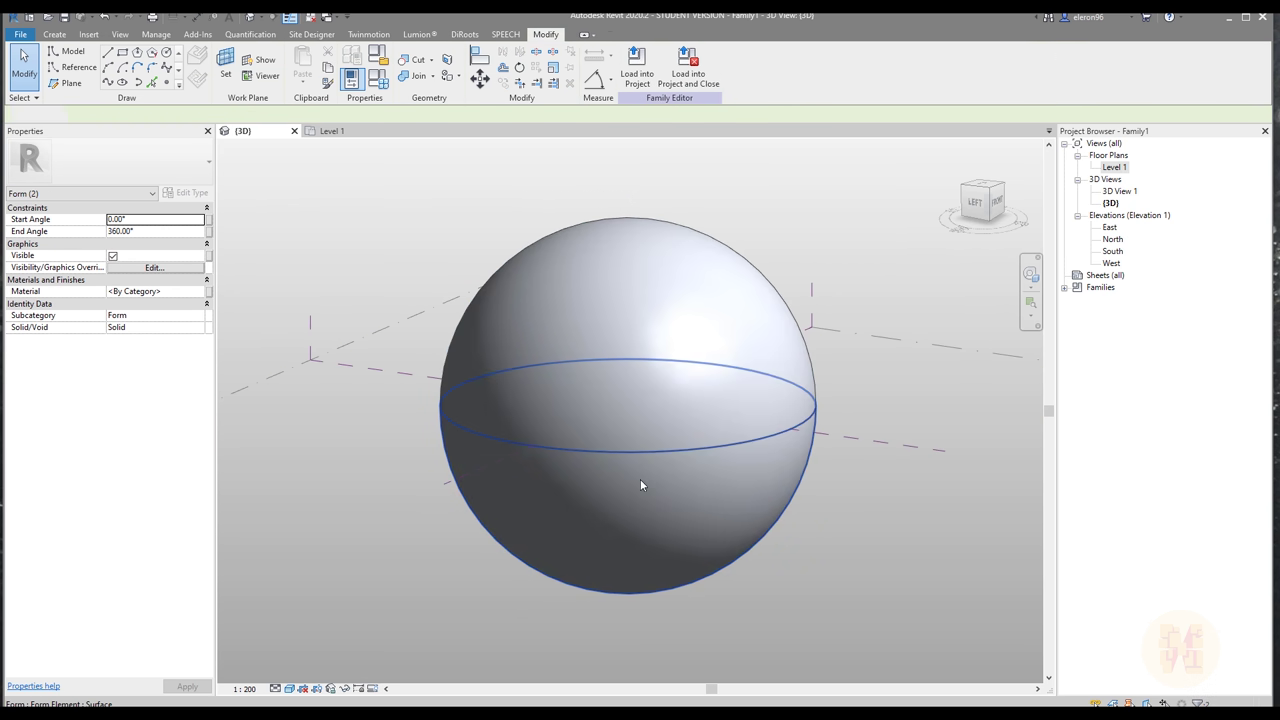
key("Escape")
left_click(665, 455)
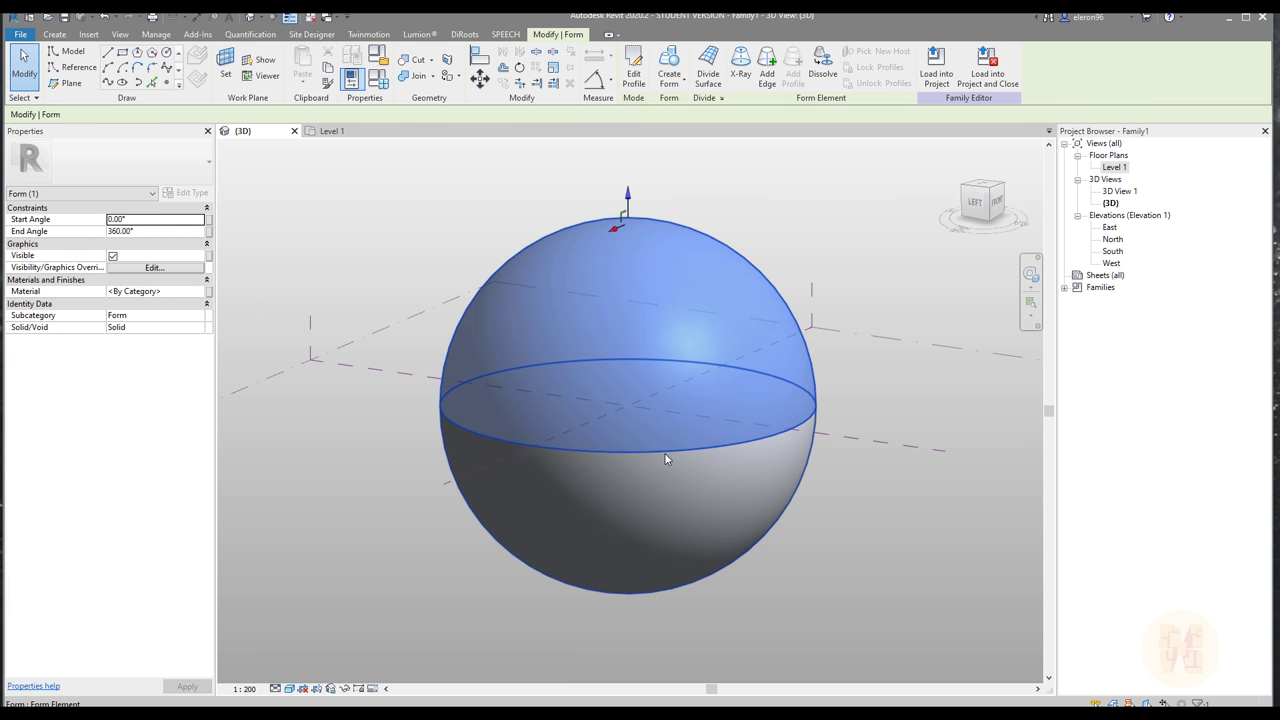
key("Tab")
left_click(664, 452)
key("Tab")
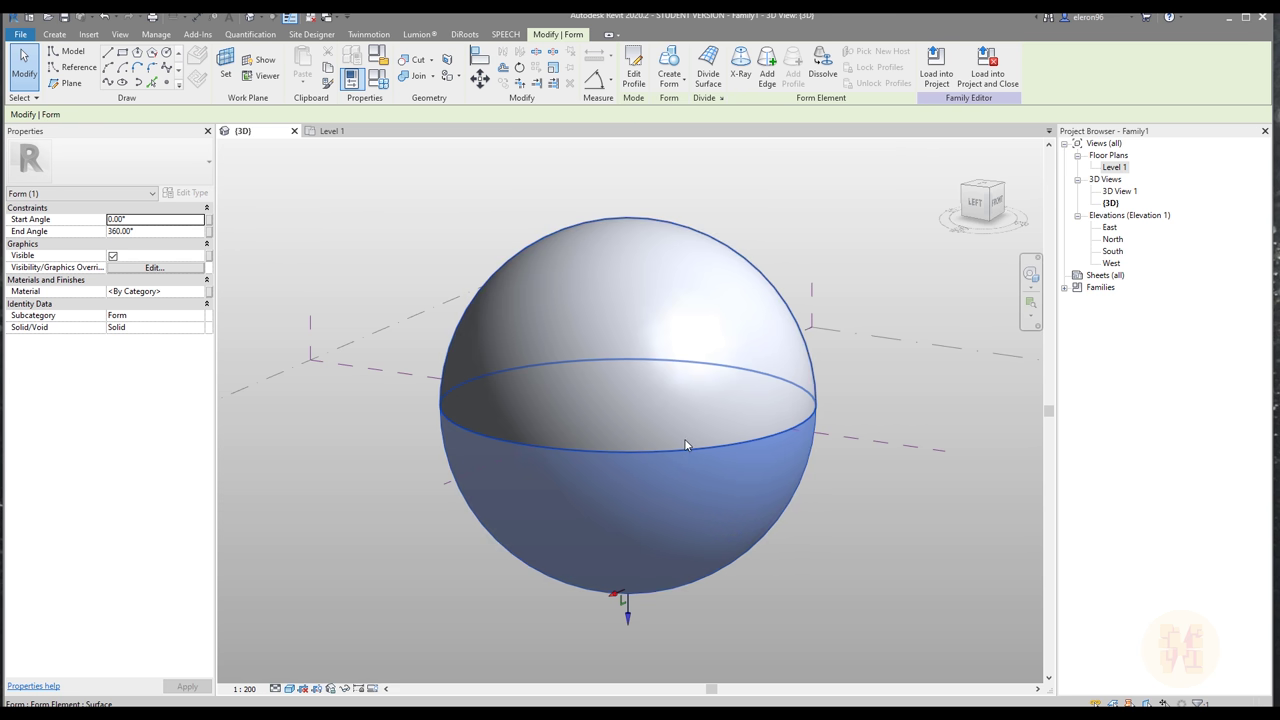
left_click(686, 456)
left_click_drag(392, 172, 840, 636)
key("Delete")
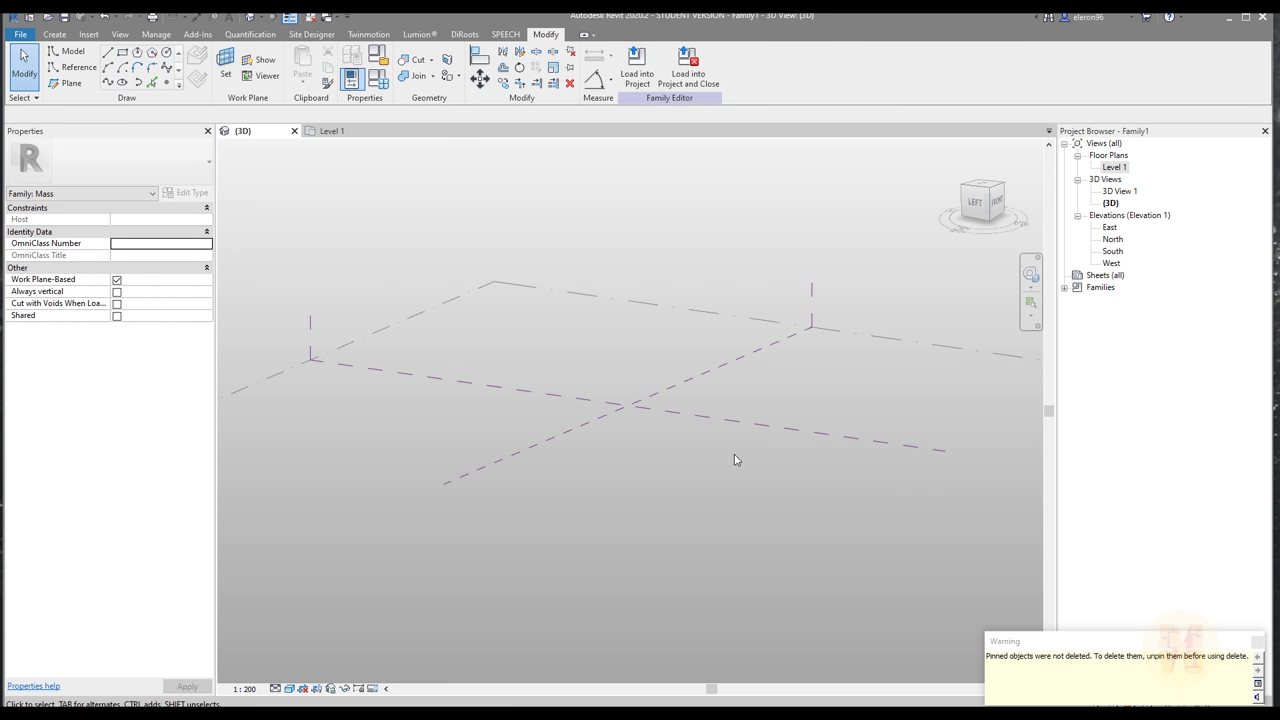
- Set the vertical centre reference plane parallel to the East elevation as the work plane and show it
middle_click_drag(754, 428, 730, 492)
left_click(225, 67)
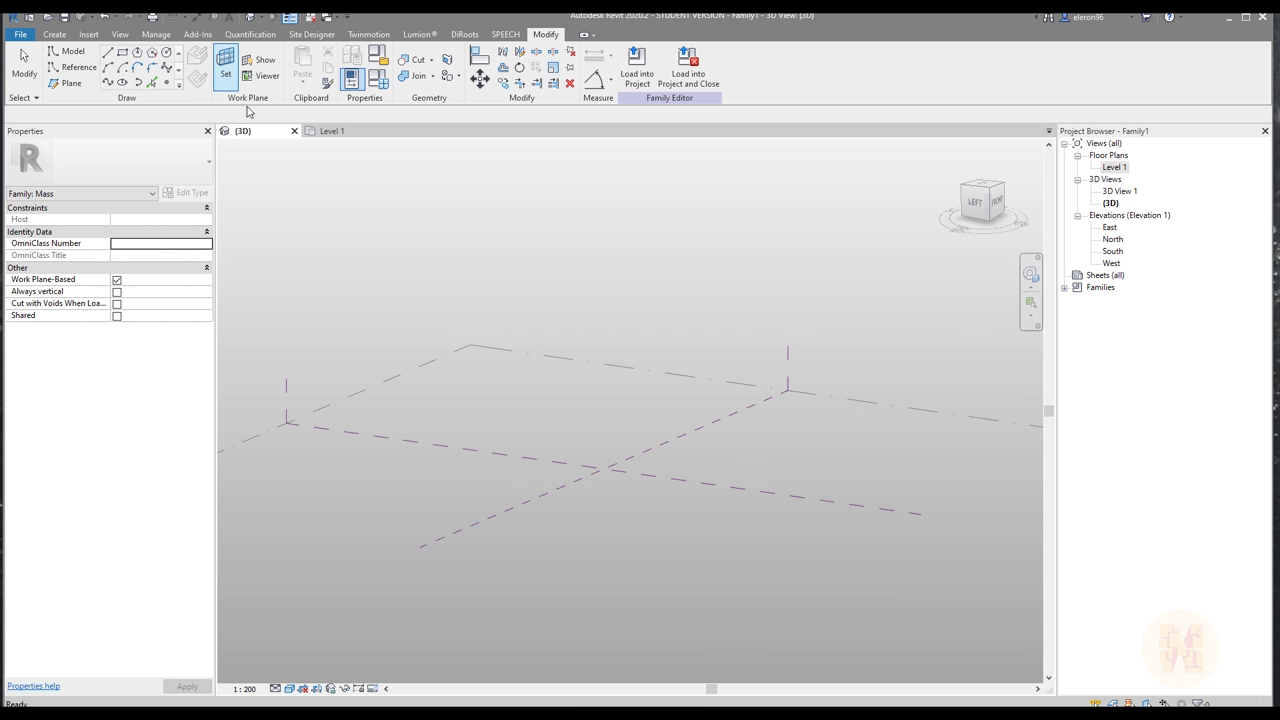
left_click(531, 429)
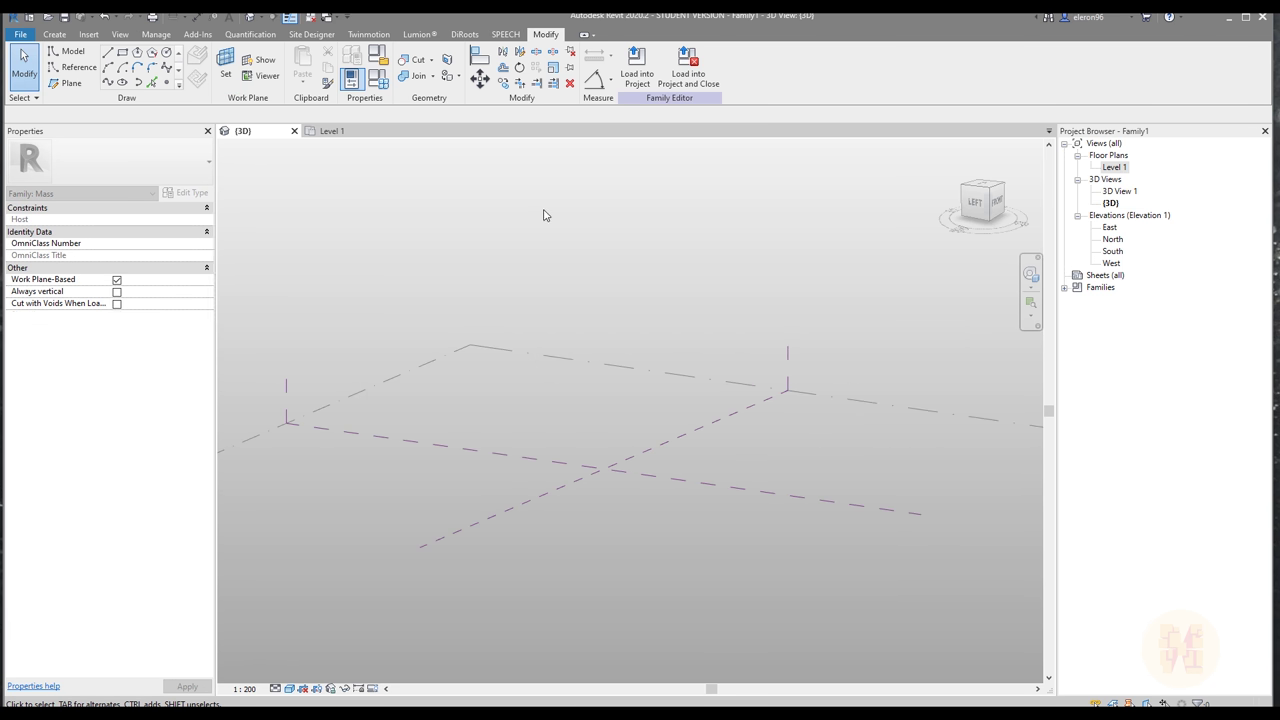
scroll(597, 291, "down", 2)
middle_click_drag(519, 245, 495, 287)
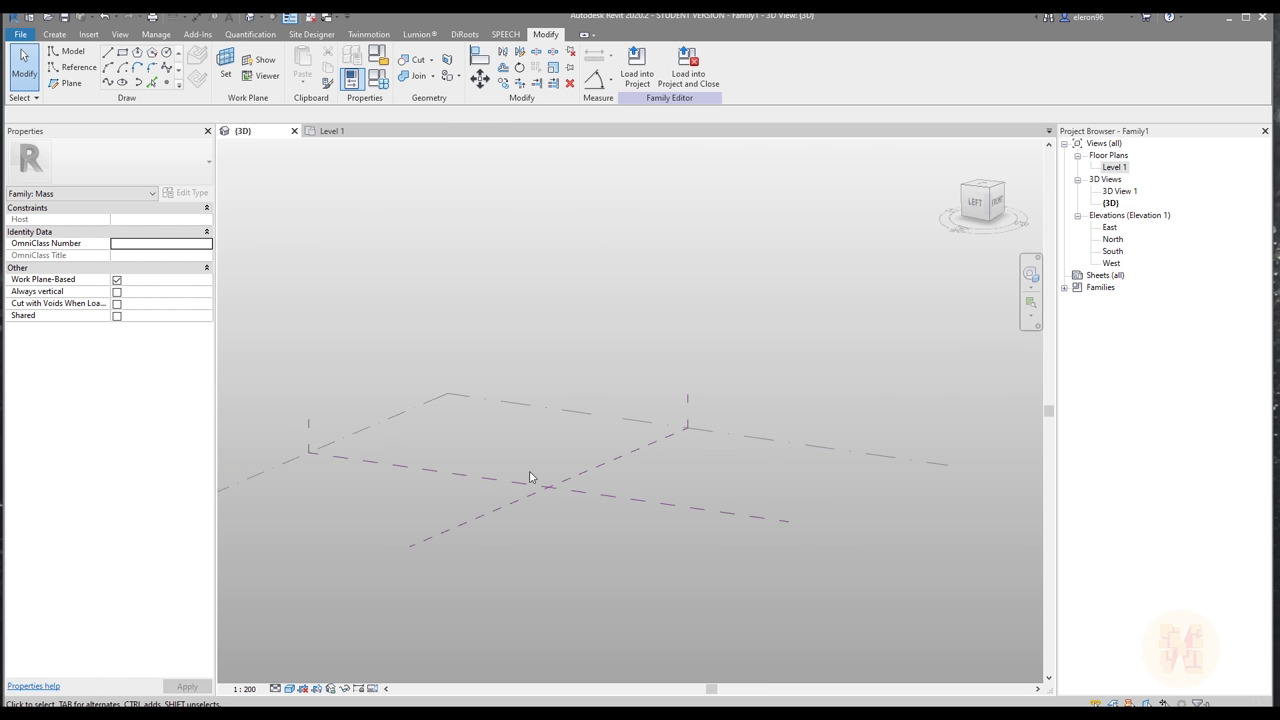
left_click(273, 66)
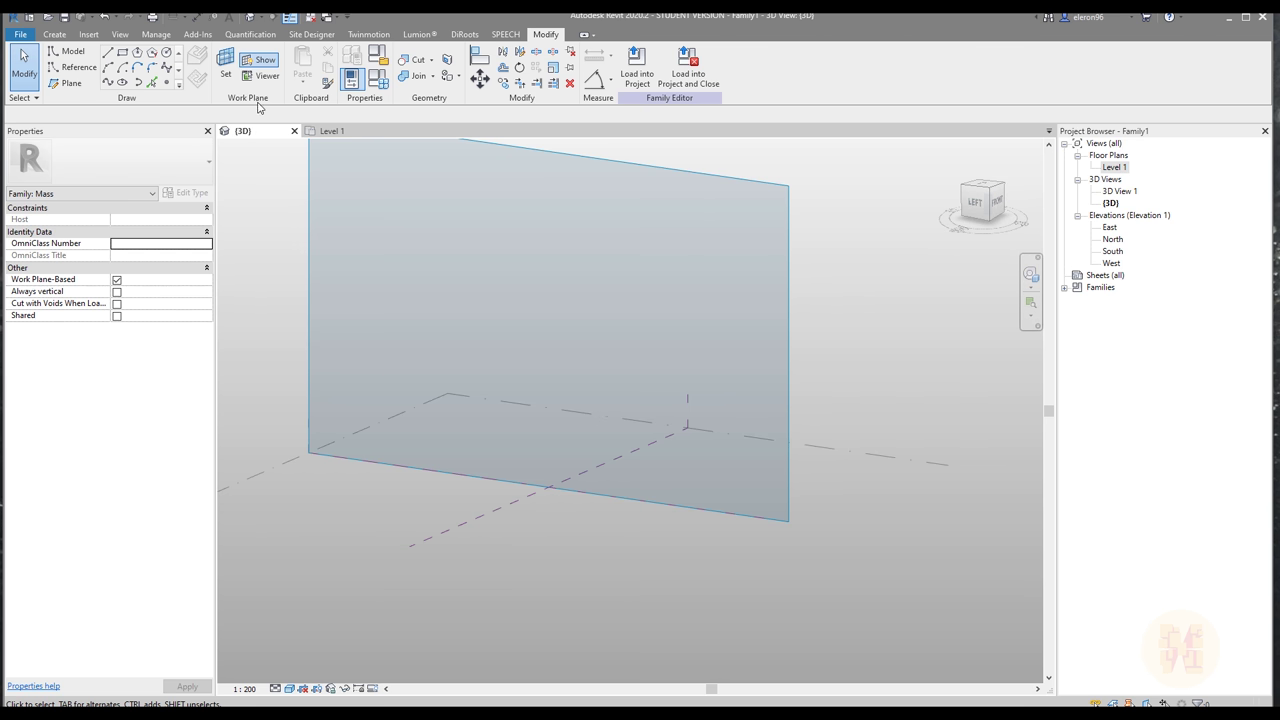
- Draw a model-line circle with a radius of 25000 on the vertical work plane, centred above the intersection of the reference planes
left_click(168, 53)
left_click(548, 434)
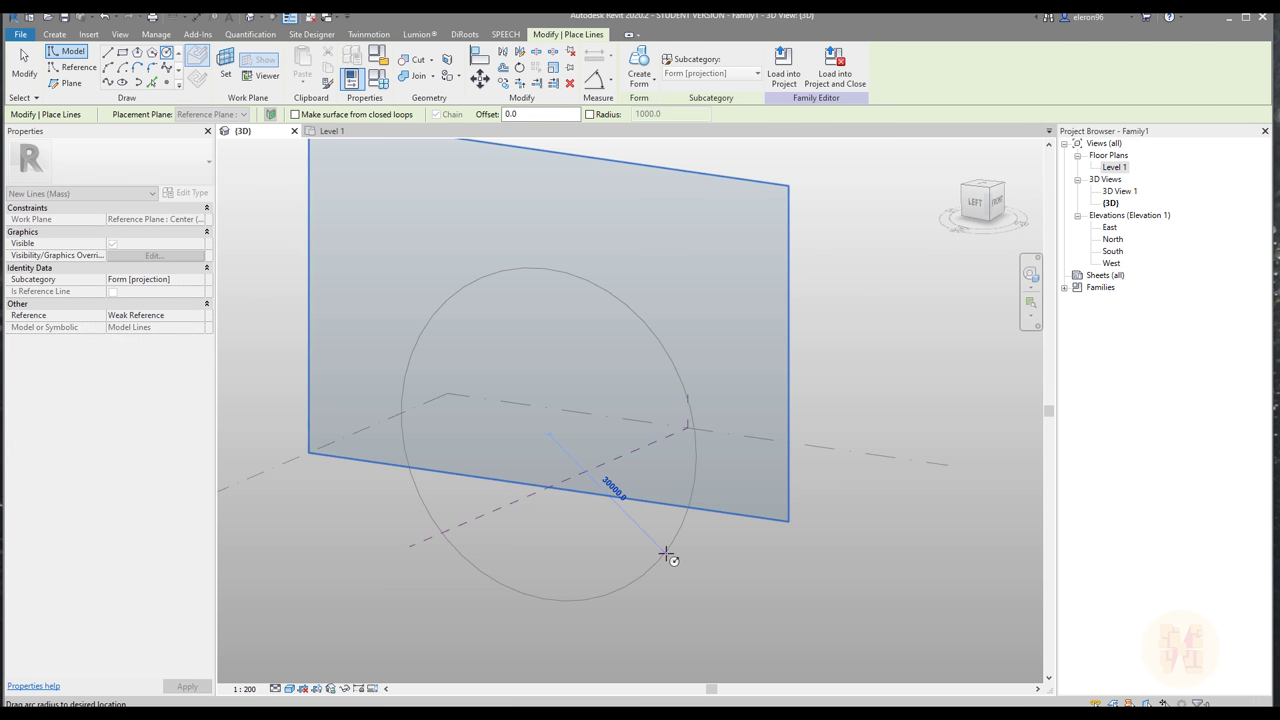
type("25000")
key("Return")
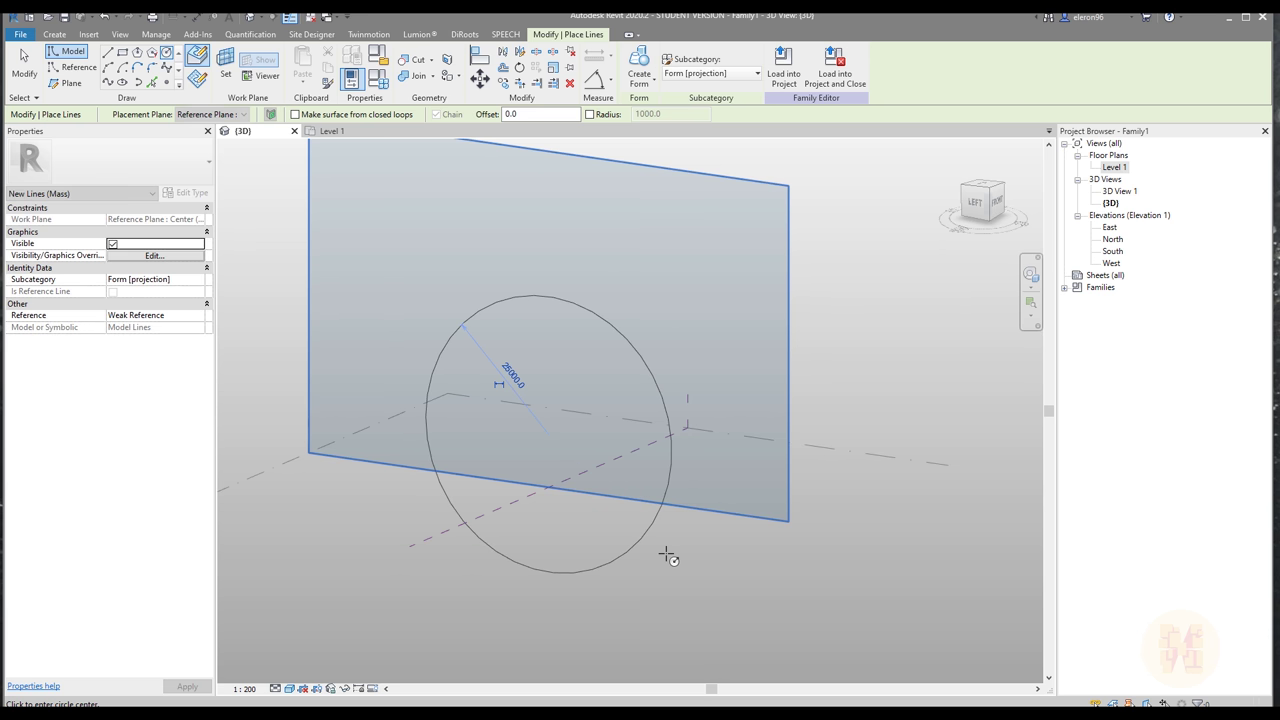
key("Escape")
key("Escape")
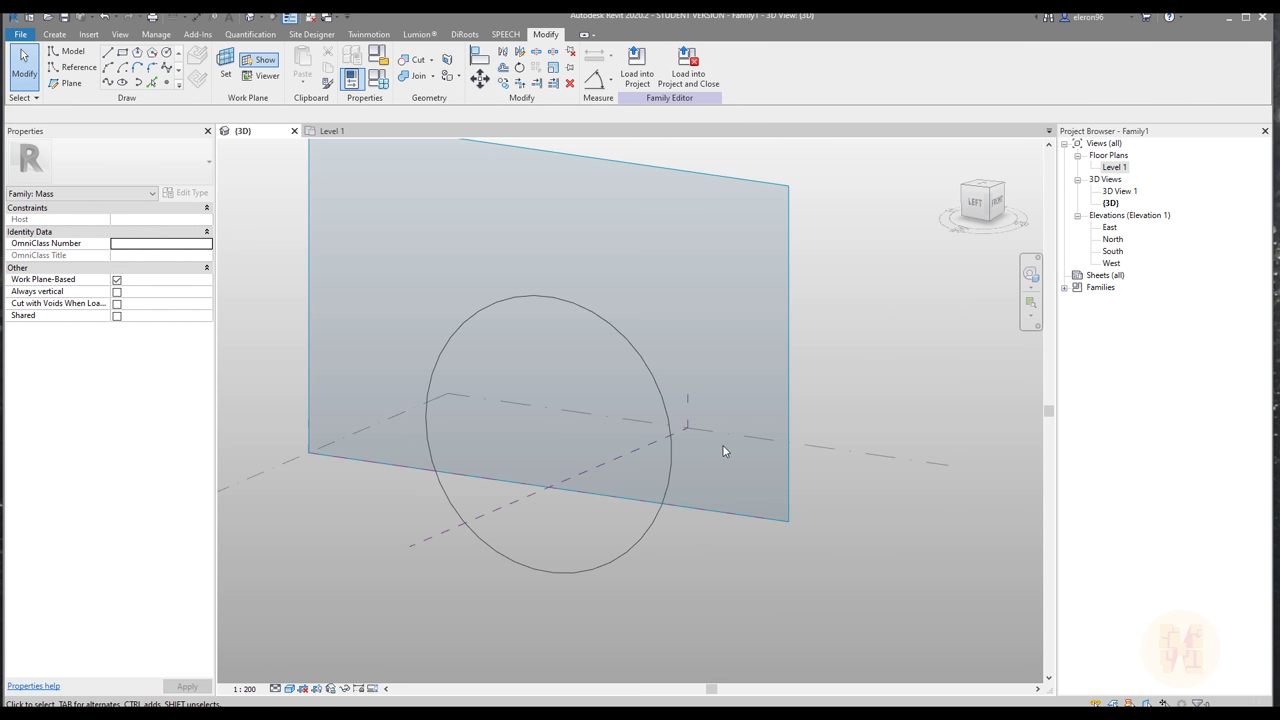
- In the East elevation, make the circle's center mark visible and keep the circle as model lines
double_click(1111, 229)
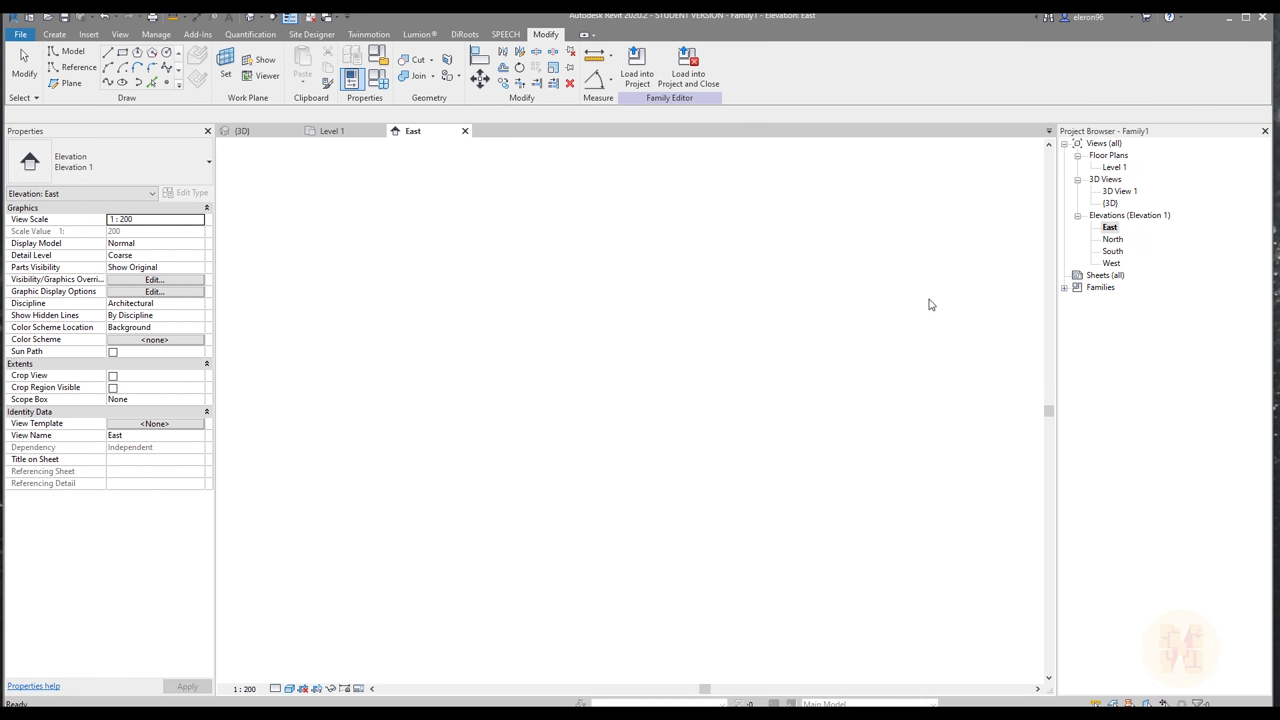
left_click_drag(810, 310, 682, 398)
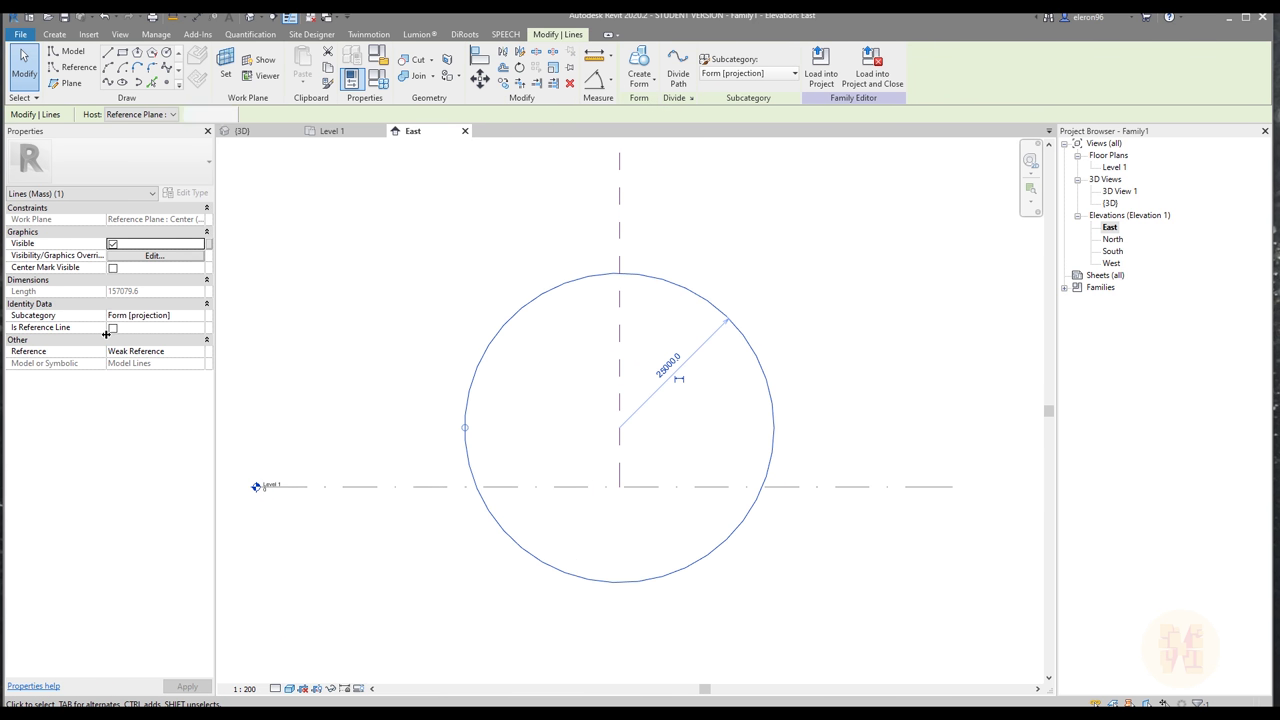
left_click(337, 347)
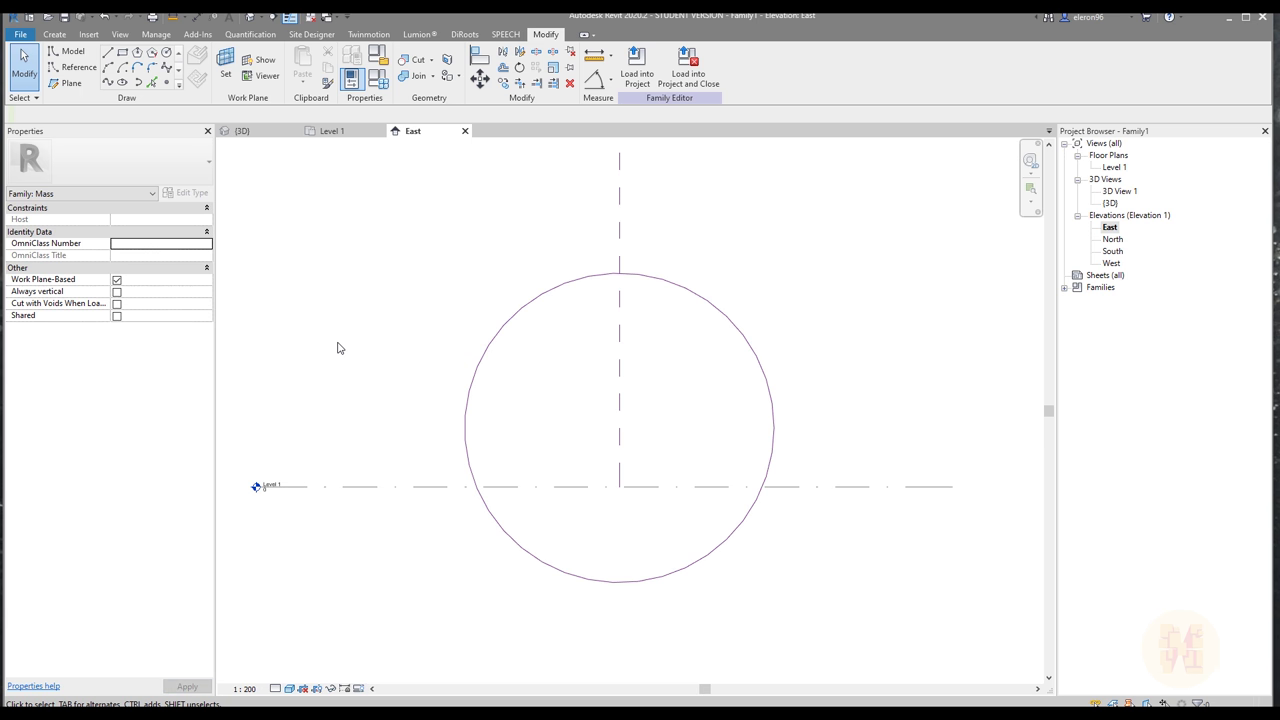
left_click(490, 359)
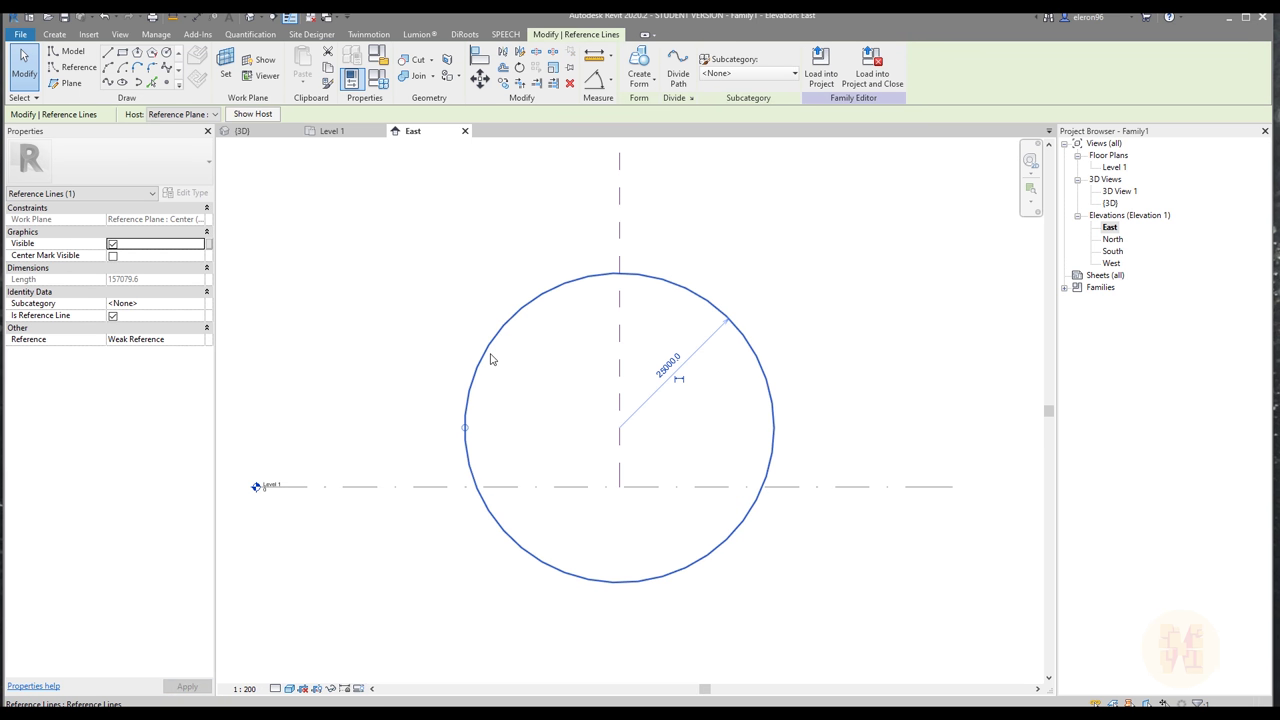
left_click(116, 317)
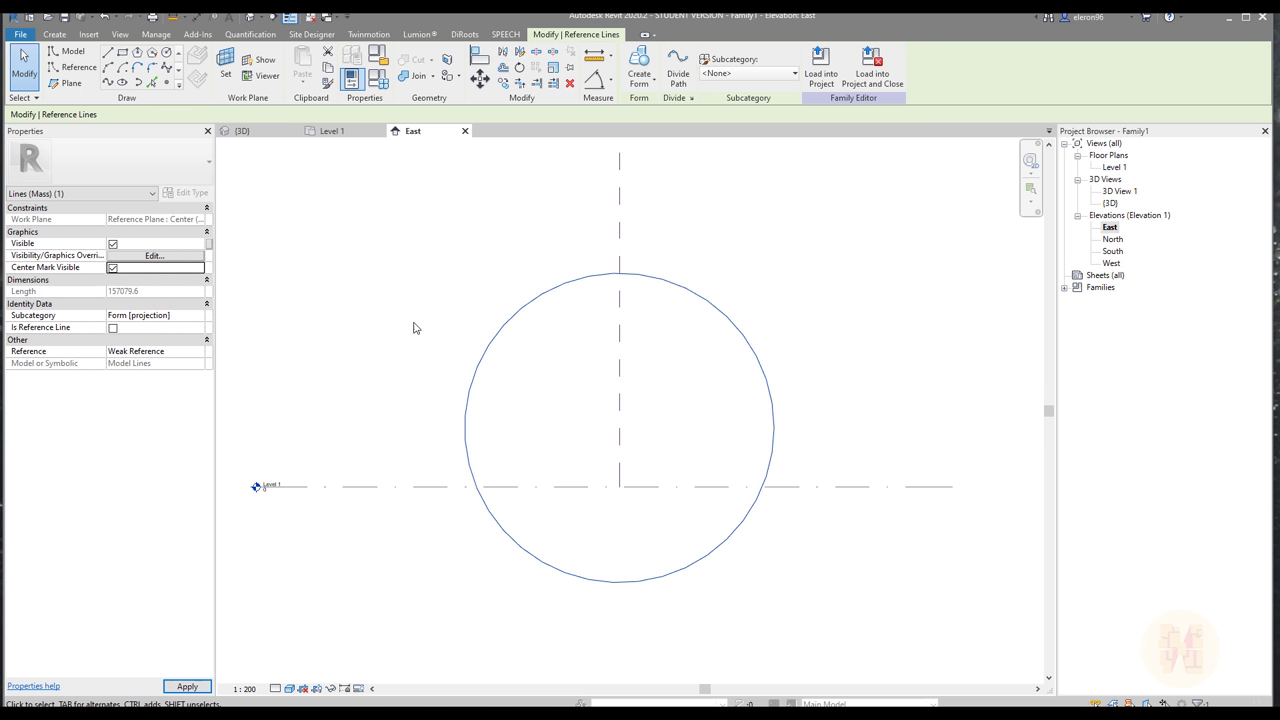
left_click(474, 317)
- Align the circle's centre to Level 1 in the East elevation
key("a")
key("l")
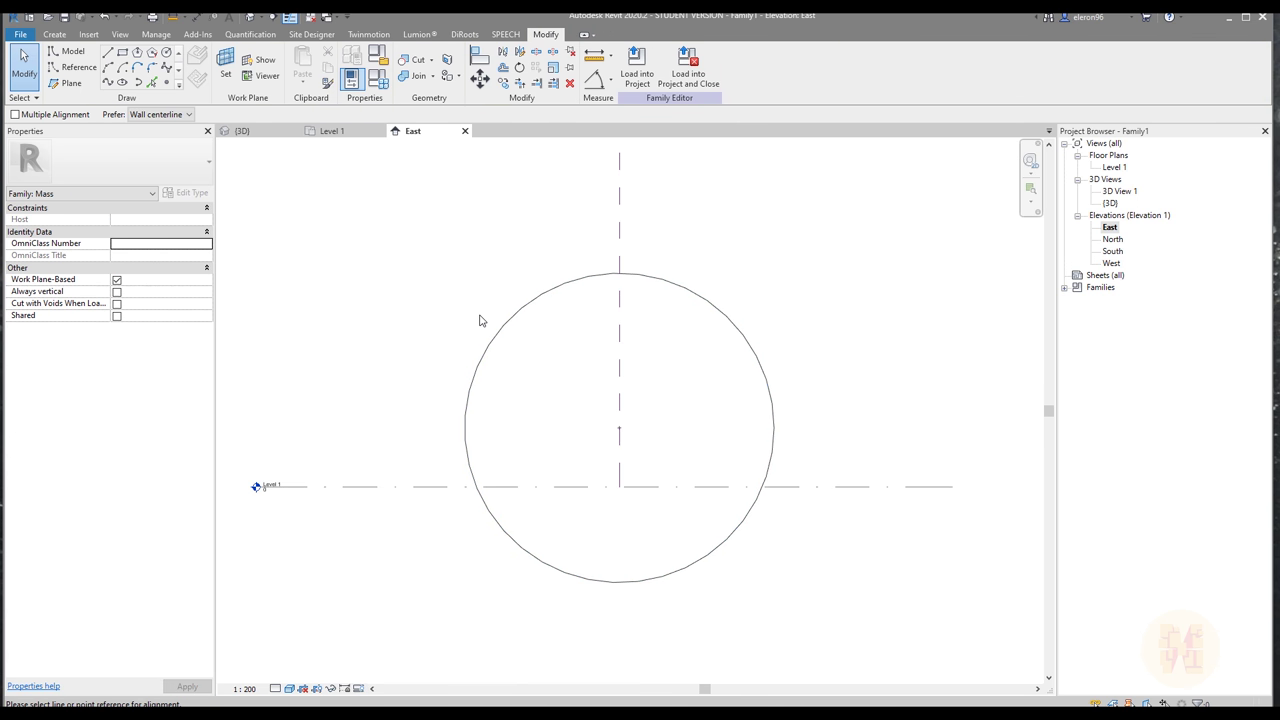
left_click(630, 460)
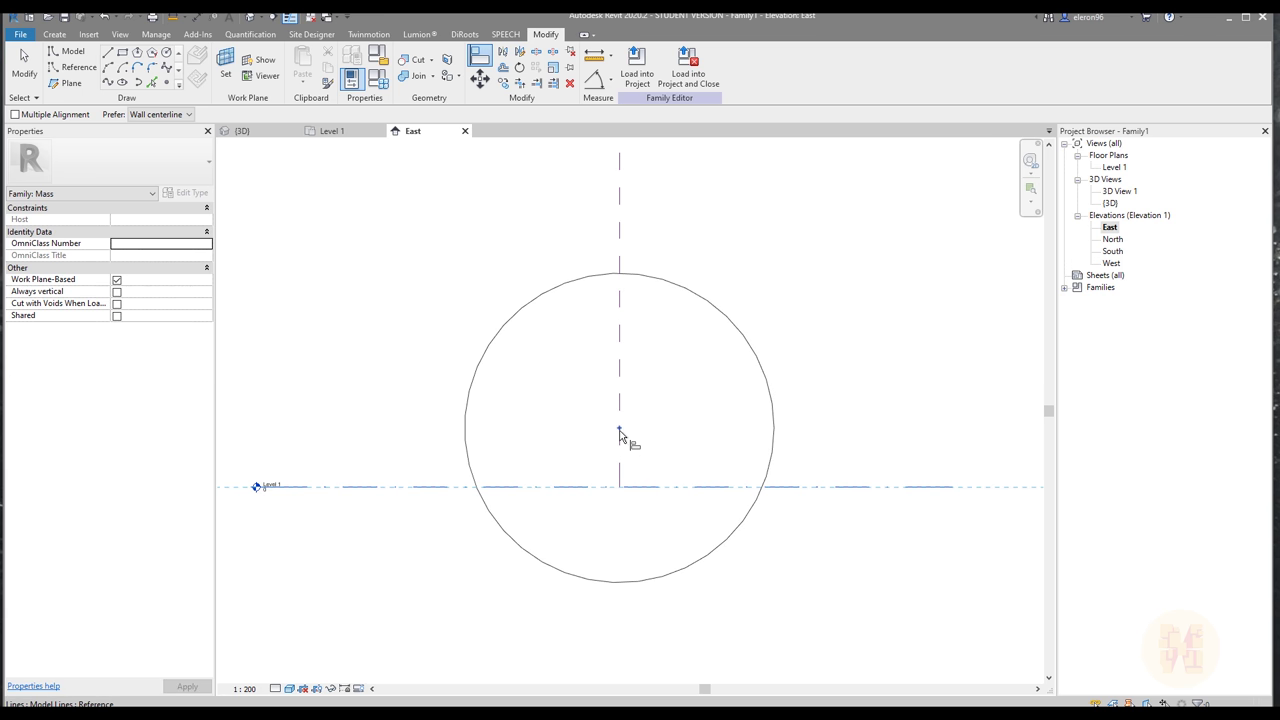
left_click(619, 432)
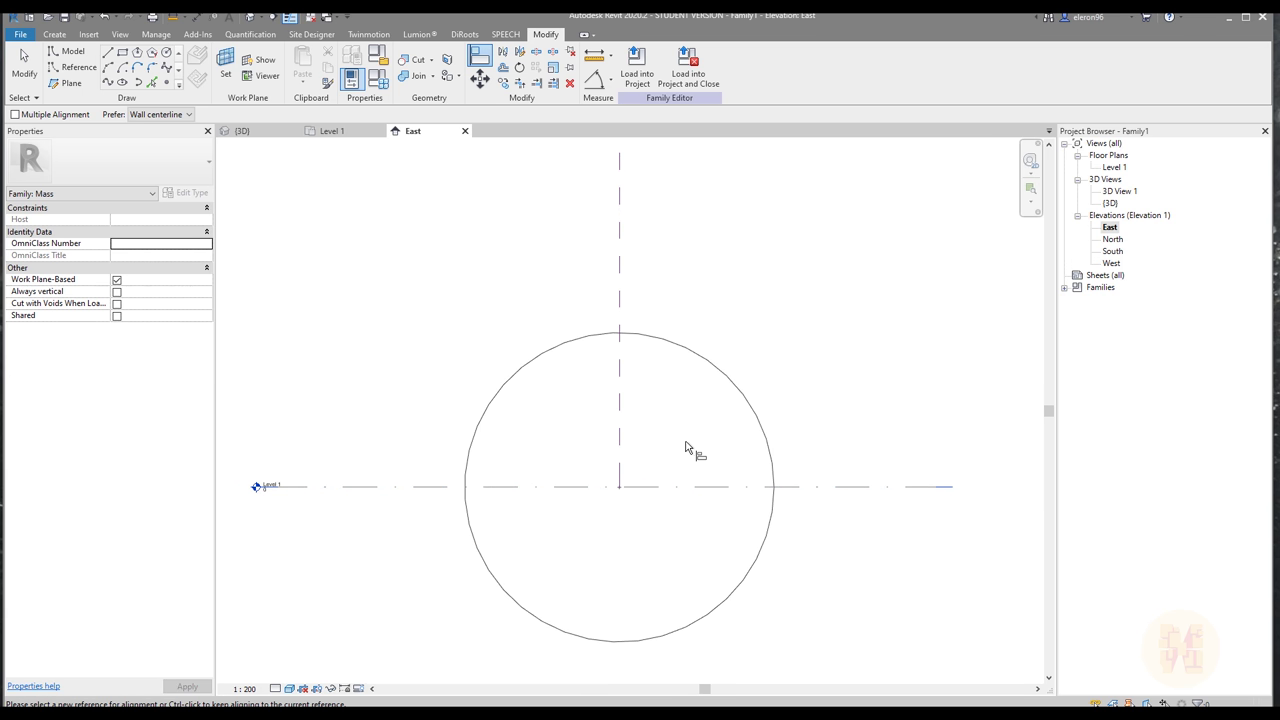
key("Escape")
key("Escape")
- Create a solid sphere form from the vertical circle in the 3D view
left_click(290, 132)
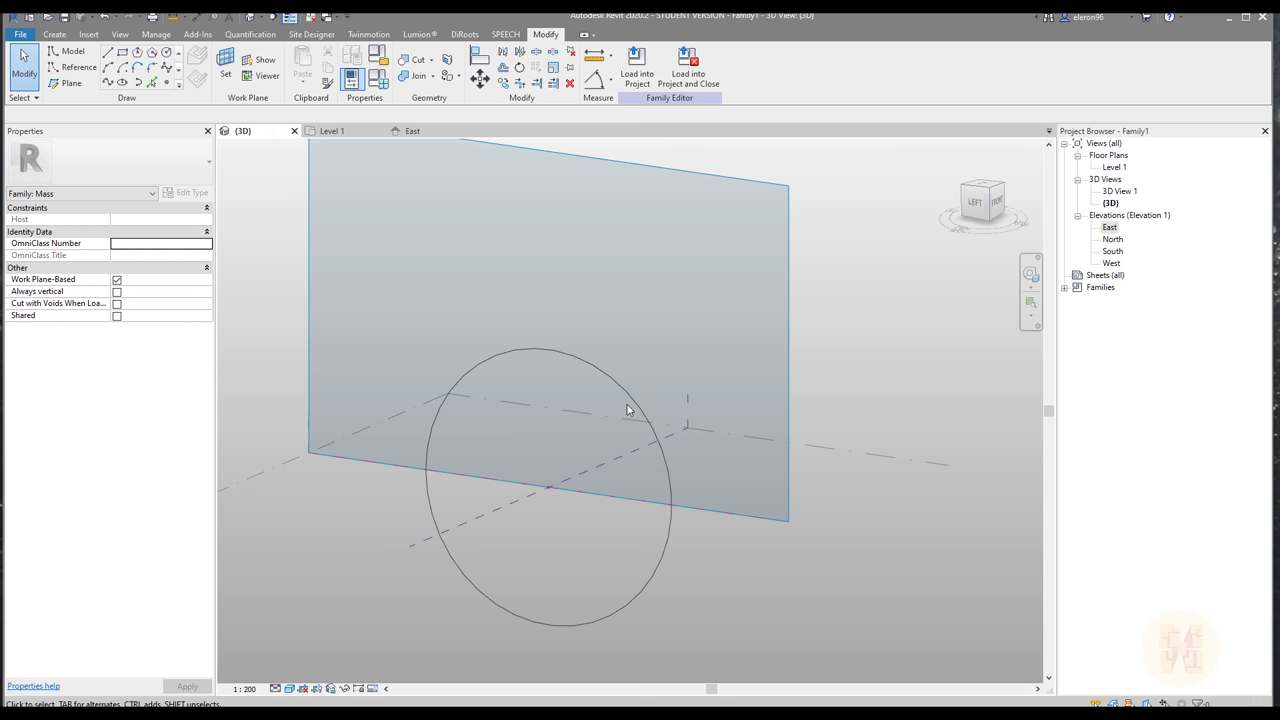
left_click(631, 410)
left_click(637, 80)
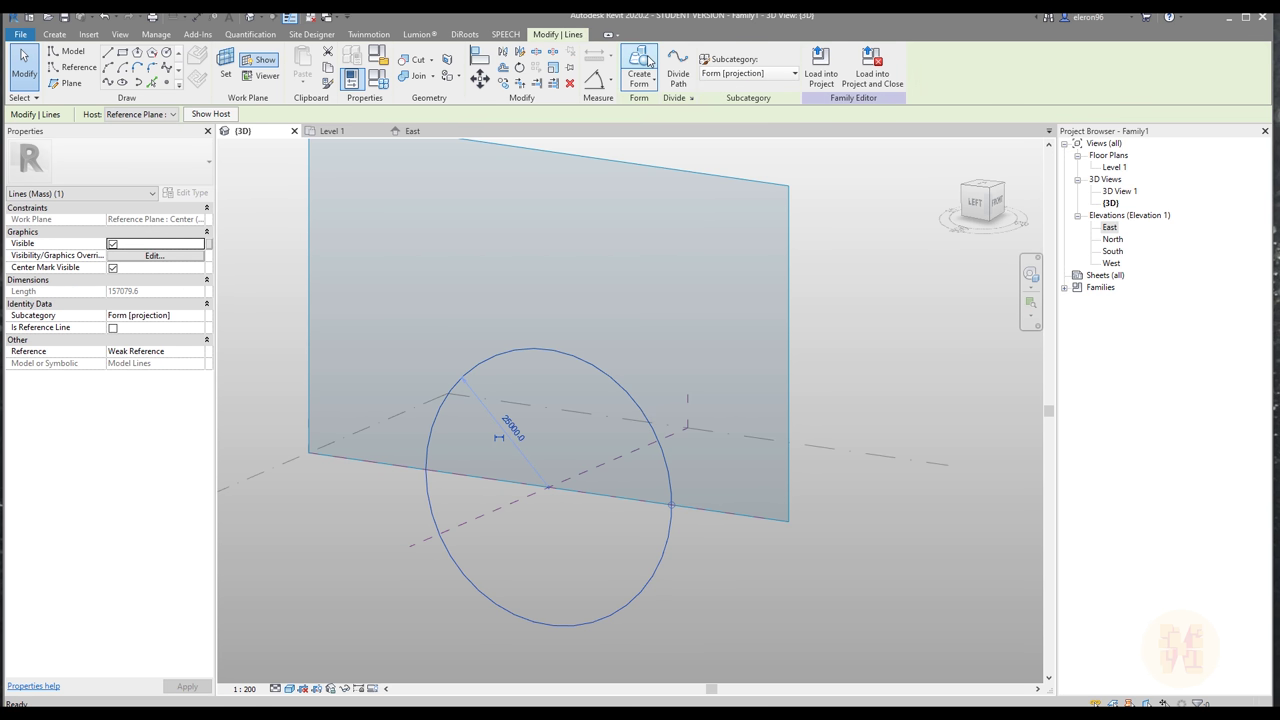
left_click(333, 691)
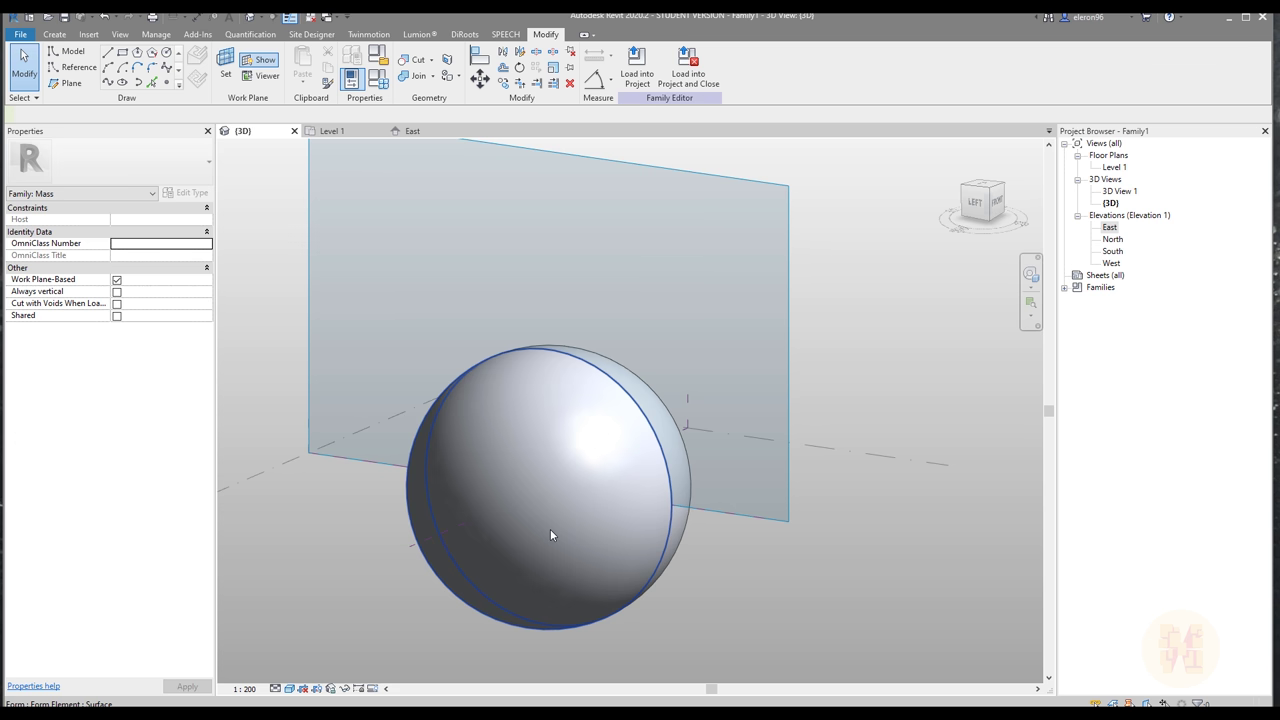
- Divide the surfaces of both vertically split halves of the sphere into UV grids
left_click(550, 530)
left_click(722, 57)
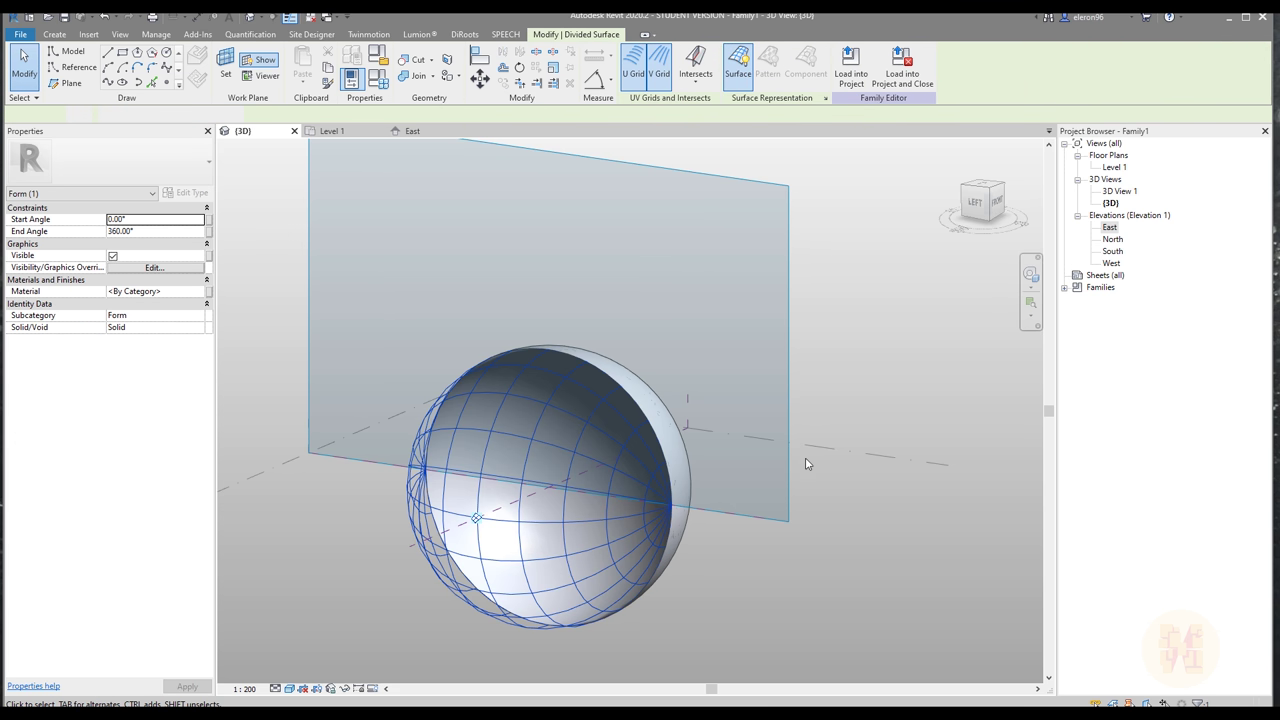
middle_click_drag(775, 555, 700, 450, "shift")
left_click(695, 443)
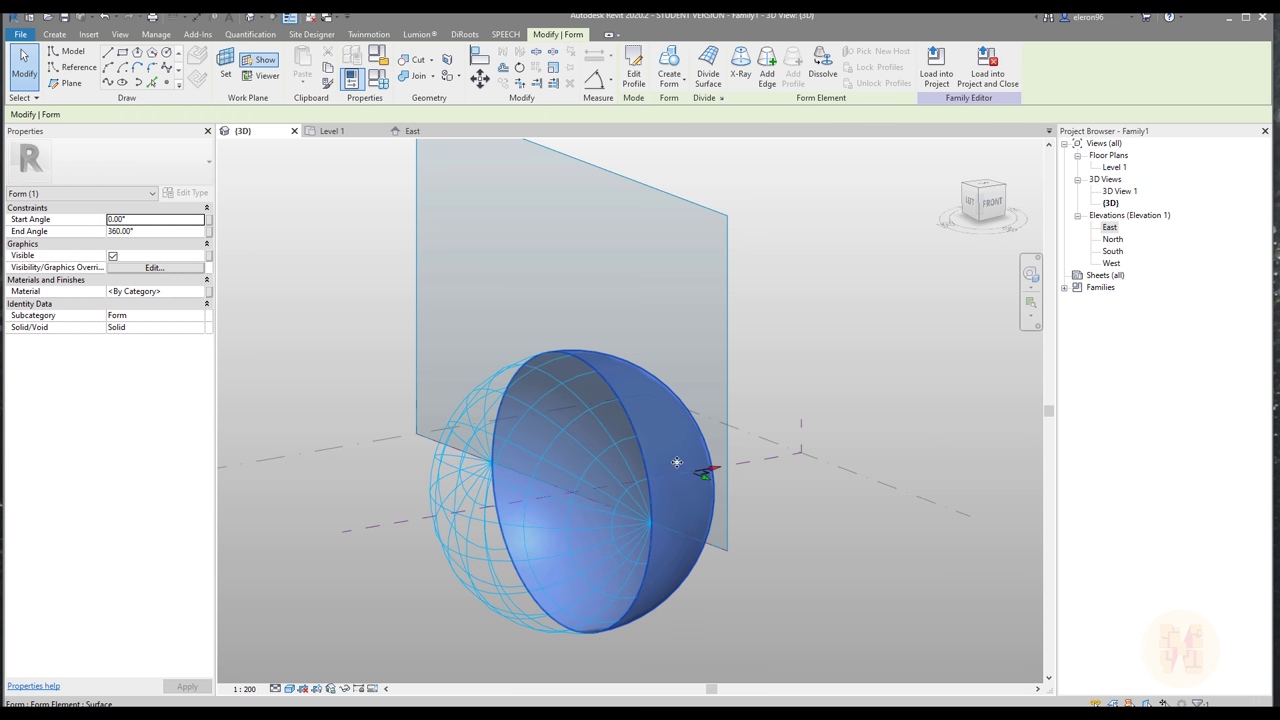
left_click(708, 66)
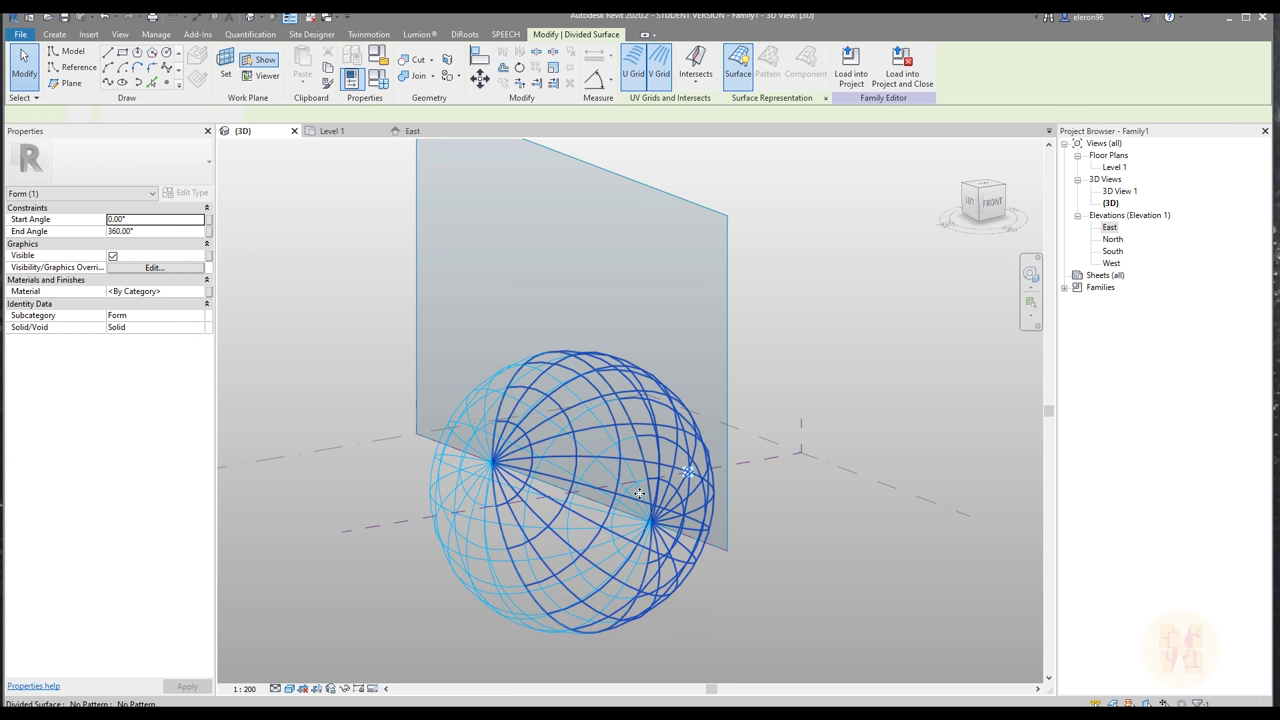
- Rotate the whole sphere form by 90° about its centre and clear the selection
middle_click_drag(711, 408, 784, 575, "shift")
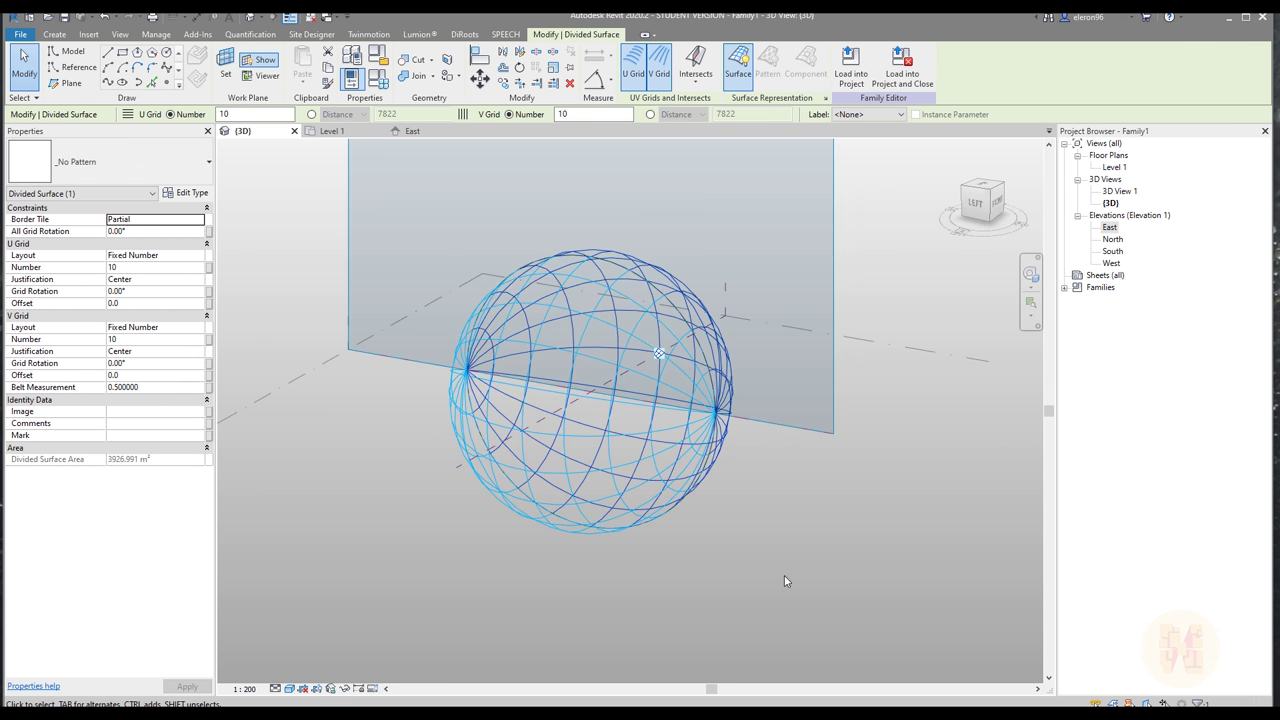
left_click(784, 575)
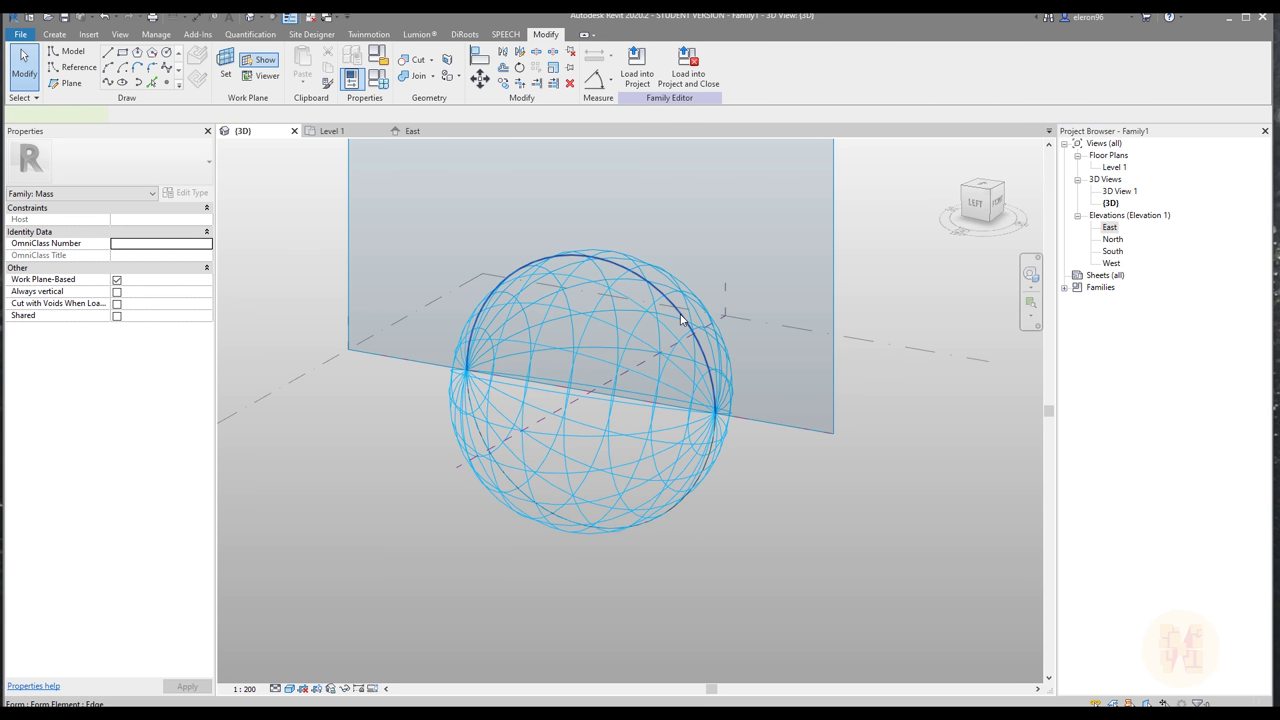
left_click(680, 319)
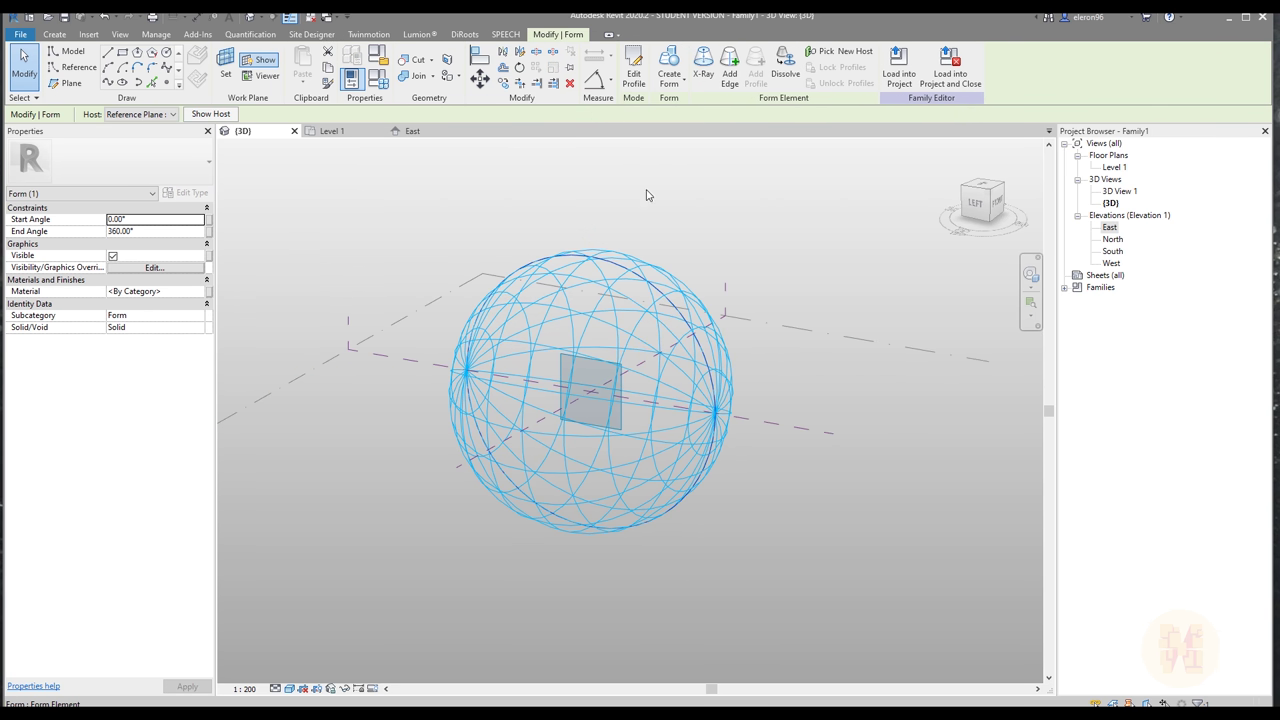
key("r")
key("o")
left_click(763, 431)
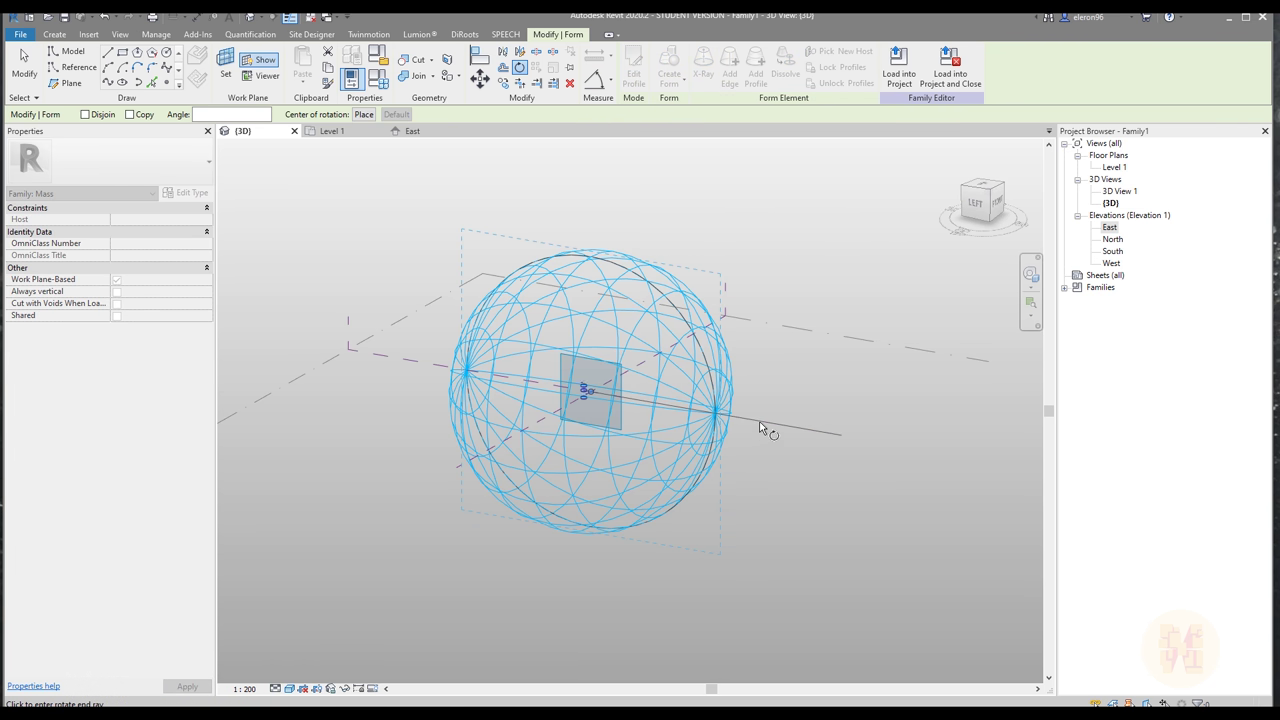
type("90")
key("Return")
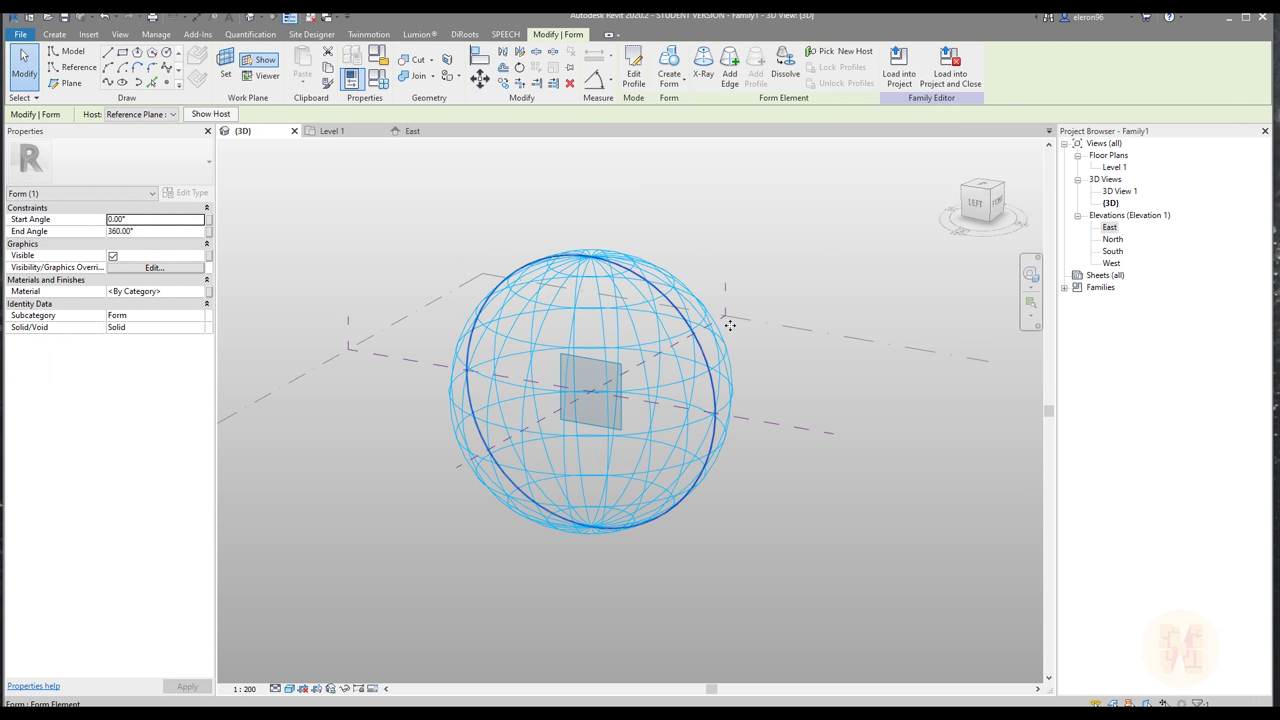
middle_click_drag(730, 325, 451, 591, "shift")
left_click(422, 602)
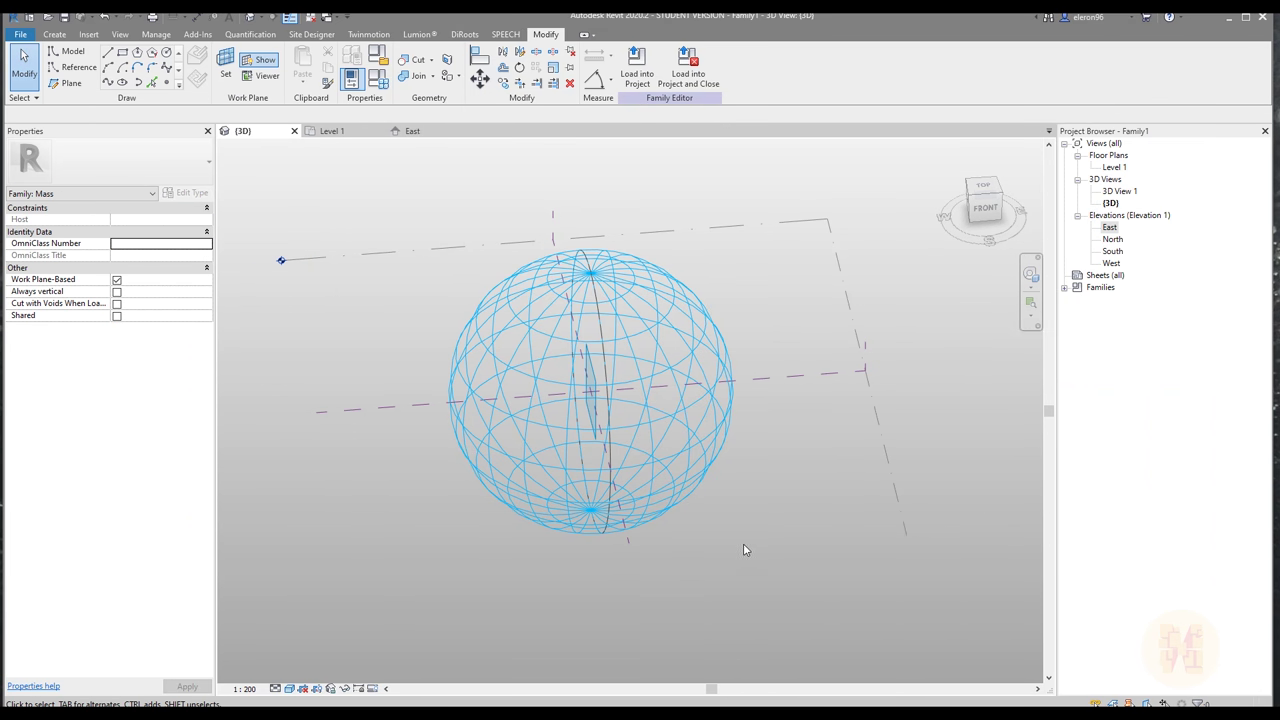
middle_click_drag(618, 526, 674, 480, "shift")
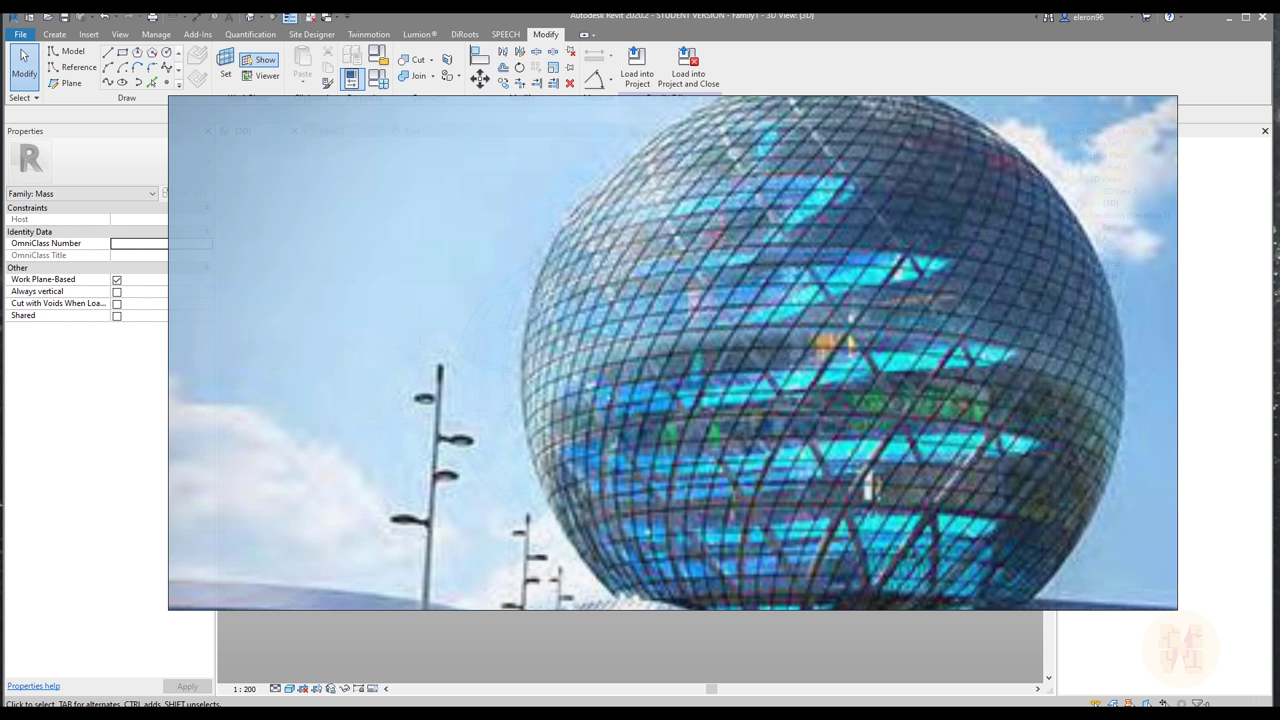
mouse_move(847, 326)
left_mouse_down()
mouse_move(812, 395)
mouse_move(836, 418)
mouse_move(897, 420)
mouse_move(848, 328)
left_mouse_up()
key("Escape")
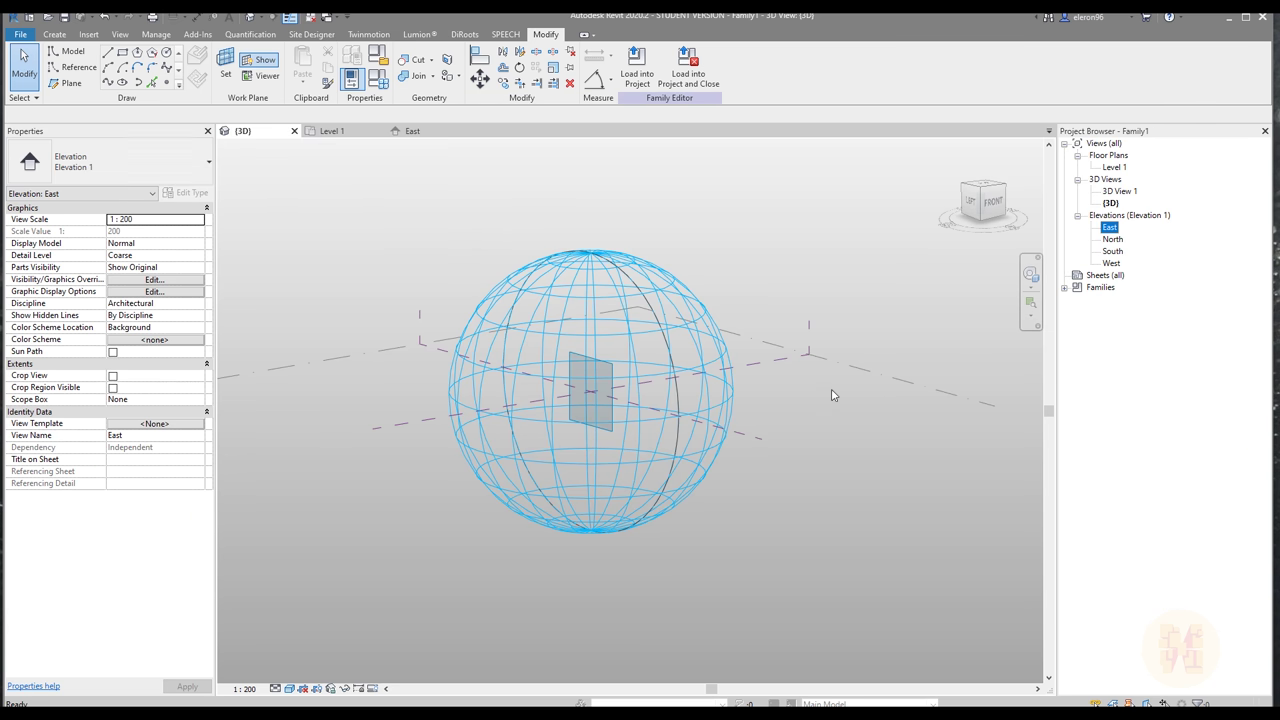
- Apply the Triangle (bent) pattern to the divided surface on the left half of the sphere
mouse_move(644, 489)
middle_mouse_down("shift")
mouse_move(760, 489)
mouse_move(651, 474)
middle_mouse_up("shift")
left_click(611, 398)
middle_click_drag(835, 474, 763, 474, "shift")
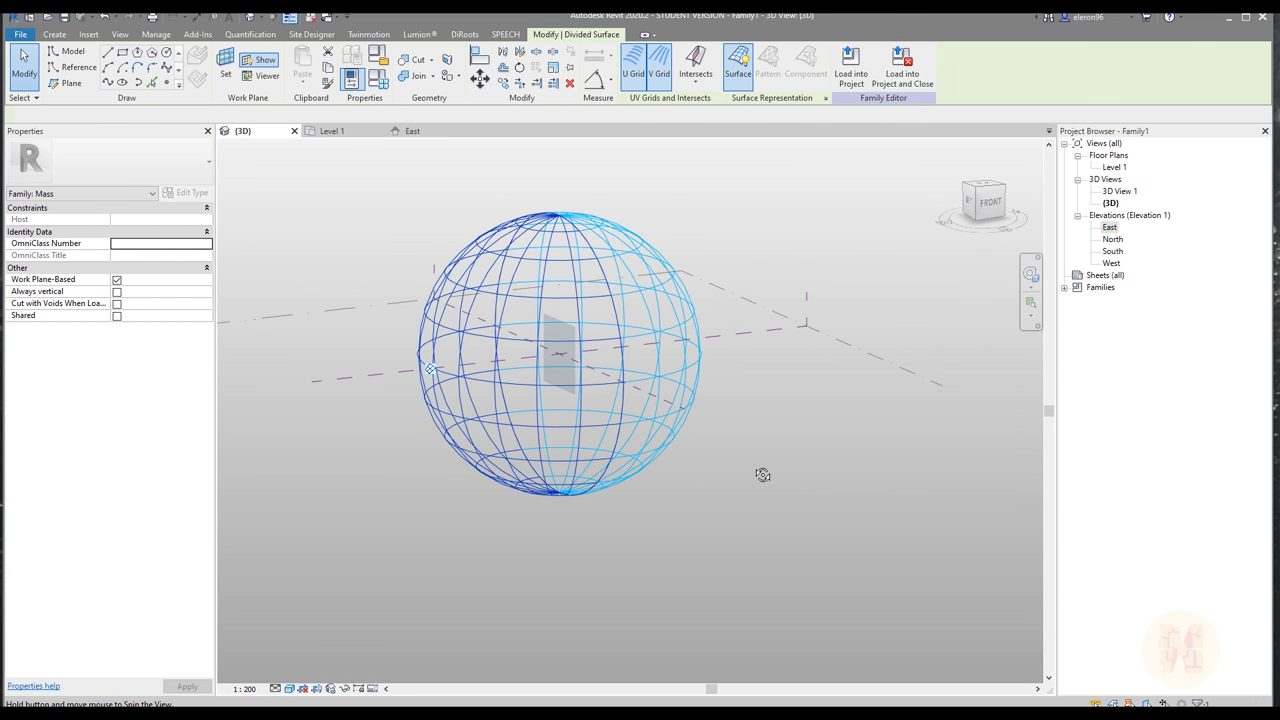
scroll(388, 326, "up", 1)
left_click(152, 170)
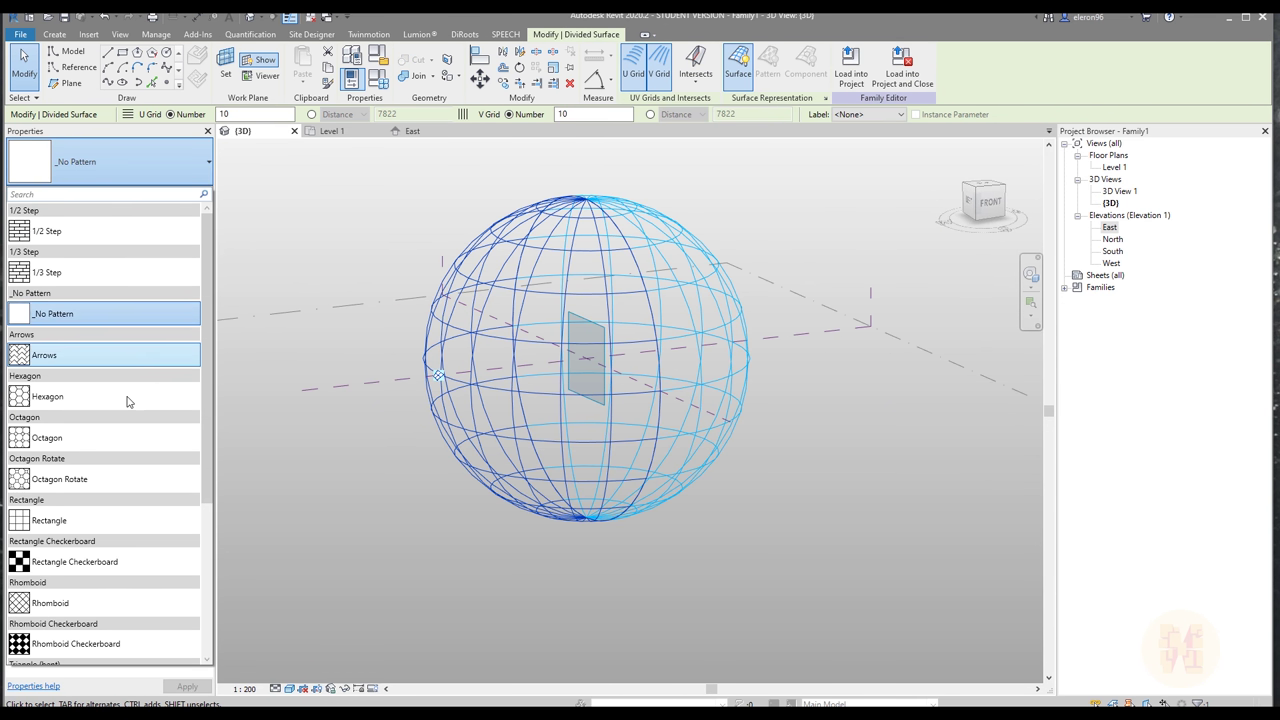
scroll(126, 426, "down", 2)
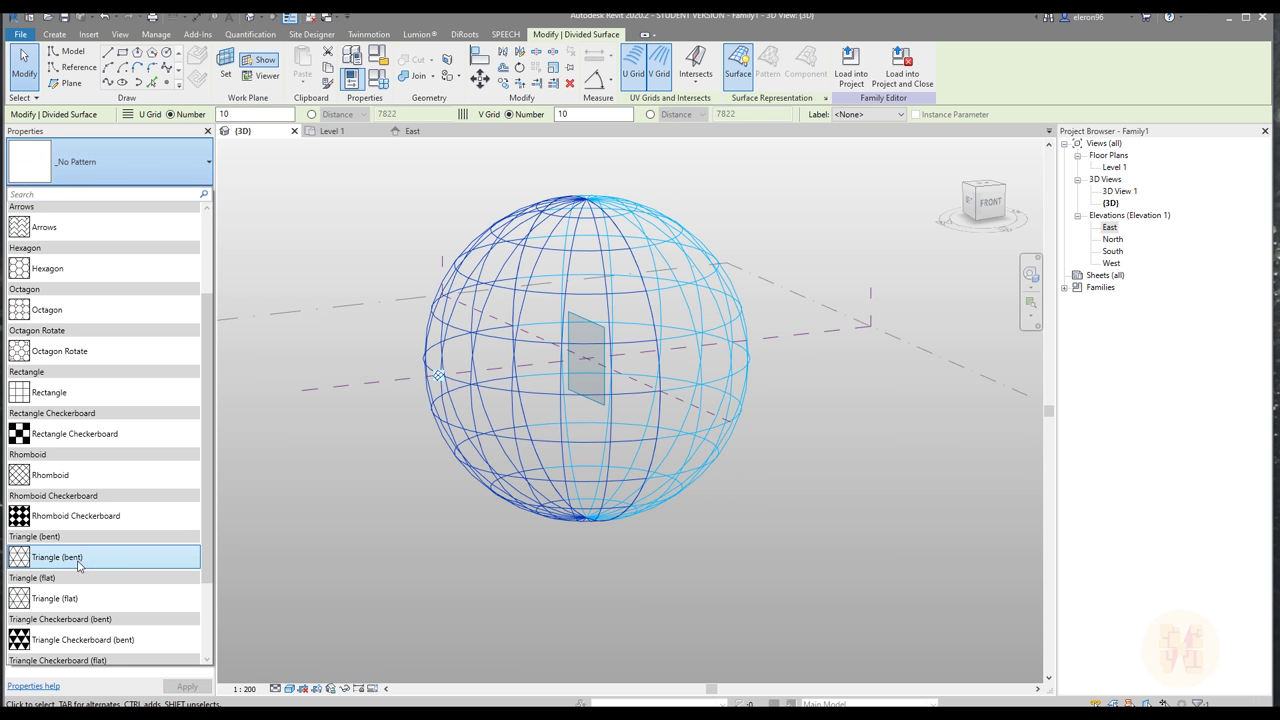
mouse_move(102, 564)
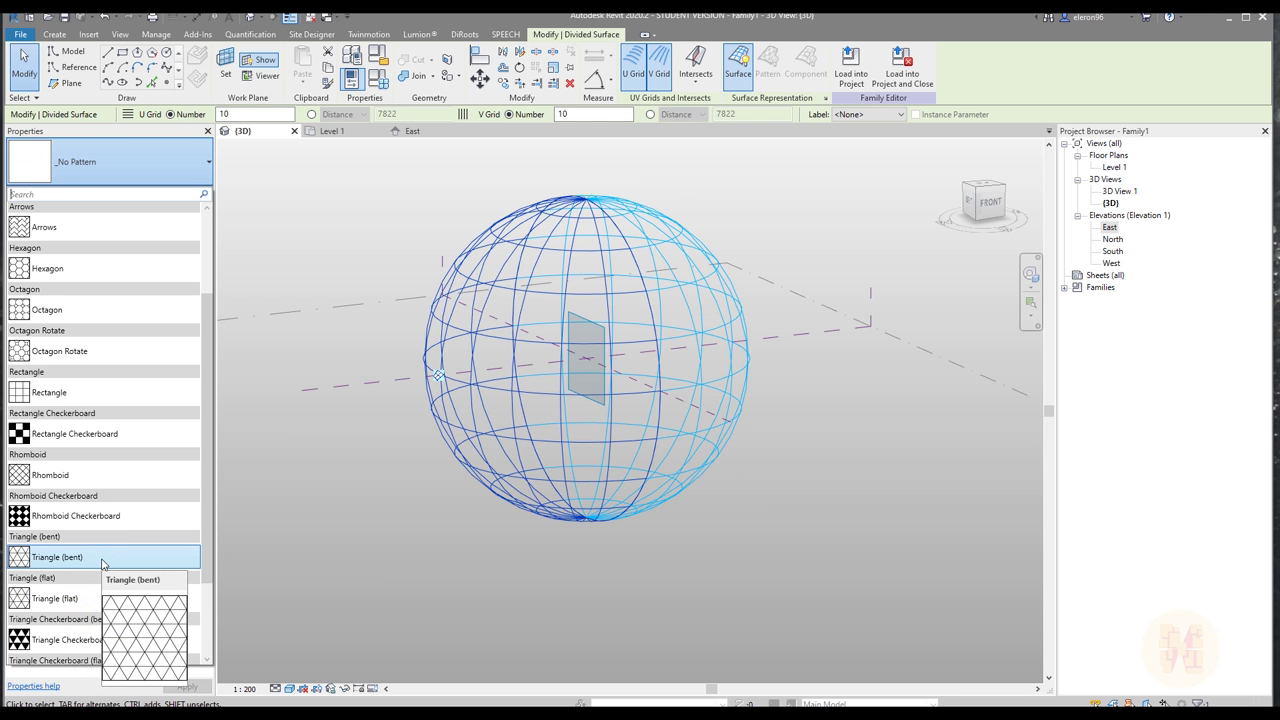
left_click(100, 557)
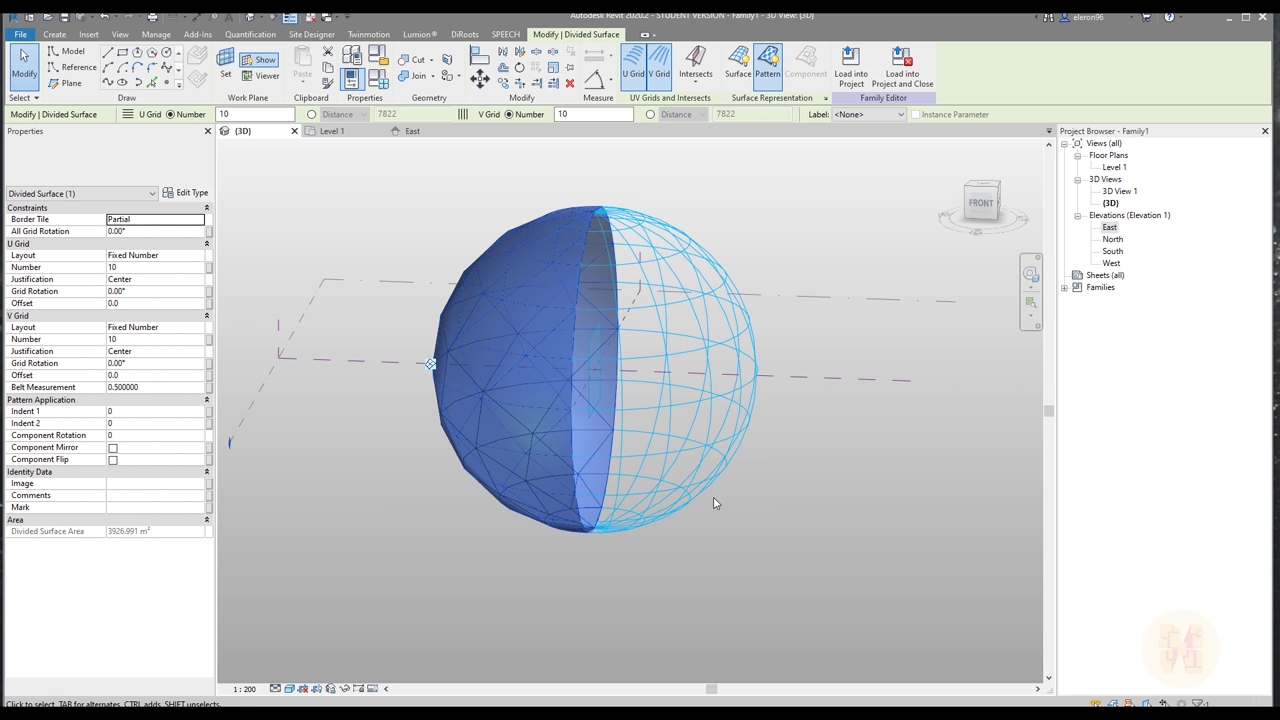
- Give the sphere's remaining unpatterned right half the same Triangle (bent) surface pattern
left_click(209, 161)
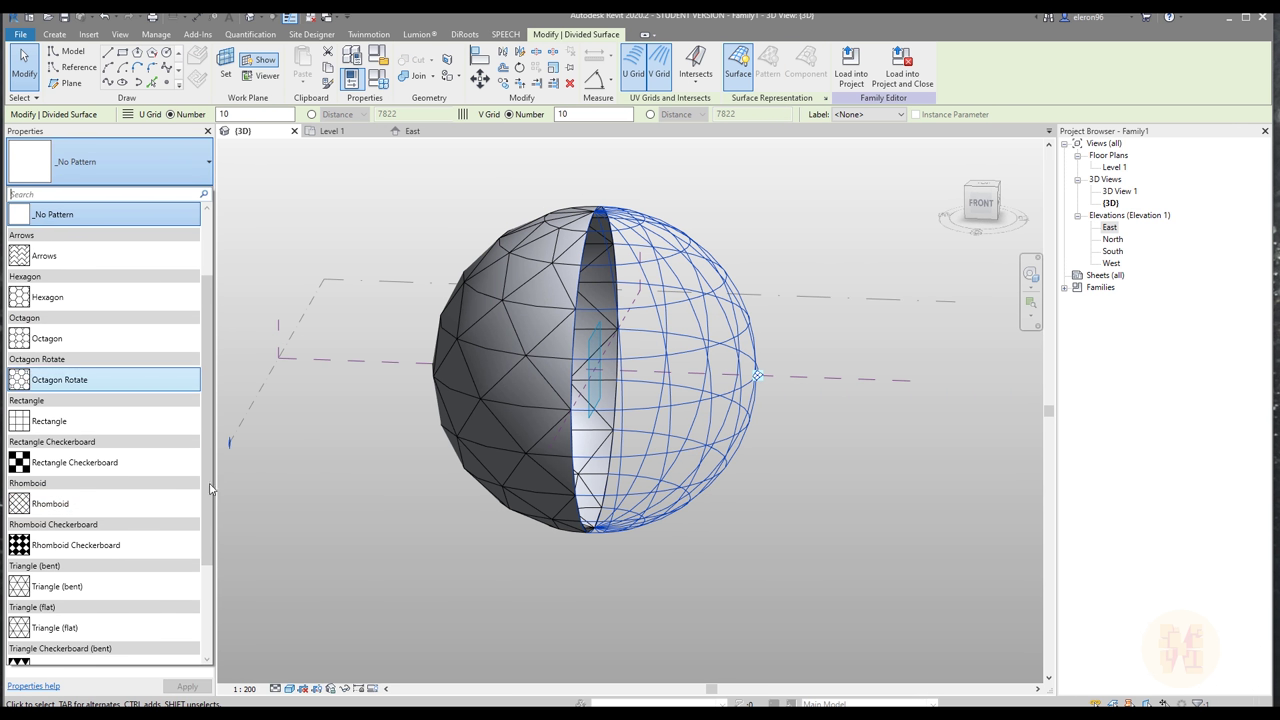
scroll(115, 553, "down", 2)
left_click(99, 522)
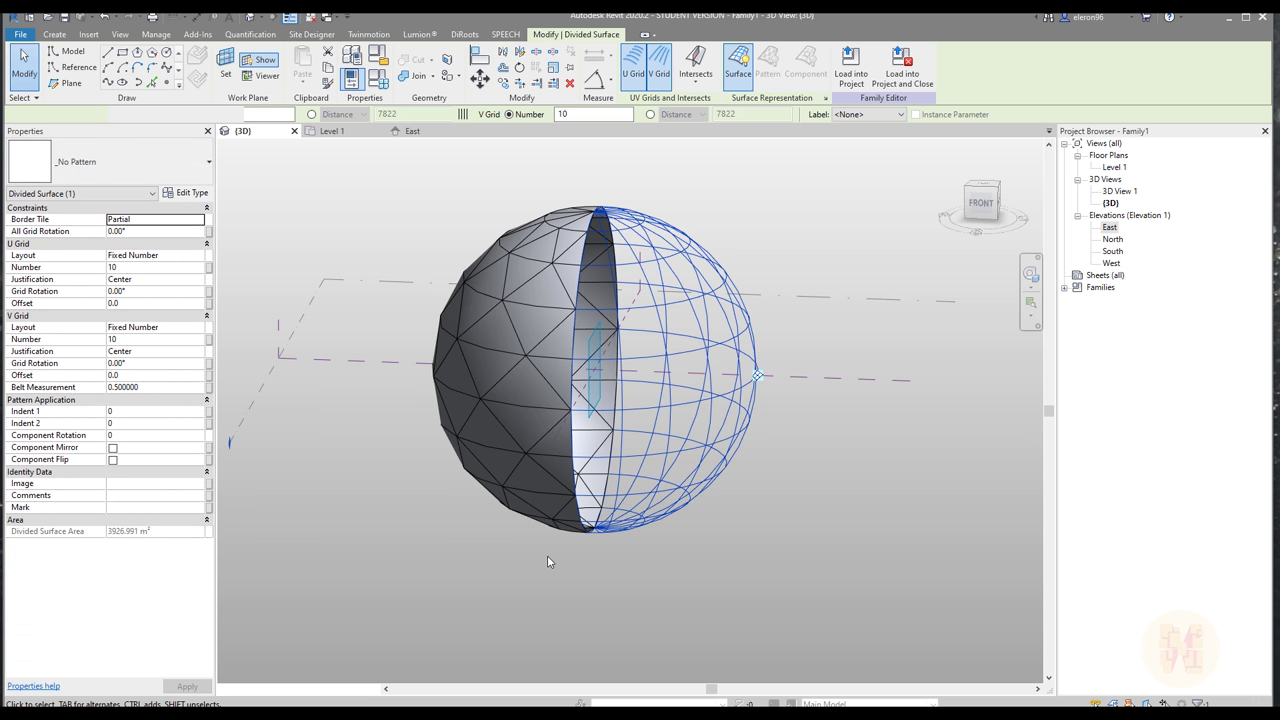
left_click(534, 603)
middle_click_drag(540, 590, 451, 668, "shift")
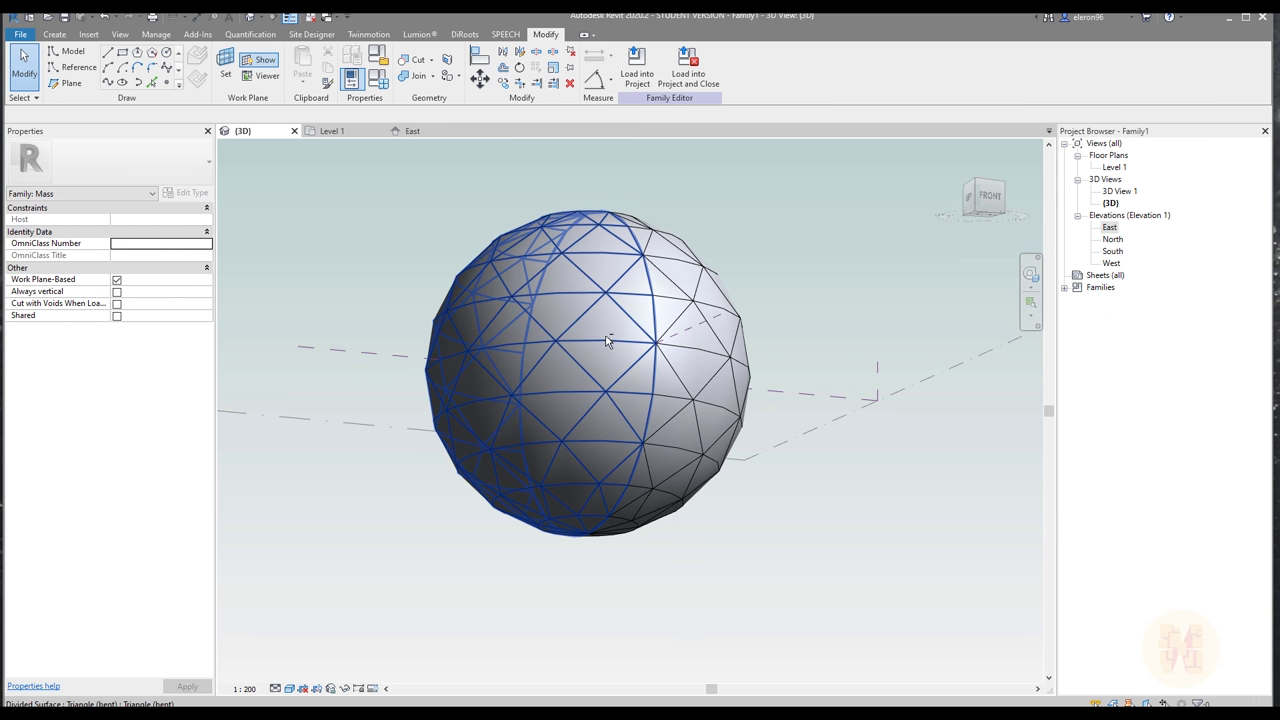
- Set both the U grid and V grid numbers of the sphere's left half to 20
middle_click_drag(606, 341, 574, 400, "shift")
scroll(516, 298, "up", 3)
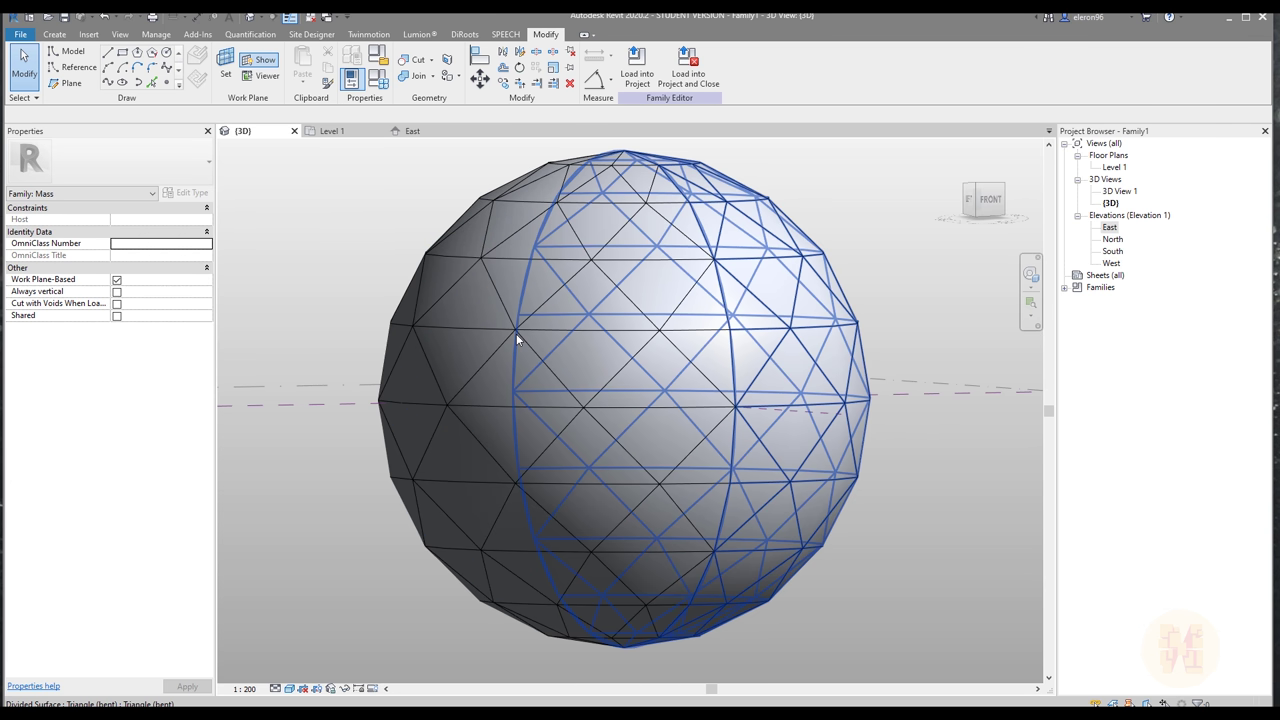
middle_click_drag(517, 340, 437, 274, "shift")
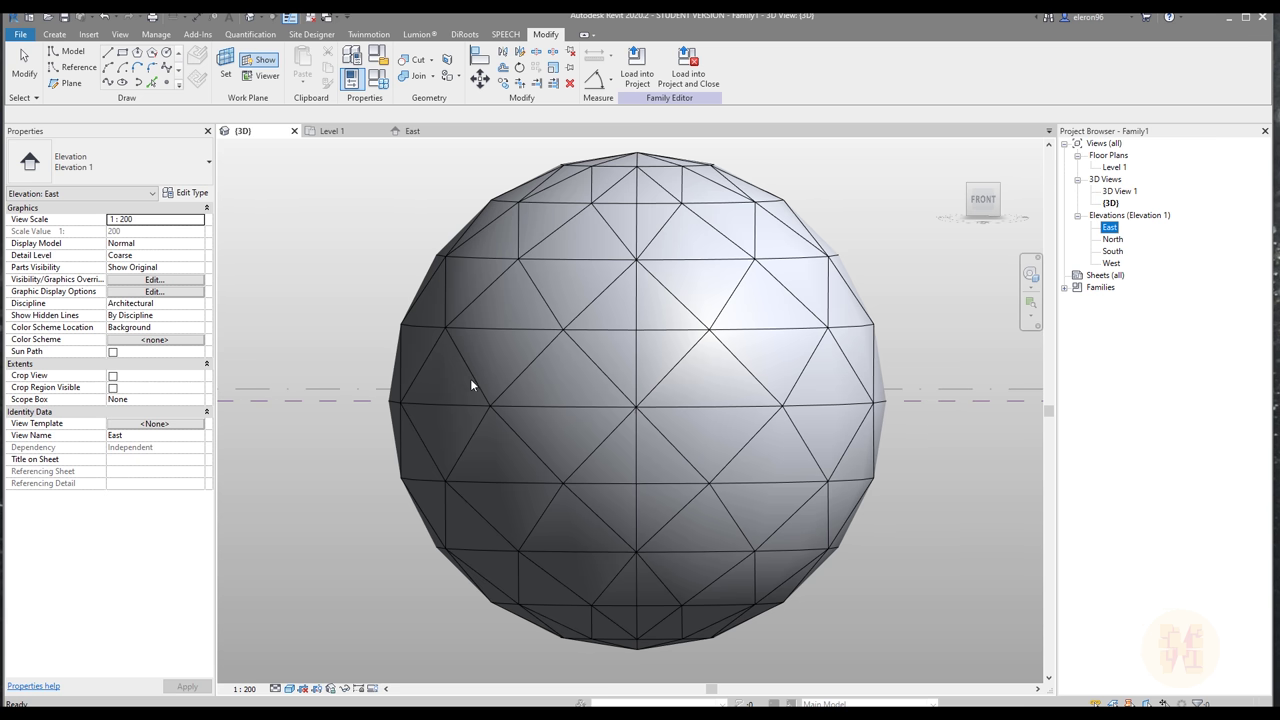
scroll(538, 455, "down", 2)
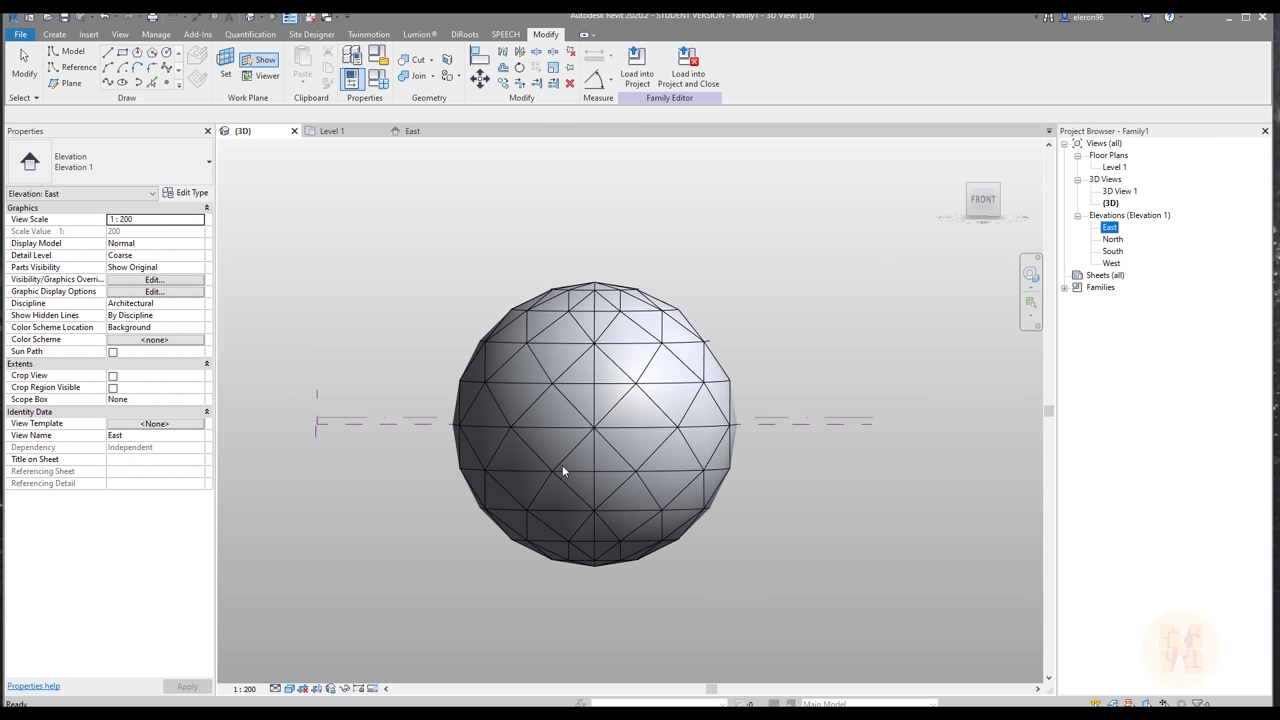
middle_click_drag(477, 435, 612, 478, "shift")
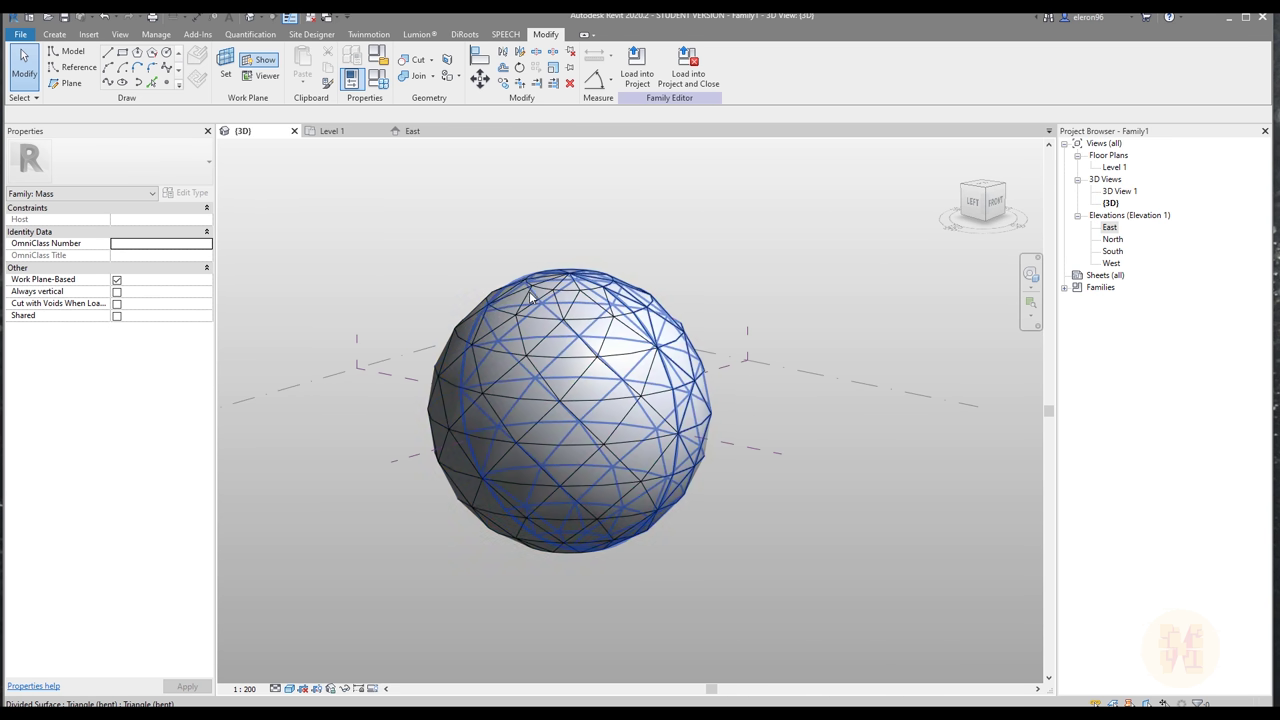
middle_click_drag(652, 531, 605, 540, "shift")
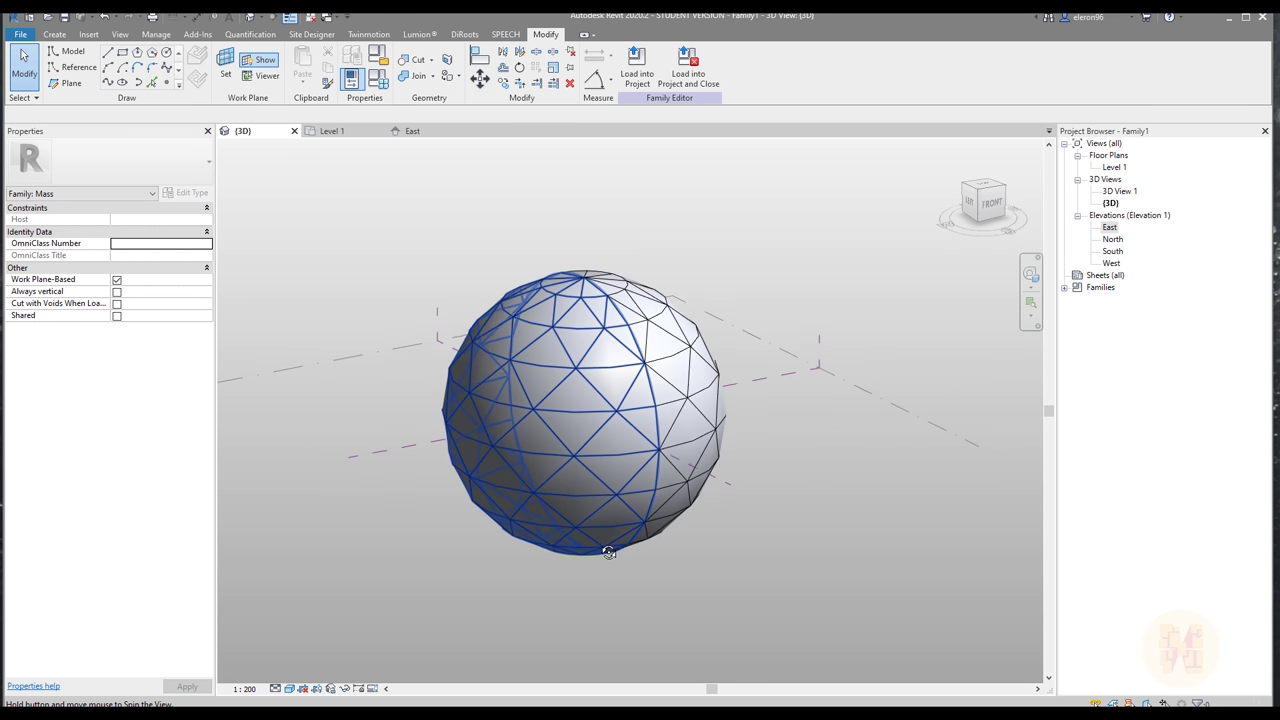
left_click(527, 442)
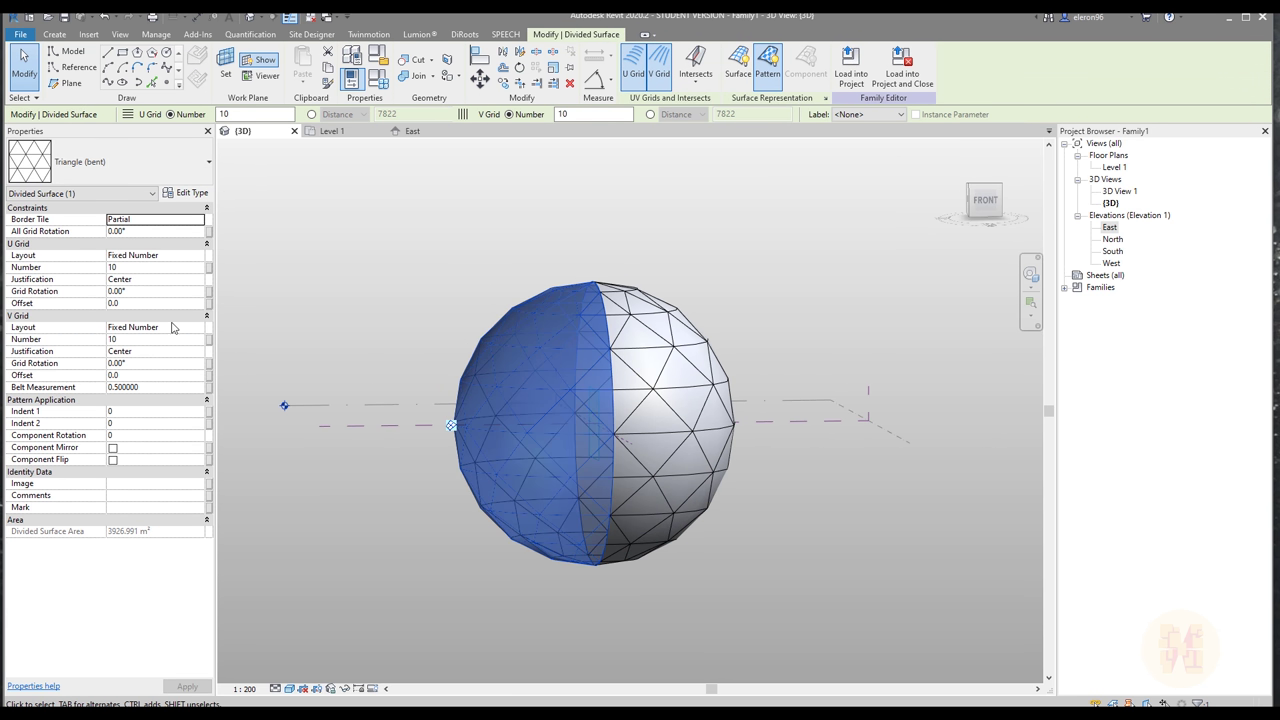
left_click(129, 269)
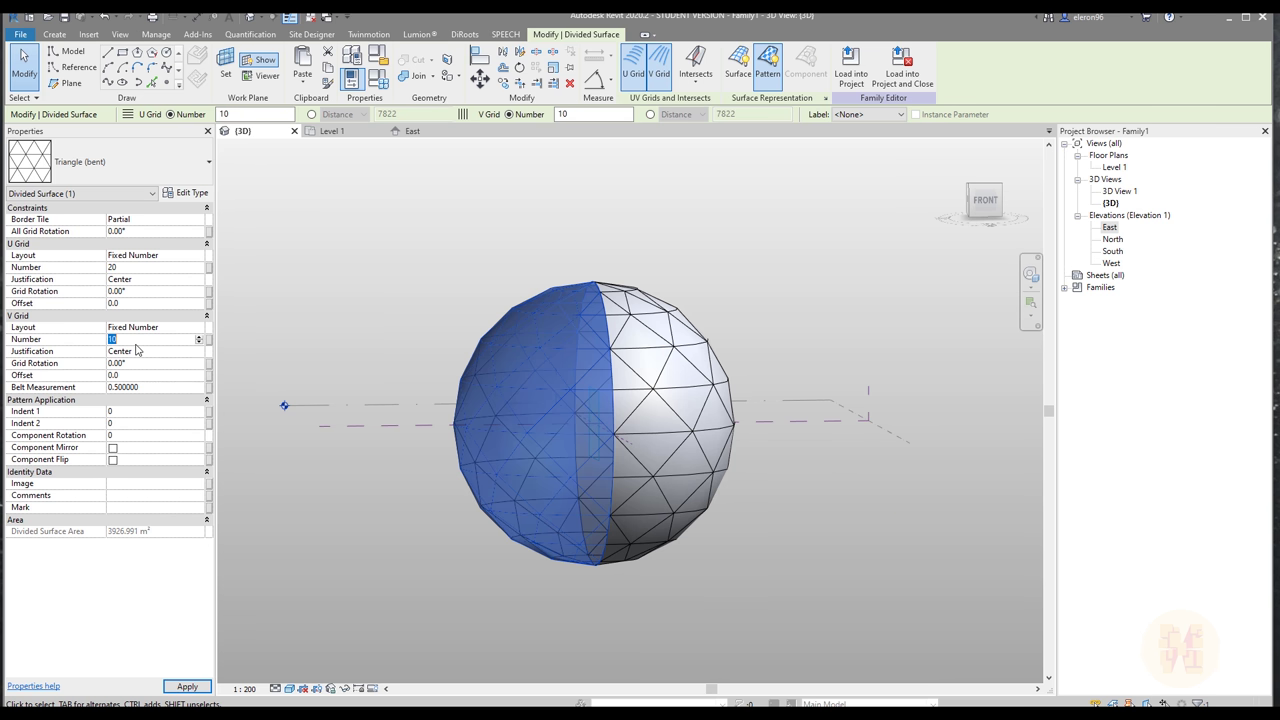
left_click(483, 557)
middle_click_drag(483, 557, 575, 470, "shift")
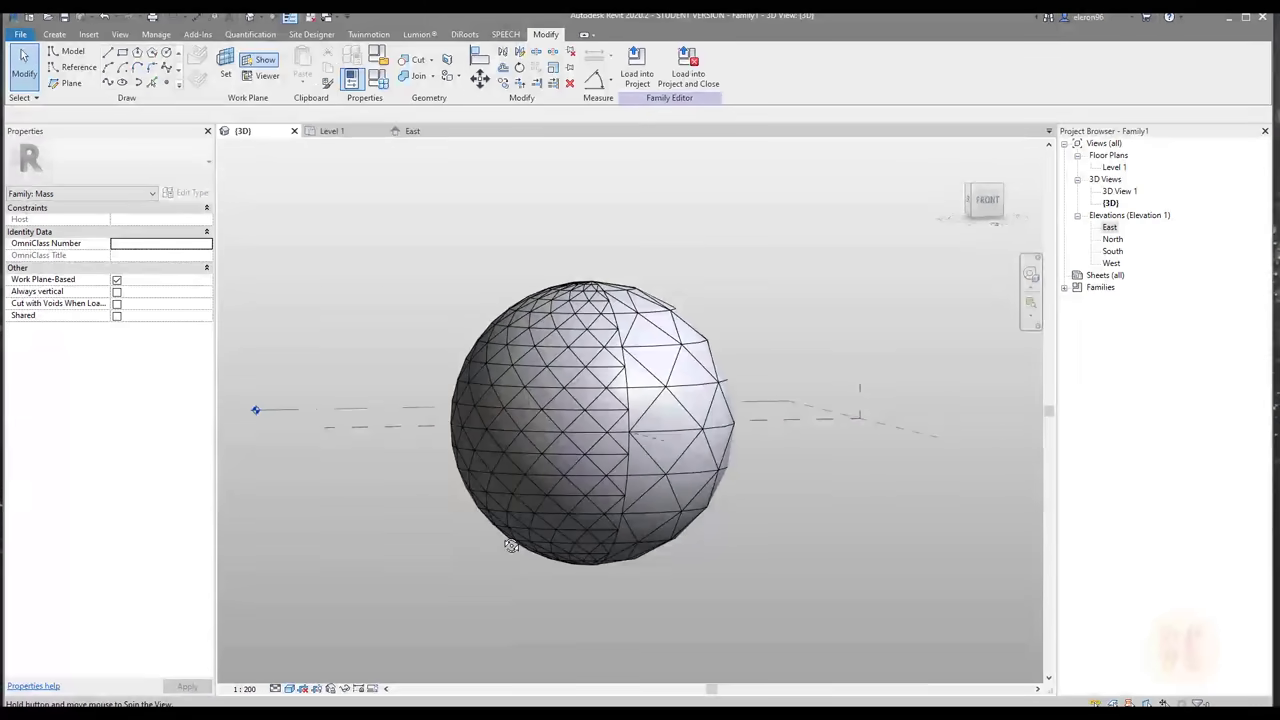
- Change the U grid and V grid numbers of the sphere's left half to 15
scroll(560, 371, "up", 4)
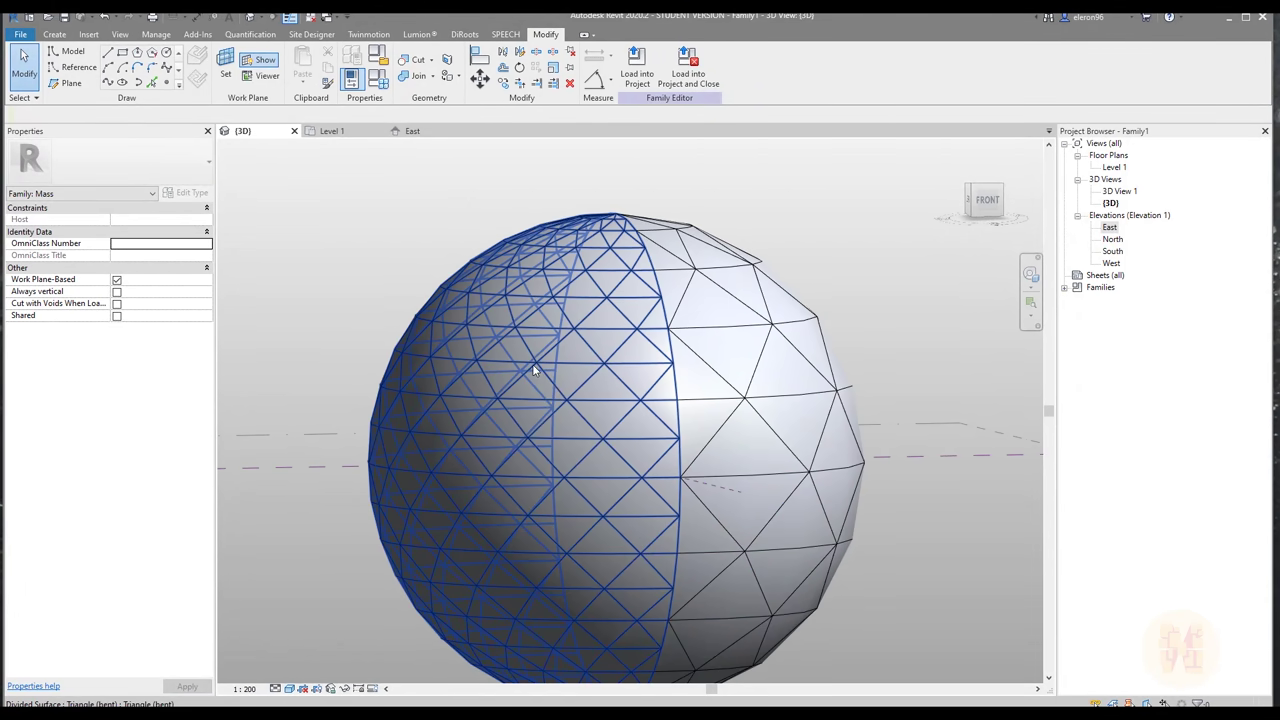
scroll(732, 484, "down", 2)
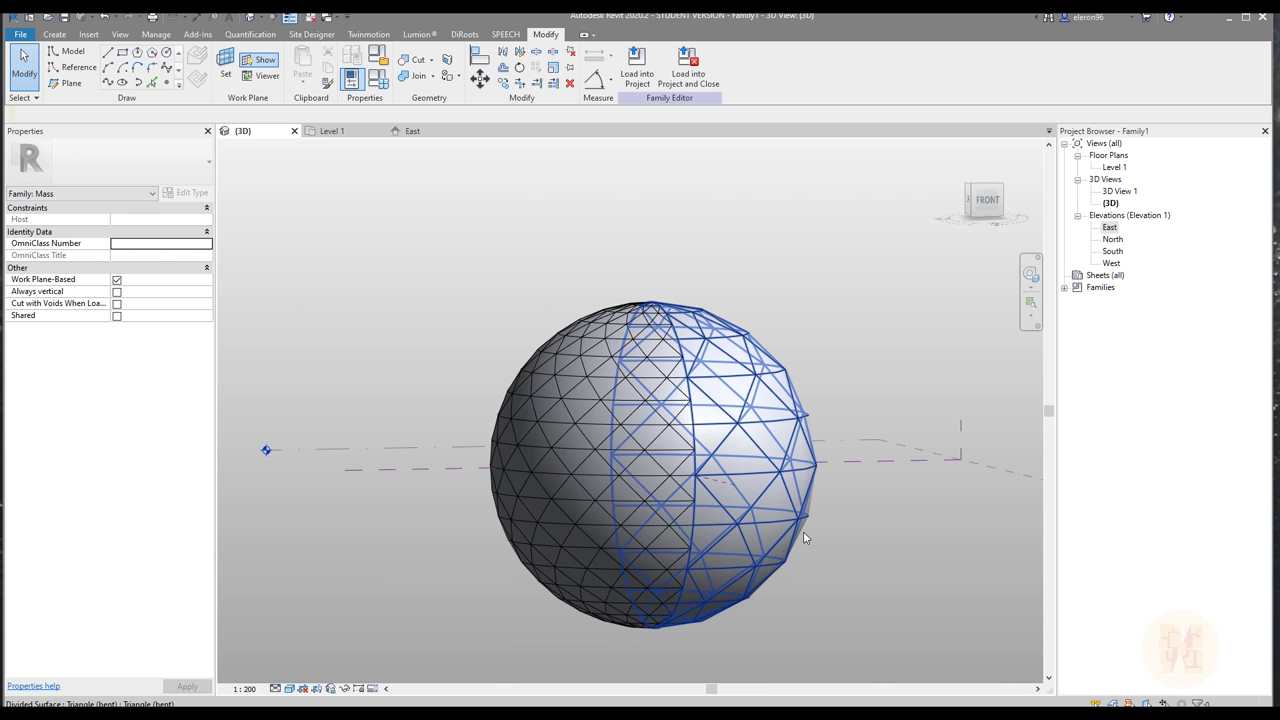
middle_click_drag(803, 532, 713, 504, "shift")
scroll(750, 543, "up", 1)
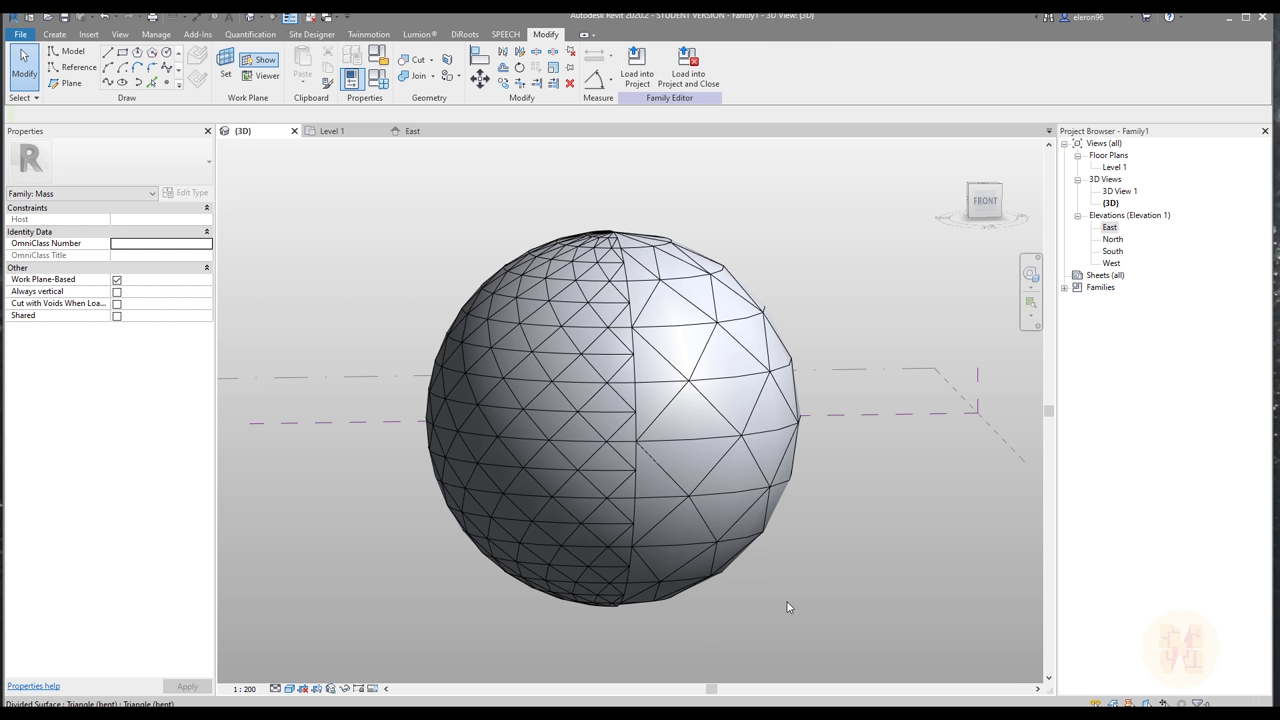
left_click(496, 463)
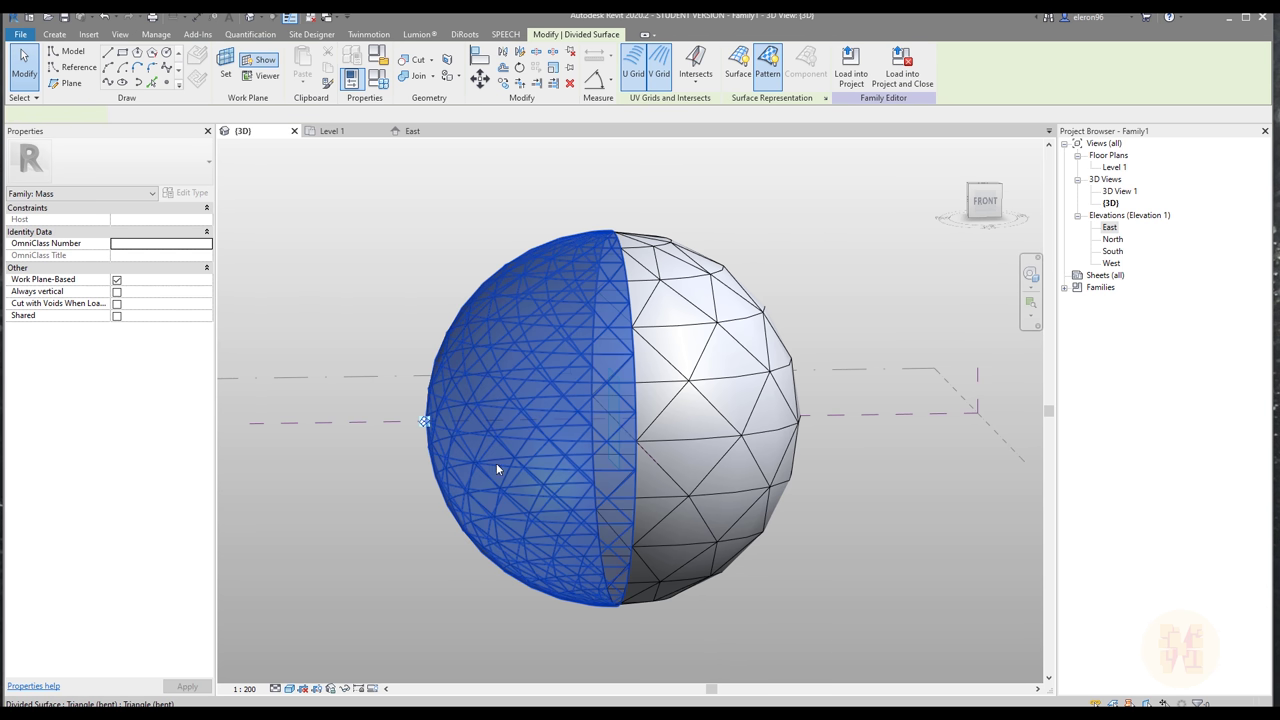
left_click(159, 268)
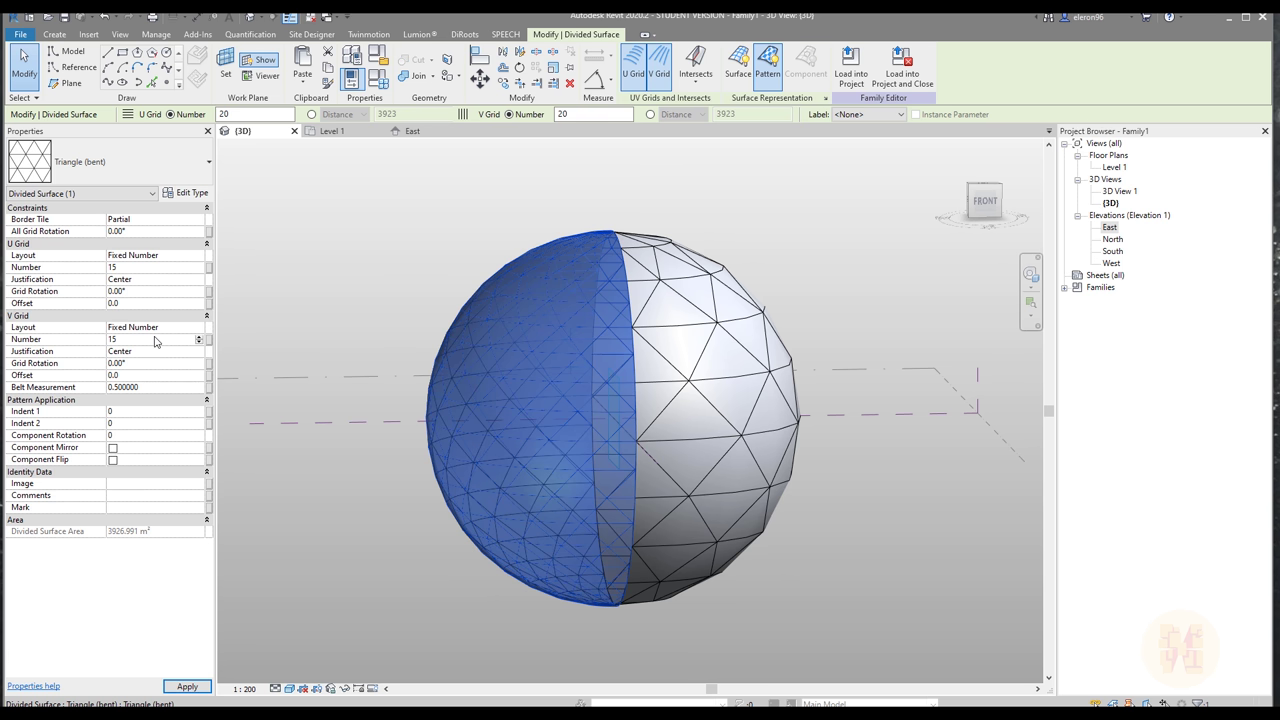
left_click(397, 587)
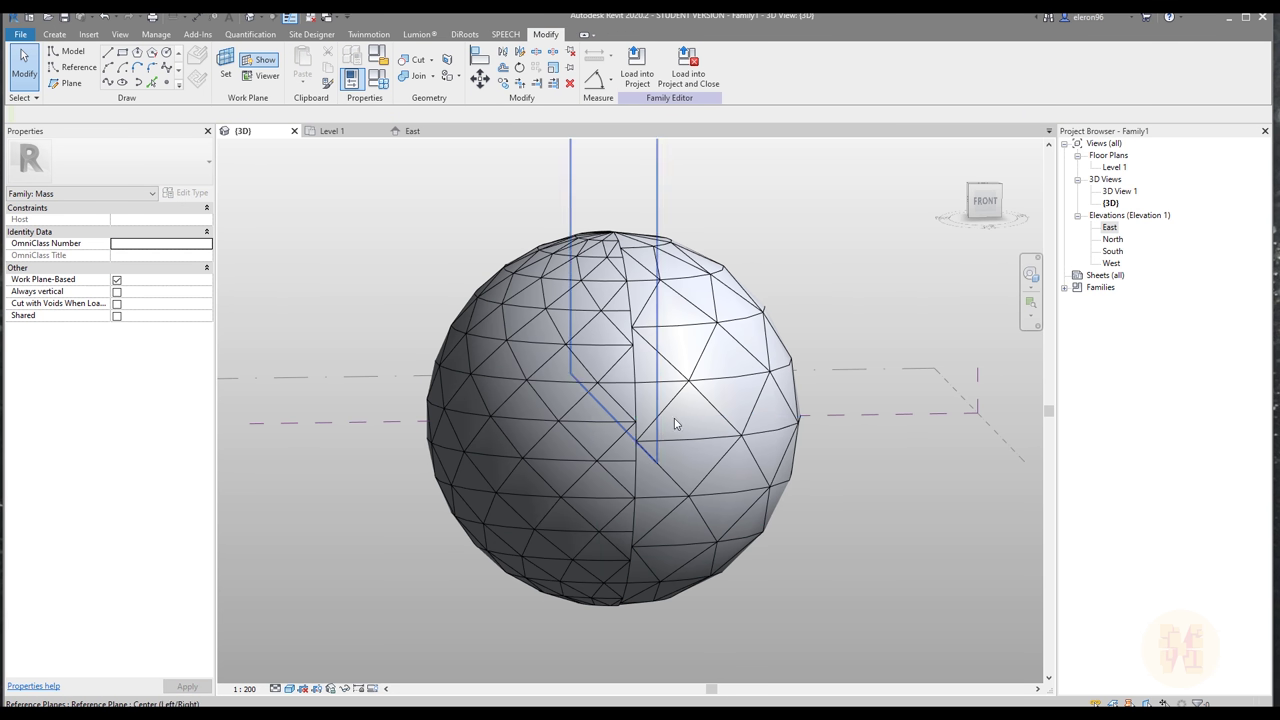
- Set the U grid and V grid numbers of the sphere's right half to 15 to match the left
left_click(797, 415)
left_click(166, 270)
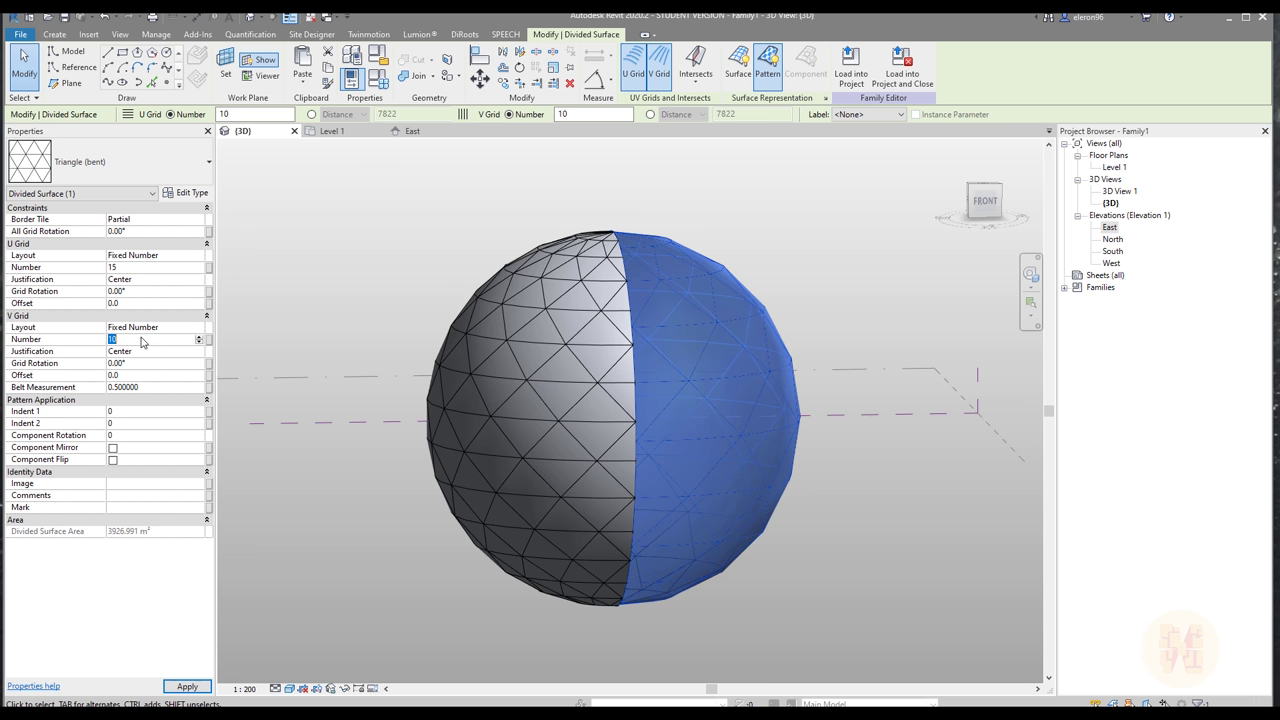
left_click(394, 615)
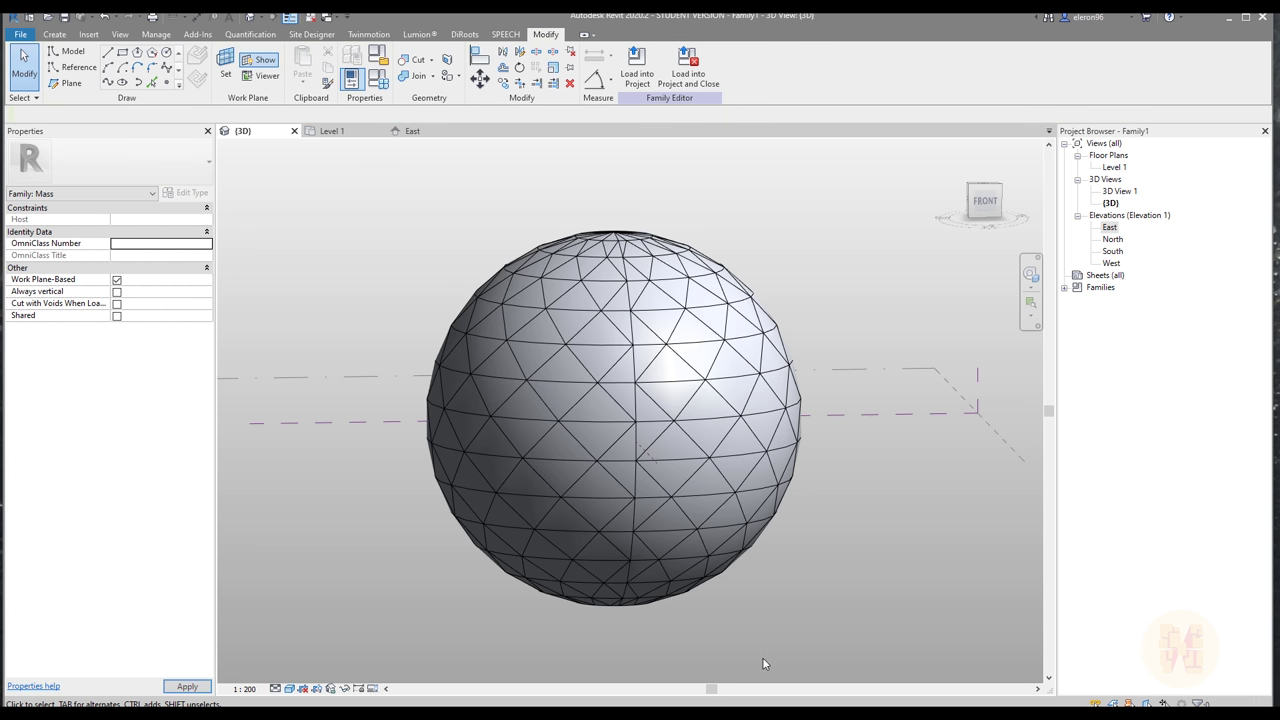
- Enable Component Mirror on the Triangle (bent) pattern of the sphere's right half
middle_click_drag(790, 640, 689, 631, "shift")
scroll(655, 384, "up", 2)
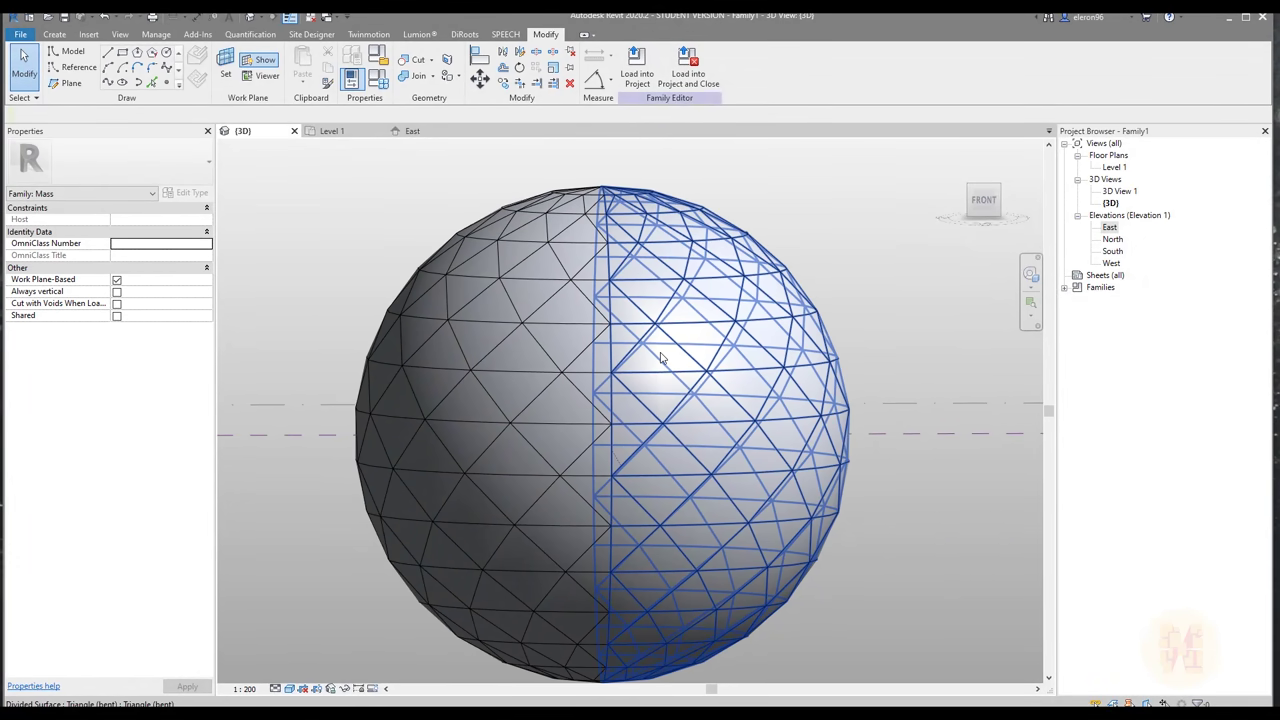
left_click(660, 353)
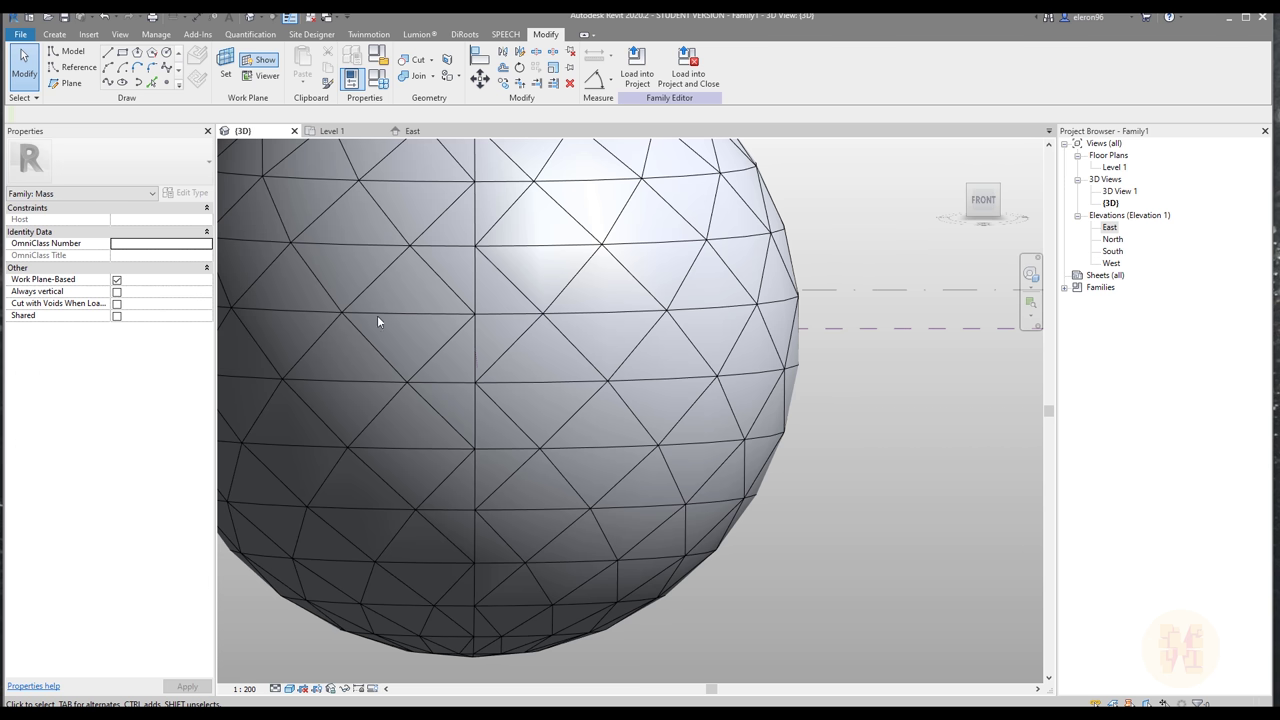
left_click(585, 406)
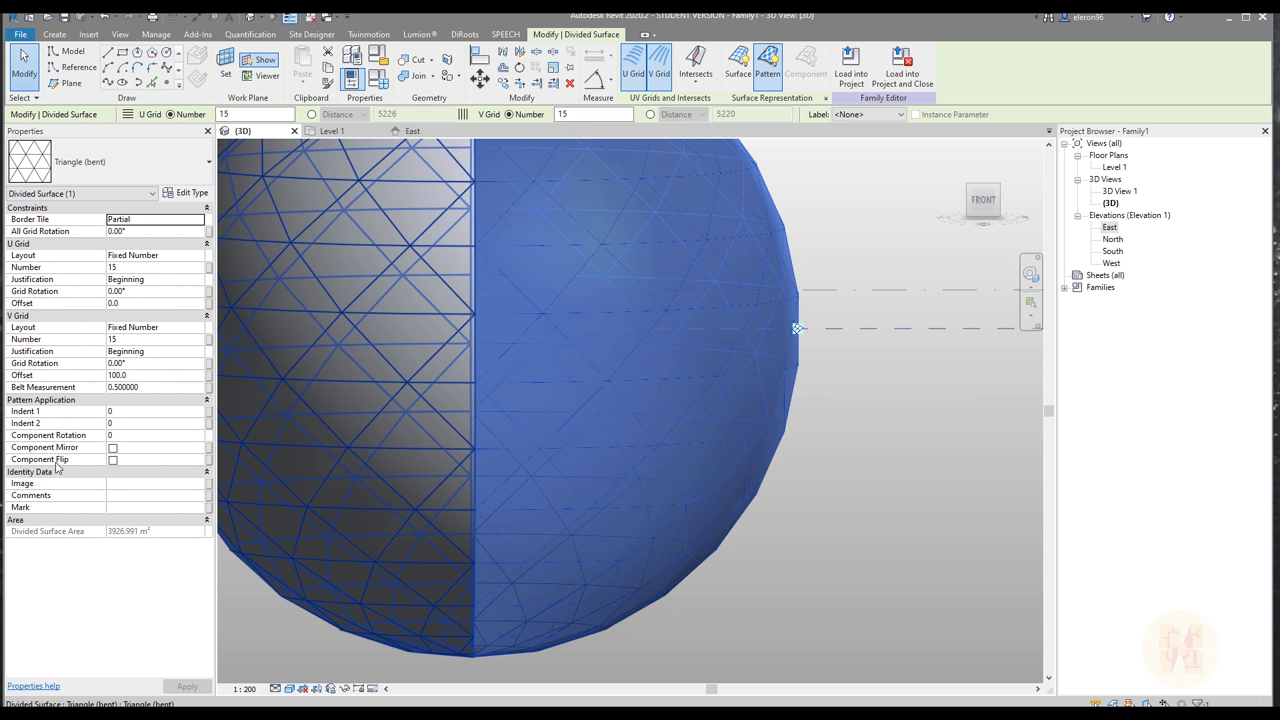
left_click(113, 459)
left_click(848, 556)
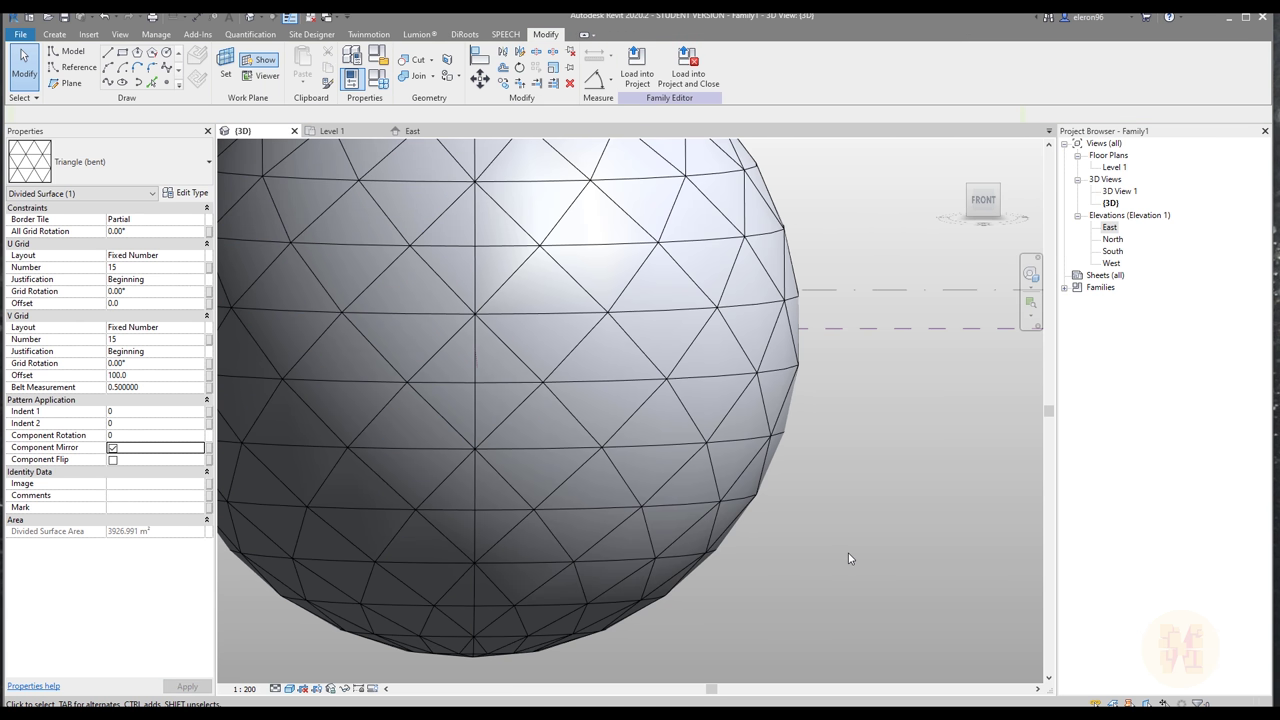
- Examine the triangular pattern along the seam and around both poles of the sphere, and compare it with the reference building
scroll(915, 597, "down", 2)
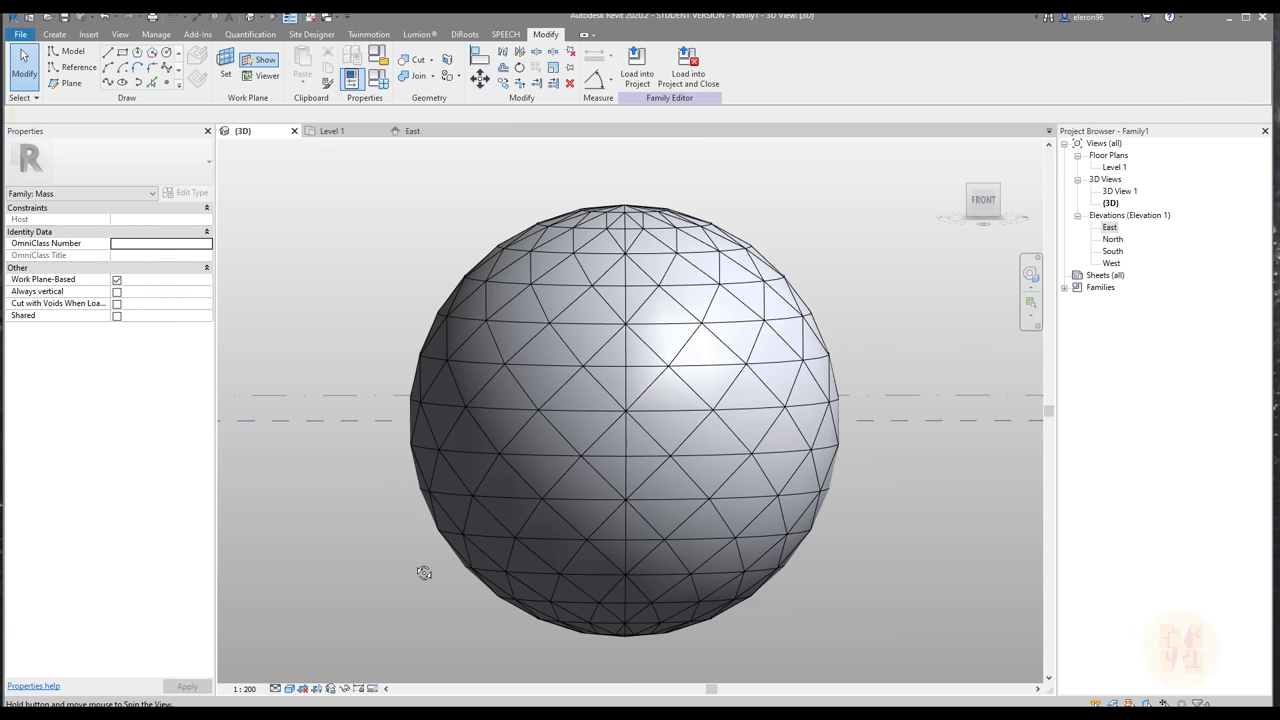
middle_click_drag(426, 571, 470, 300, "shift")
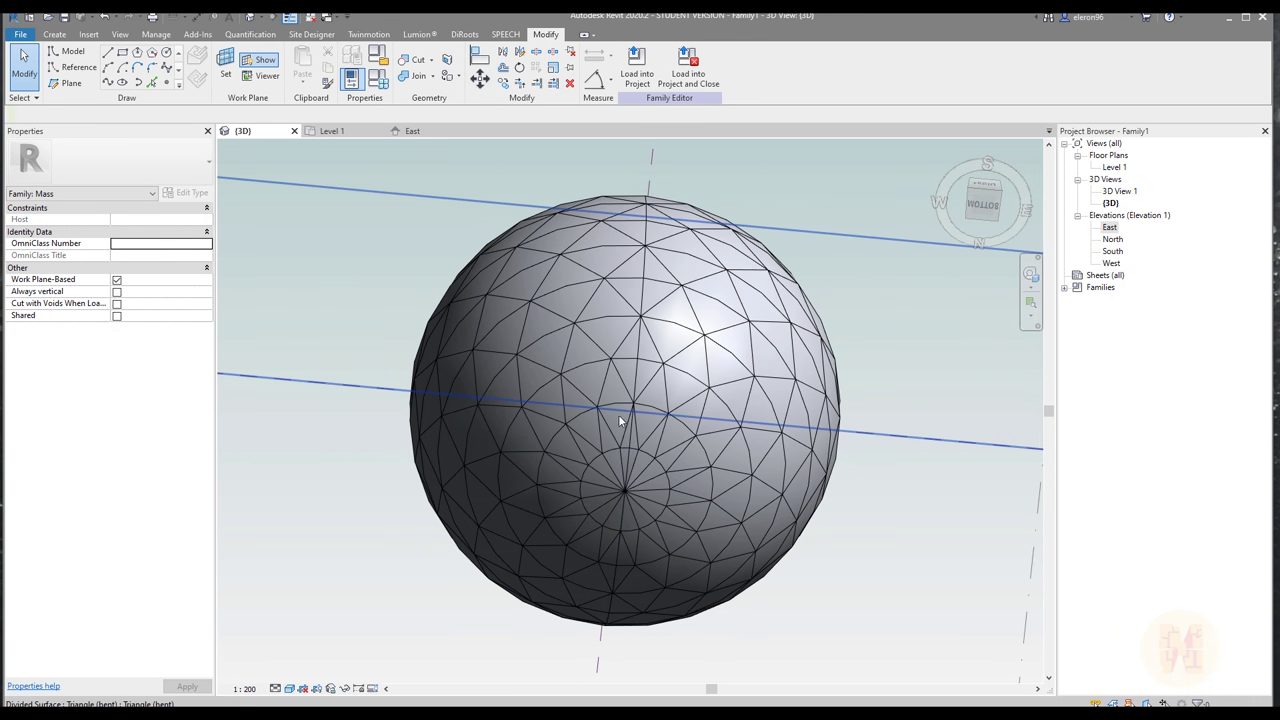
middle_click_drag(546, 320, 615, 530, "shift")
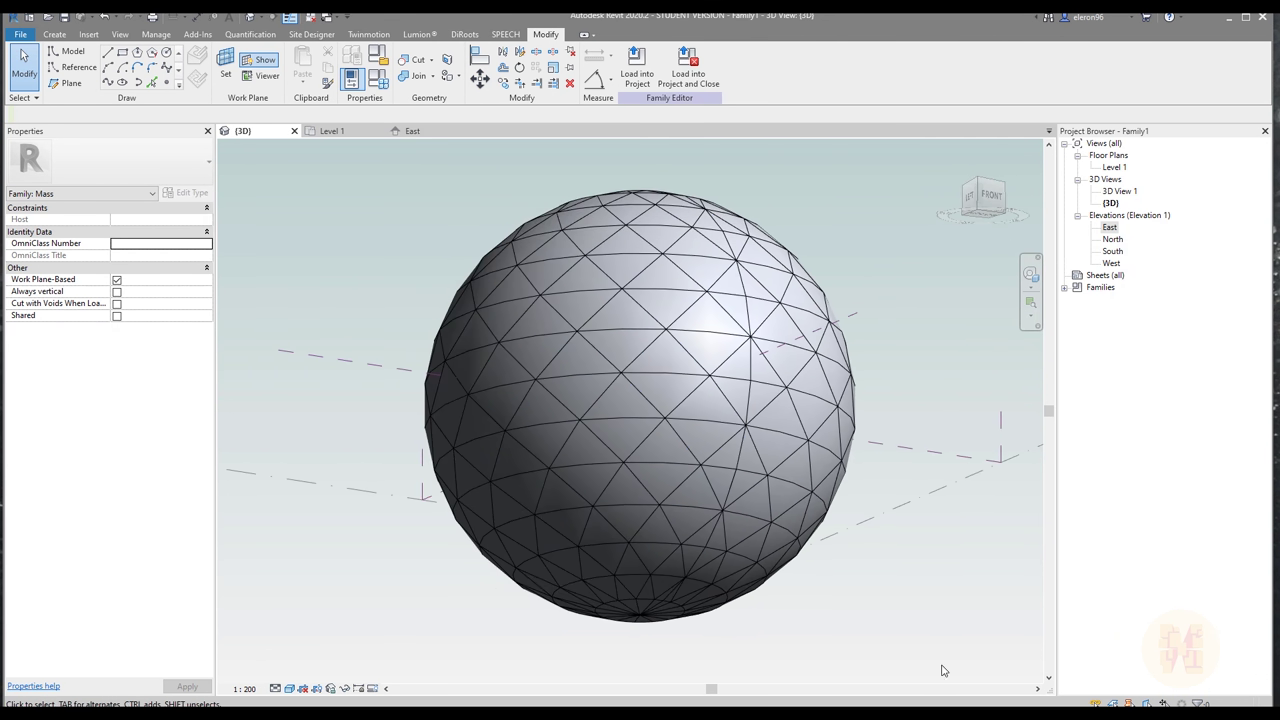
middle_click_drag(461, 310, 491, 466, "shift")
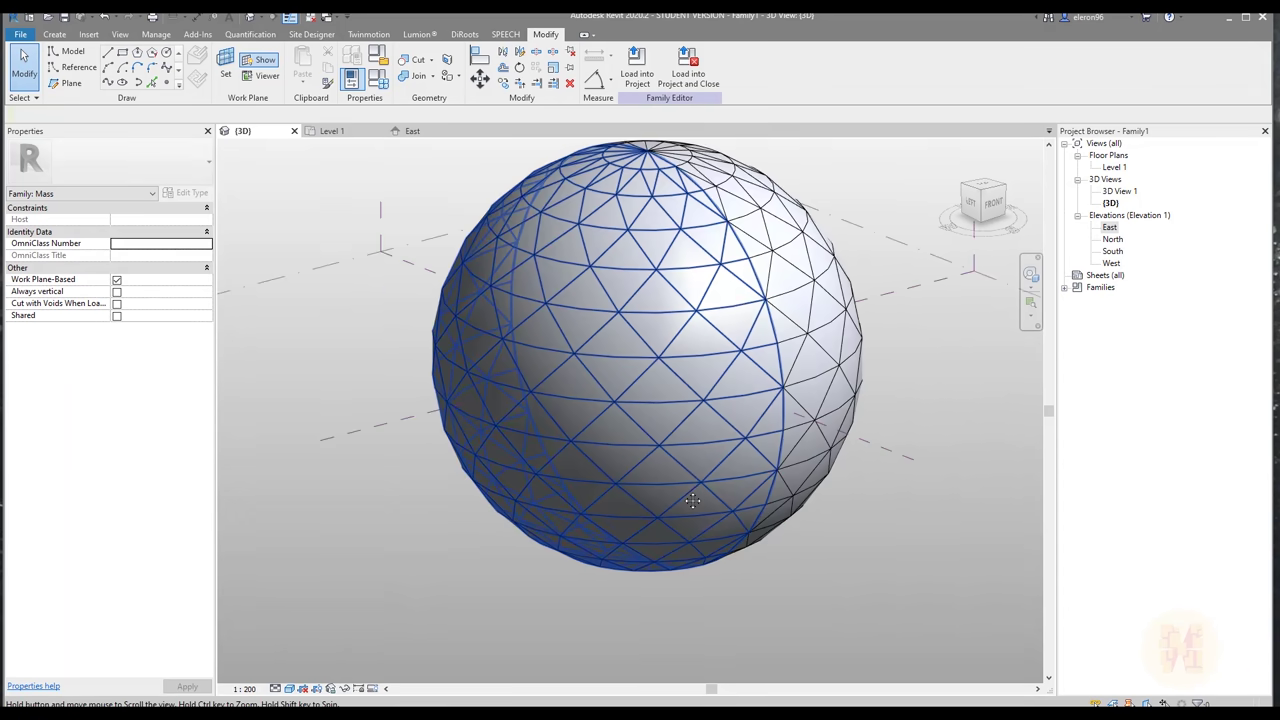
scroll(612, 370, "up", 3)
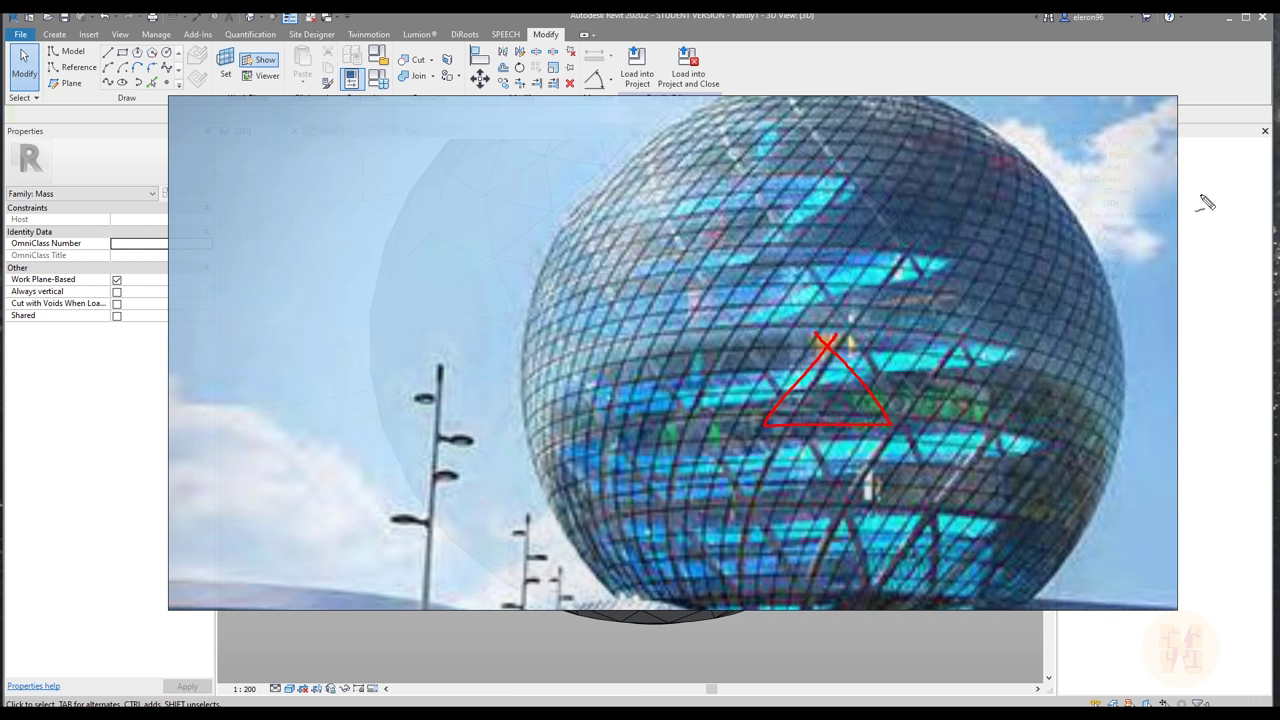
key("Escape")
middle_click_drag(829, 579, 723, 645)
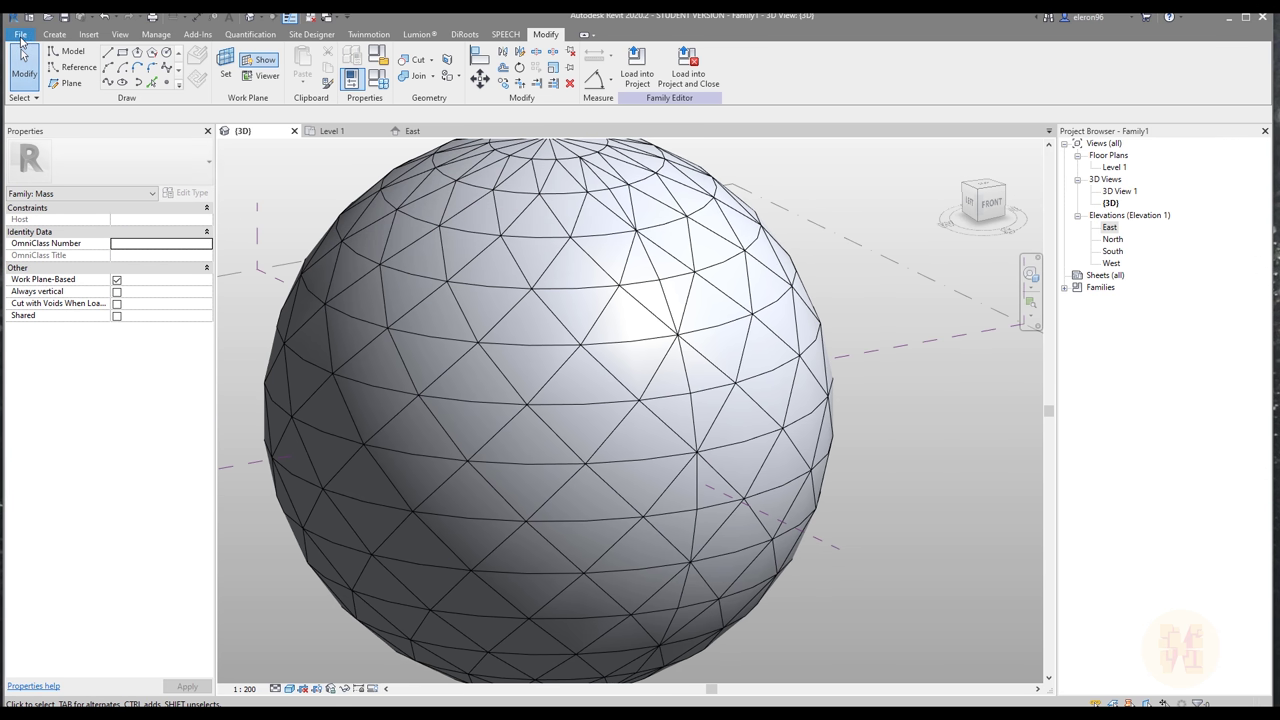
- Create a new family from the Metric Generic Model Pattern Based template
left_click(20, 35)
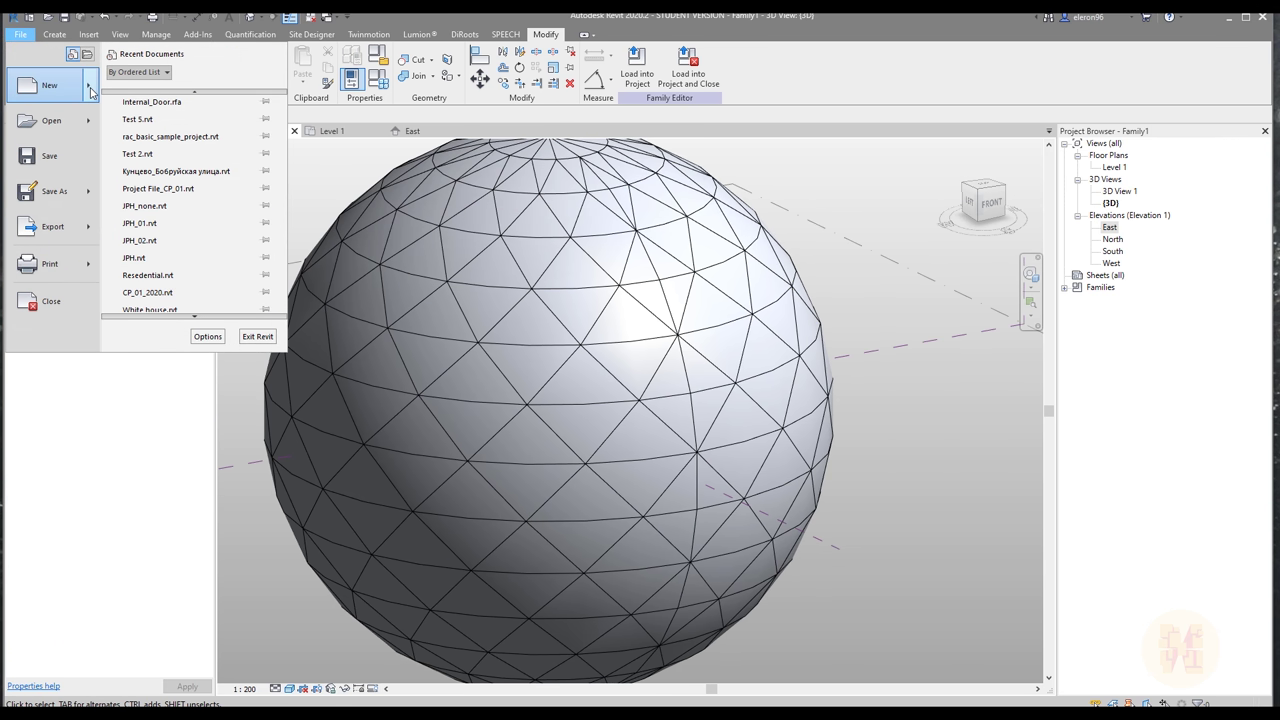
mouse_move(90, 91)
left_click(198, 162)
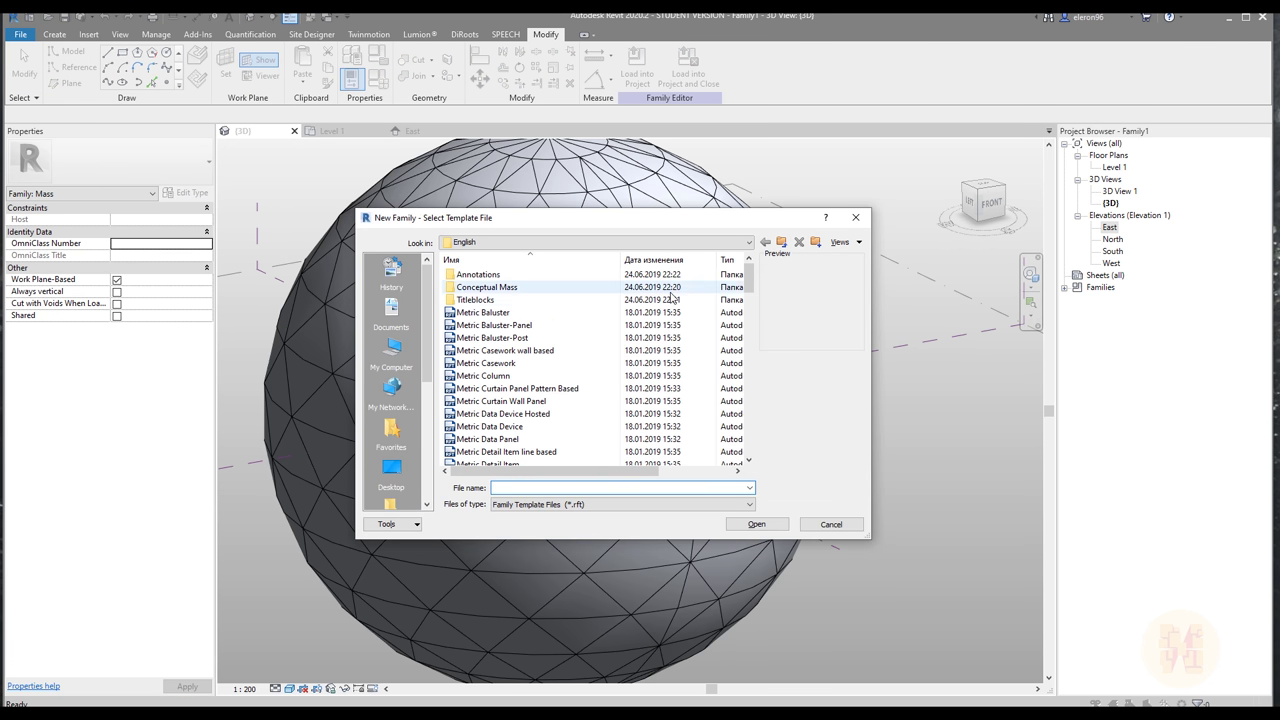
left_click_drag(750, 285, 753, 345)
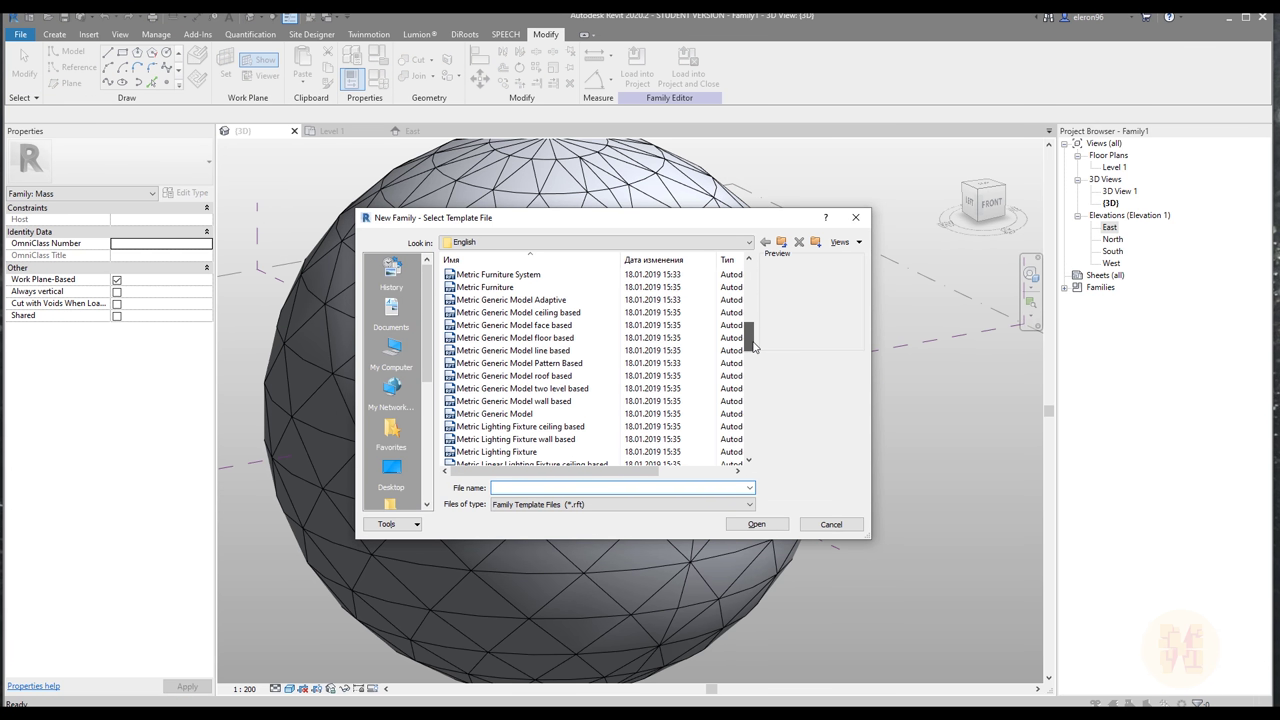
left_click(505, 363)
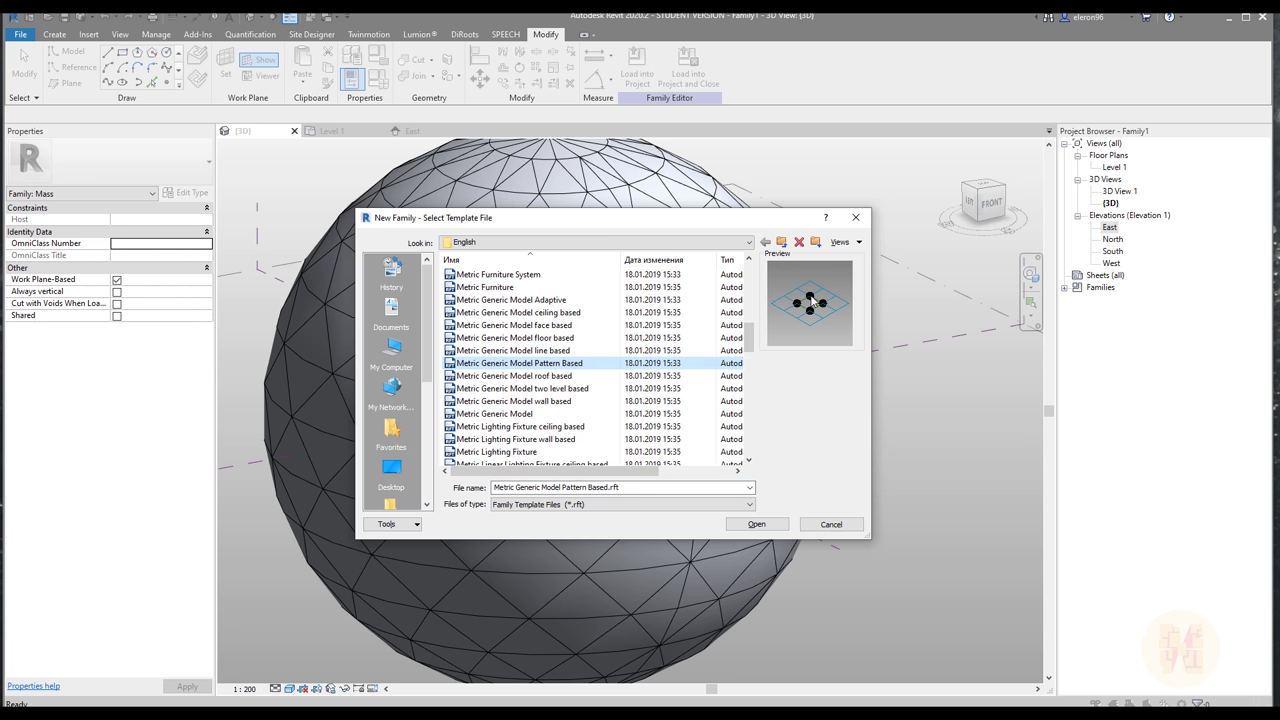
left_click(756, 526)
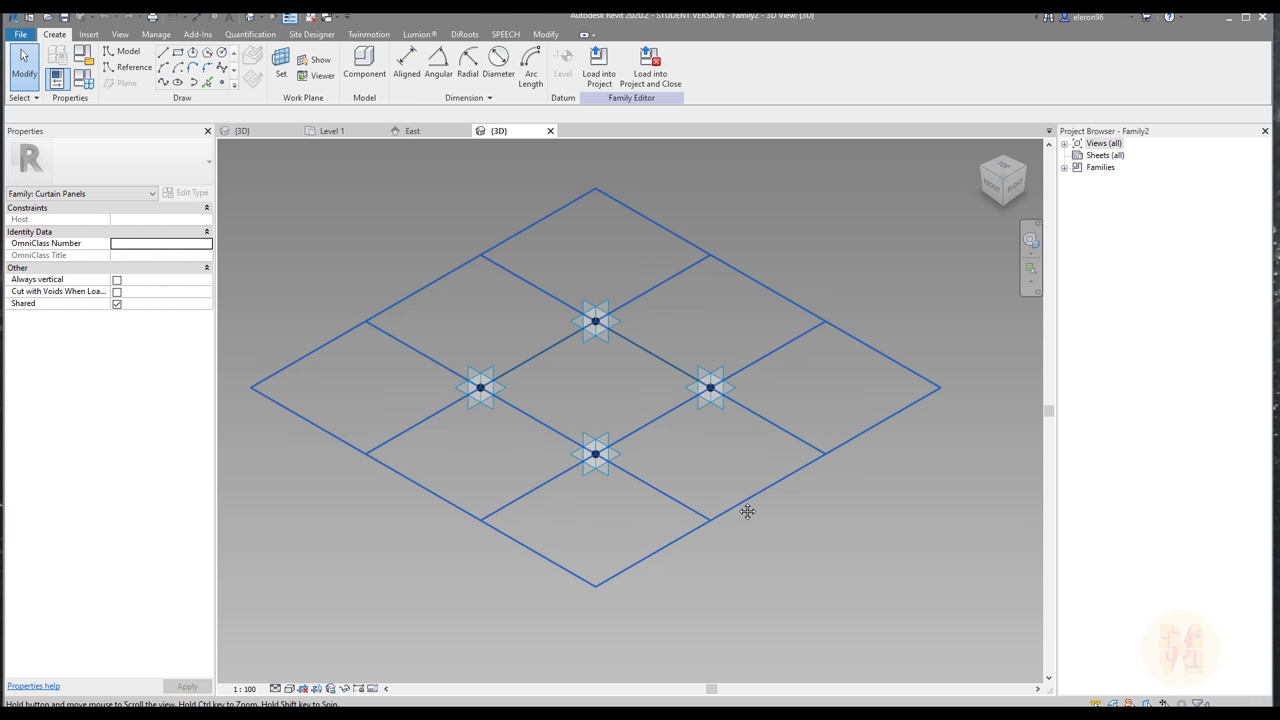
- Change the tile pattern grid's type to Triangle (bent)
left_click_drag(768, 645, 397, 561)
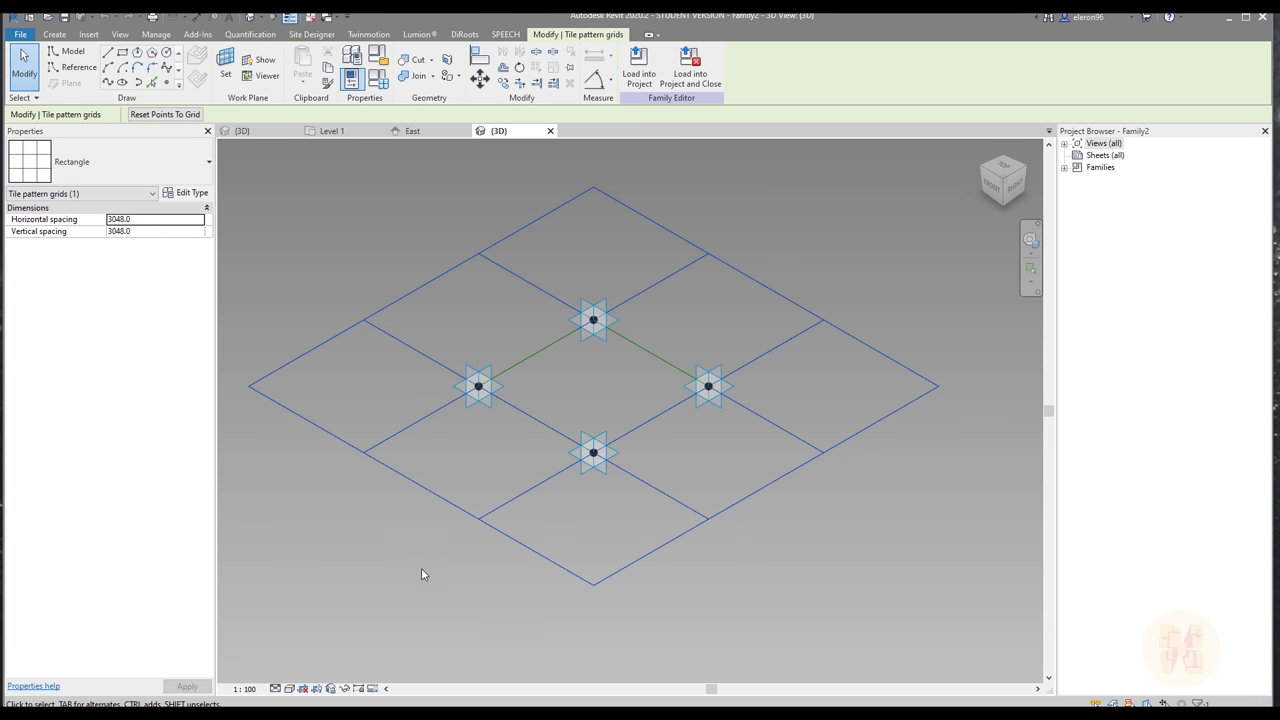
left_click_drag(855, 643, 445, 568)
left_click_drag(934, 643, 349, 523)
left_click_drag(883, 629, 311, 537)
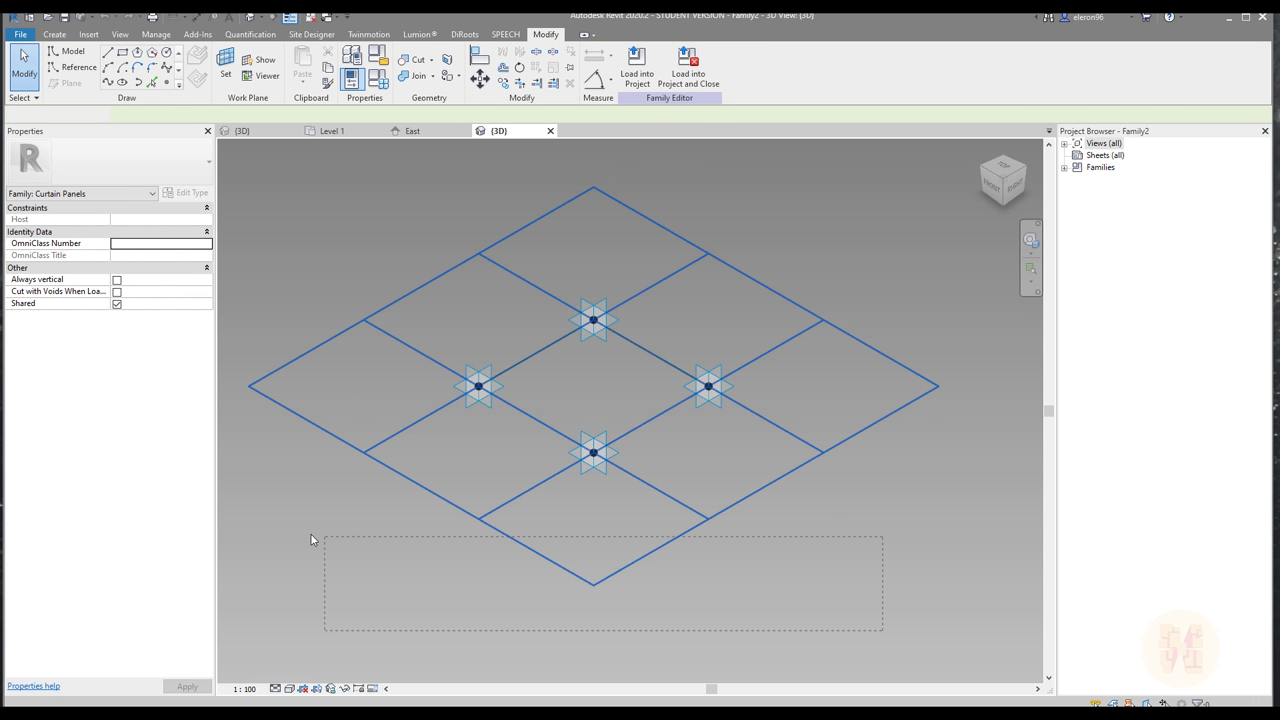
left_click(592, 588)
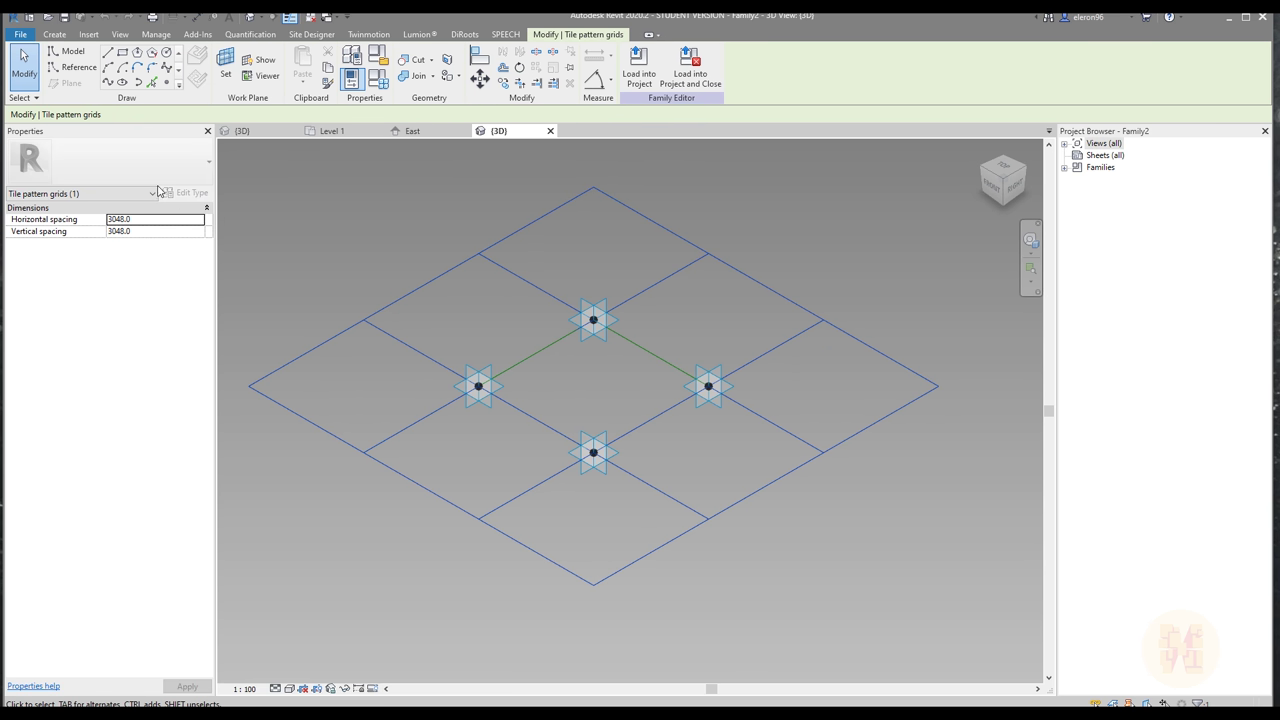
left_click(109, 163)
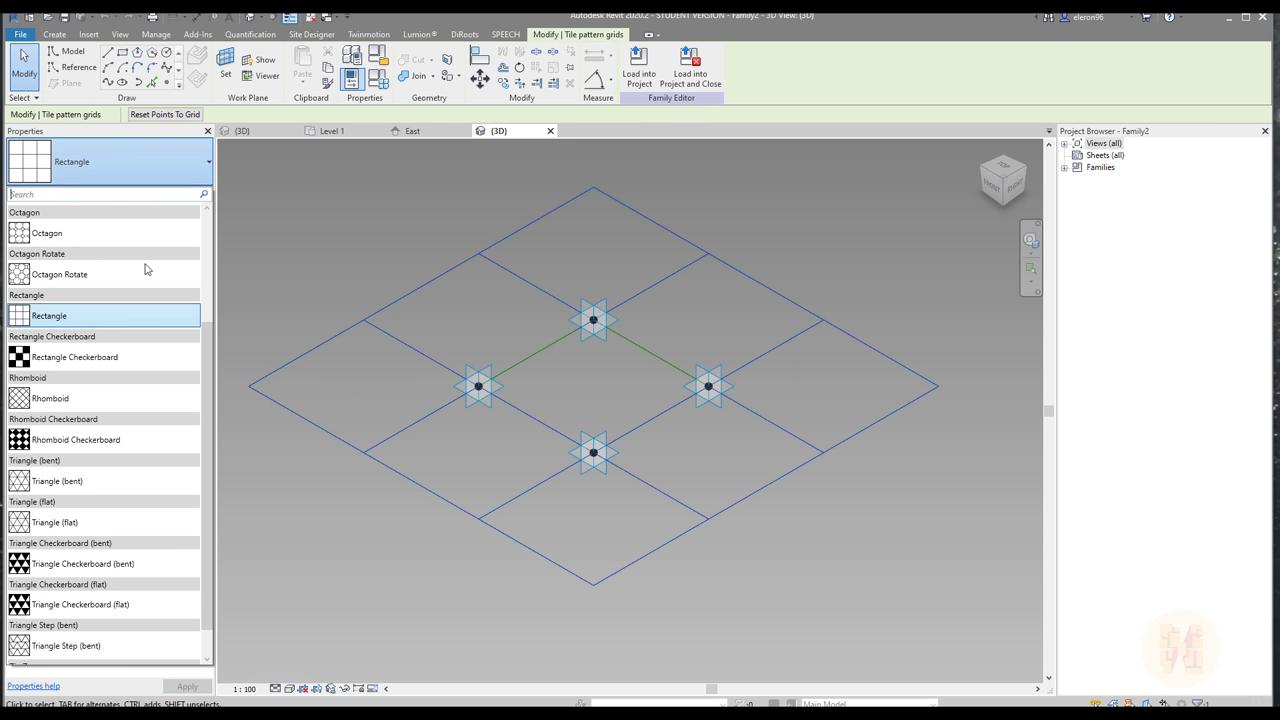
left_click(72, 491)
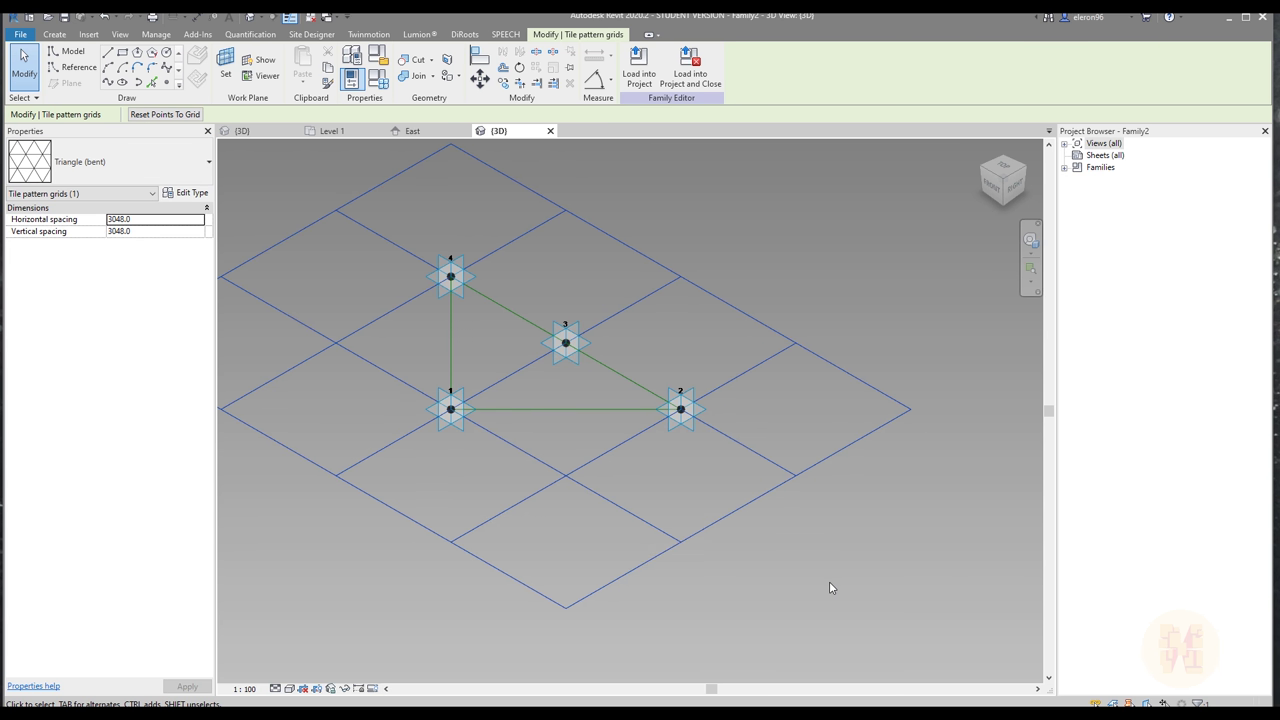
left_click(829, 588)
- Place a reference point at the middle of the reference line between adaptive points 1 and 2
middle_click_drag(863, 437, 480, 459, "shift")
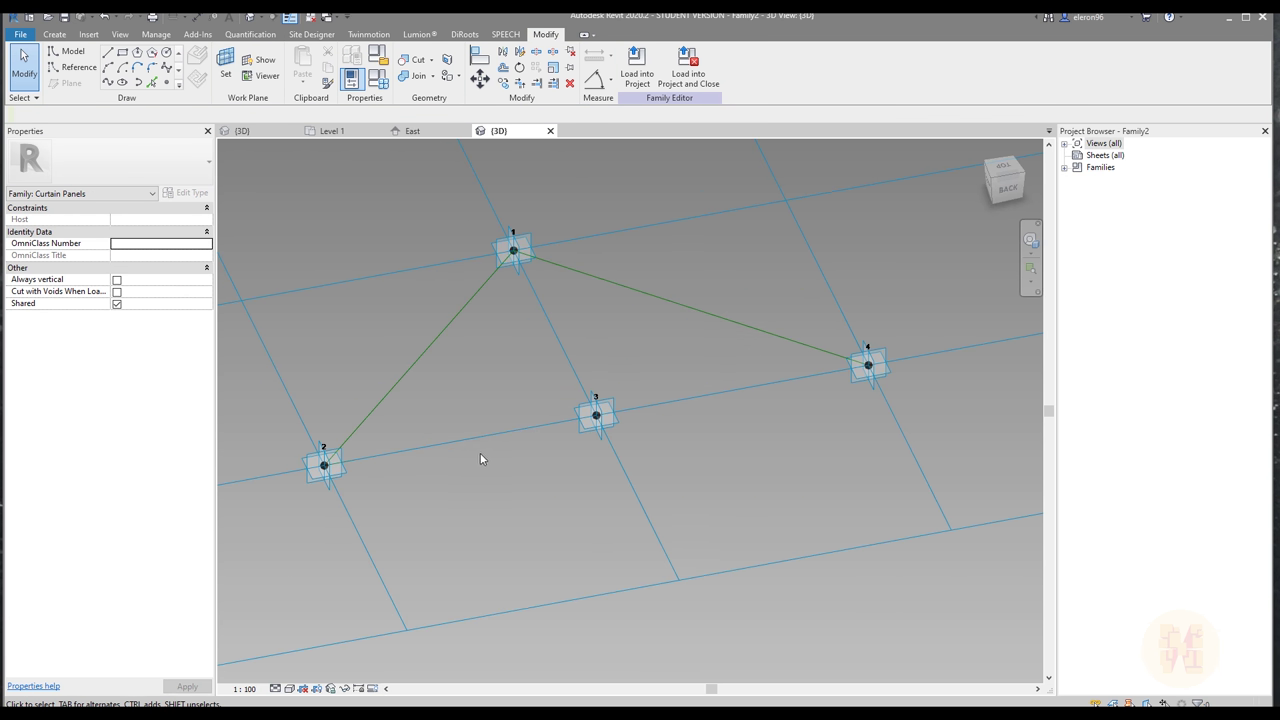
middle_click_drag(424, 393, 482, 426)
scroll(480, 400, "up", 1)
left_click(168, 85)
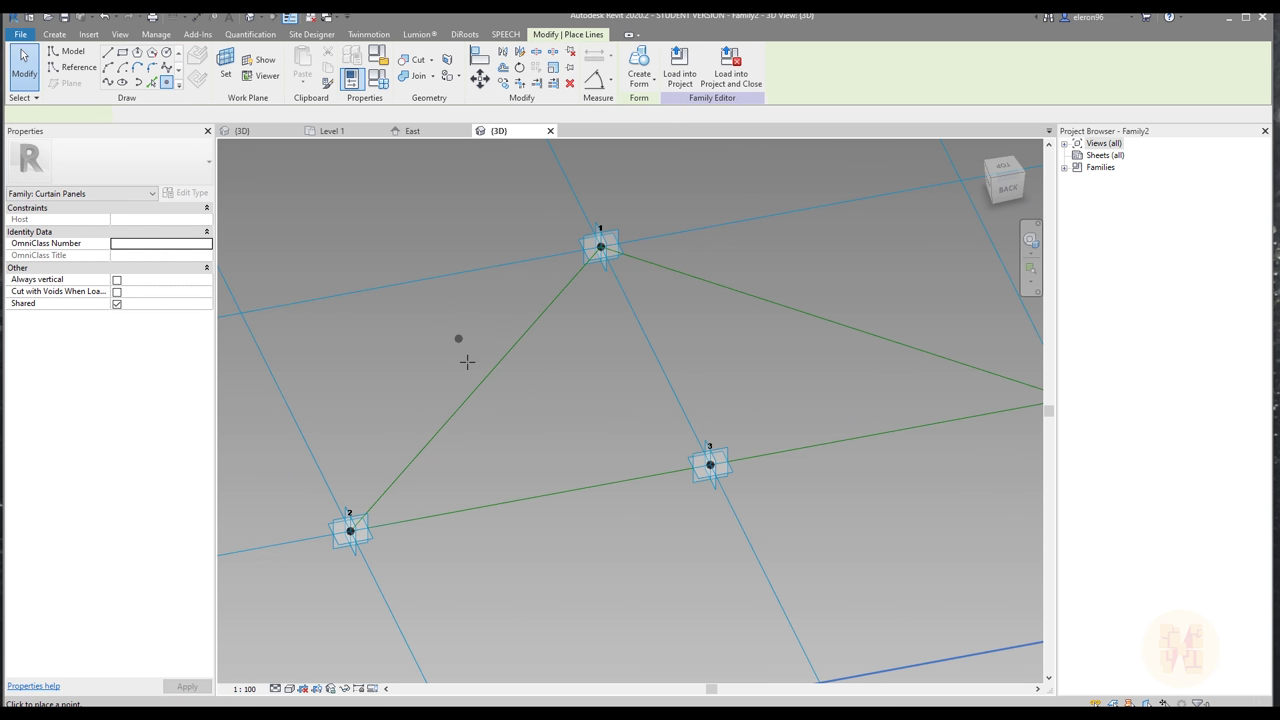
key("Escape")
key("Escape")
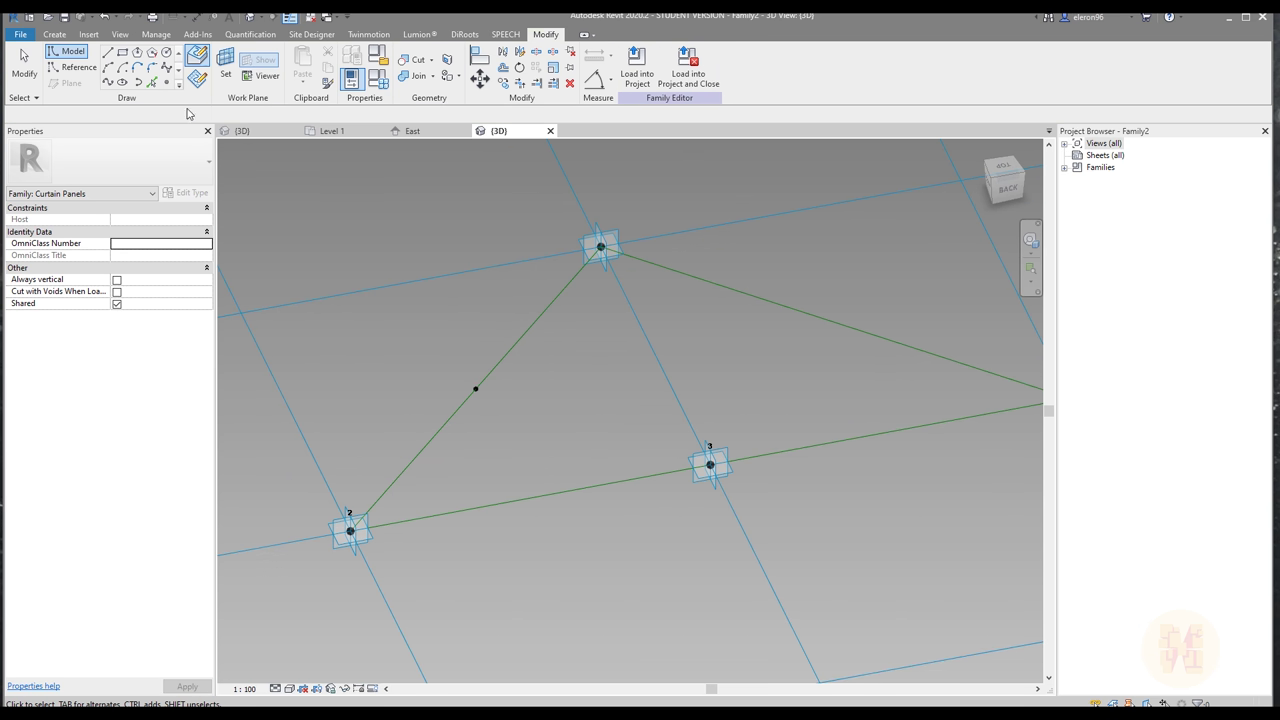
- Set Show Reference Planes to Always for the reference point hosted on the line between points 1 and 2
left_click_drag(398, 330, 545, 456)
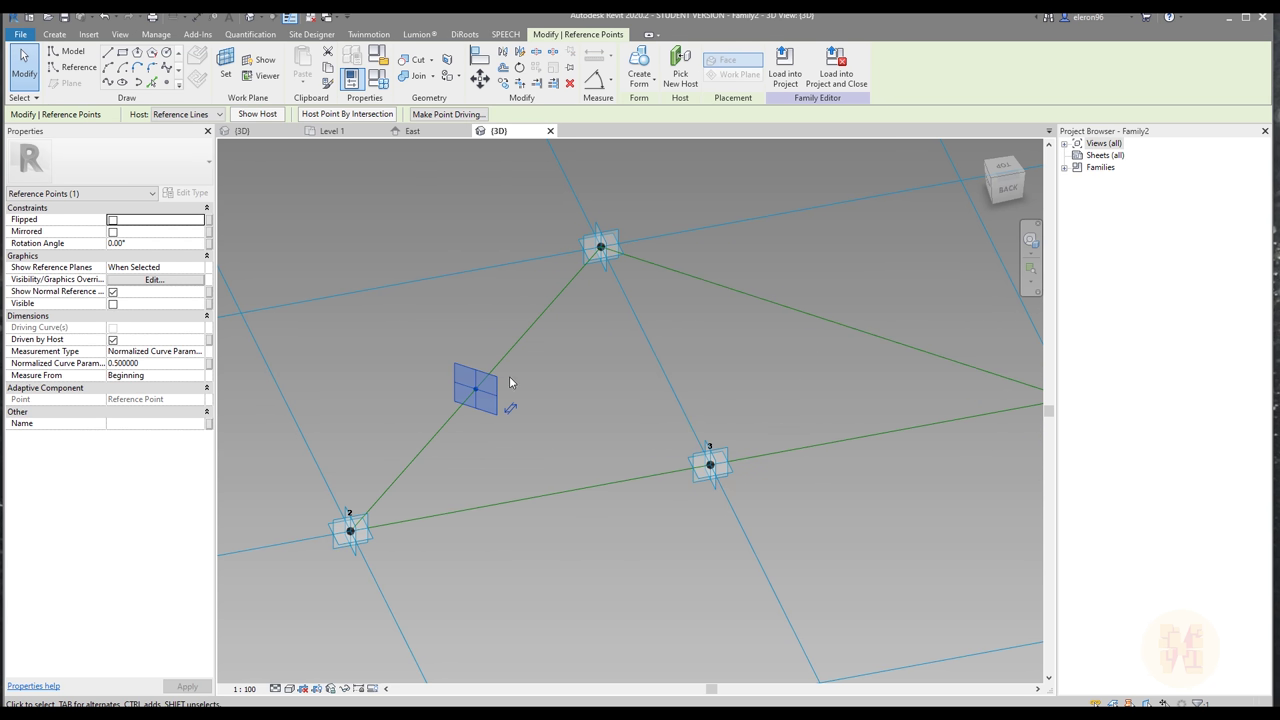
left_click(199, 268)
left_click(125, 303)
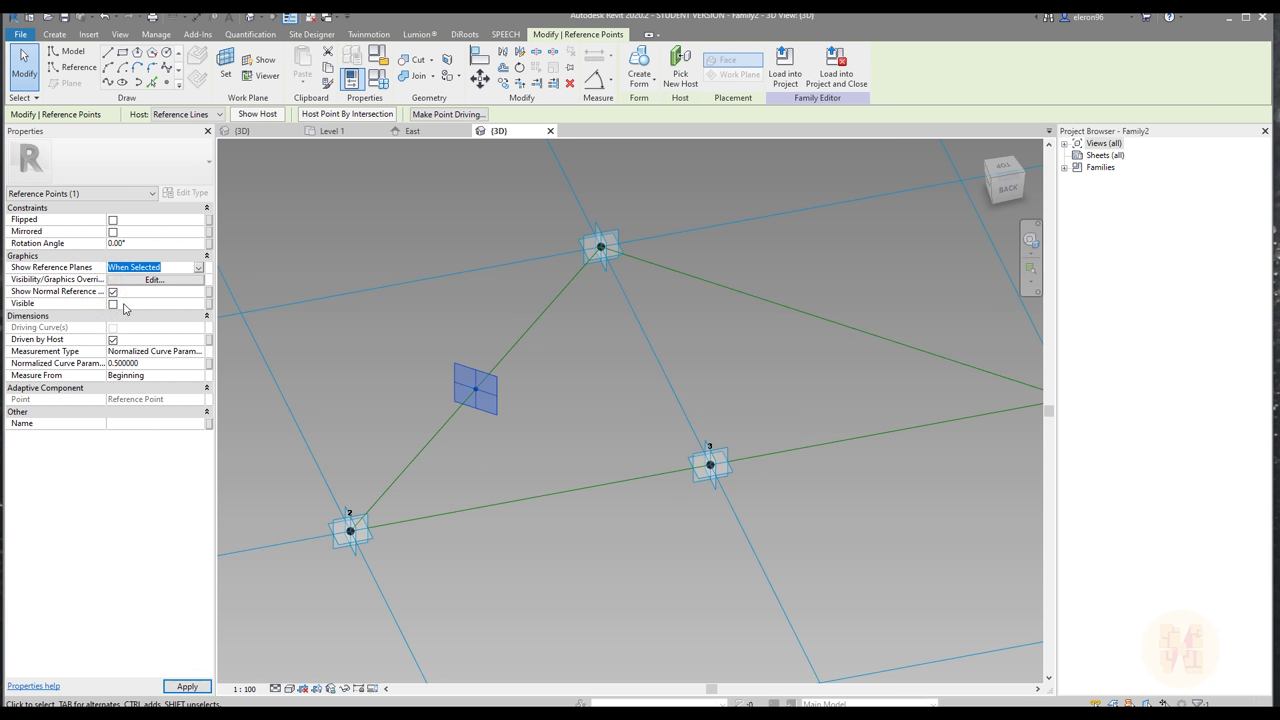
left_click(366, 351)
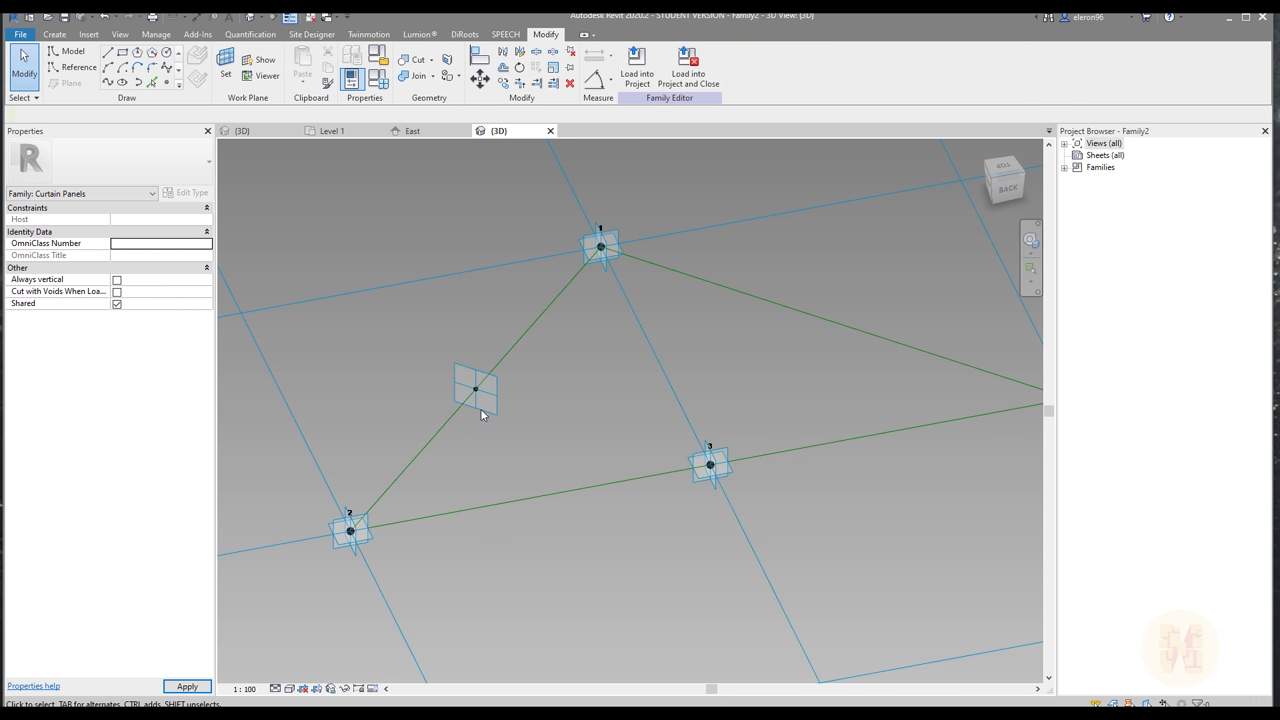
- Set the hosted reference point's plane, perpendicular to its line, as the work plane and display it
mouse_move(577, 423)
middle_mouse_down()
mouse_move(614, 423)
mouse_move(588, 440)
mouse_move(567, 430)
middle_mouse_up()
scroll(466, 418, "up", 2)
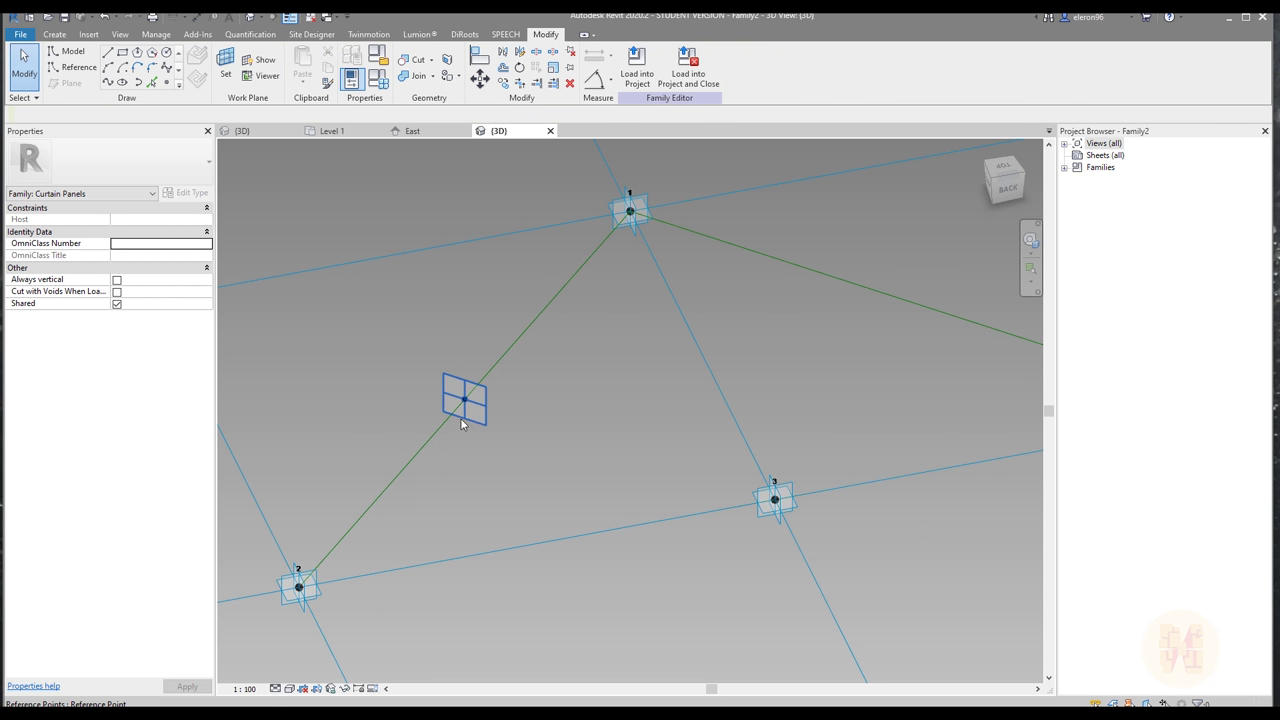
left_click(481, 419)
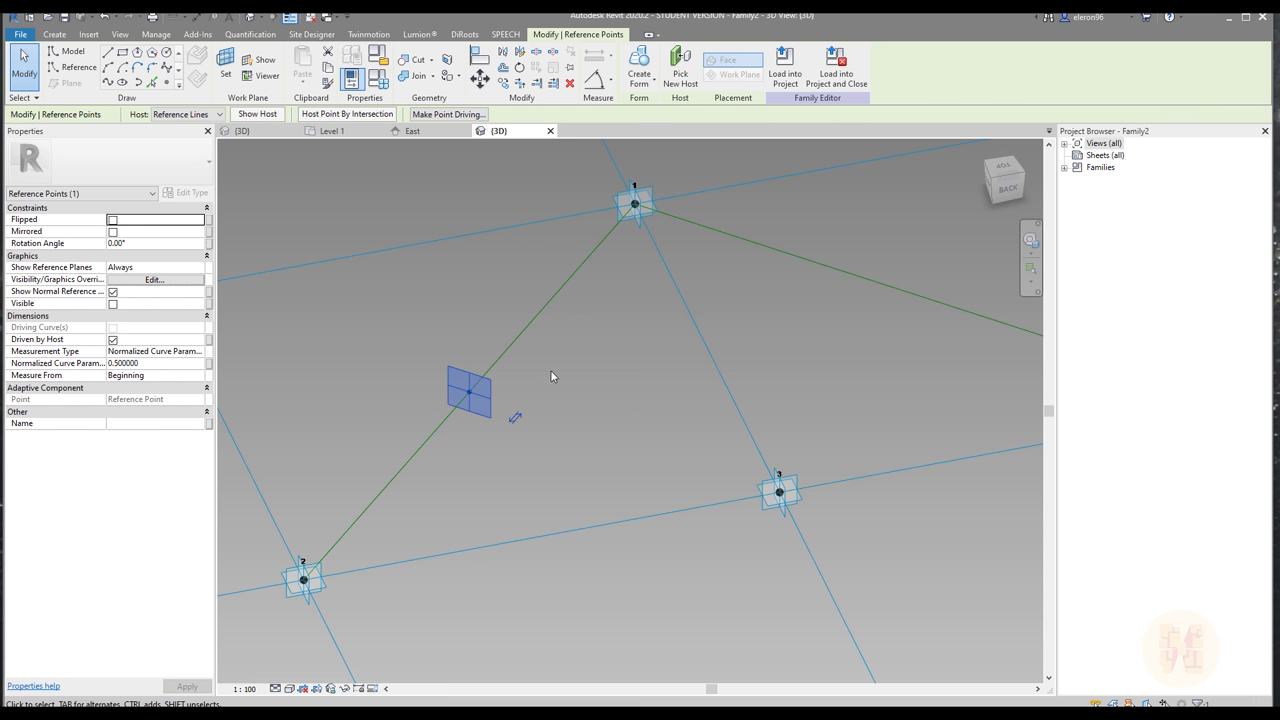
middle_click_drag(458, 409, 469, 416)
scroll(469, 416, "up", 1)
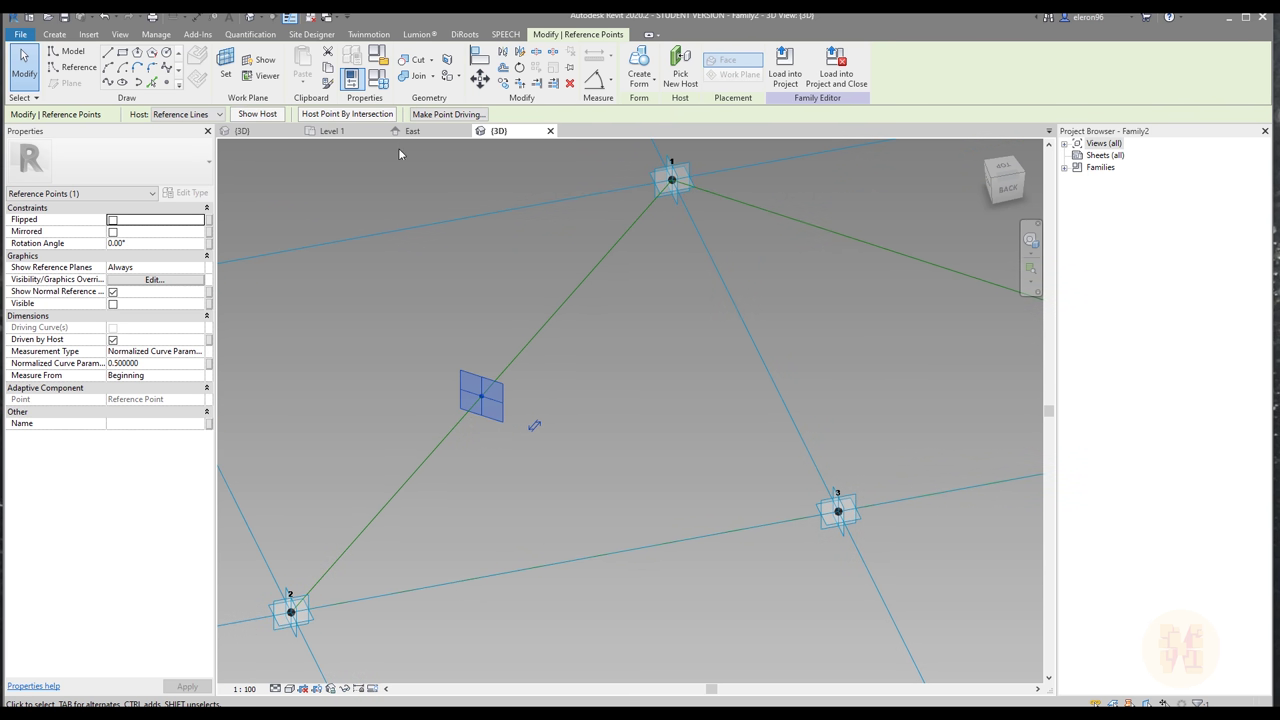
left_click(226, 66)
left_click(496, 417)
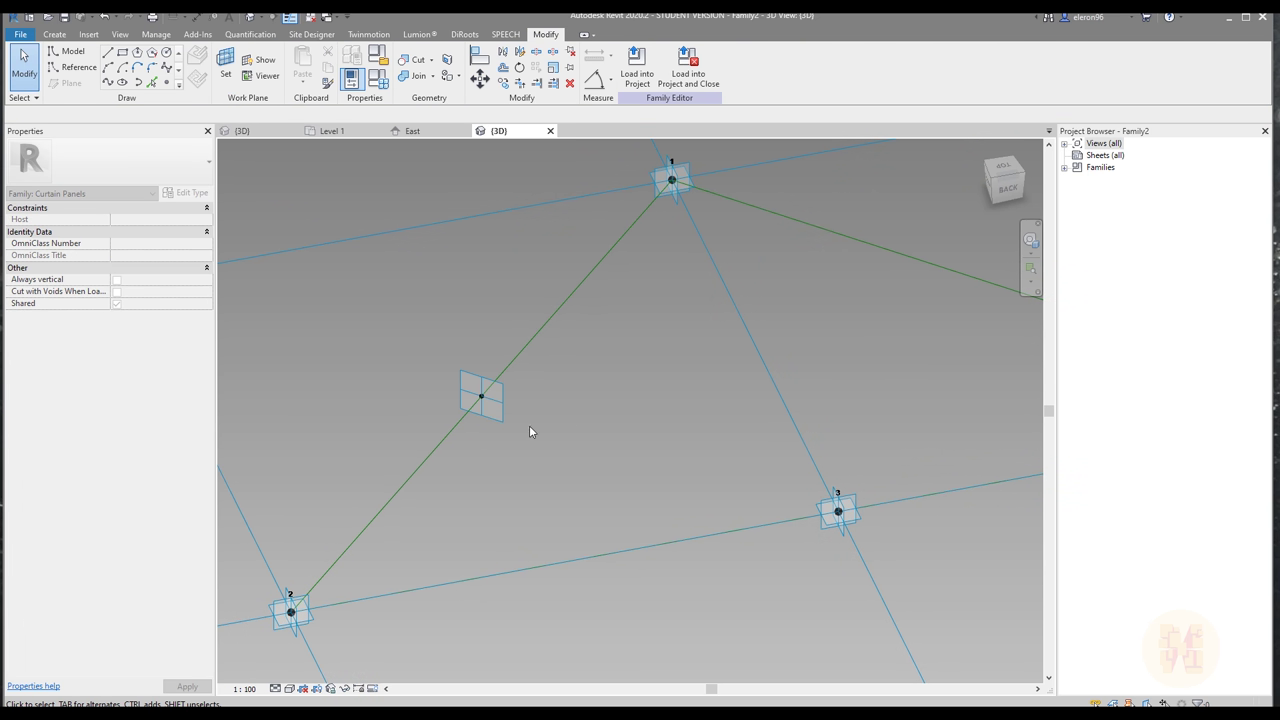
left_click(265, 60)
- Sketch a rectangle about 580 mm wide around the hosted reference point on its work plane
scroll(451, 426, "up", 1)
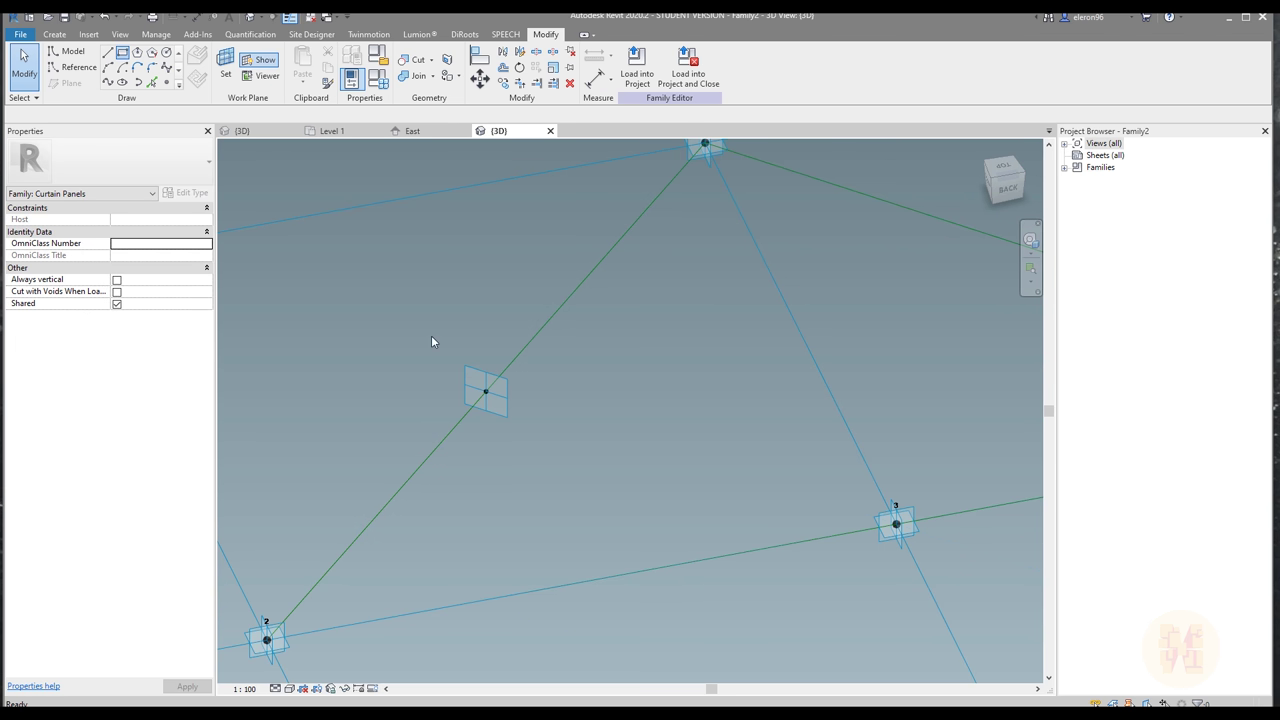
key("l")
key("i")
left_click(437, 341)
left_click(548, 461)
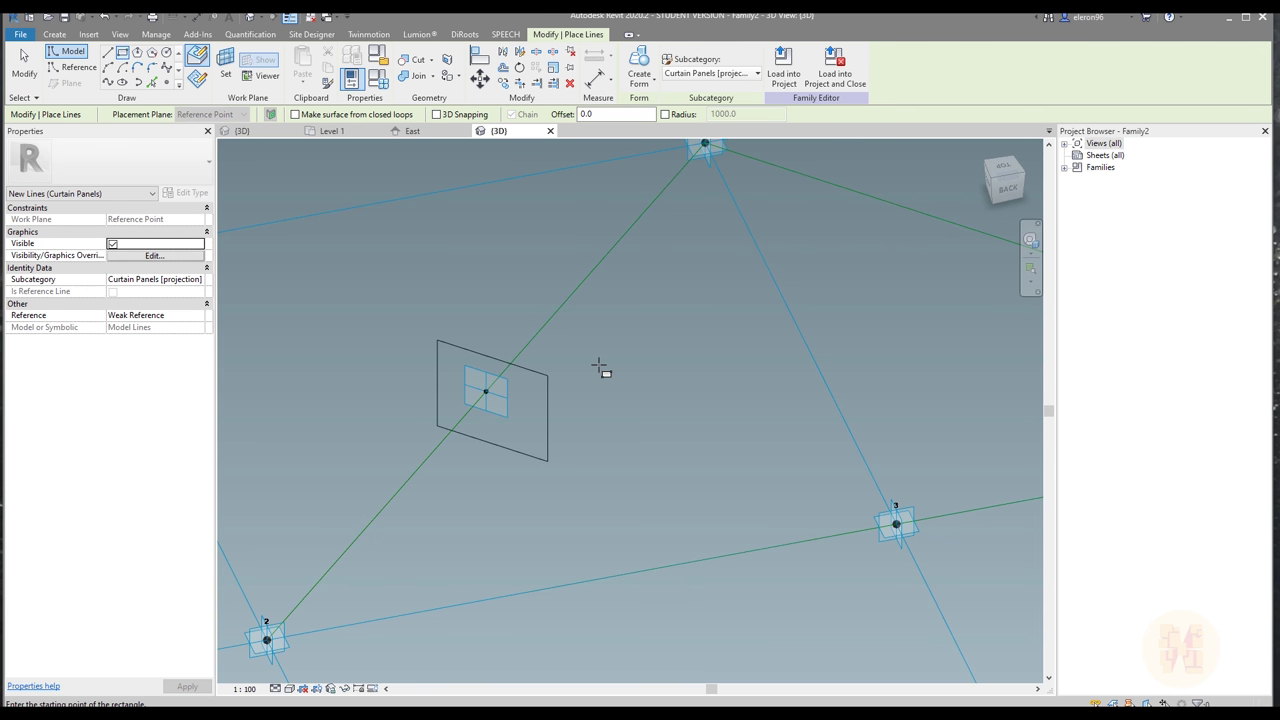
key("Escape")
- Add an aligned dimension chain across the rectangle's width, from one vertical side through the reference point's centre plane to the other
key("d")
key("i")
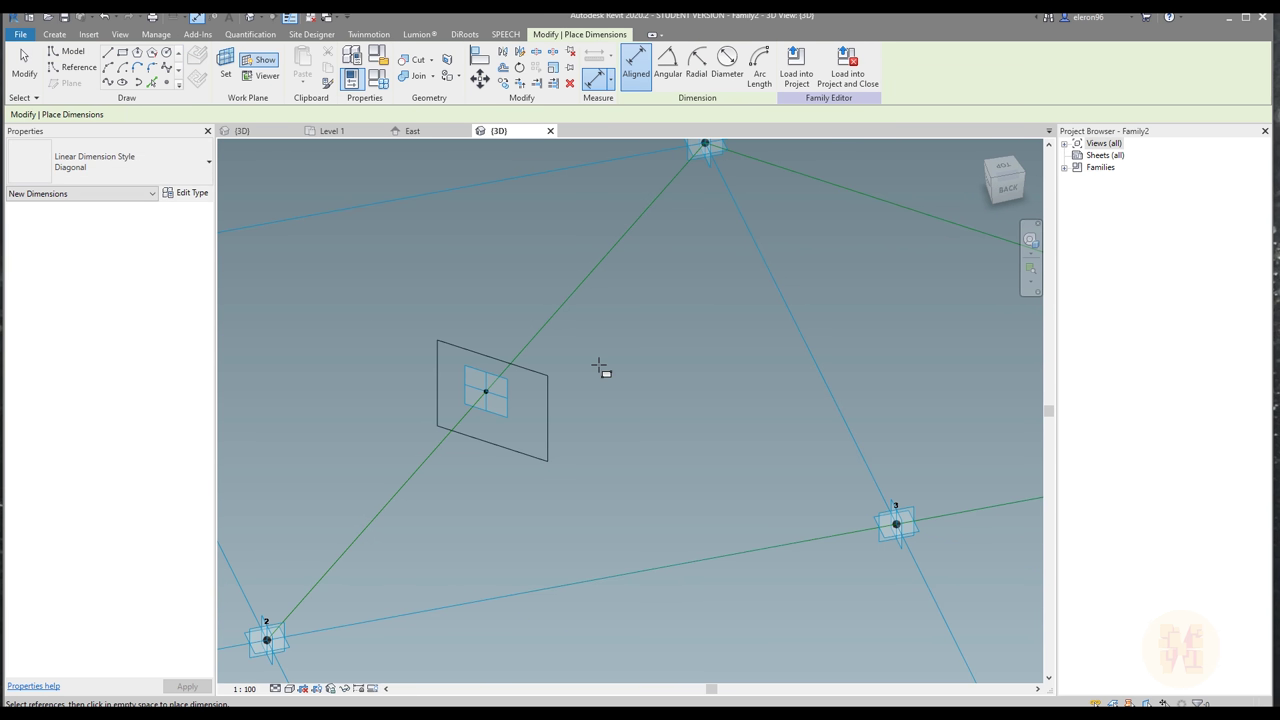
left_click(439, 389)
left_click(425, 460)
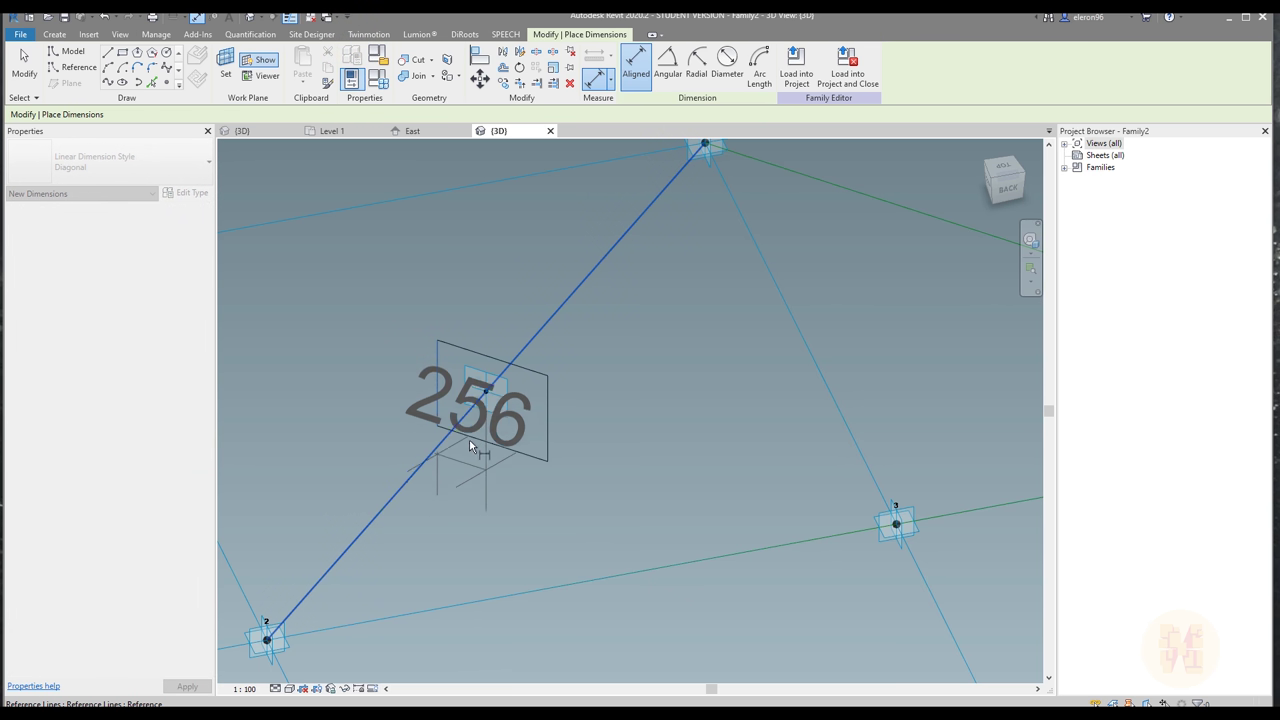
left_click(553, 412)
left_click(603, 332)
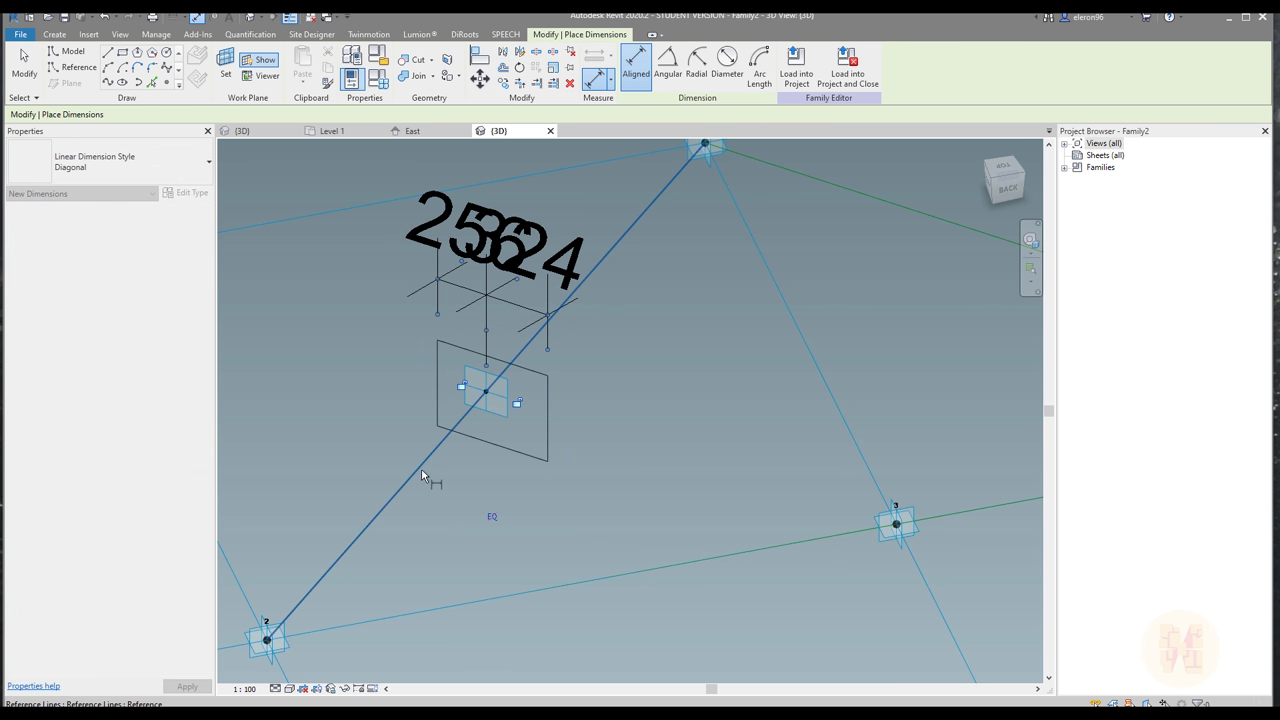
- Equalize the width dimension chain, then add an equalized aligned chain from the rectangle's upper side through the reference point's centre plane to its lower side
left_click(491, 519)
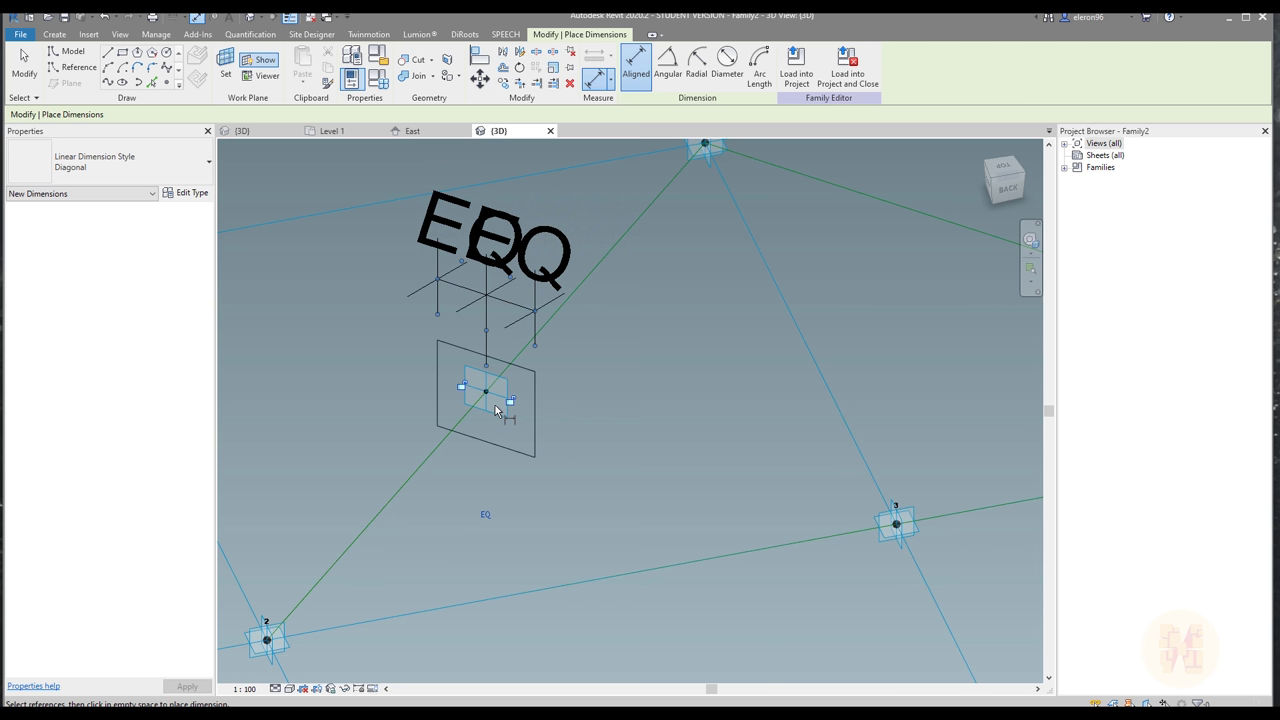
left_click(457, 346)
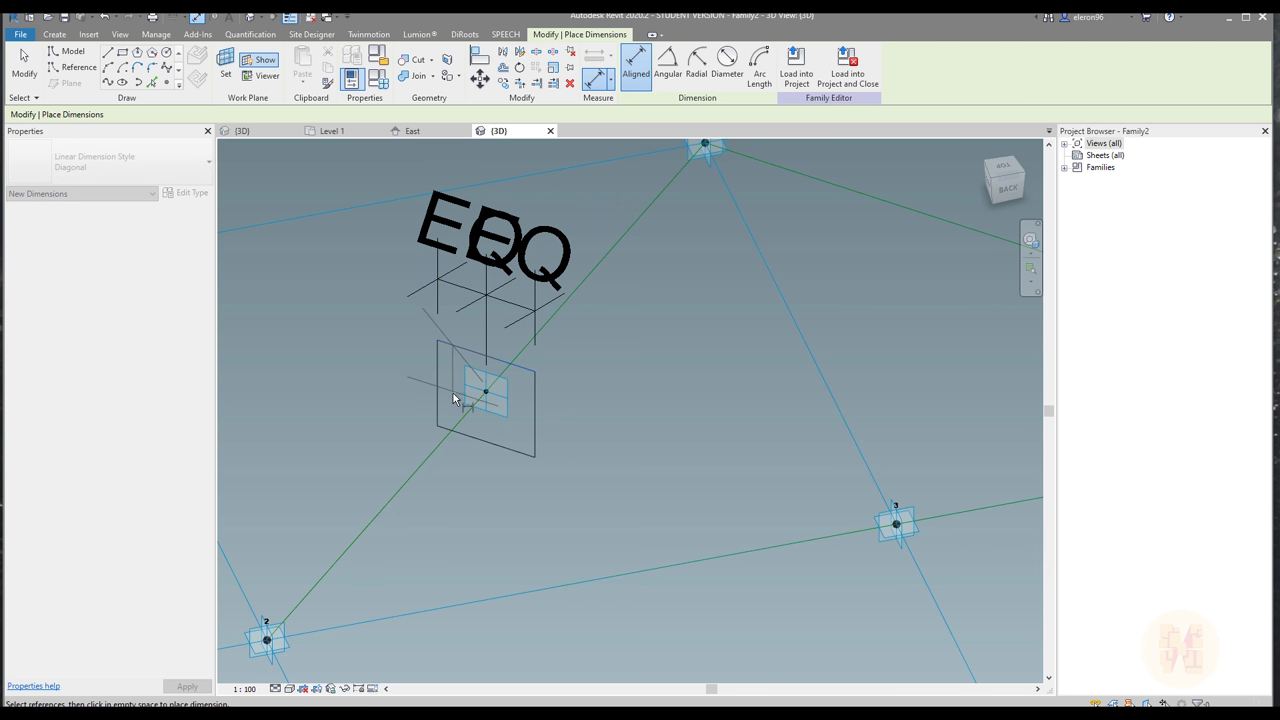
left_click(476, 447)
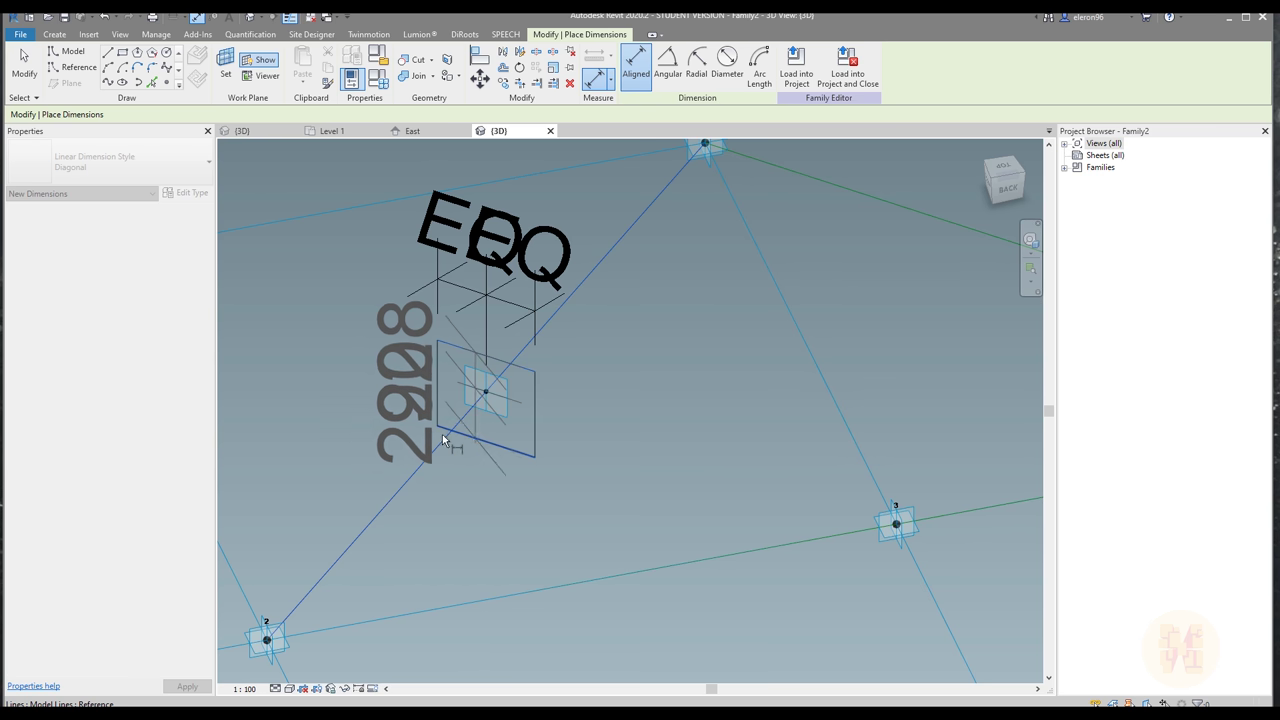
left_click(370, 421)
middle_click_drag(370, 421, 582, 439)
left_click(356, 278)
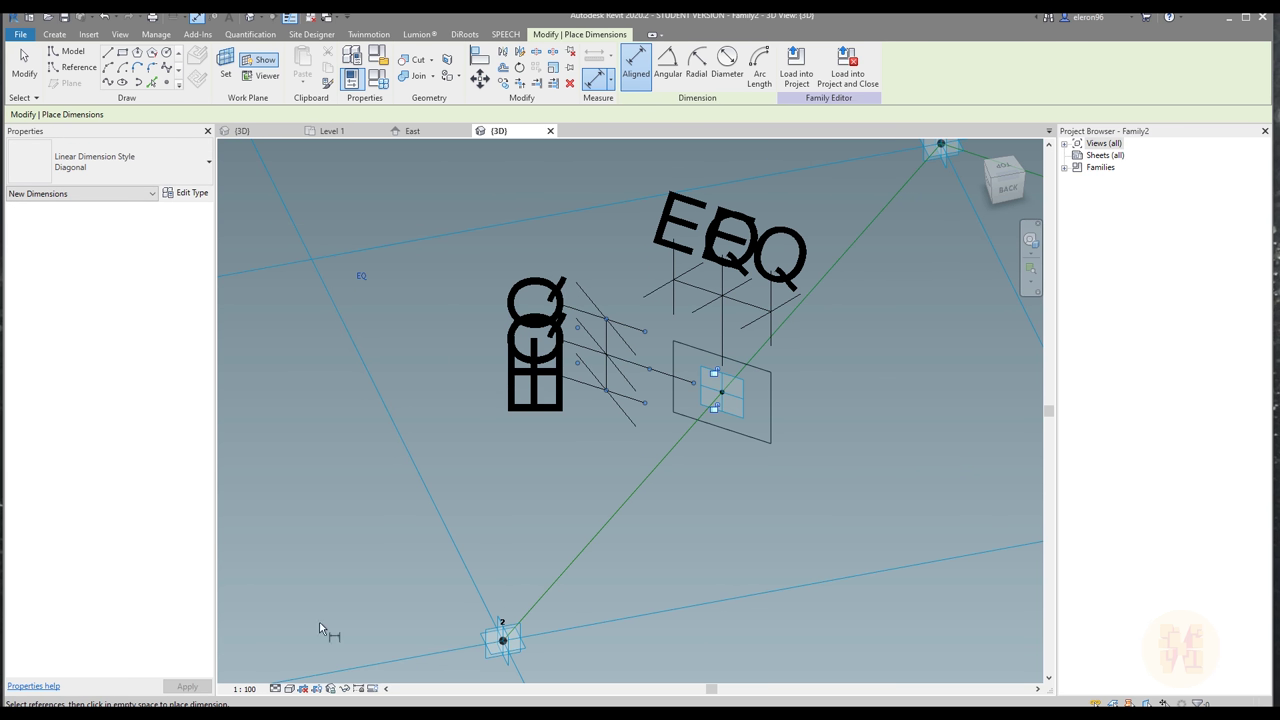
- Set the 3D view's scale to 1:10 and leave the dimension command
left_click(244, 689)
left_click(258, 540)
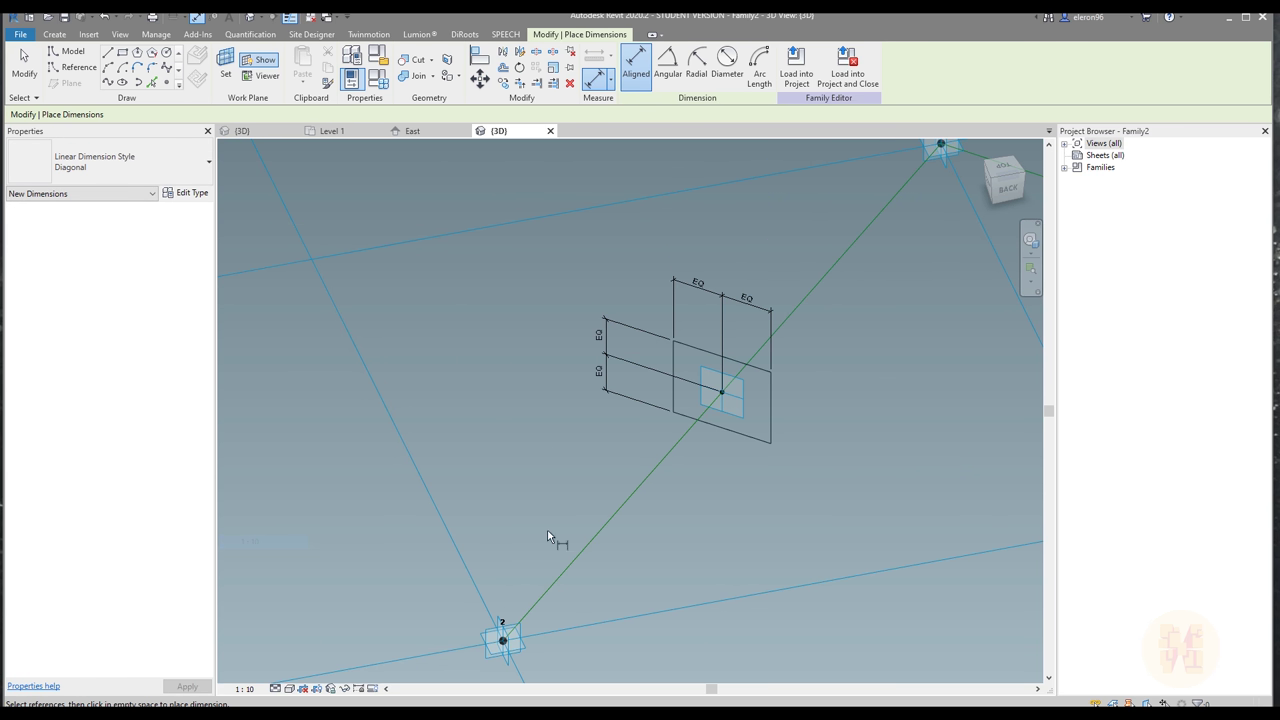
middle_click_drag(705, 522, 518, 530)
key("Escape")
key("Escape")
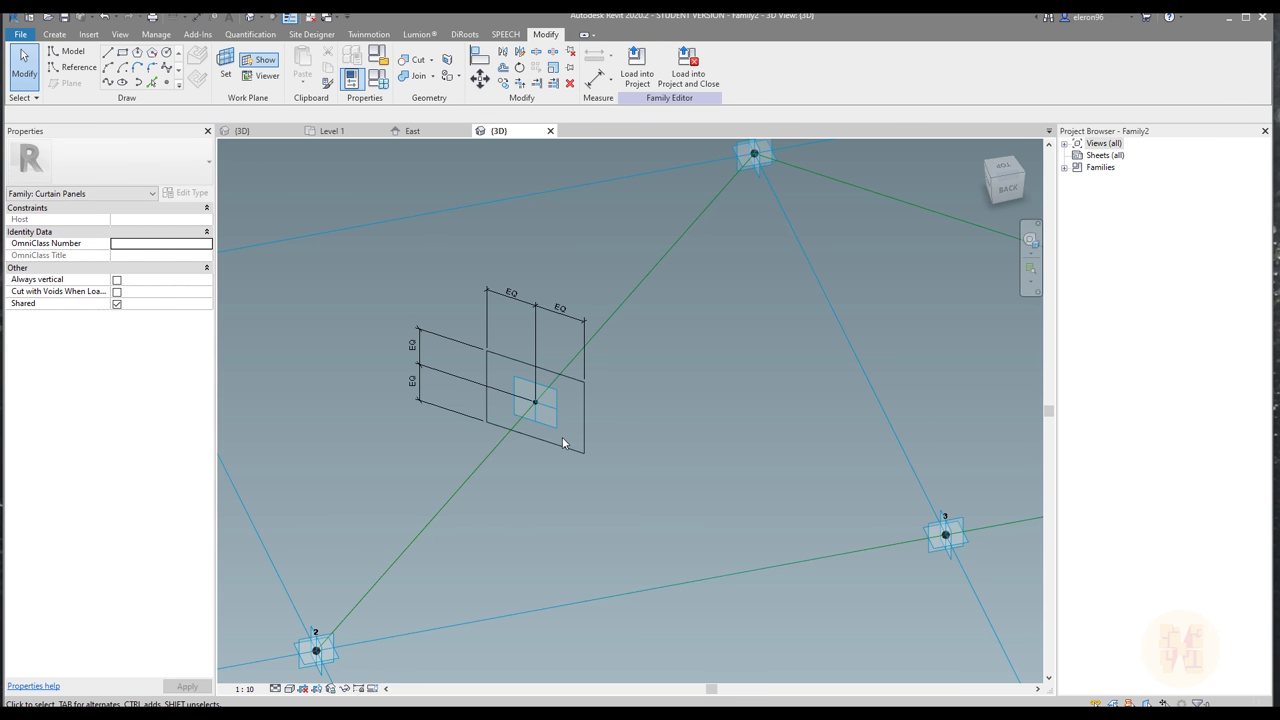
- Add overall aligned dimensions for the rectangle's width and height, outside the two equalized chains
key("d")
key("i")
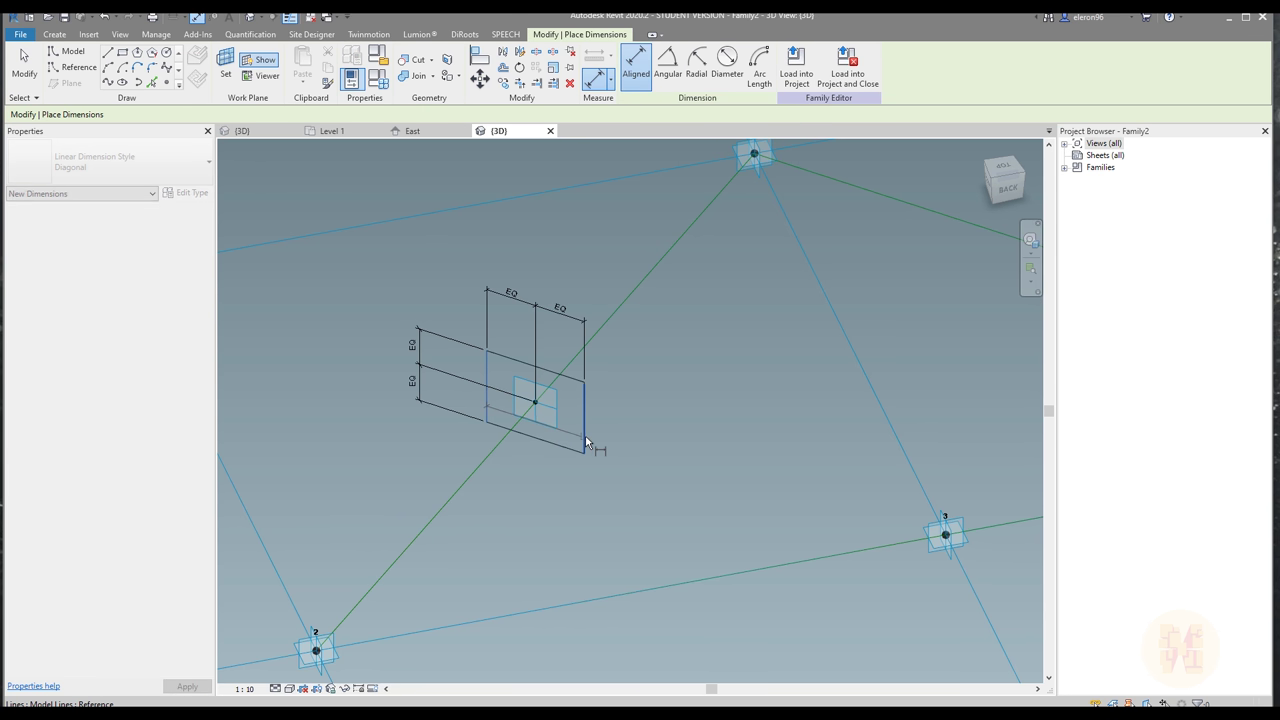
left_click(586, 442)
left_click(589, 276)
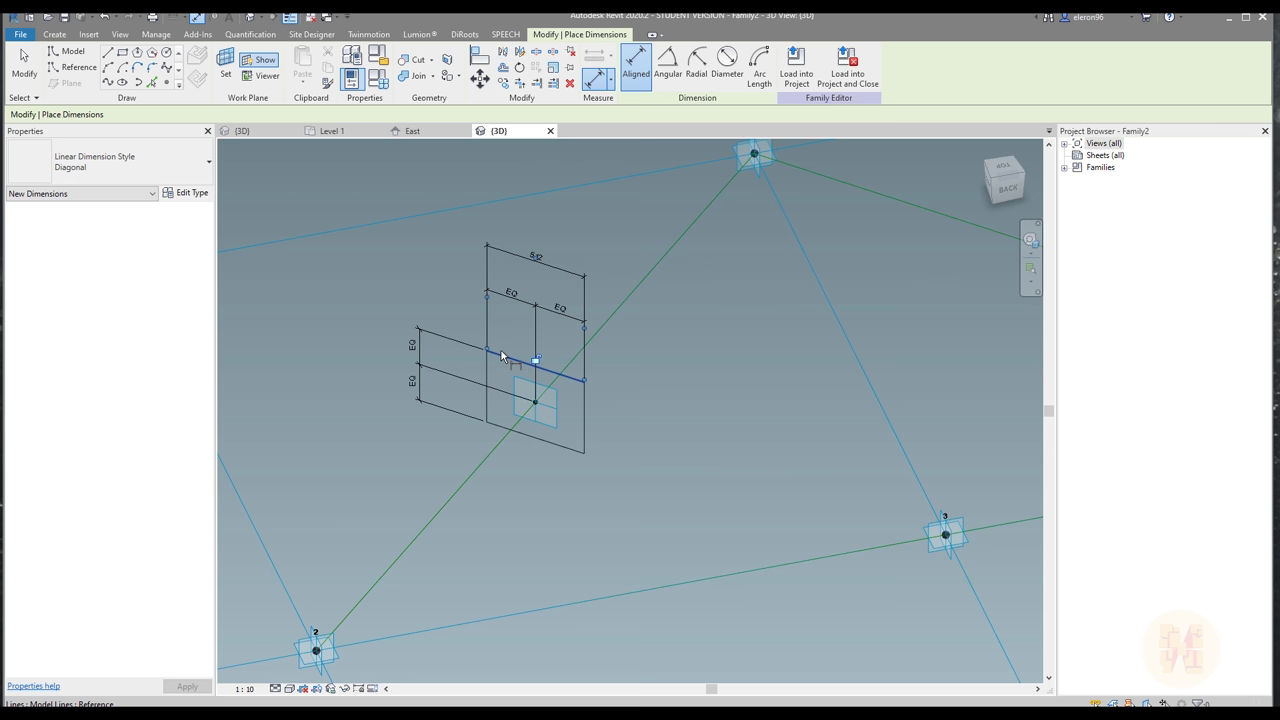
left_click(501, 350)
left_click(514, 430)
left_click(380, 386)
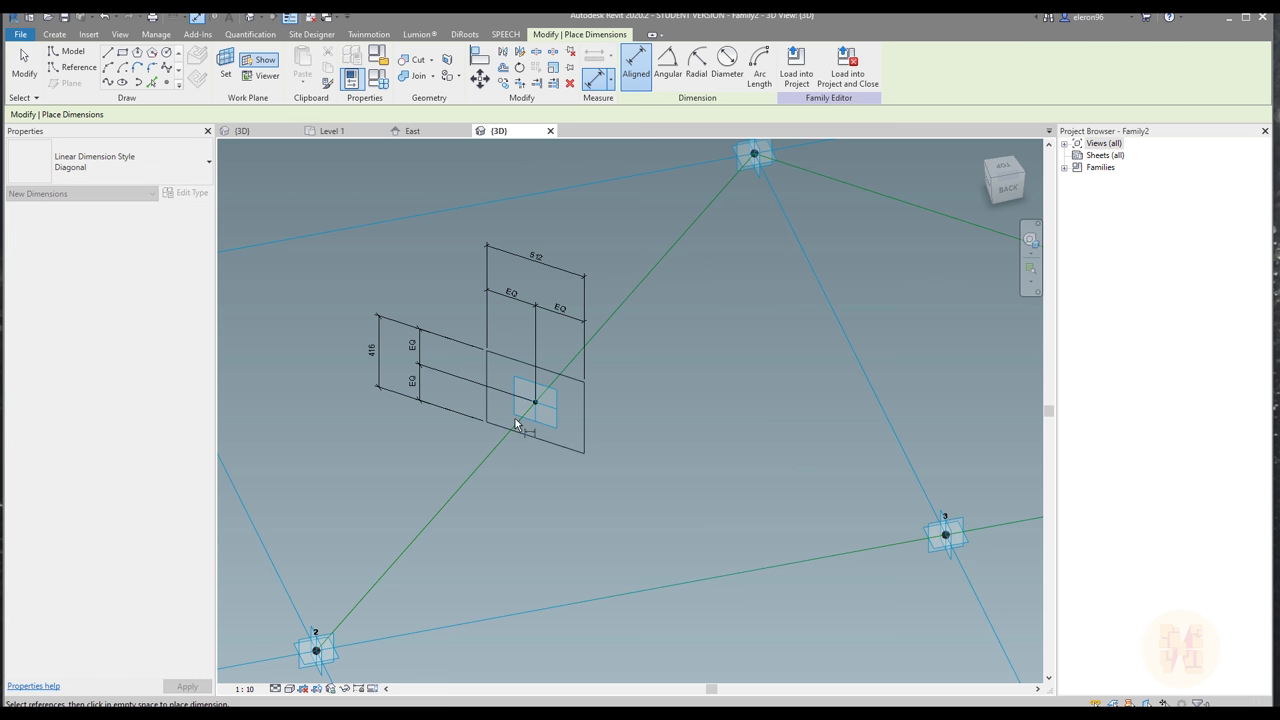
key("Escape")
middle_click_drag(555, 437, 628, 445)
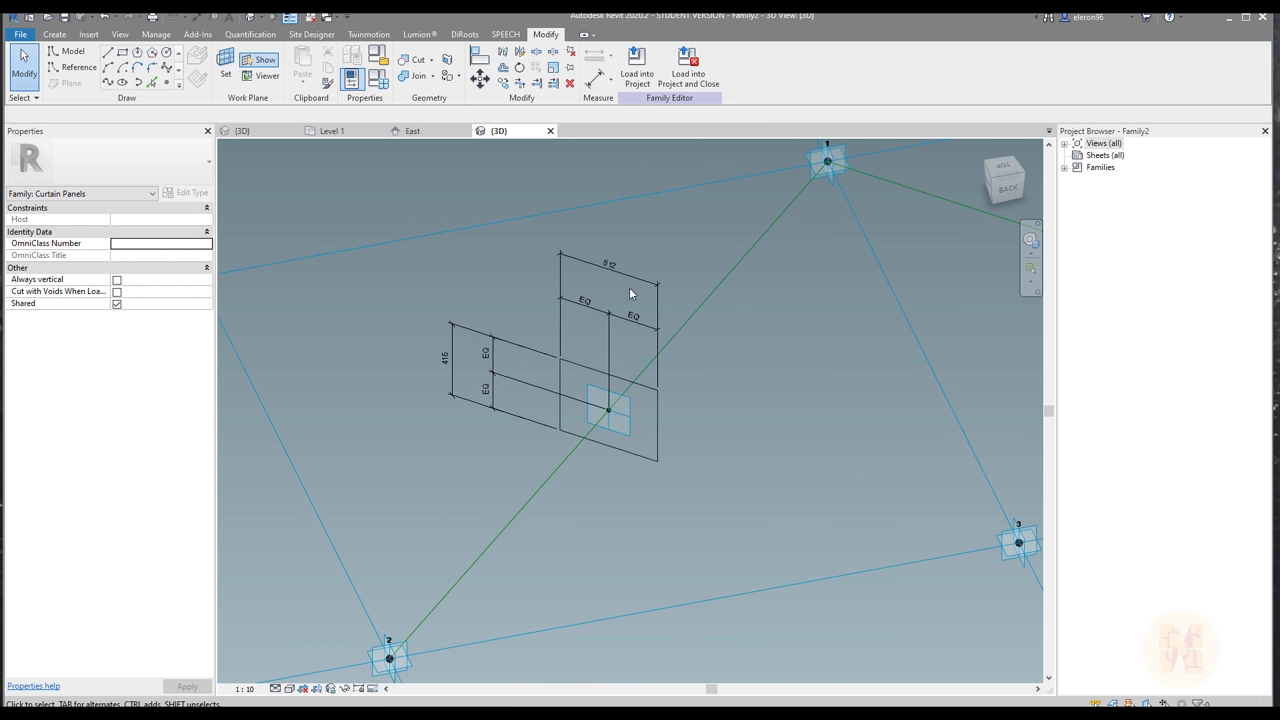
- Label the overall width dimension with a new type-based family parameter named W
middle_click_drag(637, 285, 622, 302)
left_click(634, 304)
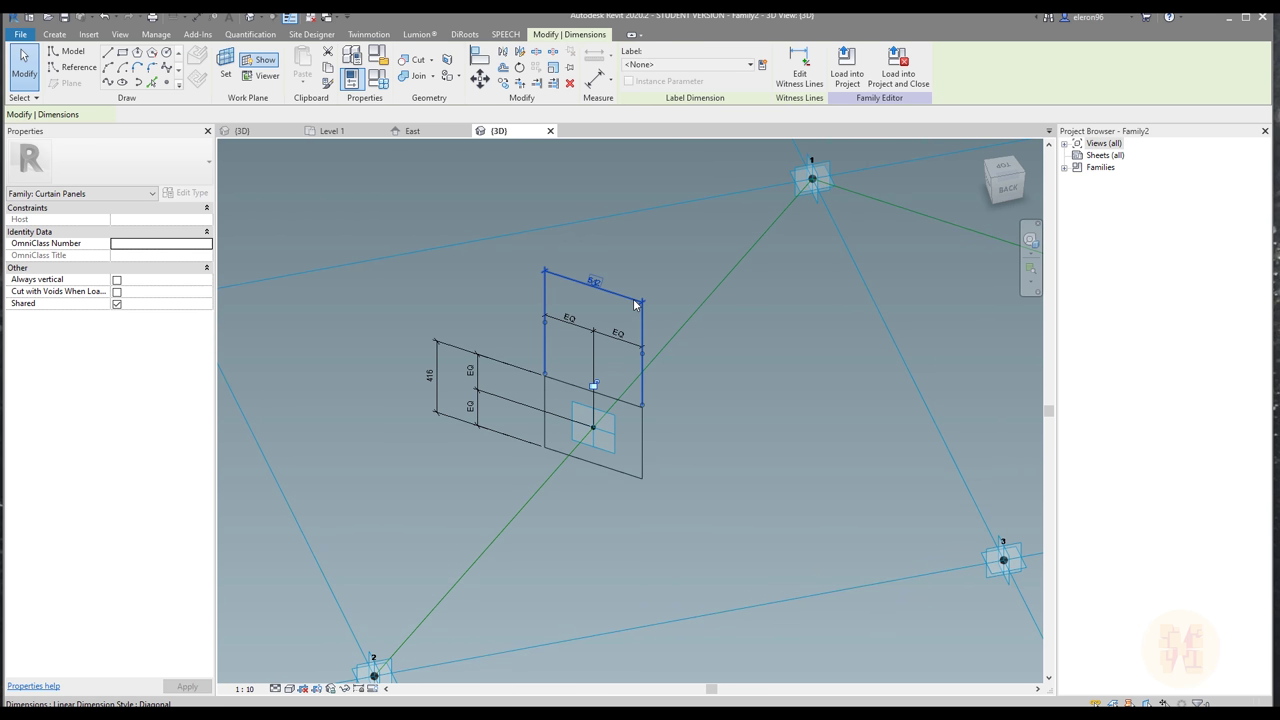
left_click(764, 66)
type("W")
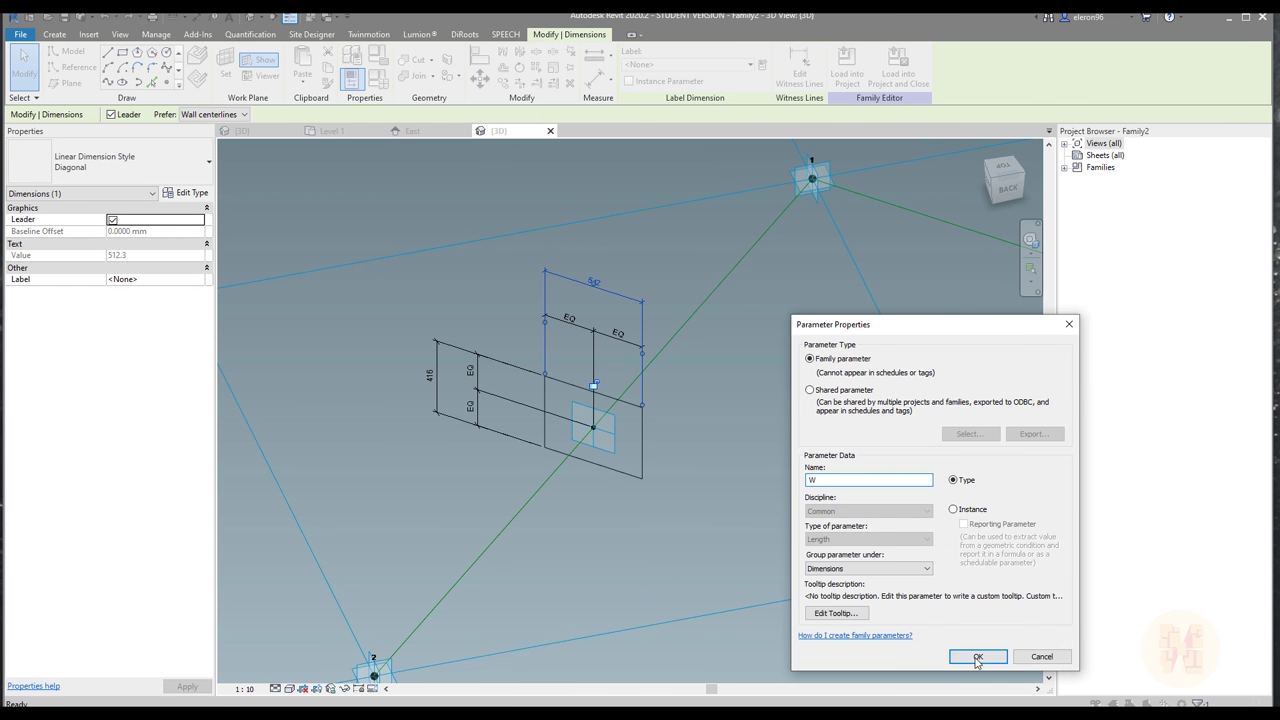
left_click(977, 657)
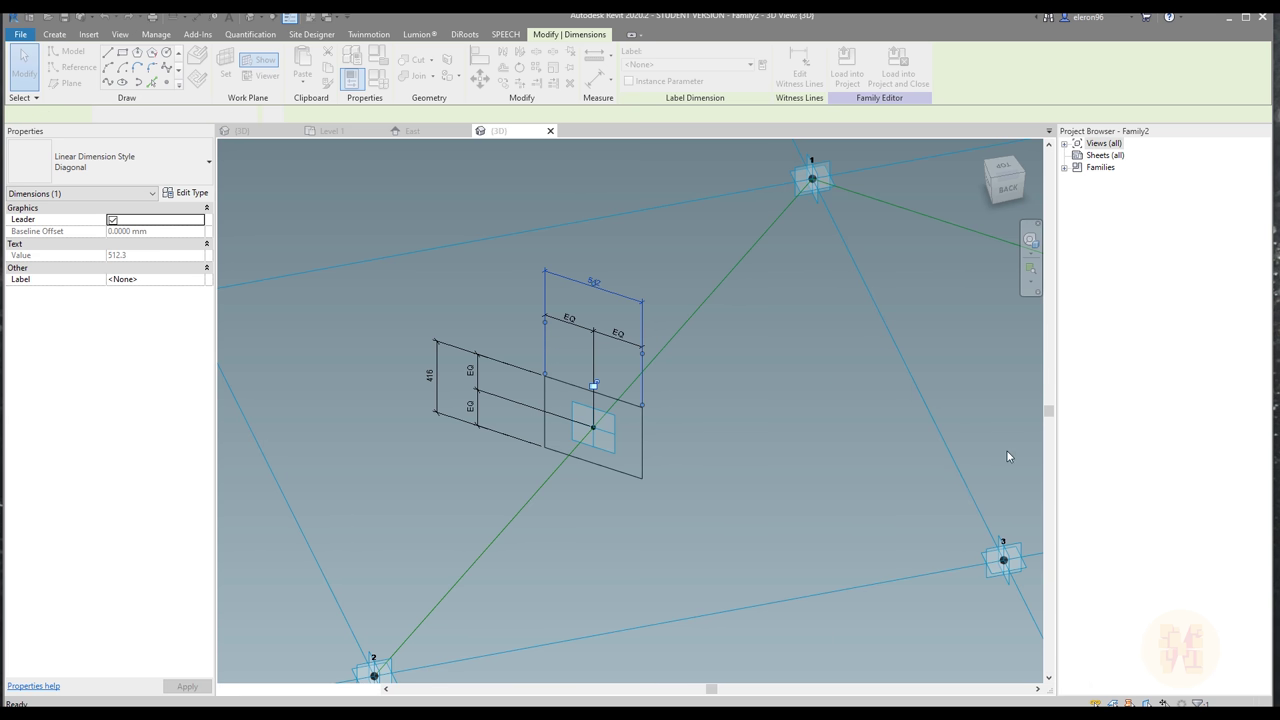
- Label the overall height dimension with a new type-based family parameter named L
left_click(446, 351)
left_click(764, 66)
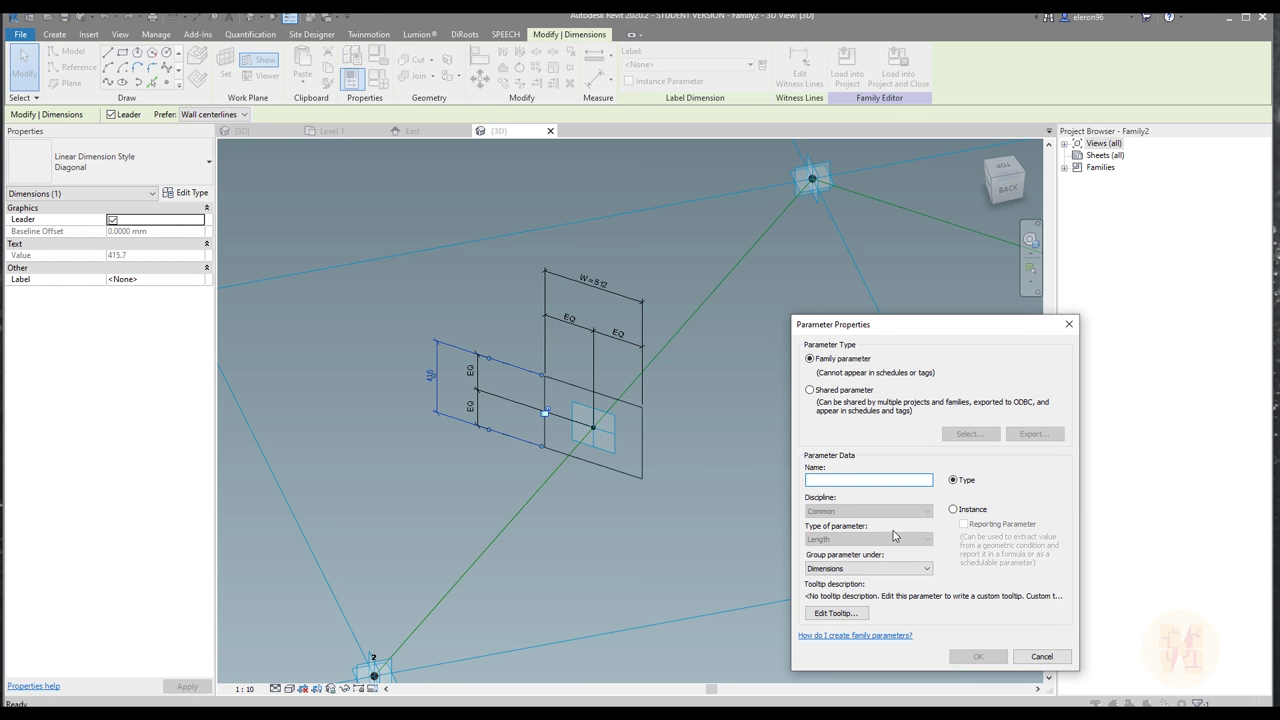
left_click(968, 657)
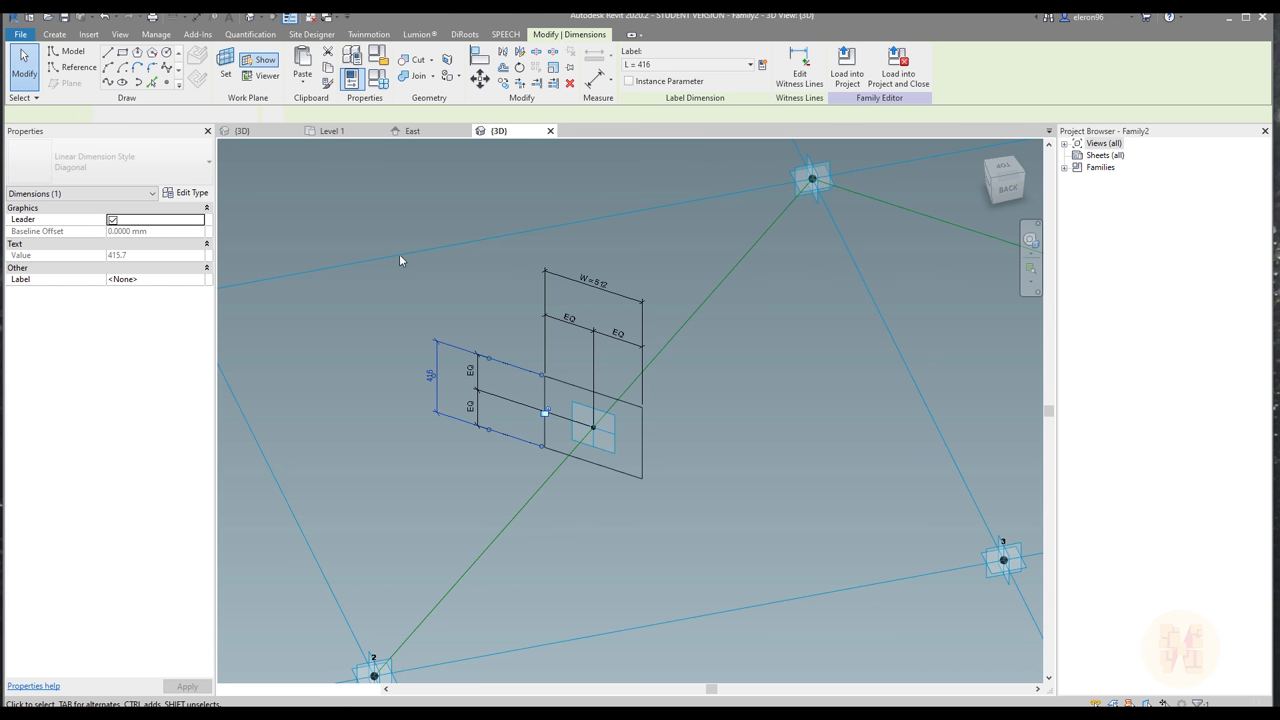
- In the family types, set L to 150 and W to 300 and apply the values
left_click(54, 34)
left_click(57, 77)
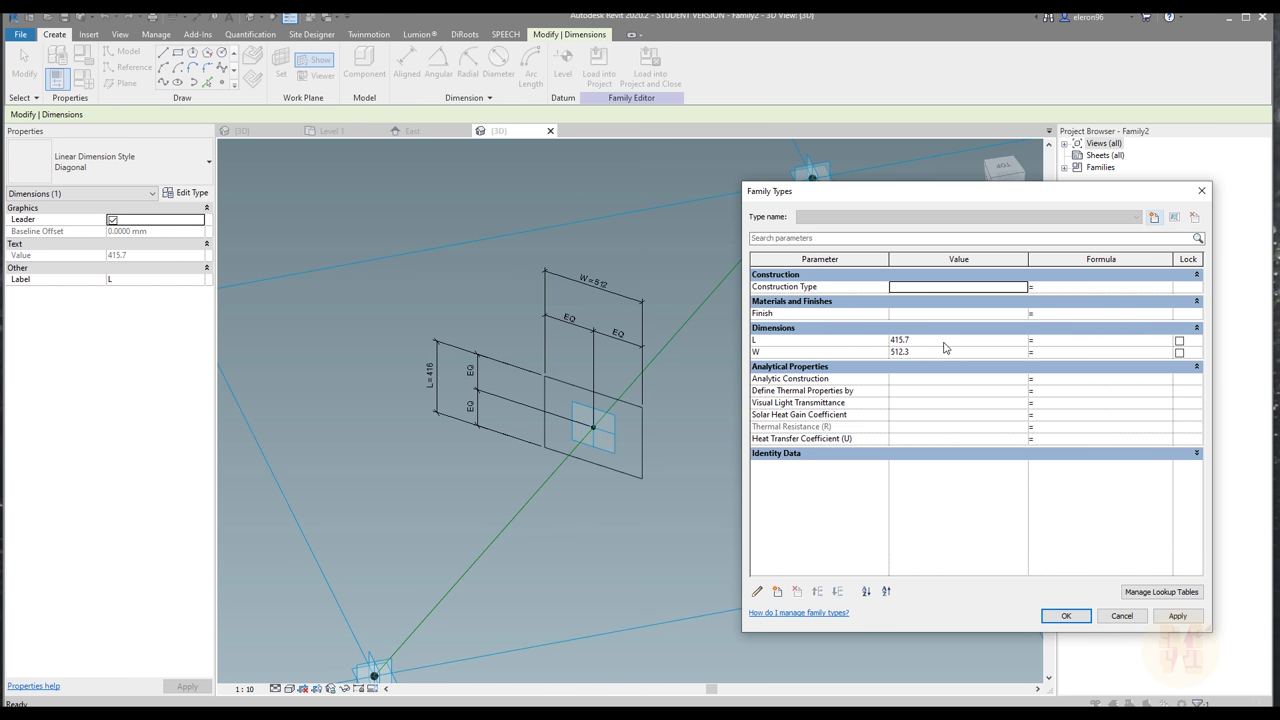
left_click(944, 341)
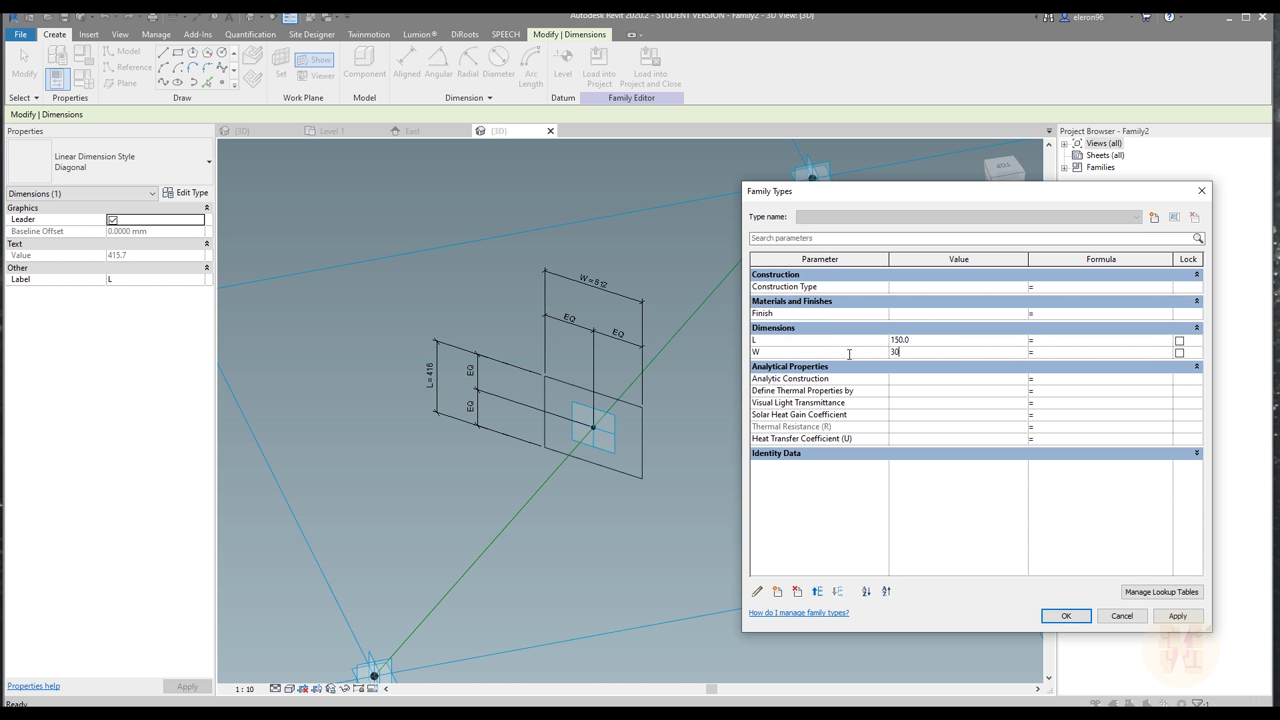
left_click(1177, 616)
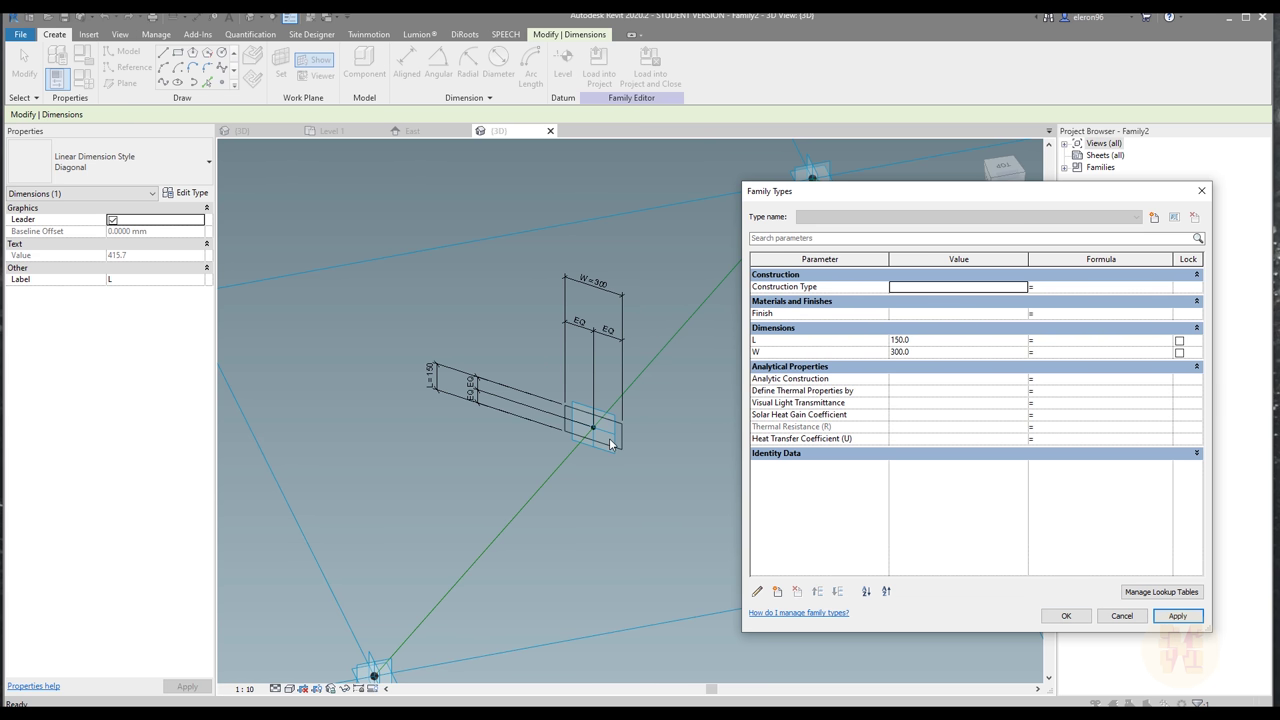
- Create a new family type named 150x300
left_click(1153, 217)
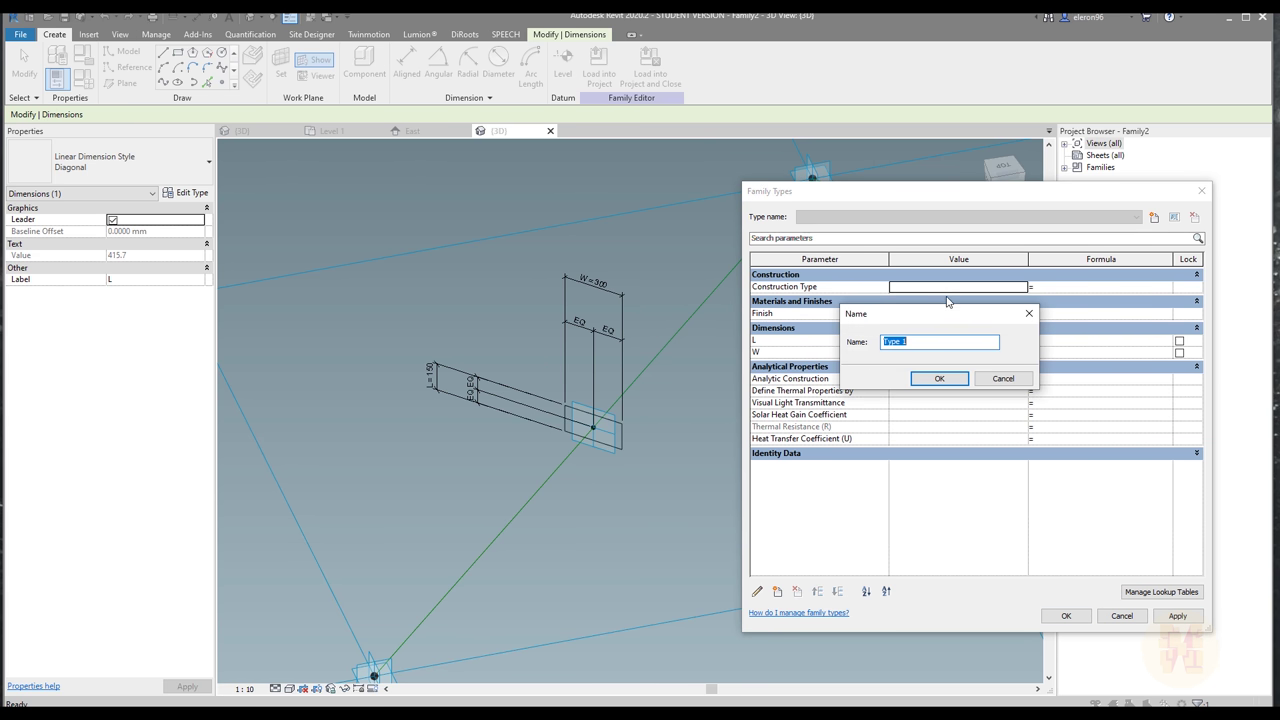
left_click_drag(978, 392, 995, 437)
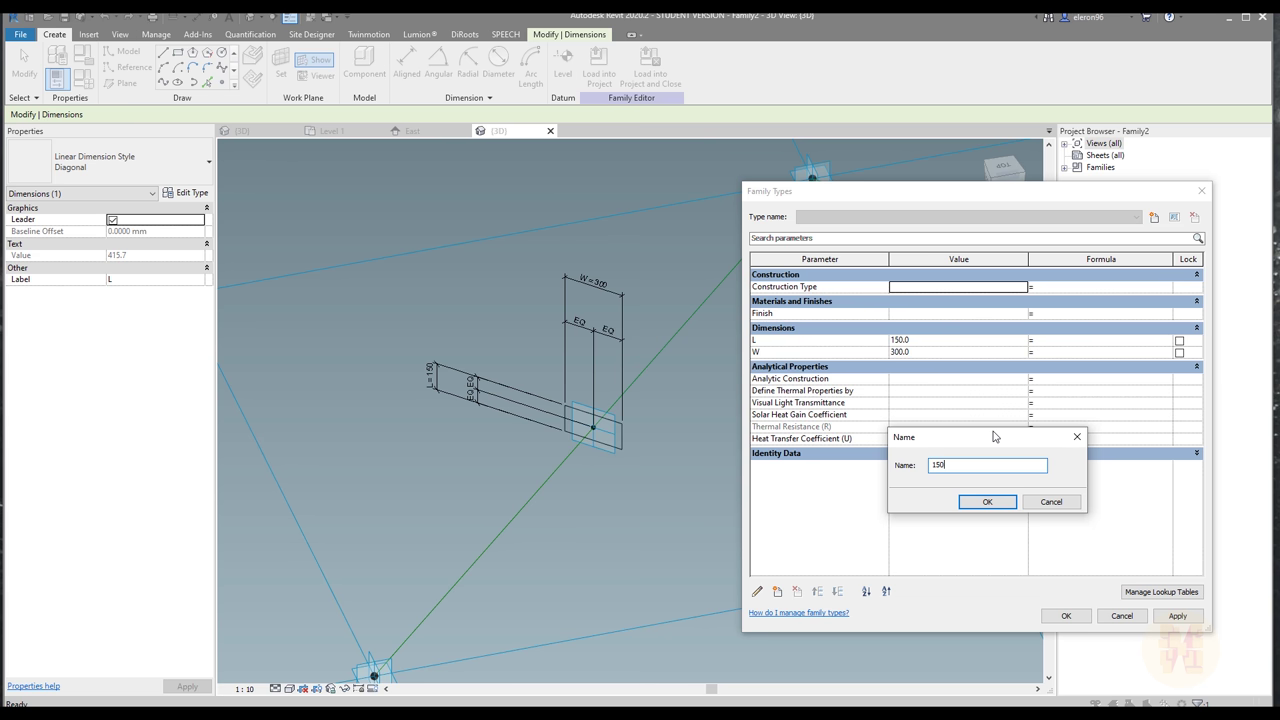
left_click(987, 501)
- Create another family type named 300x150 with L set to 300 and W set to 150
left_click(1155, 219)
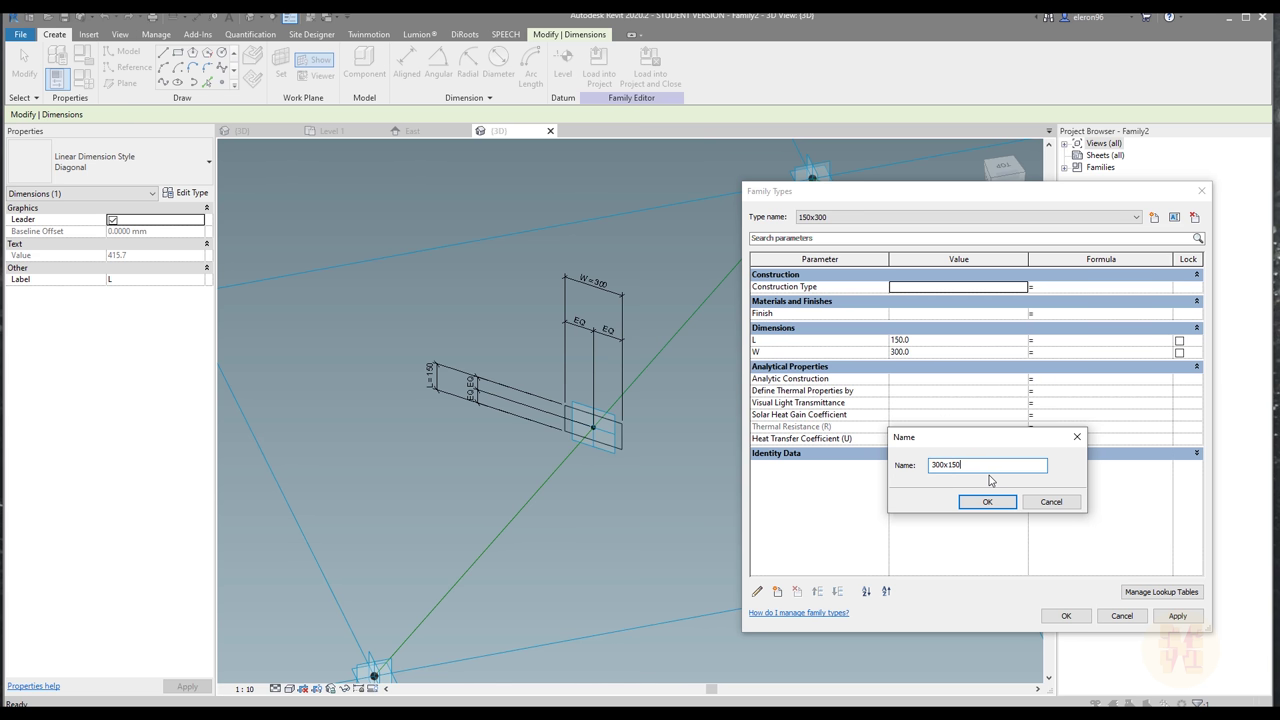
left_click(987, 501)
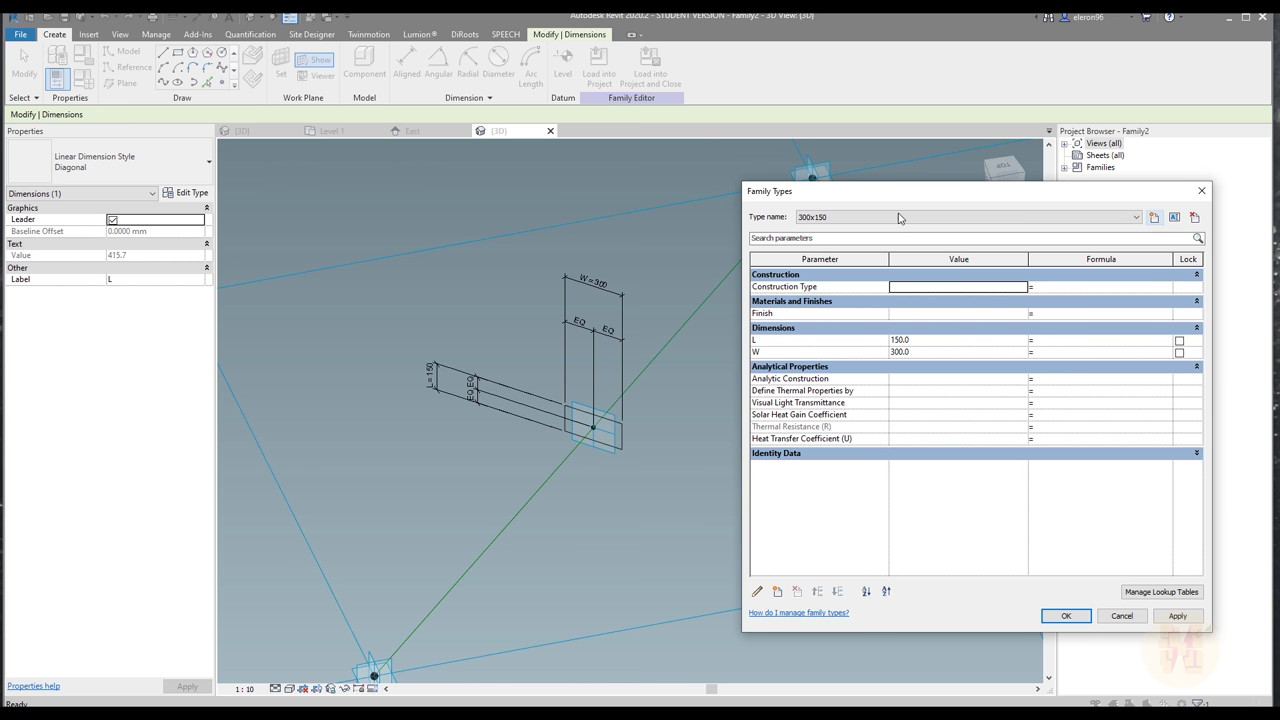
left_click(931, 330)
left_click(926, 330)
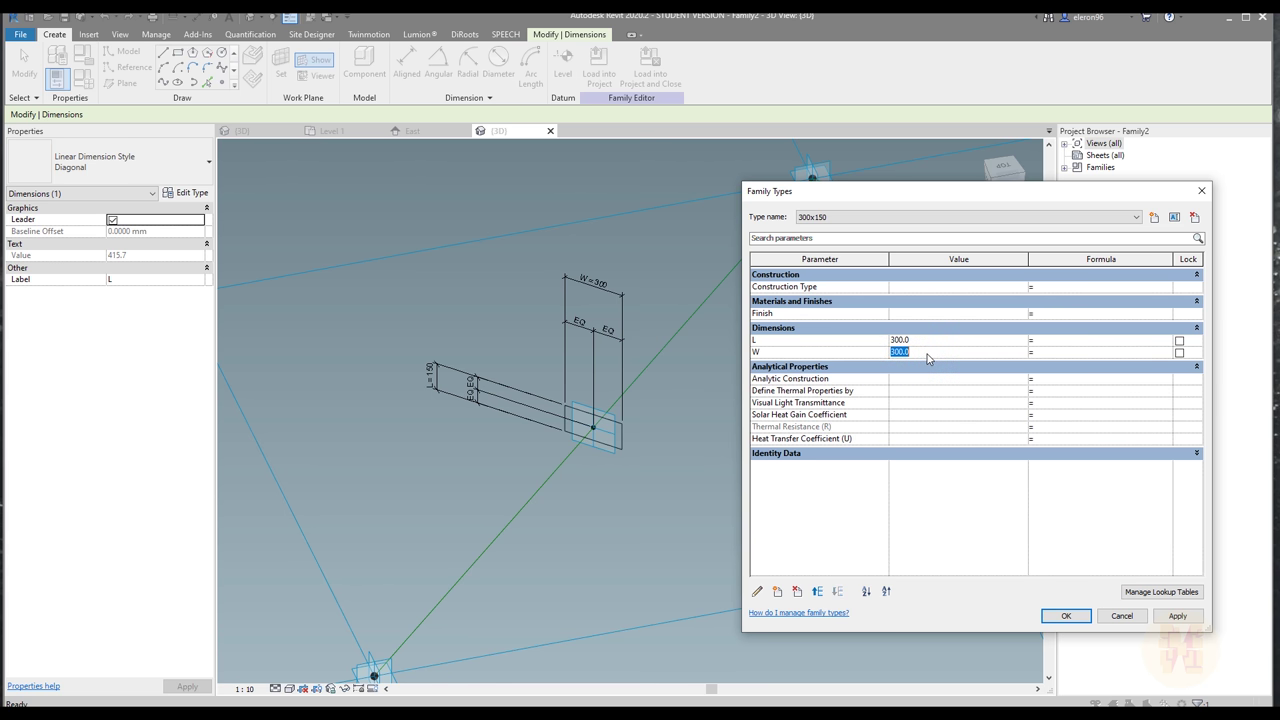
left_click(1065, 615)
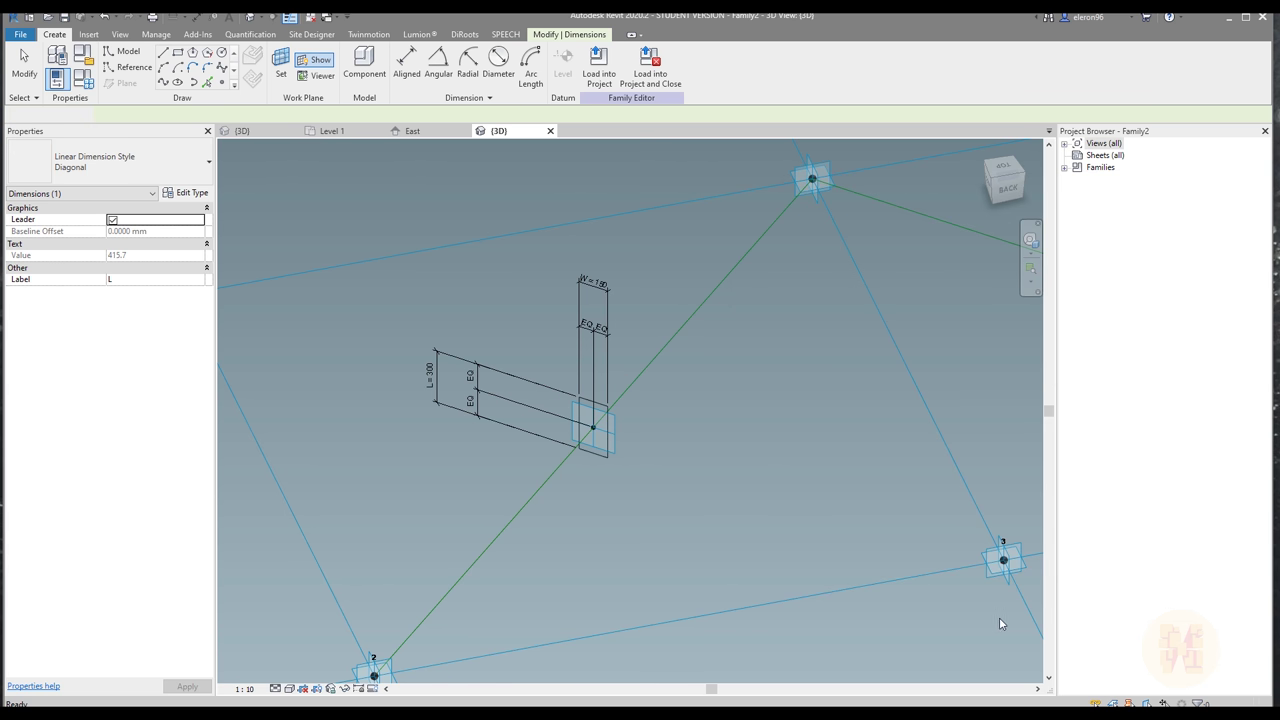
- Create a solid form from the rectangular profile and the closed chain of triangle reference lines
left_click(685, 524)
scroll(557, 399, "up", 3)
scroll(557, 399, "up", 2)
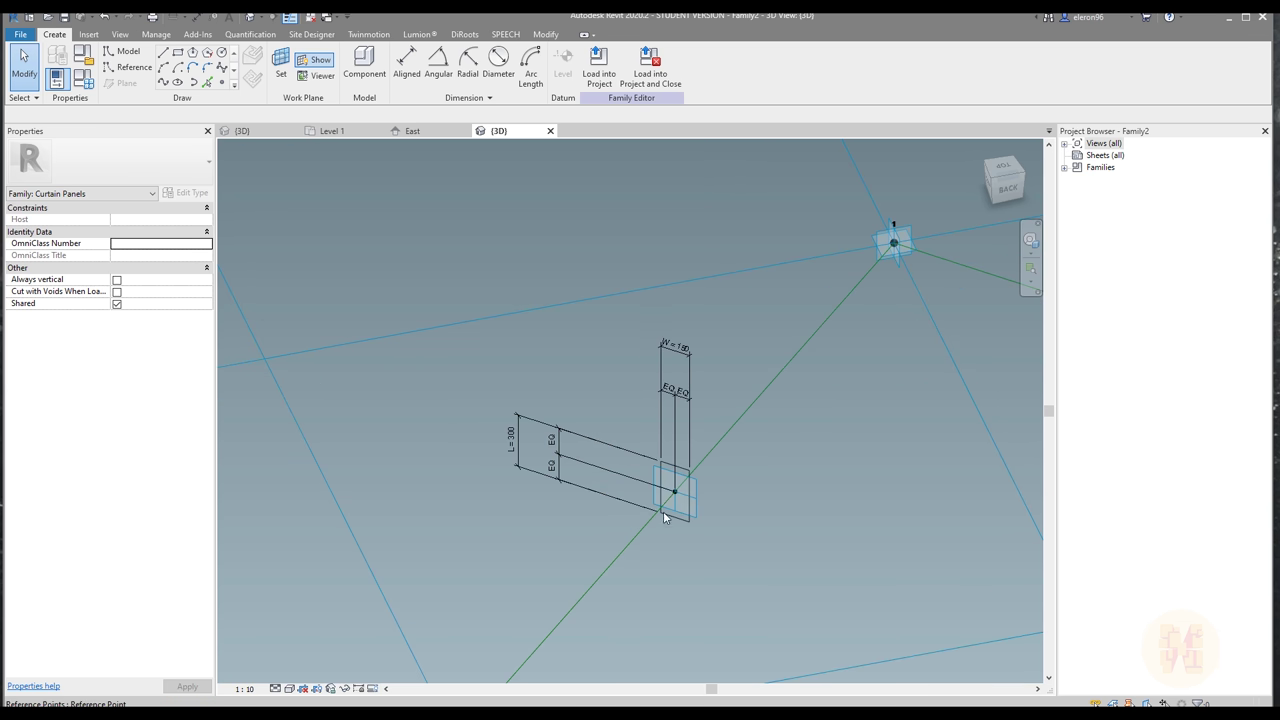
left_click(688, 519)
scroll(742, 478, "down", 2)
middle_click_drag(857, 583, 671, 476)
left_click(636, 475, "ctrl")
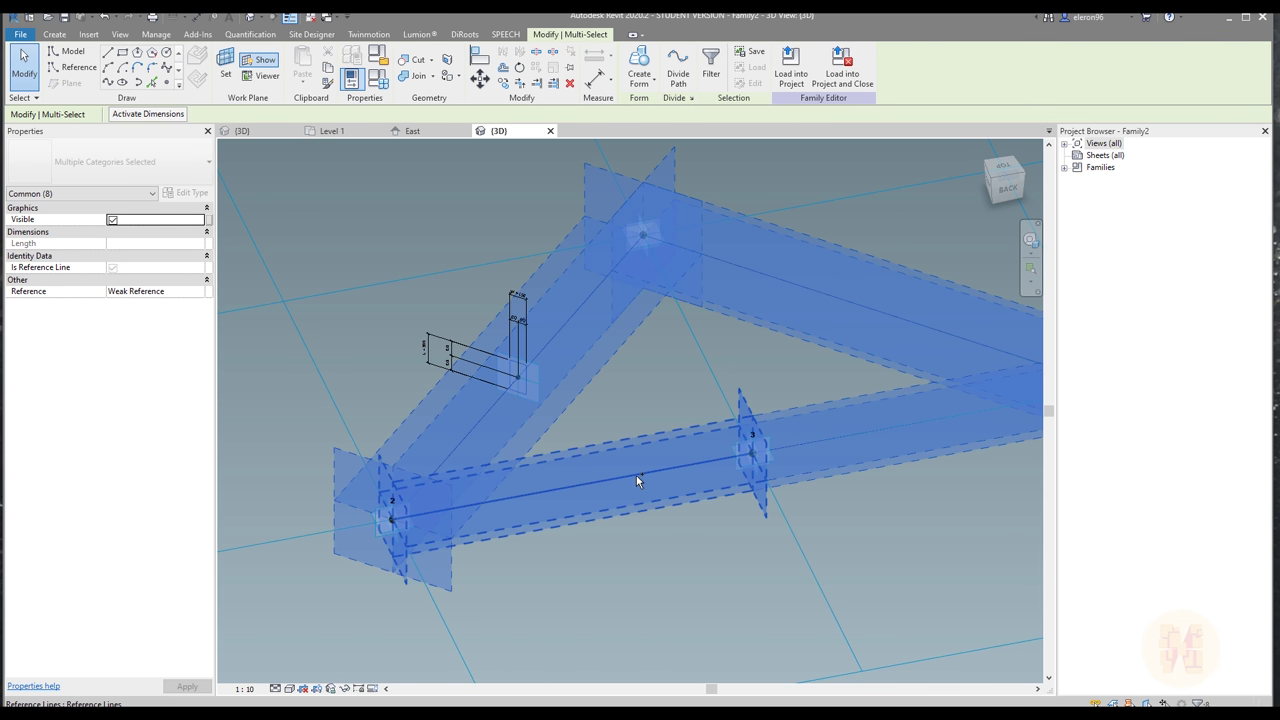
left_click(639, 68)
- Flex the triangular frame by applying the 150x300 family type
middle_click_drag(661, 575, 477, 553)
middle_click_drag(672, 458, 842, 456)
scroll(688, 386, "down", 1)
mouse_move(692, 386)
middle_mouse_down()
mouse_move(714, 408)
mouse_move(678, 398)
middle_mouse_up()
left_click(55, 35)
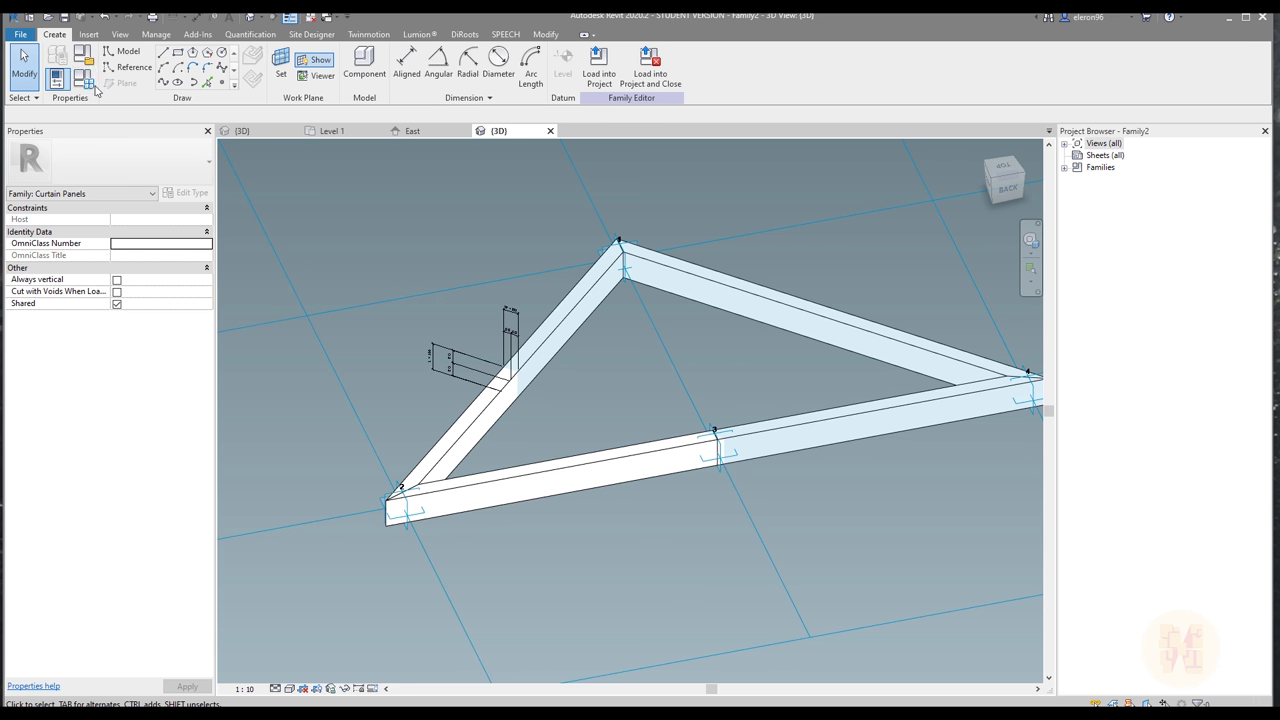
left_click(59, 82)
left_click(57, 78)
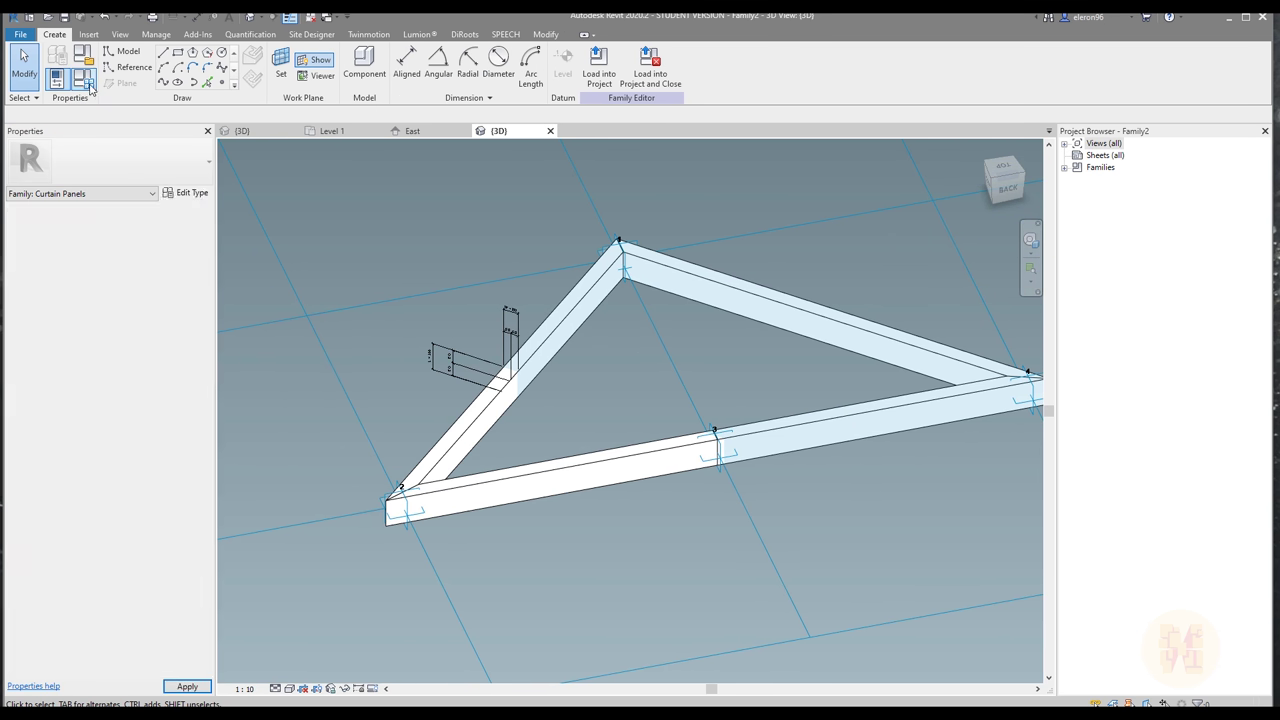
left_click(82, 78)
left_click(830, 217)
left_click(815, 229)
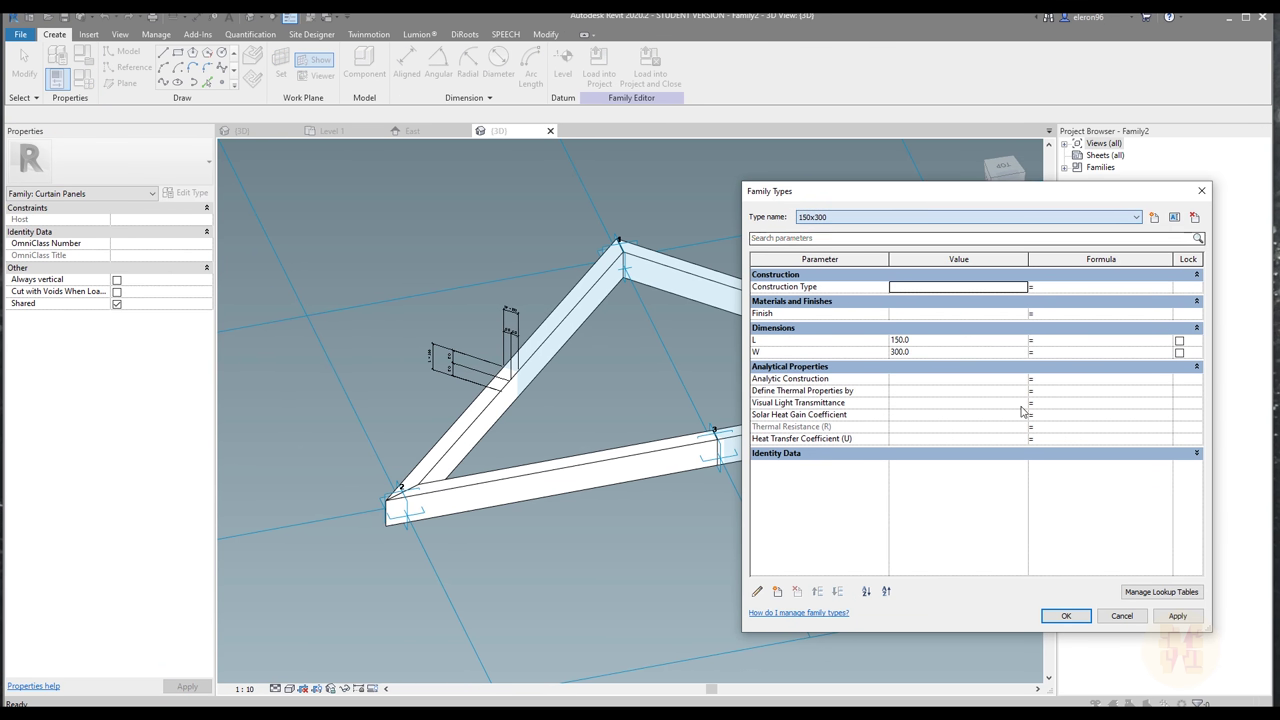
left_click(1177, 615)
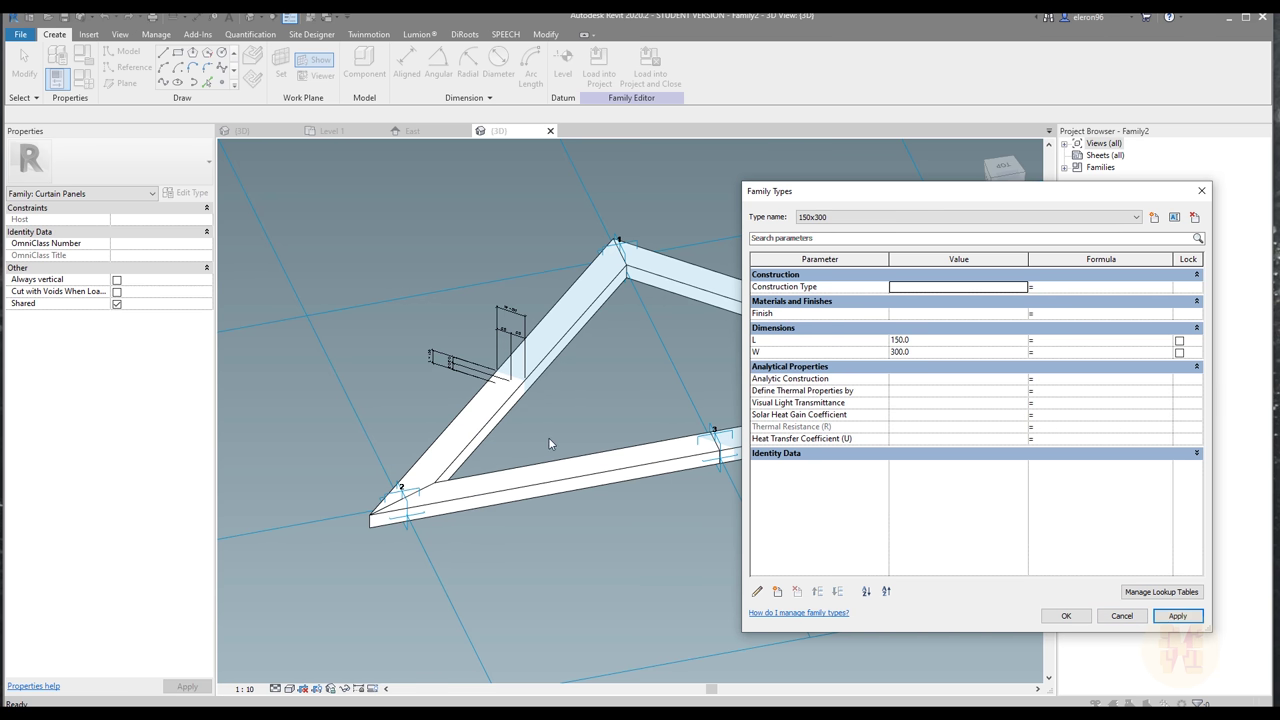
- Switch the frame back to the 300x150 family type and accept the family types
left_click(845, 217)
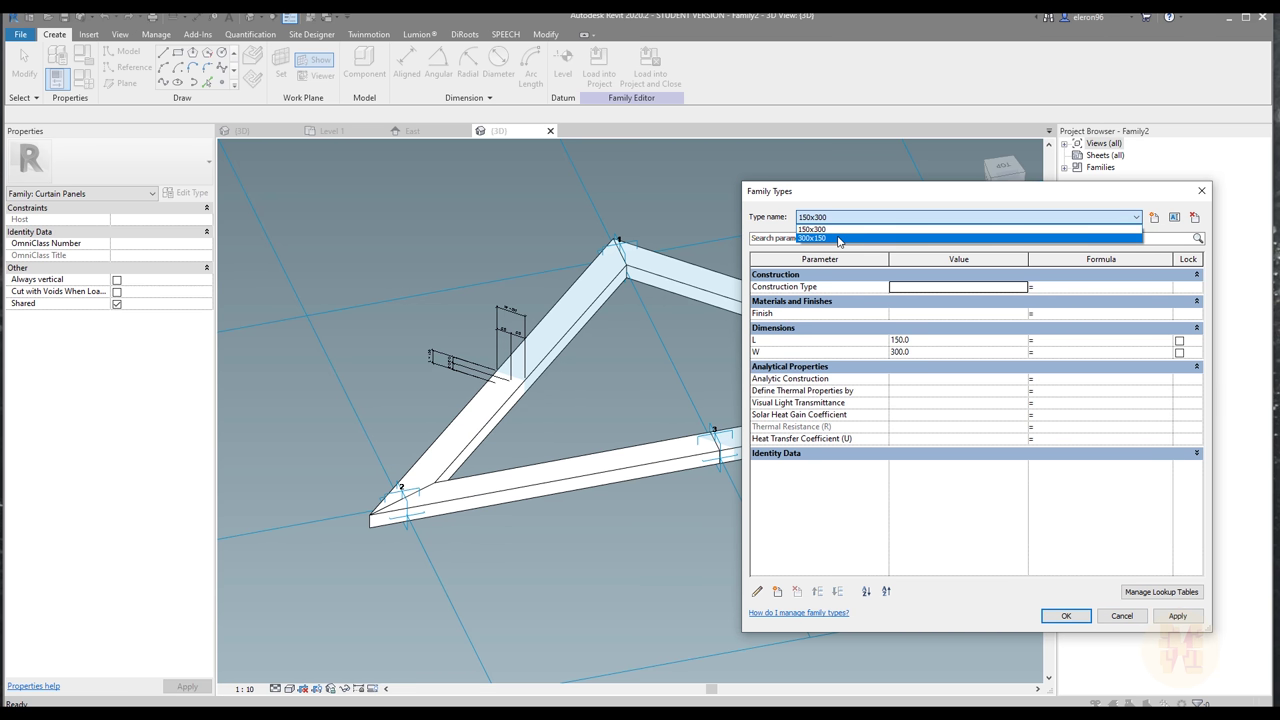
left_click(838, 238)
left_click(1177, 615)
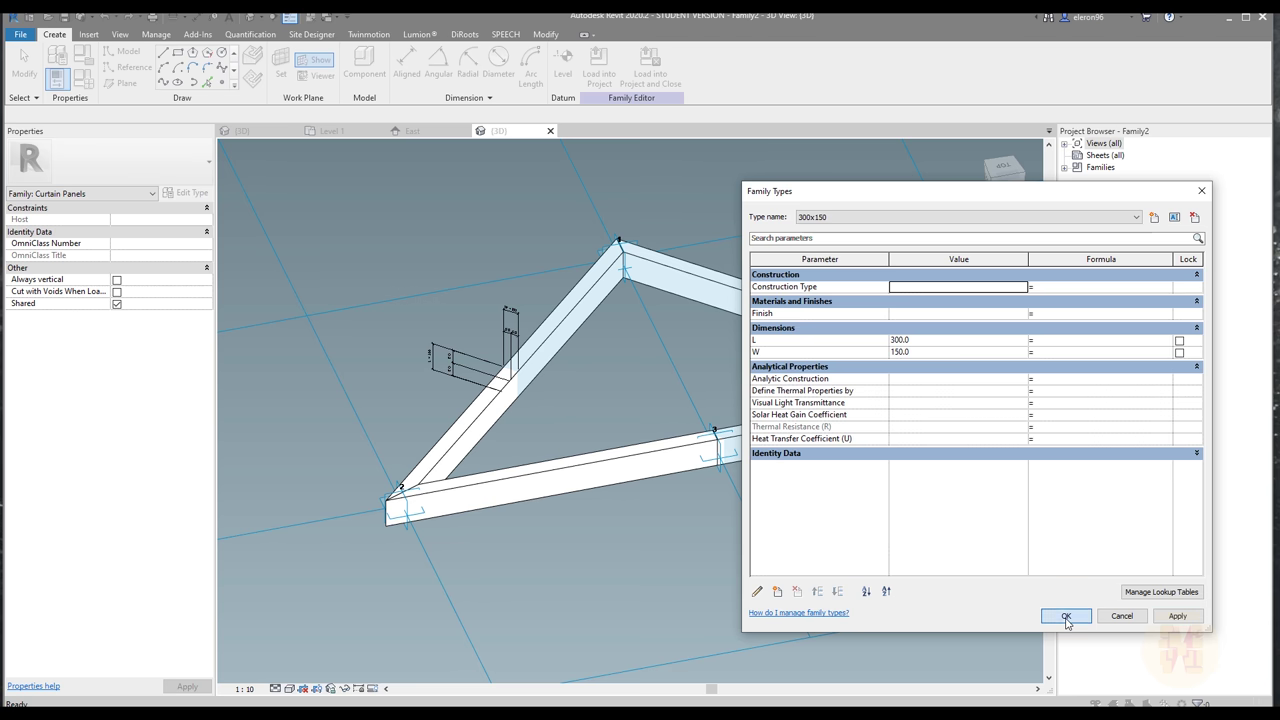
left_click(1066, 615)
middle_click_drag(661, 555, 649, 549)
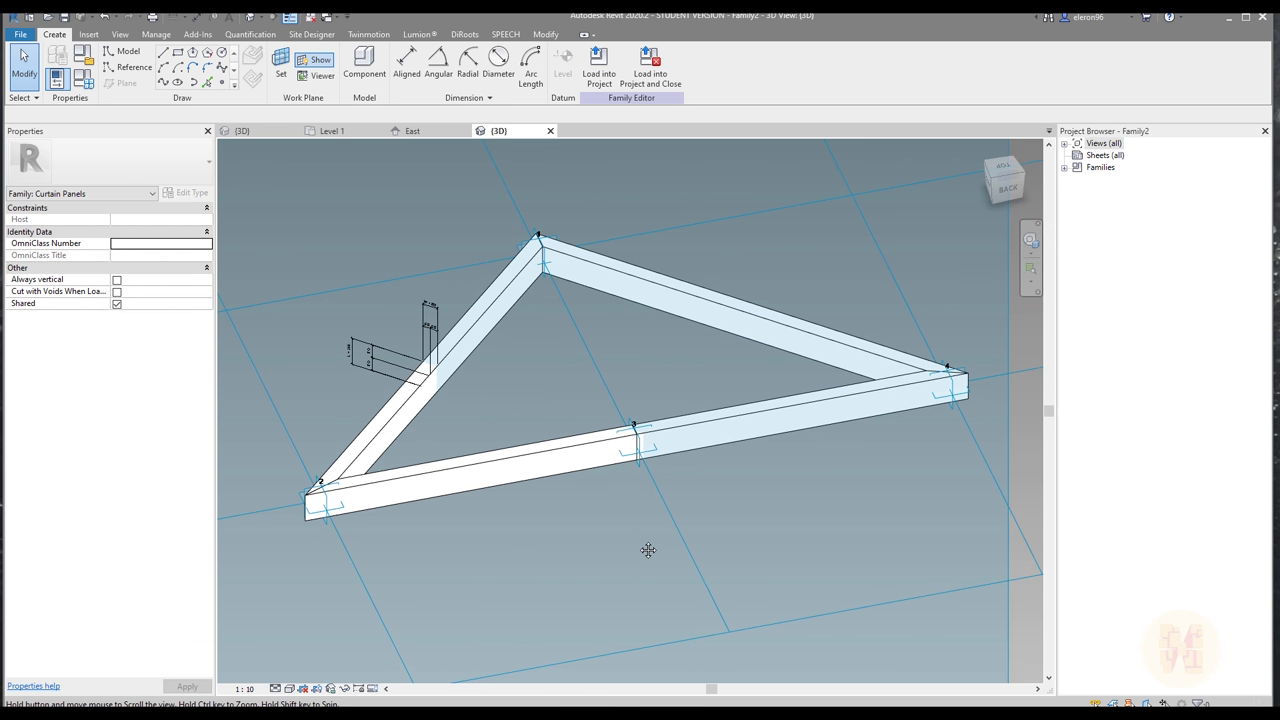
left_click(576, 460)
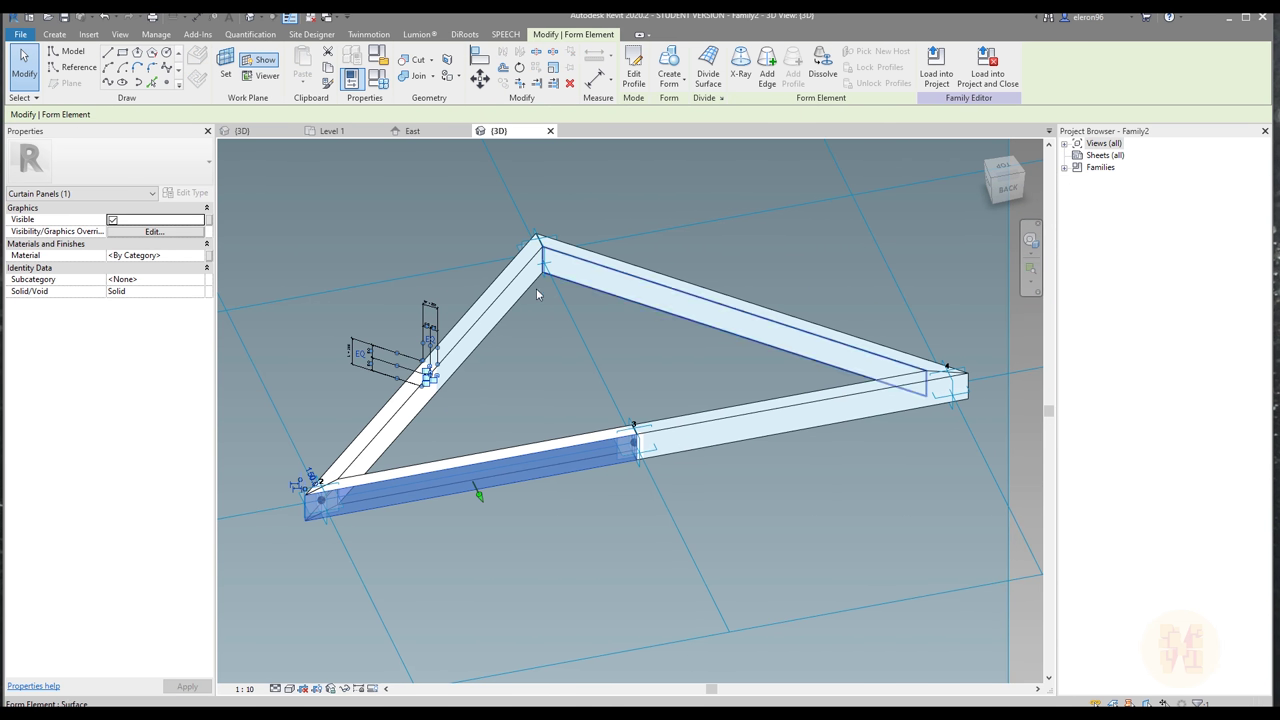
key("Escape")
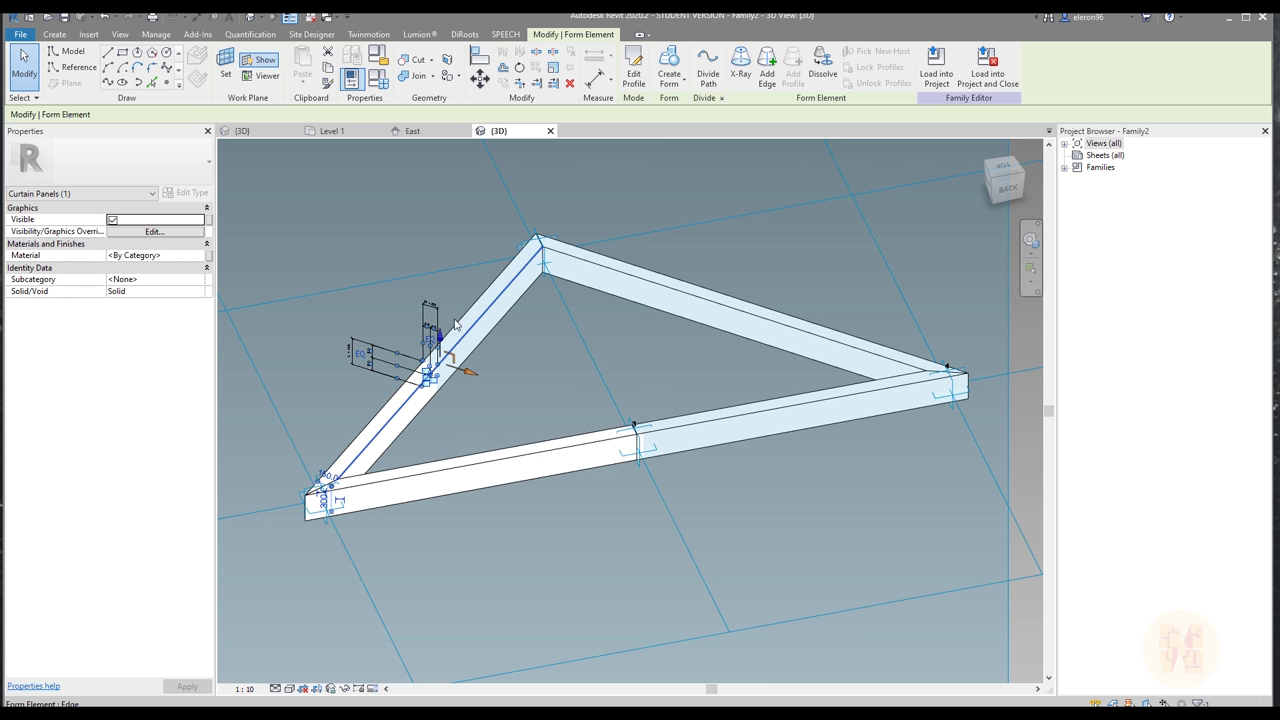
scroll(460, 330, "up", 3)
key("Escape")
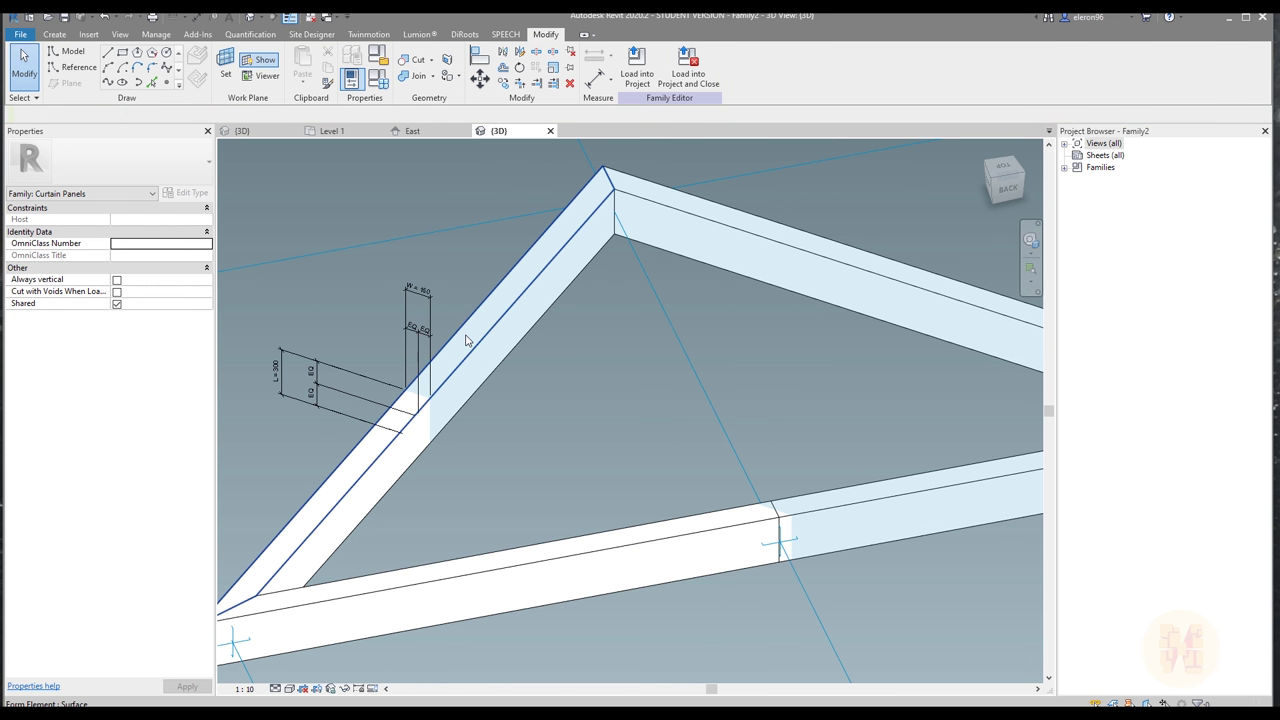
left_click(465, 341)
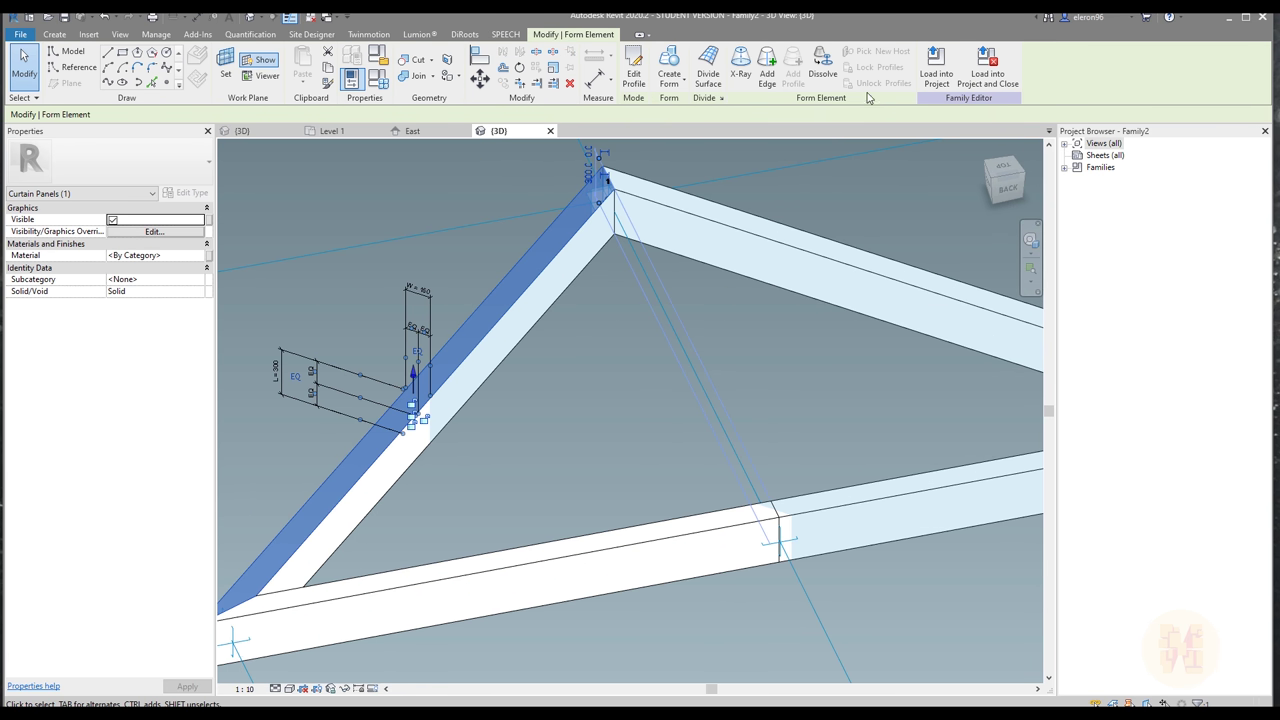
left_click(612, 380)
scroll(612, 380, "down", 3)
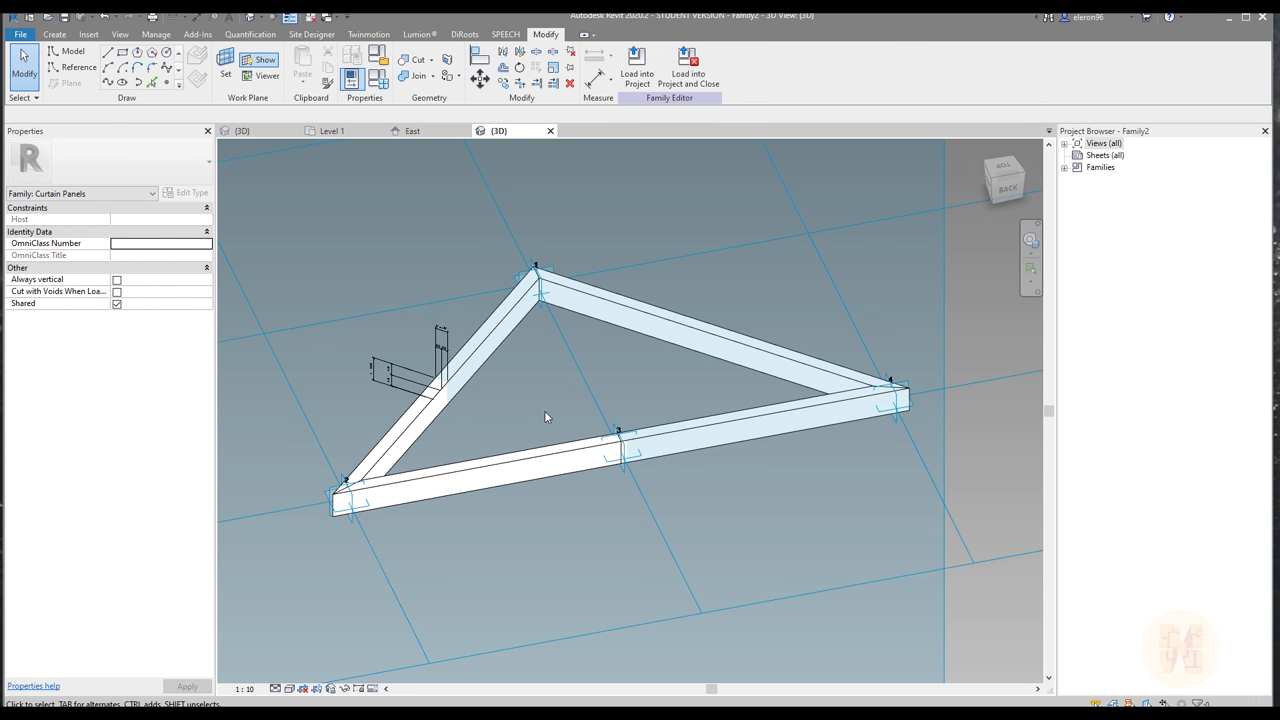
- Load the triangular panel family into the sphere mass family and close the Family2 file without saving its changes
left_click(637, 70)
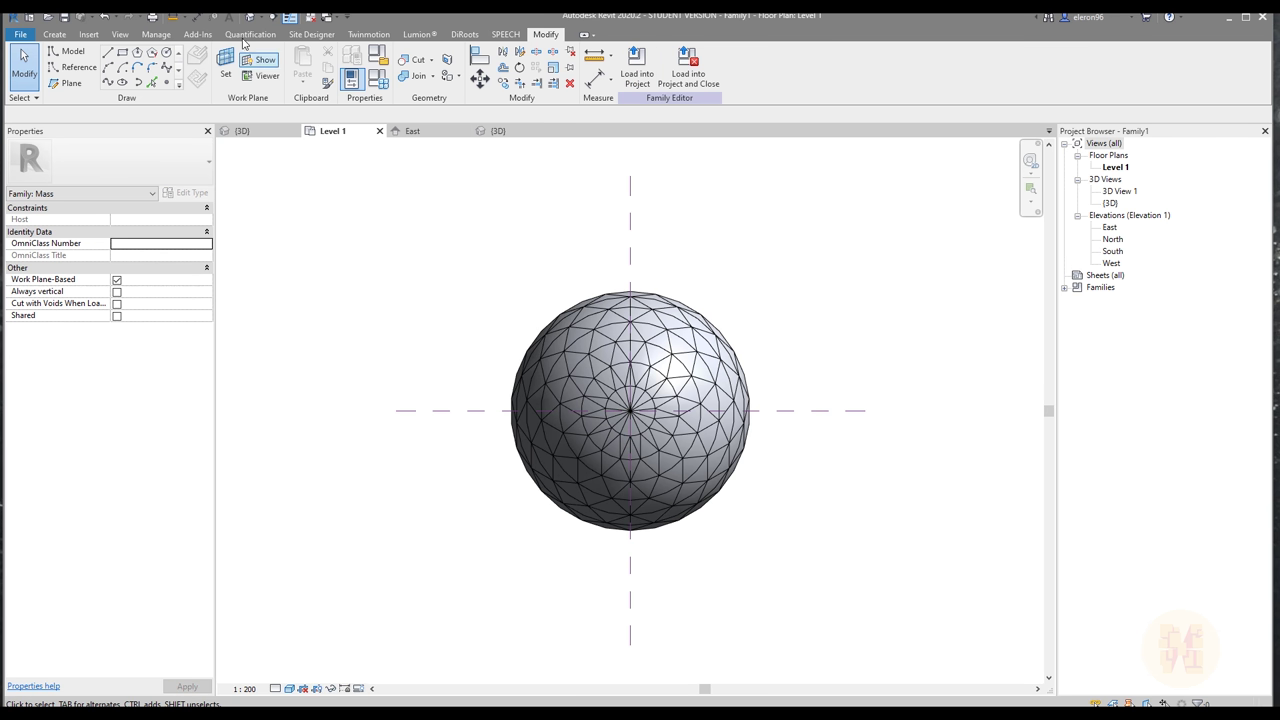
left_click(310, 20)
left_click(370, 132)
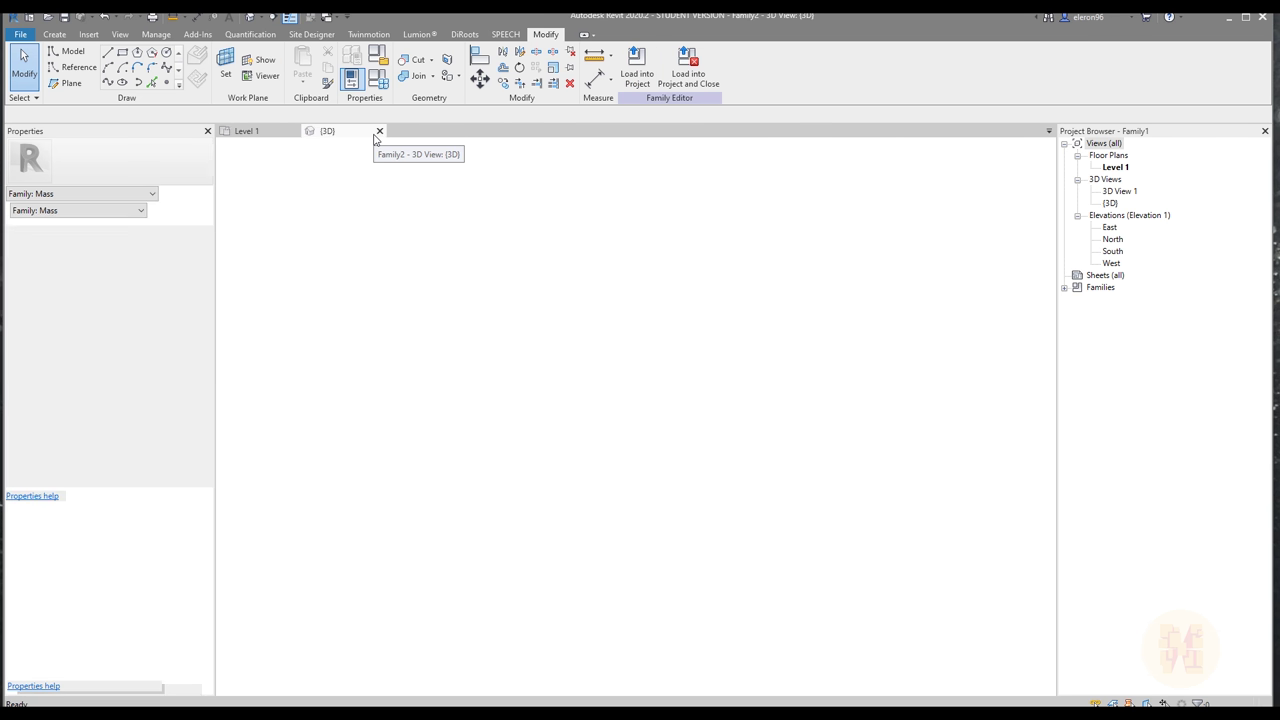
left_click(379, 131)
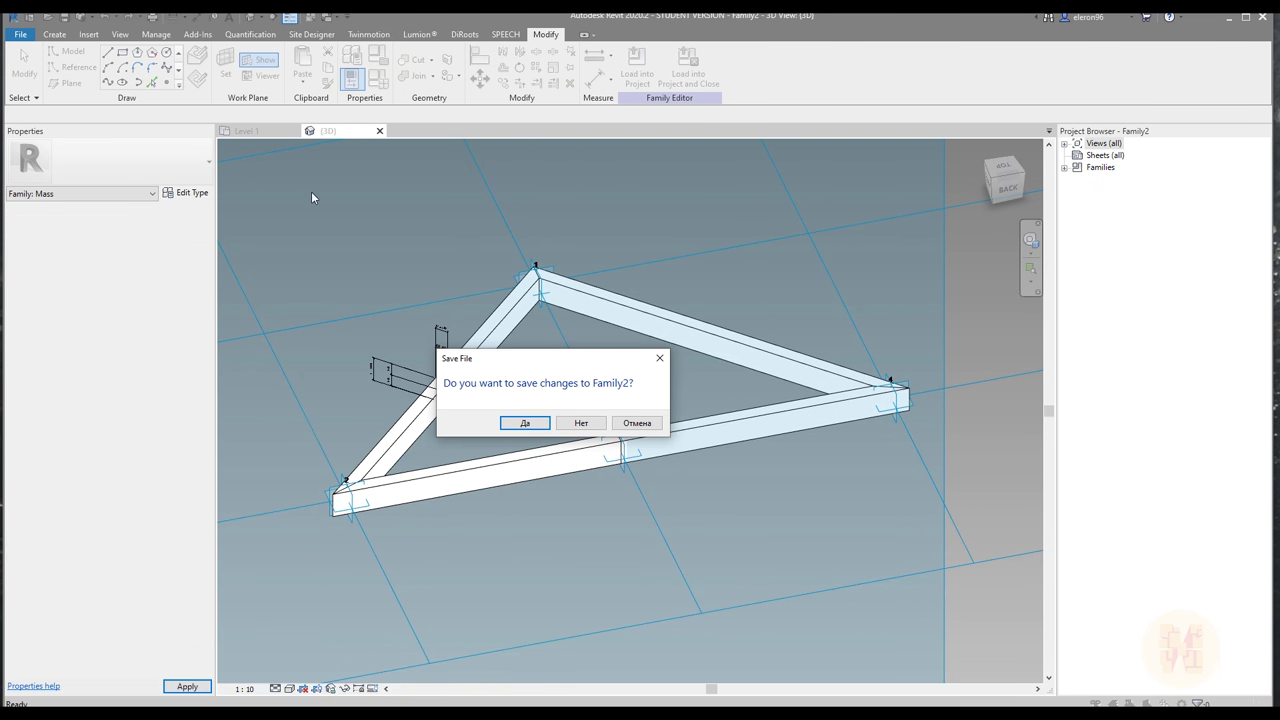
left_click(582, 423)
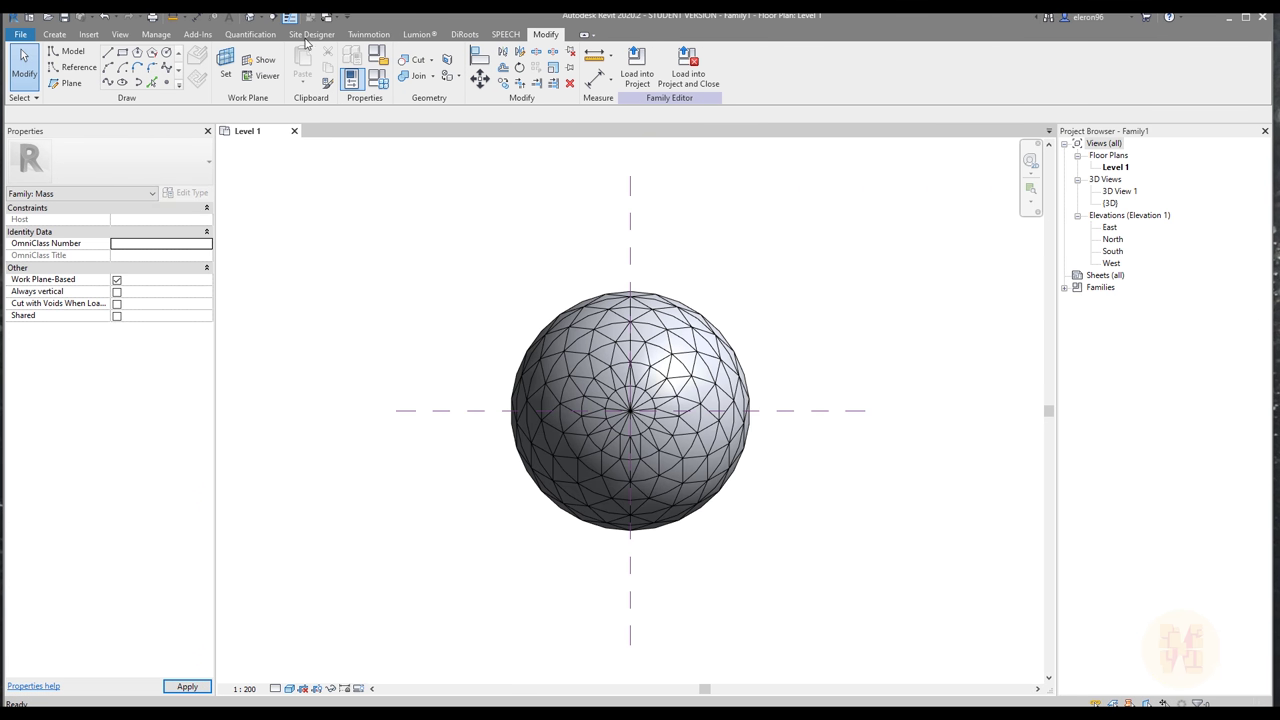
- In the 3D view, apply the Family2 (150x300) panel to the divided surface on the sphere's left half as seen from the front
middle_click_drag(569, 543, 535, 443)
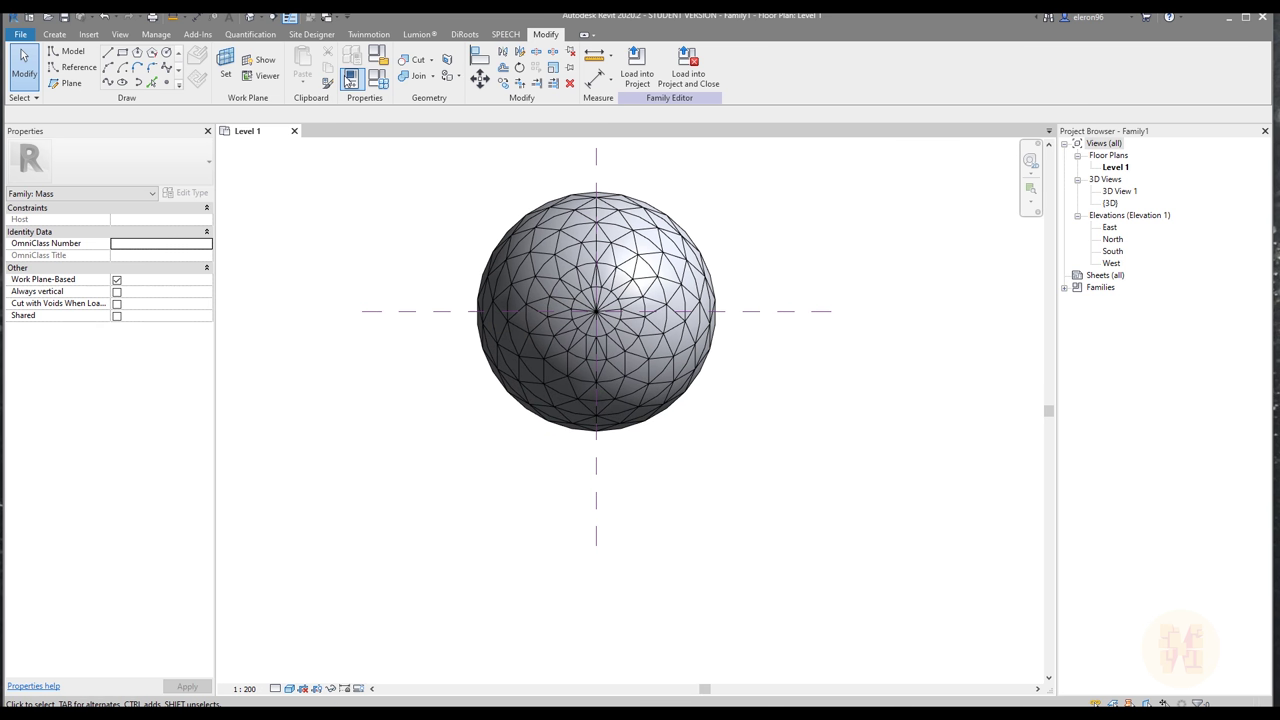
left_click(250, 17)
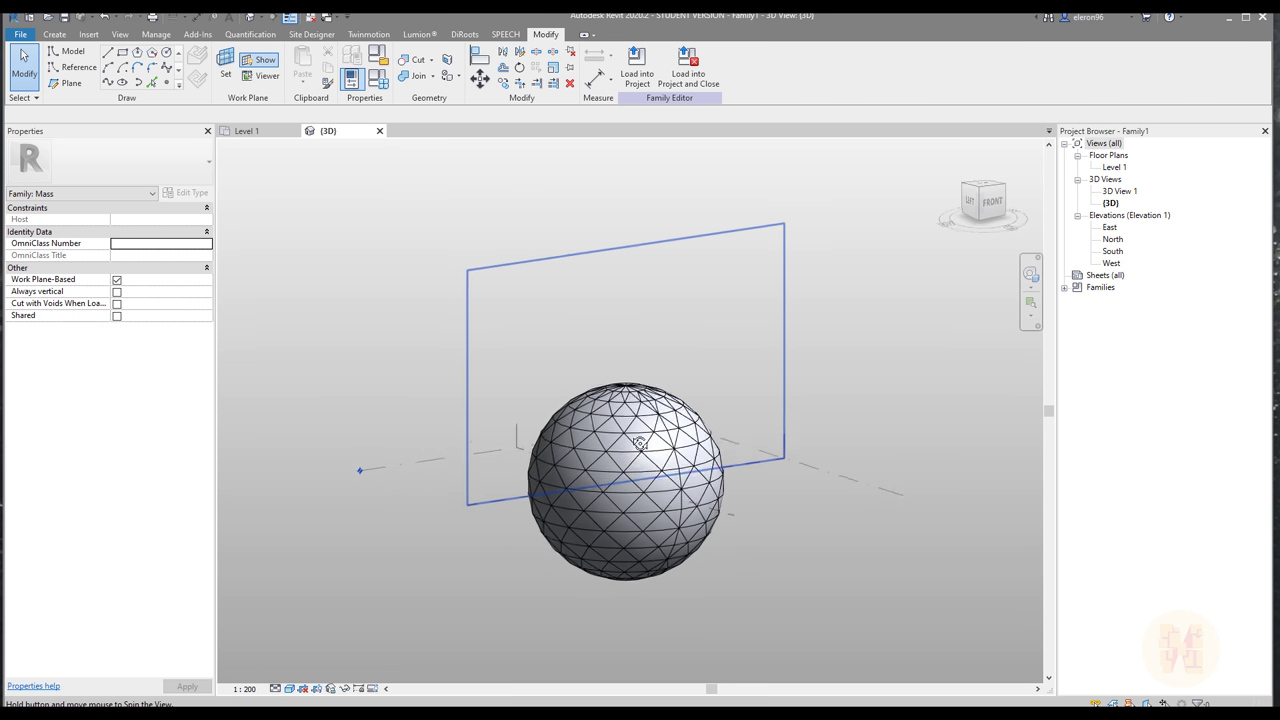
scroll(664, 430, "up", 3)
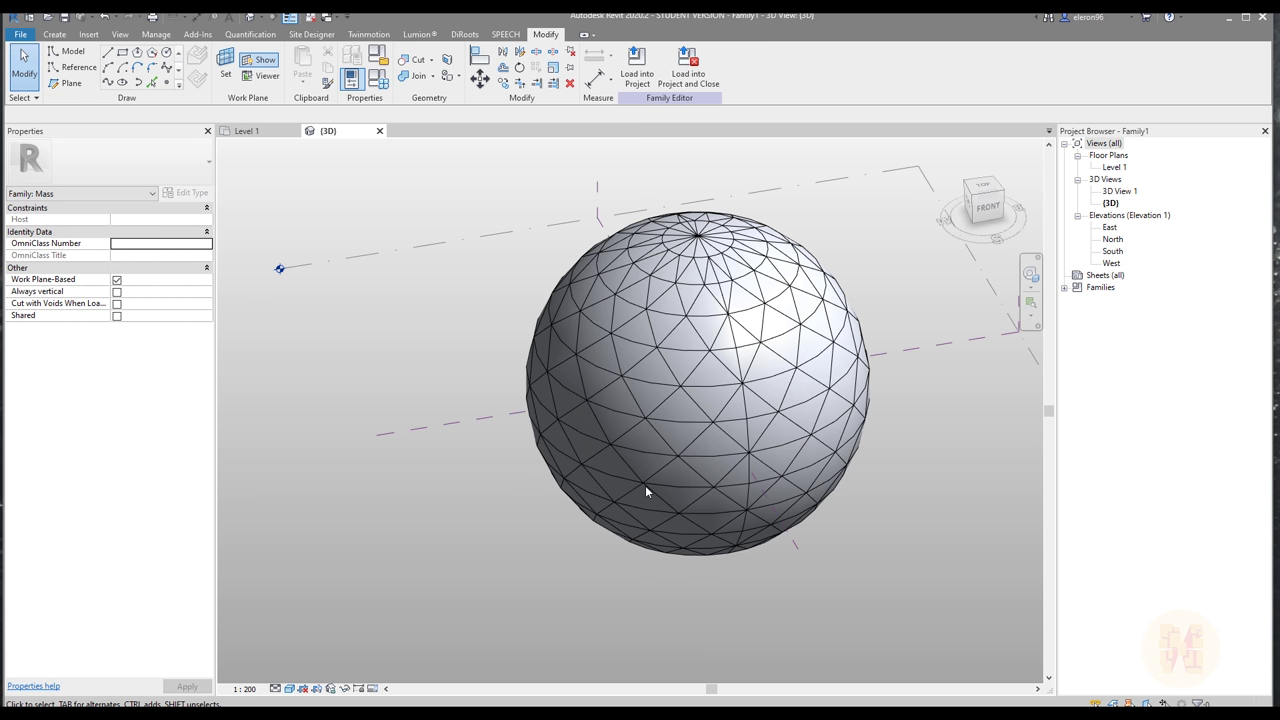
left_click(750, 596)
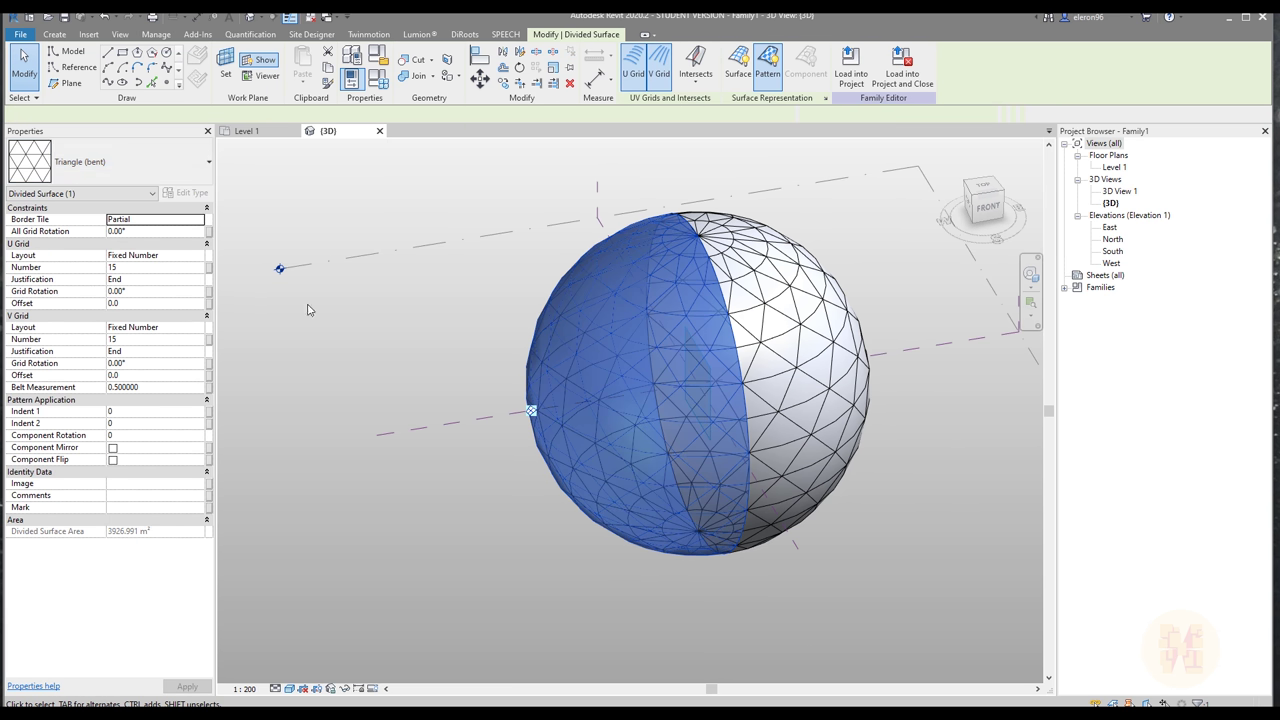
left_click(91, 172)
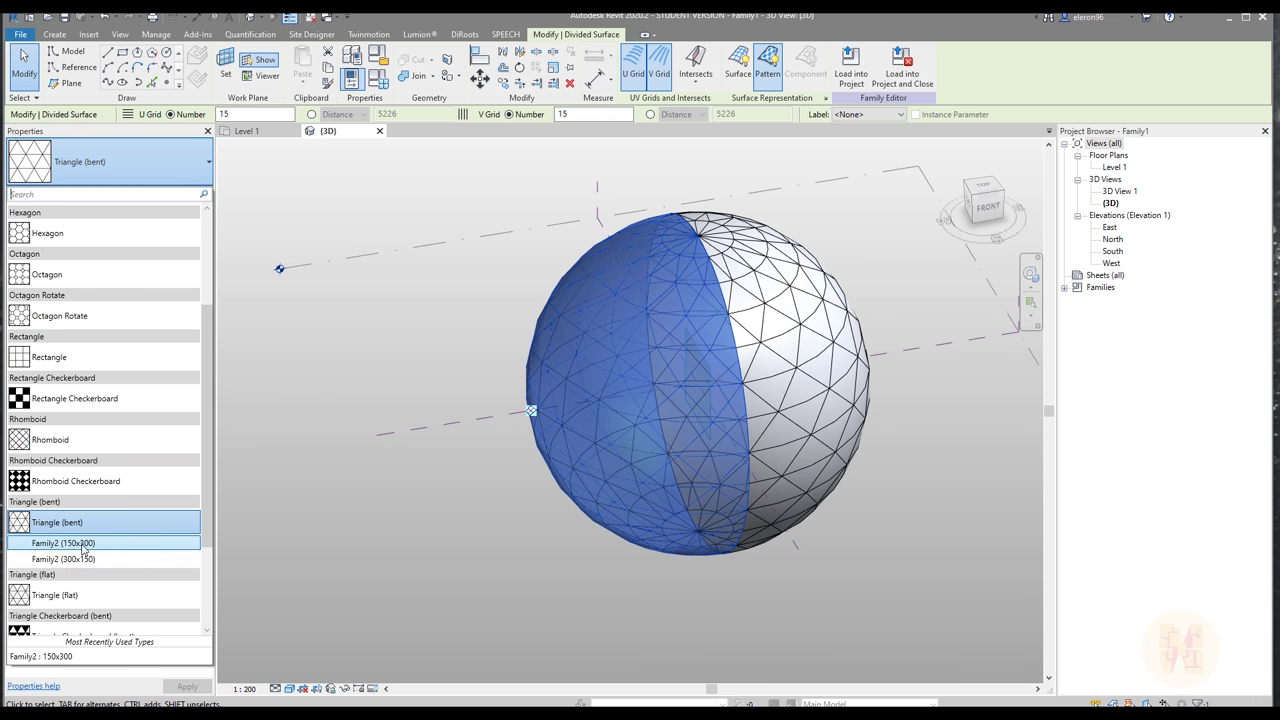
left_click(105, 546)
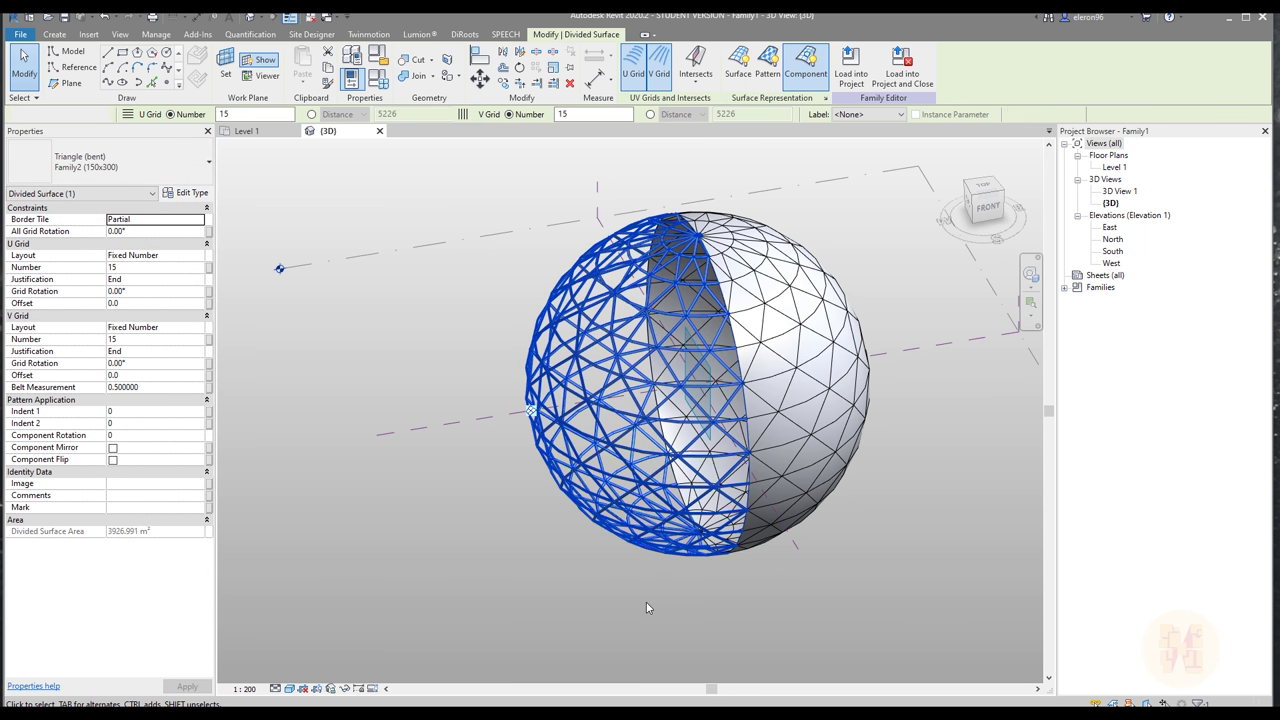
- Examine the triangular frame panels on the first sphere half, including their shared nodes and overall curvature, from several angles
left_click(534, 567)
middle_click_drag(534, 567, 845, 368, "shift")
scroll(845, 368, "up", 8)
scroll(680, 431, "down", 2)
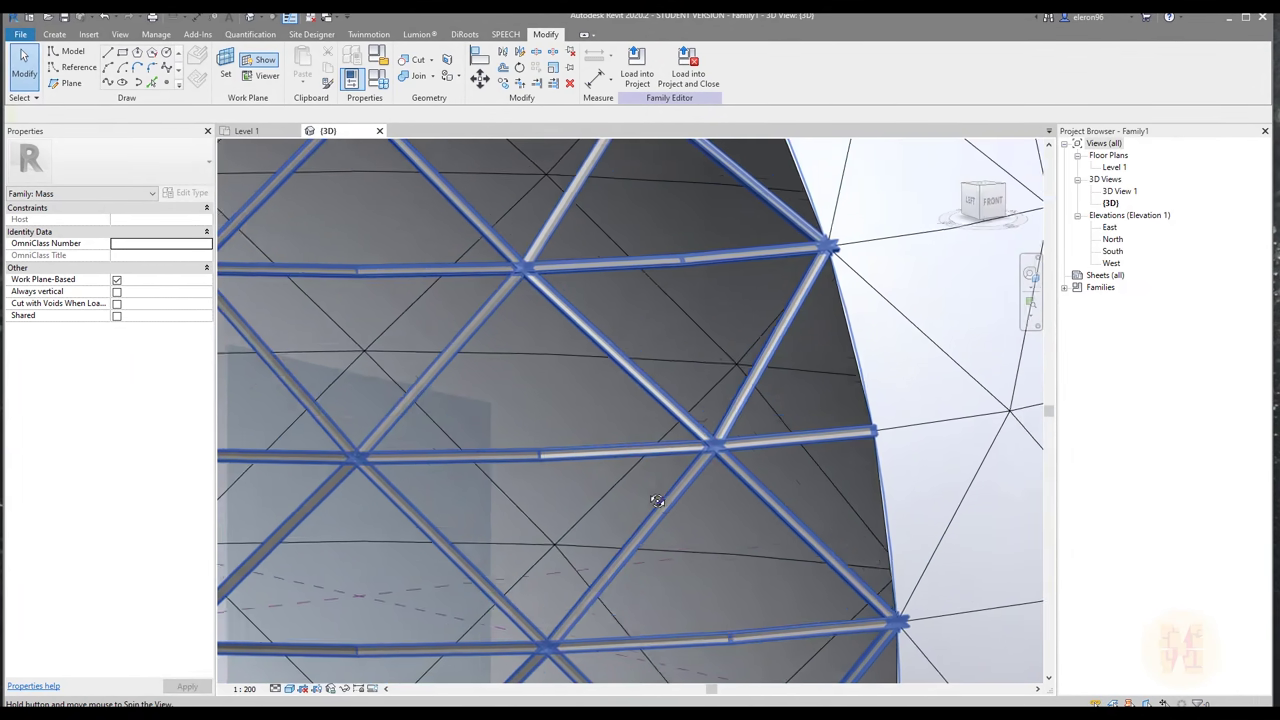
scroll(621, 528, "up", 3)
scroll(580, 428, "down", 9)
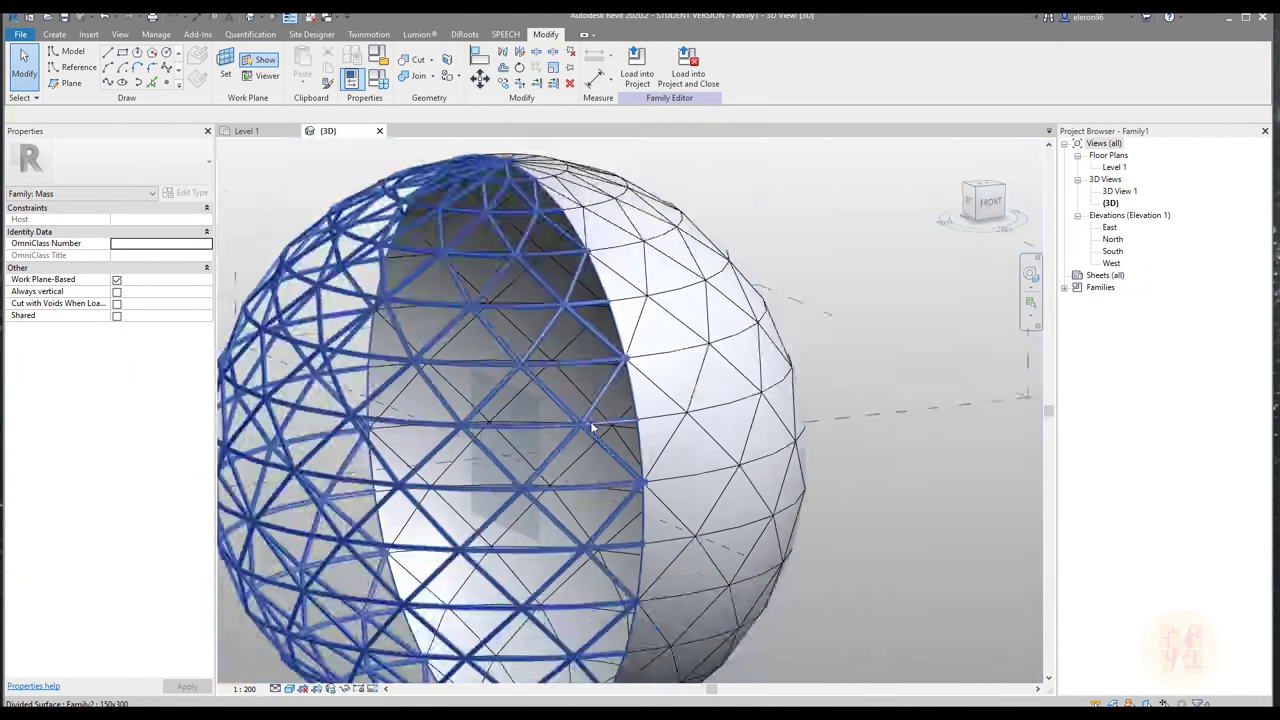
middle_click_drag(720, 520, 630, 330)
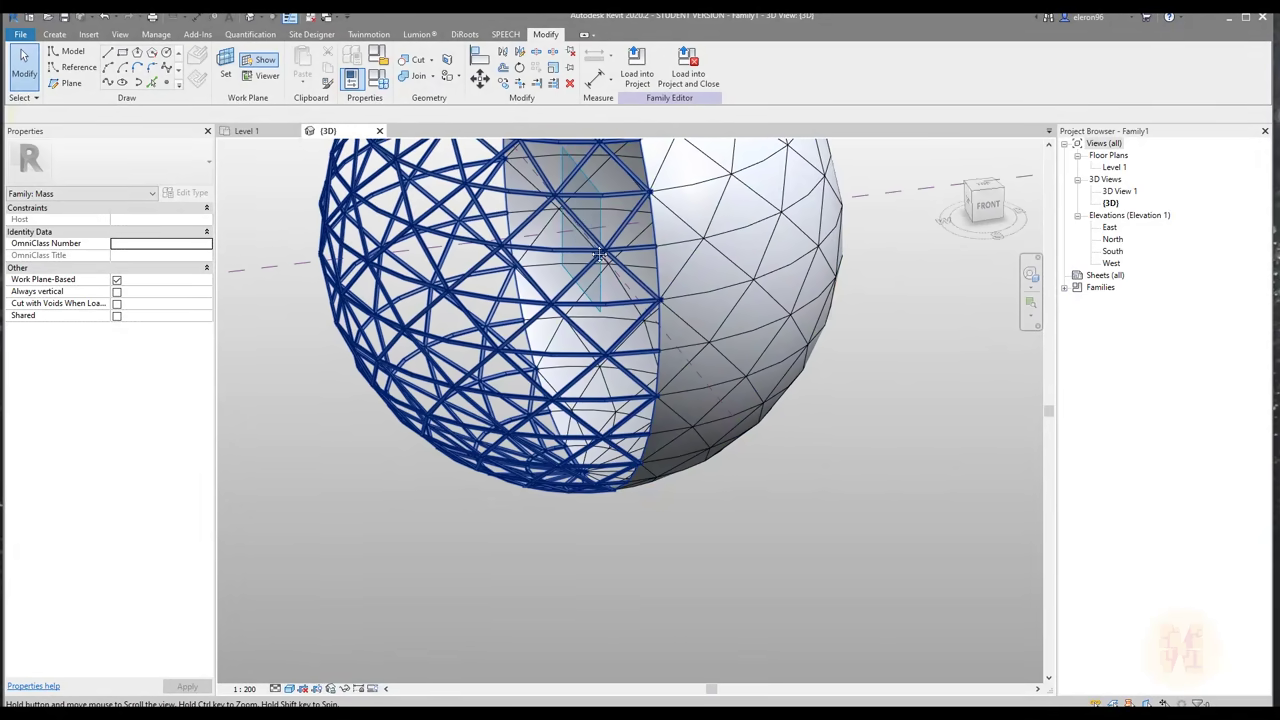
scroll(625, 400, "up", 7)
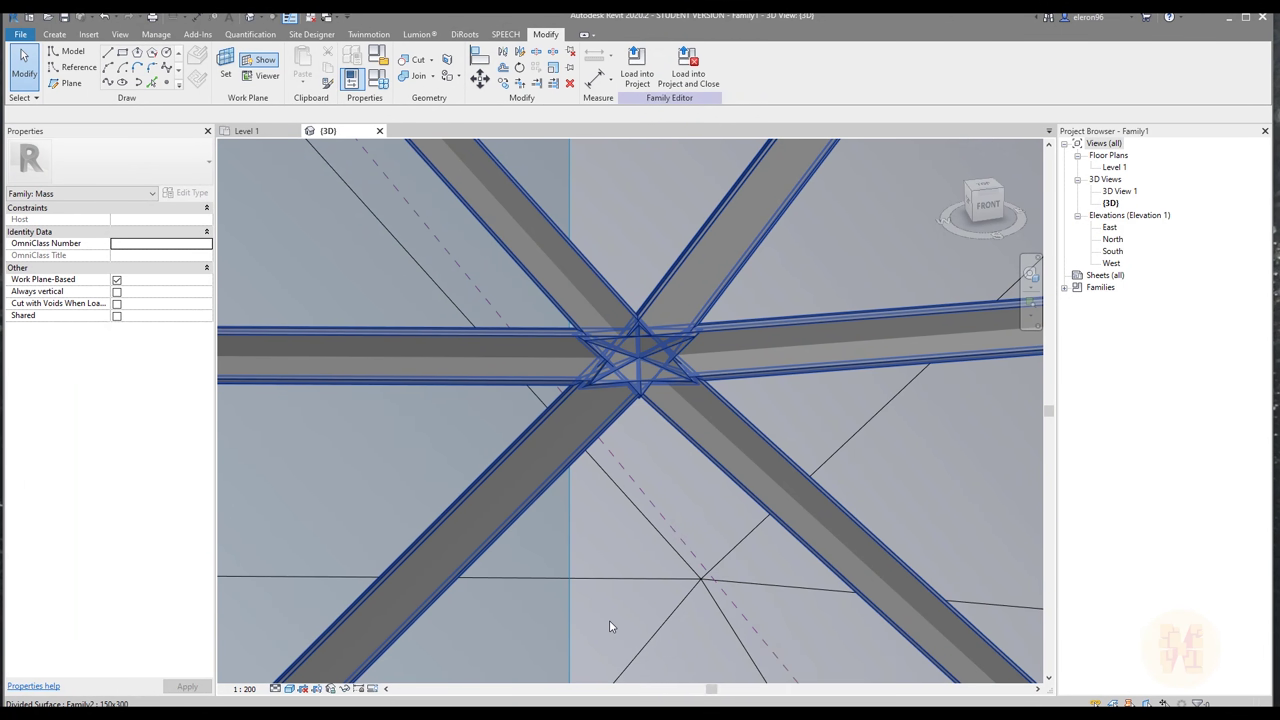
scroll(553, 396, "down", 3)
middle_click_drag(630, 482, 502, 478)
scroll(723, 423, "down", 5)
scroll(520, 426, "down", 3)
middle_click_drag(520, 426, 596, 364)
left_click(420, 428)
scroll(420, 428, "up", 5)
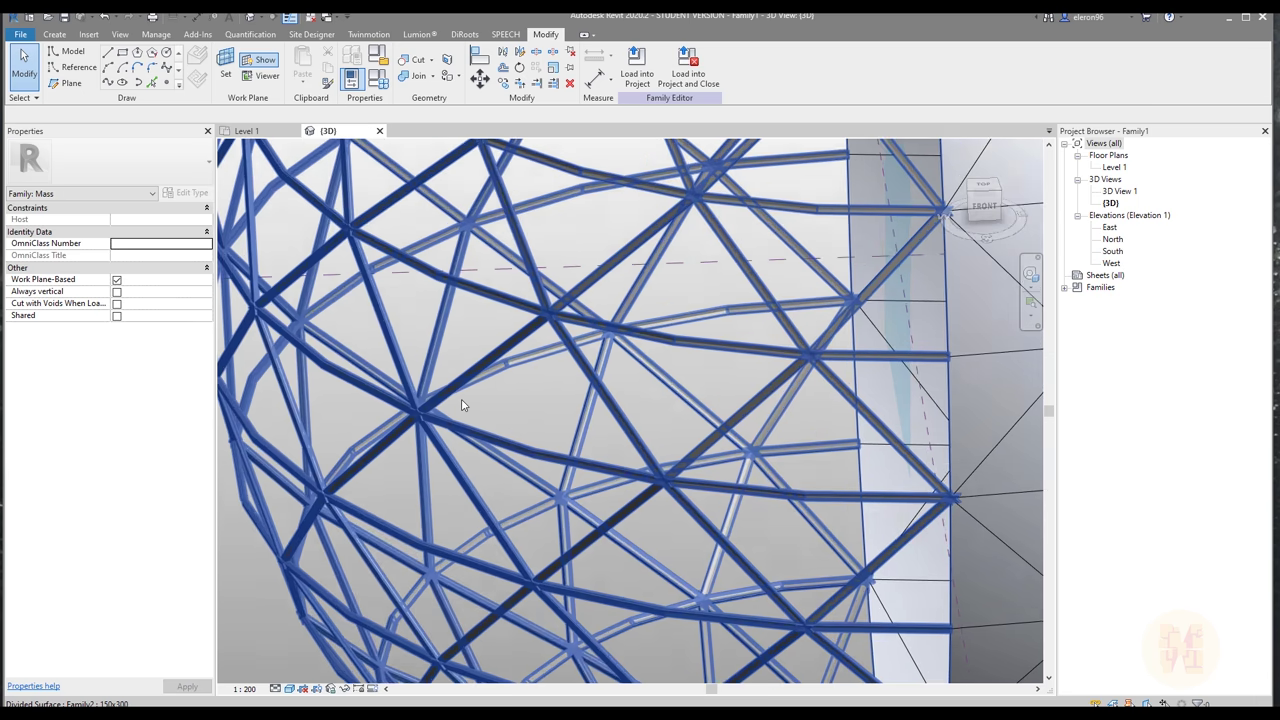
scroll(418, 426, "down", 6)
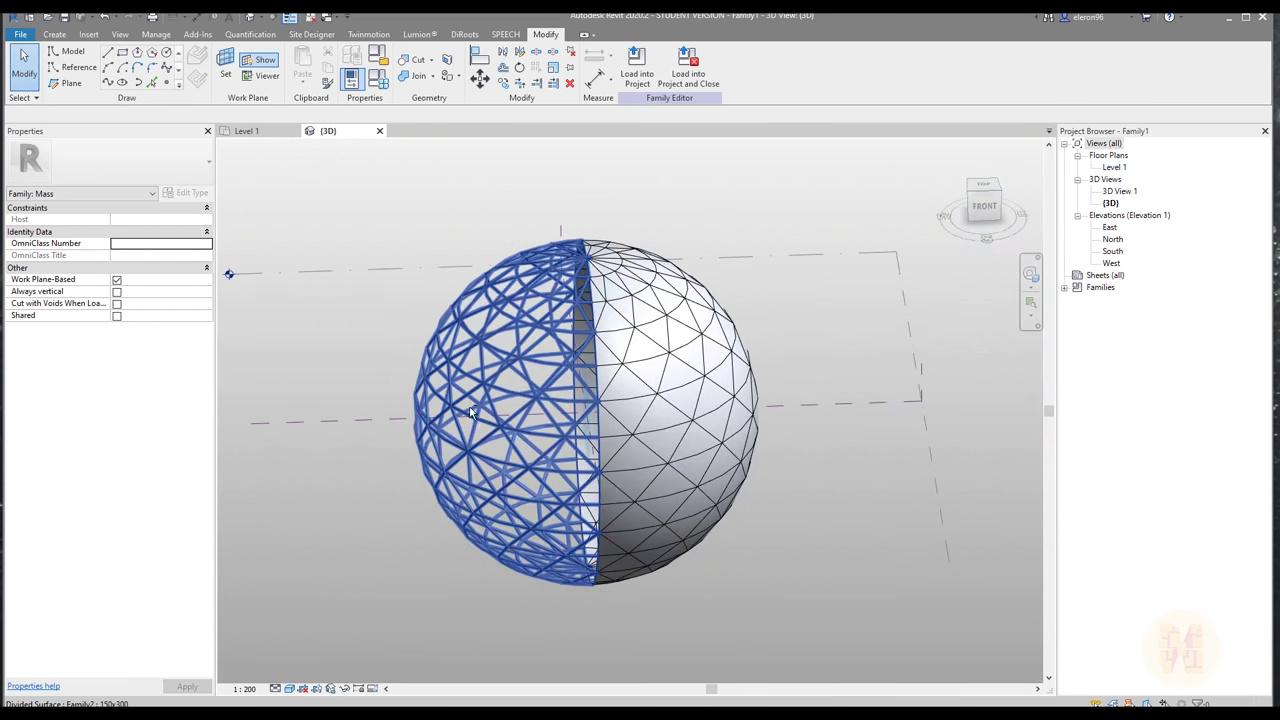
middle_click_drag(470, 412, 482, 424, "shift")
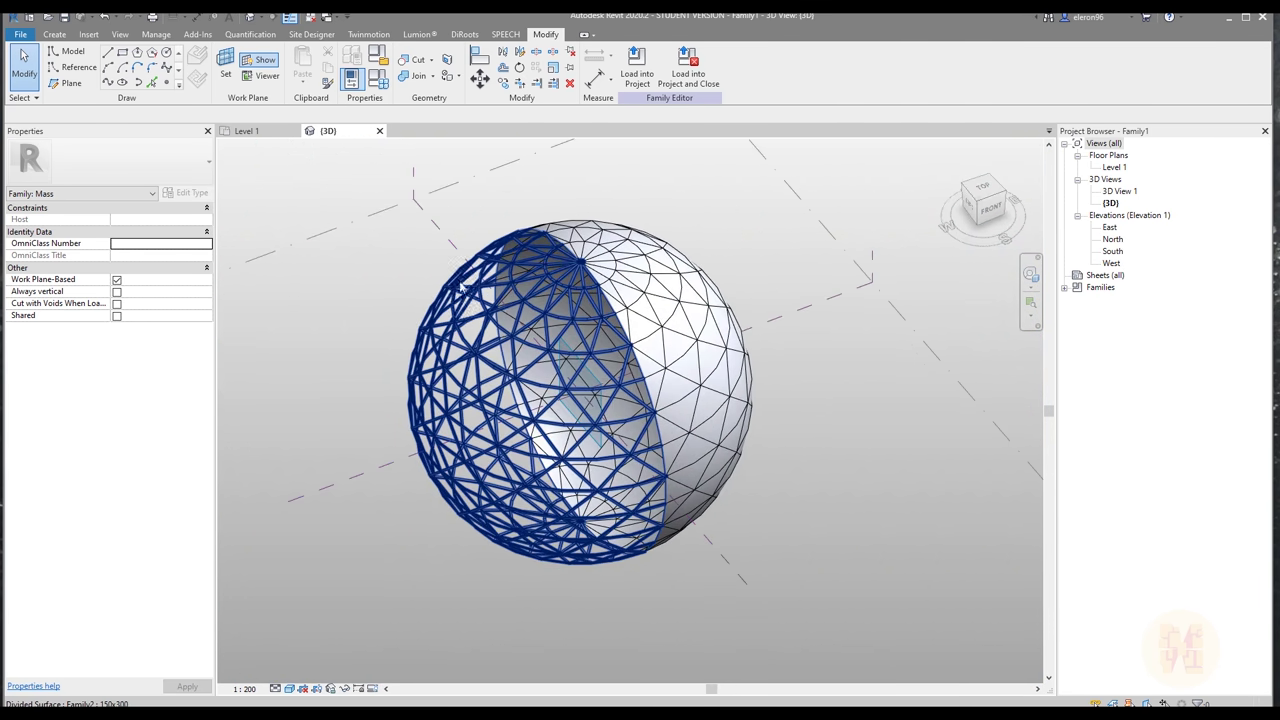
scroll(485, 428, "up", 5)
scroll(520, 470, "up", 2)
scroll(570, 502, "down", 8)
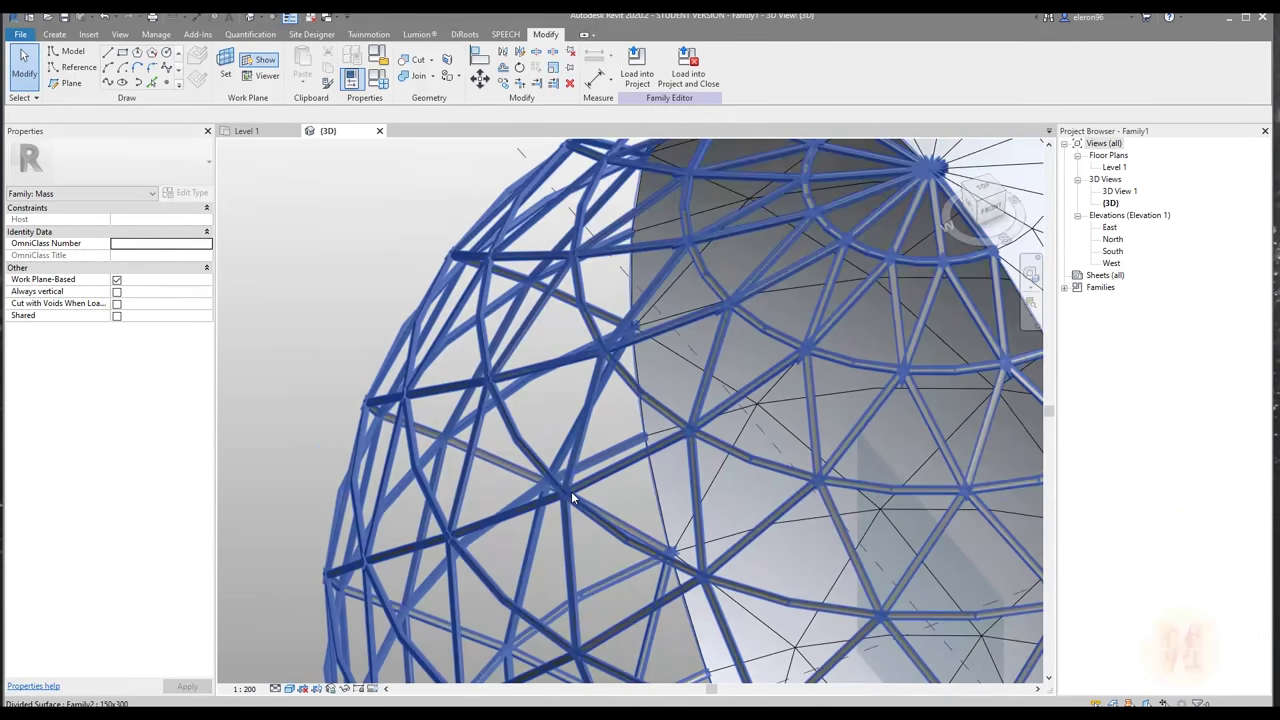
middle_click_drag(580, 500, 608, 430, "shift")
scroll(771, 507, "down", 8)
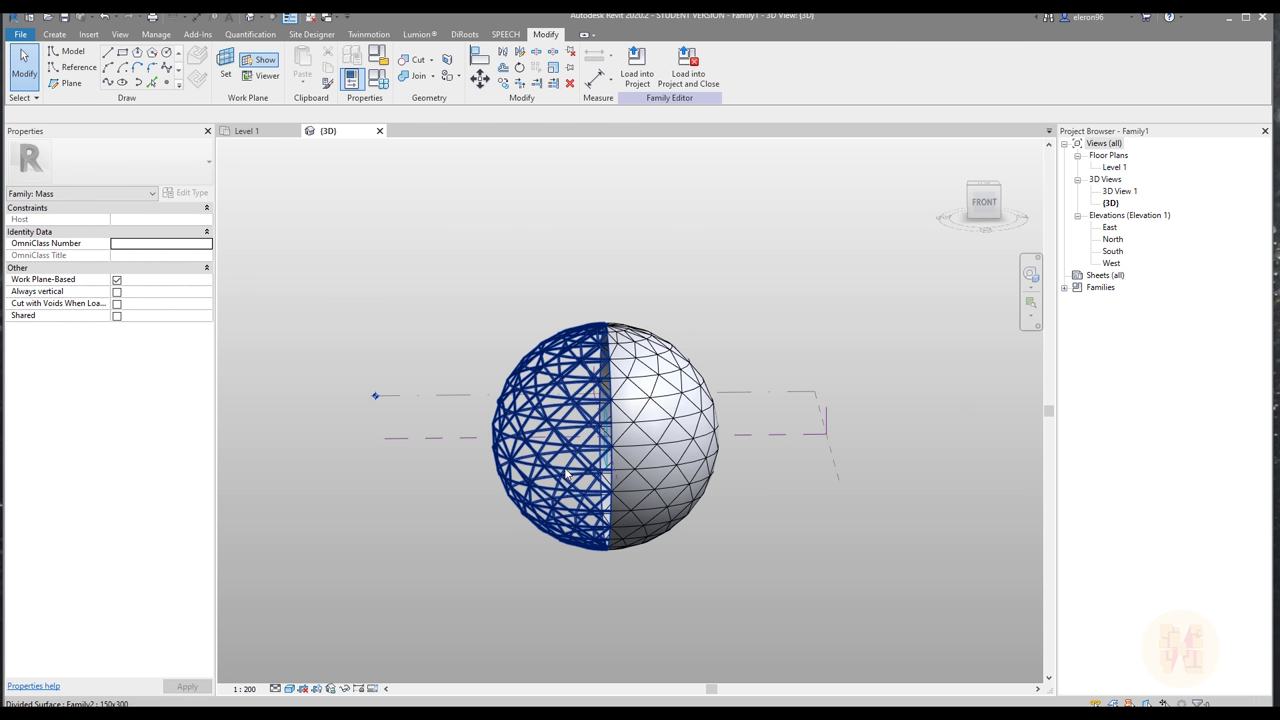
- Apply the Family2 (150x300) panel to the divided surface on the sphere's remaining half
mouse_move(676, 522)
middle_mouse_down("shift")
mouse_move(740, 520)
mouse_move(668, 517)
middle_mouse_up("shift")
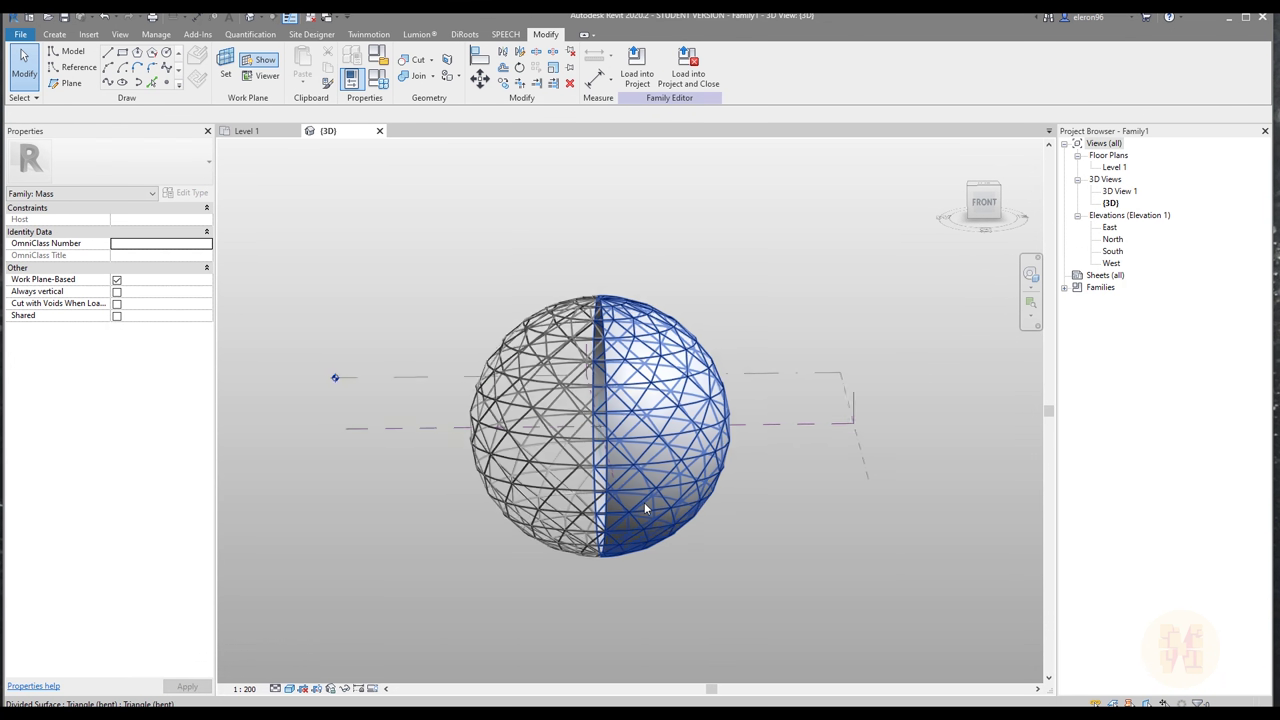
scroll(640, 503, "up", 3)
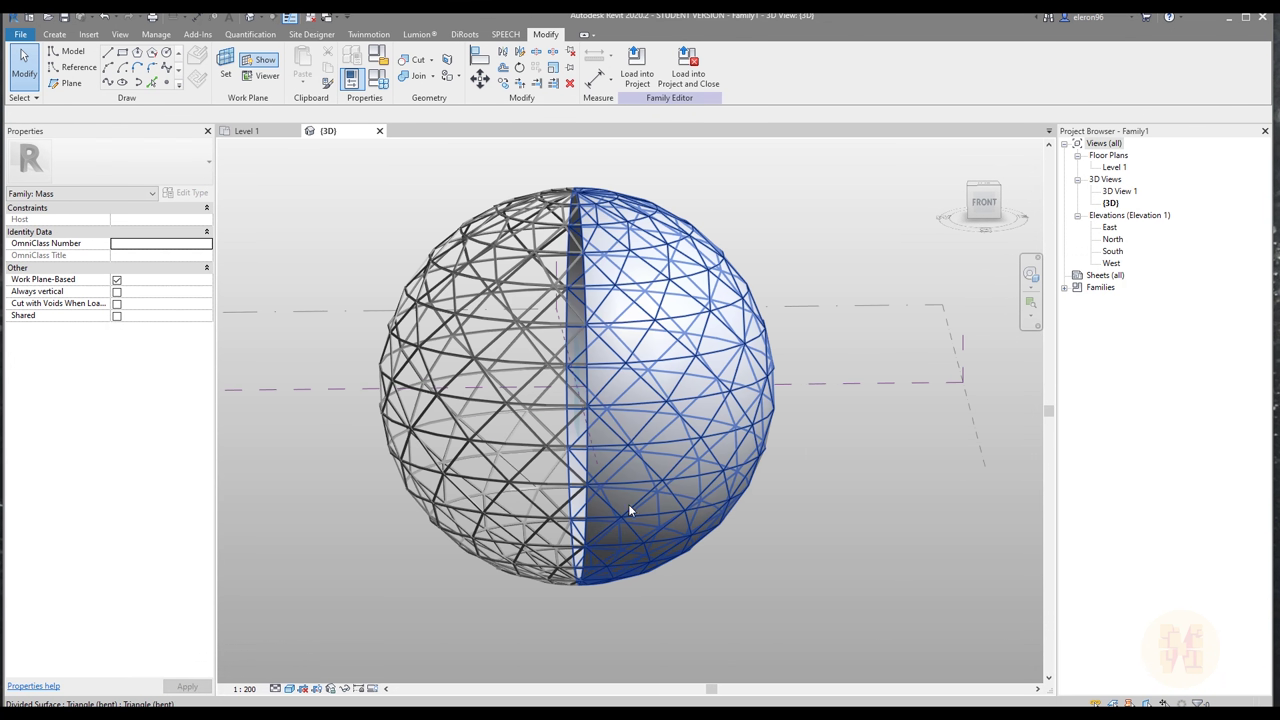
left_click(689, 412)
left_click(90, 161)
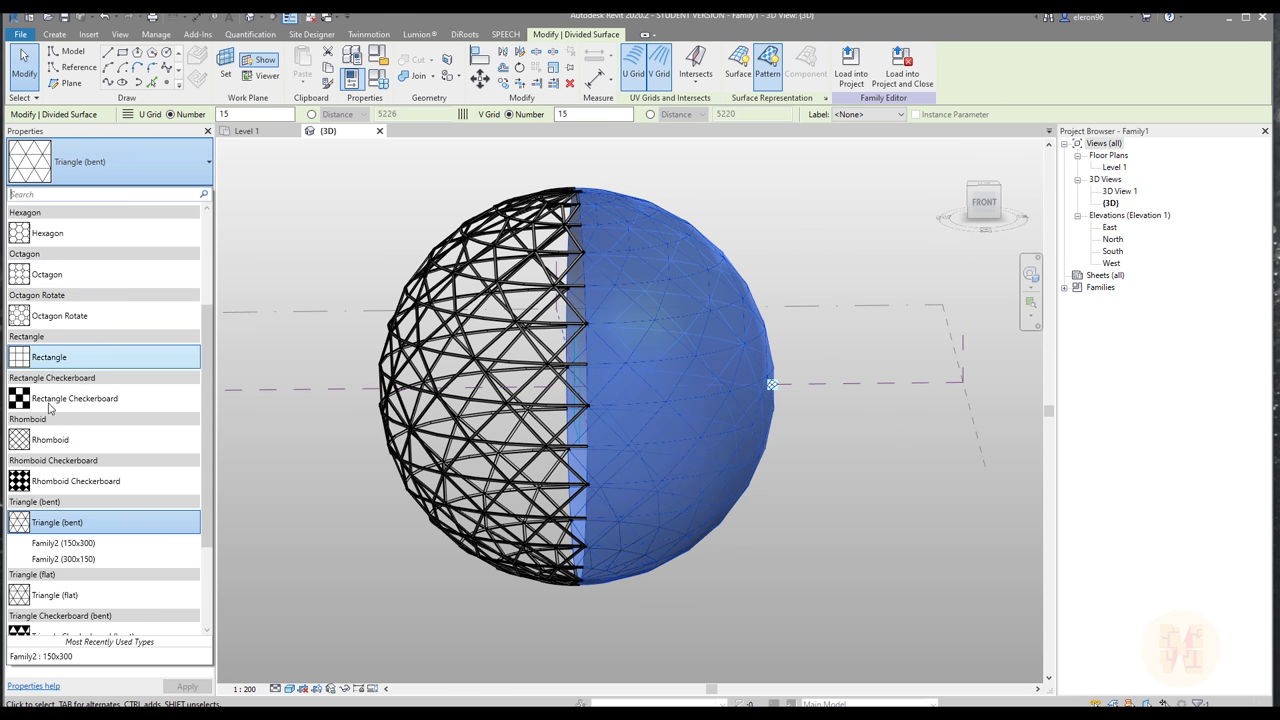
left_click(77, 542)
left_click(500, 635)
middle_click_drag(500, 630, 574, 597, "shift")
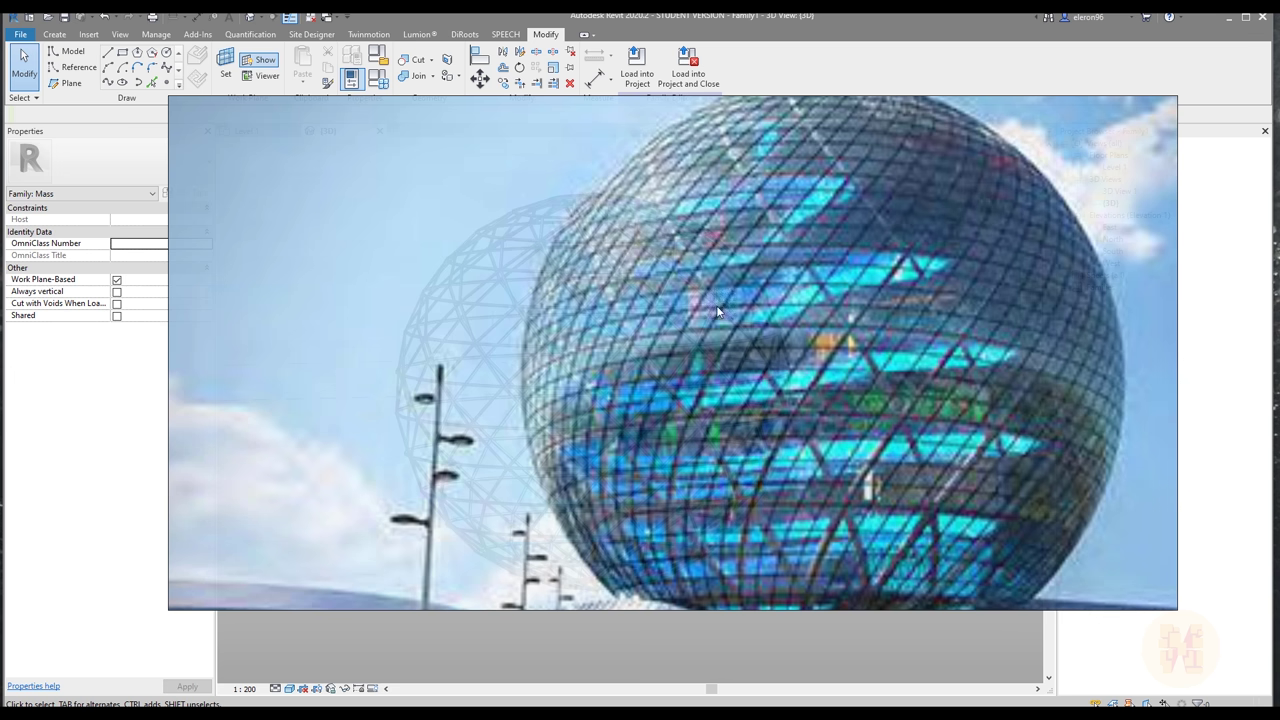
left_click(1200, 202)
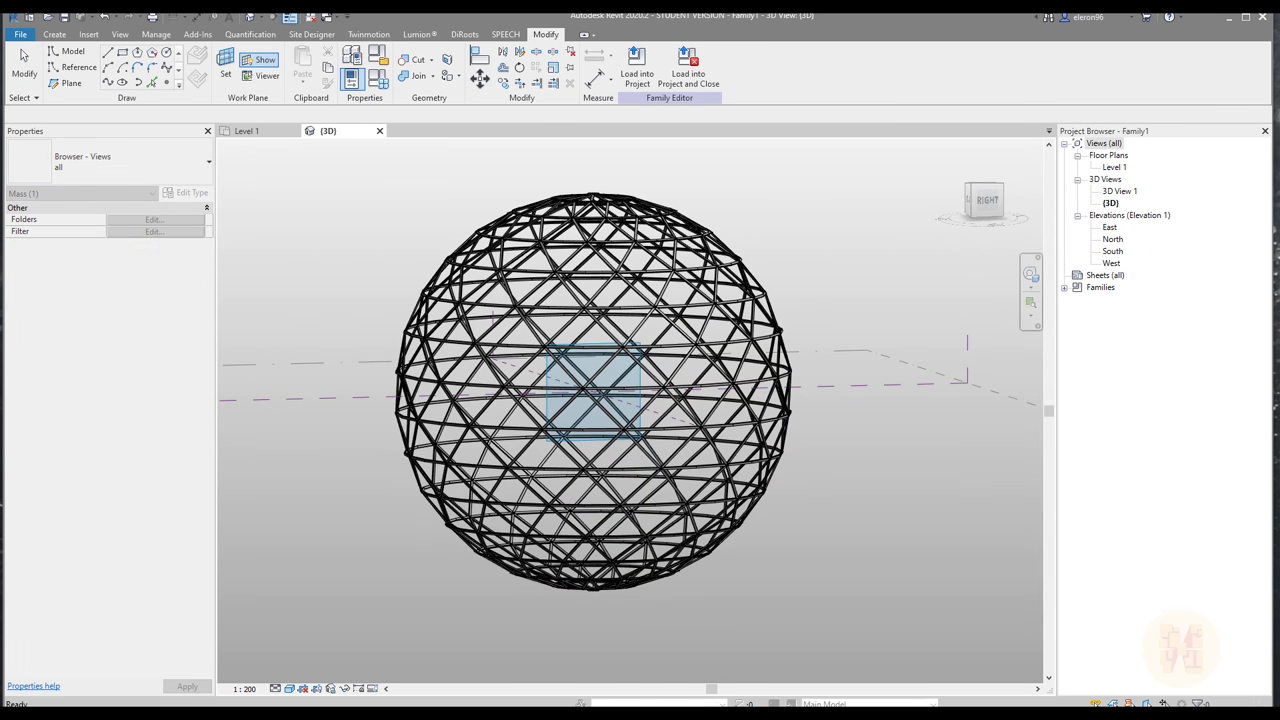
left_click(359, 501)
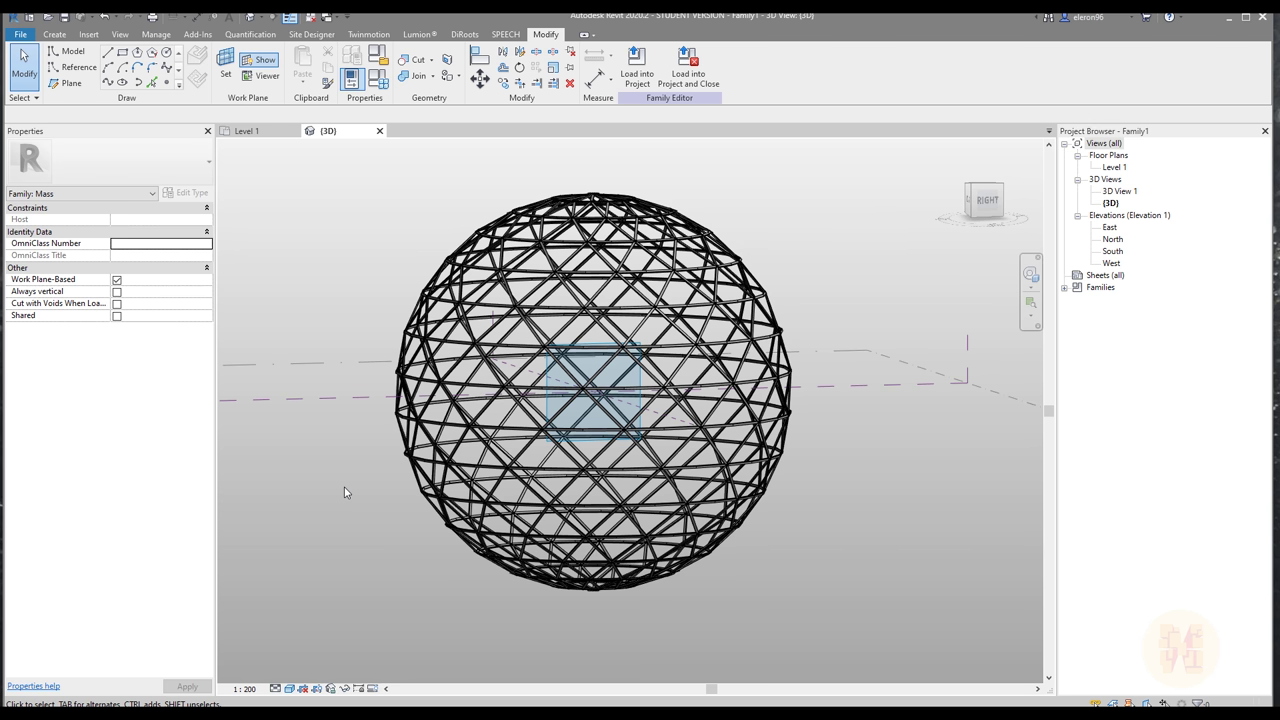
- Orient the 3D view to the Right face and temporarily hide both paneled divided surfaces of the sphere
left_click(988, 201)
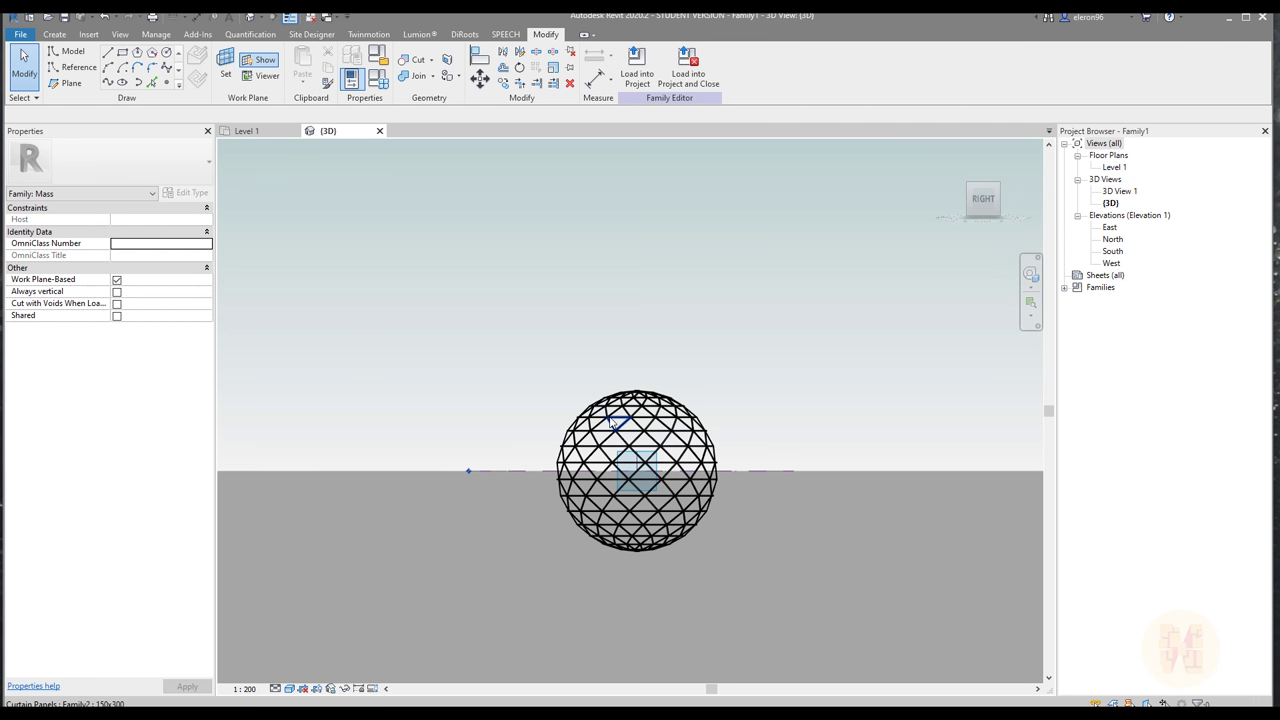
scroll(622, 465, "up", 1)
middle_click_drag(595, 437, 508, 363)
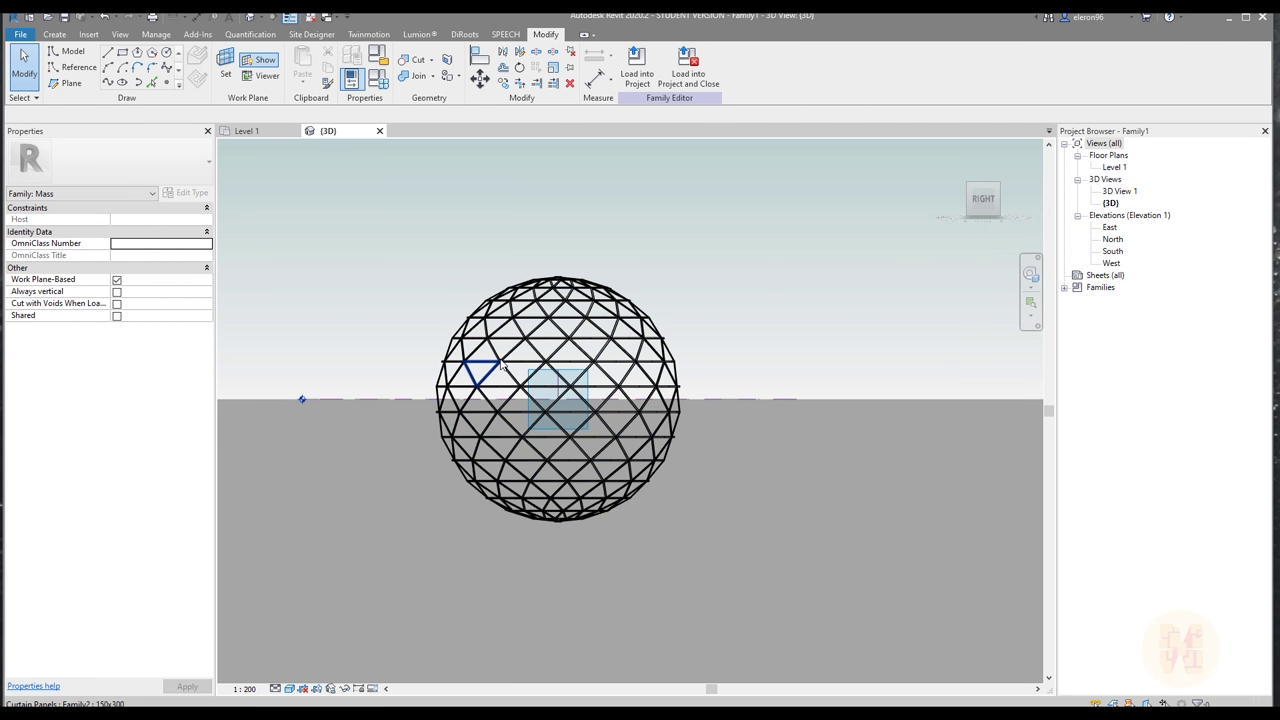
key("Tab")
left_click(507, 371)
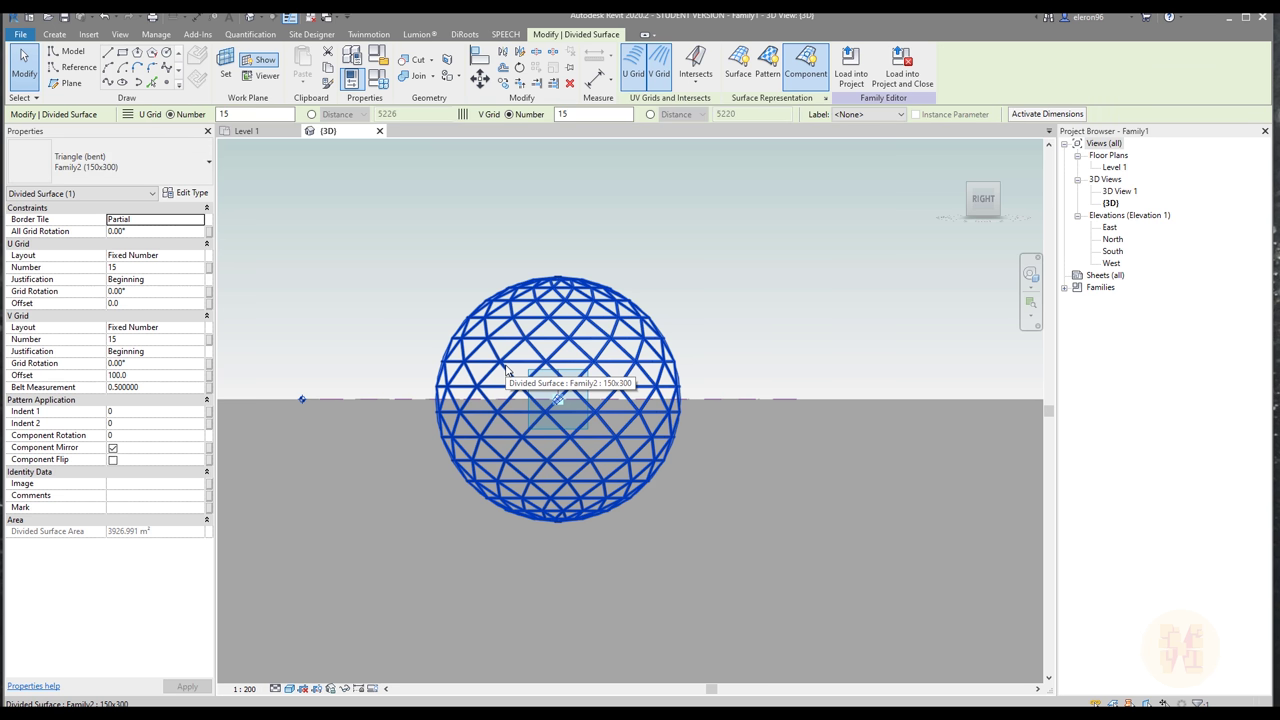
left_click(345, 689)
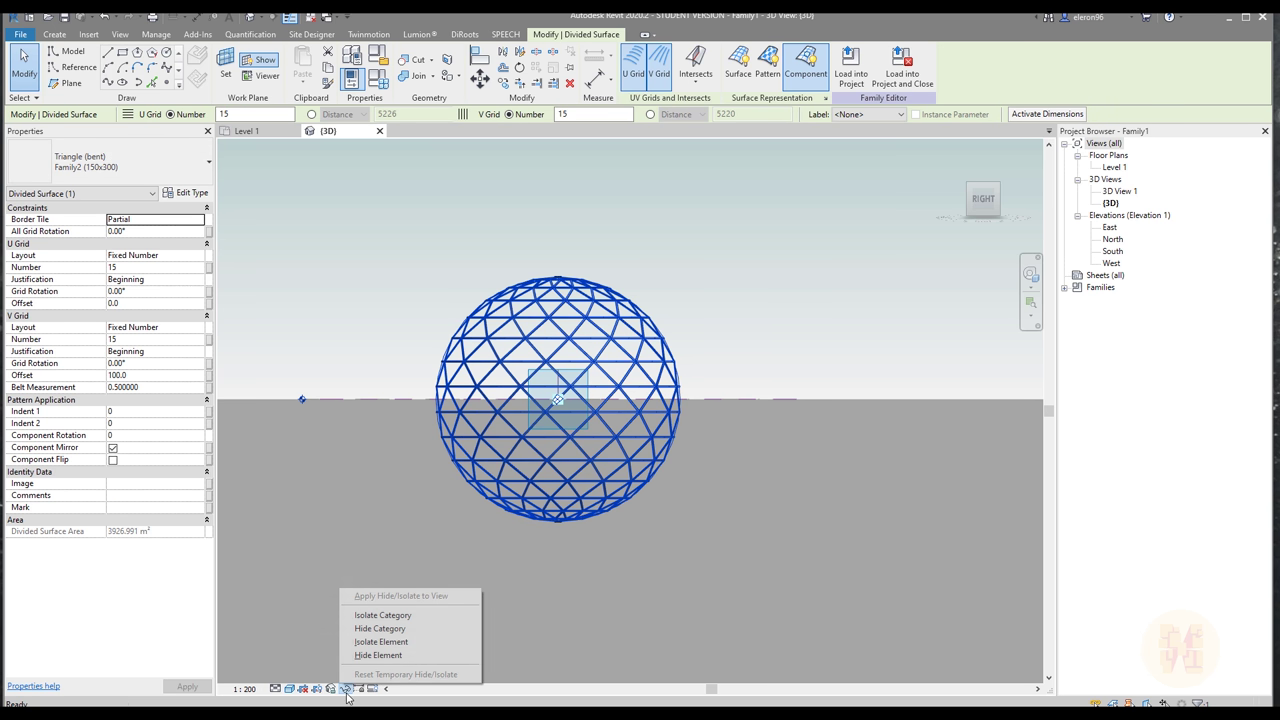
left_click(384, 656)
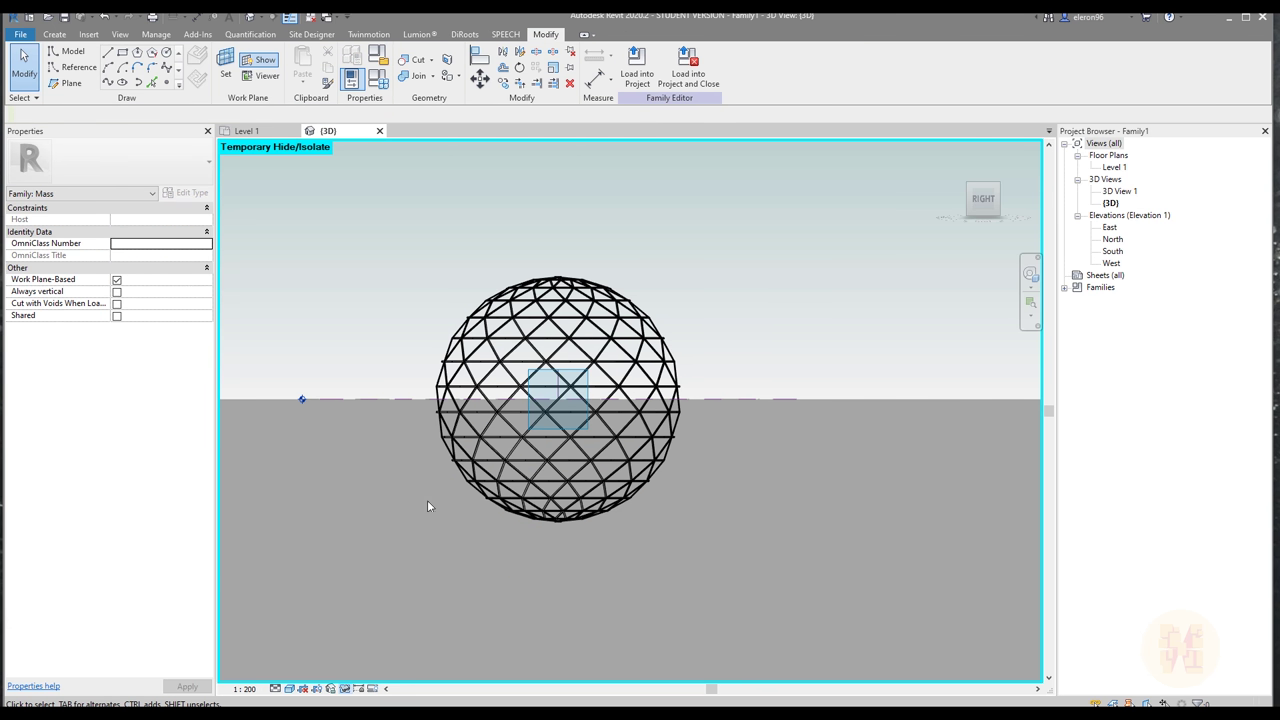
left_click(480, 386)
left_click(345, 689)
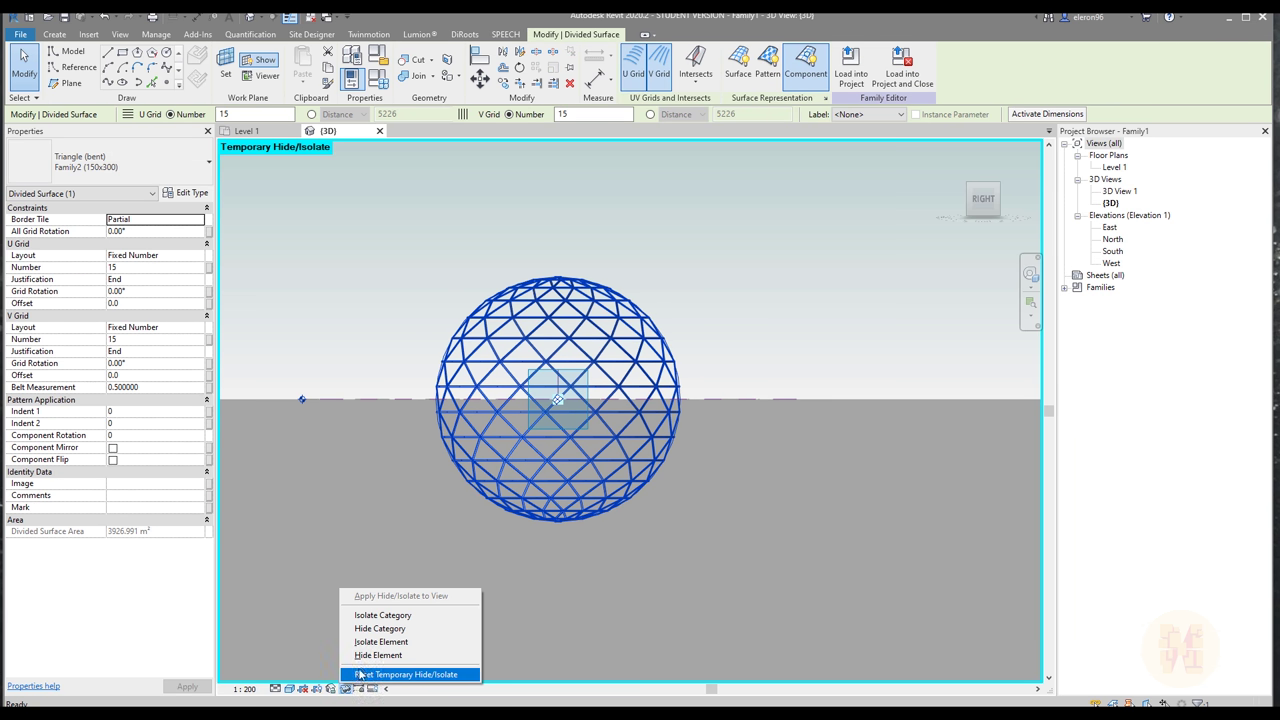
left_click(378, 655)
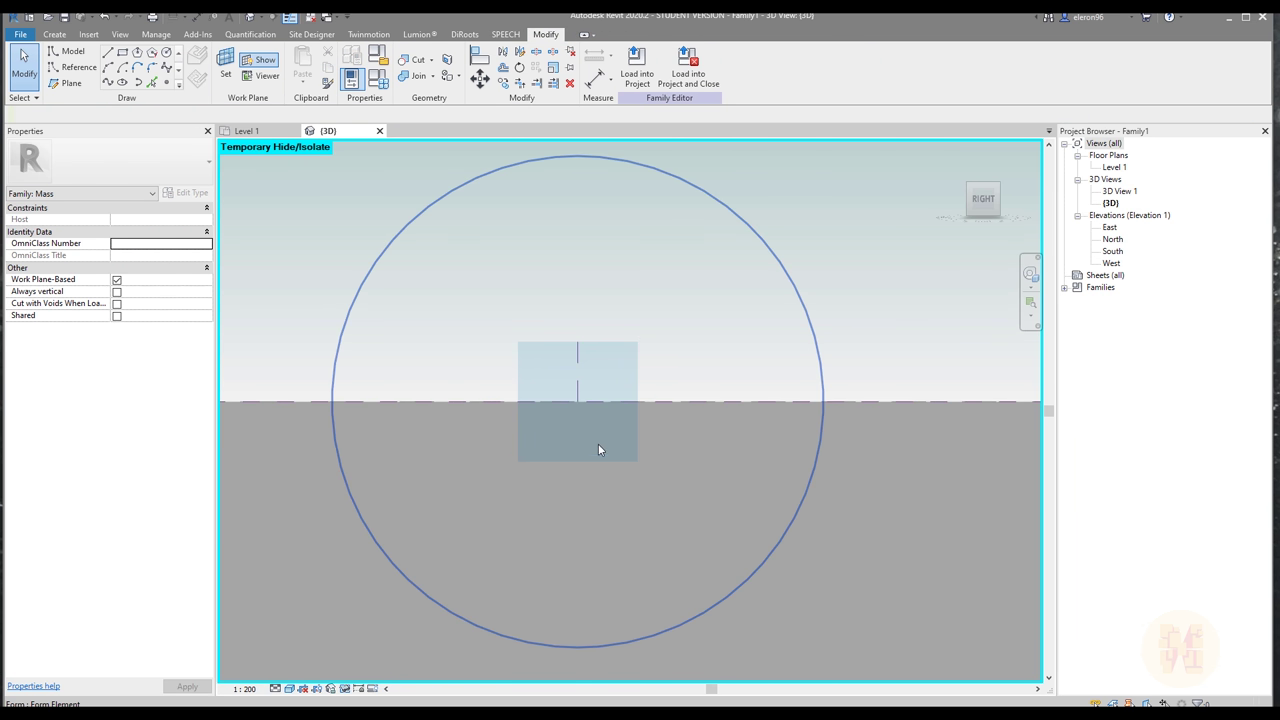
- Sketch a model-line circle with a 25000 radius near the center of the reference point's vertical work plane
left_click(167, 53)
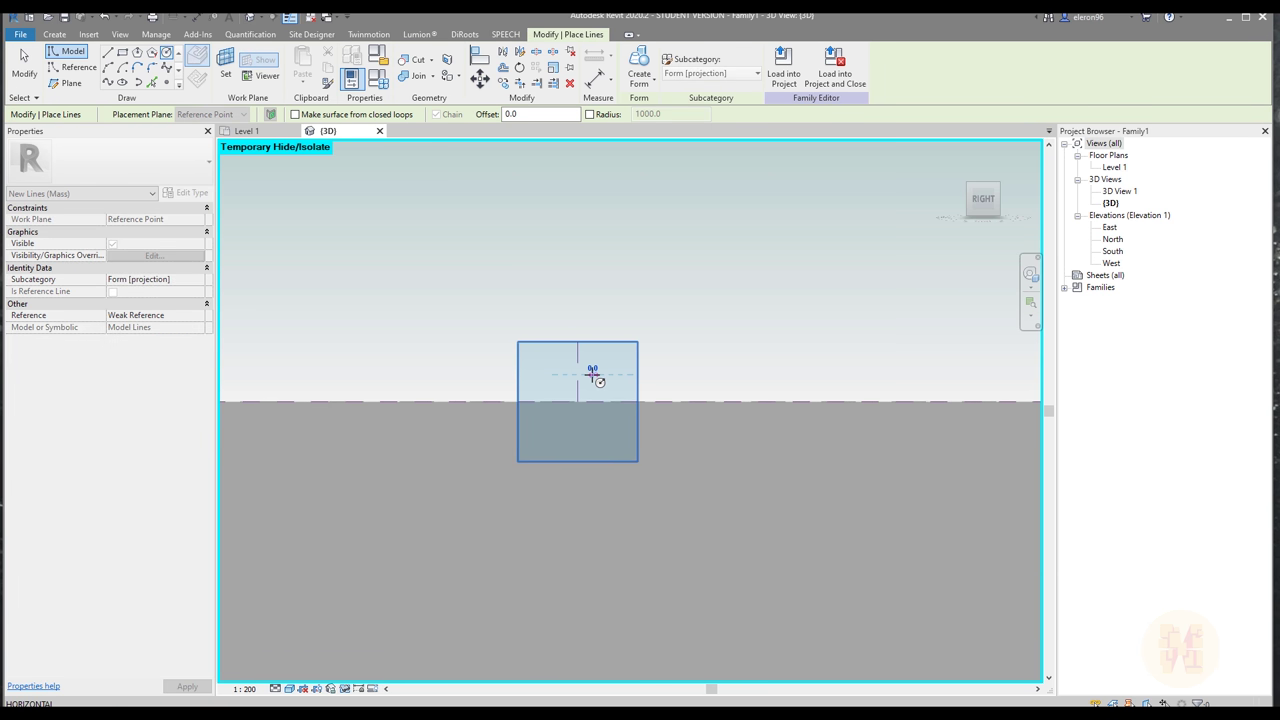
left_click(591, 374)
scroll(591, 374, "down", 2)
type("25")
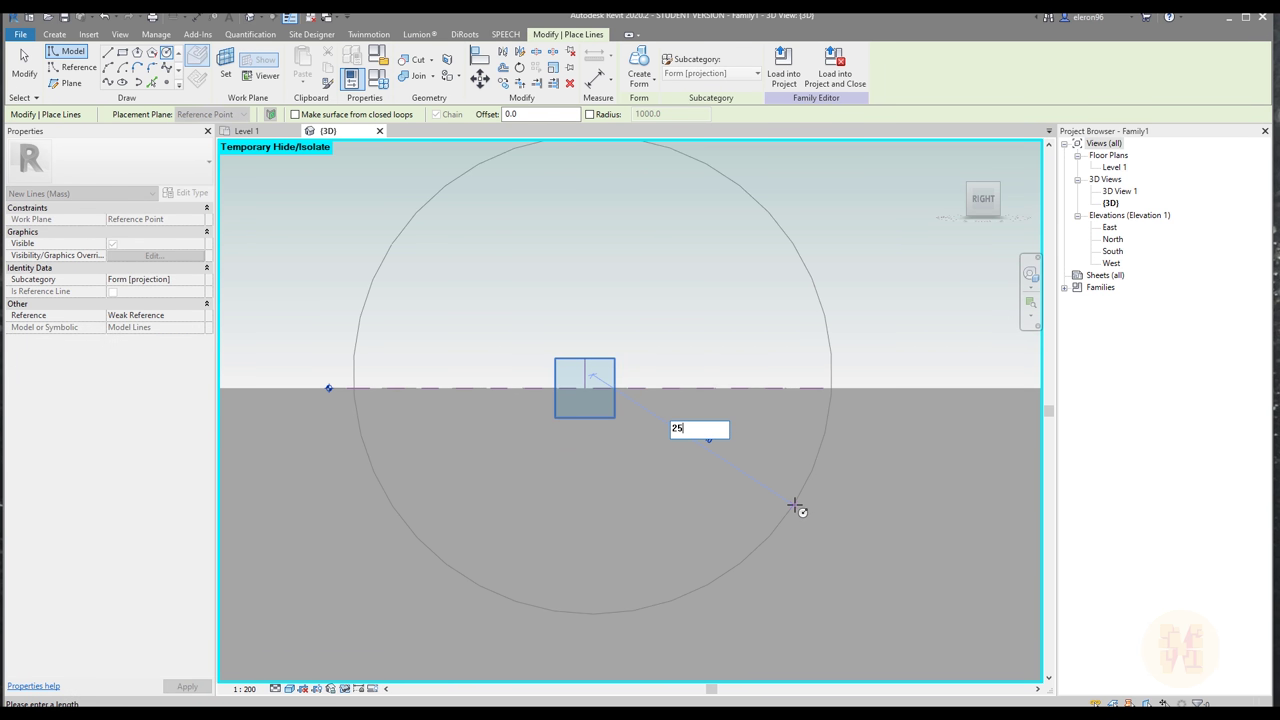
type("000")
key("Return")
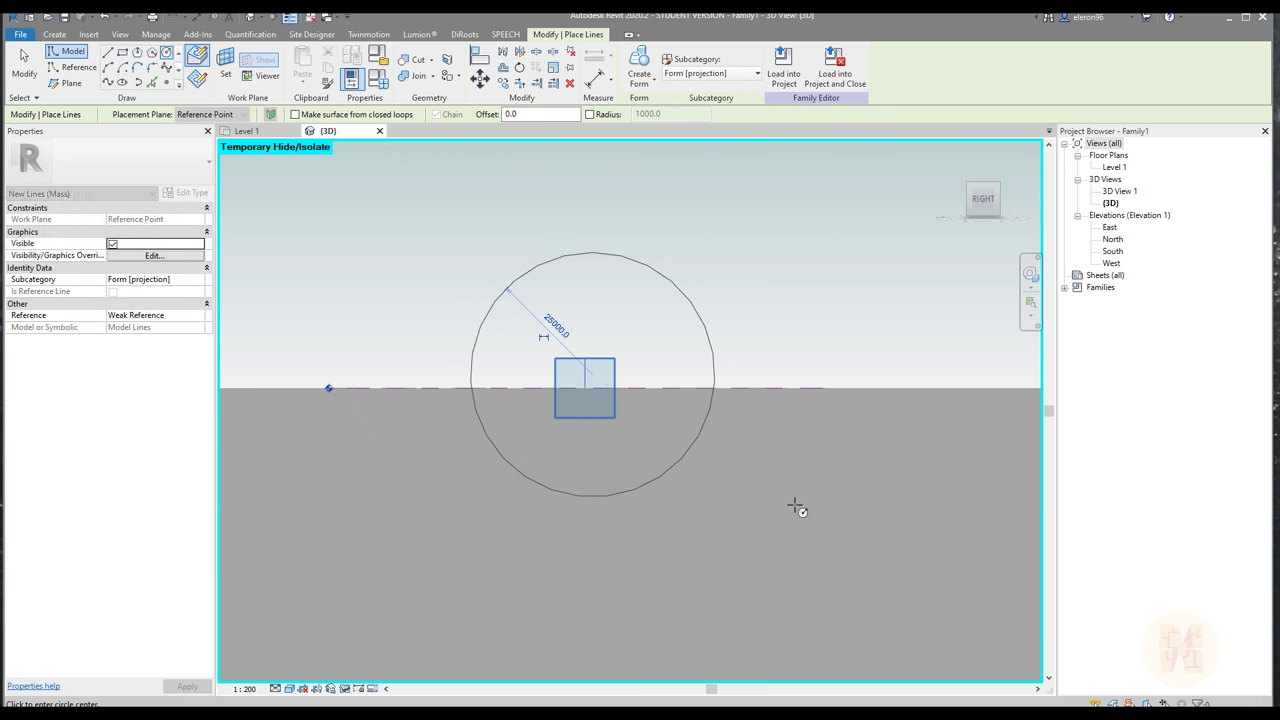
key("Escape")
left_click(646, 272)
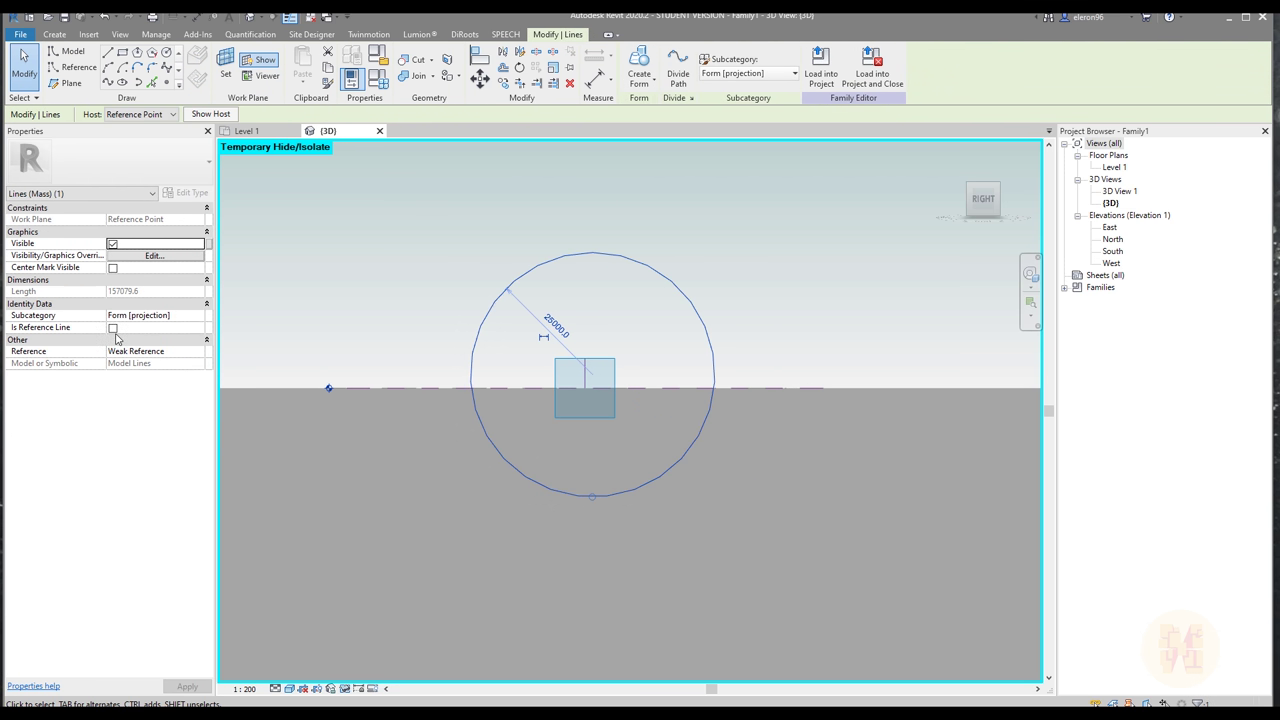
left_click(457, 342)
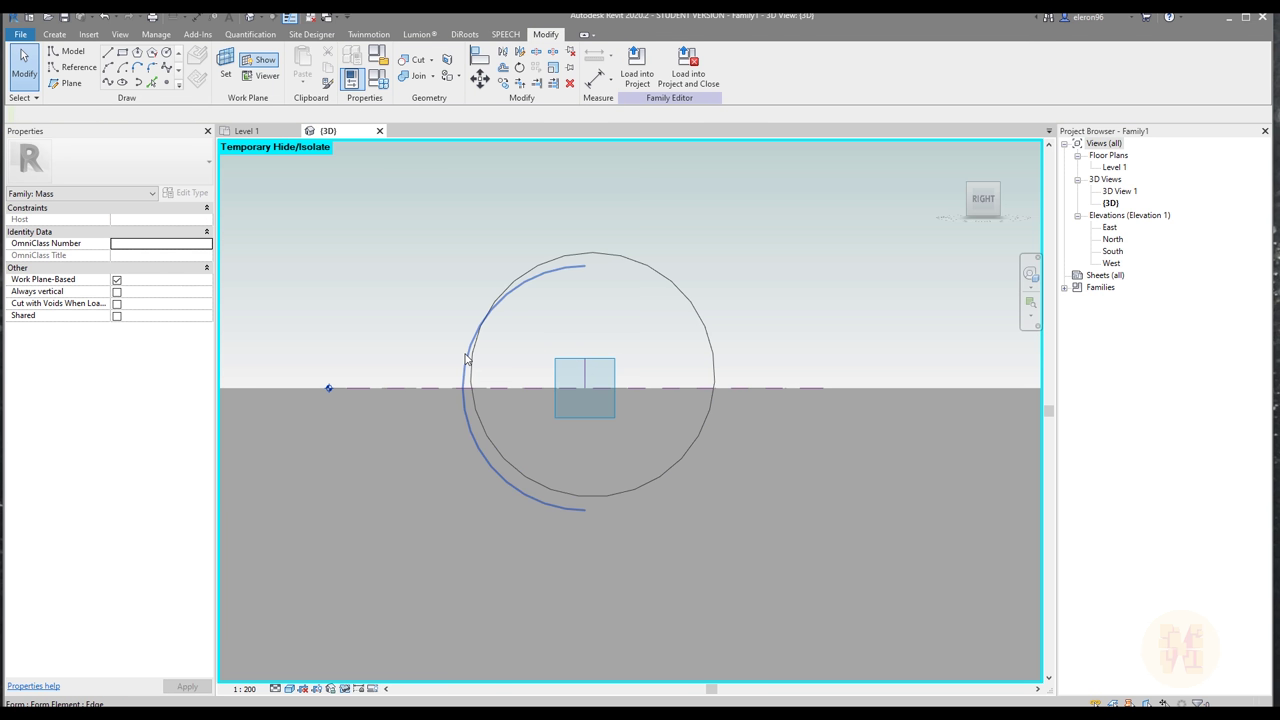
- Temporarily hide the original sphere form that overlaps the new circle
left_click(465, 357)
key("Tab")
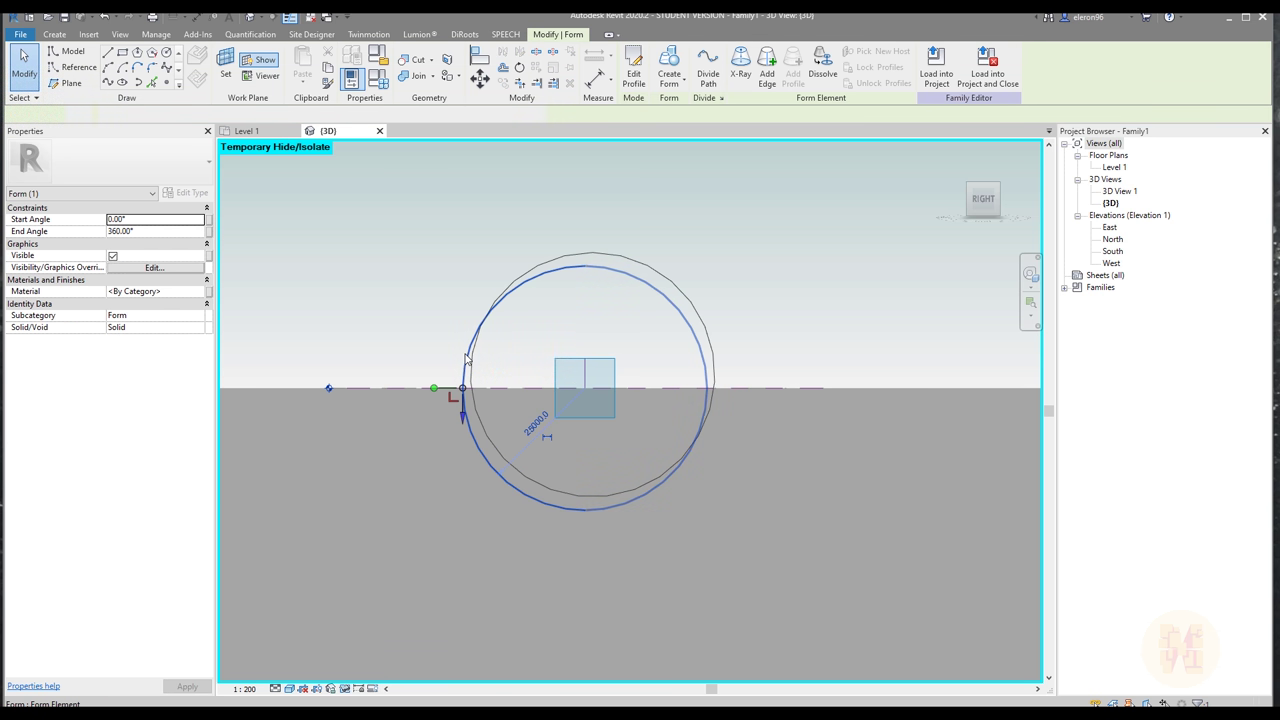
left_click(466, 358)
left_click(358, 688)
left_click(366, 658)
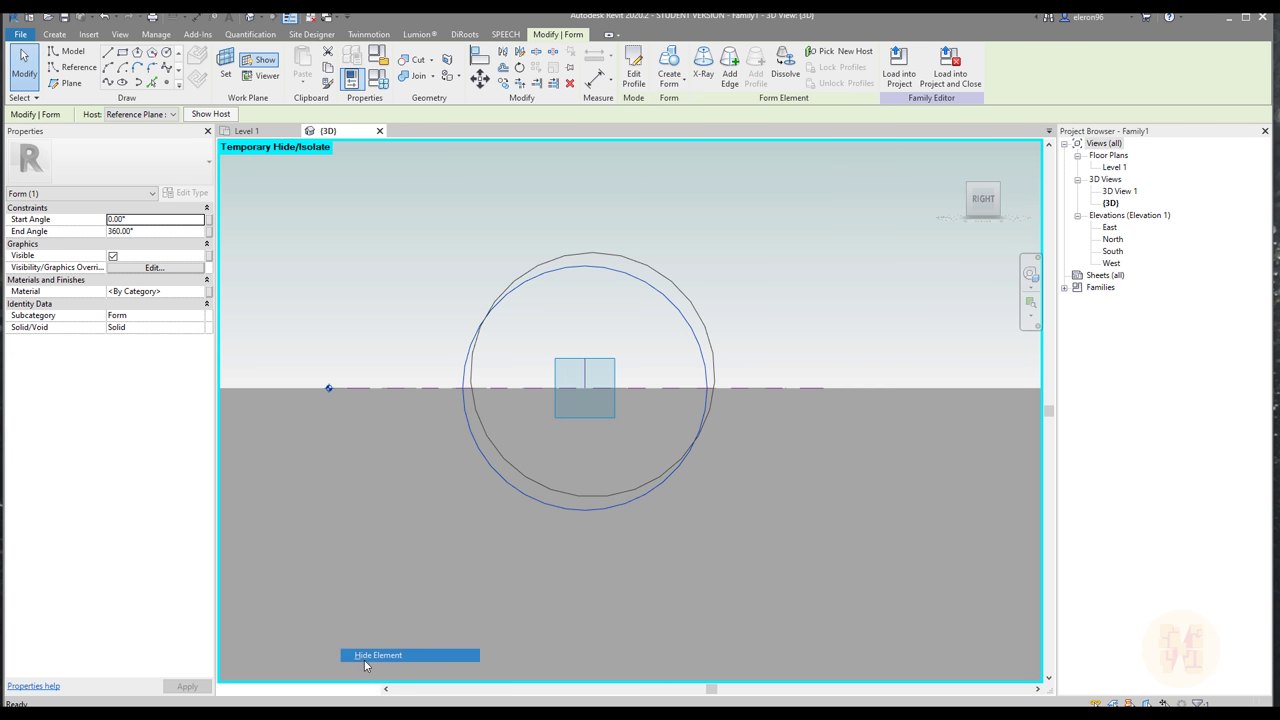
- Turn on the center mark for the 25000-radius circle
left_click(509, 294)
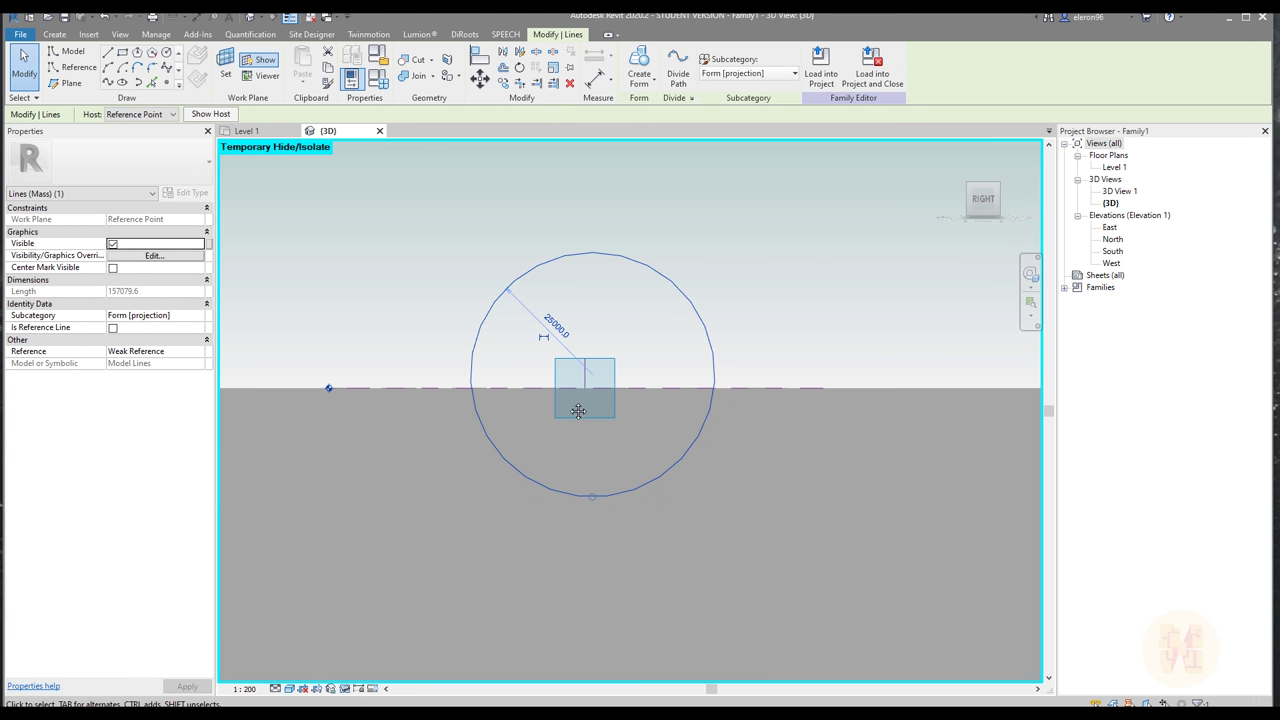
middle_click_drag(578, 411, 553, 397)
scroll(549, 375, "up", 2)
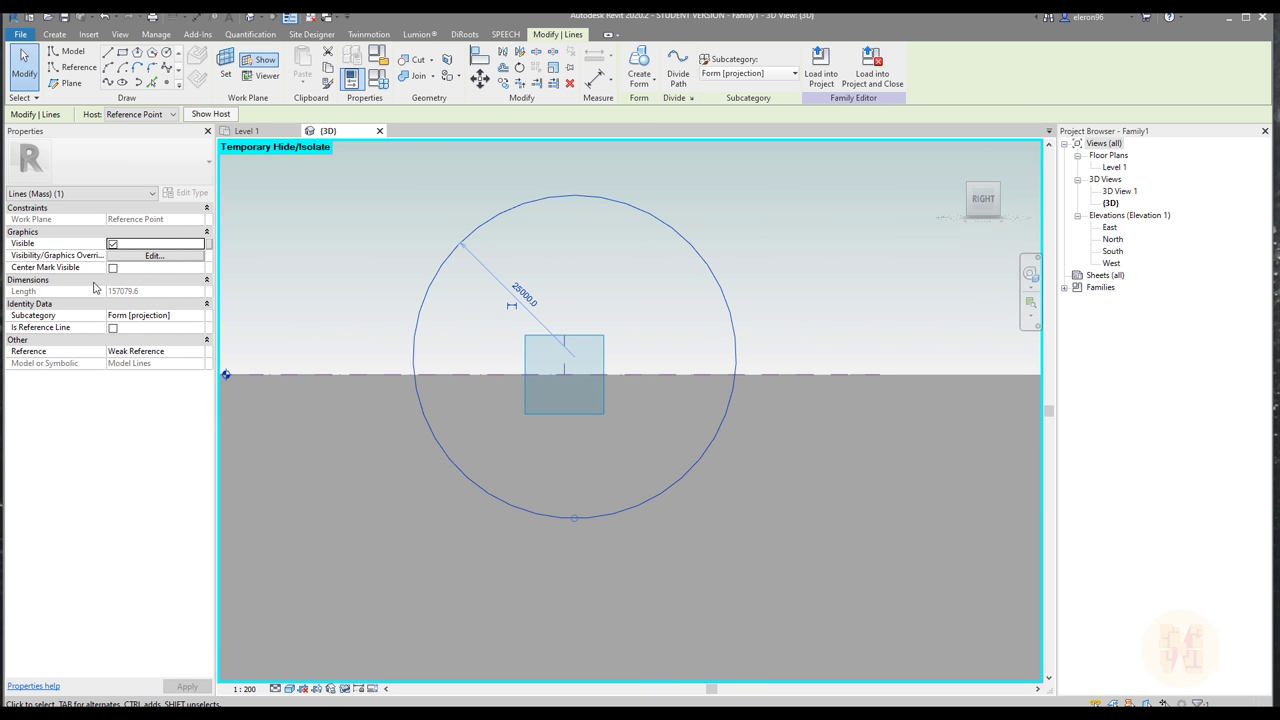
left_click(112, 268)
left_click(572, 332)
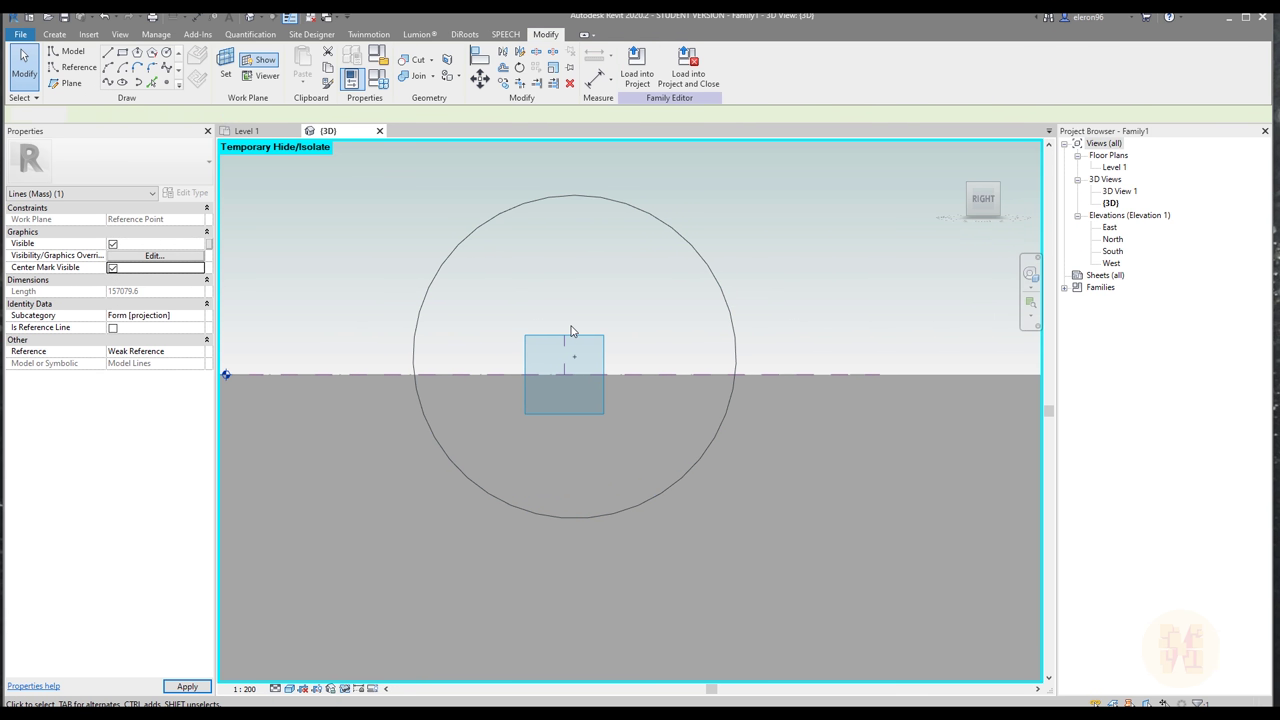
key("a")
key("l")
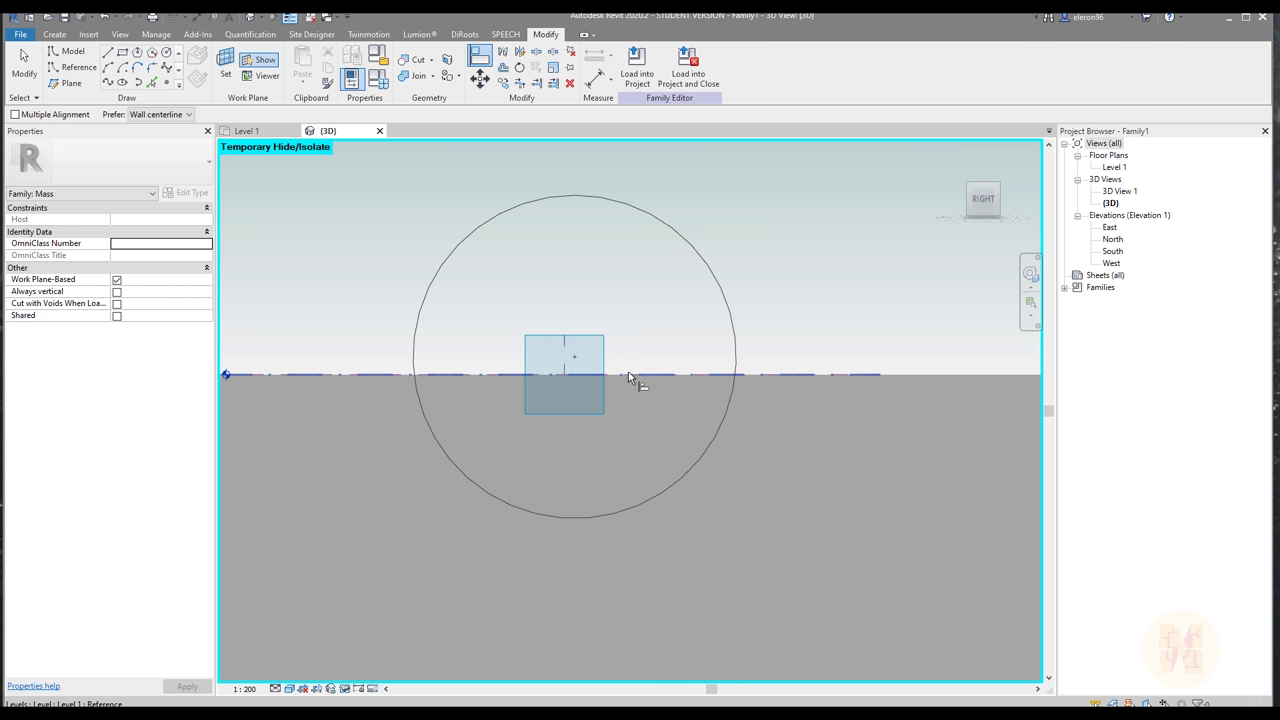
key("Escape")
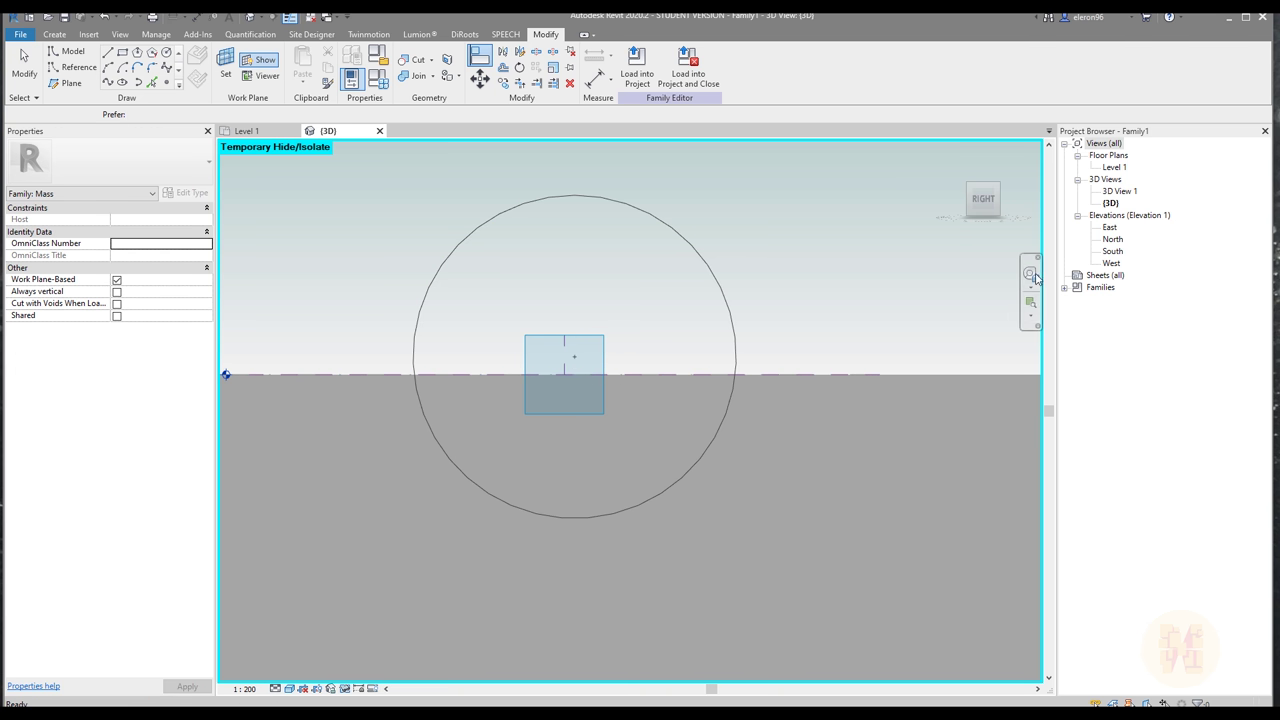
- In the East elevation, align the circle's center to the Level 1 line and the vertical reference plane
double_click(1110, 229)
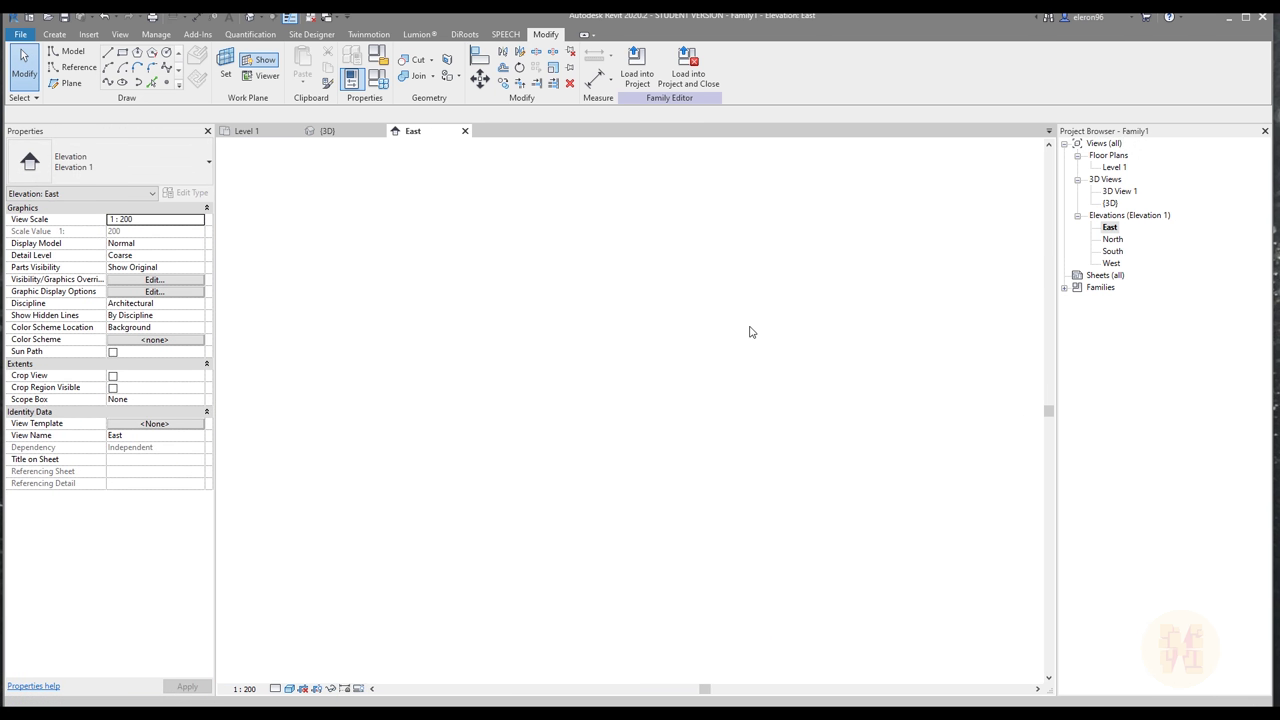
key("a")
key("l")
scroll(829, 534, "up", 3)
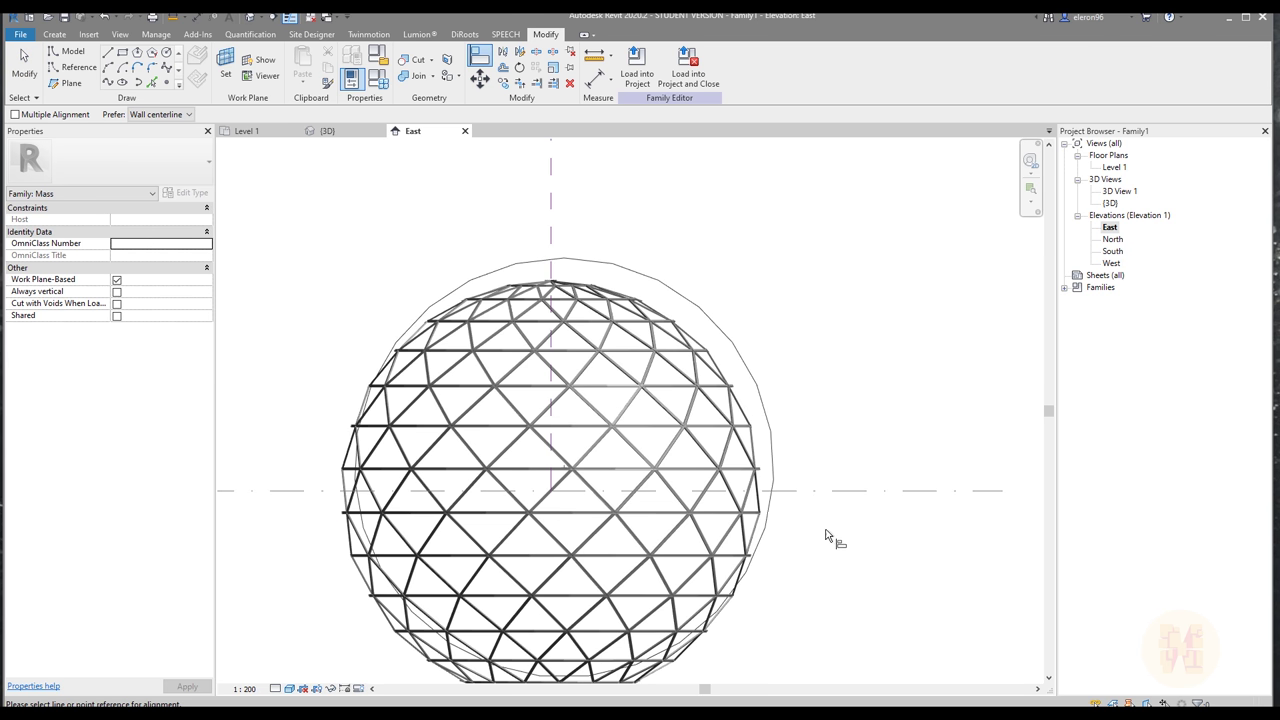
left_click(565, 472)
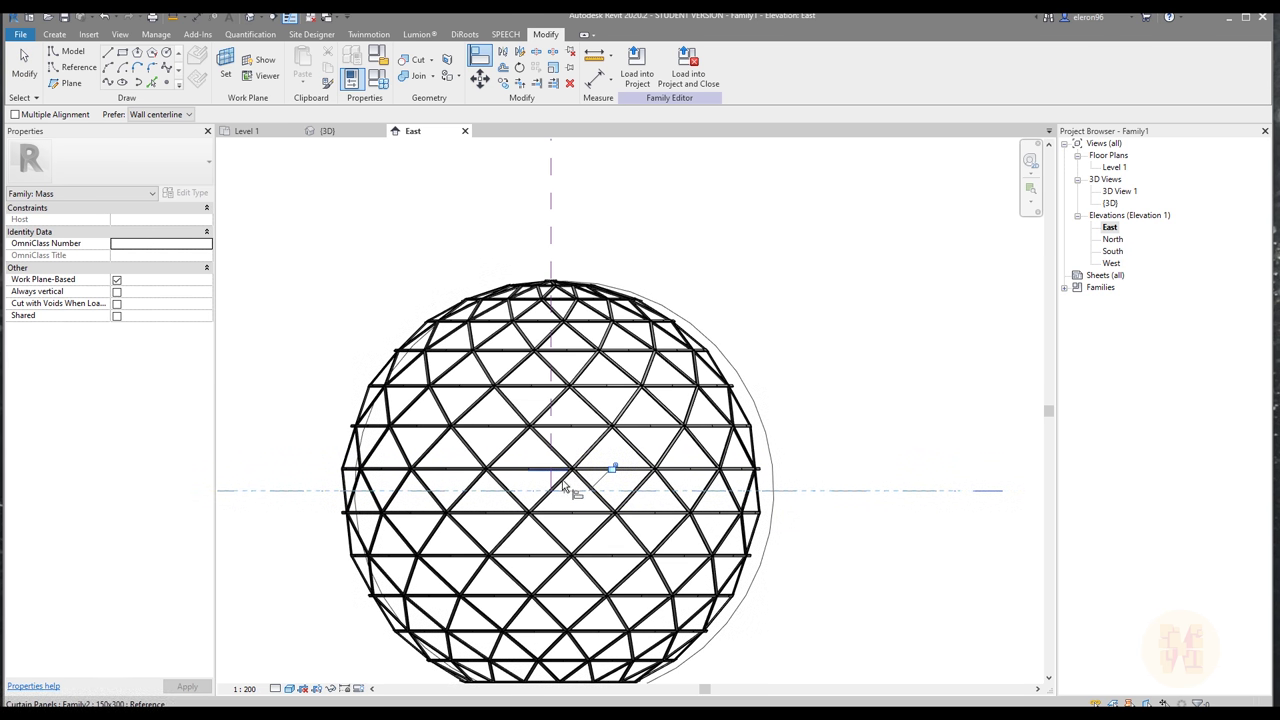
left_click(551, 373)
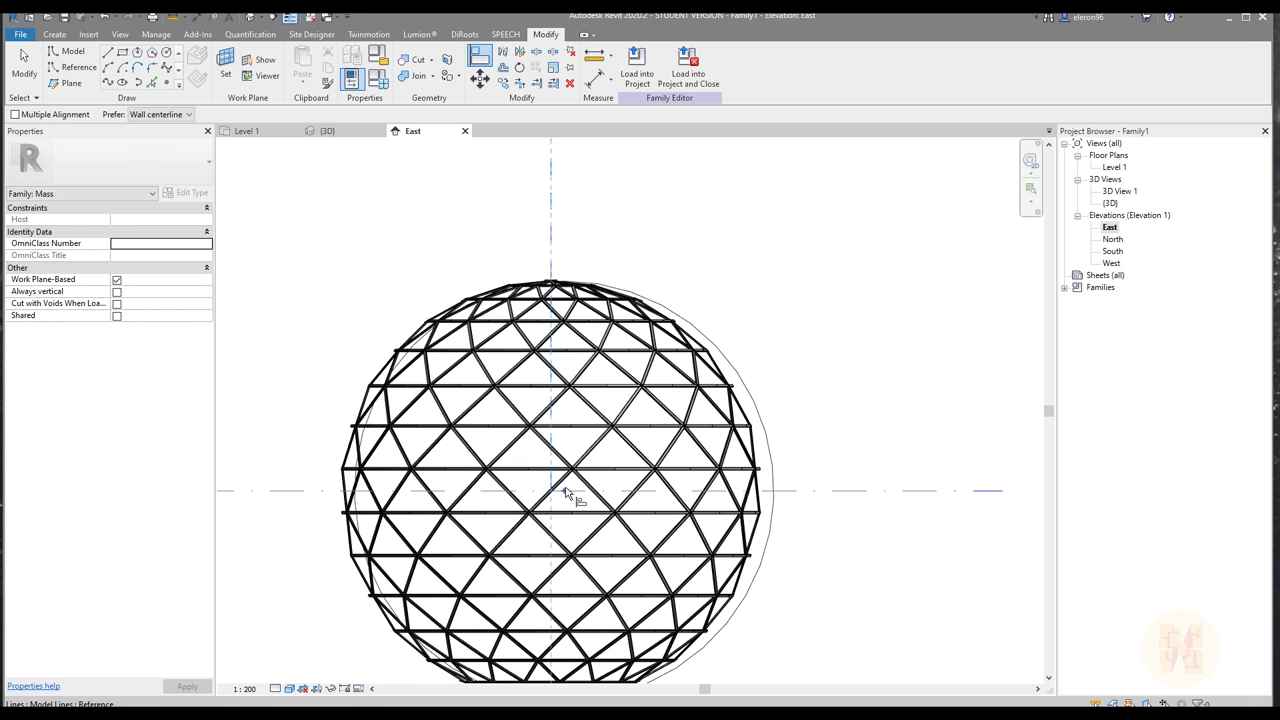
left_click(563, 488)
key("Escape")
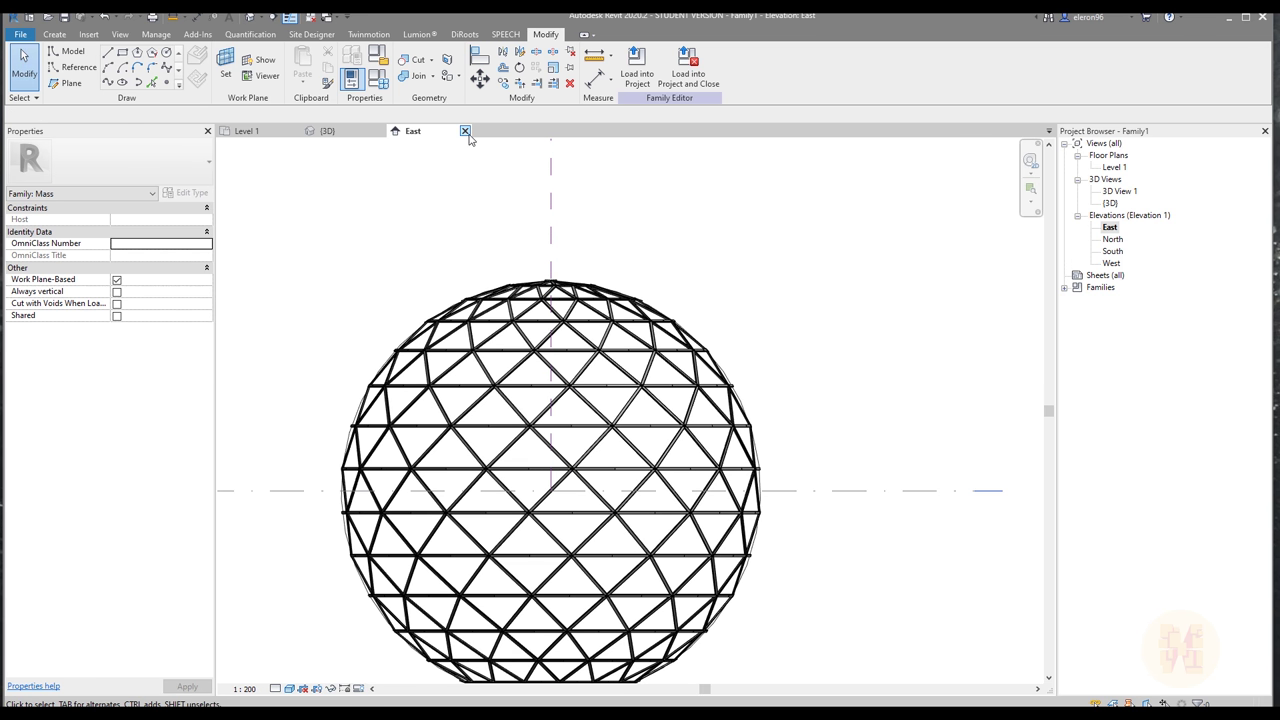
- Return to the 3D view and create a solid sphere form from the aligned circle
left_click(465, 131)
middle_click_drag(490, 280, 605, 361, "shift")
left_click(516, 244)
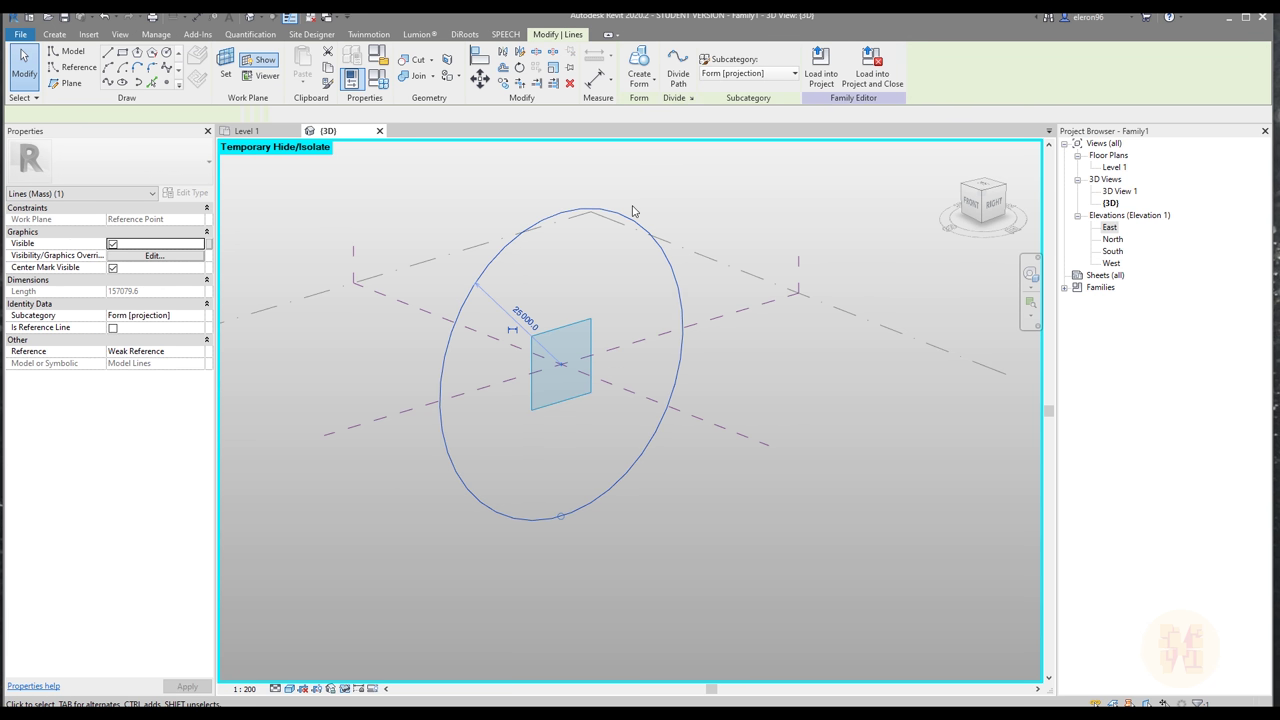
left_click(639, 62)
left_click(292, 664)
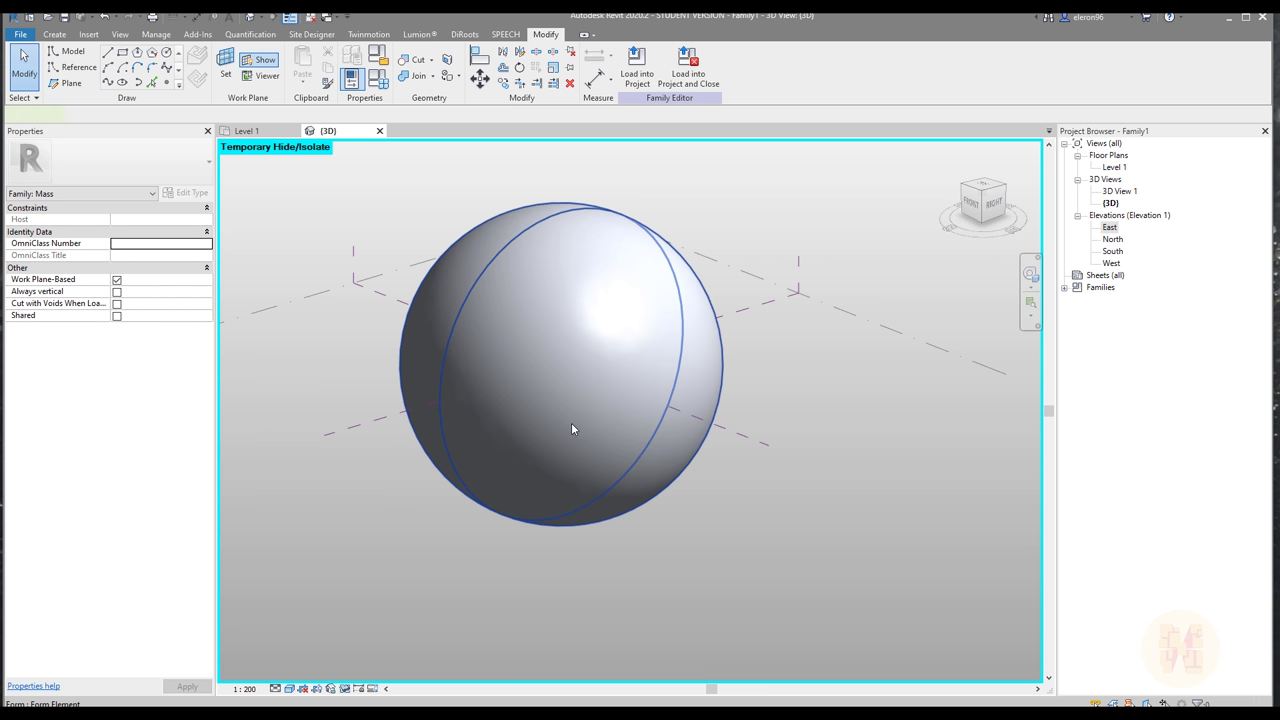
- Open the new sphere's material setting and choose the Interior Floors material
left_click(572, 425)
left_click(201, 293)
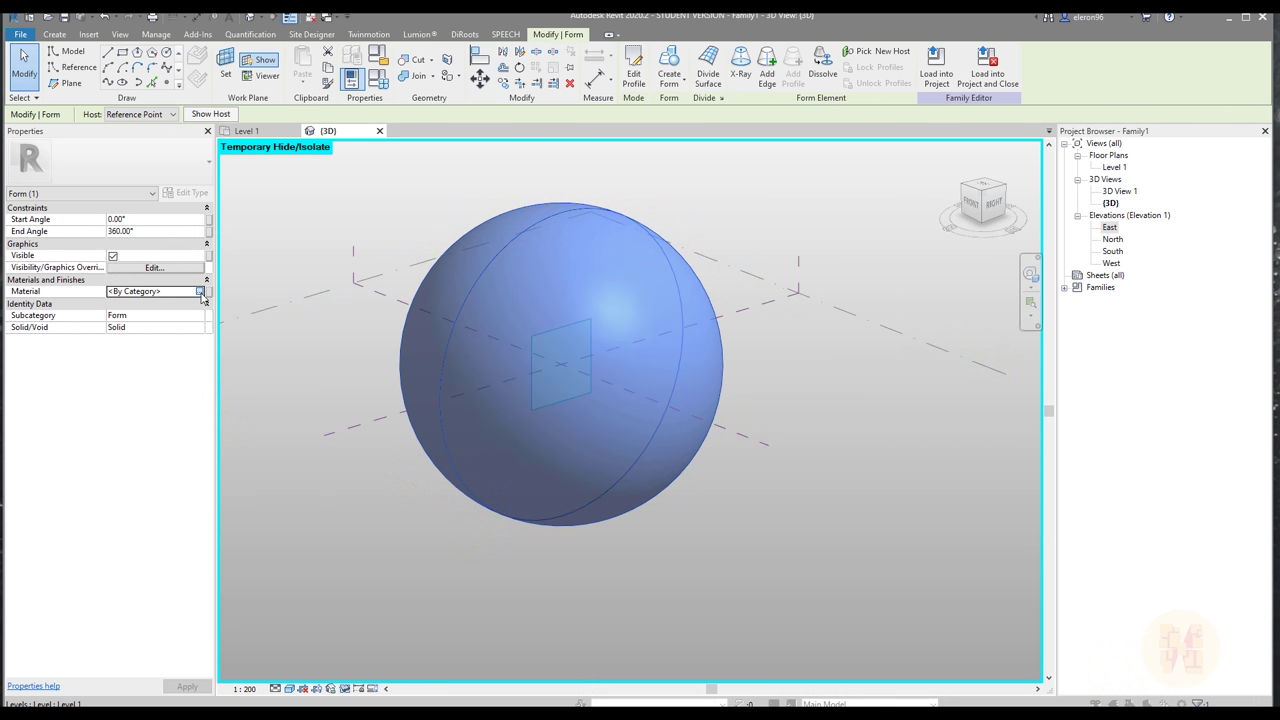
left_click(200, 291)
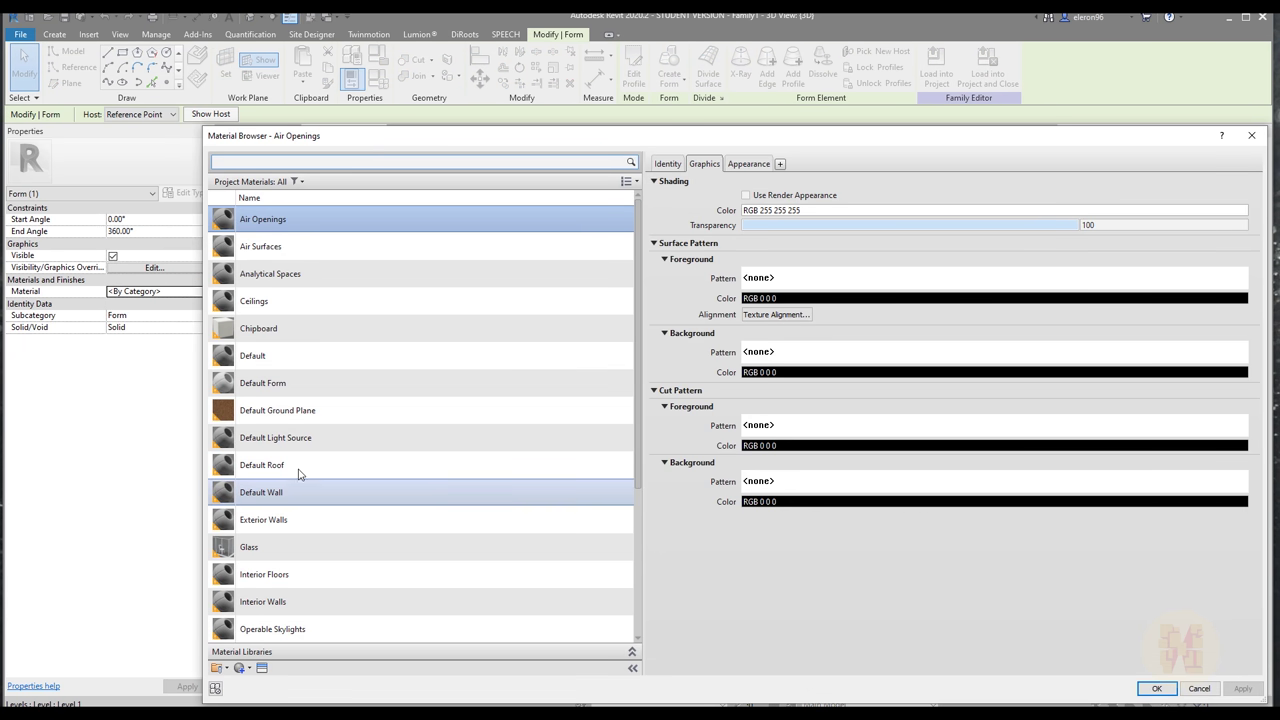
left_click(318, 577)
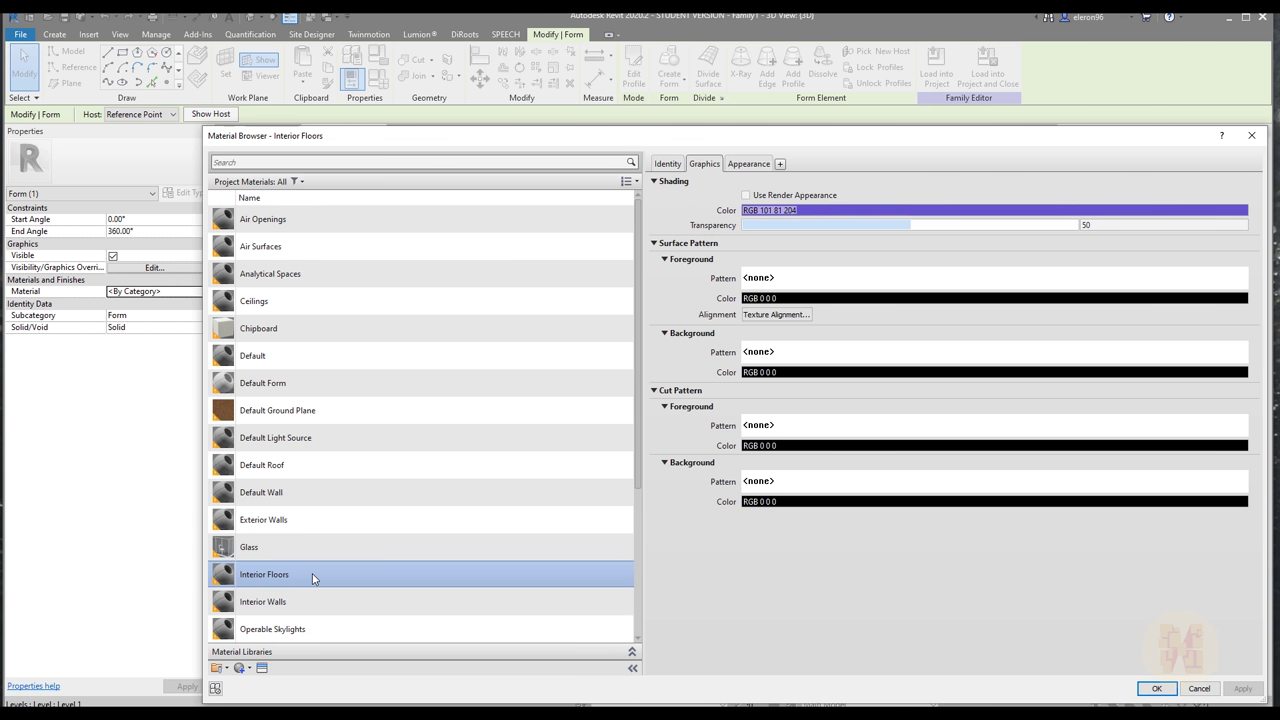
- Set the Interior Floors surface foreground pattern to red Solid fill (RGB 255, 0, 0) and assign the material to the sphere
left_click(779, 278)
left_click(962, 459)
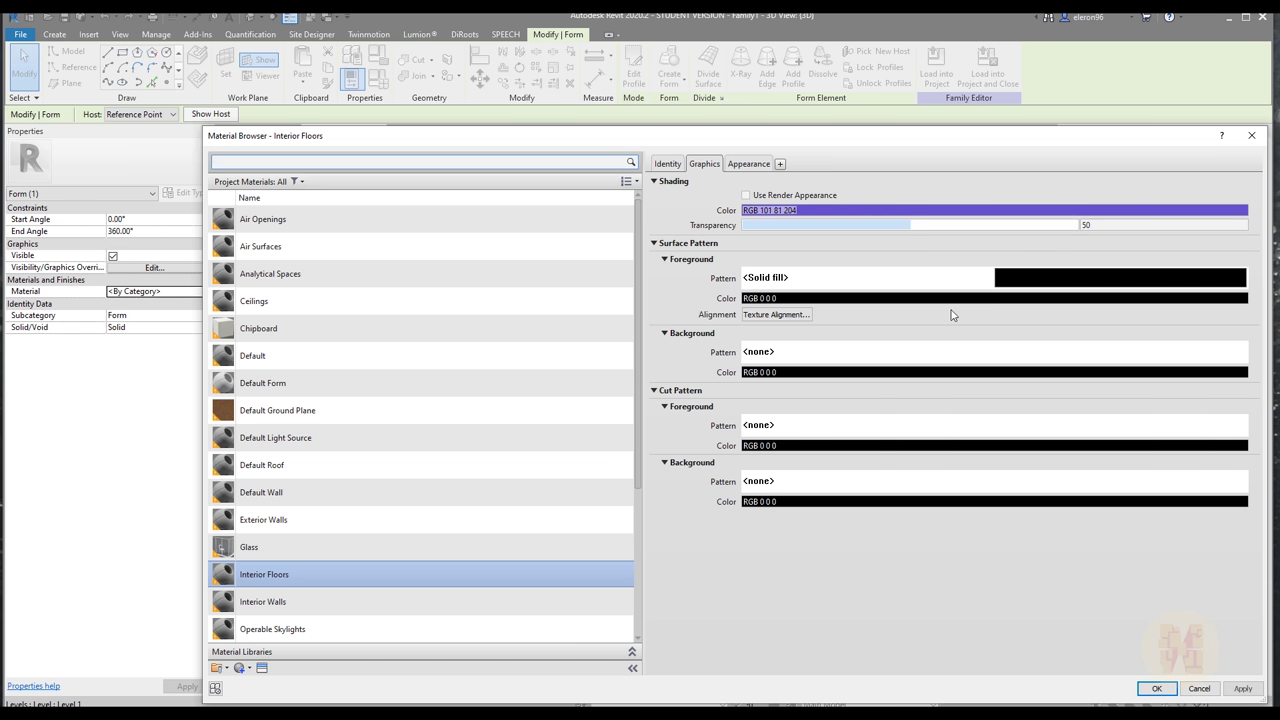
left_click(1032, 286)
left_click(1058, 184)
left_click(990, 298)
left_click(596, 338)
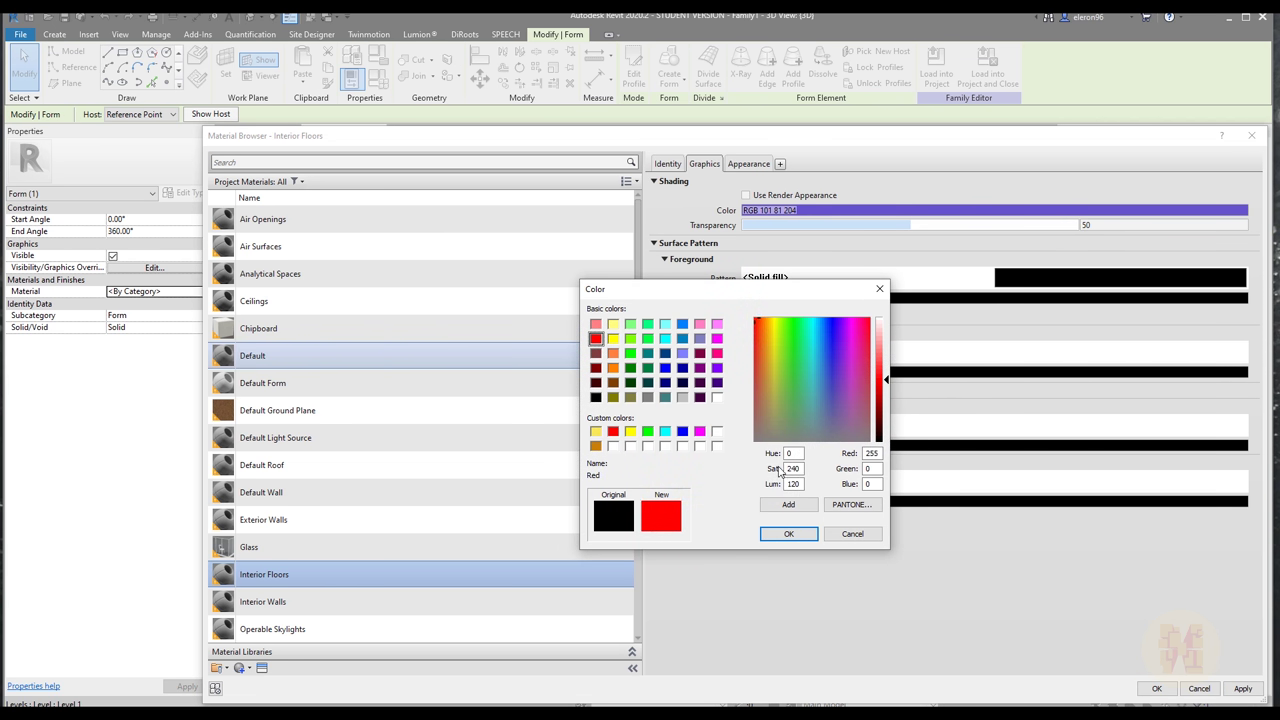
left_click(788, 533)
left_click(1156, 688)
left_click(816, 505)
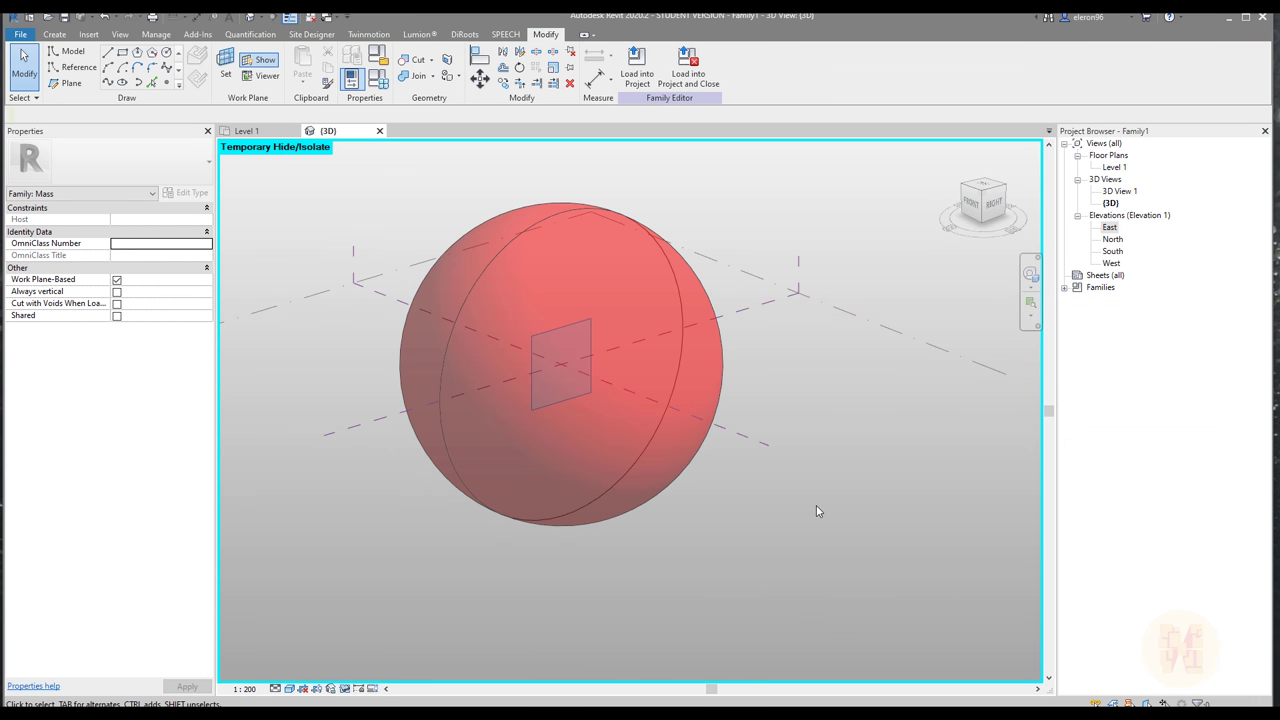
- Divide the surfaces of the new red sphere into a UV grid
middle_click_drag(877, 520, 557, 466, "shift")
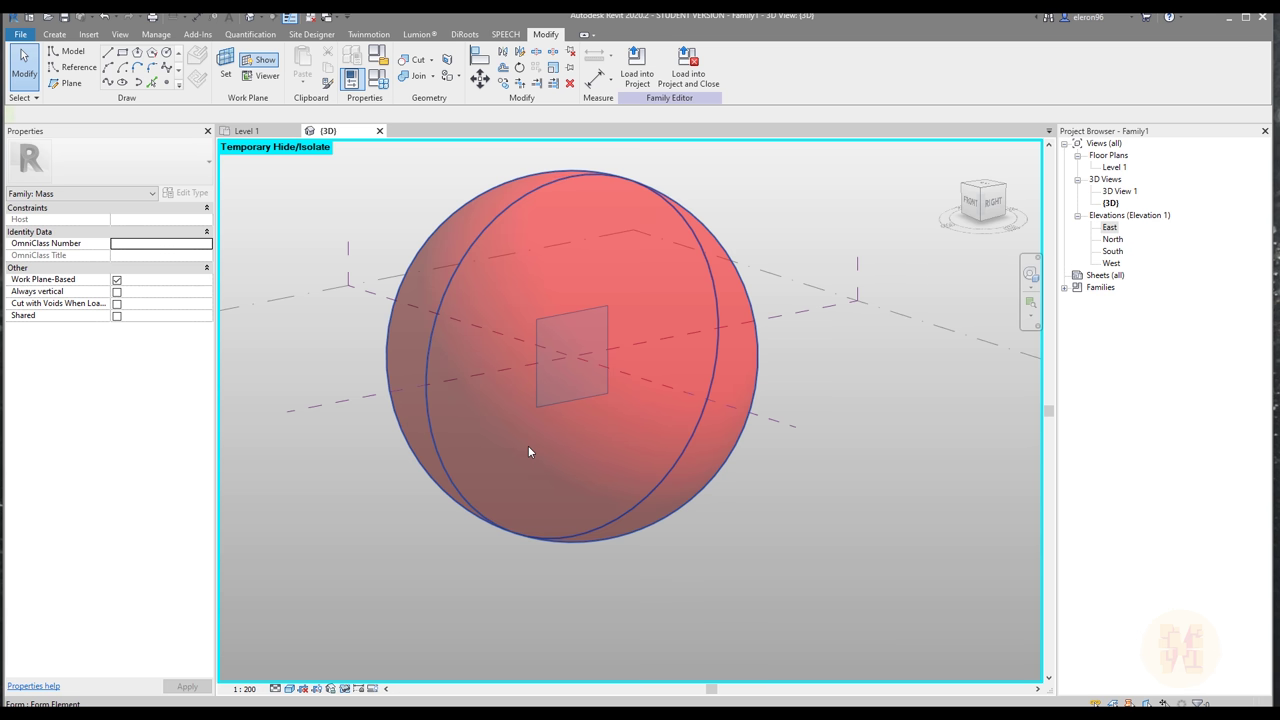
left_click(528, 449)
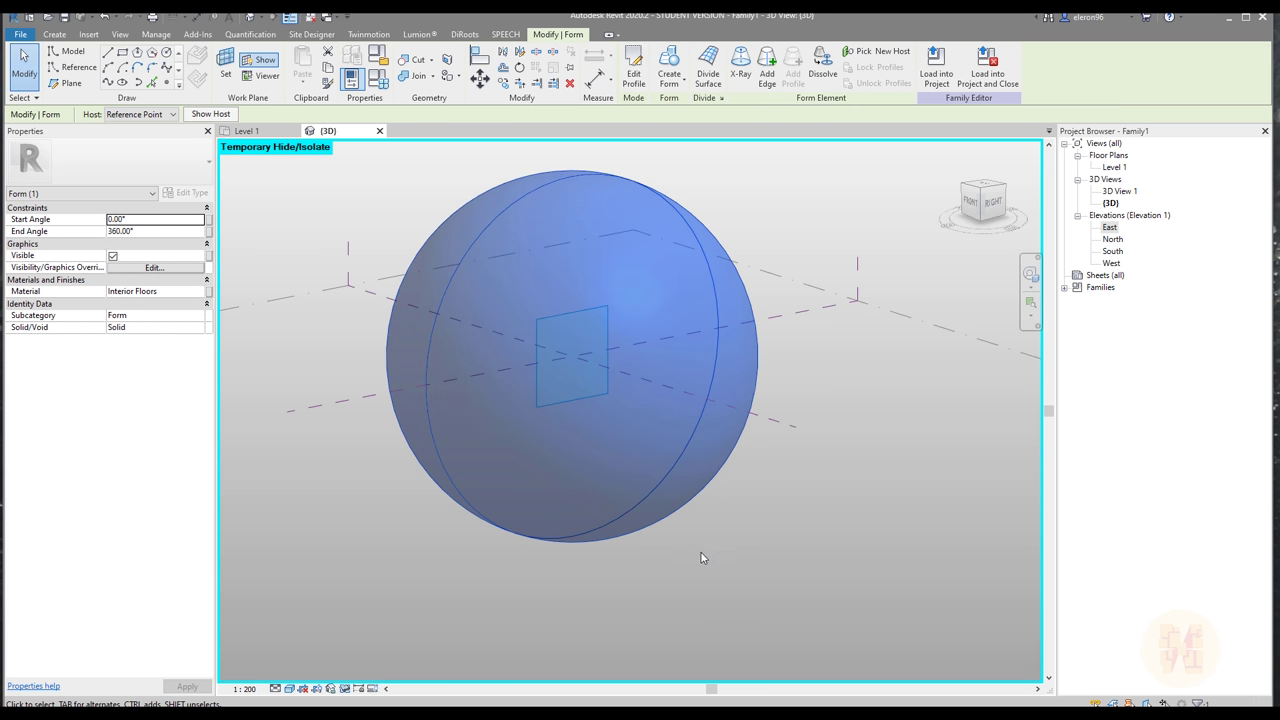
left_click(708, 65)
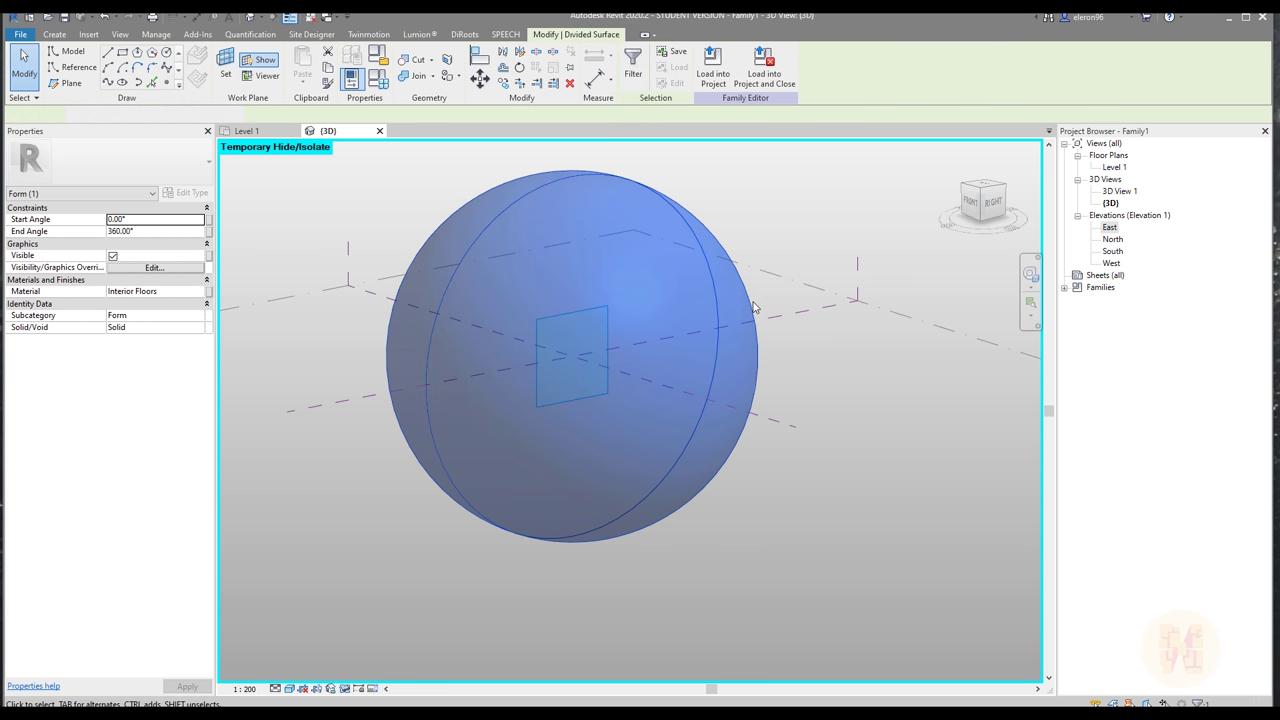
middle_click_drag(848, 539, 865, 592, "shift")
scroll(805, 535, "up", 3)
left_click(865, 592)
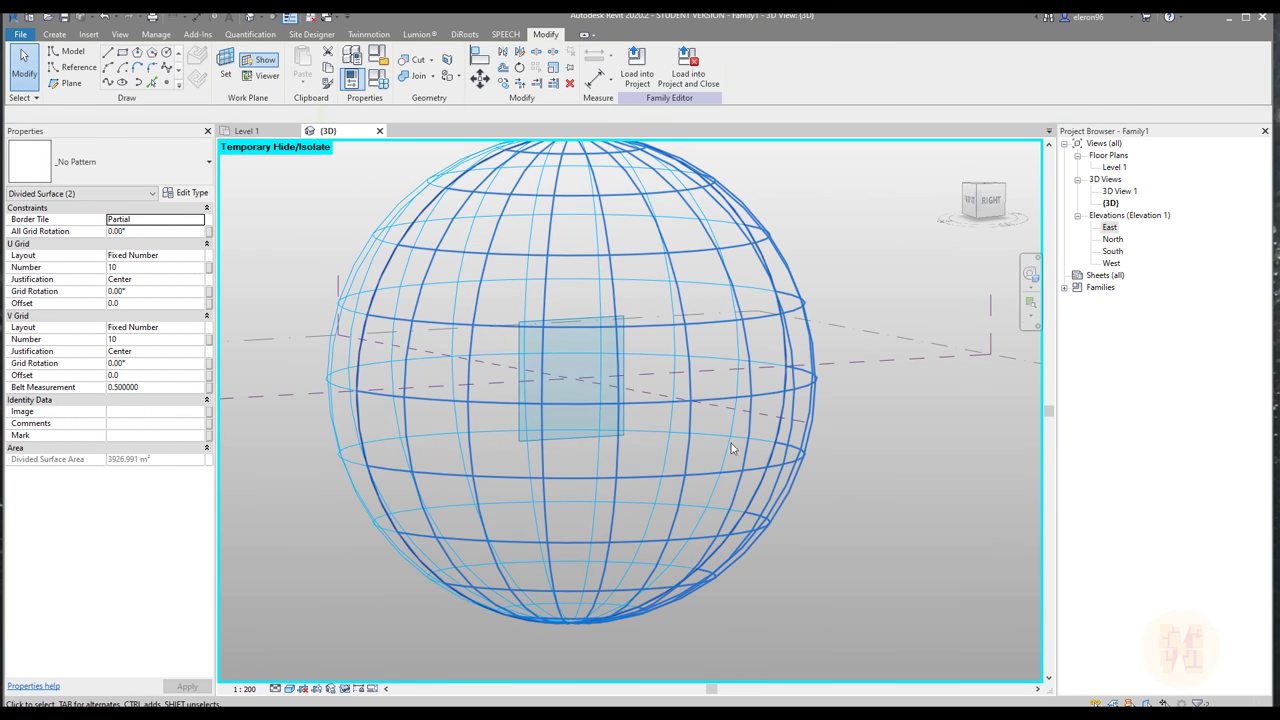
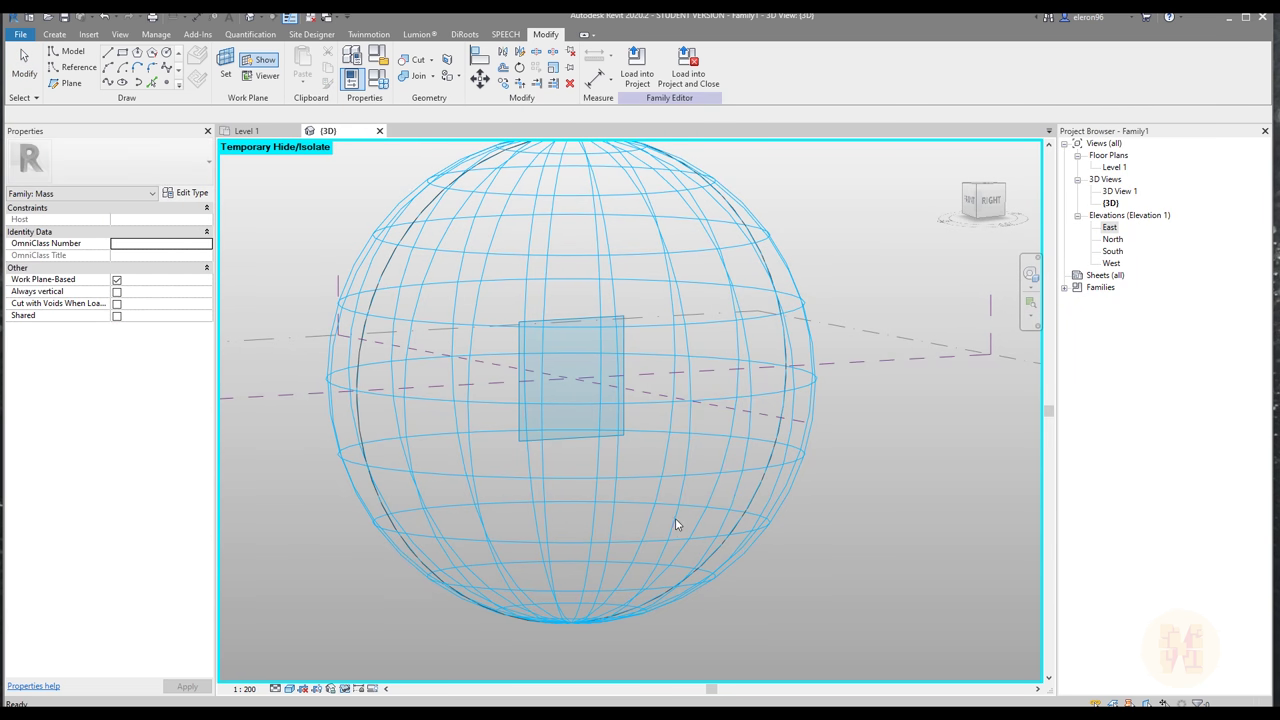
- Apply the Rectangle pattern to one half of the new sphere's divided surface
left_click(680, 531)
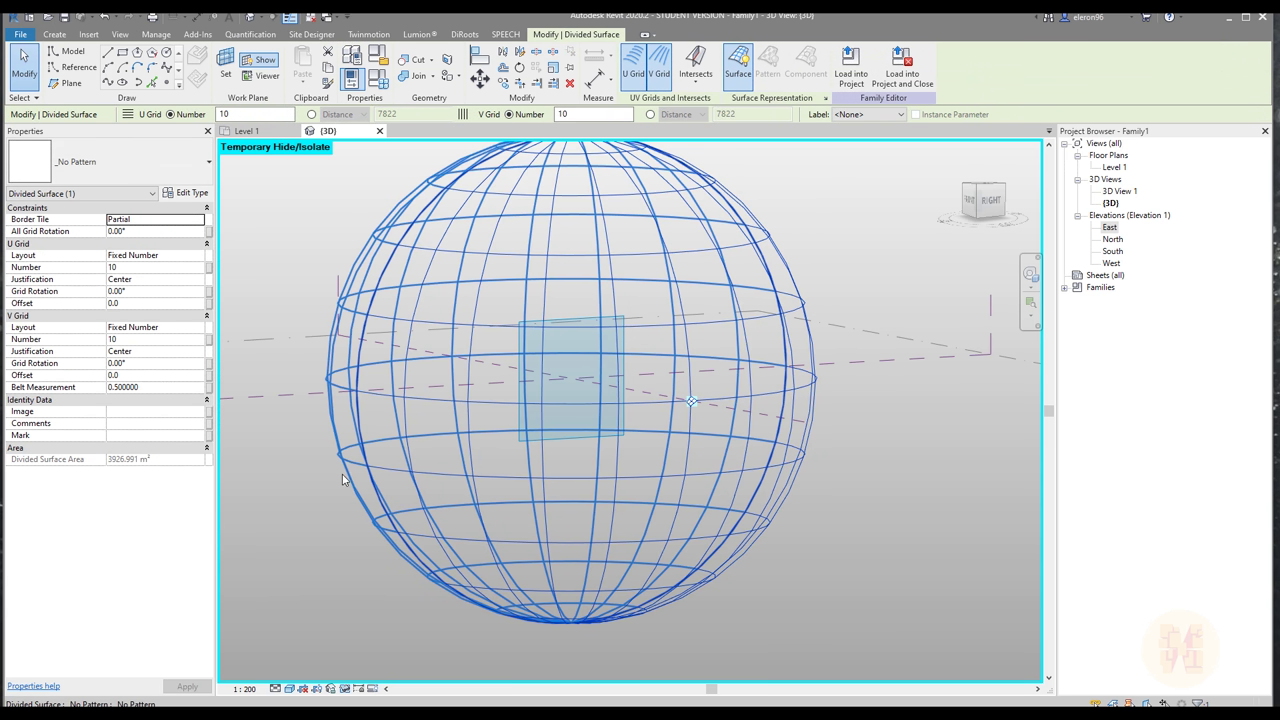
left_click(110, 163)
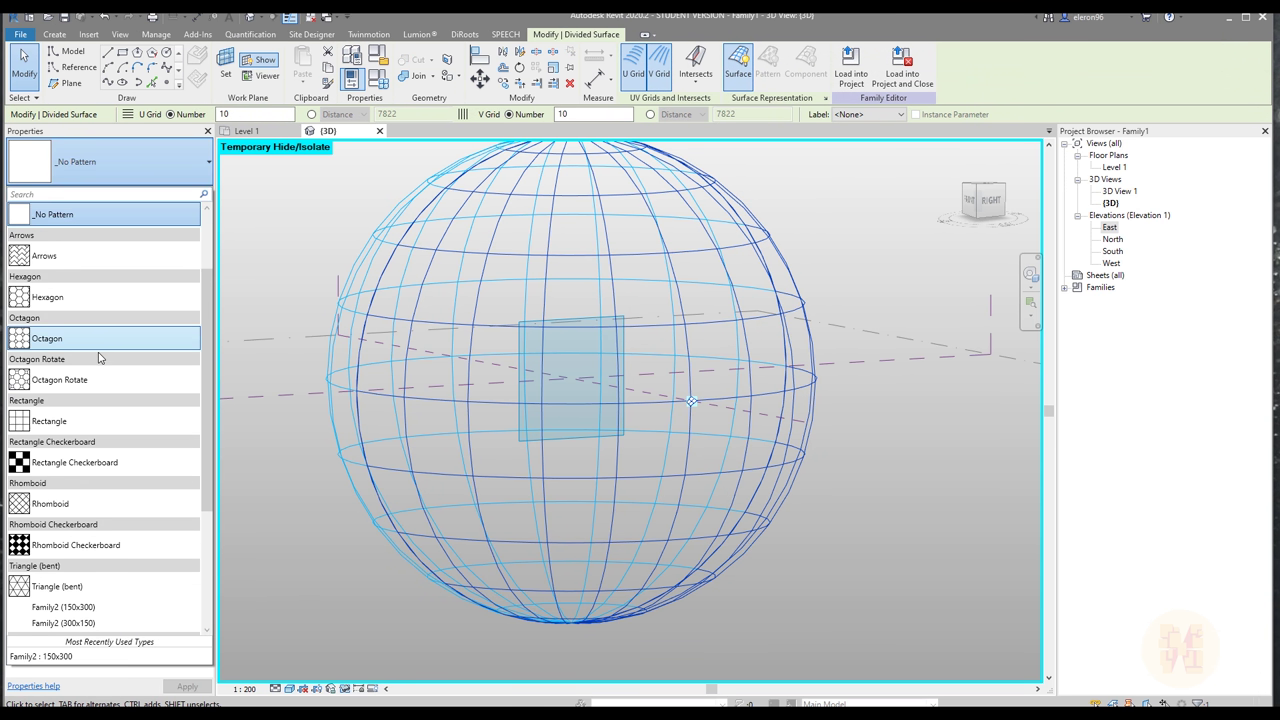
left_click(117, 423)
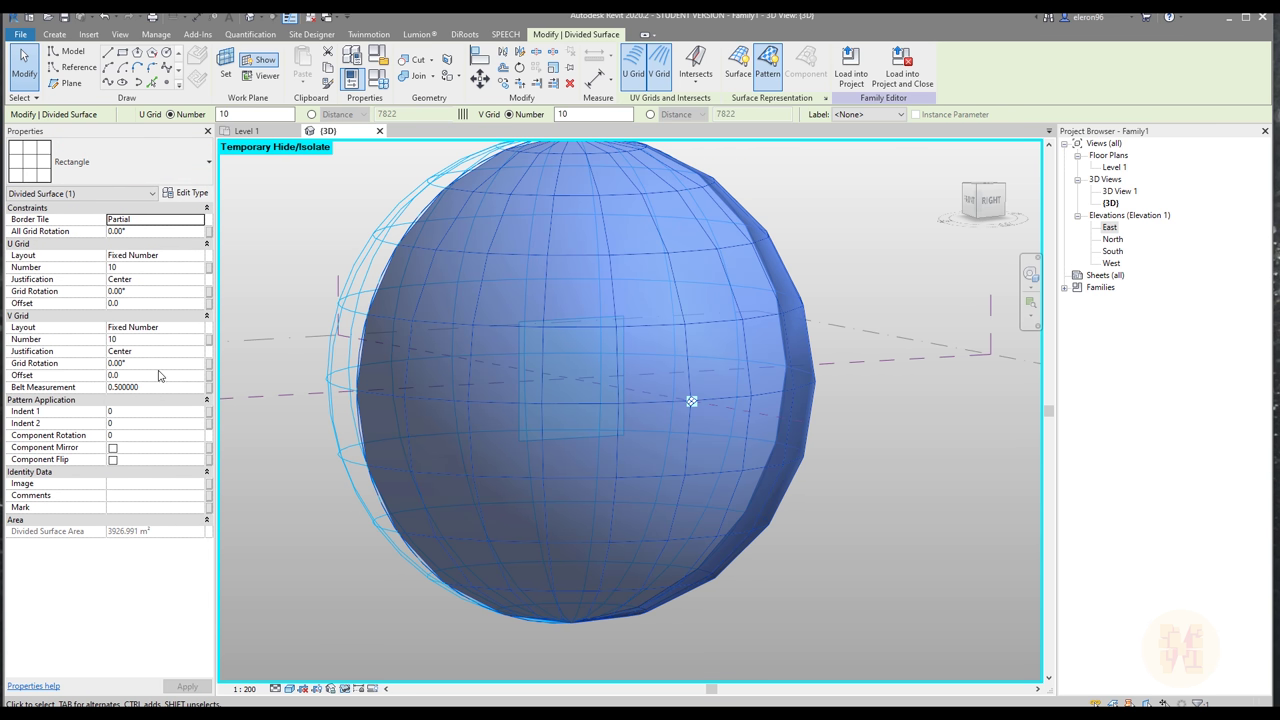
- Set the U and V grid numbers of the patterned sphere half to 20
left_click(146, 268)
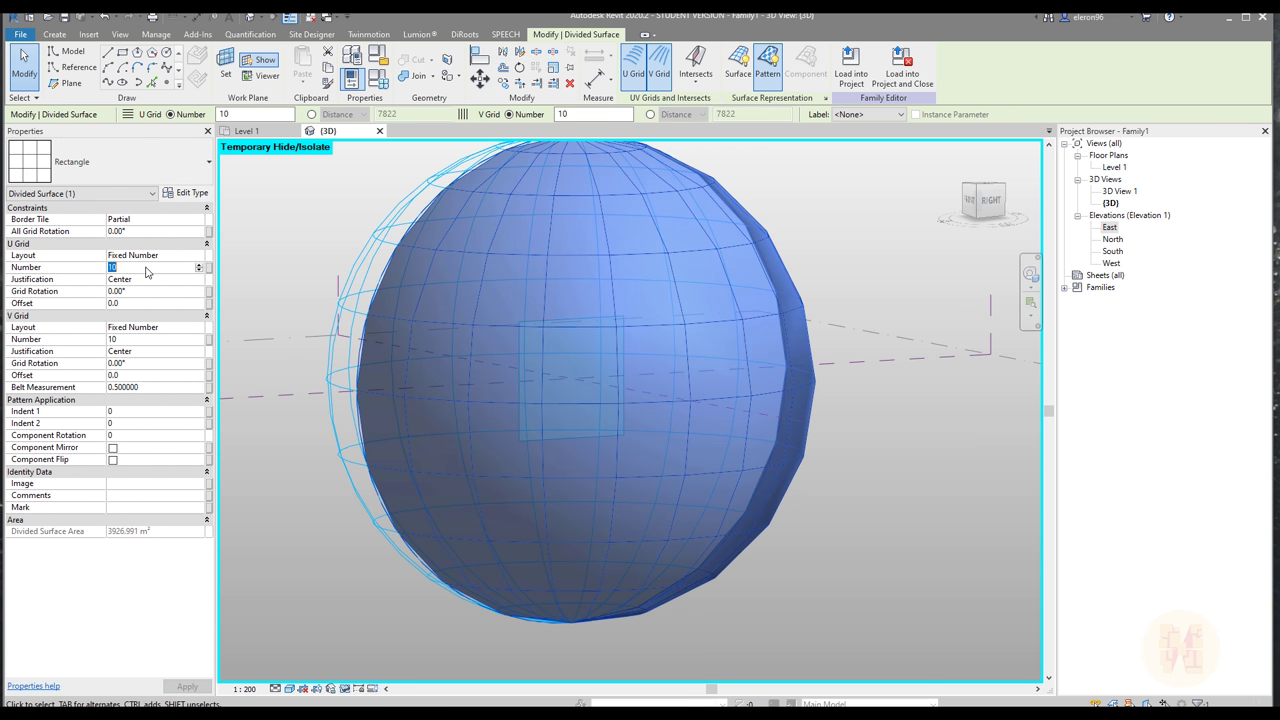
type("20")
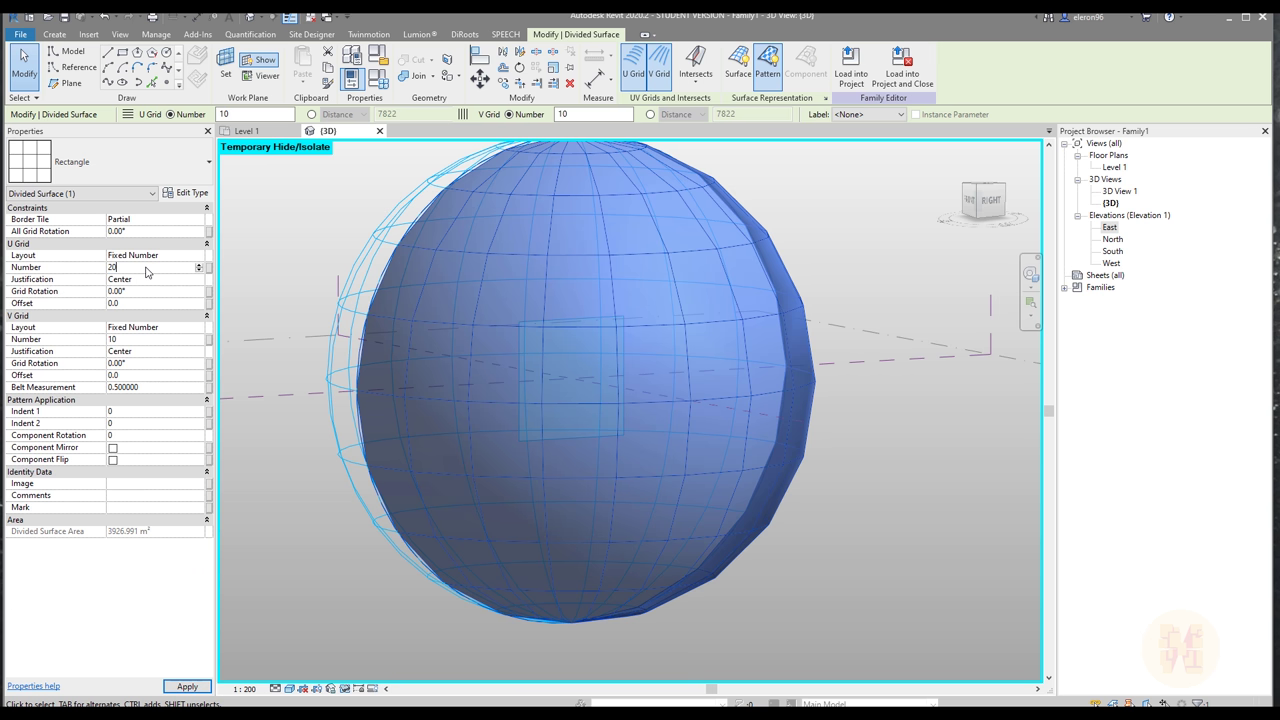
left_click(137, 340)
left_click(187, 686)
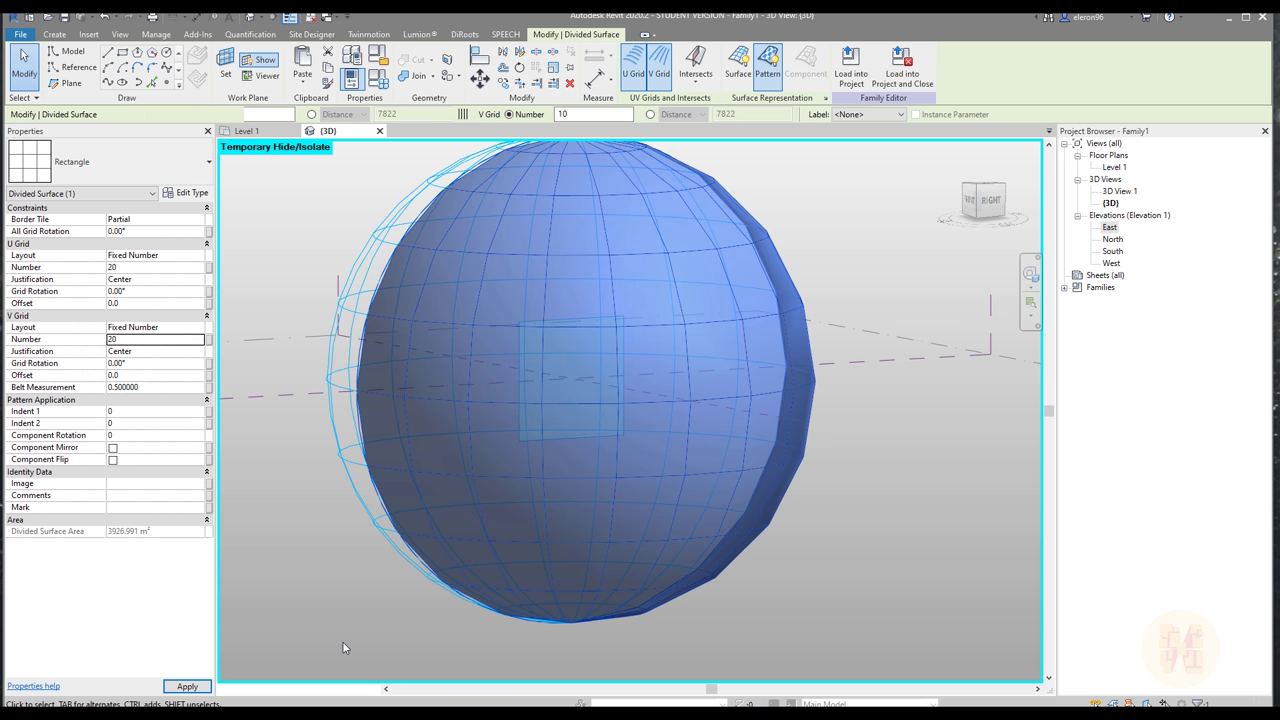
- Set both the U grid and V grid numbers of the patterned sphere half to 30
left_click(153, 268)
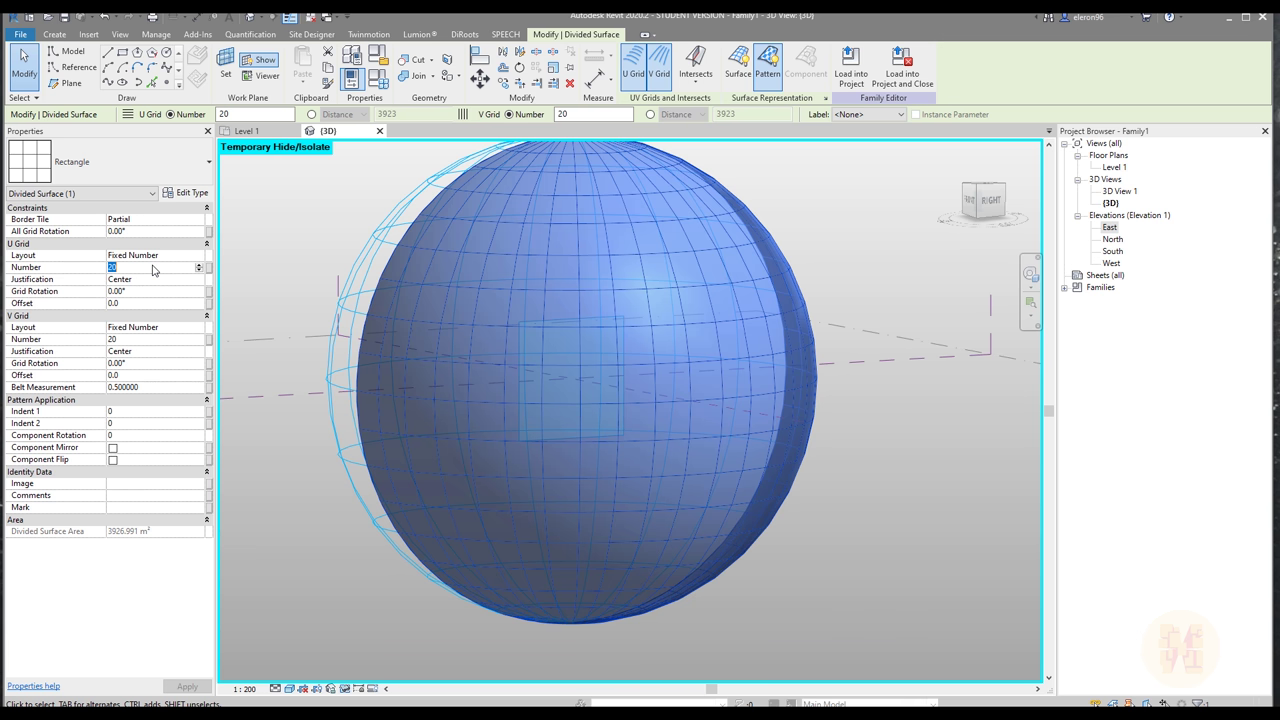
type("30")
left_click(160, 339)
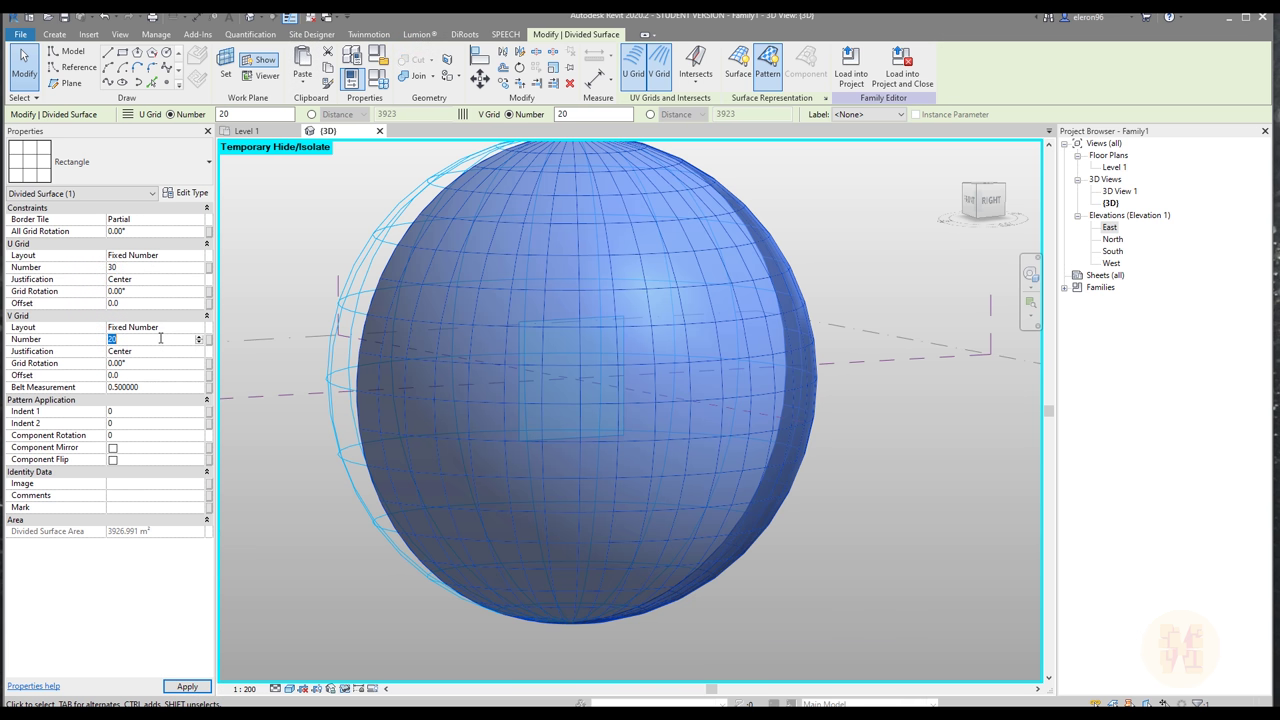
type("30")
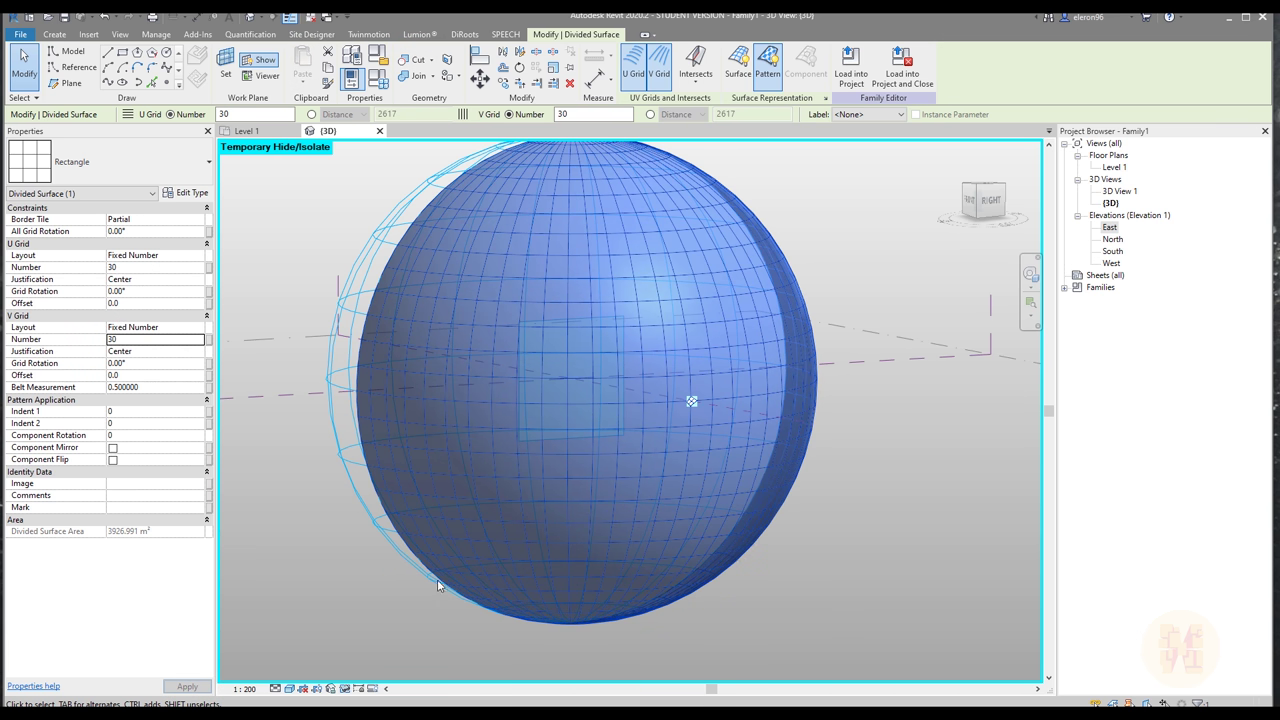
left_click(736, 633)
- Apply the Rectangle pattern to the sphere's other half and set its U and V grid numbers to 30
middle_click_drag(829, 634, 972, 562, "shift")
left_click(453, 383)
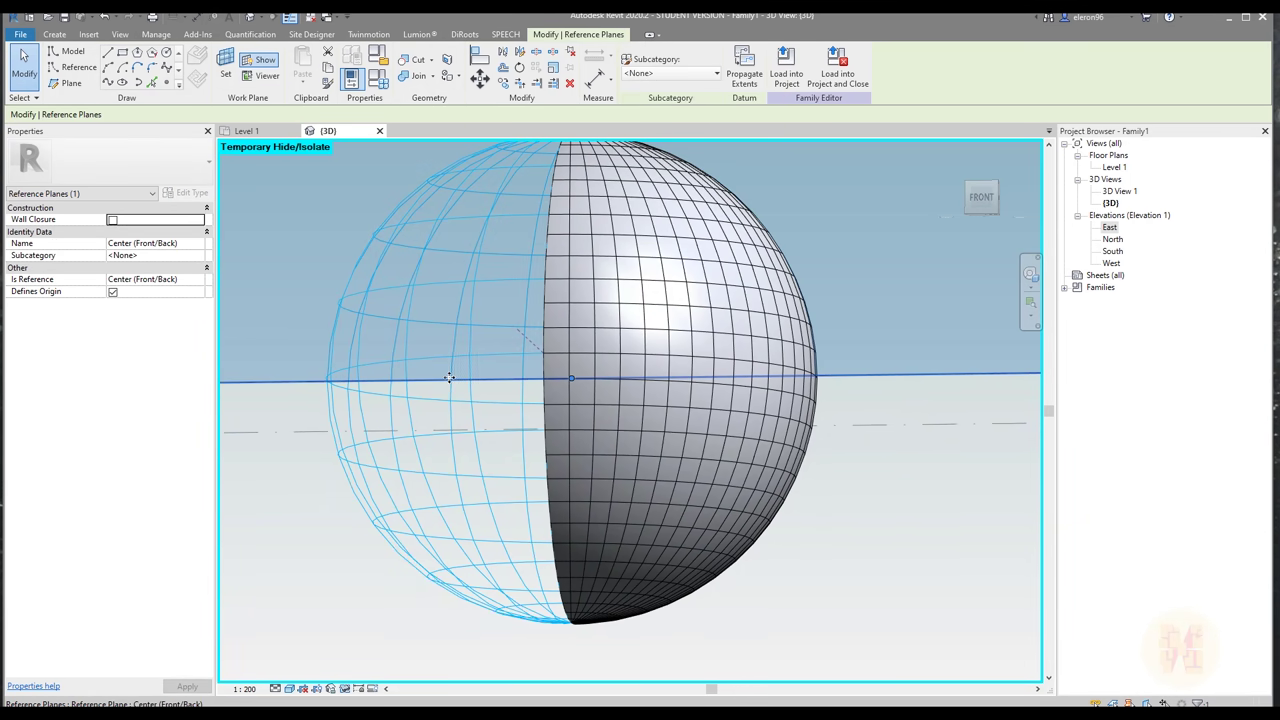
left_click(446, 376)
left_click(84, 153)
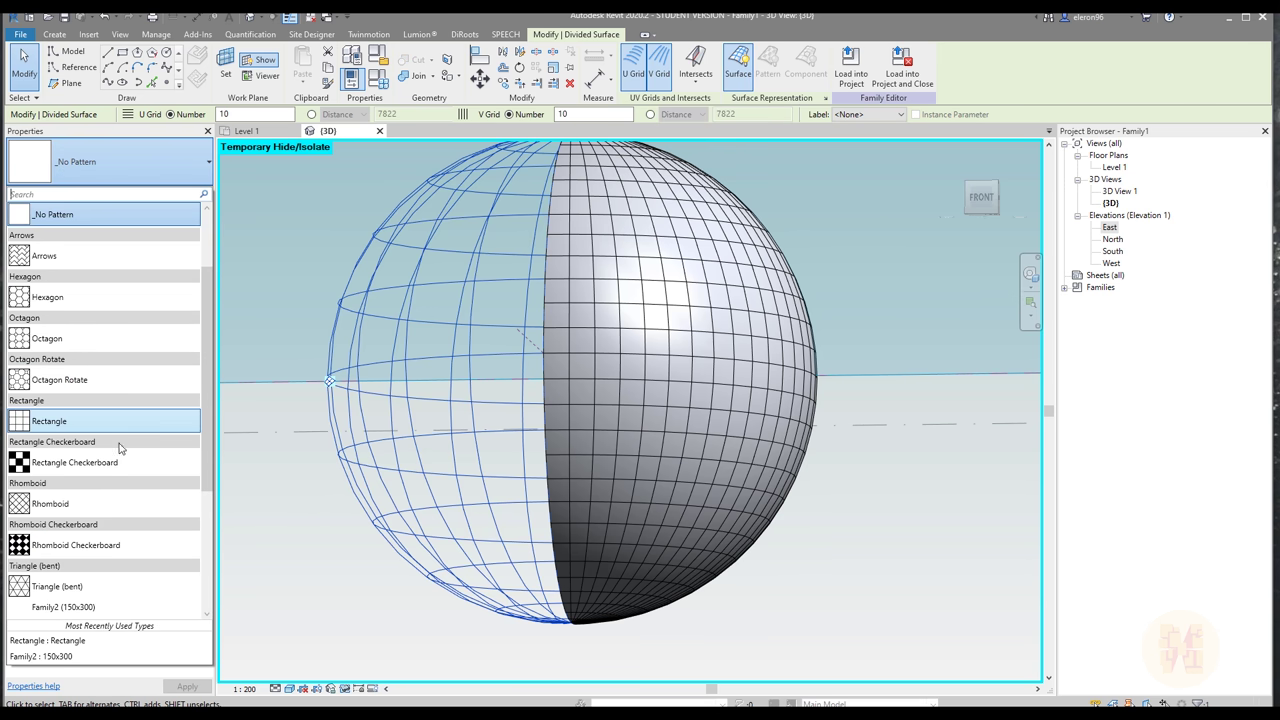
left_click(113, 430)
left_click(156, 268)
type("3")
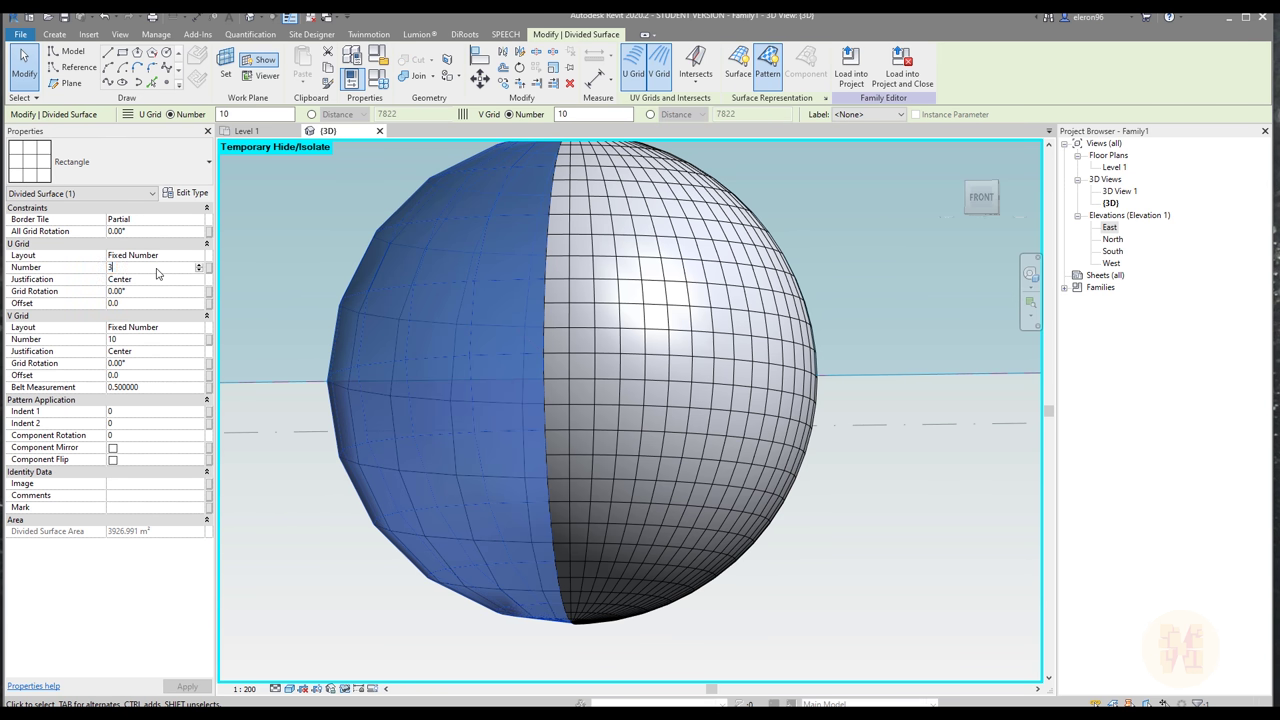
type("0")
left_click(170, 341)
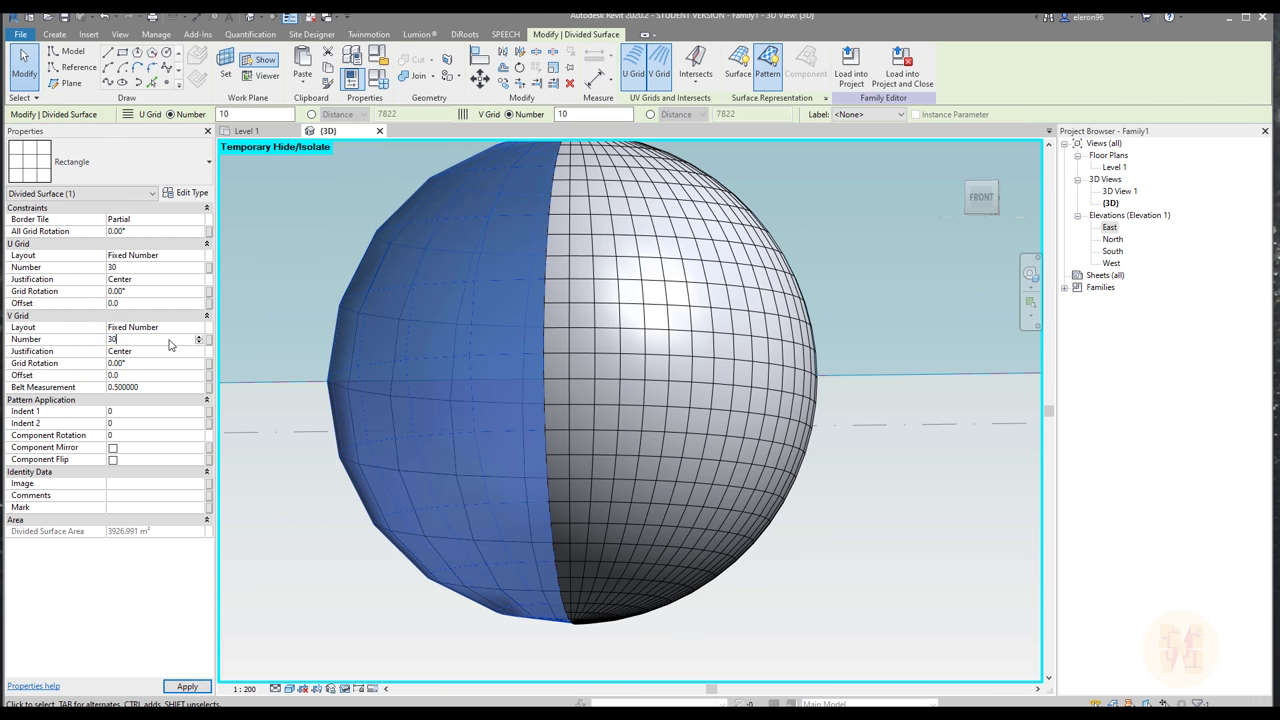
left_click(397, 634)
- Set the V grid rotation of one sphere half to 45°
middle_click_drag(477, 629, 771, 606, "shift")
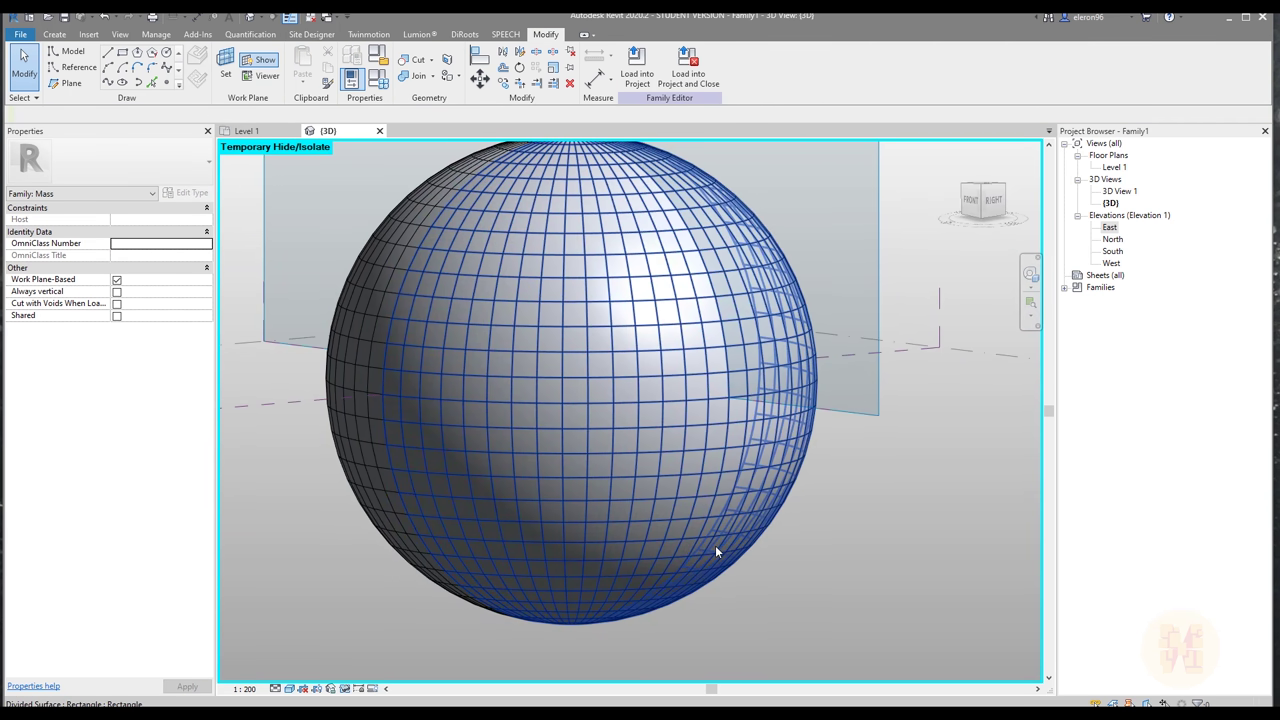
scroll(715, 550, "down", 3)
middle_click_drag(715, 550, 700, 634, "shift")
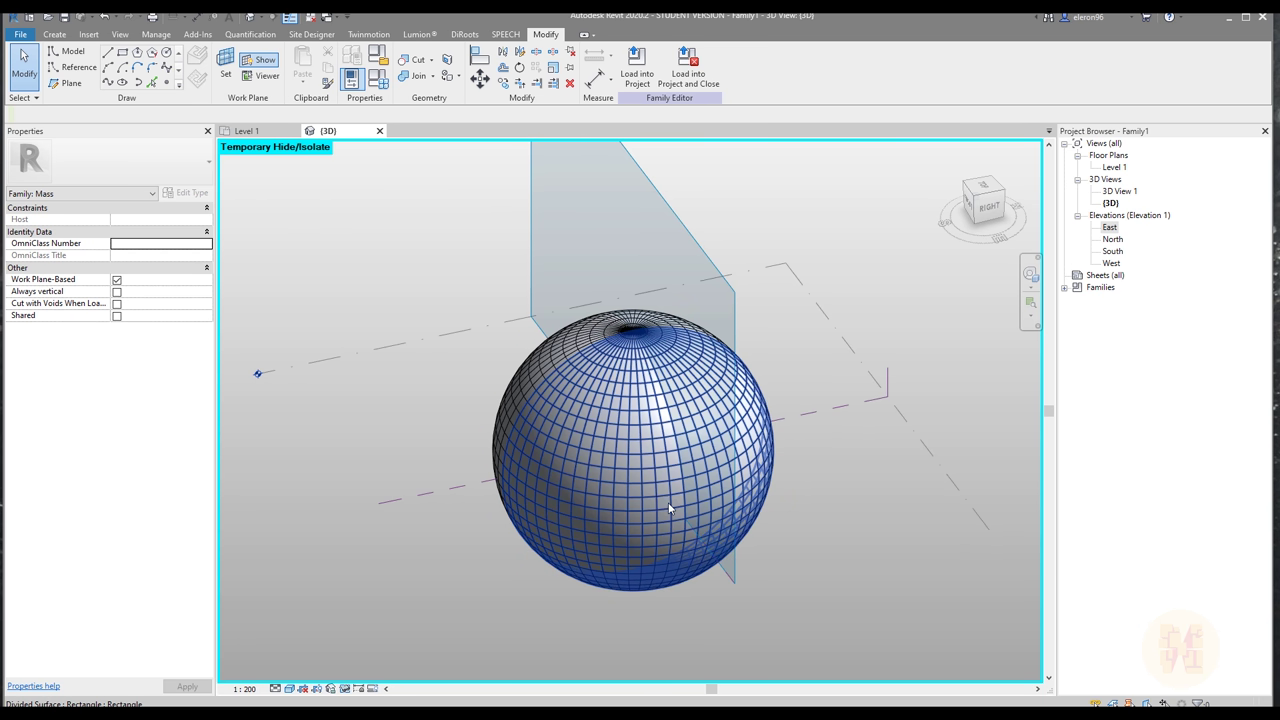
middle_click_drag(671, 508, 583, 480, "shift")
scroll(638, 464, "up", 3)
left_click(638, 464)
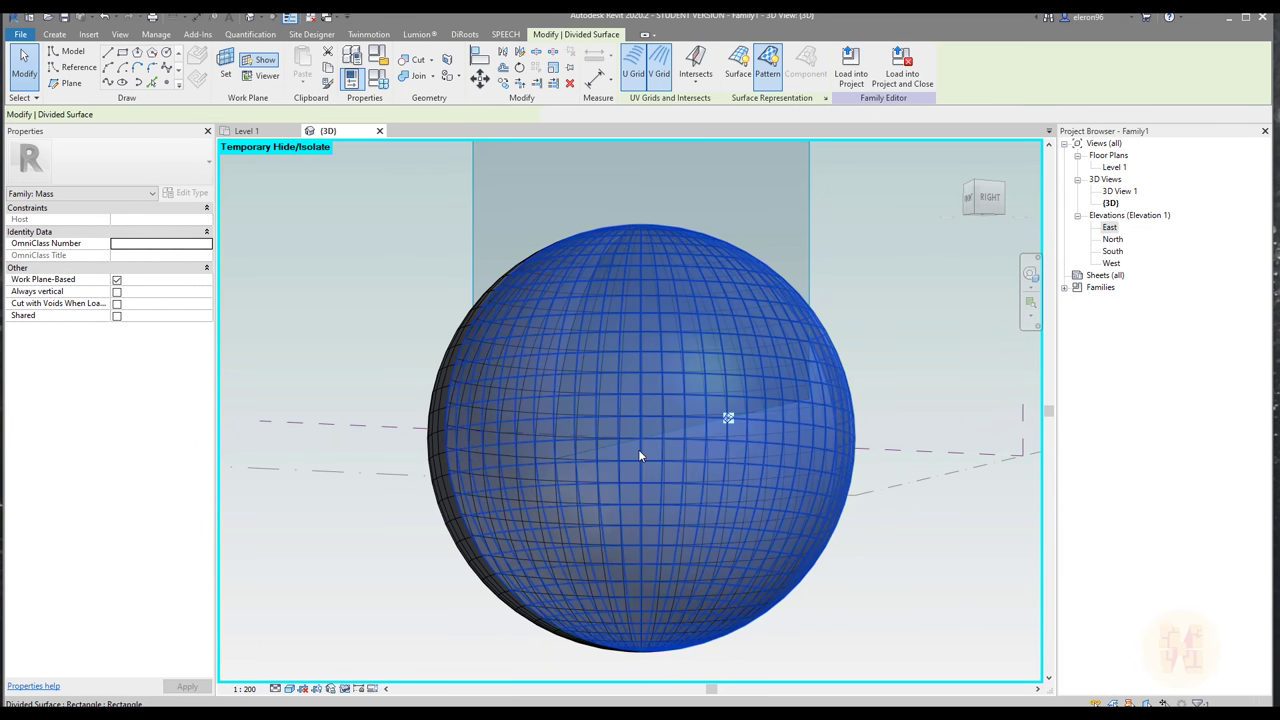
left_click(147, 365)
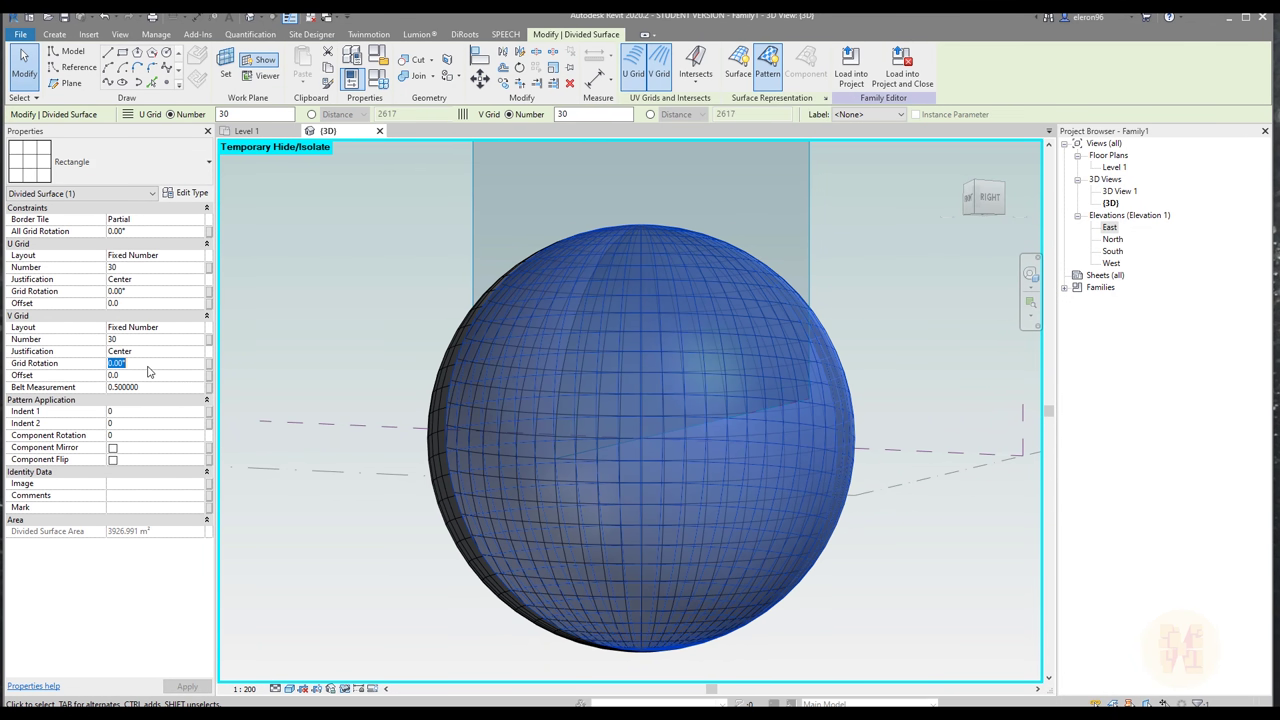
type("45")
key("Return")
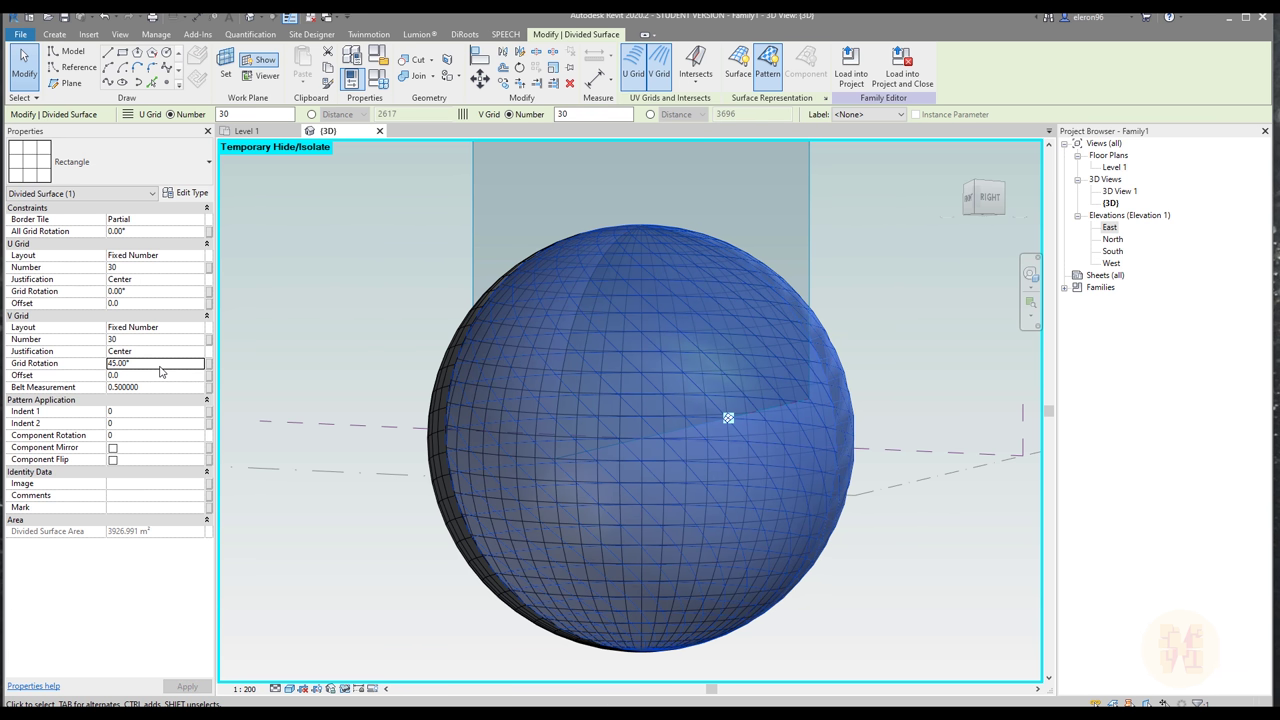
- Set the V grid rotation of the selected sphere half to -45°
left_click(159, 366)
type("-45")
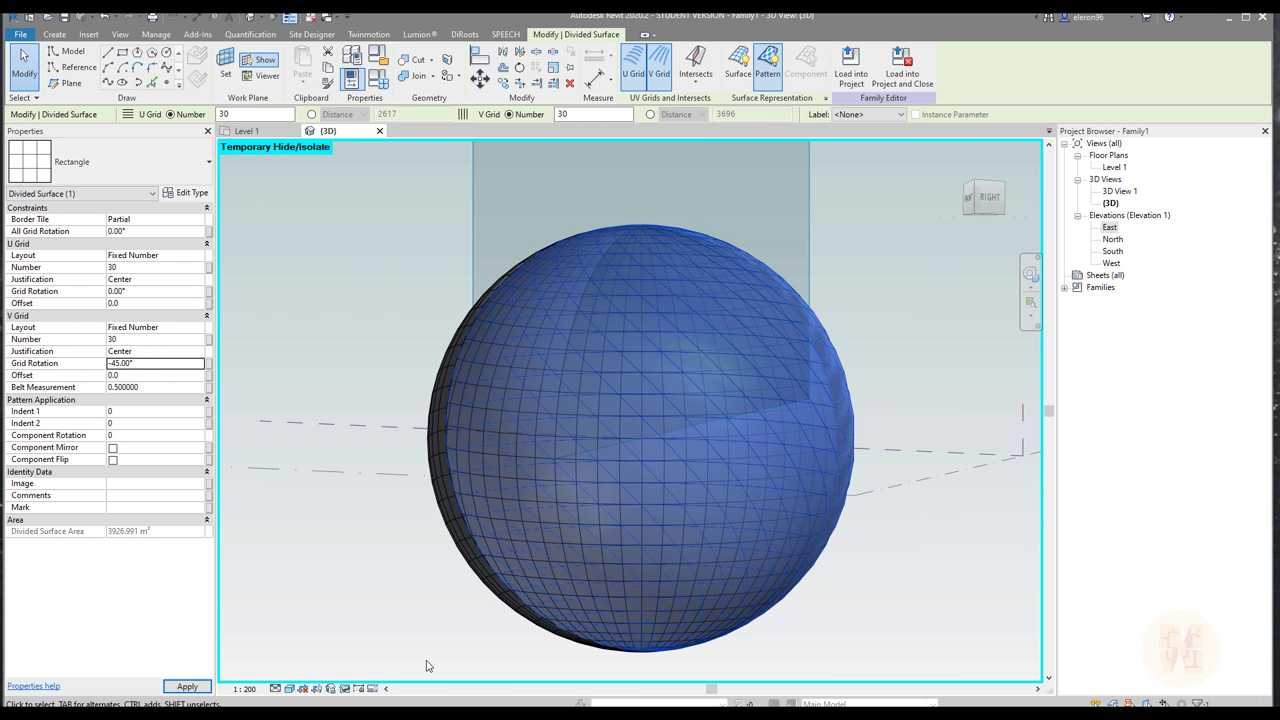
left_click(403, 637)
- Set the V grid rotation of the remaining, unrotated sphere half to -45° to match the first half
middle_click_drag(590, 590, 523, 520, "shift")
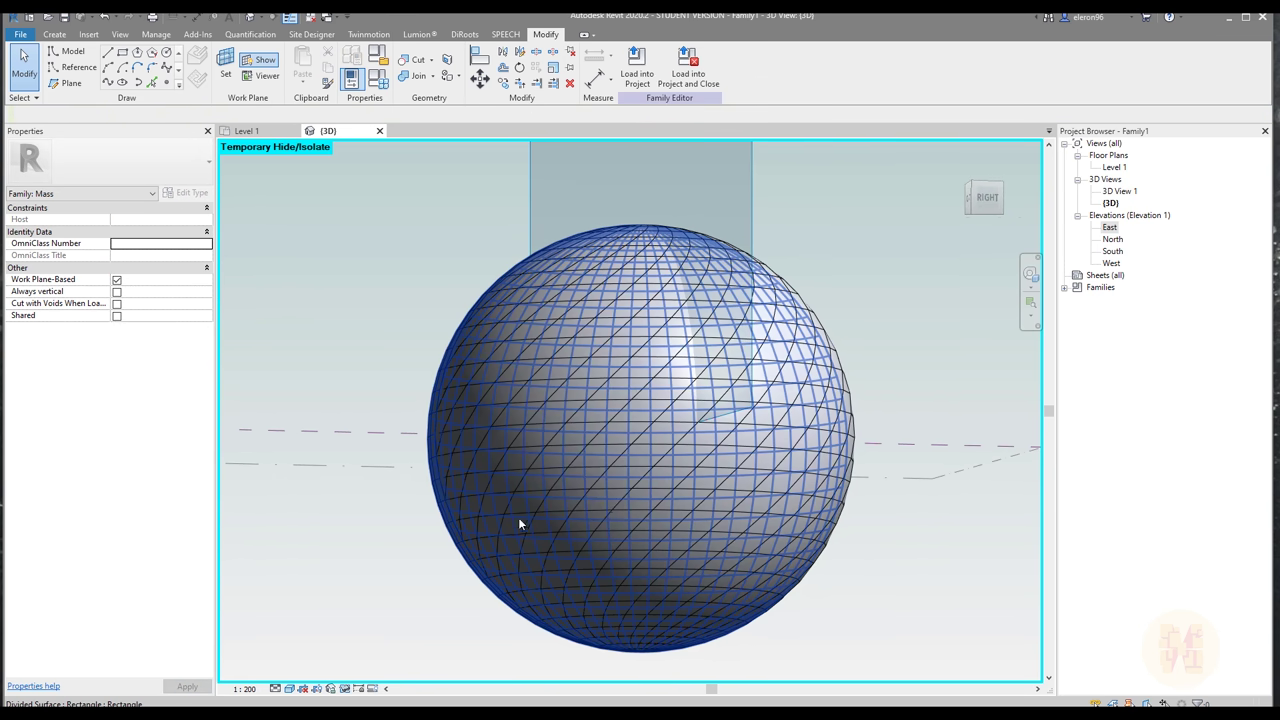
middle_click_drag(619, 414, 532, 524, "shift")
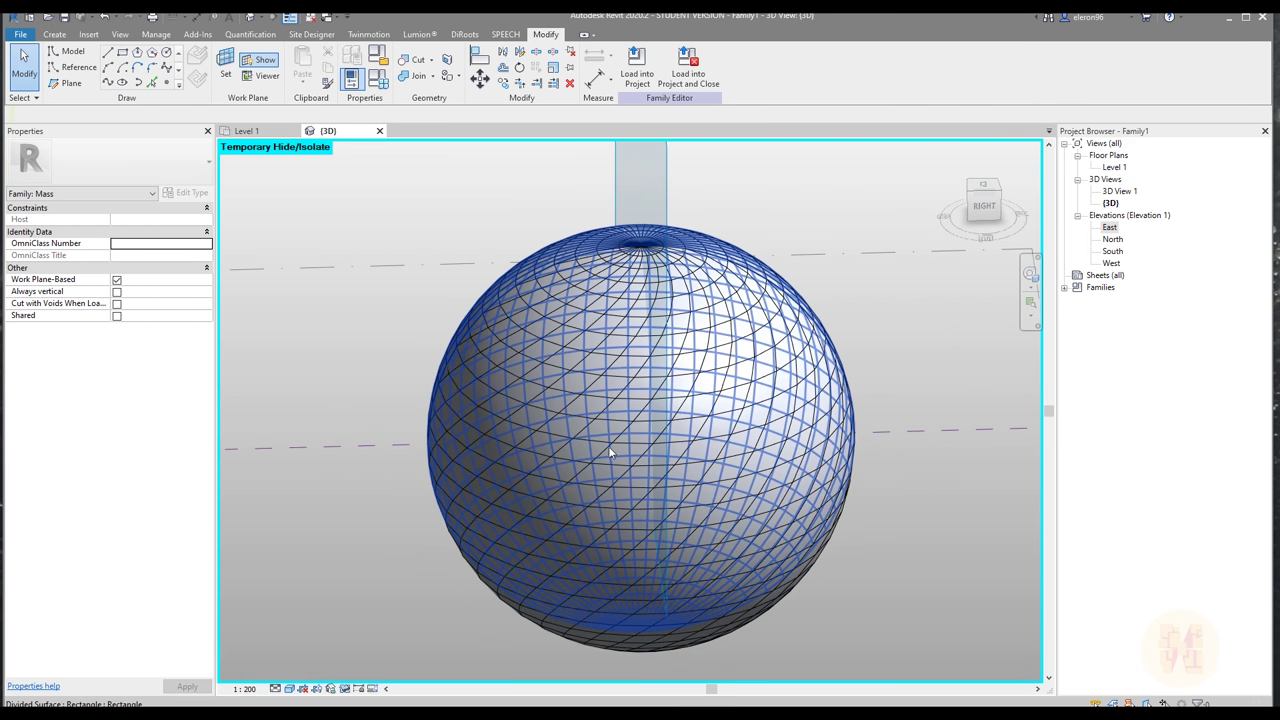
left_click(666, 276)
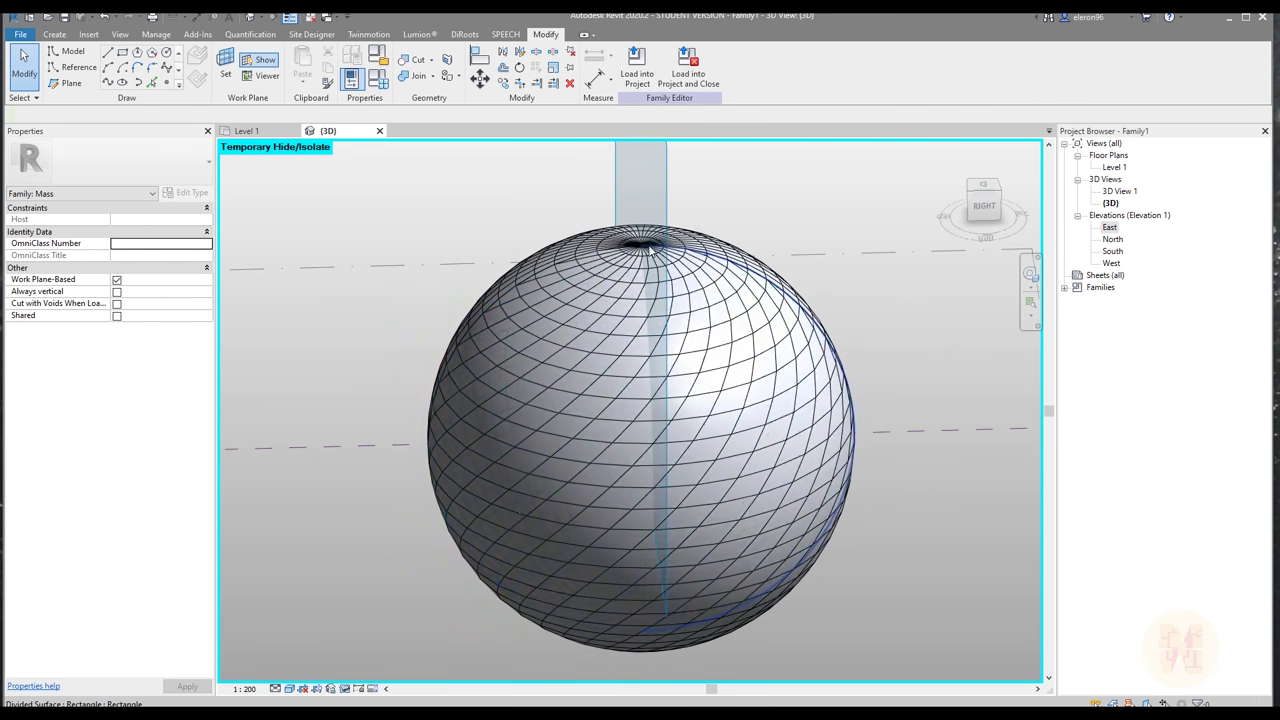
middle_click_drag(666, 276, 507, 460, "shift")
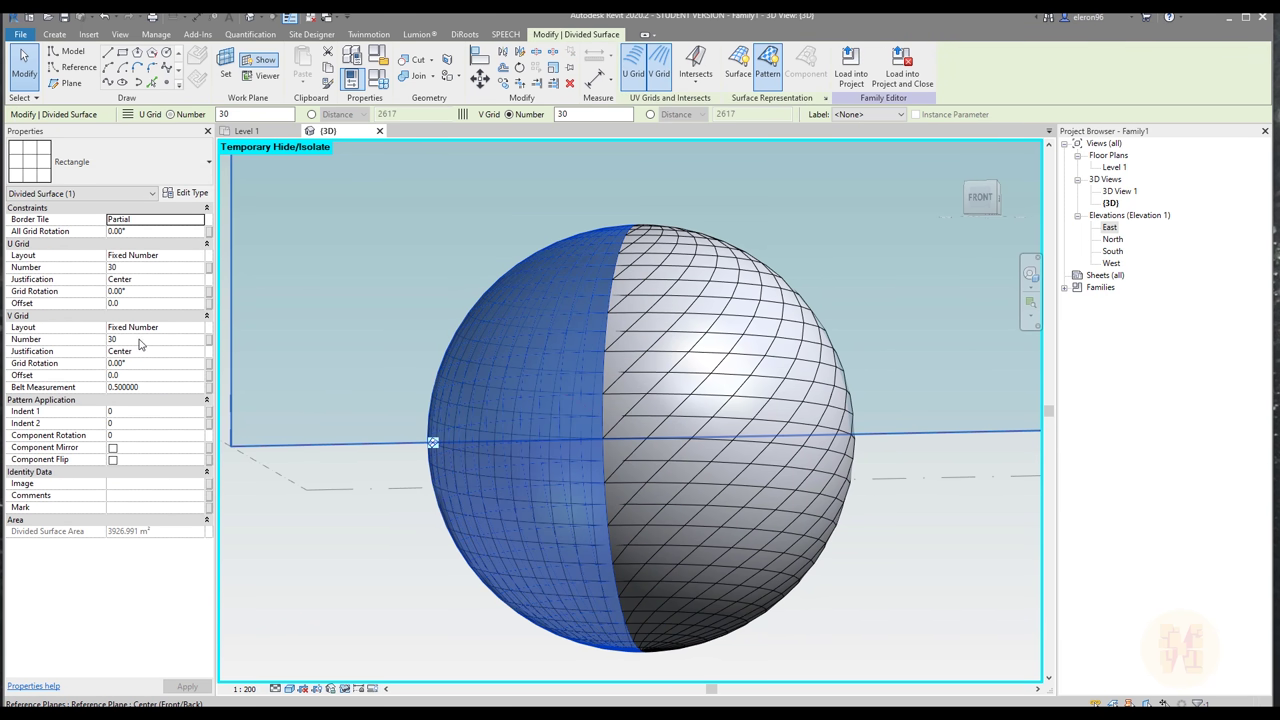
double_click(138, 366)
type("-45")
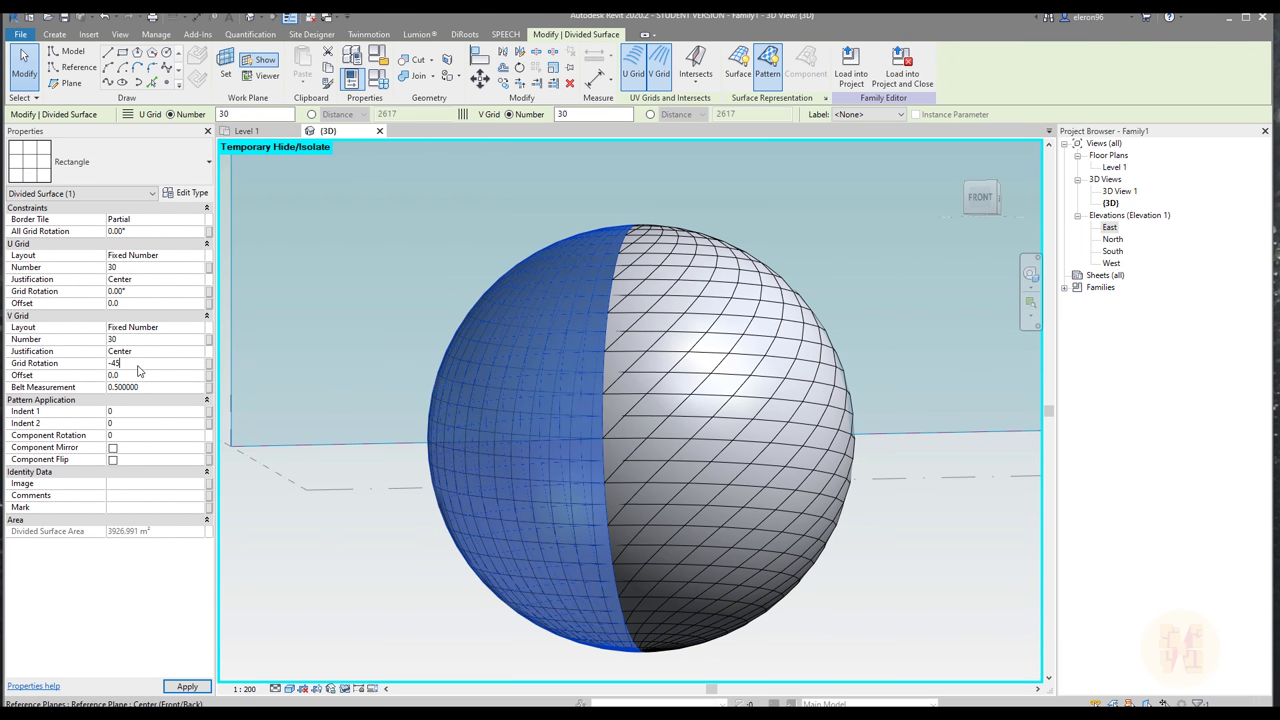
middle_click_drag(409, 606, 478, 604, "shift")
left_click(383, 633)
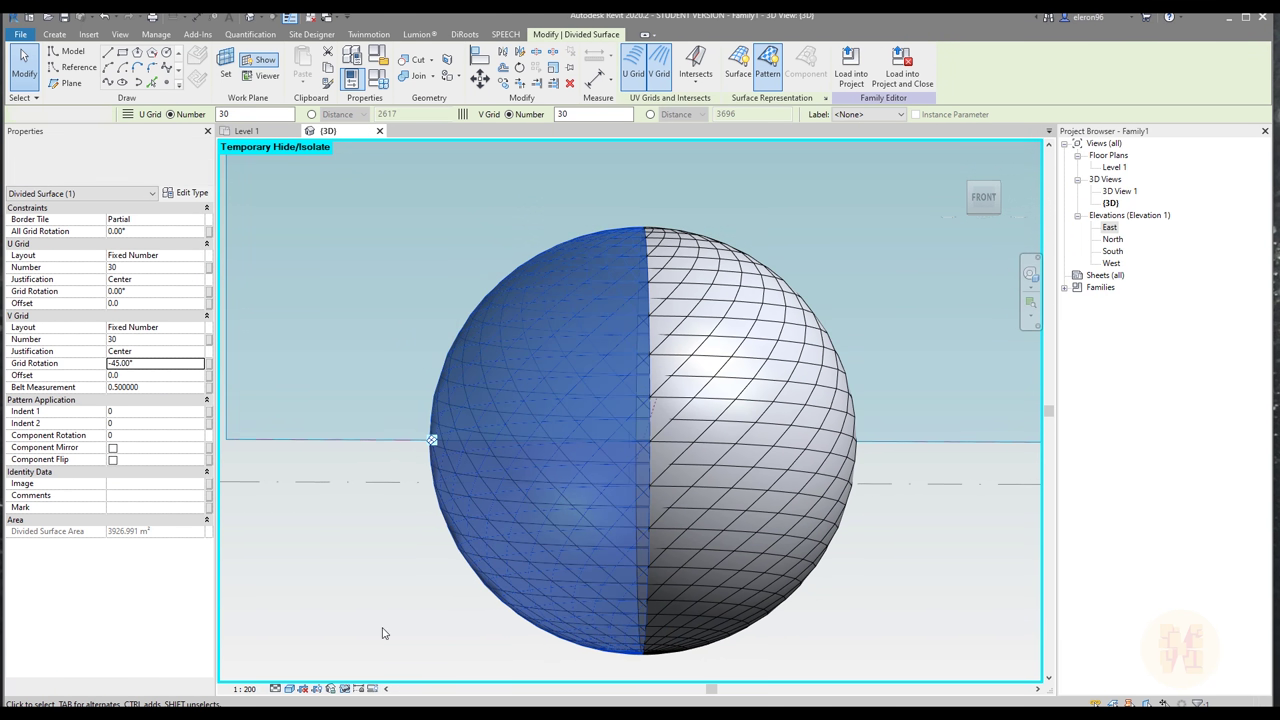
middle_click_drag(527, 530, 480, 640, "shift")
middle_click_drag(783, 595, 763, 502, "shift")
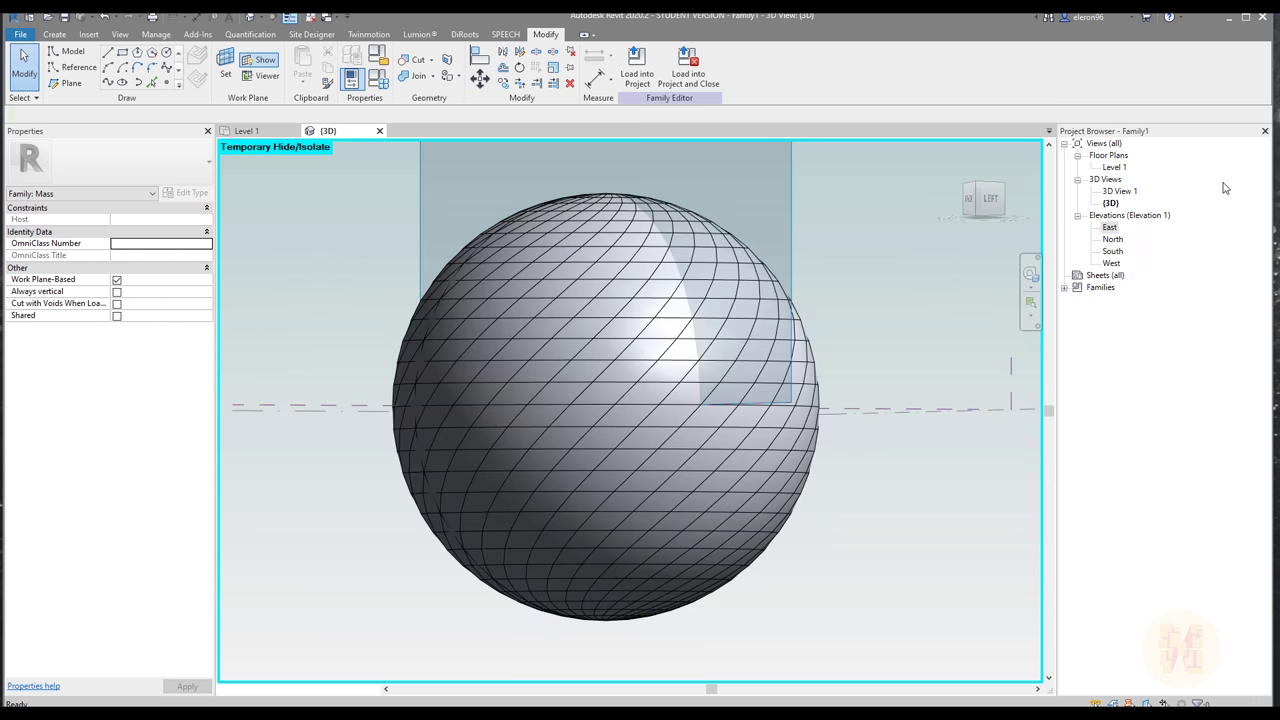
double_click(1110, 227)
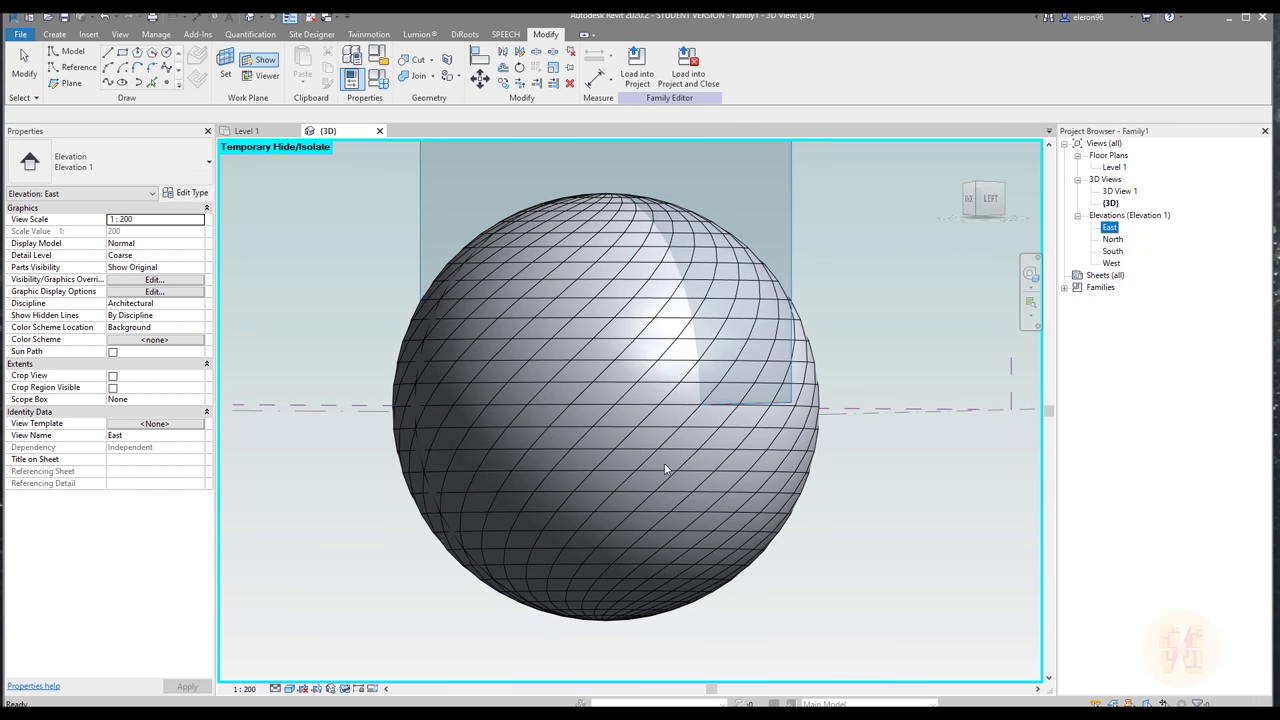
left_click(466, 480)
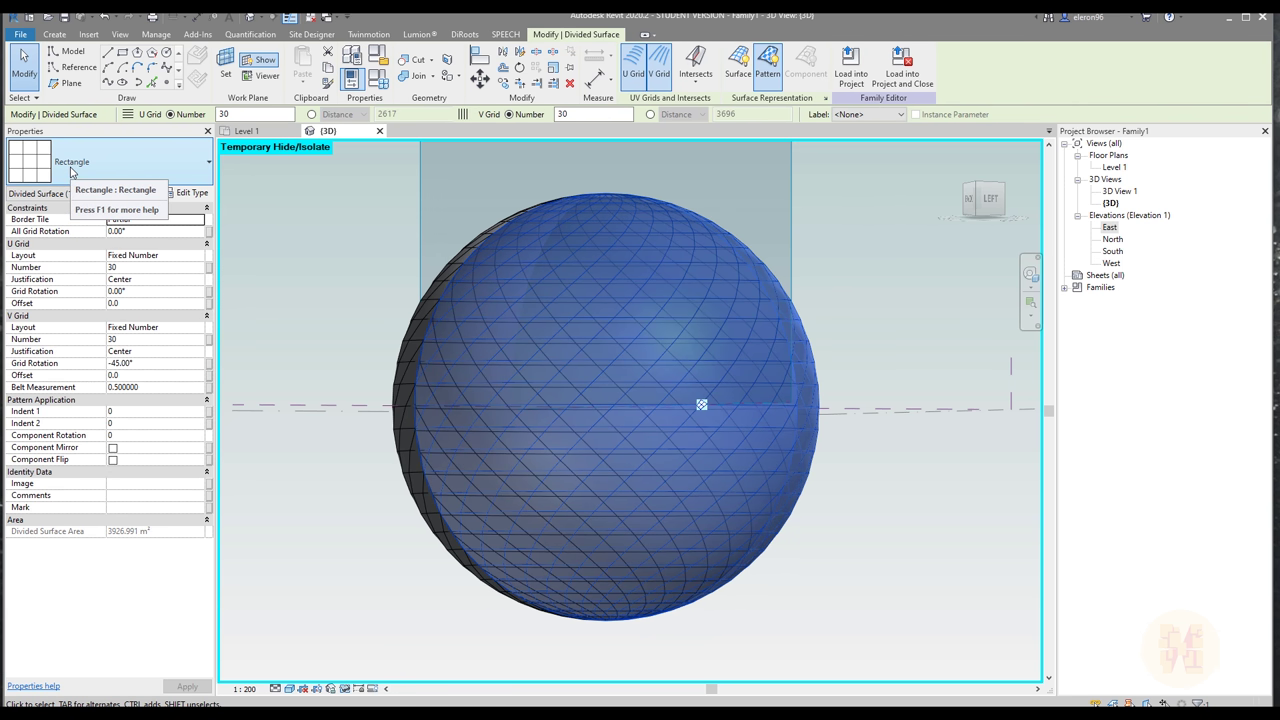
left_click(378, 433)
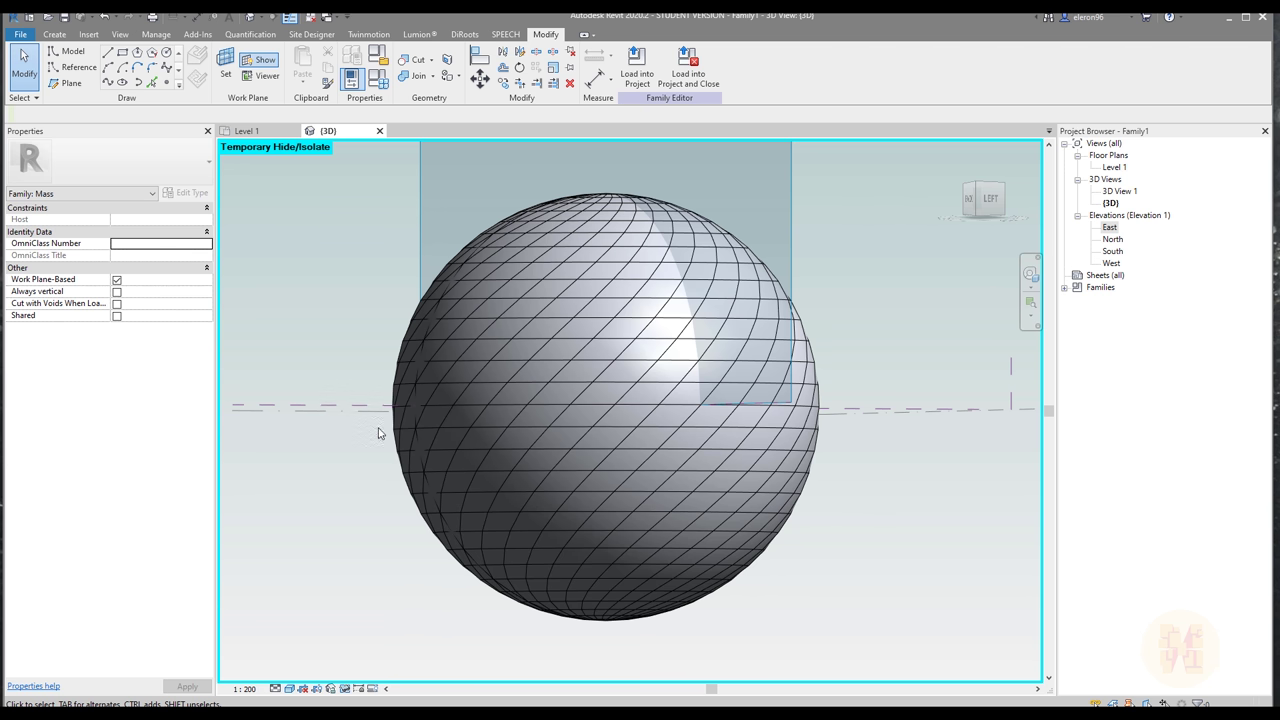
- Create a new family from the Metric Generic Model Pattern Based template and select its tile pattern grid
left_click(21, 34)
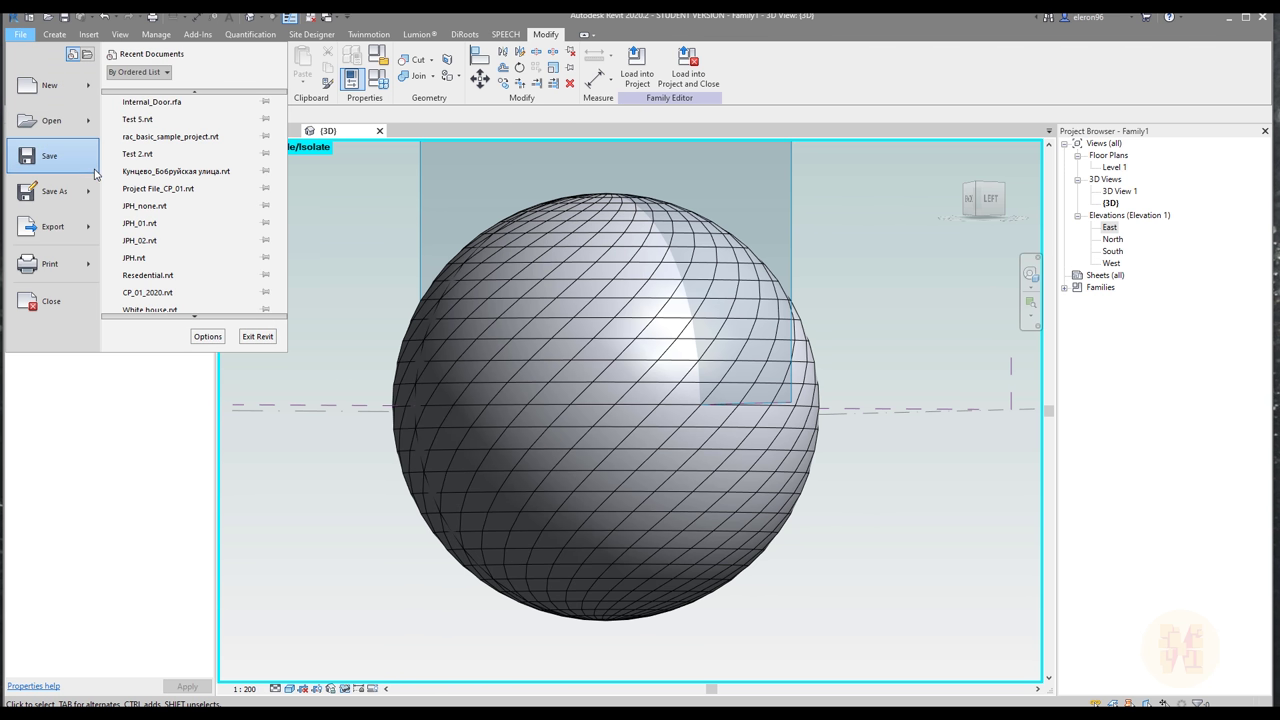
mouse_move(89, 97)
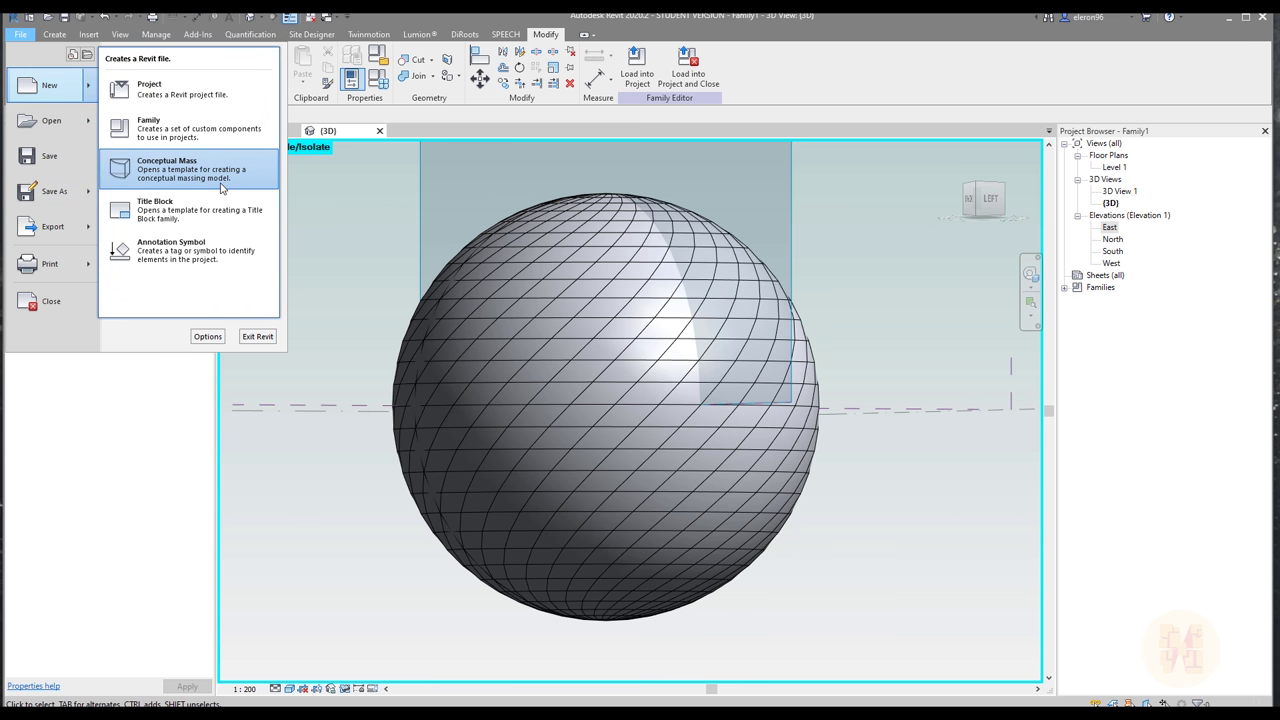
left_click(150, 124)
scroll(516, 423, "down", 12)
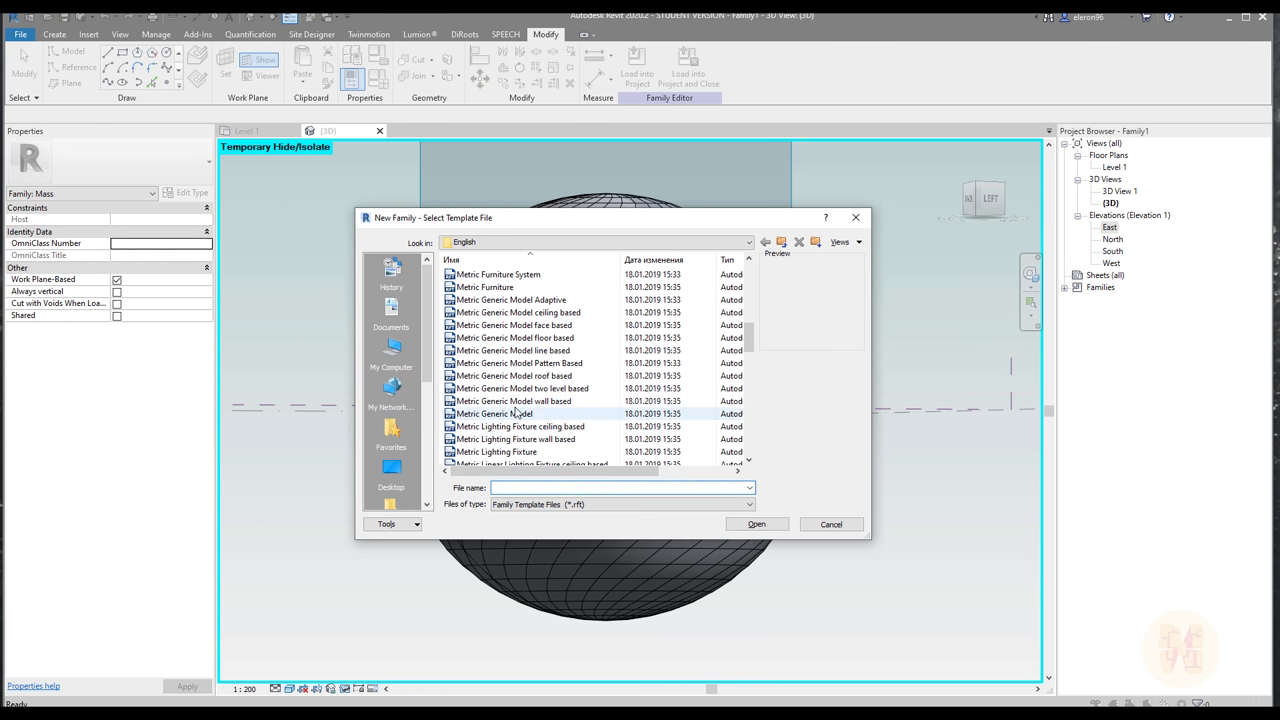
scroll(553, 338, "up", 3)
left_click(555, 325)
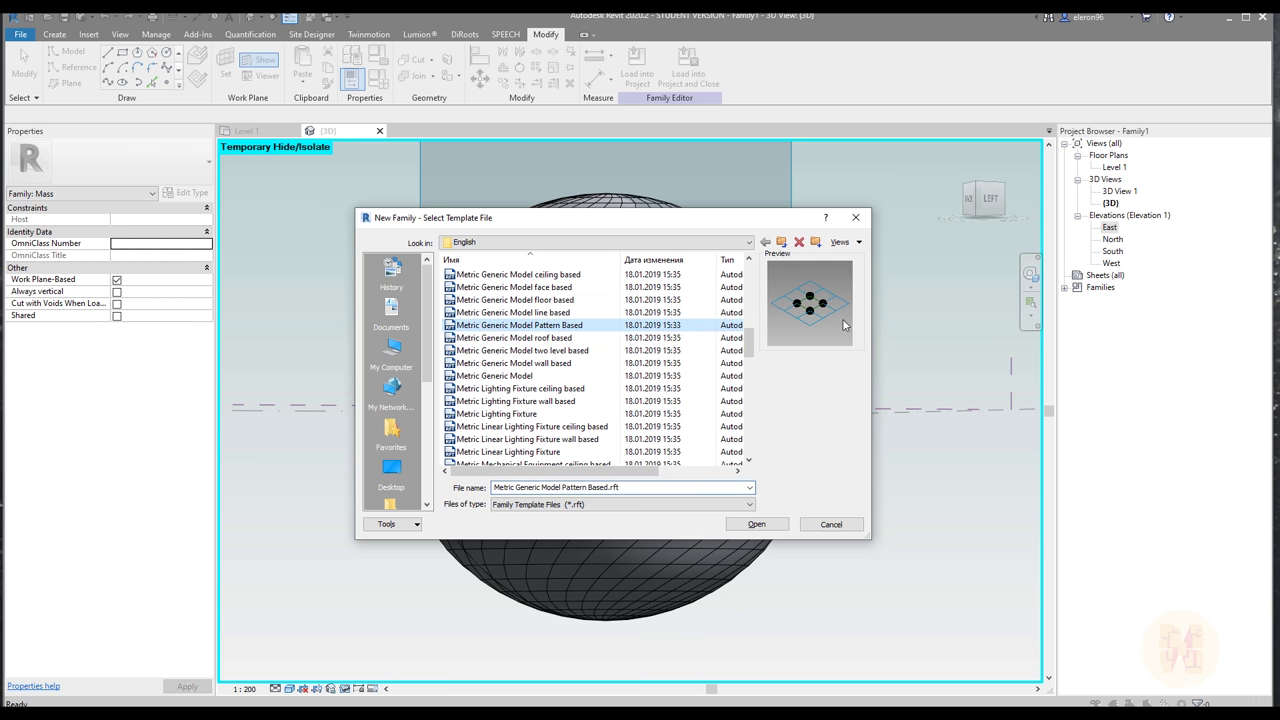
left_click(757, 524)
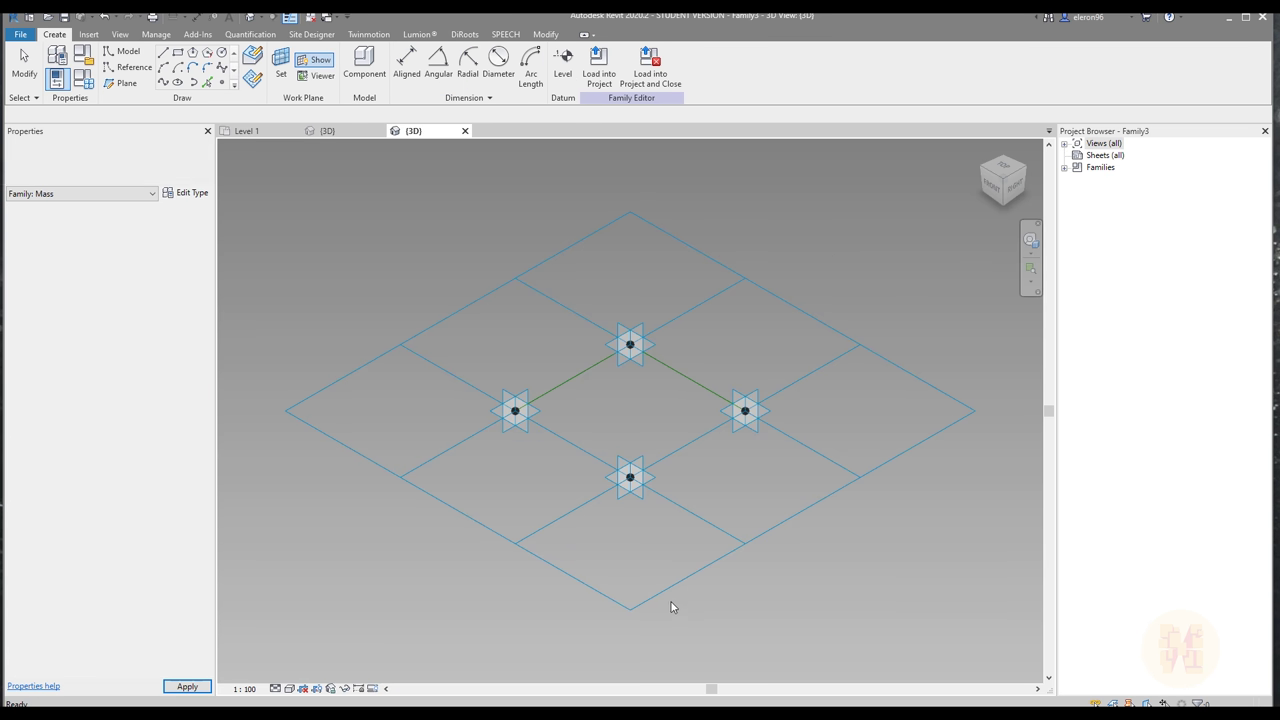
left_click_drag(580, 598, 605, 585)
left_click_drag(481, 579, 470, 578)
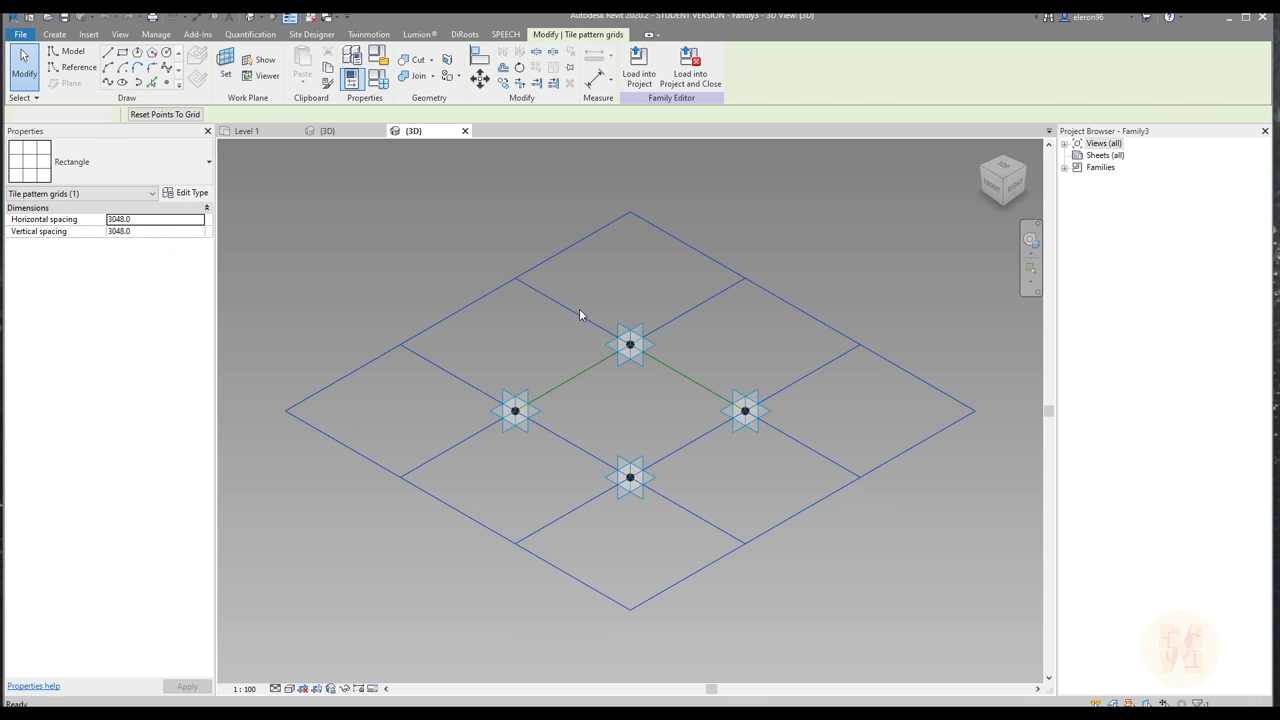
- Try placing a point along an edge of the pattern tile, and delete it
left_click(608, 428)
scroll(608, 428, "up", 3)
middle_click_drag(608, 428, 623, 453)
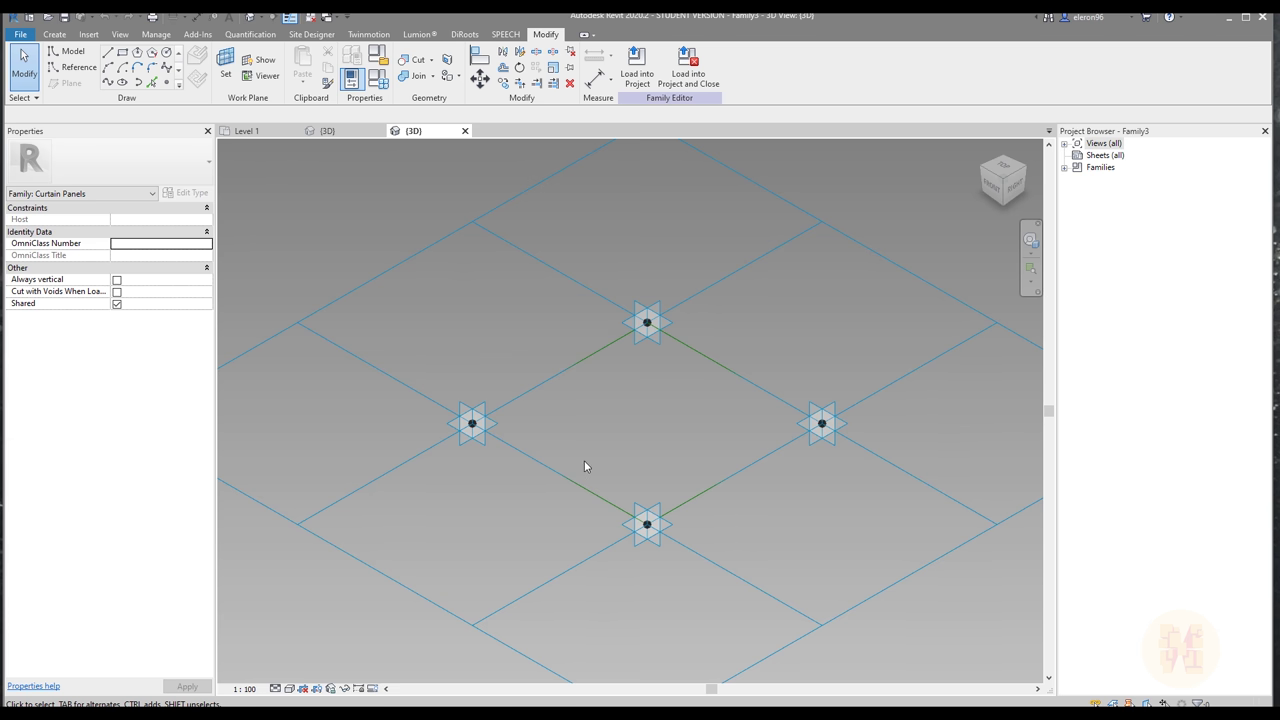
scroll(534, 464, "up", 3)
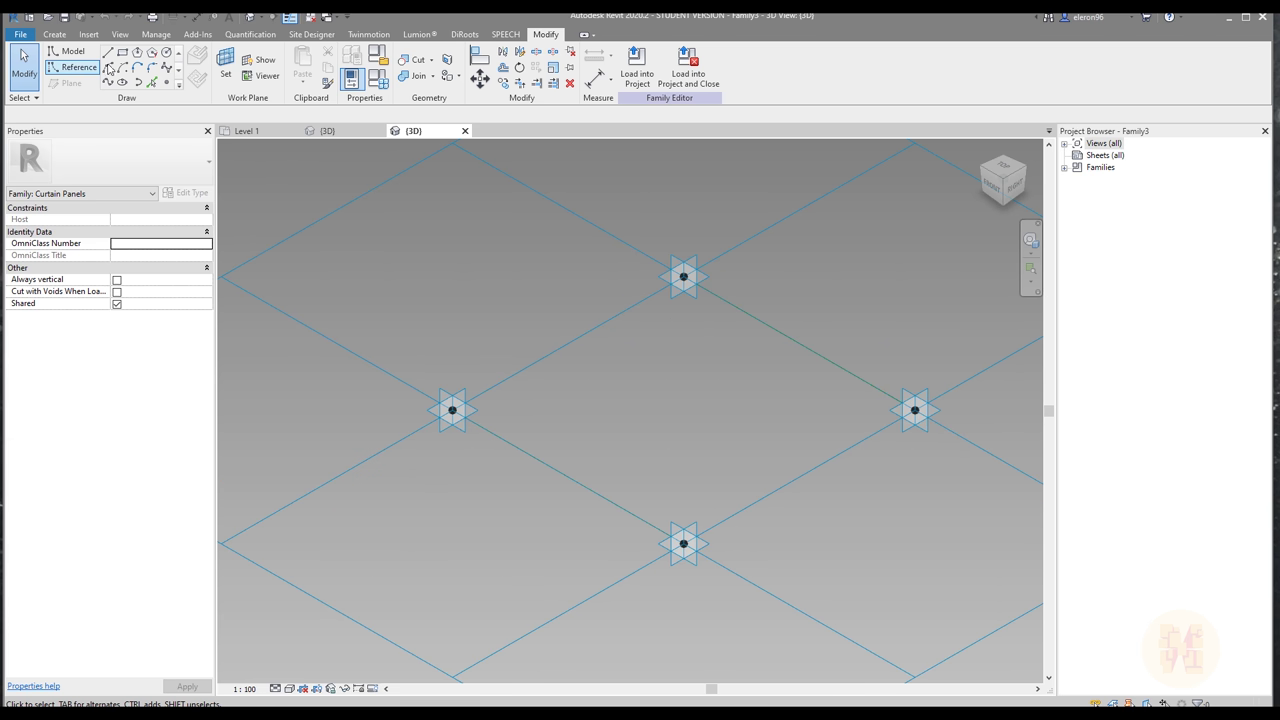
left_click(165, 84)
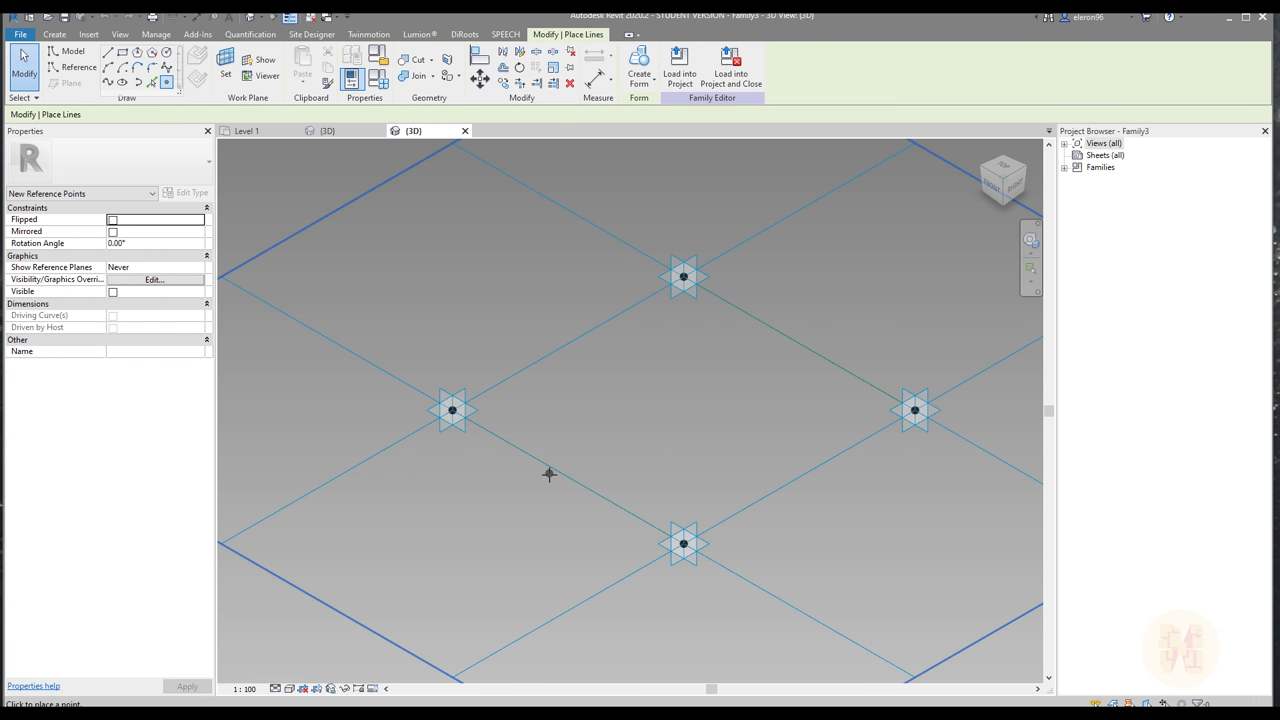
scroll(540, 488, "up", 3)
key("Escape")
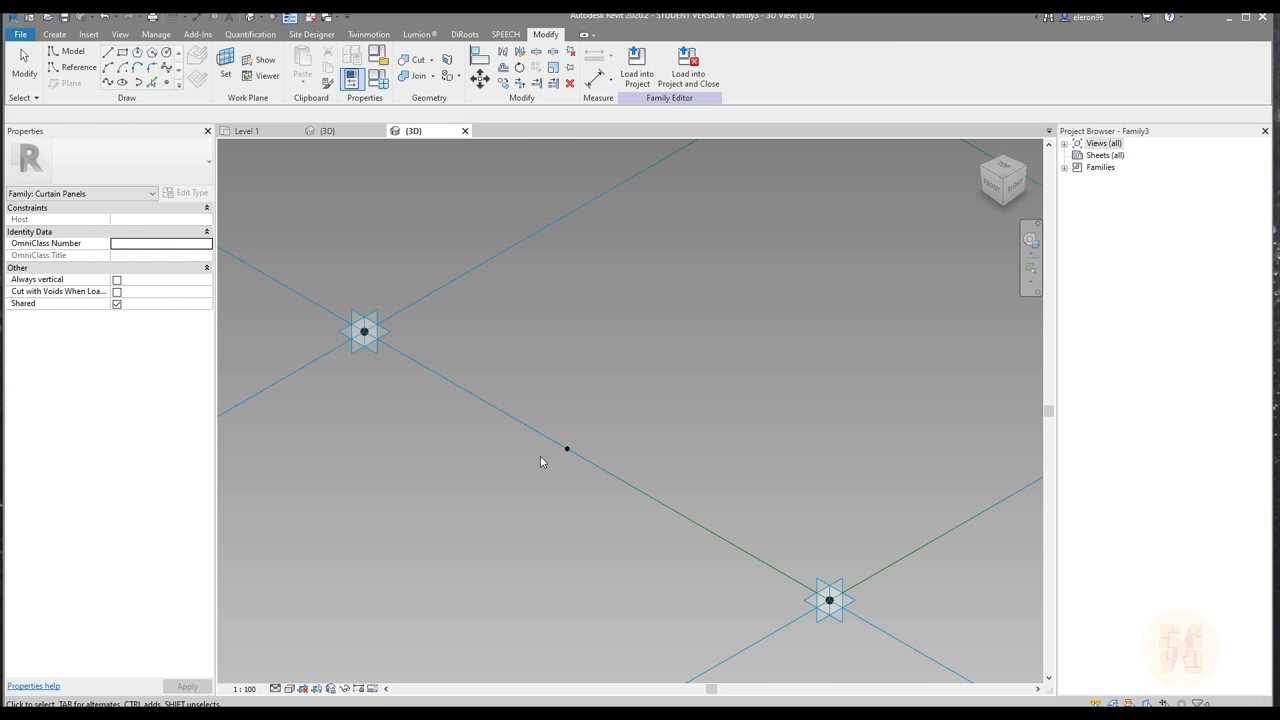
left_click_drag(466, 497, 632, 402)
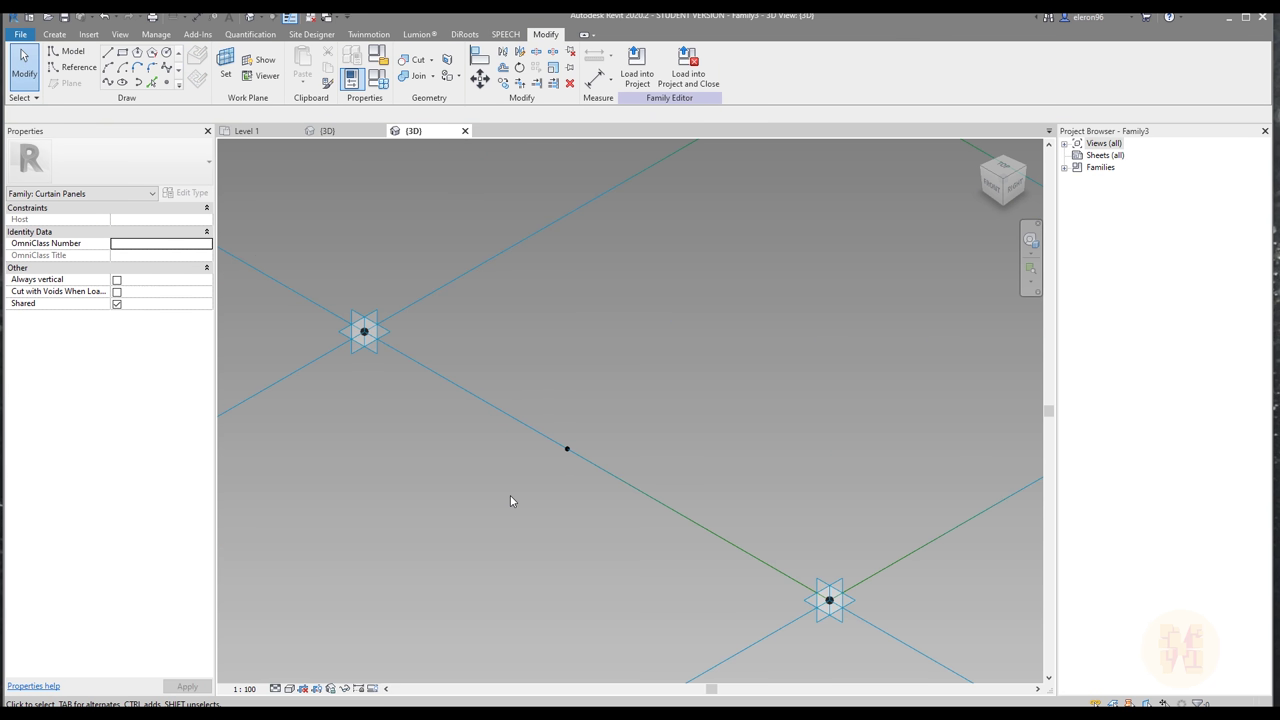
left_click_drag(510, 496, 720, 362)
key("Delete")
- Place reference points at the four corner placement points of the pattern tile, using Level 1 as the placement plane
middle_click_drag(482, 349, 561, 404)
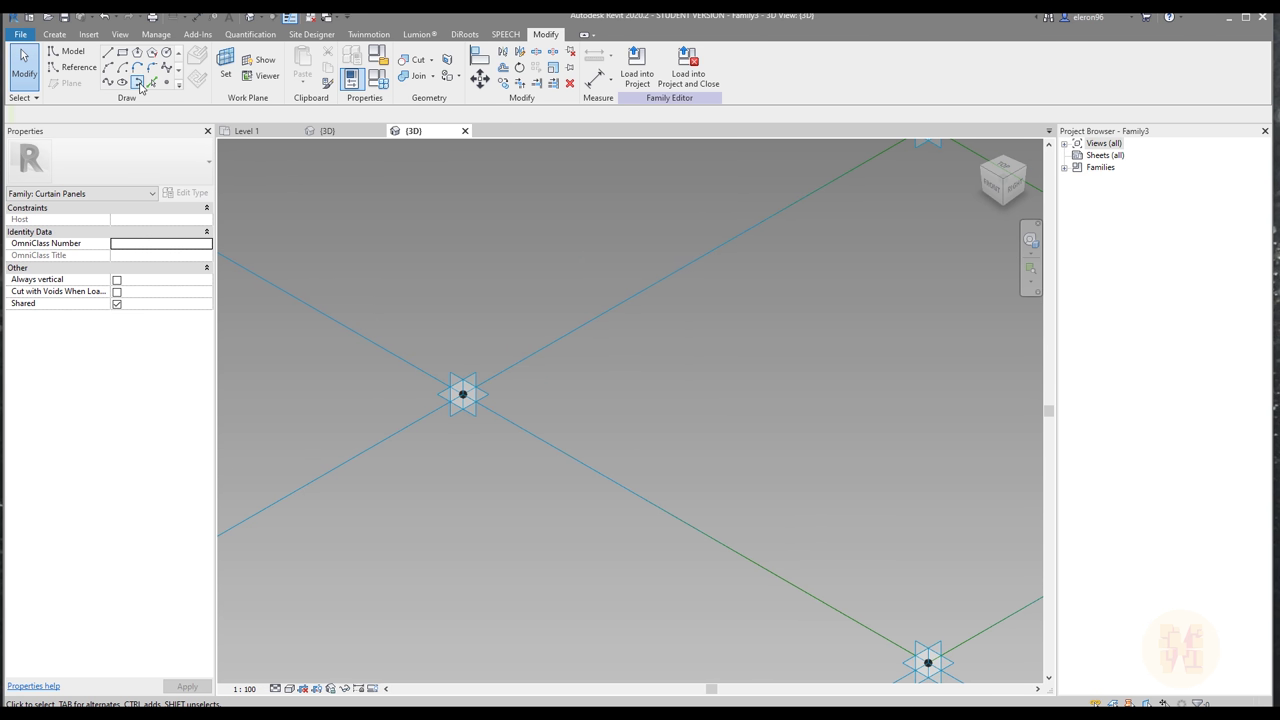
left_click(78, 68)
left_click(165, 82)
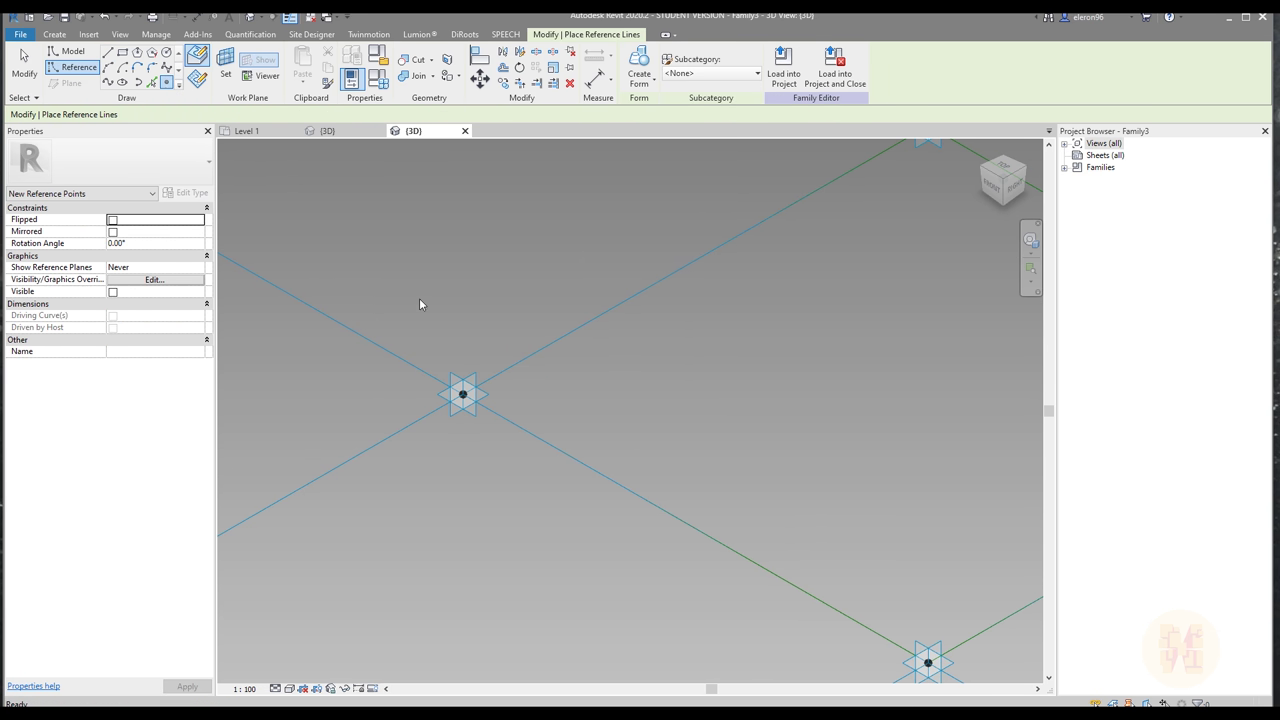
middle_click_drag(786, 313, 898, 225)
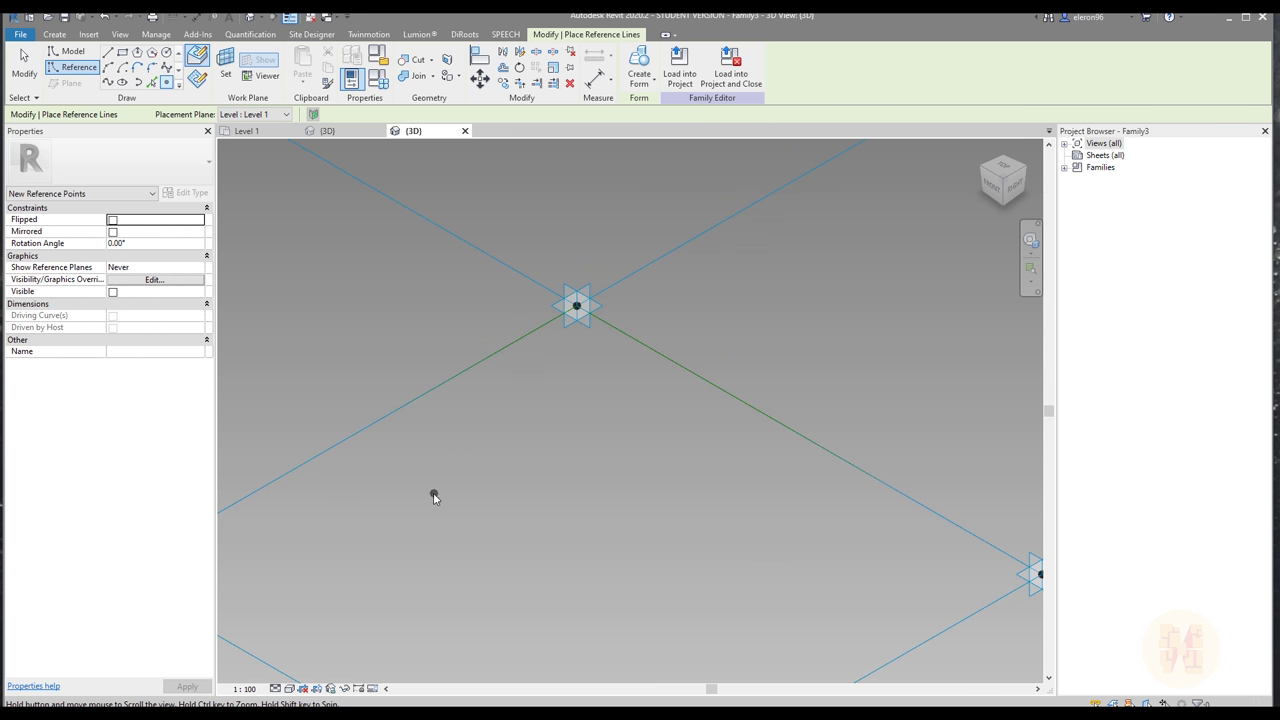
scroll(606, 229, "down", 3)
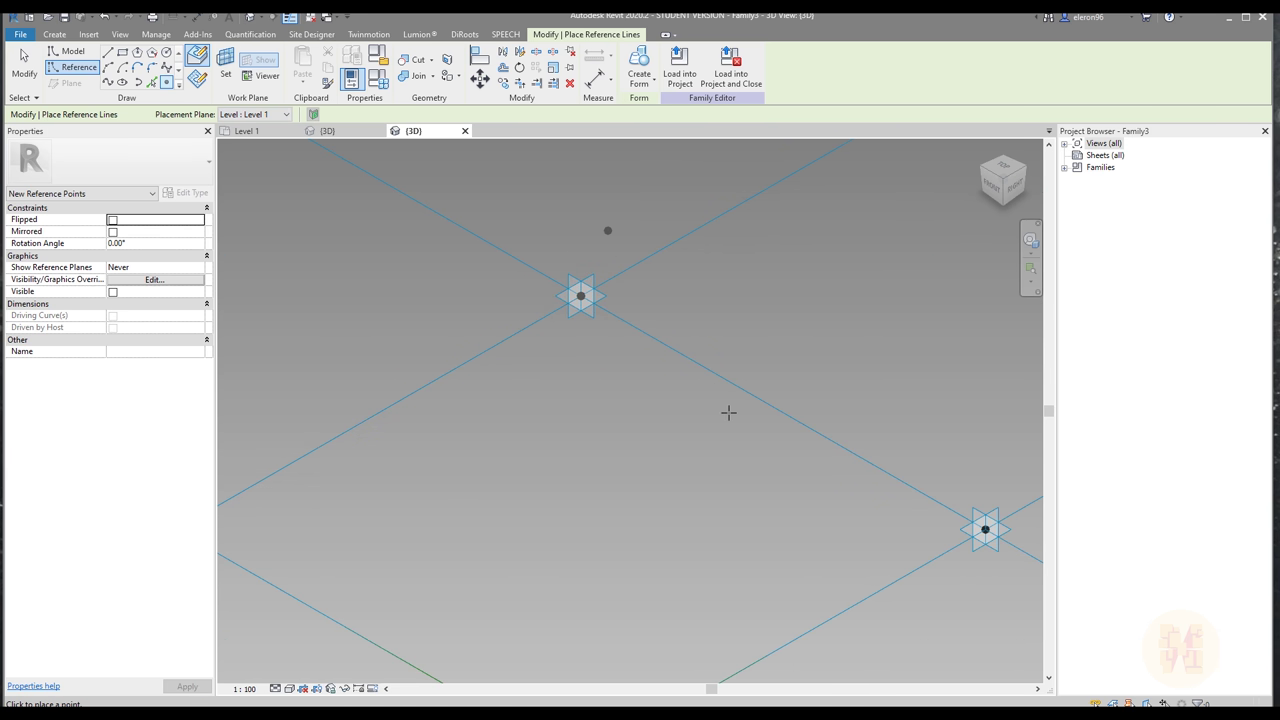
middle_click_drag(728, 405, 612, 262)
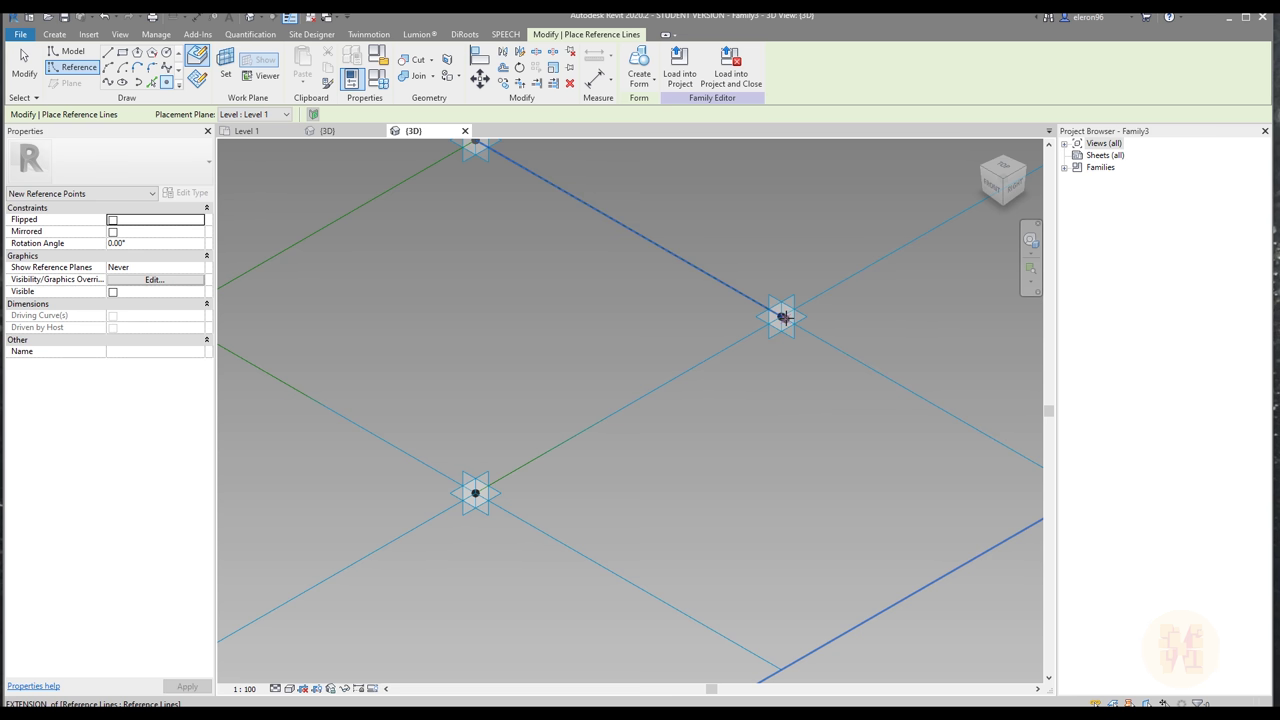
left_click(477, 493)
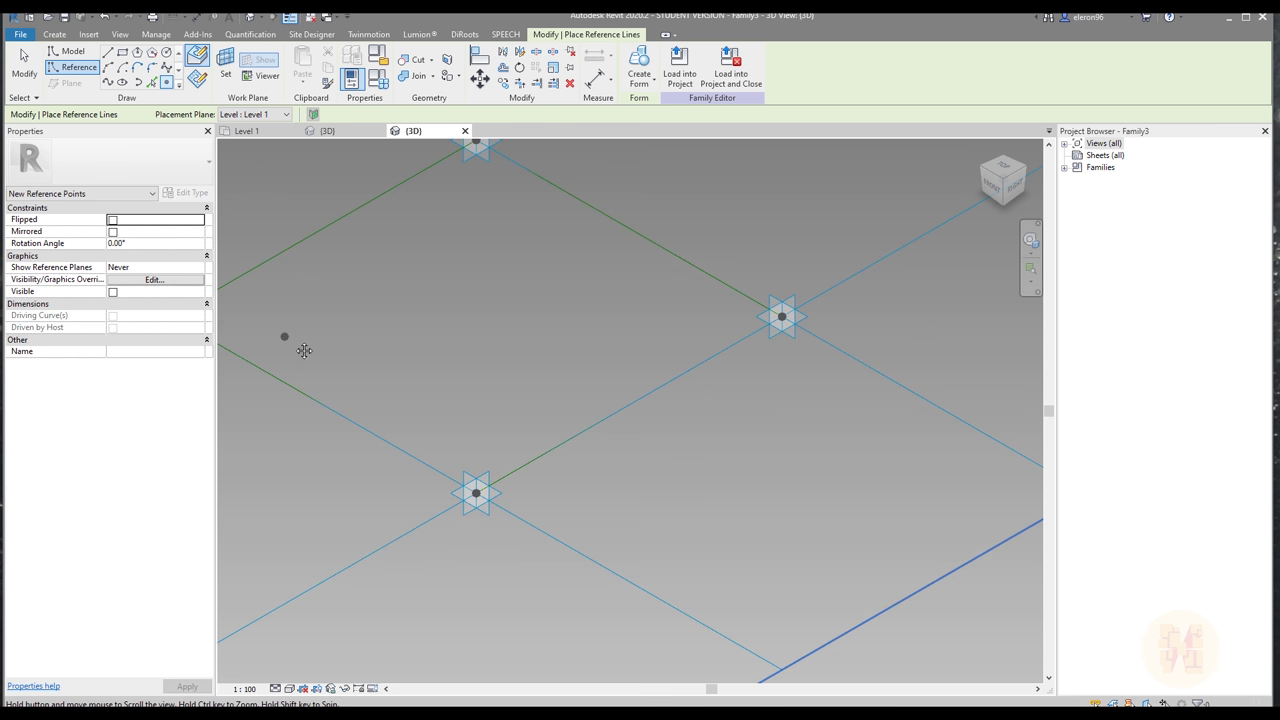
middle_click_drag(283, 337, 569, 401)
left_click(455, 381)
key("Escape")
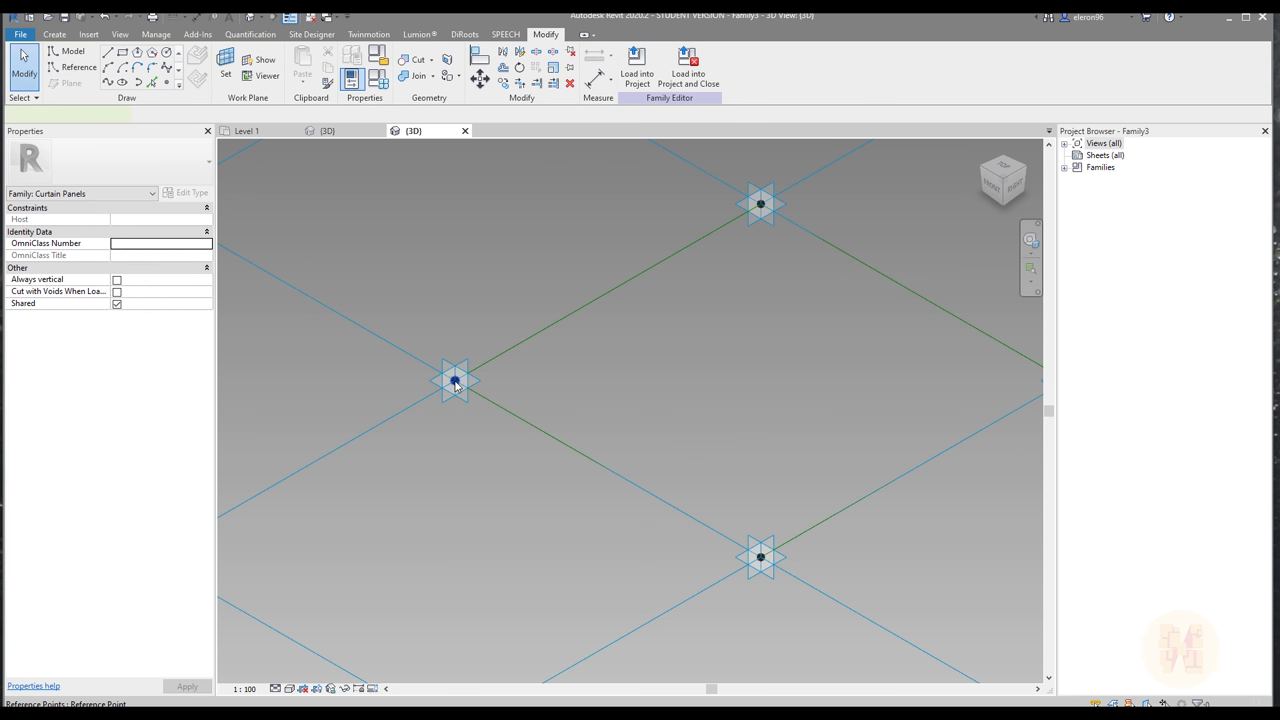
- Set the offset of the Level 1-hosted reference point at the first placement point to 500
left_click(455, 381)
left_click(144, 355)
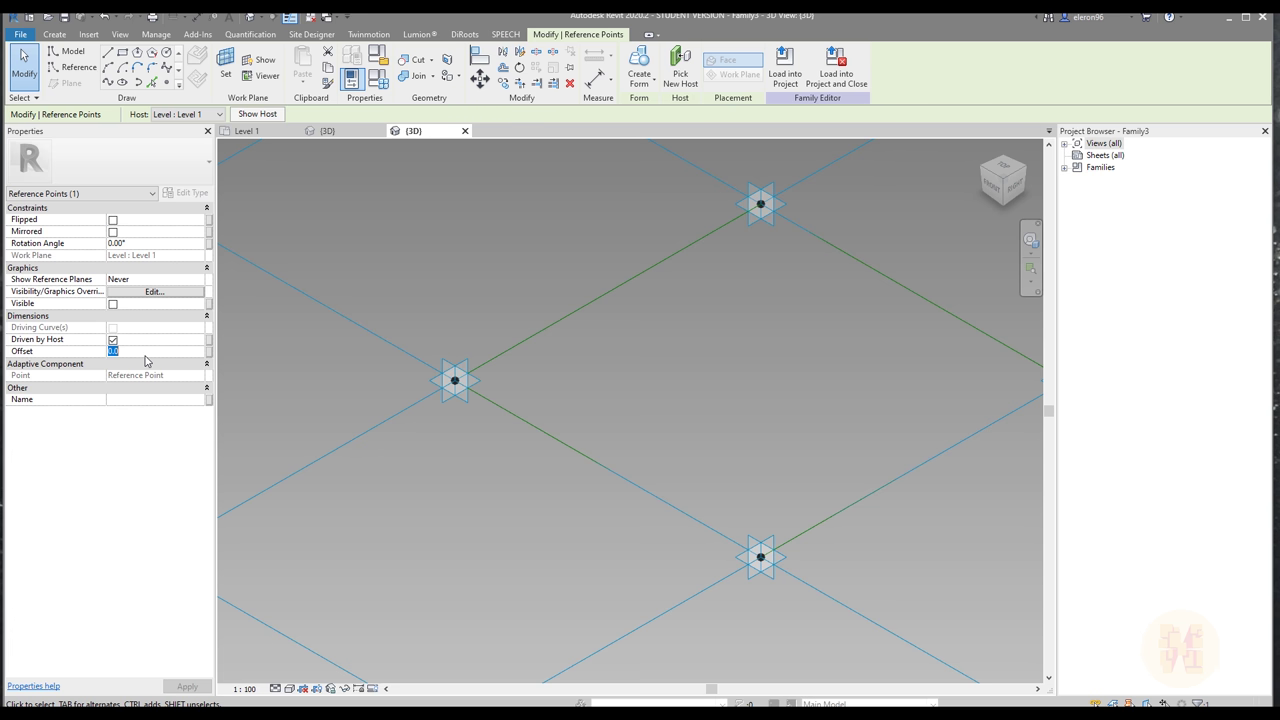
key("Return")
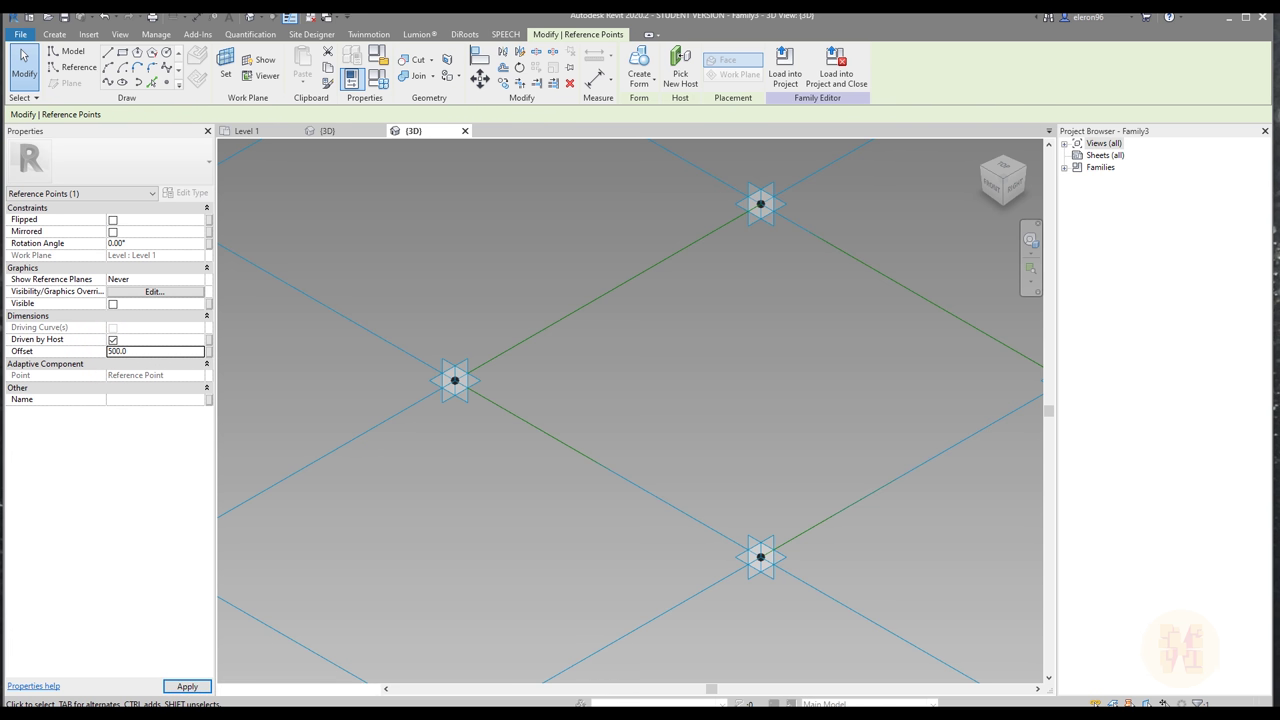
middle_click_drag(870, 413, 746, 461)
left_click(551, 464)
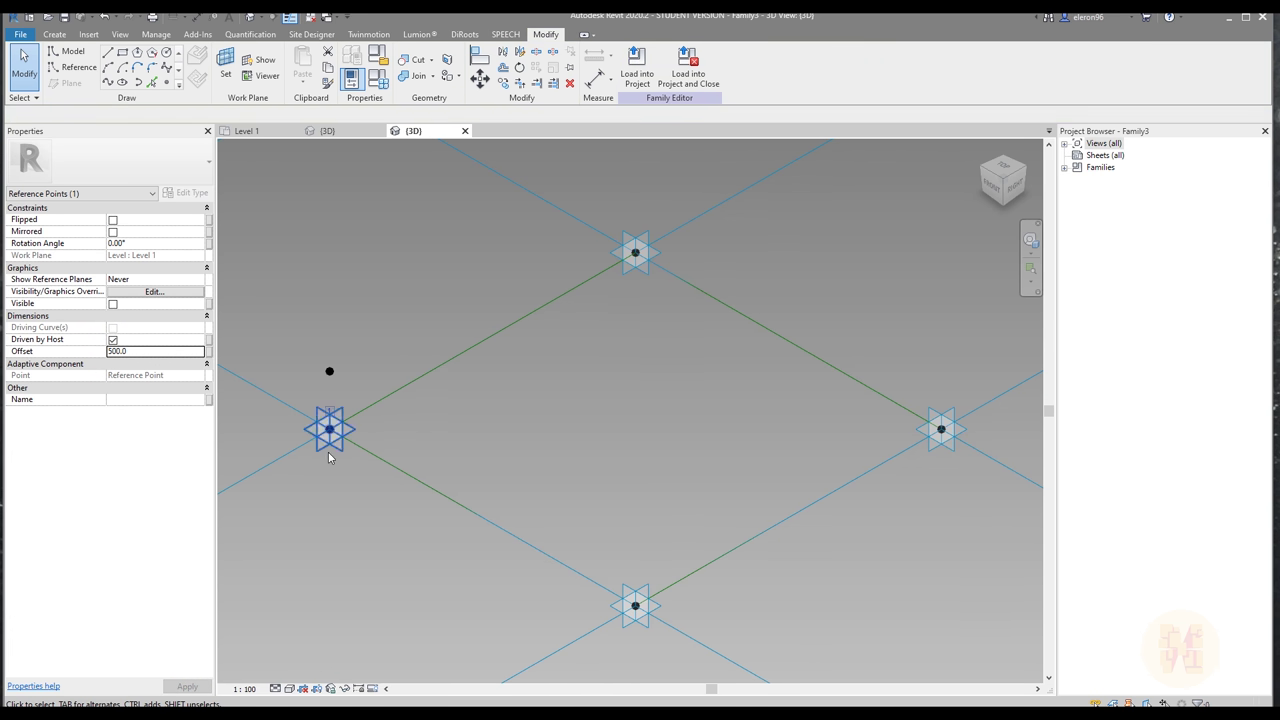
- Move the first placement point to test whether its offset reference point follows, undo the move and remove that reference point
left_click(328, 450)
middle_click_drag(336, 466, 490, 444)
mouse_move(479, 423)
left_mouse_down()
mouse_move(354, 446)
mouse_move(409, 468)
mouse_move(420, 429)
mouse_move(446, 436)
mouse_move(491, 401)
left_mouse_up()
key("ctrl+z")
left_click(489, 423)
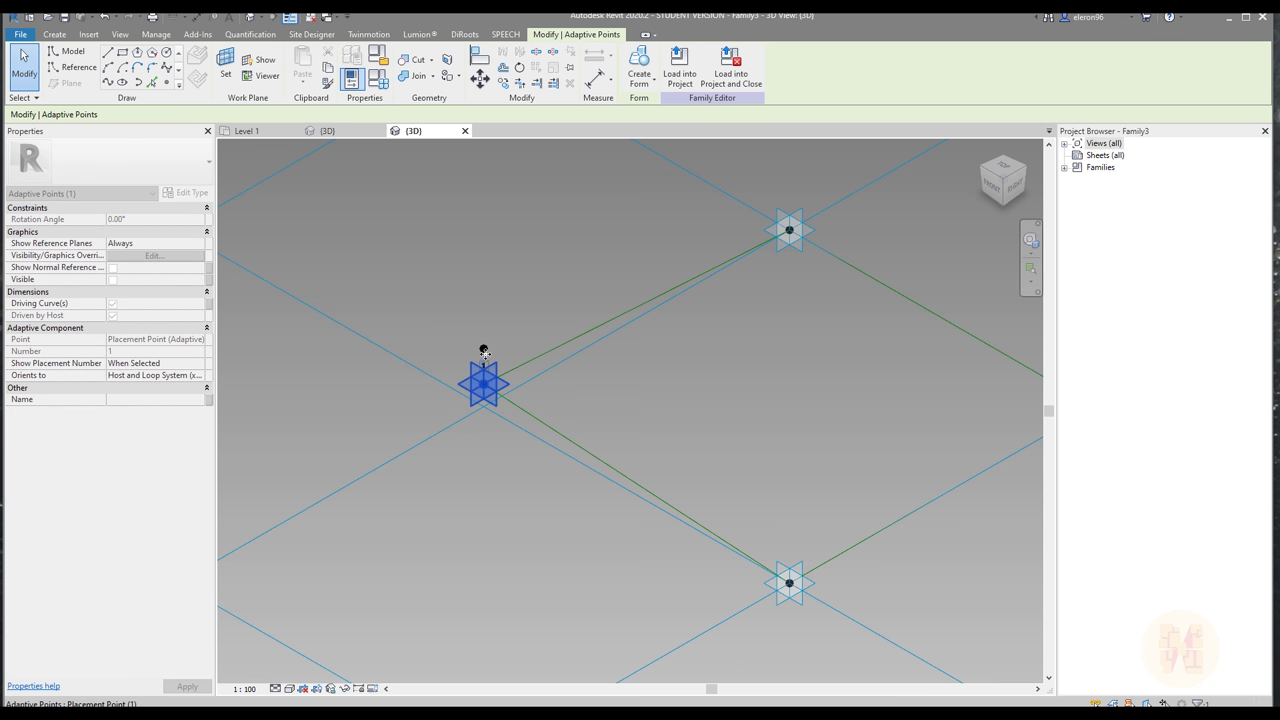
key("ctrl+z")
left_click(484, 349)
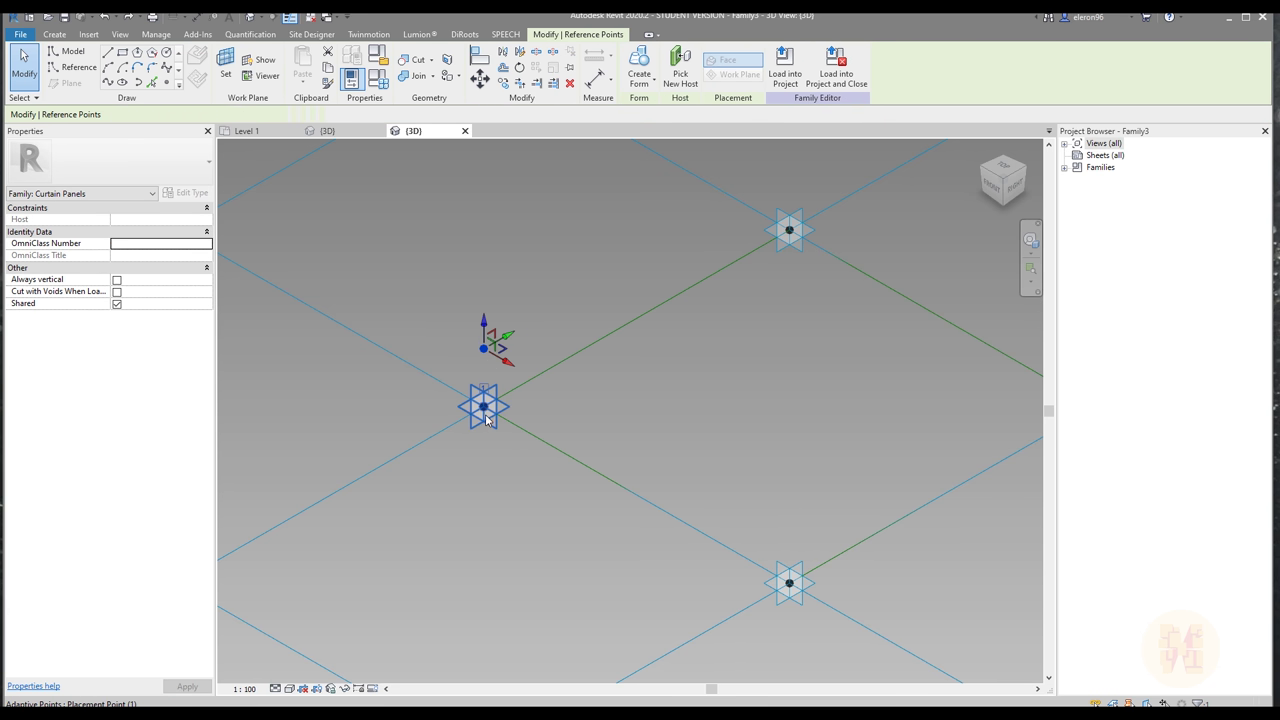
left_click(527, 387)
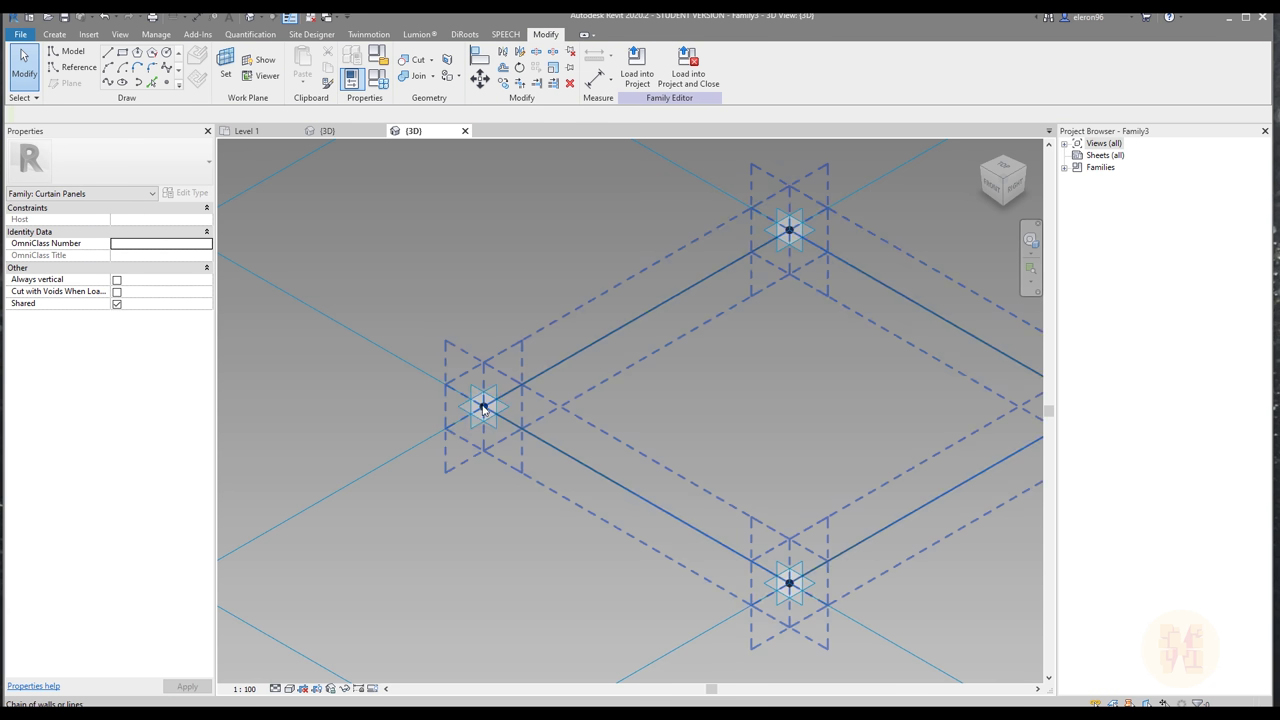
- Set the first placement point's own plane as the work plane and place a reference point on it
left_click(77, 67)
left_click(168, 84)
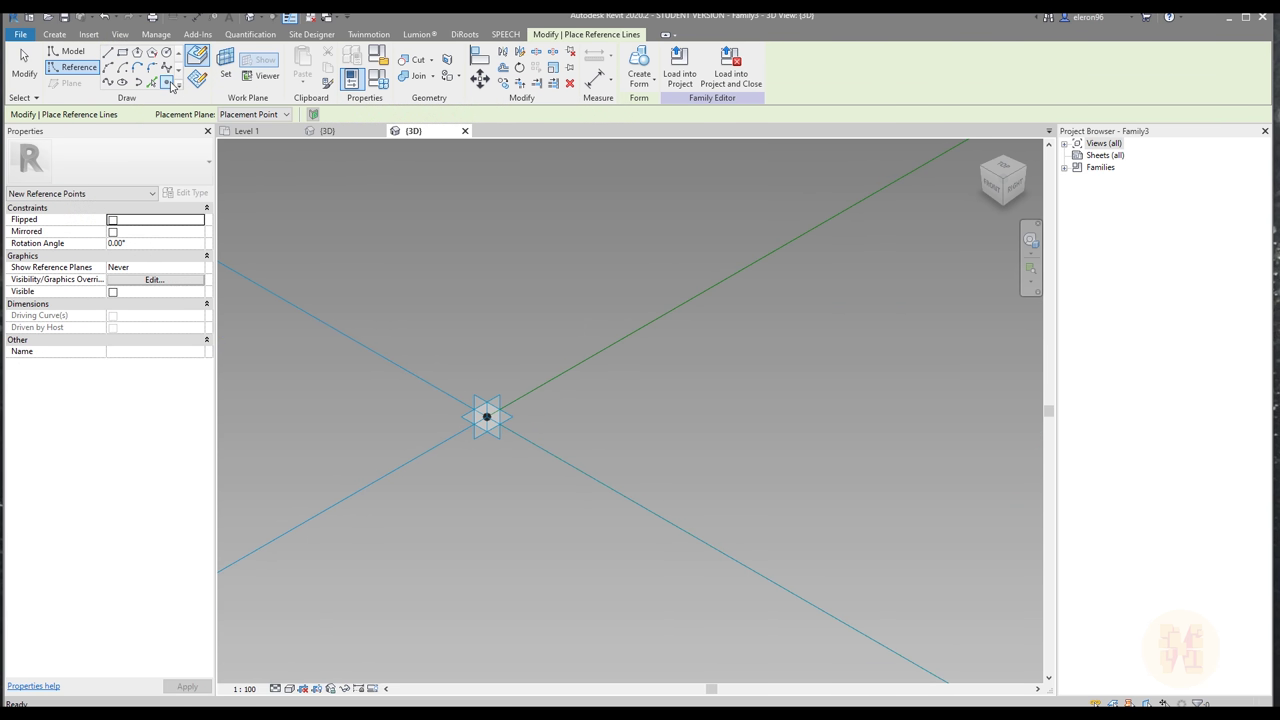
left_click(227, 68)
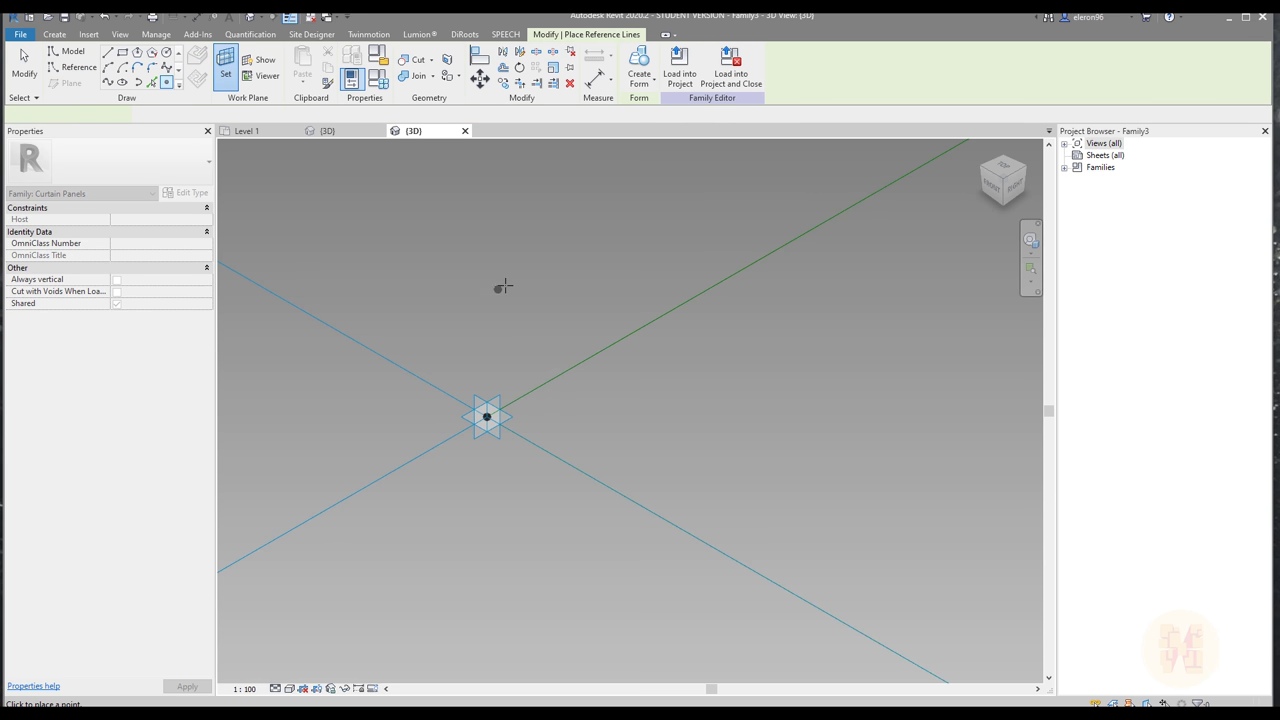
left_click(487, 415)
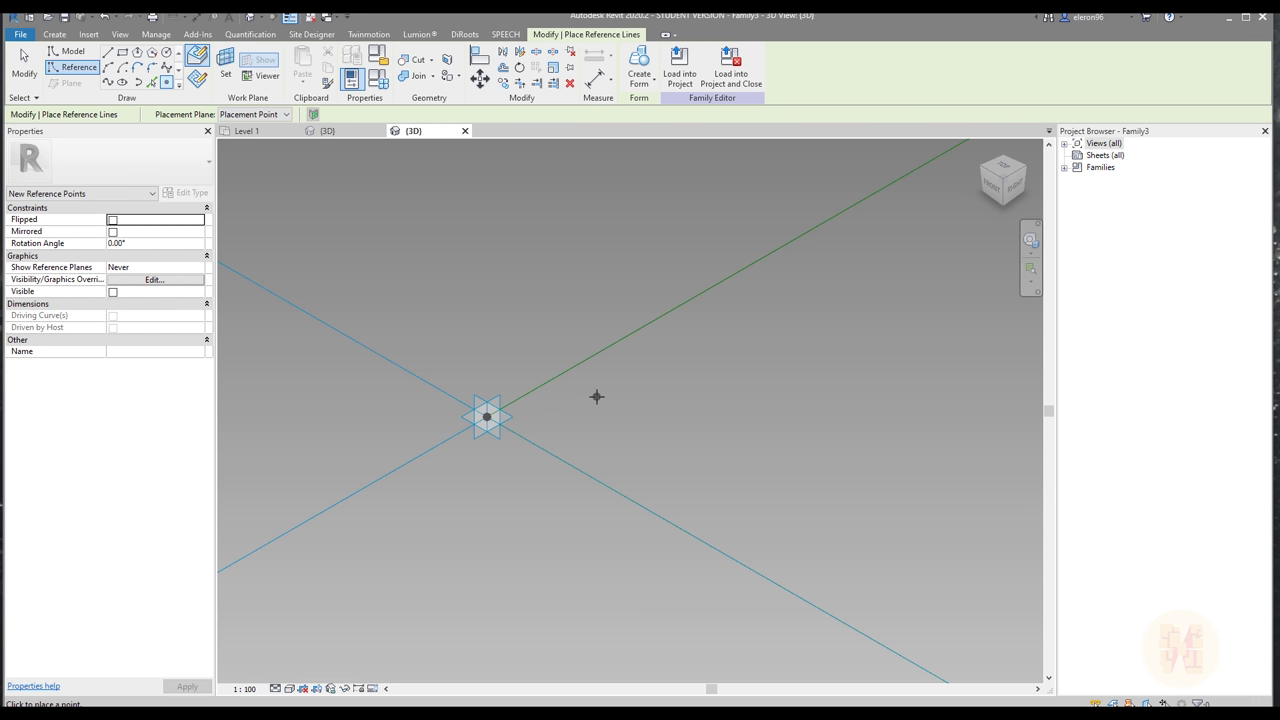
key("Escape")
key("Escape")
- Set the offset of the new reference point hosted on the first placement point to 500
left_click(488, 415)
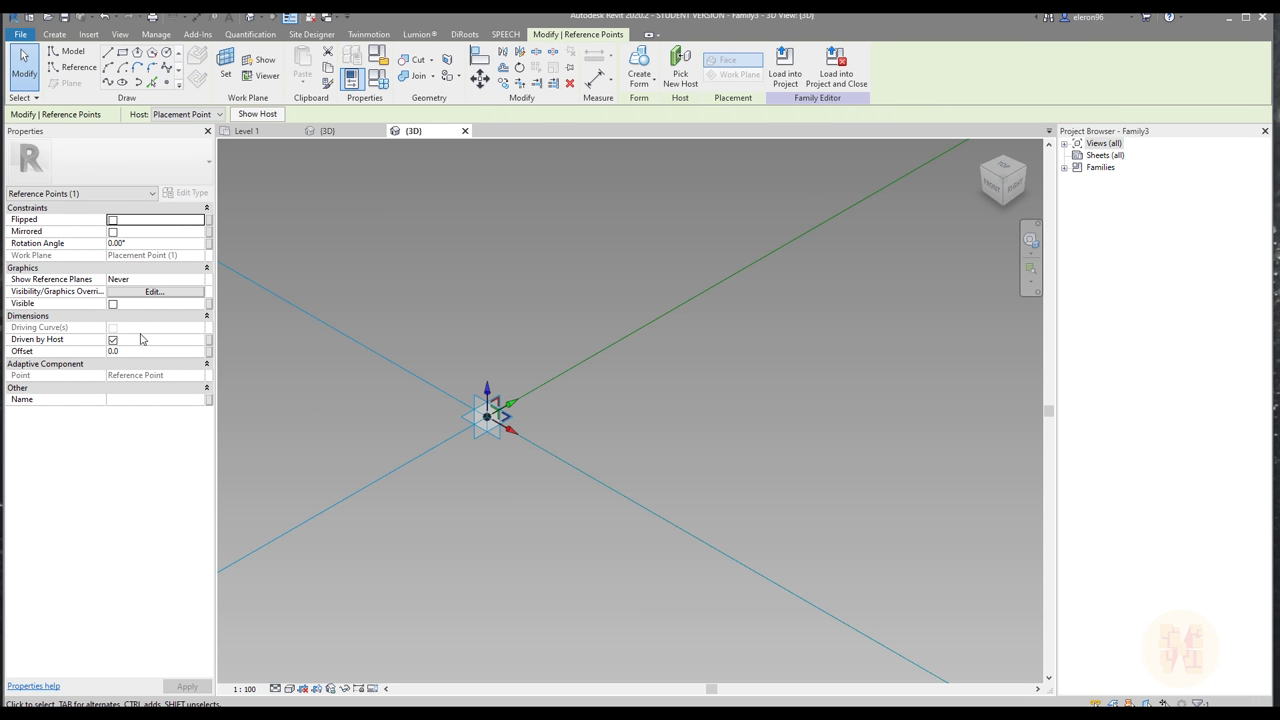
left_click(137, 351)
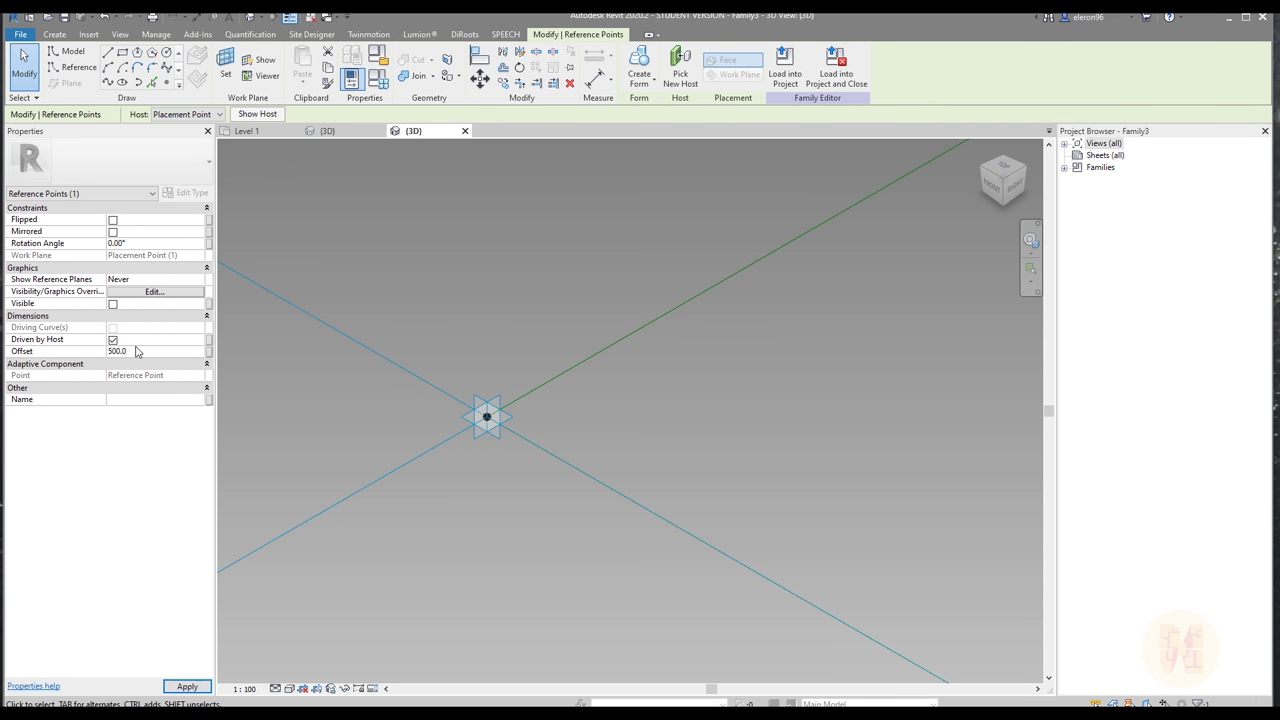
left_click(426, 491)
left_click(487, 425)
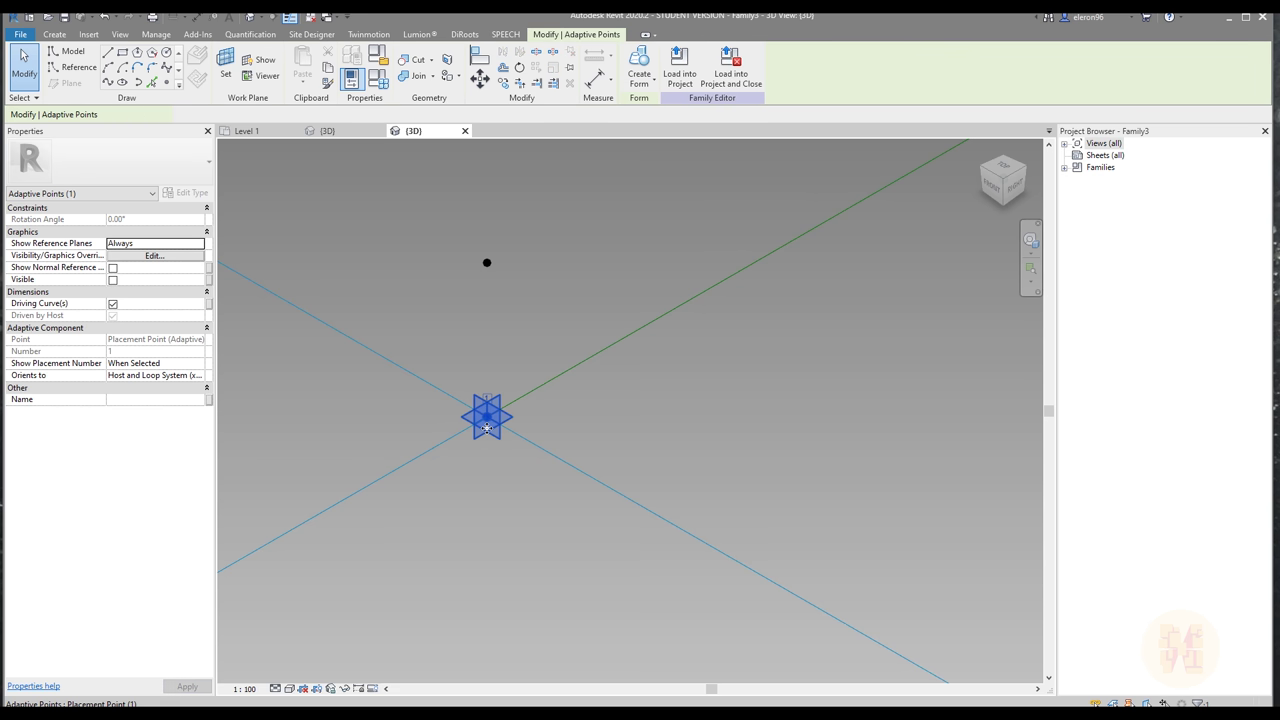
left_click(615, 412)
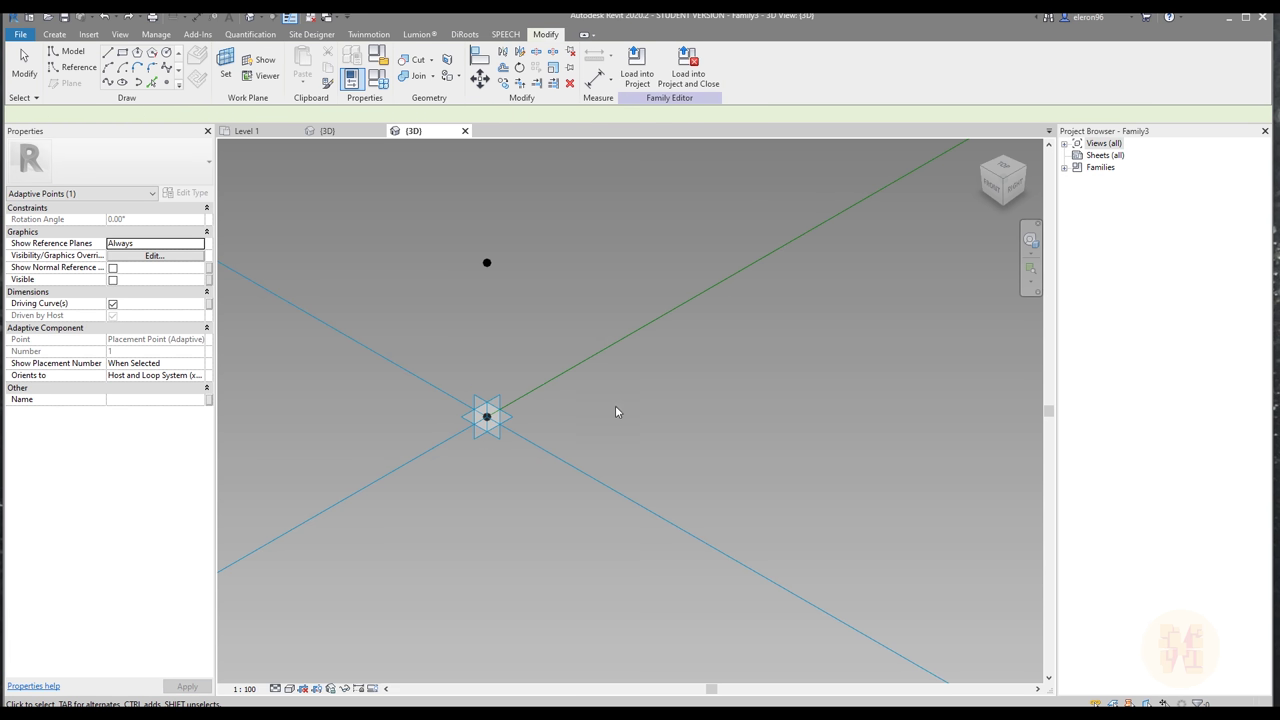
- Remove the Level 1-hosted reference points from the other three corners of the tile
middle_click_drag(755, 392, 411, 491)
middle_click_drag(863, 208, 559, 377)
scroll(561, 380, "down", 3)
left_click_drag(508, 282, 640, 406)
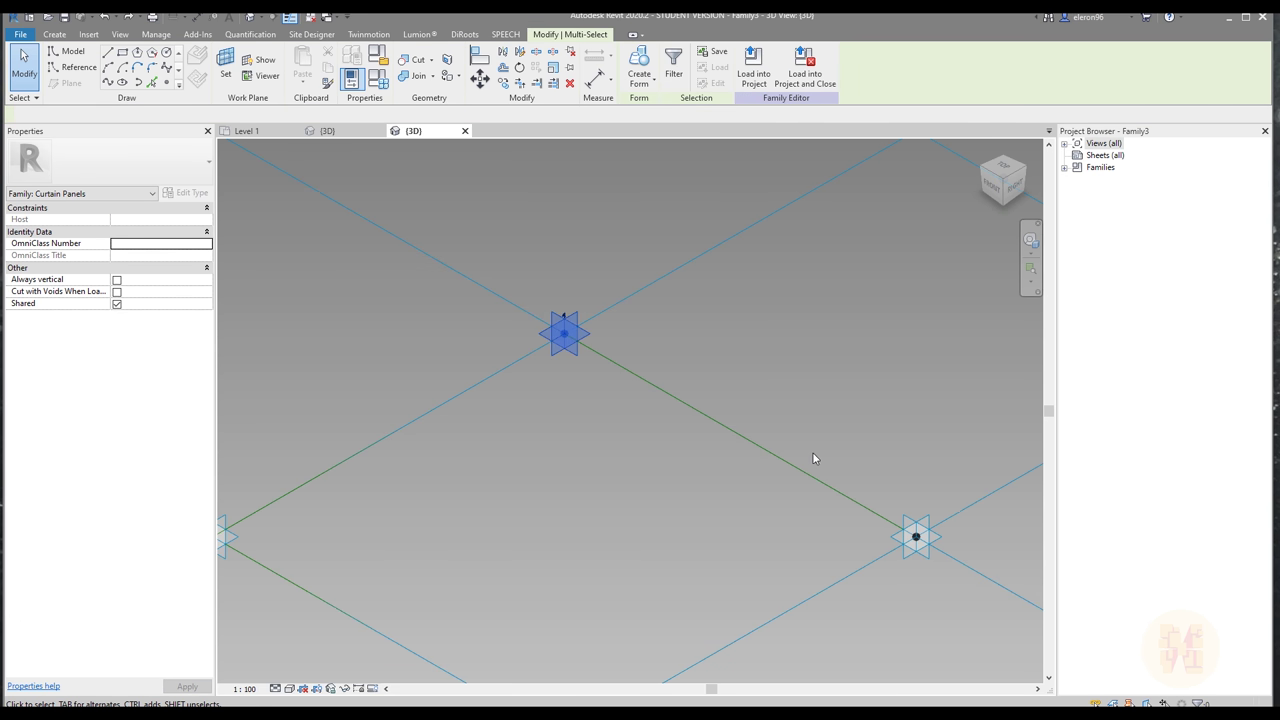
left_click_drag(808, 391, 1027, 673)
middle_click_drag(774, 574, 775, 301)
left_click_drag(472, 323, 734, 571)
middle_click_drag(562, 172, 575, 452)
scroll(586, 289, "up", 3)
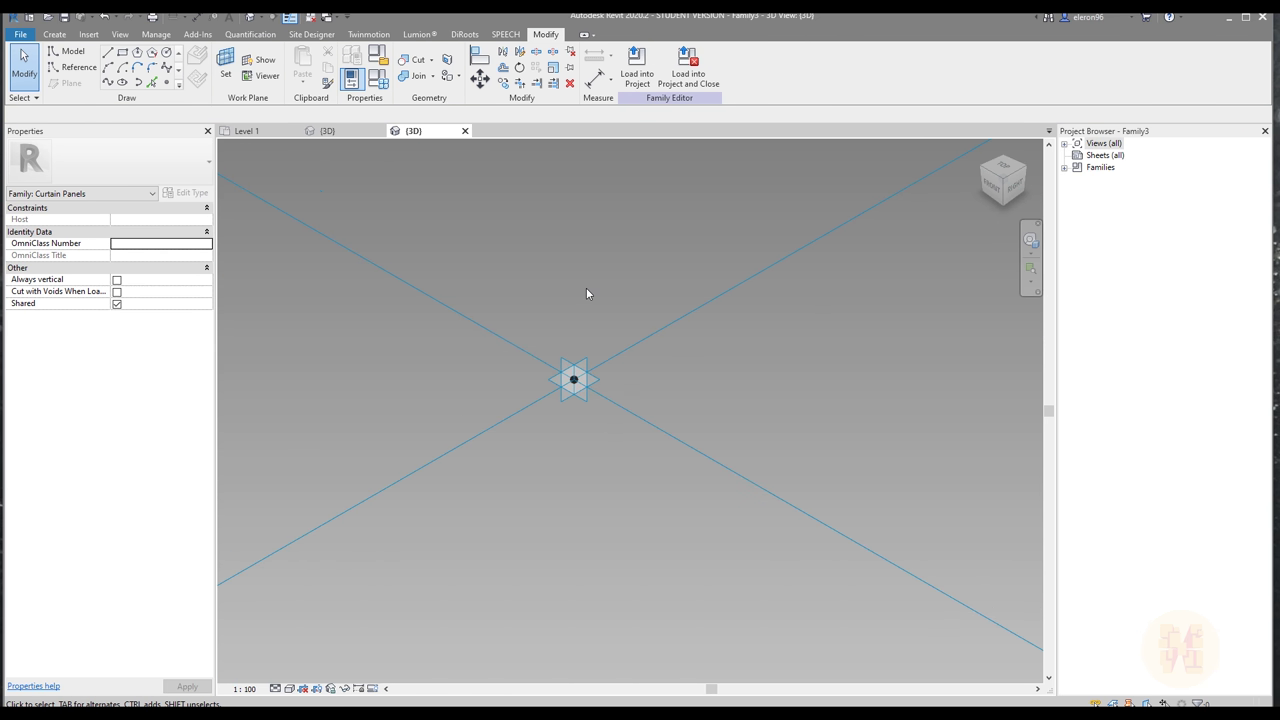
- Place reference points on the second and third placement points, using each point's own plane as the work plane
left_click(49, 74)
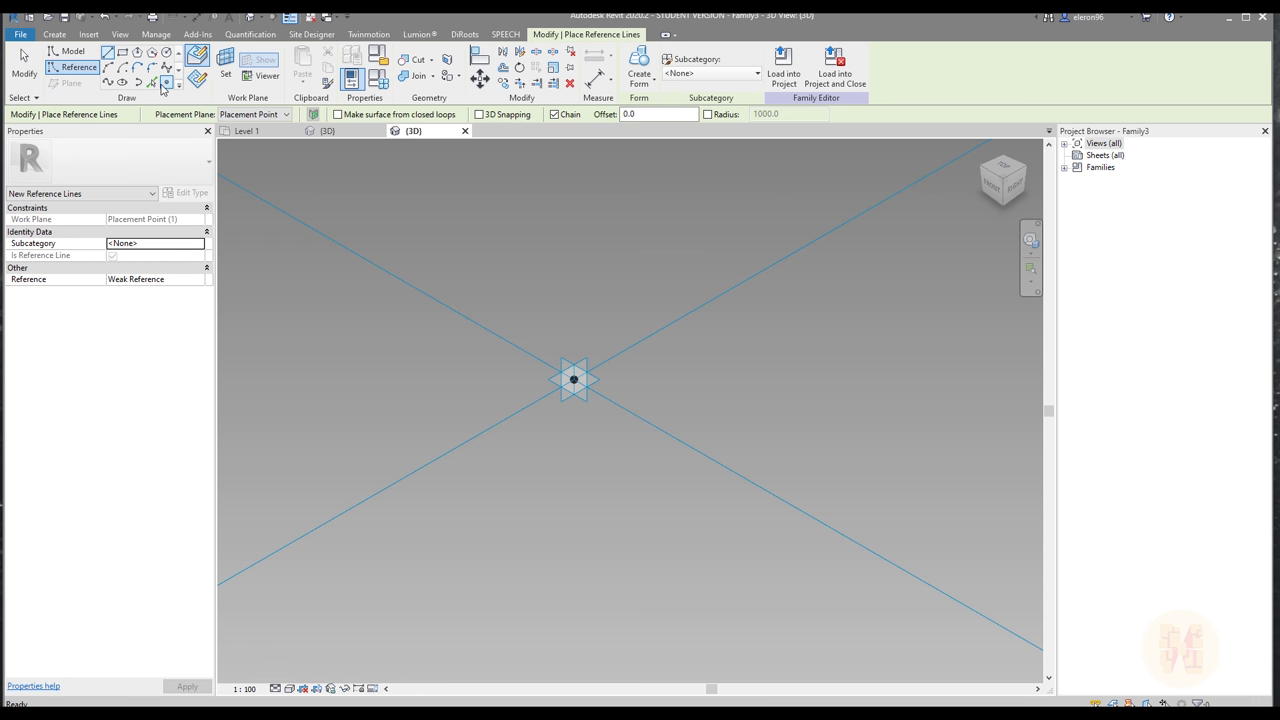
left_click(225, 65)
left_click(571, 394)
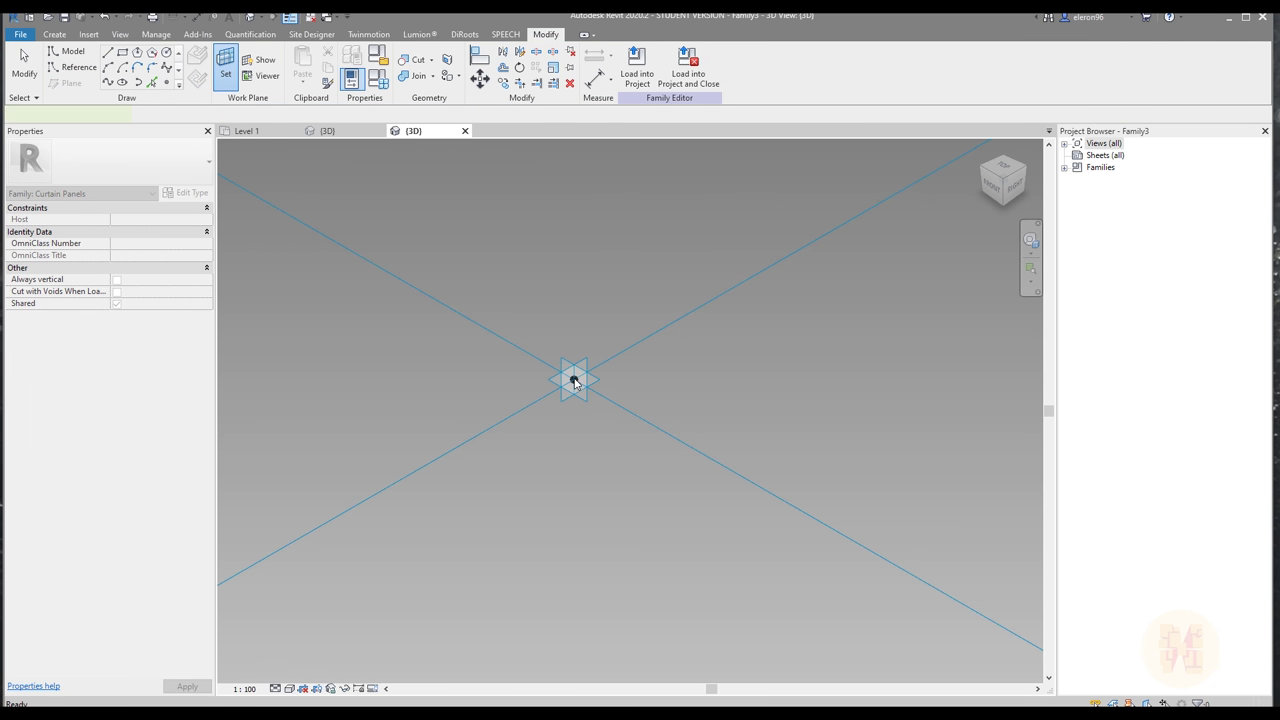
middle_click_drag(577, 334, 692, 419)
scroll(471, 293, "down", 1)
scroll(468, 295, "up", 1)
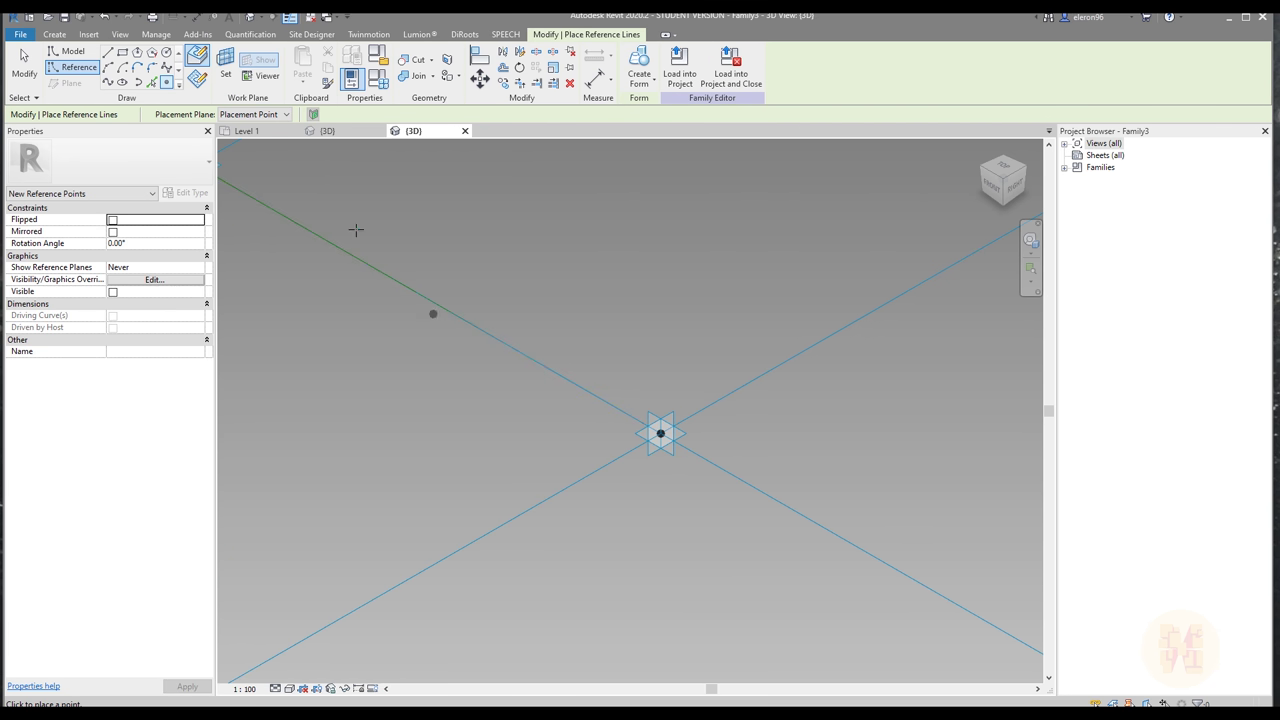
left_click(222, 72)
left_click(660, 433)
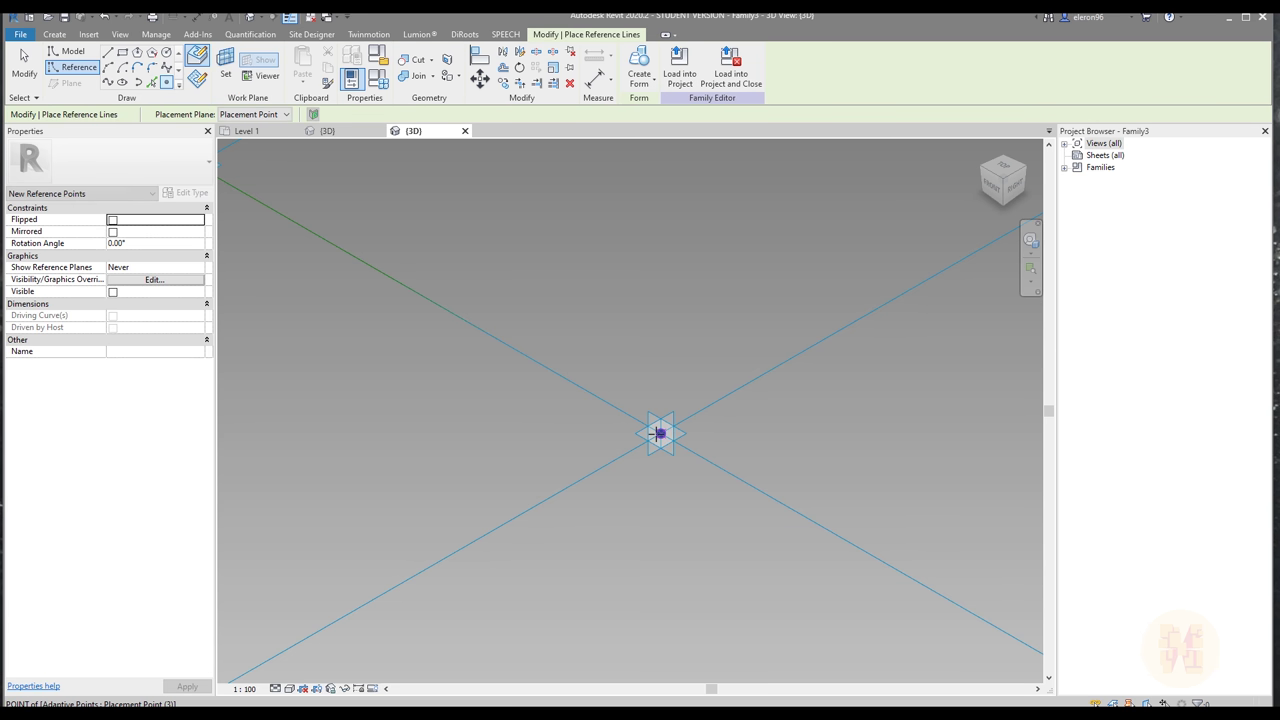
left_click(659, 433)
- Set the fourth placement point's plane as the work plane and place a reference point on it
scroll(625, 460, "down", 3)
middle_click_drag(576, 518, 695, 366)
scroll(525, 410, "up", 3)
left_click(228, 72)
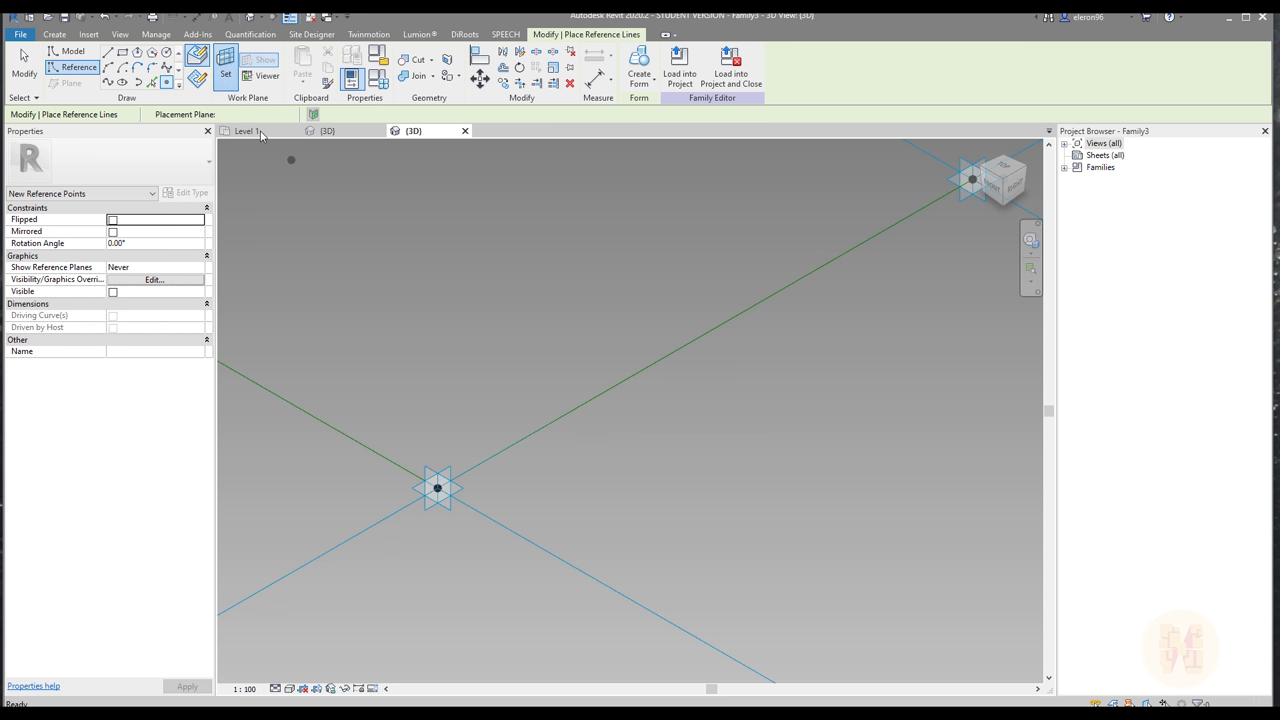
left_click(437, 488)
left_click(437, 488)
middle_click_drag(454, 390, 377, 300)
key("Escape")
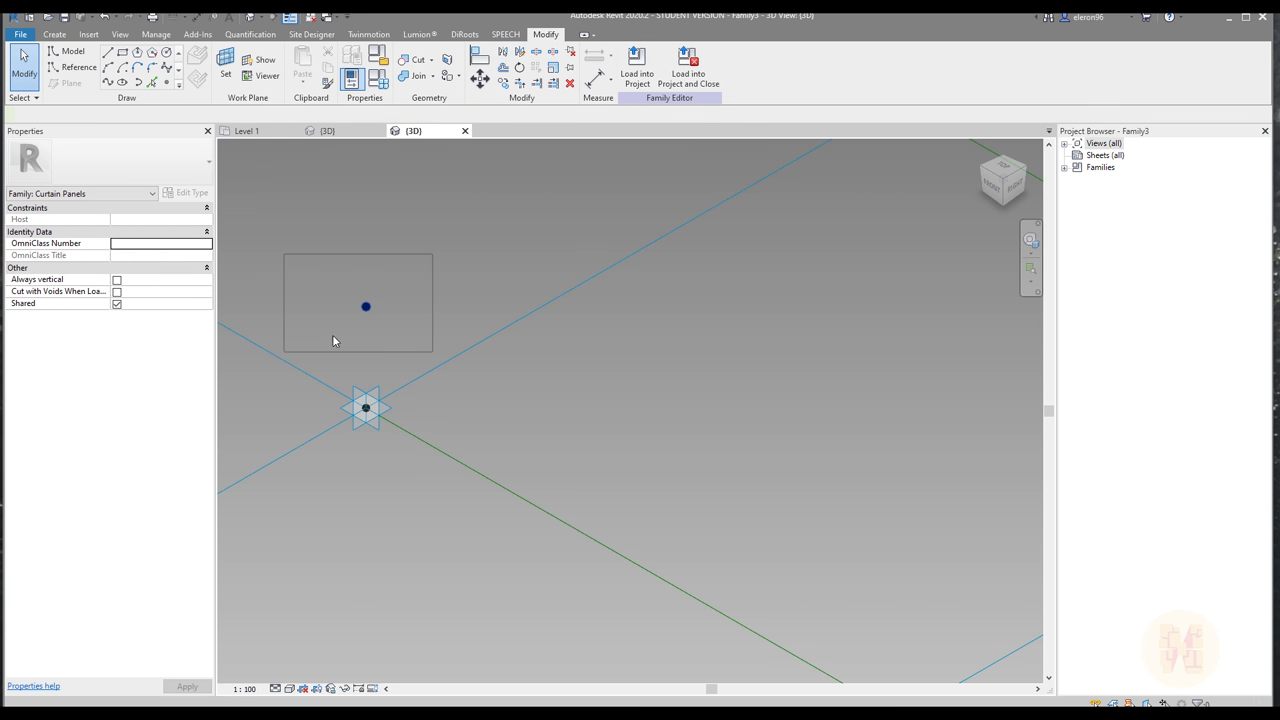
- Link the offset of the first corner's raised reference point to a new type family parameter named Offset under Dimensions
left_click(366, 306)
left_click(208, 352)
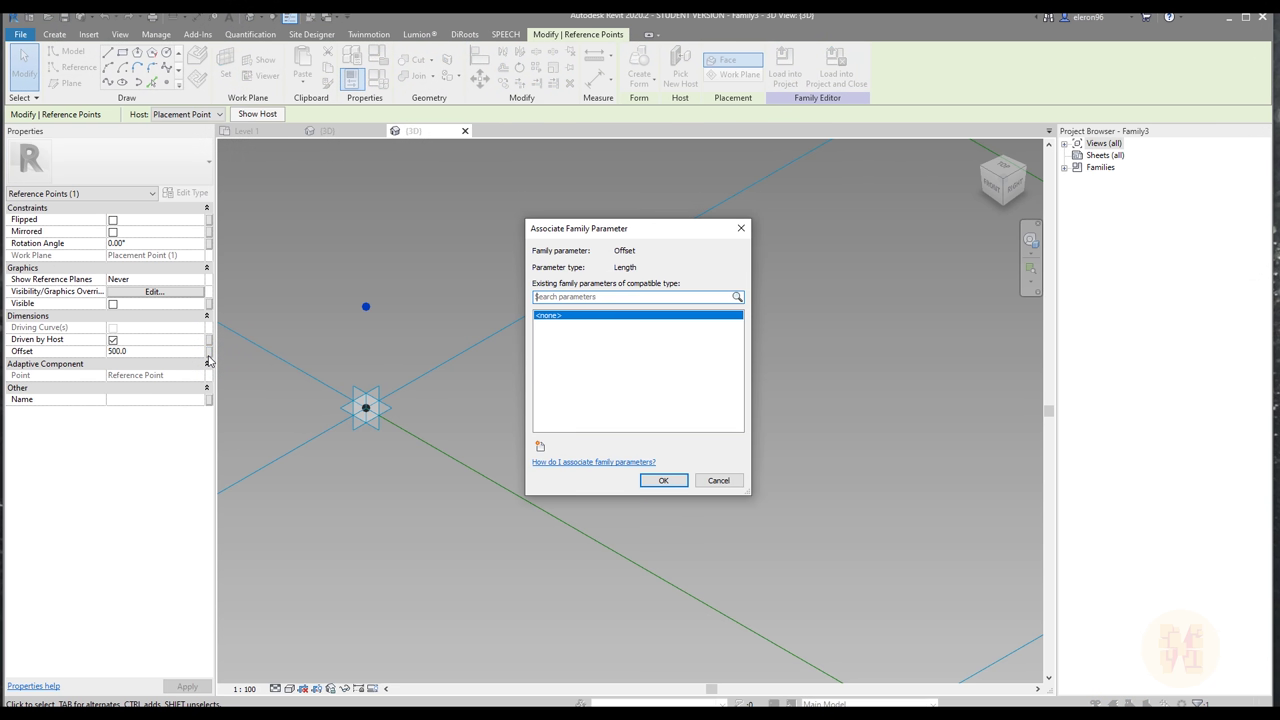
left_click(539, 447)
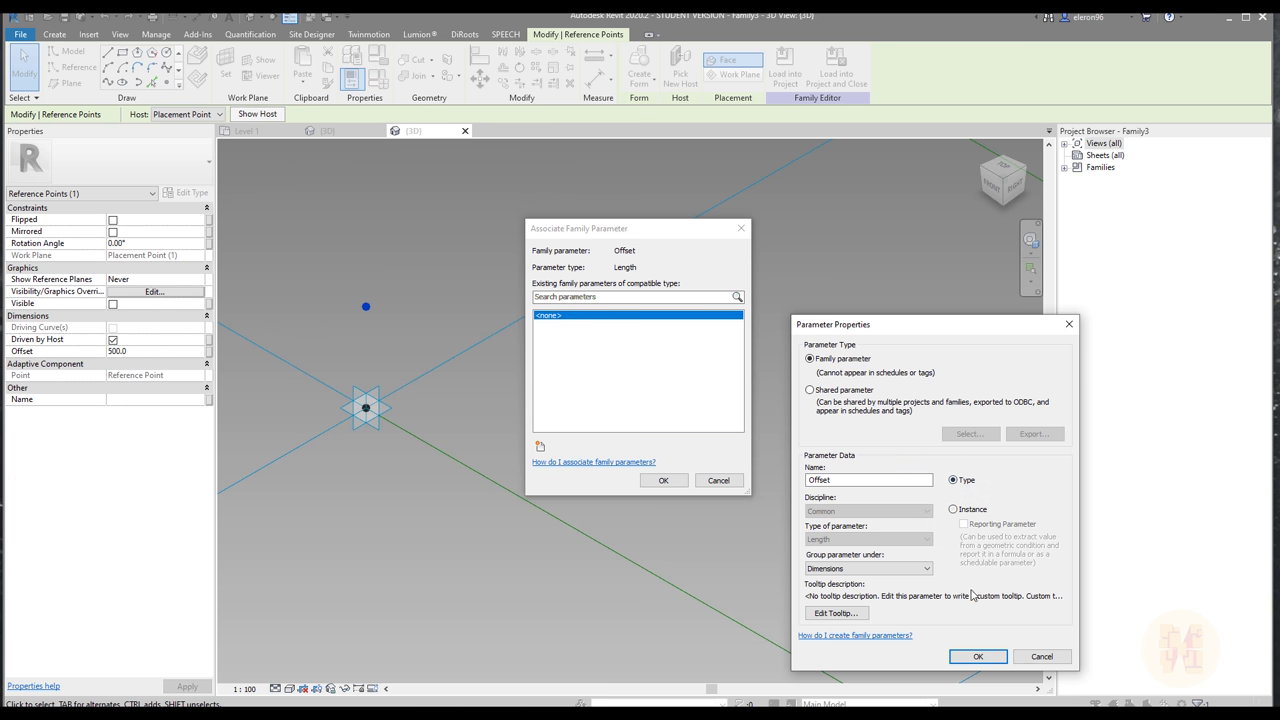
left_click(977, 657)
left_click(677, 483)
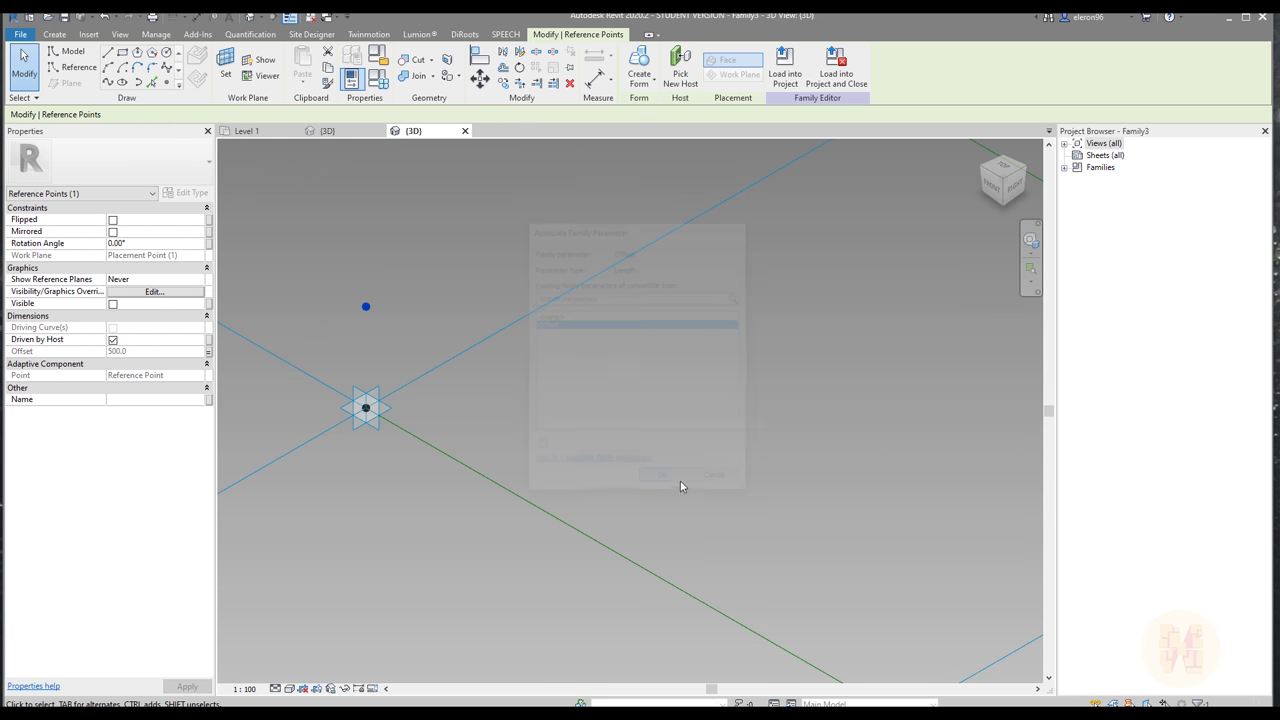
- Filter a selection of the other three corners to only their reference points and link their offset to the Offset parameter
middle_click_drag(848, 405, 571, 480)
scroll(582, 446, "down", 3)
left_click_drag(482, 292, 832, 677)
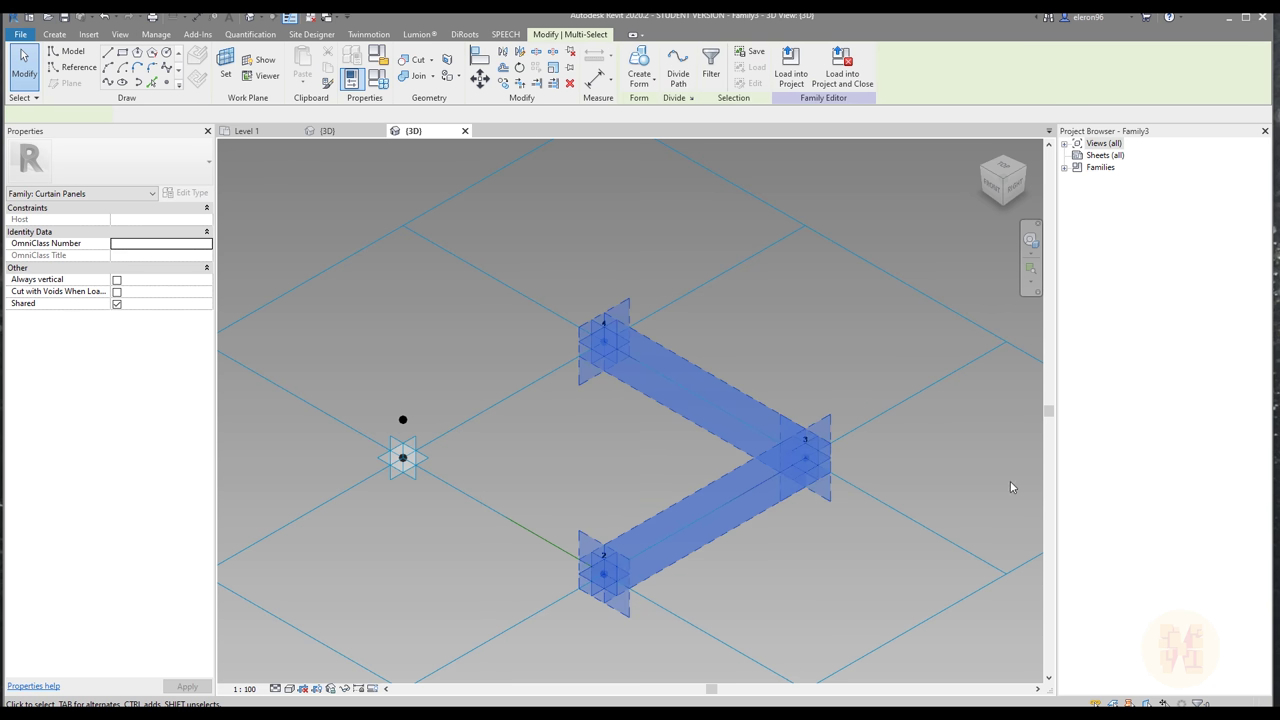
left_click_drag(424, 252, 888, 630)
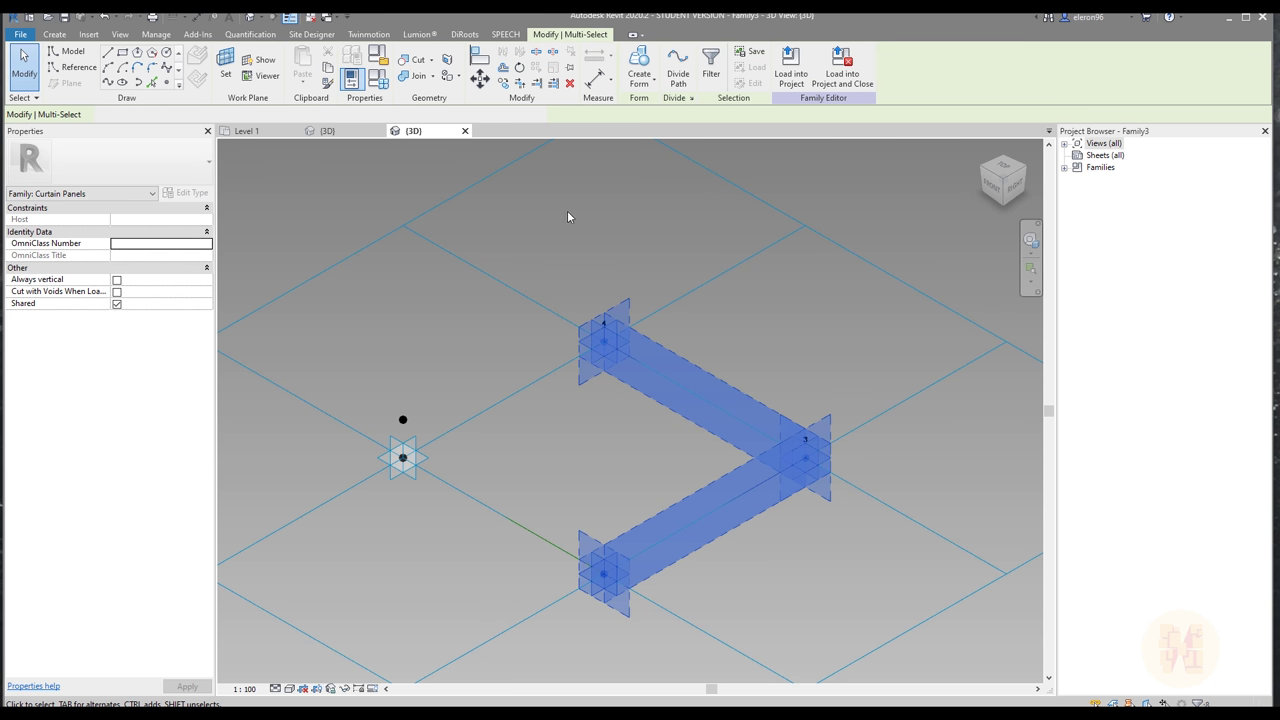
left_click(711, 66)
left_click(724, 300)
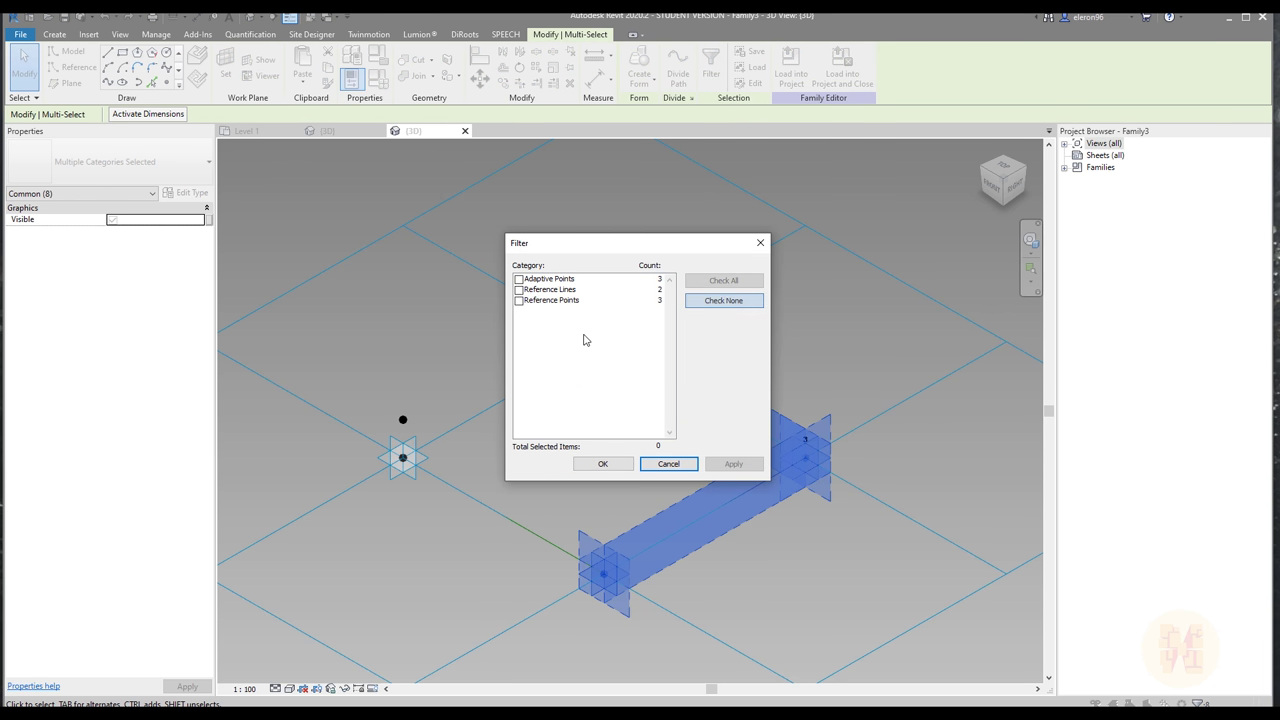
left_click(518, 301)
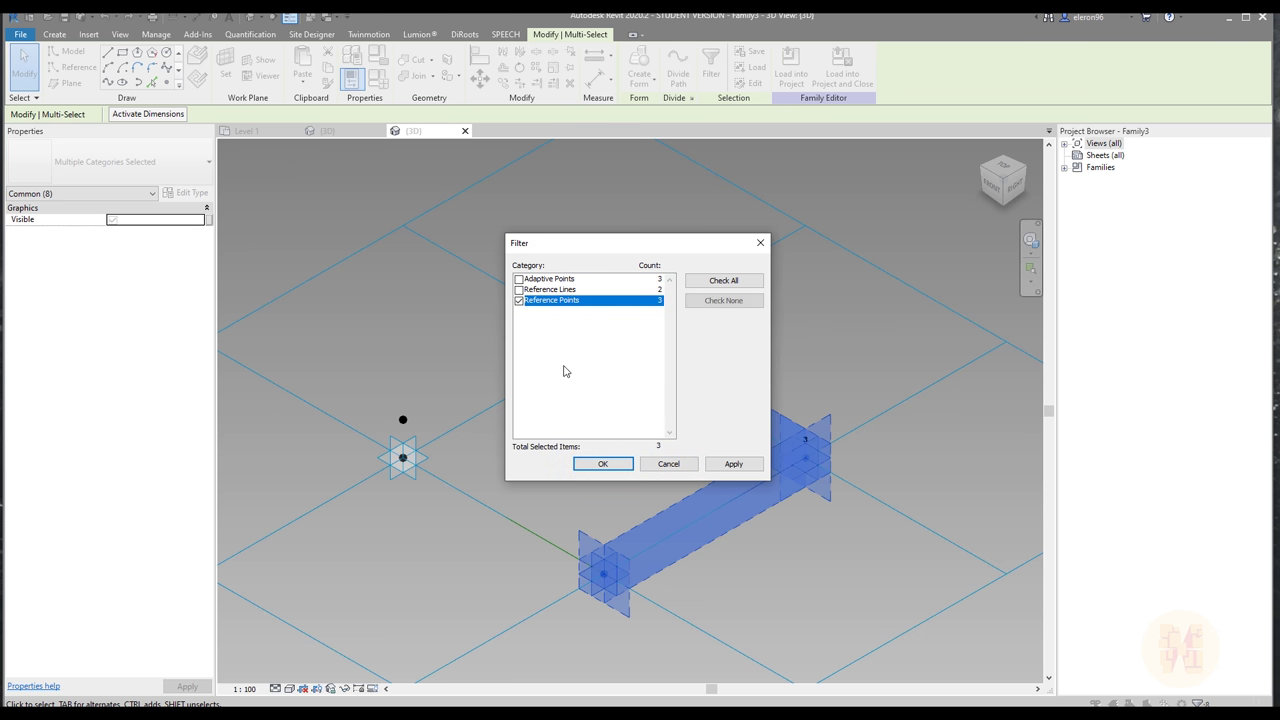
left_click(624, 466)
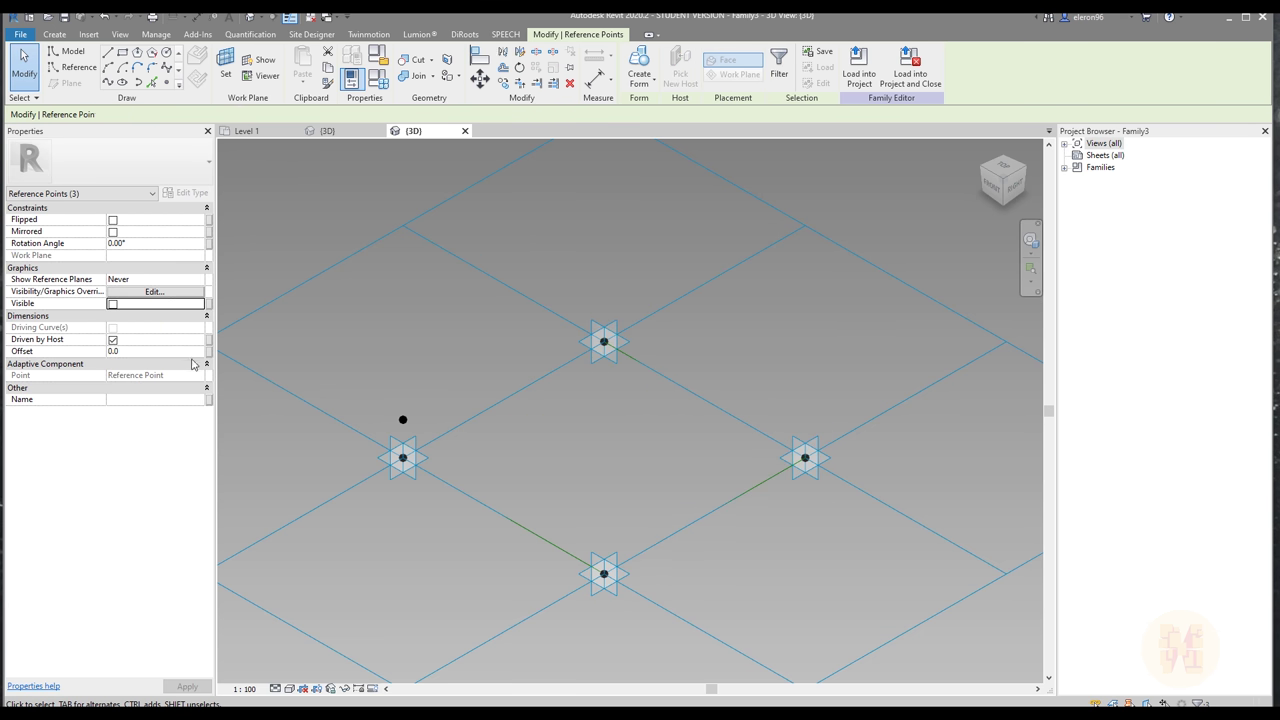
left_click(208, 352)
left_click(552, 324)
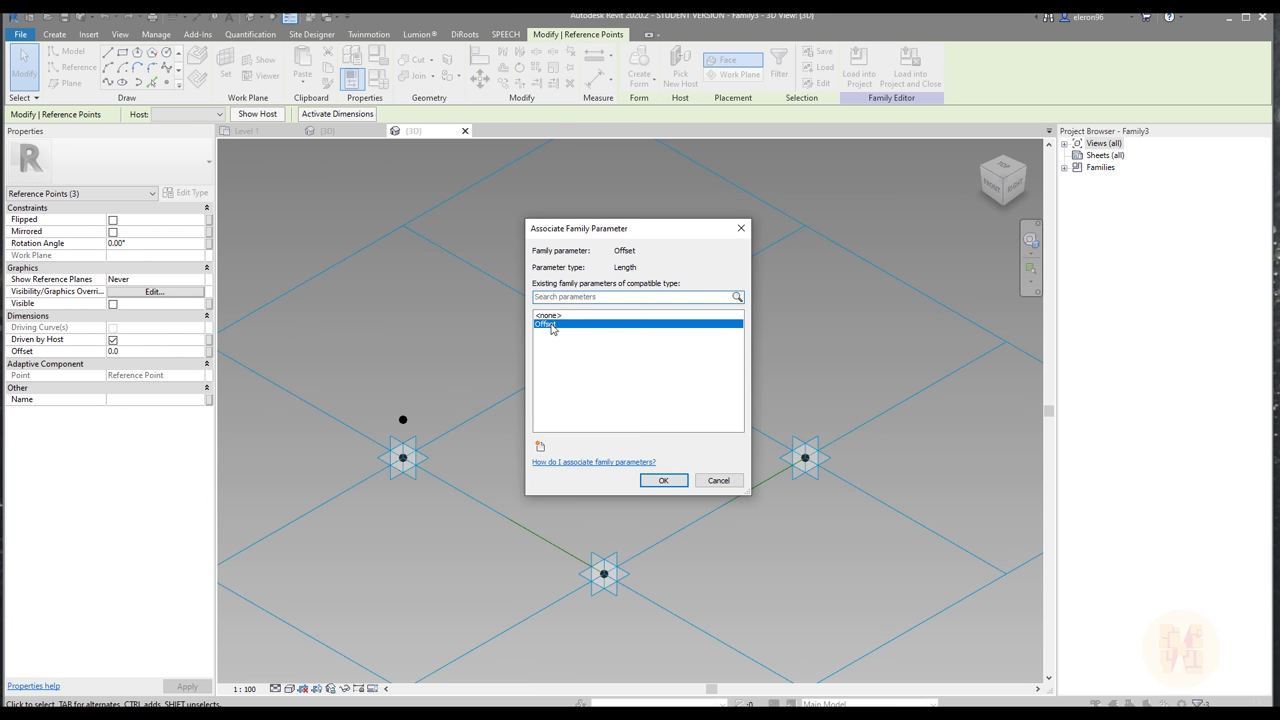
left_click(660, 480)
left_click(596, 500)
- Draw a closed chain of reference lines through the four offset reference points with 3D Snapping on
middle_click_drag(586, 491, 616, 446, "shift")
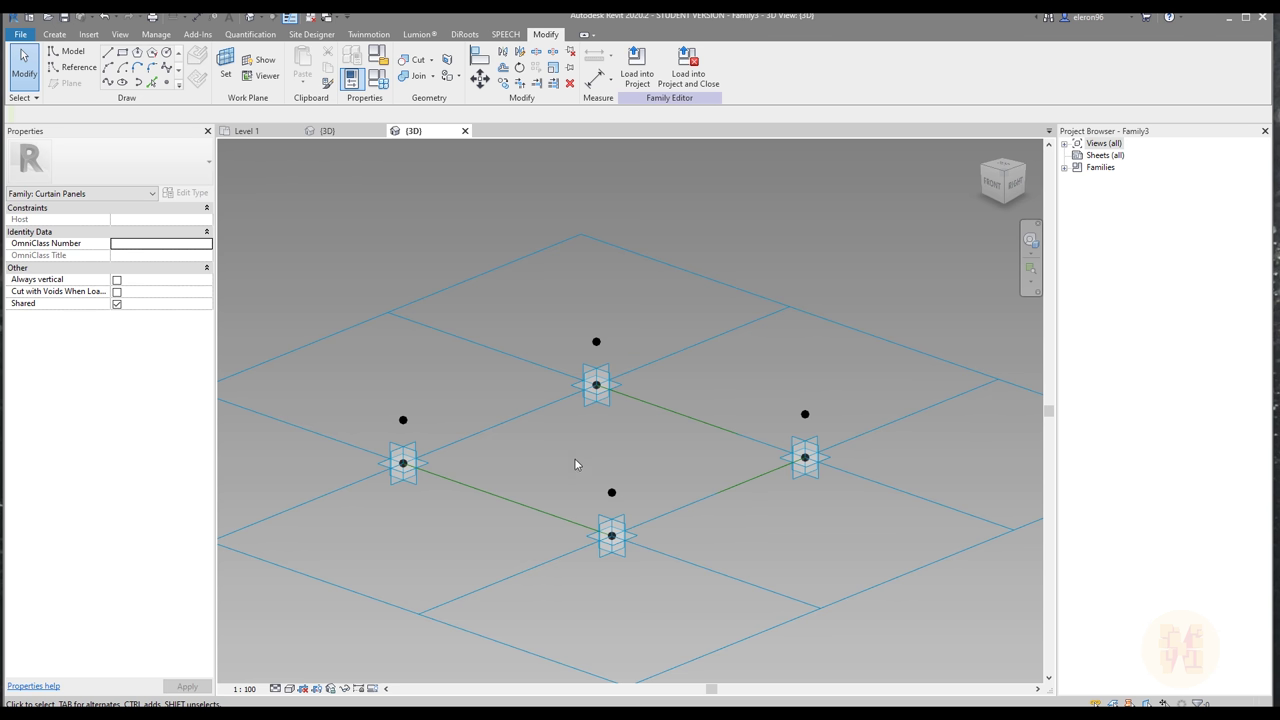
scroll(522, 474, "up", 1)
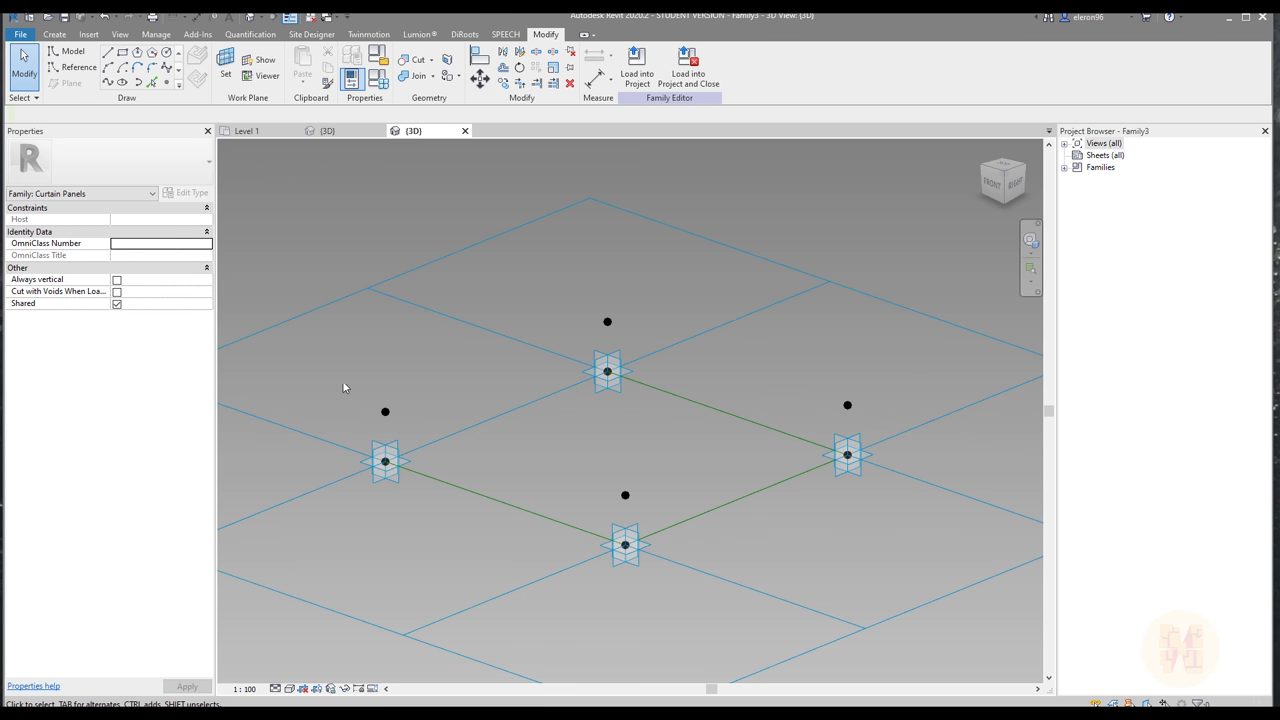
left_click(67, 71)
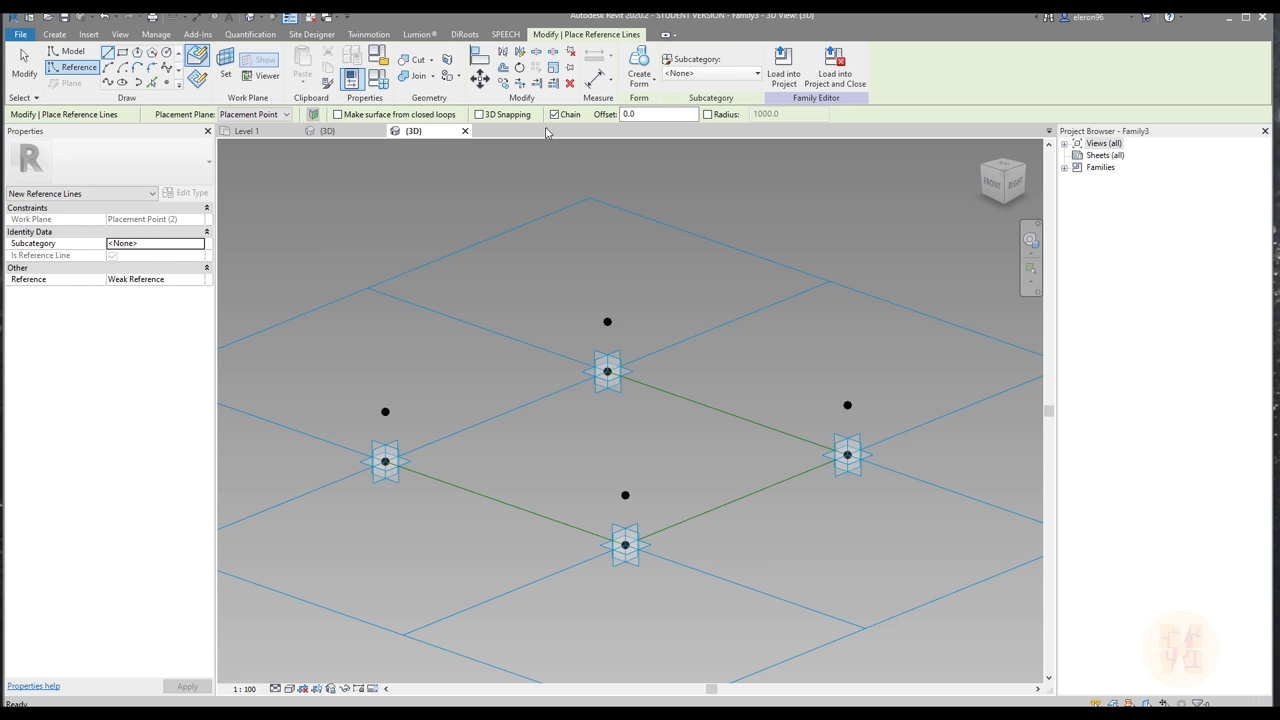
left_click(480, 114)
left_click(385, 411)
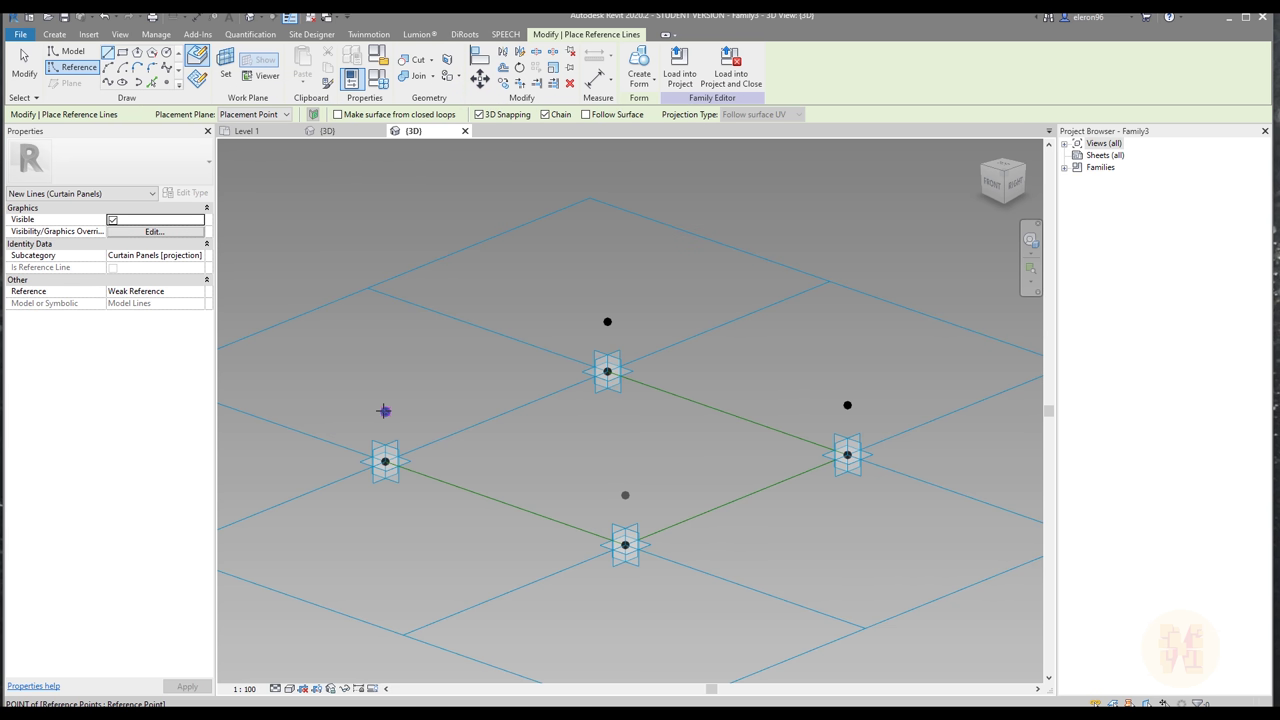
left_click(625, 494)
left_click(847, 405)
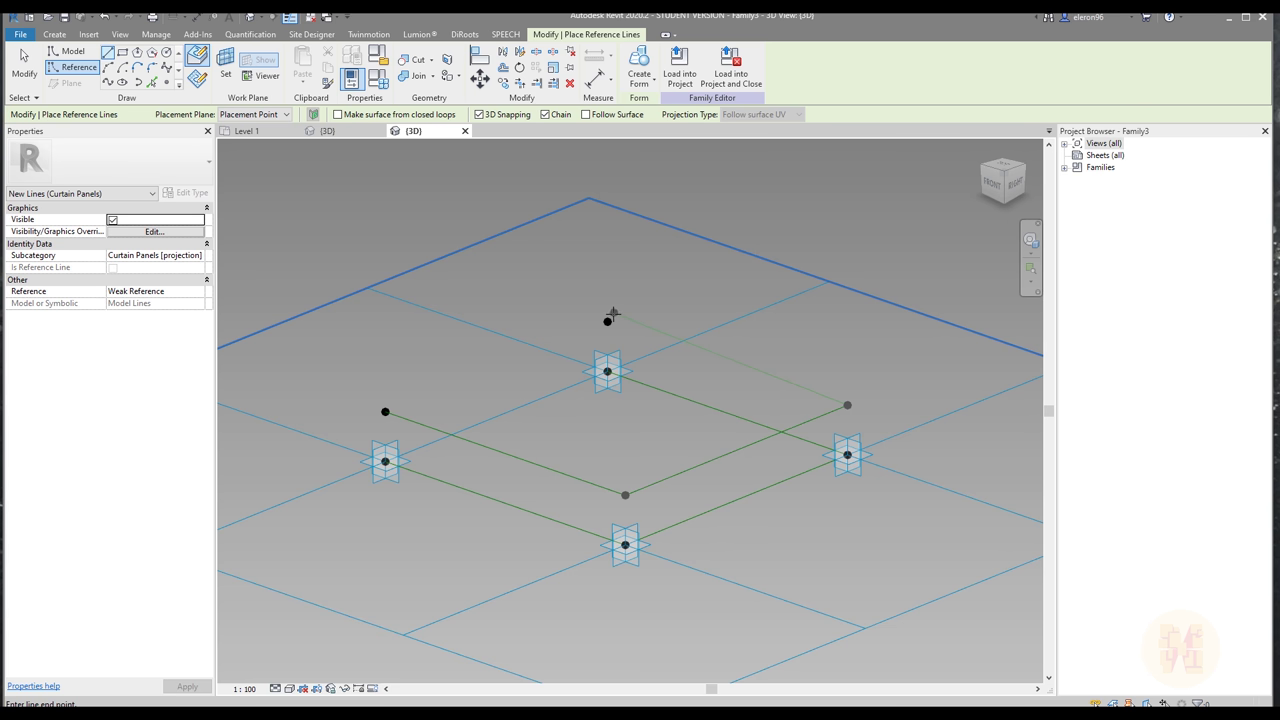
left_click(607, 321)
left_click(385, 411)
key("Escape")
key("Escape")
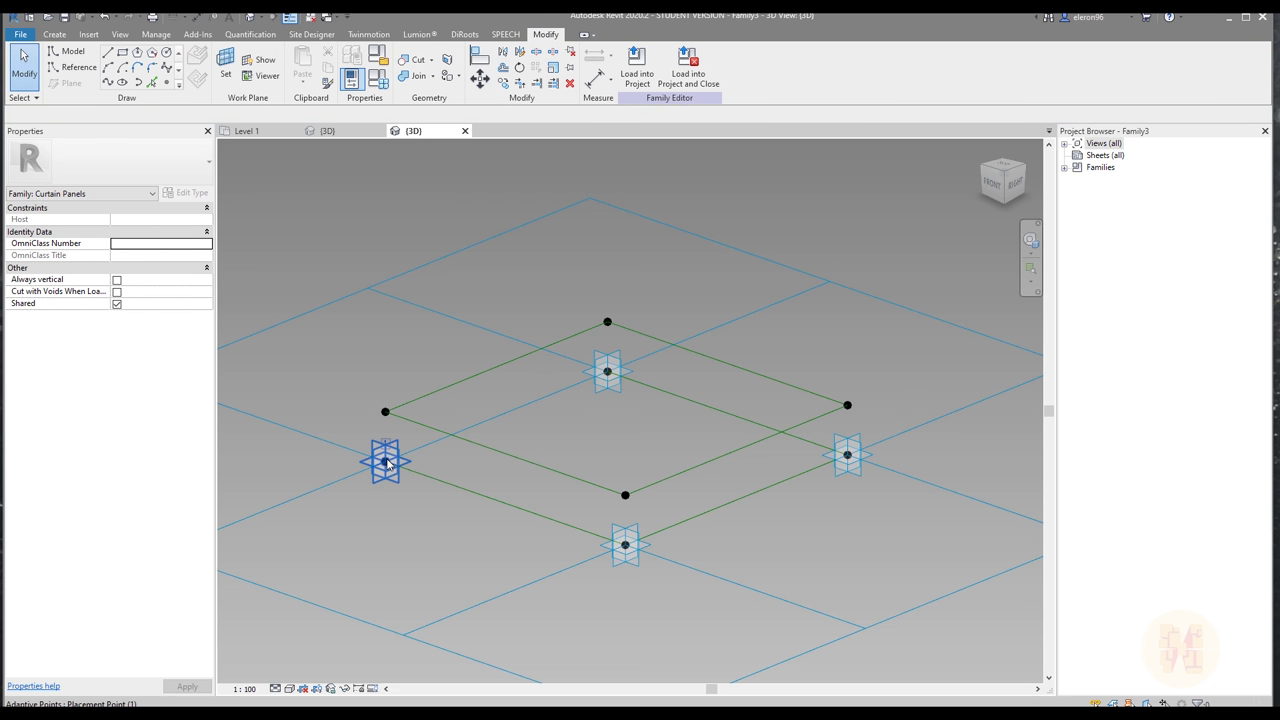
- Try moving the first placement point upward to test the rig, and undo the move
left_click(388, 462)
left_click_drag(385, 447, 386, 343)
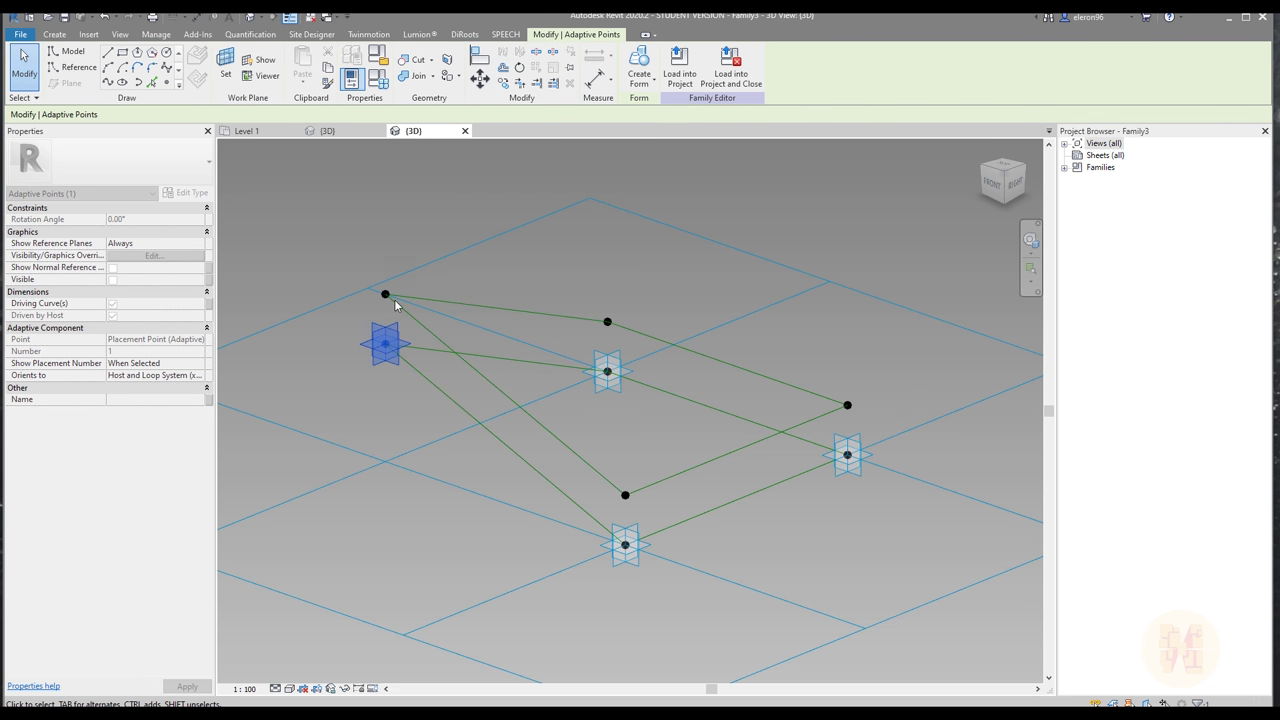
key("ctrl+z")
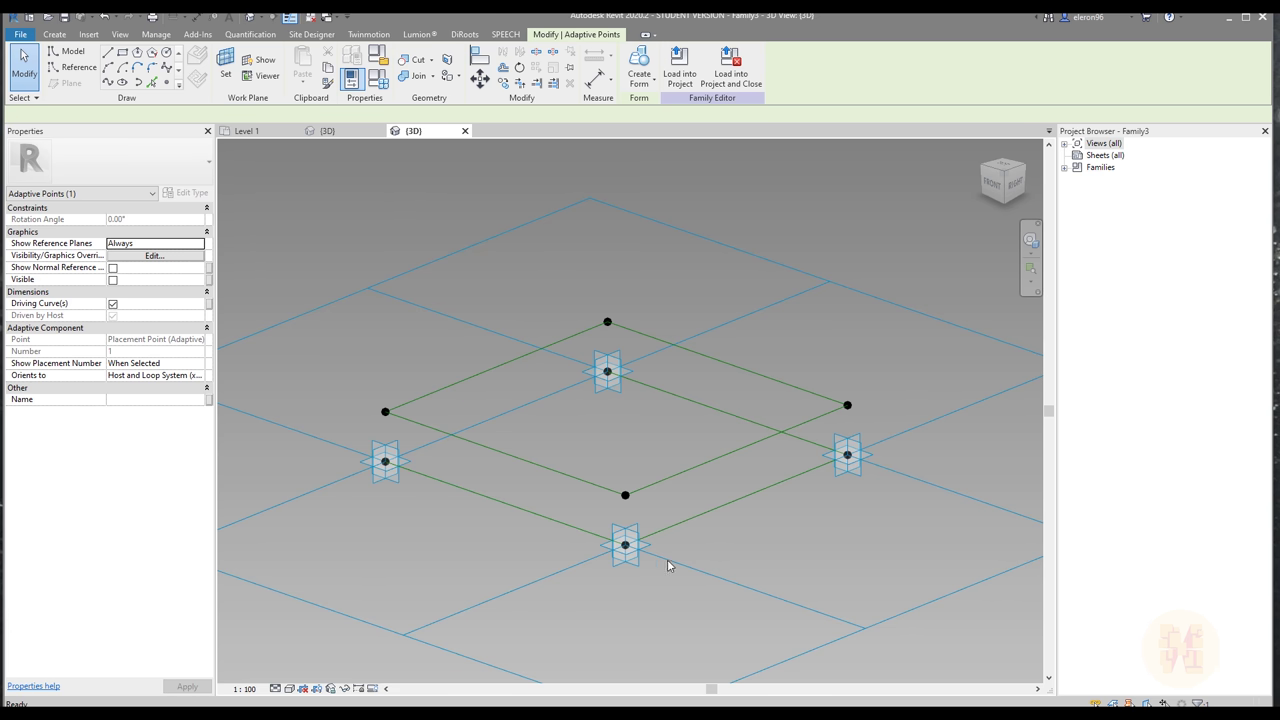
- Place a reference point near the middle of the upper reference line between the first and second corners
scroll(480, 448, "up", 1)
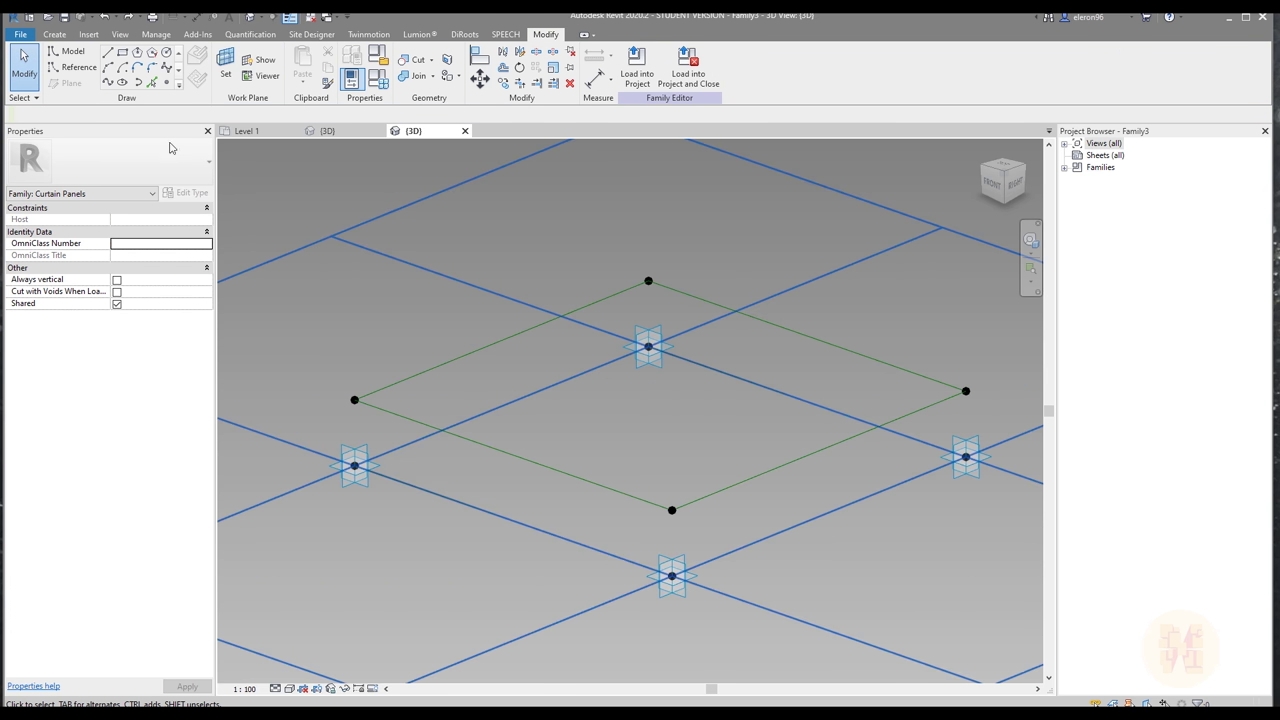
left_click(167, 83)
left_click(530, 460)
key("Escape")
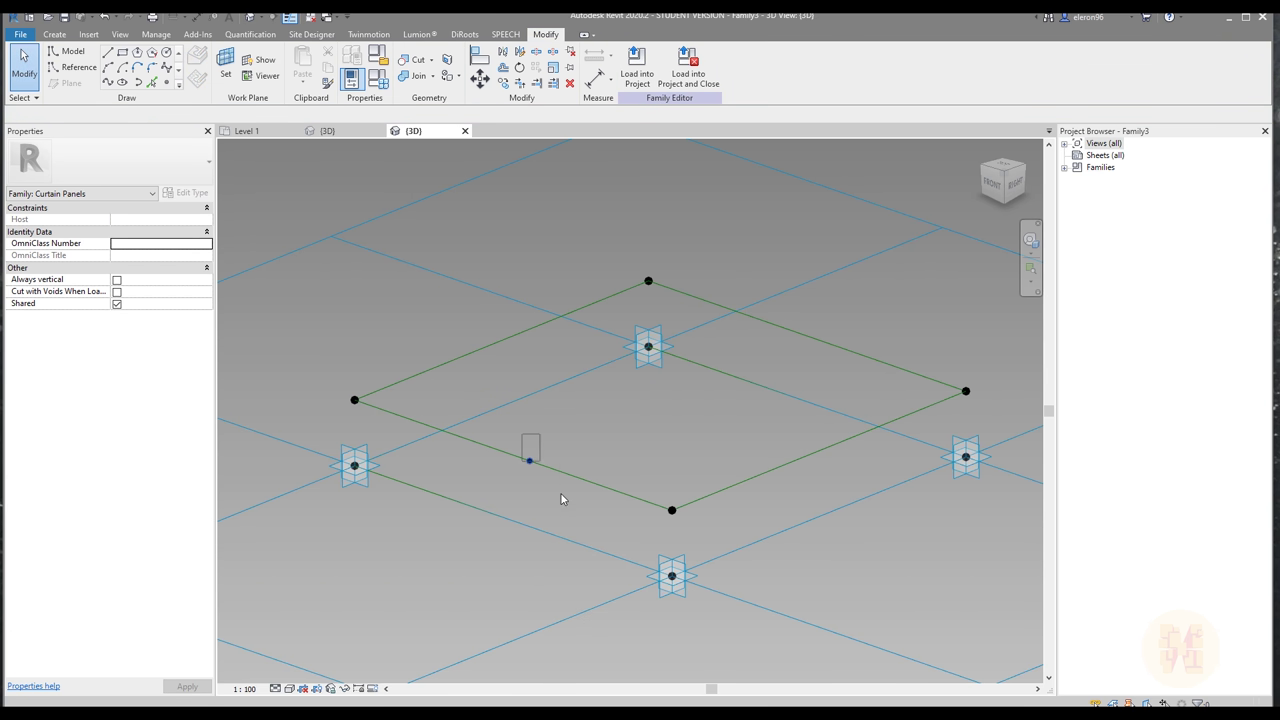
- Set Show Reference Planes to Always for the point hosted on the upper reference line
left_click(530, 455)
left_click(194, 269)
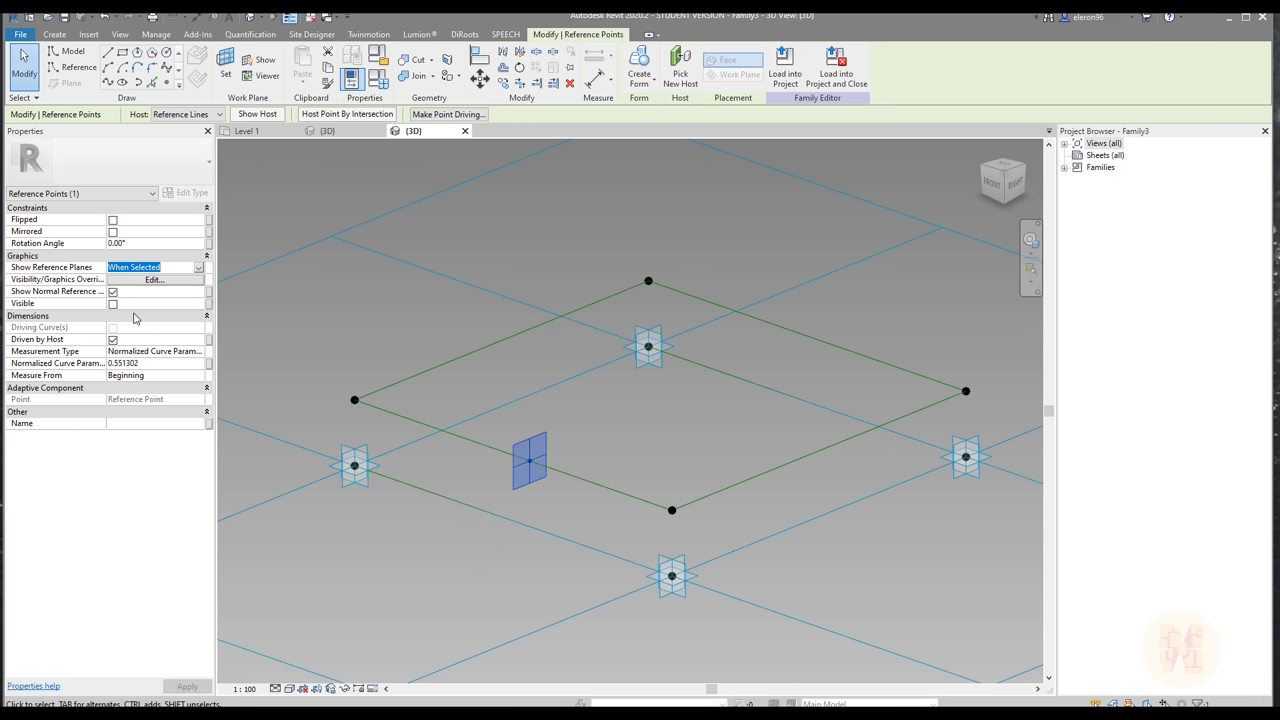
left_click(199, 268)
left_click(140, 297)
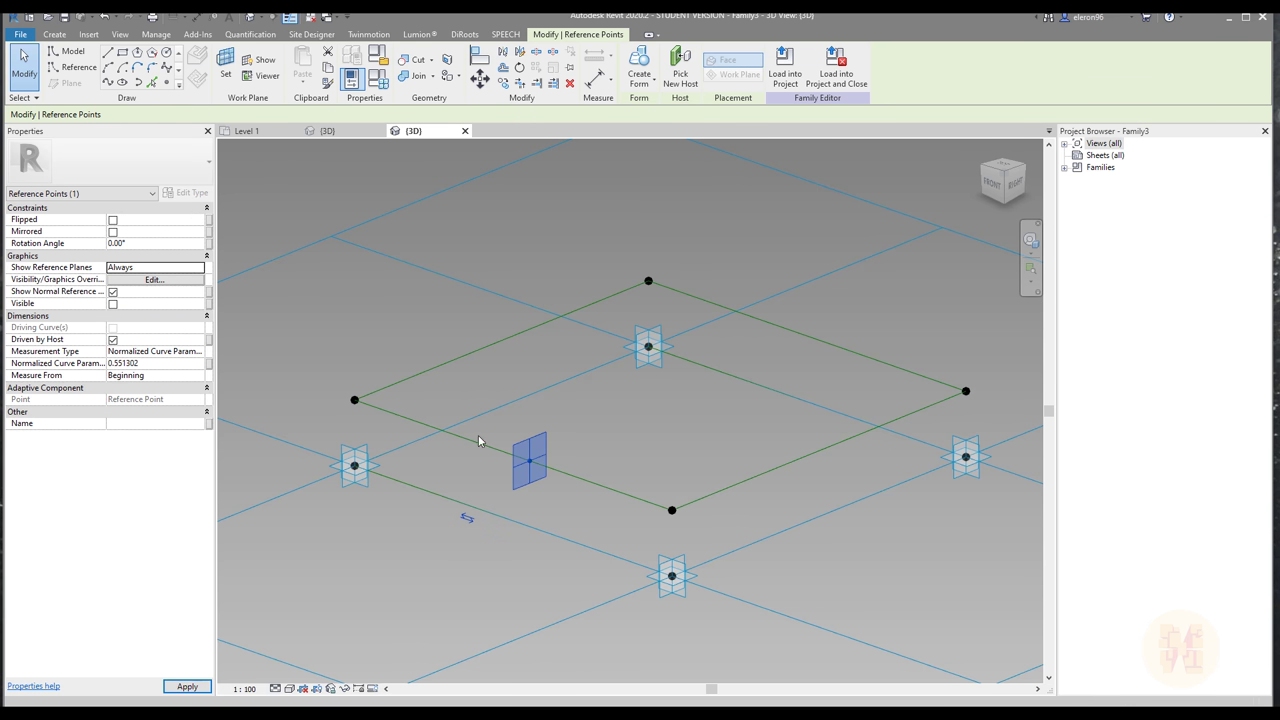
key("Escape")
- Set the hosted point's plane as work plane and draw a model-line rectangle about 460 mm wide around it, with 3D Snapping off
scroll(512, 488, "up", 2)
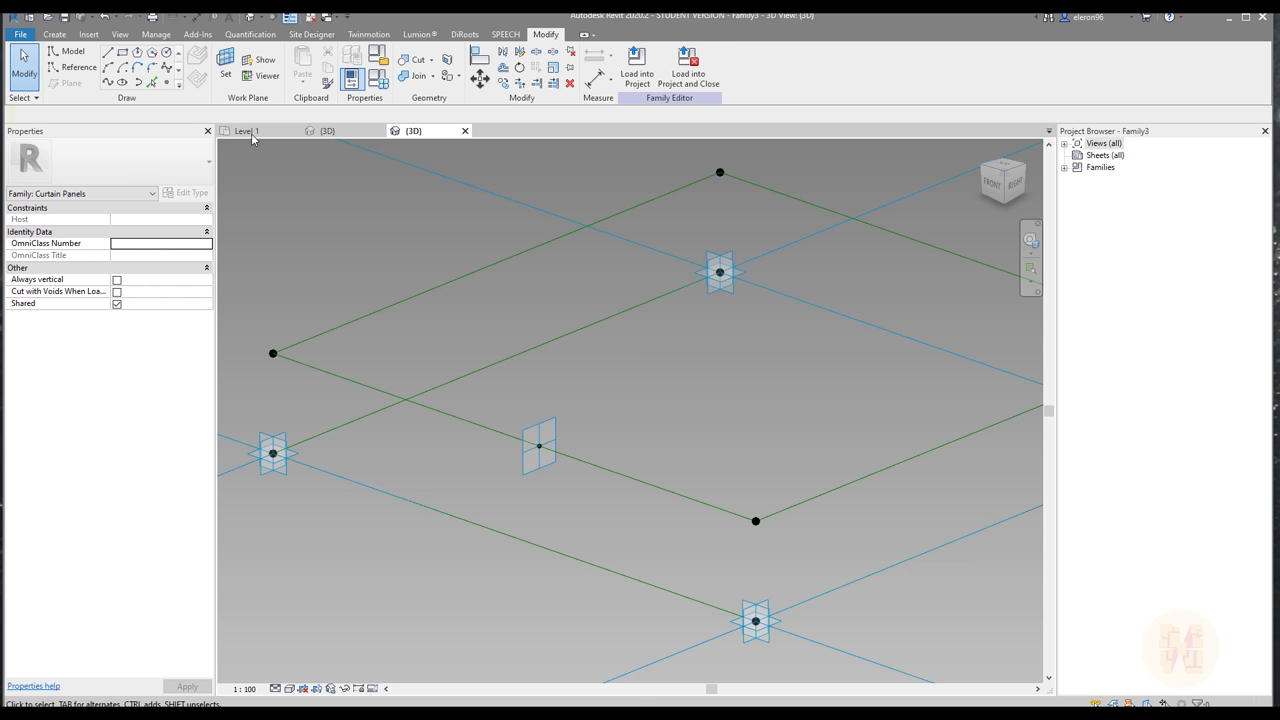
left_click(230, 74)
left_click(525, 470)
left_click(121, 53)
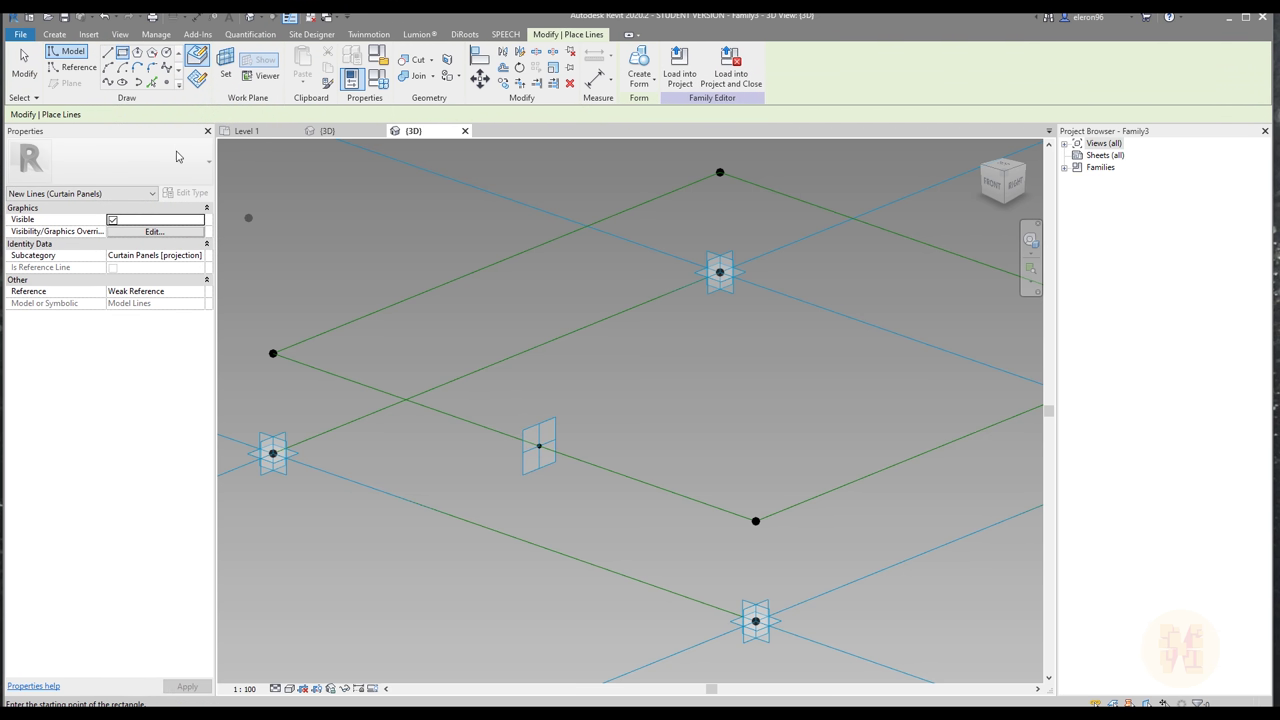
left_click(463, 116)
left_click(509, 491)
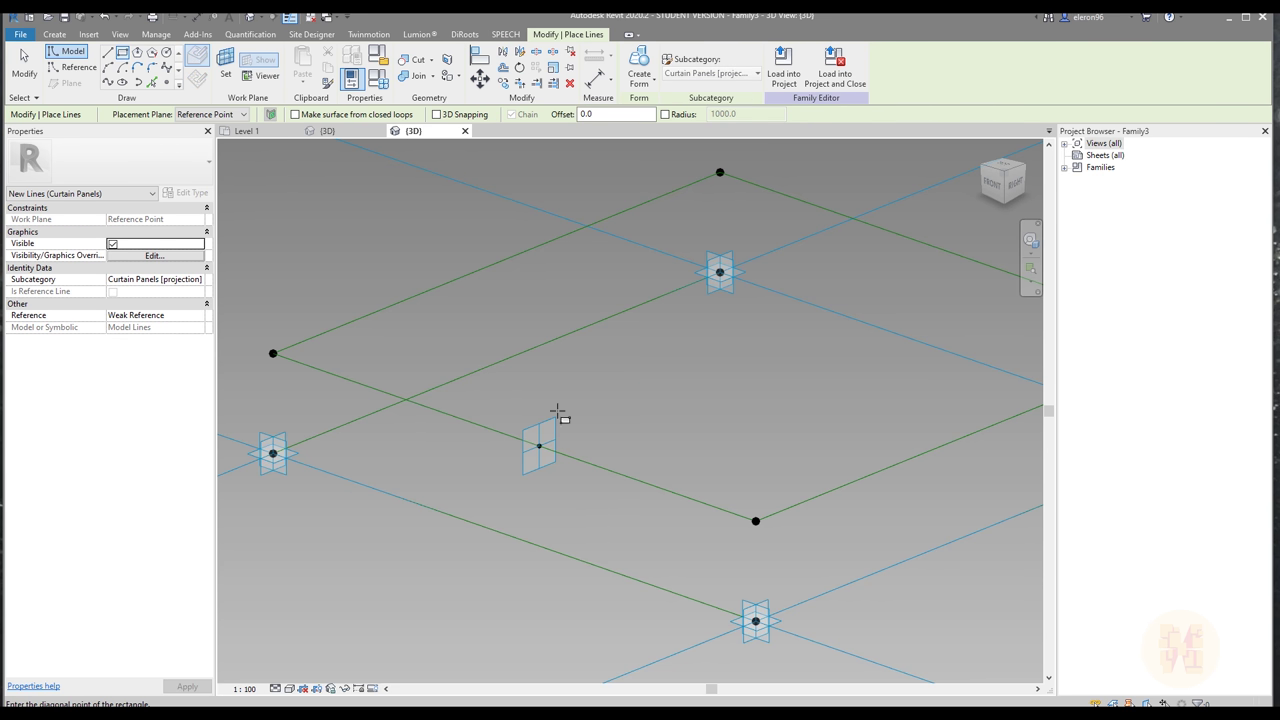
left_click(576, 402)
key("Escape")
- Add an aligned dimension string across the rectangle's two vertical sides and the hosted point's center plane
middle_click_drag(705, 398, 448, 374, "shift")
key("d")
key("i")
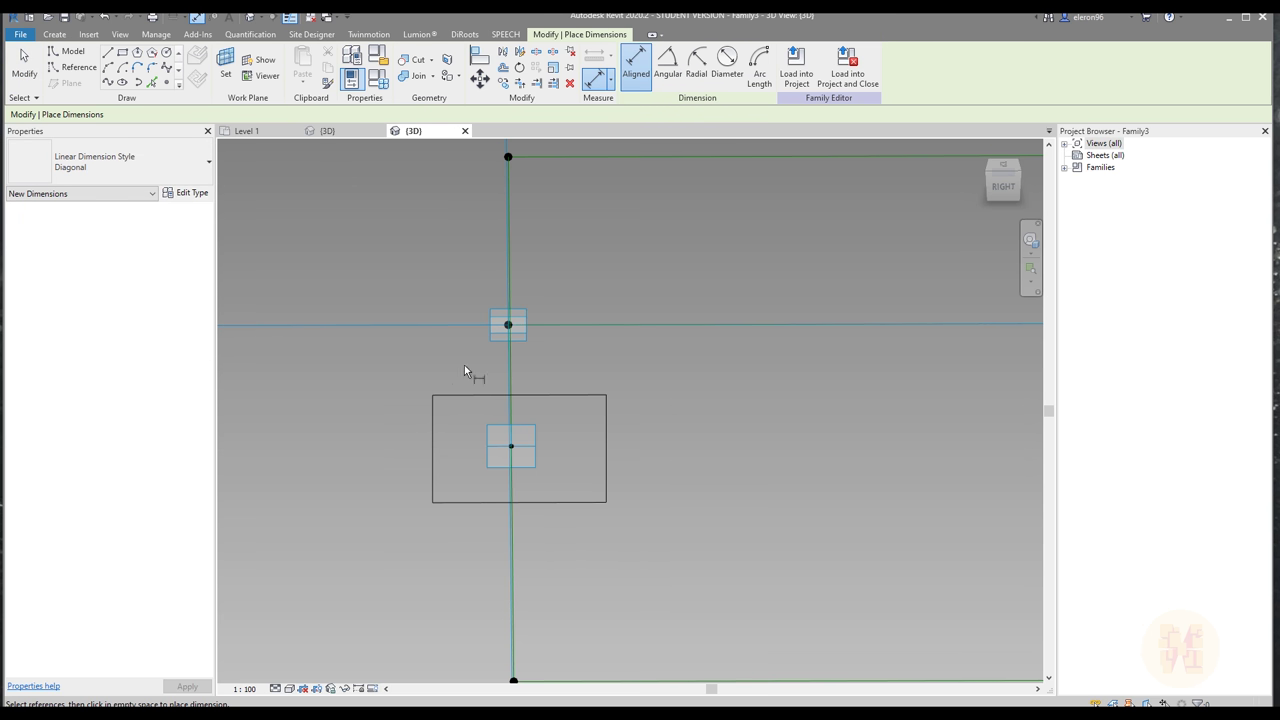
middle_click_drag(437, 466, 483, 398, "shift")
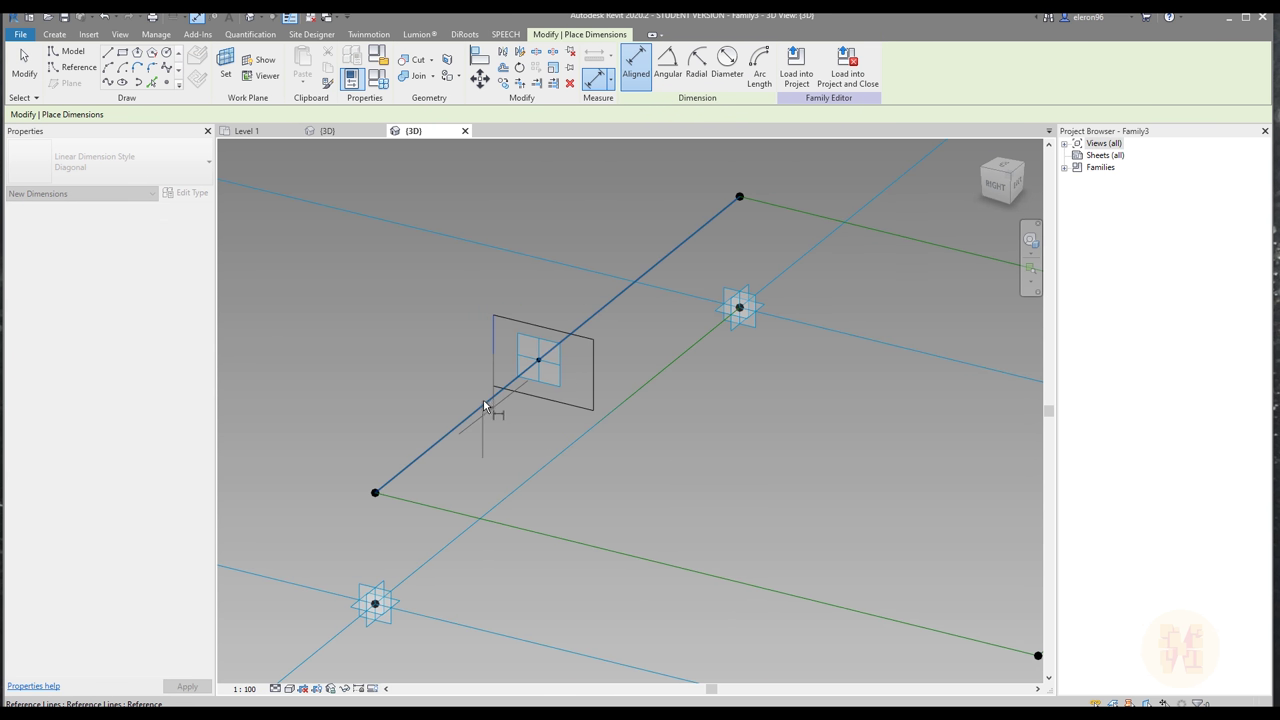
left_click(493, 400)
left_click(590, 381)
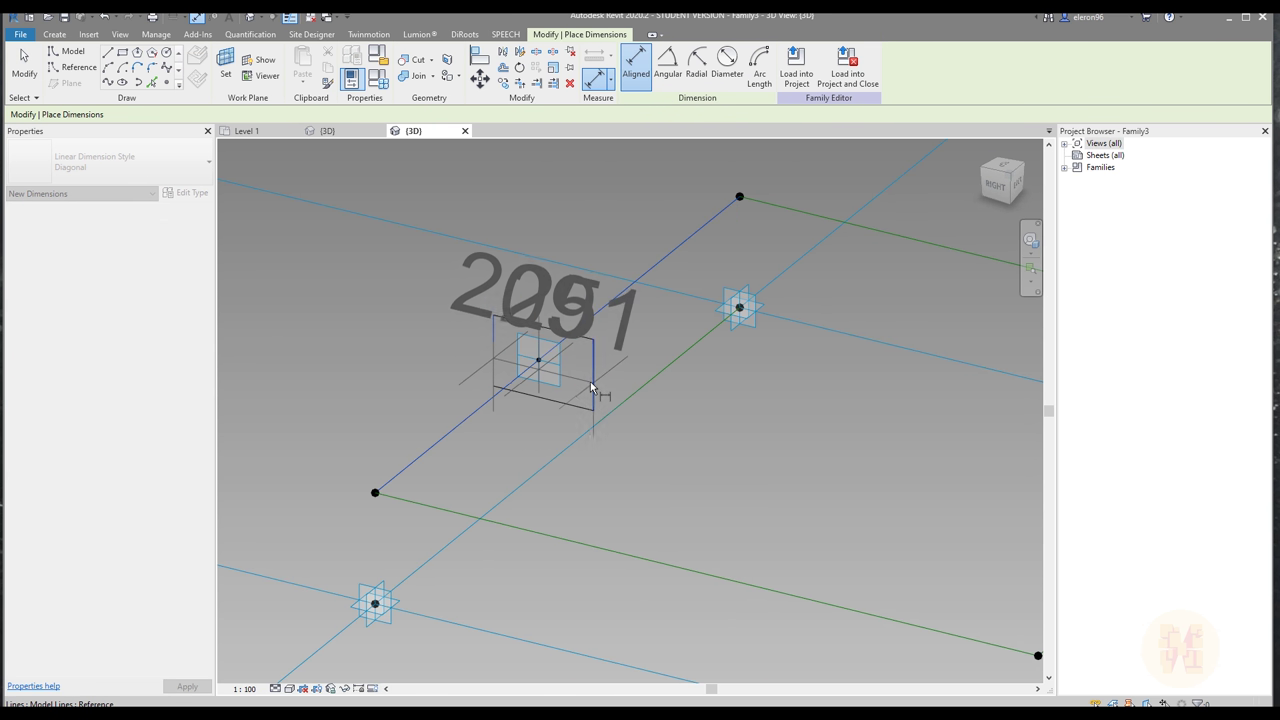
left_click(588, 272)
- Set the view scale to 1:20 and dimension the rectangle's overall width
left_click(244, 689)
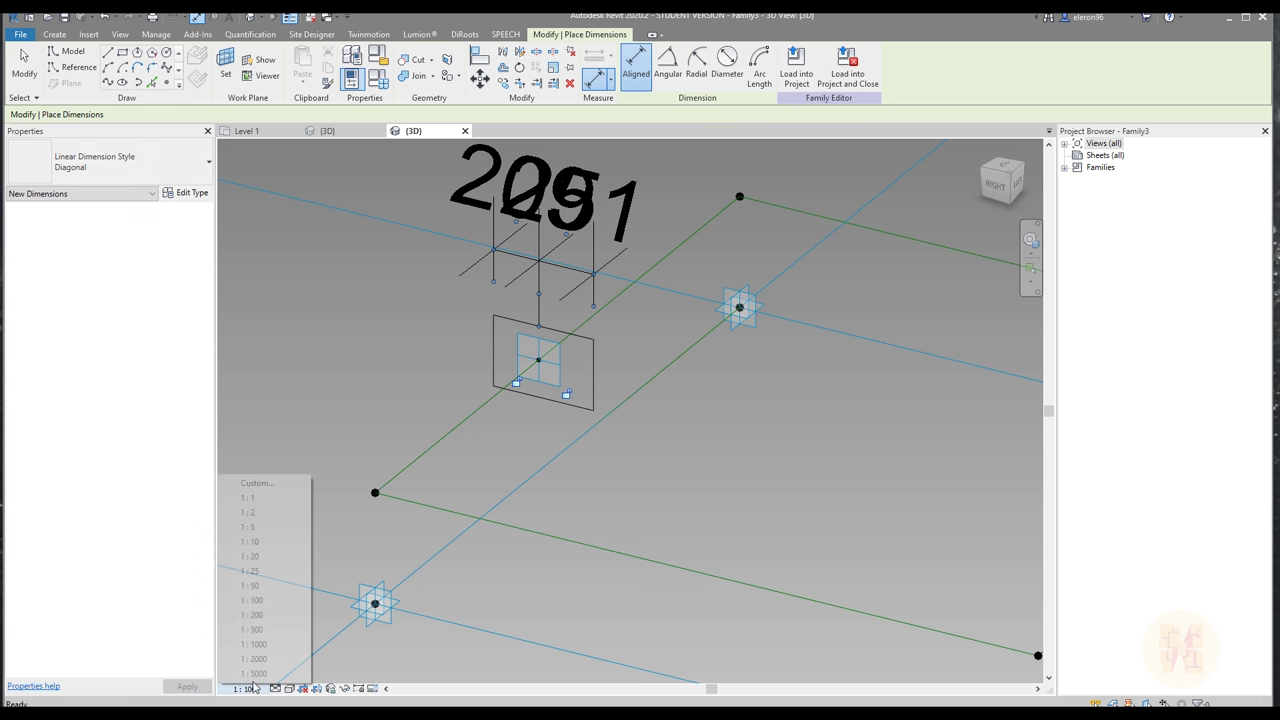
left_click(258, 572)
scroll(615, 420, "down", 3)
scroll(615, 420, "up", 3)
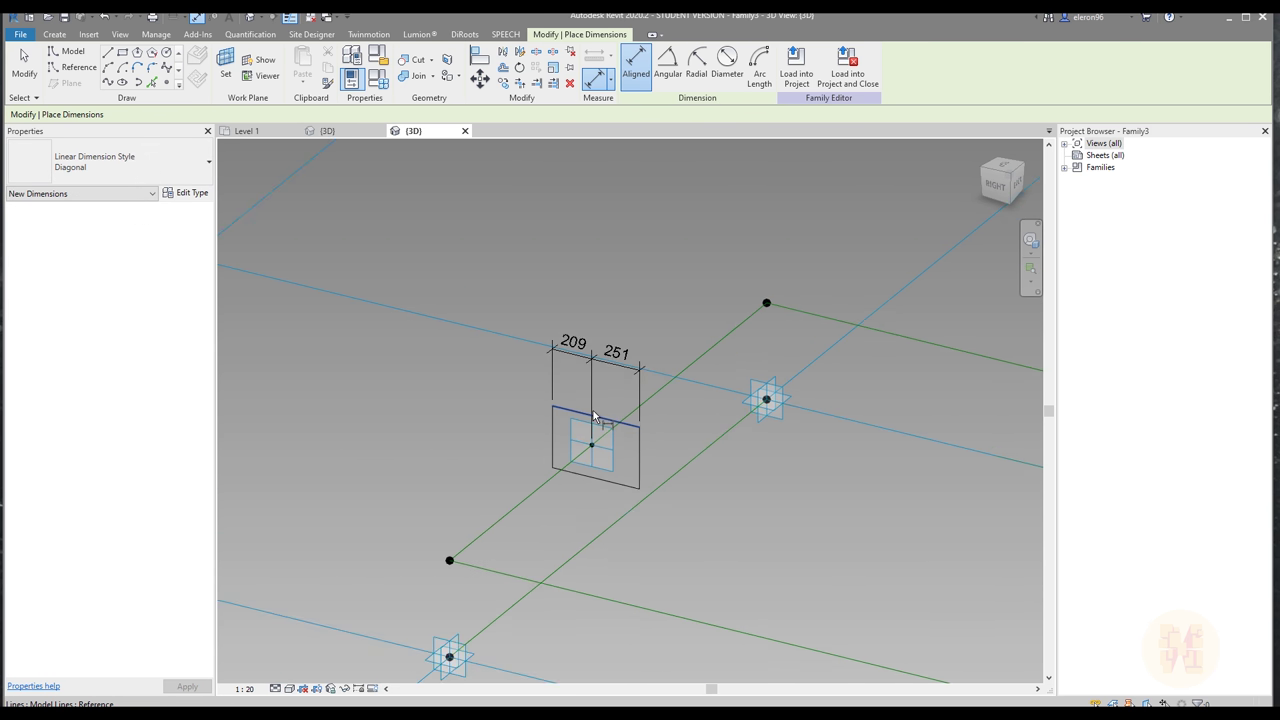
left_click(634, 206)
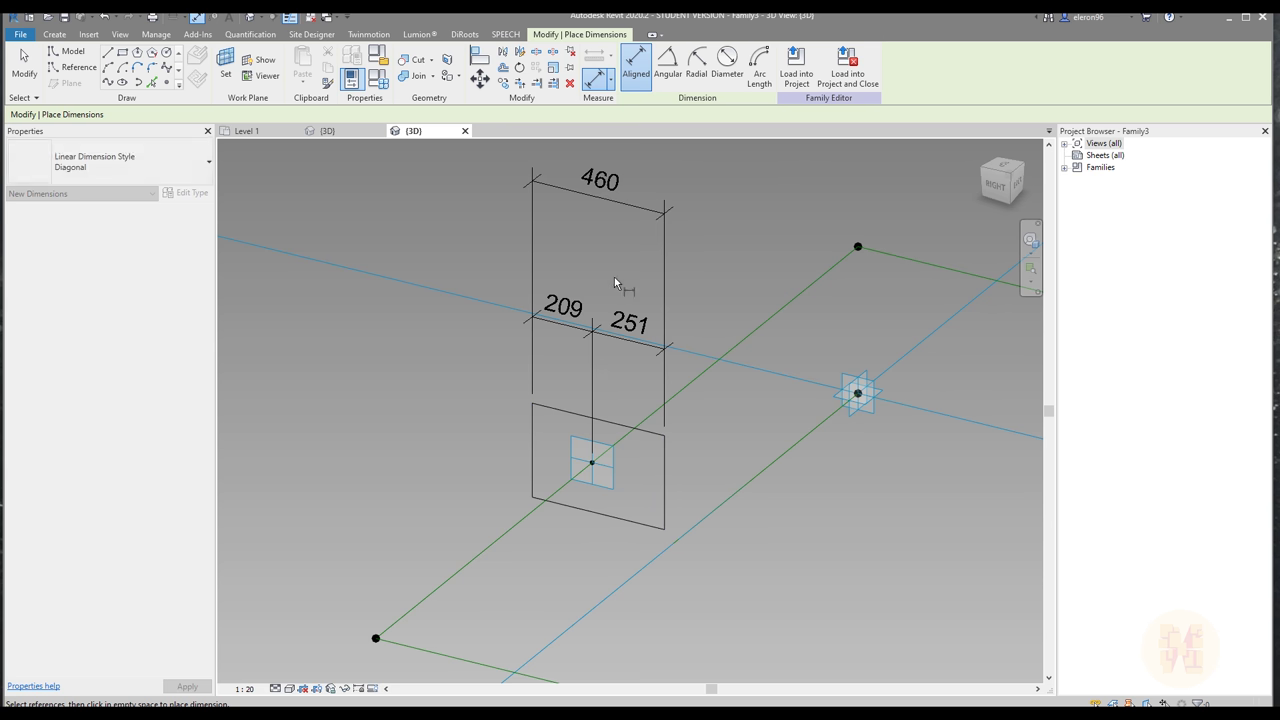
key("Escape")
- Apply the equality constraint to the width dimension string to center the rectangle horizontally on the point
left_click(591, 331)
left_click(592, 257)
left_click(389, 350)
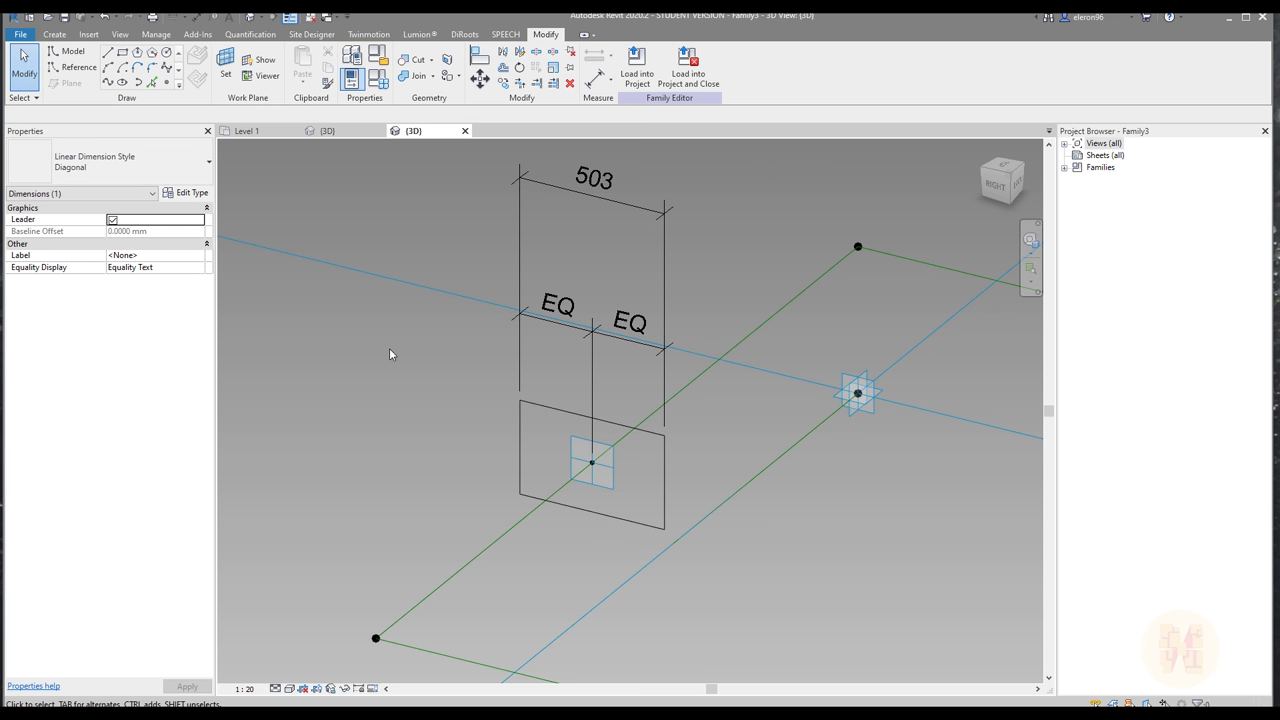
- Dimension the rectangle's lower edge, the point's horizontal center plane and the upper edge, and make the segments equal
key("d")
key("i")
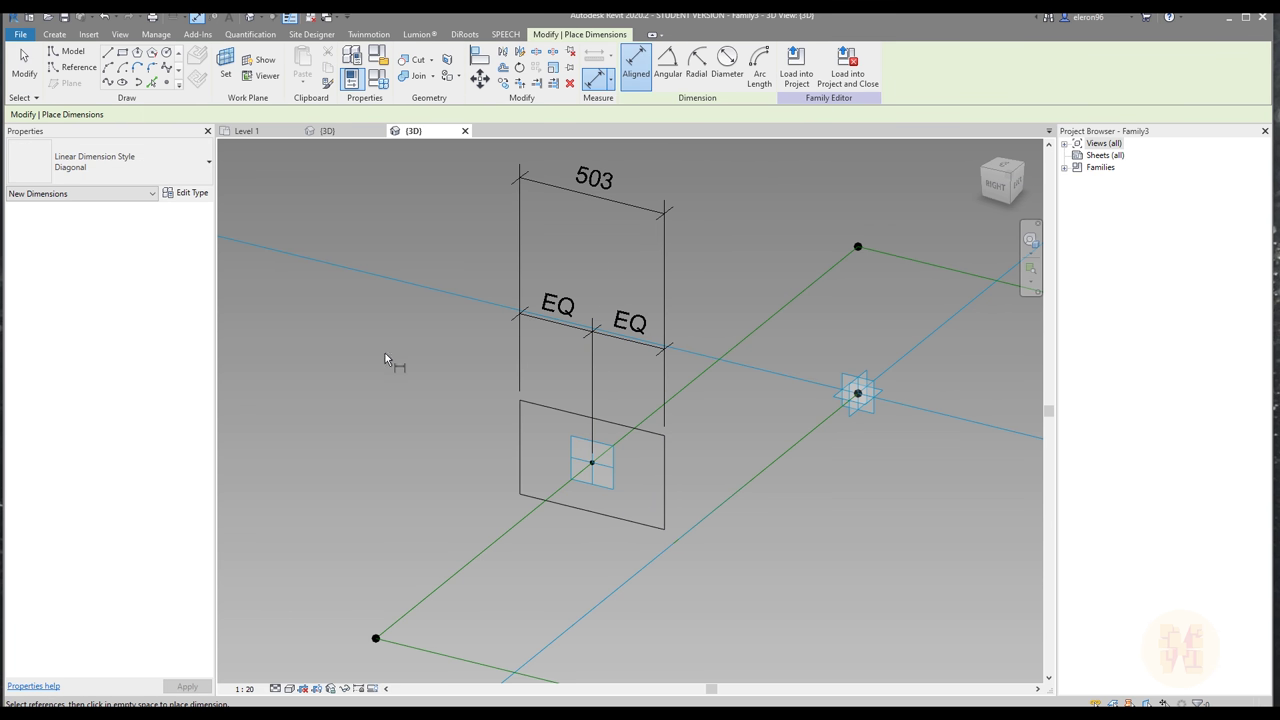
left_click(616, 517)
left_click(513, 527)
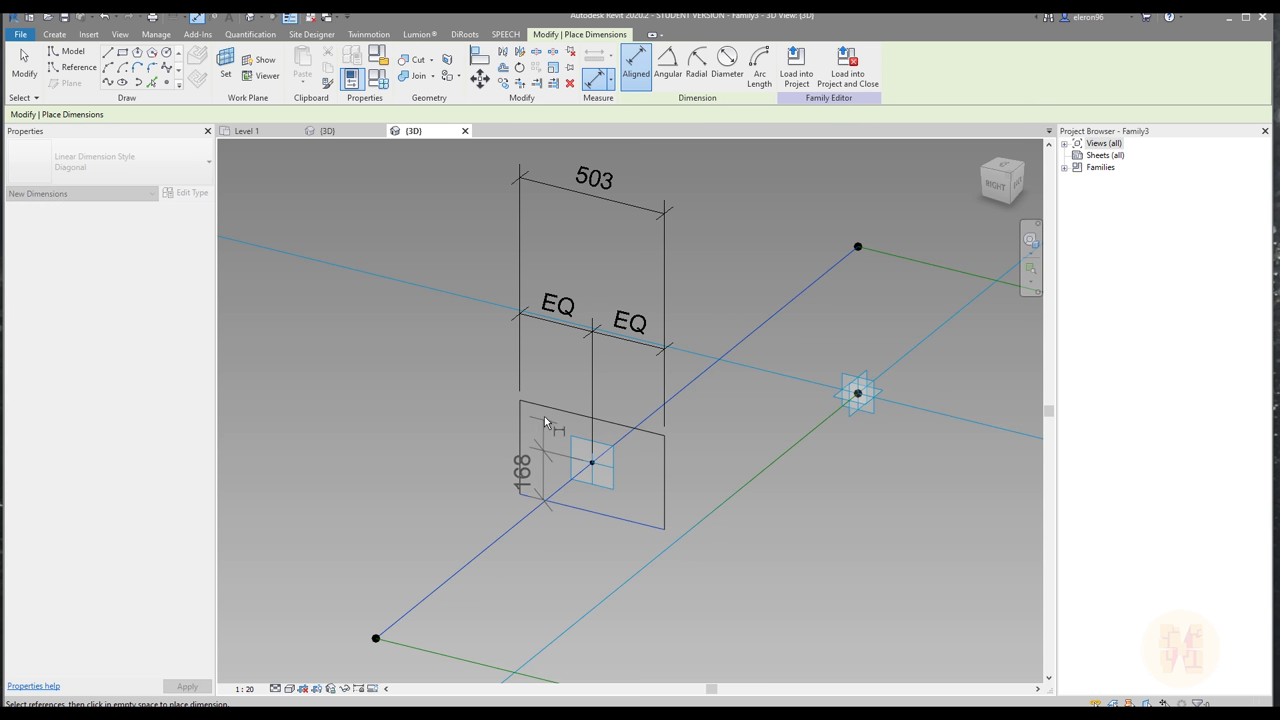
left_click(580, 457)
left_click(548, 407)
left_click(414, 409)
left_click(465, 433)
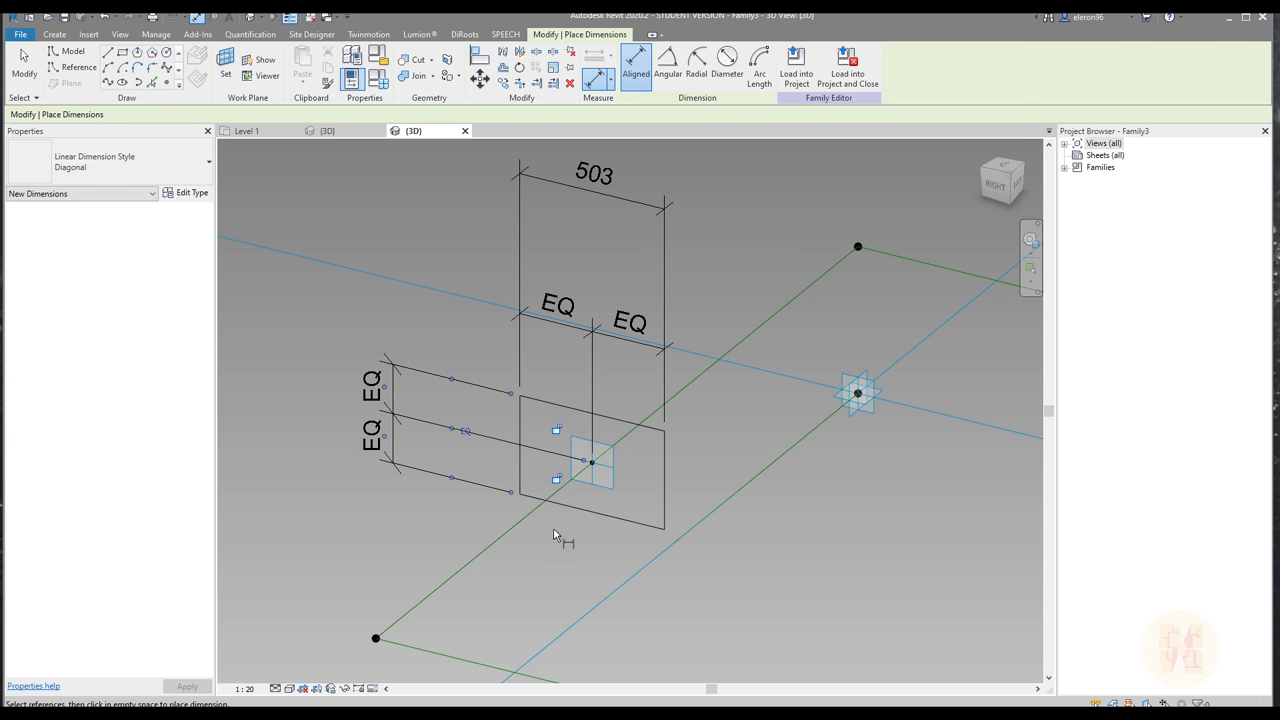
- Dimension the rectangle's overall height from its lower edge to its upper edge, outside the equalized dimension string
left_click(585, 511)
left_click(560, 408)
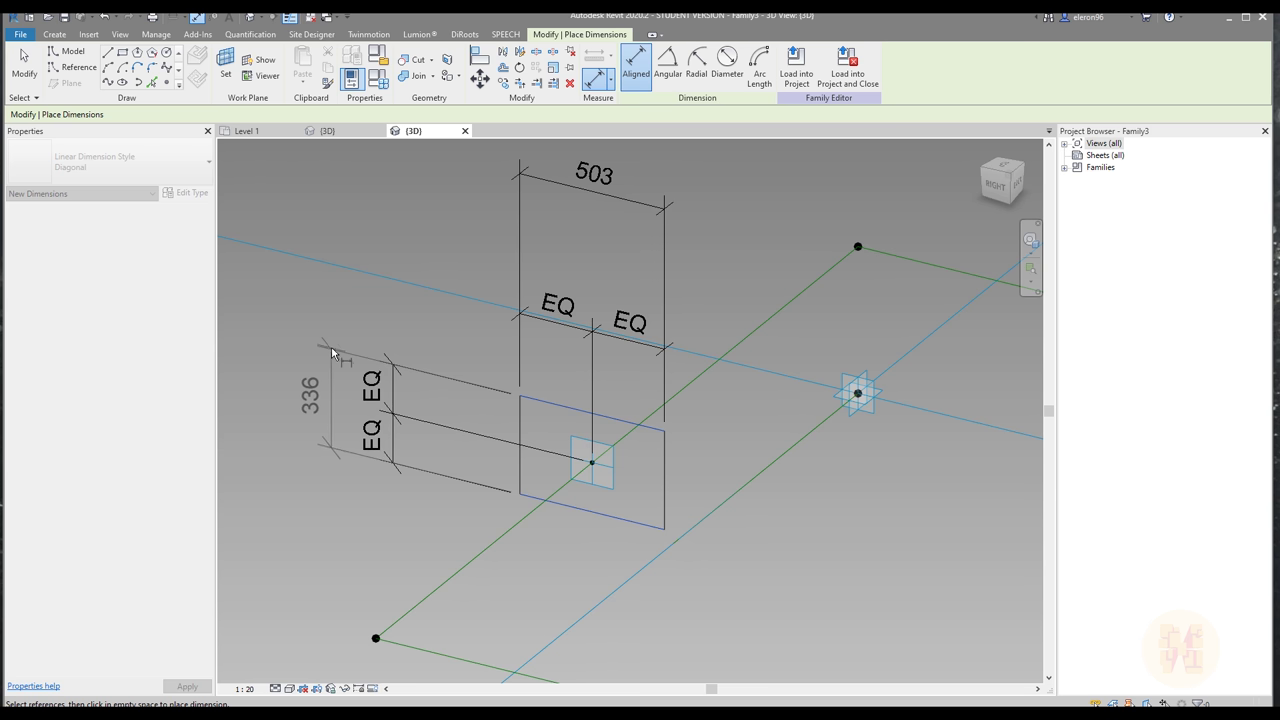
left_click(330, 350)
key("Escape")
key("Escape")
left_click(388, 407)
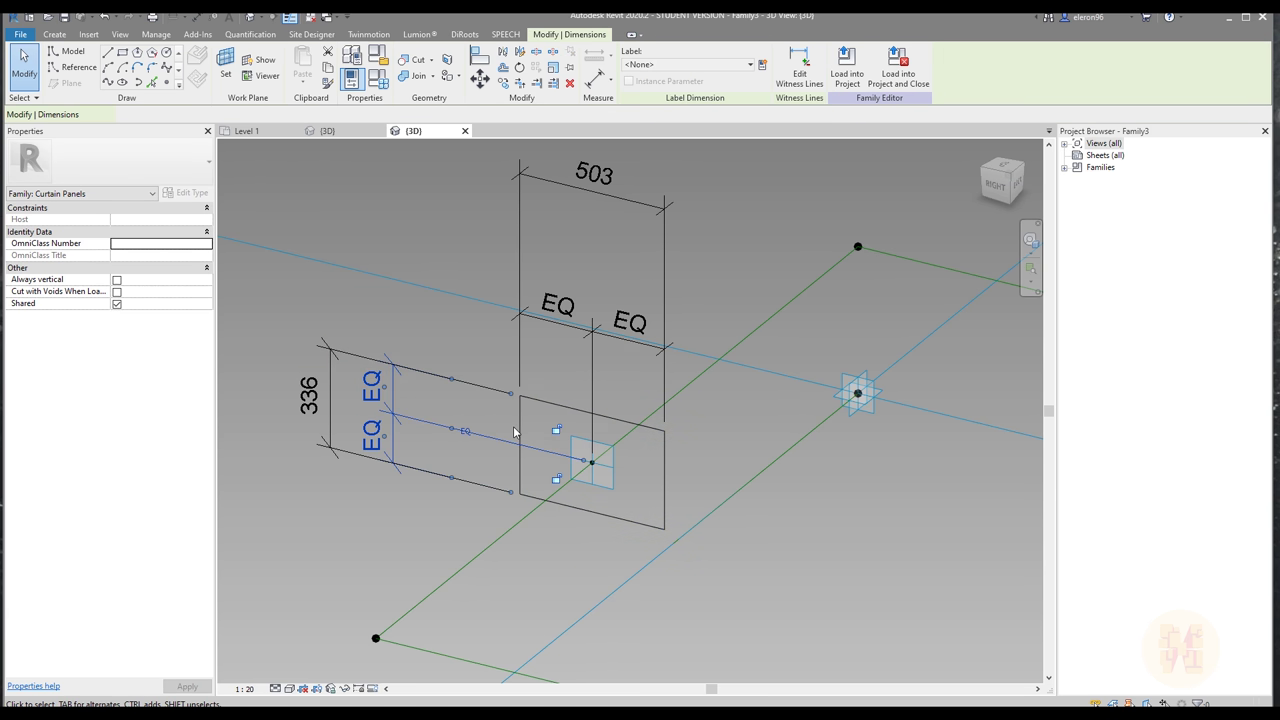
scroll(581, 431, "down", 2)
key("Escape")
- Label the rectangle's overall width dimension with a new type parameter W and its overall height dimension with a new type parameter L
left_click(548, 310)
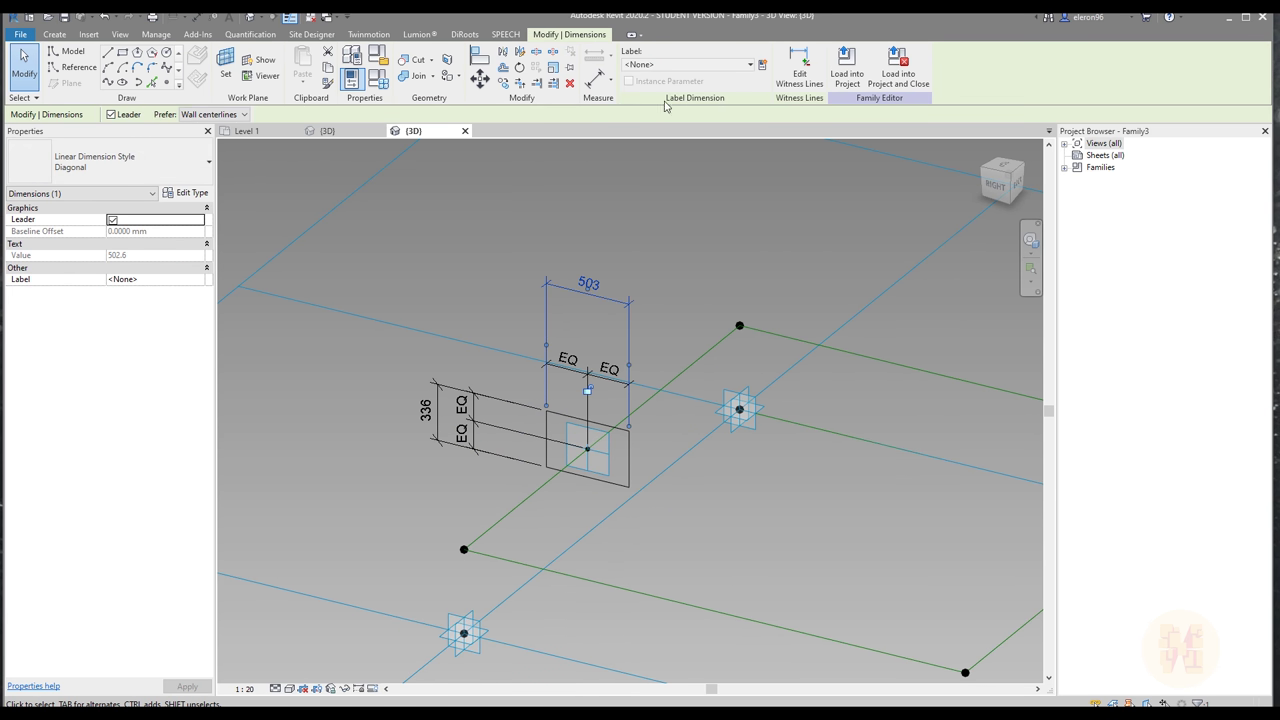
left_click(761, 66)
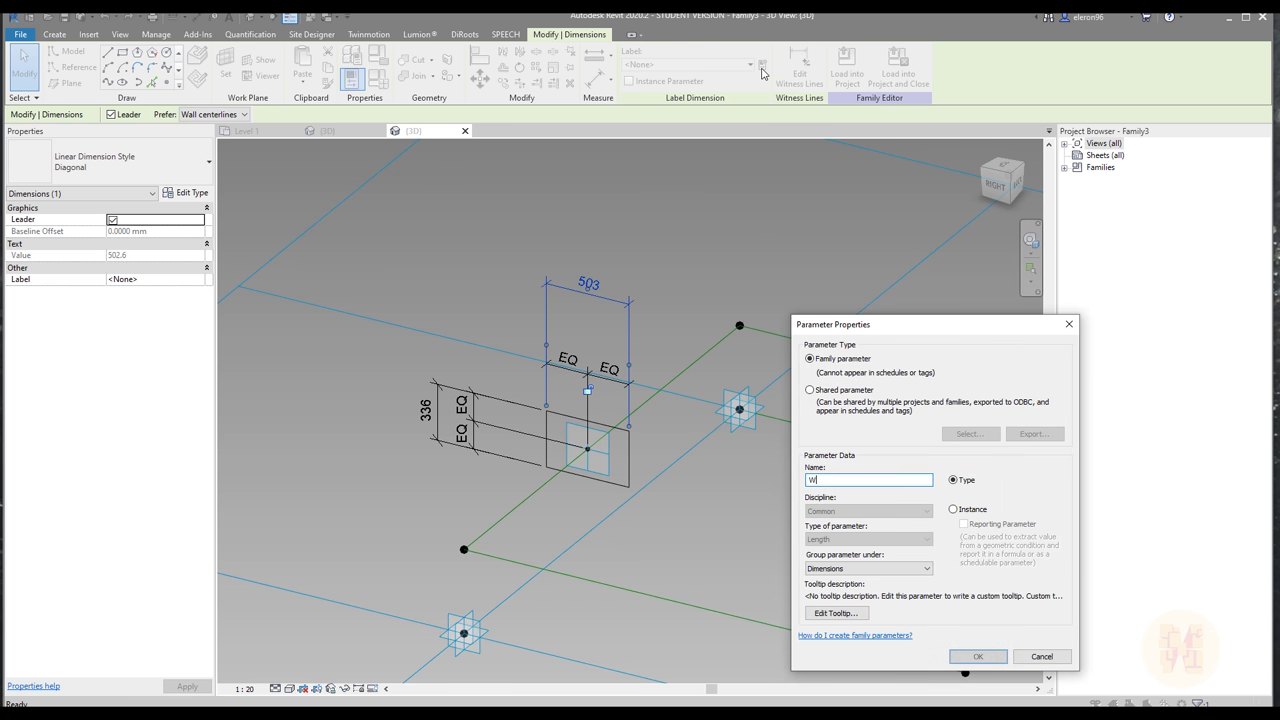
left_click(970, 657)
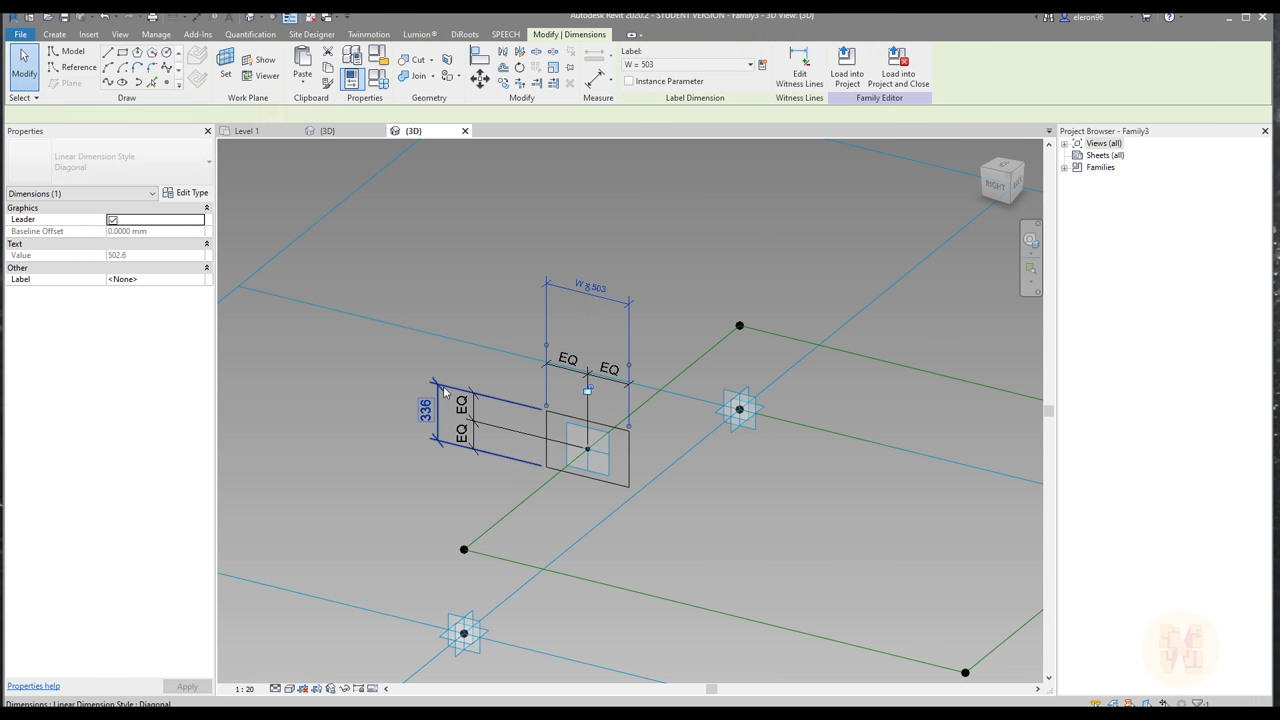
left_click(761, 66)
type("L")
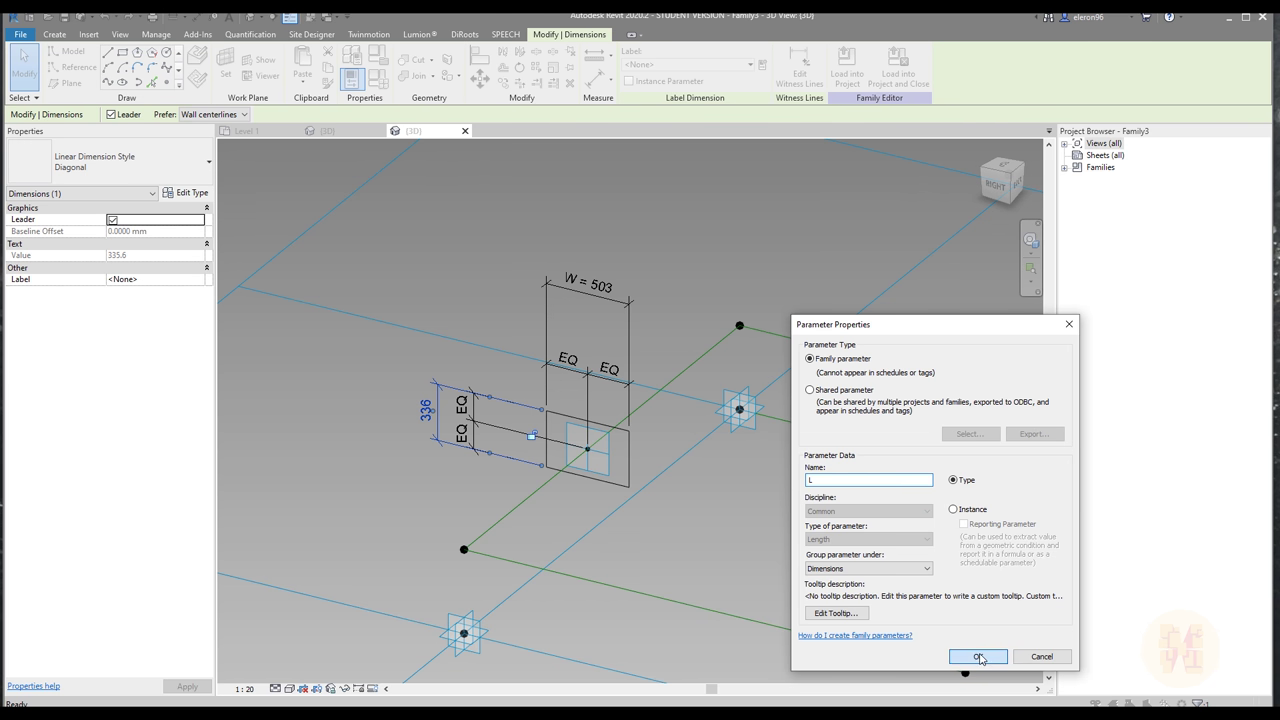
left_click(978, 656)
left_click(775, 541)
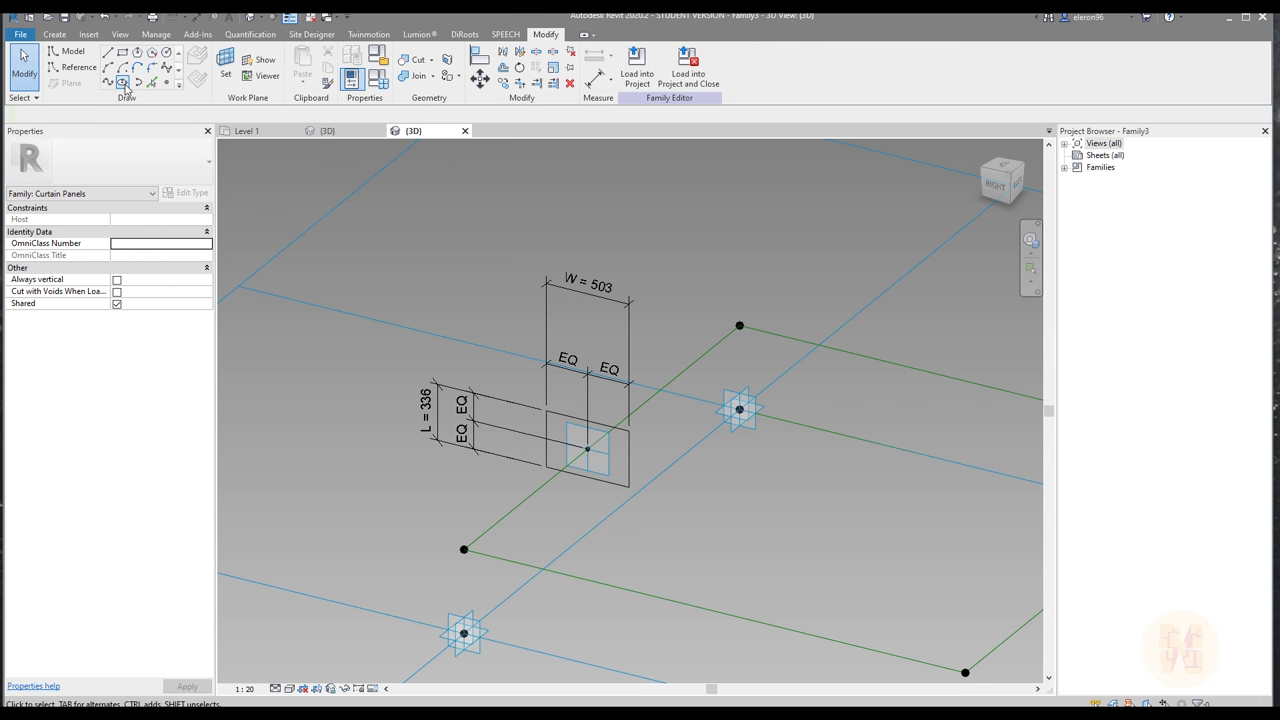
- In the family types, order the Offset parameter below W, set L to 150 and W to 50, and apply
left_click(54, 34)
left_click(57, 78)
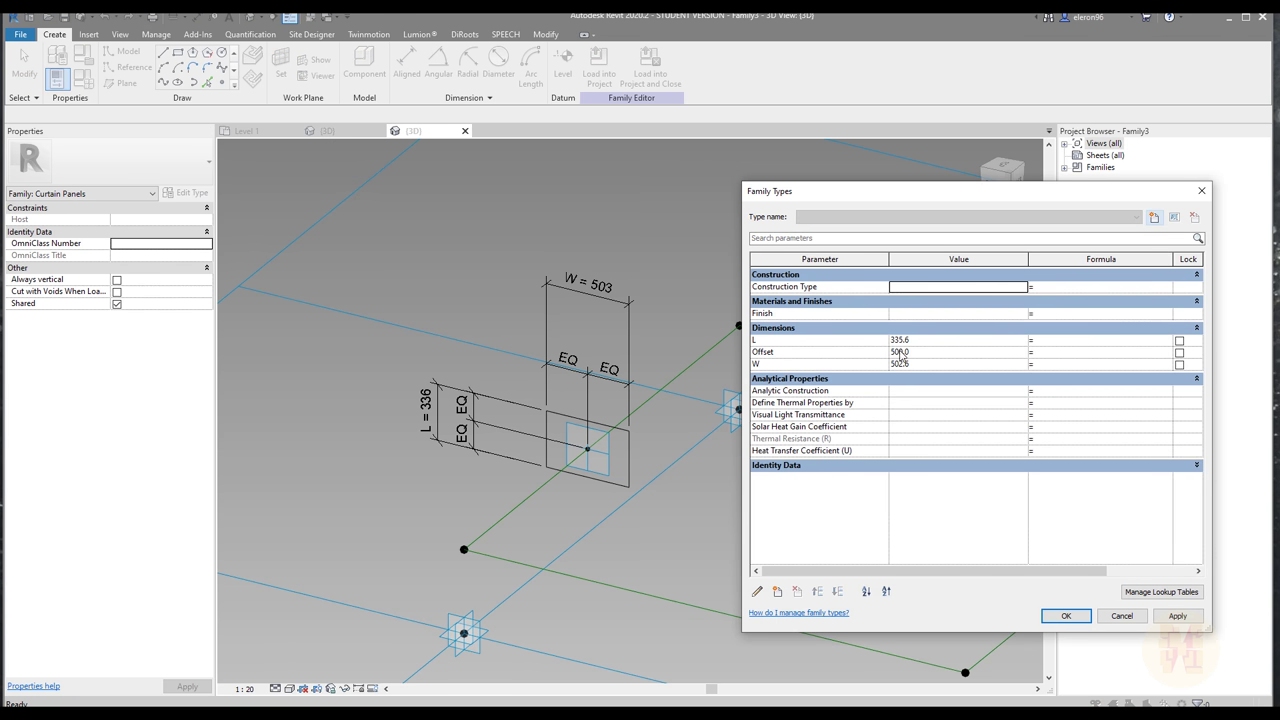
left_click(830, 353)
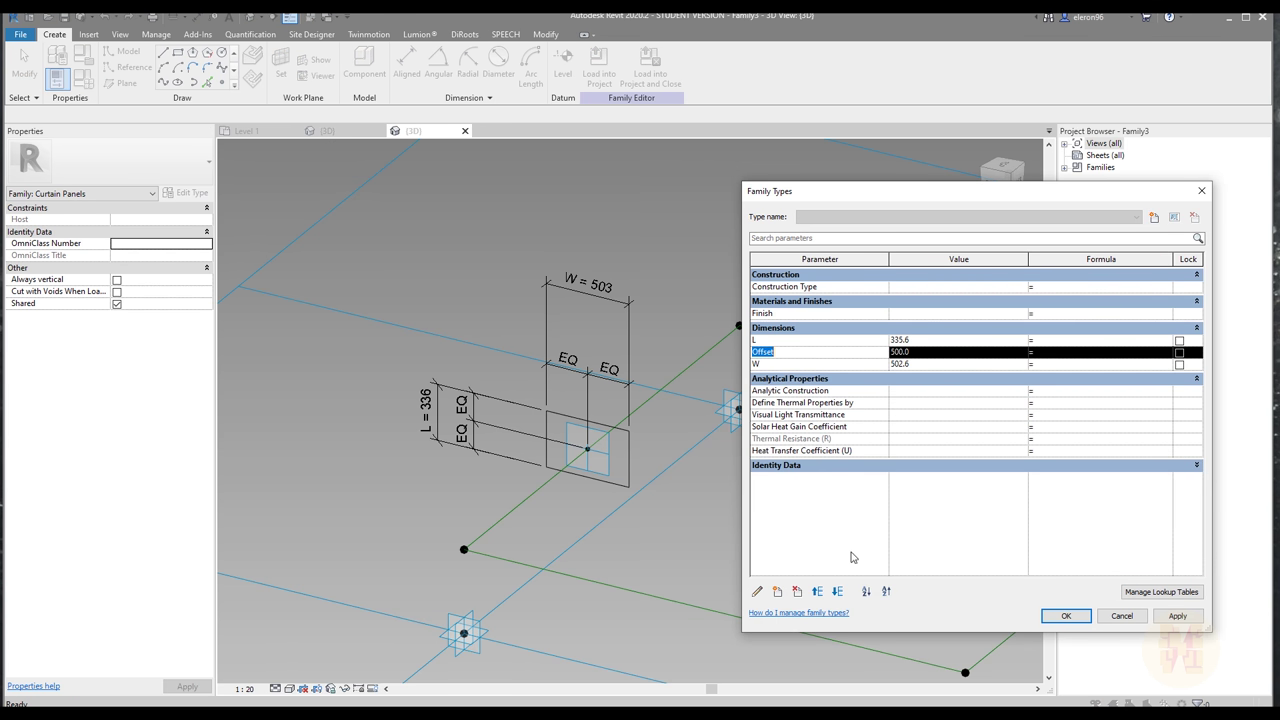
left_click(835, 592)
left_click(923, 342)
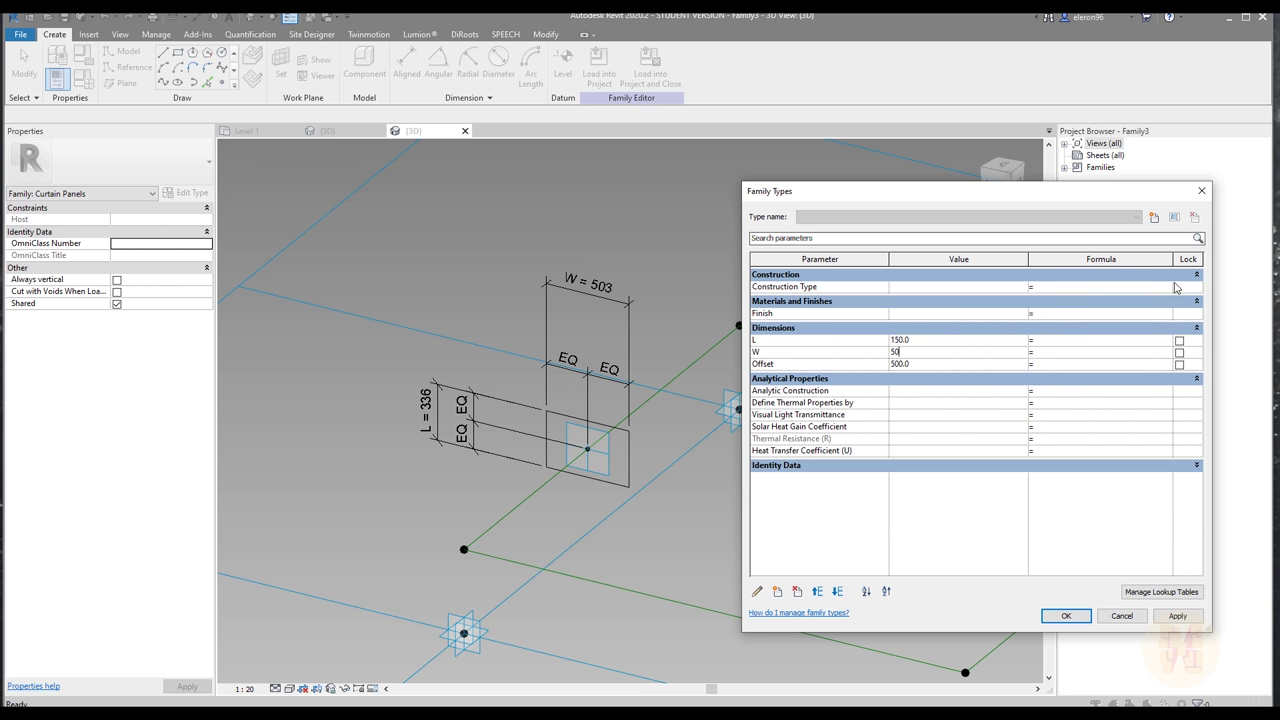
left_click(1190, 615)
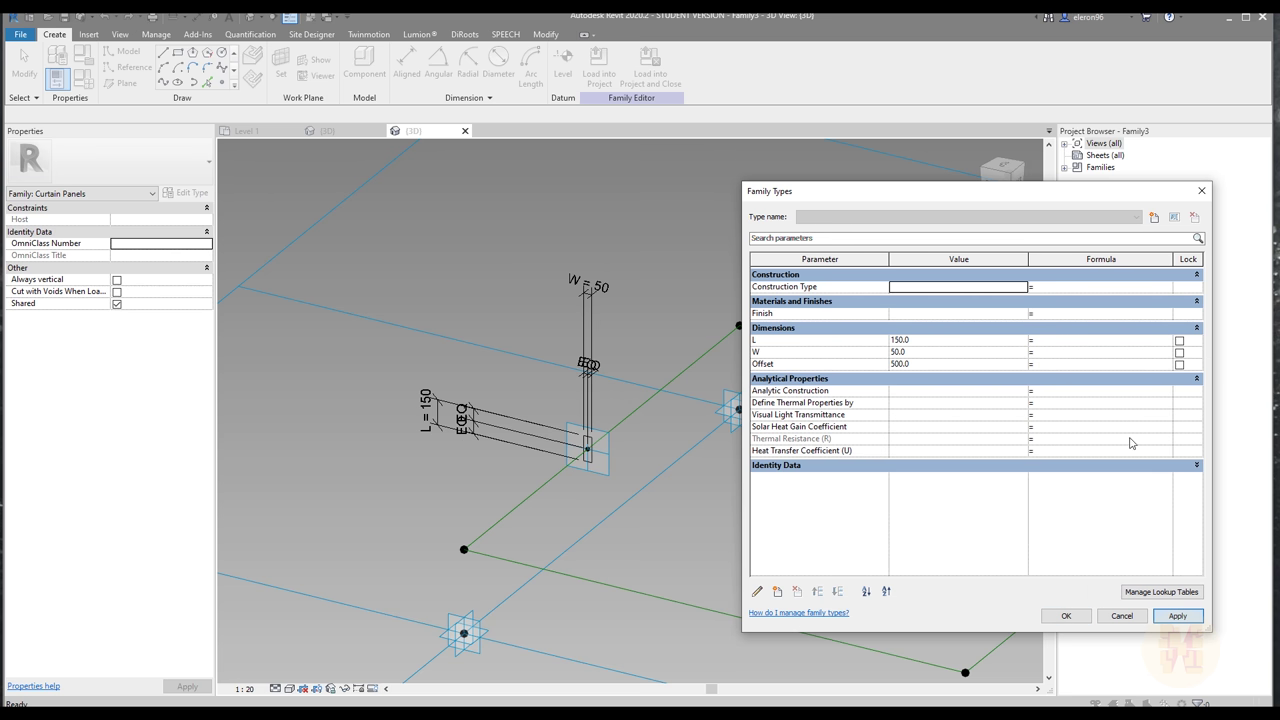
- Create a new family type named 150x50 from the current profile dimensions
left_click(1154, 217)
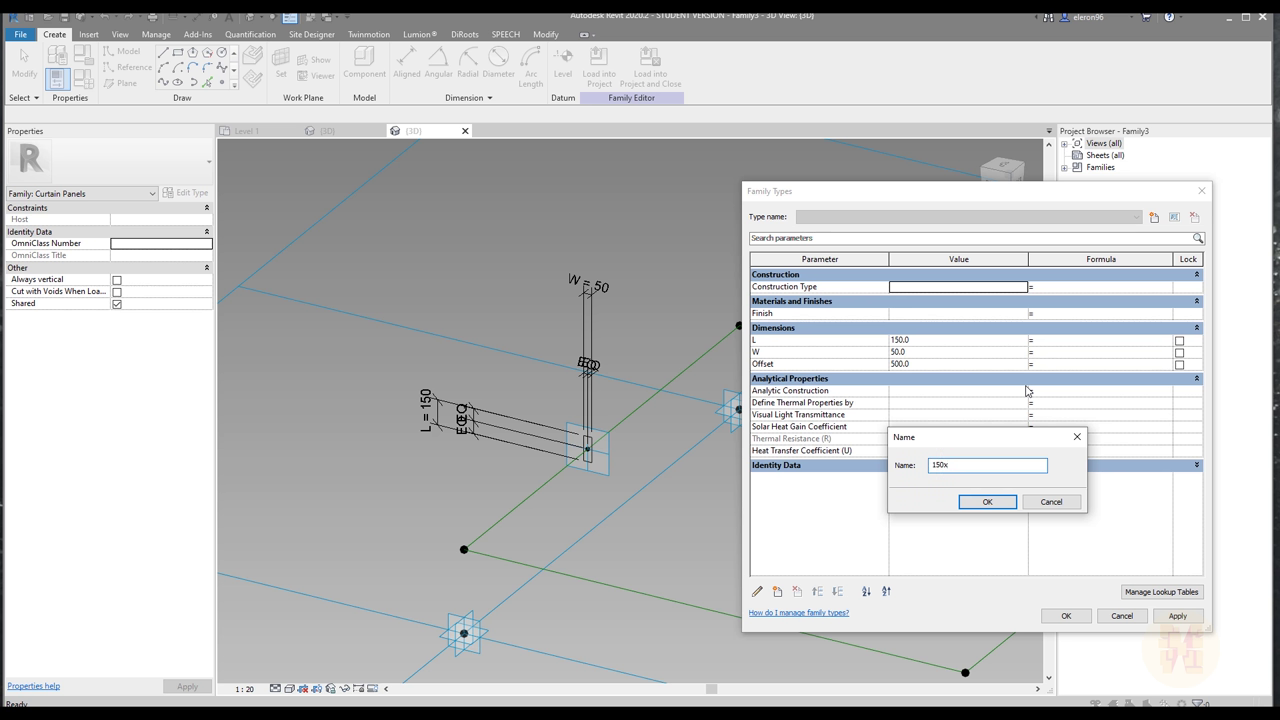
type("150x50")
left_click(990, 502)
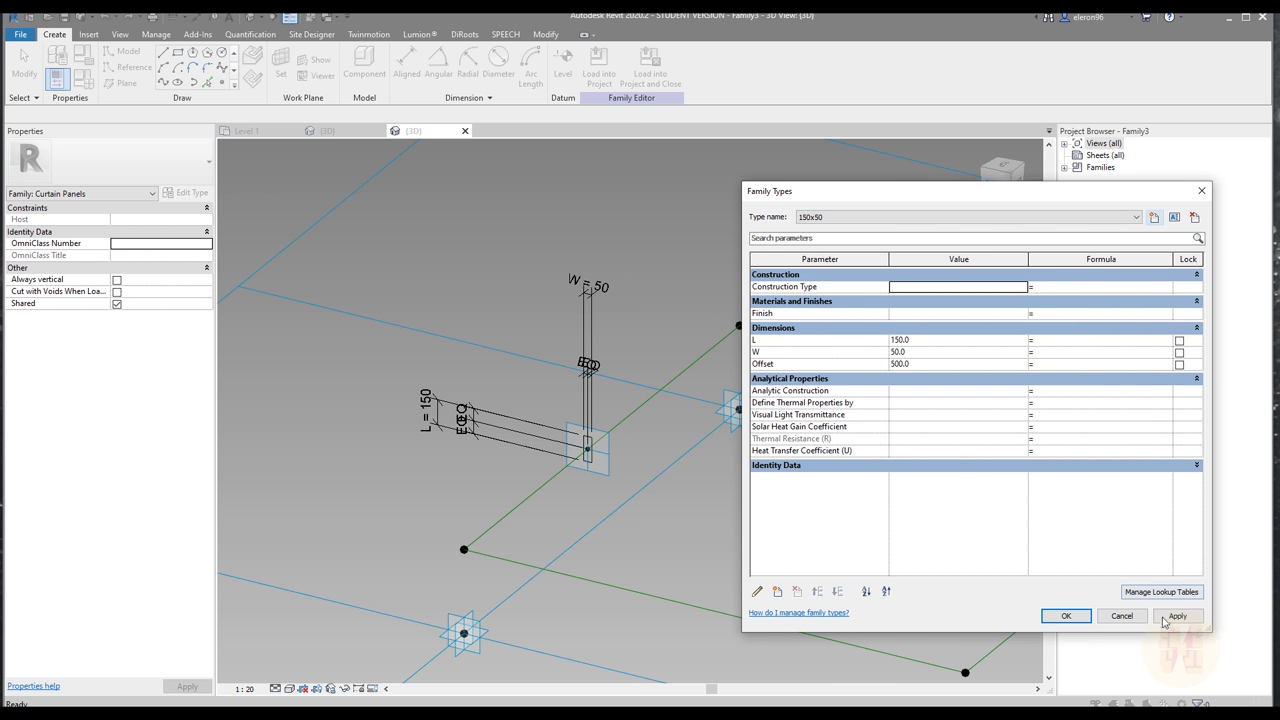
- Create a second family type named 50x150 with L set to 50 and W set to 150
left_click(1154, 217)
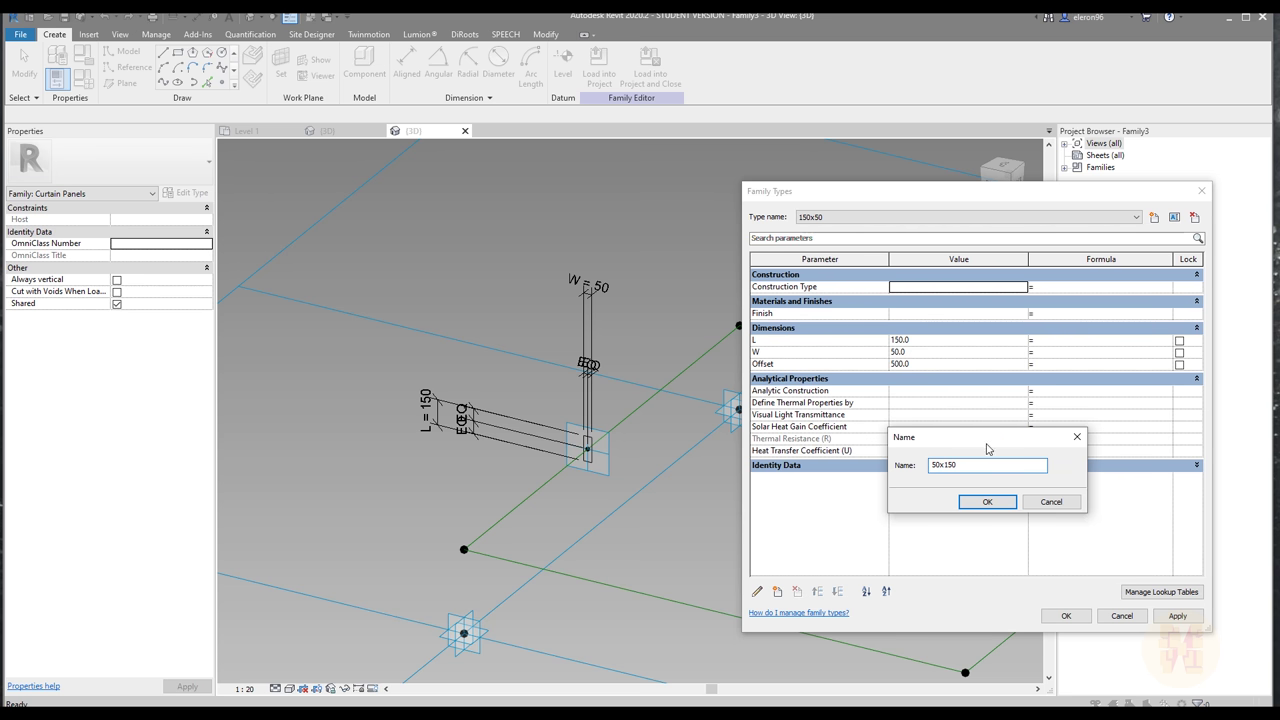
left_click(987, 502)
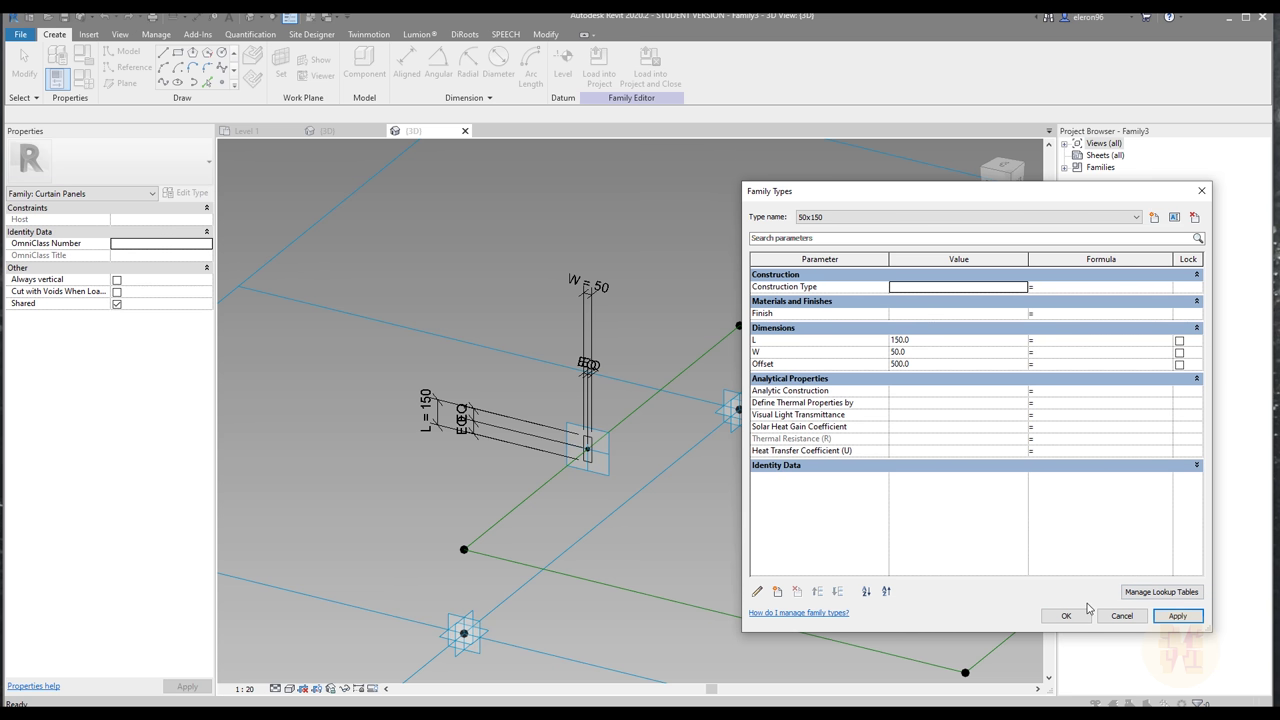
left_click(954, 341)
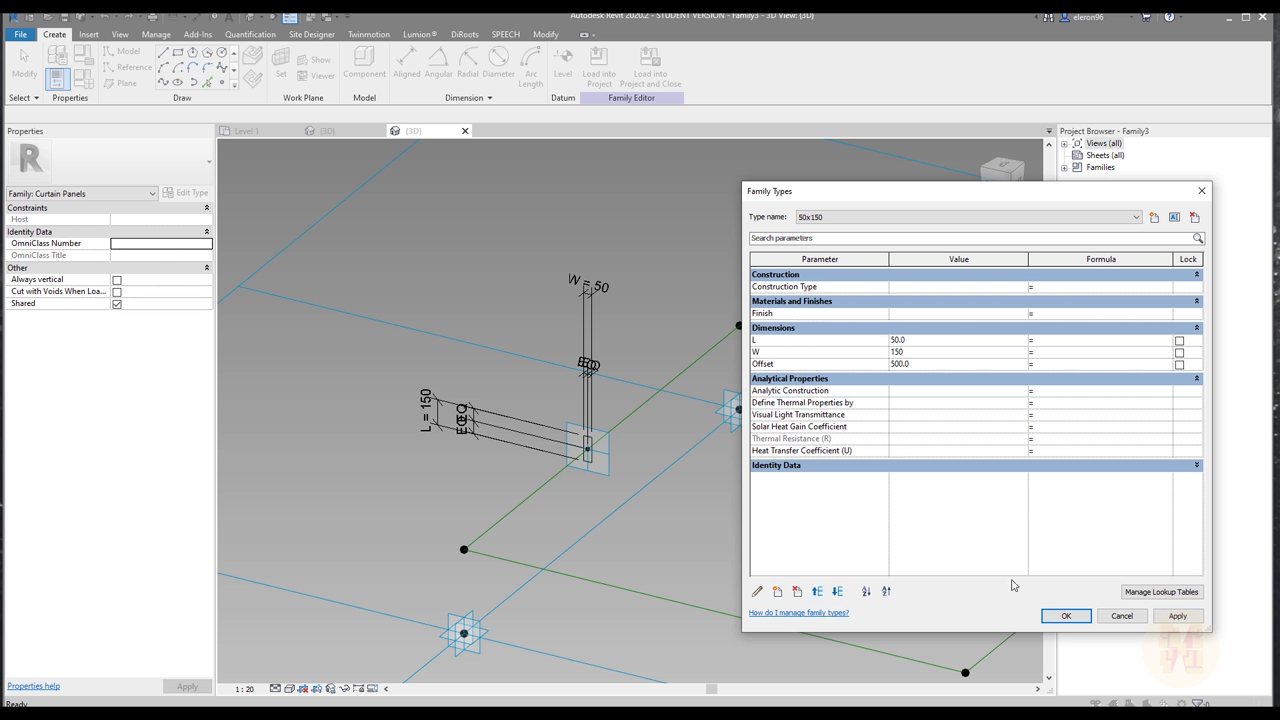
left_click(1063, 622)
- Create a solid form by sweeping the rectangular profile along the closed chain of reference lines
middle_click_drag(814, 553, 691, 443)
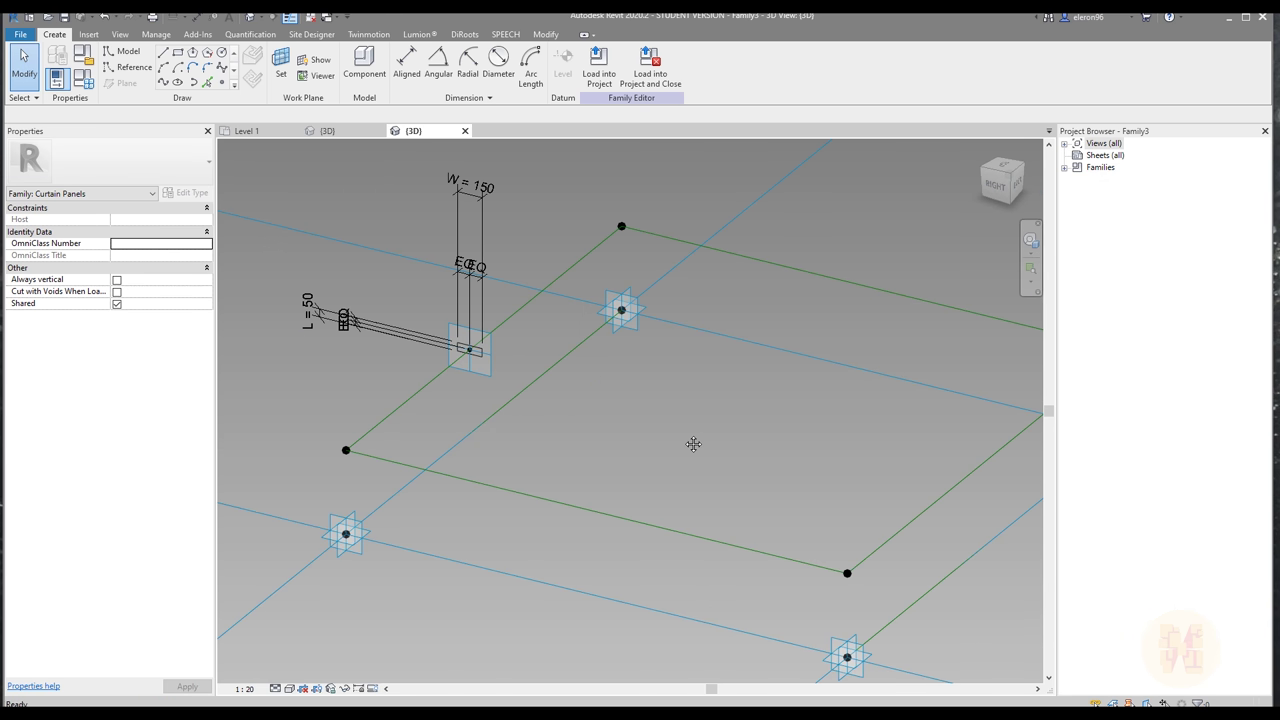
scroll(691, 443, "down", 2)
scroll(472, 357, "up", 2)
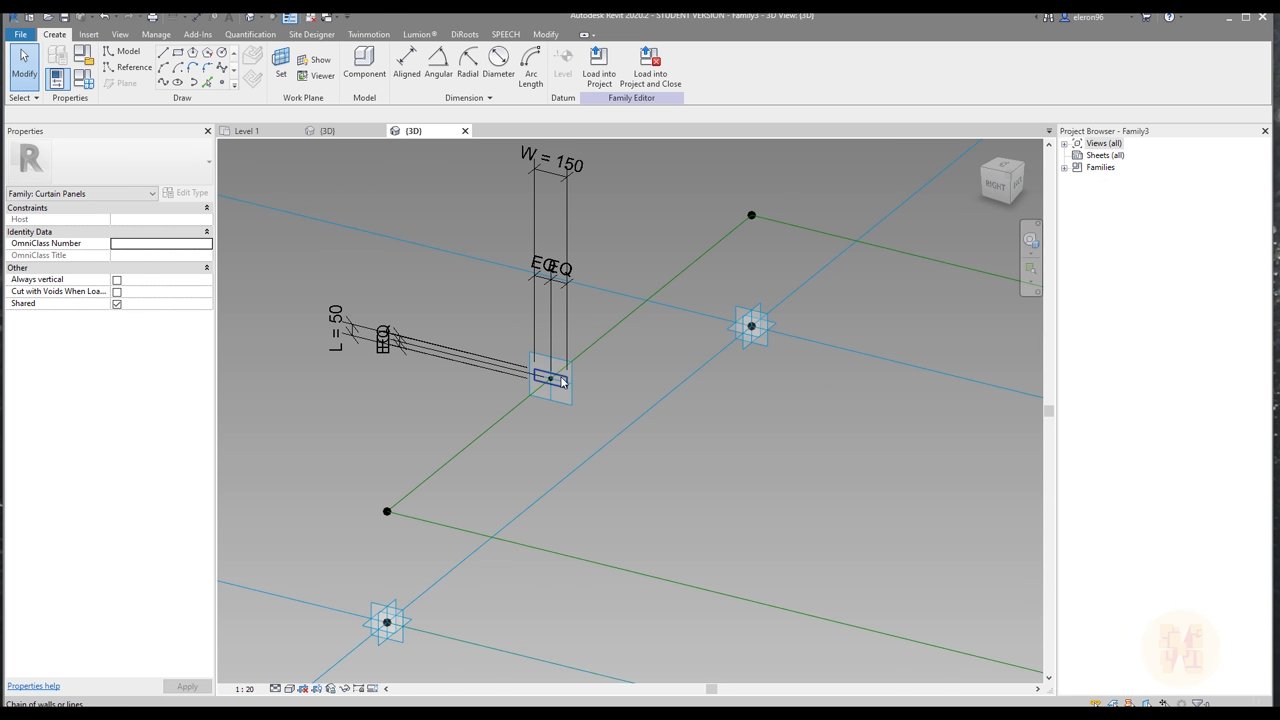
left_click(561, 377)
key("Tab")
left_click(499, 419, "ctrl")
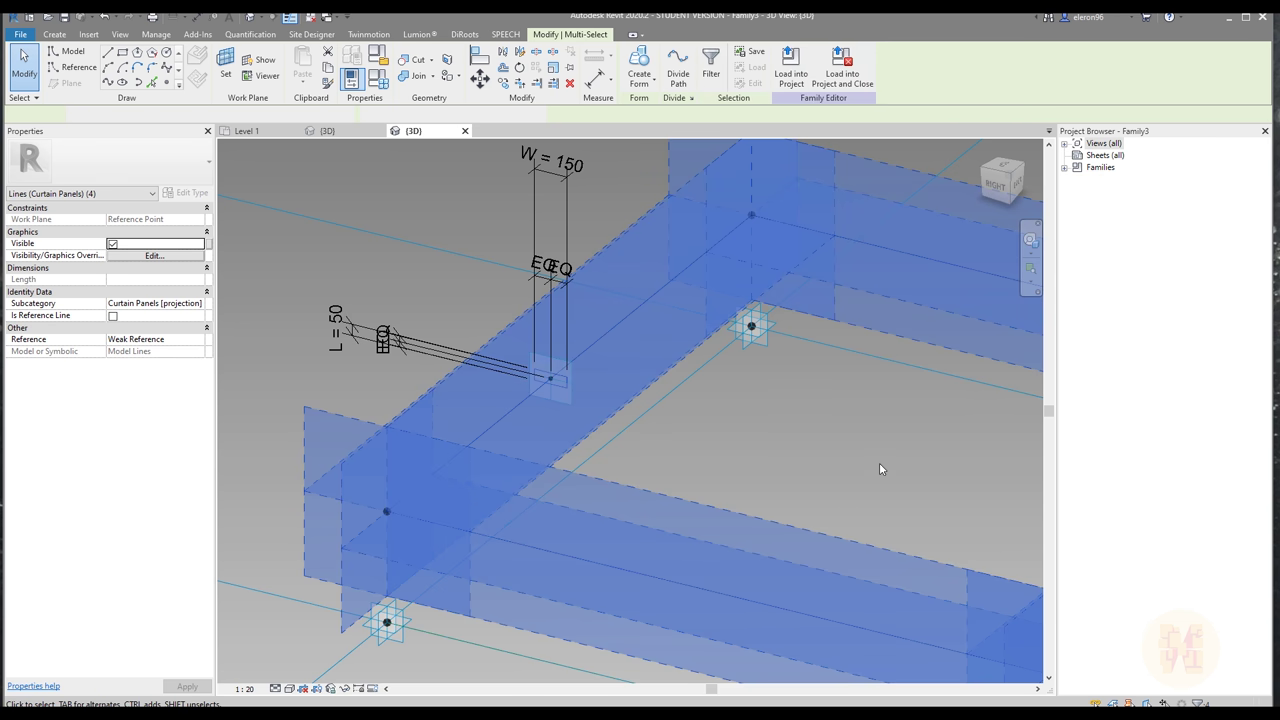
left_click(639, 70)
- Check the finished frame, load the panel family into the sphere's mass family, and dismiss the save reminder
scroll(442, 410, "down", 4)
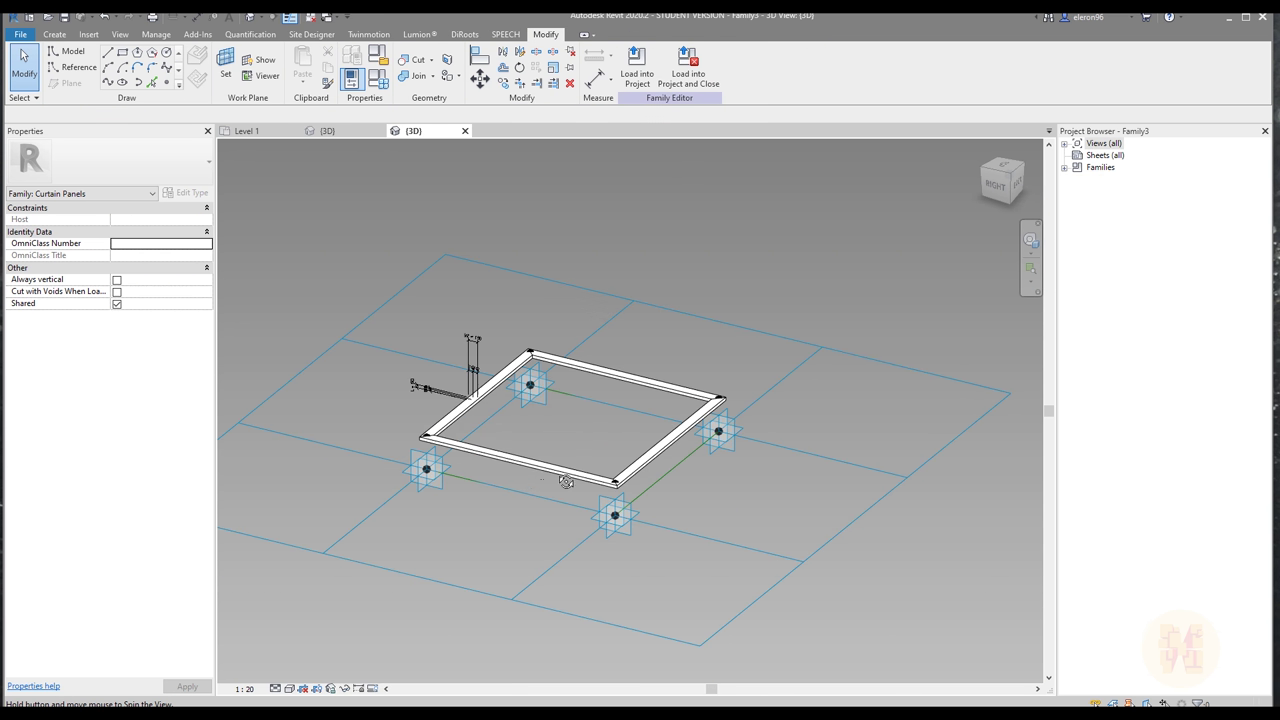
middle_click_drag(566, 481, 643, 435, "shift")
scroll(549, 446, "up", 2)
scroll(643, 435, "down", 1)
left_click(637, 73)
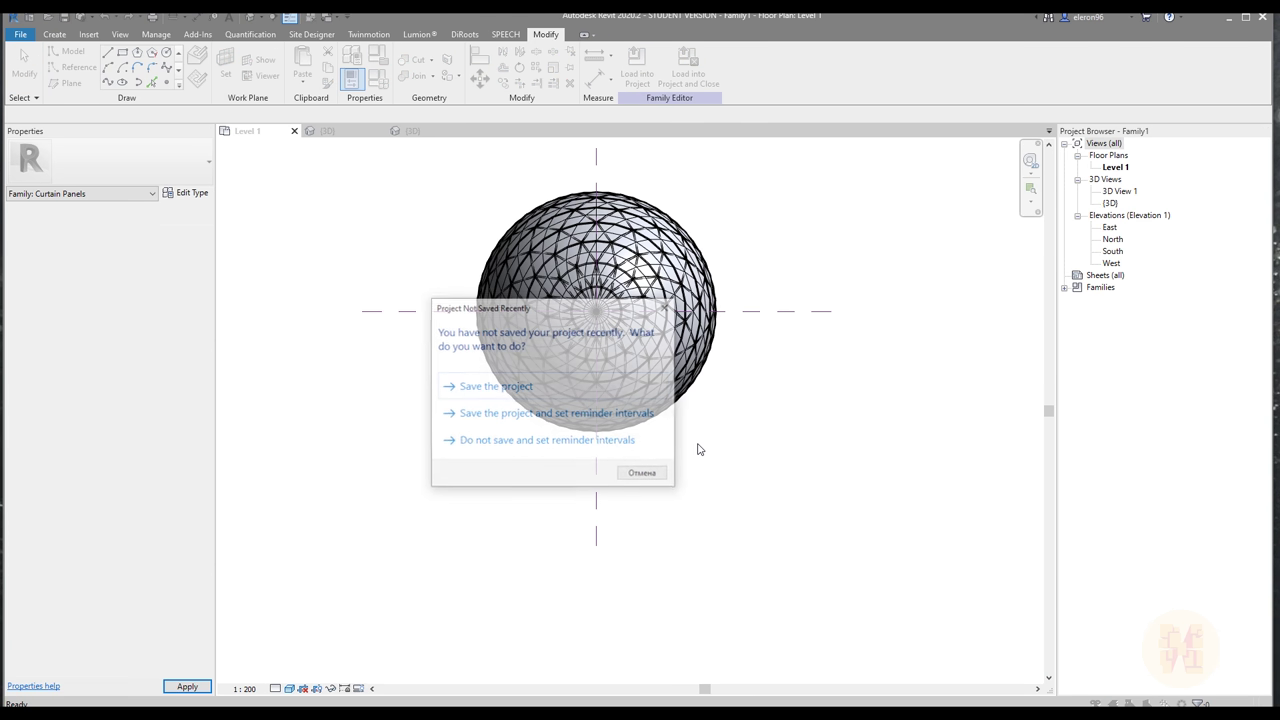
left_click(665, 307)
scroll(611, 514, "down", 2)
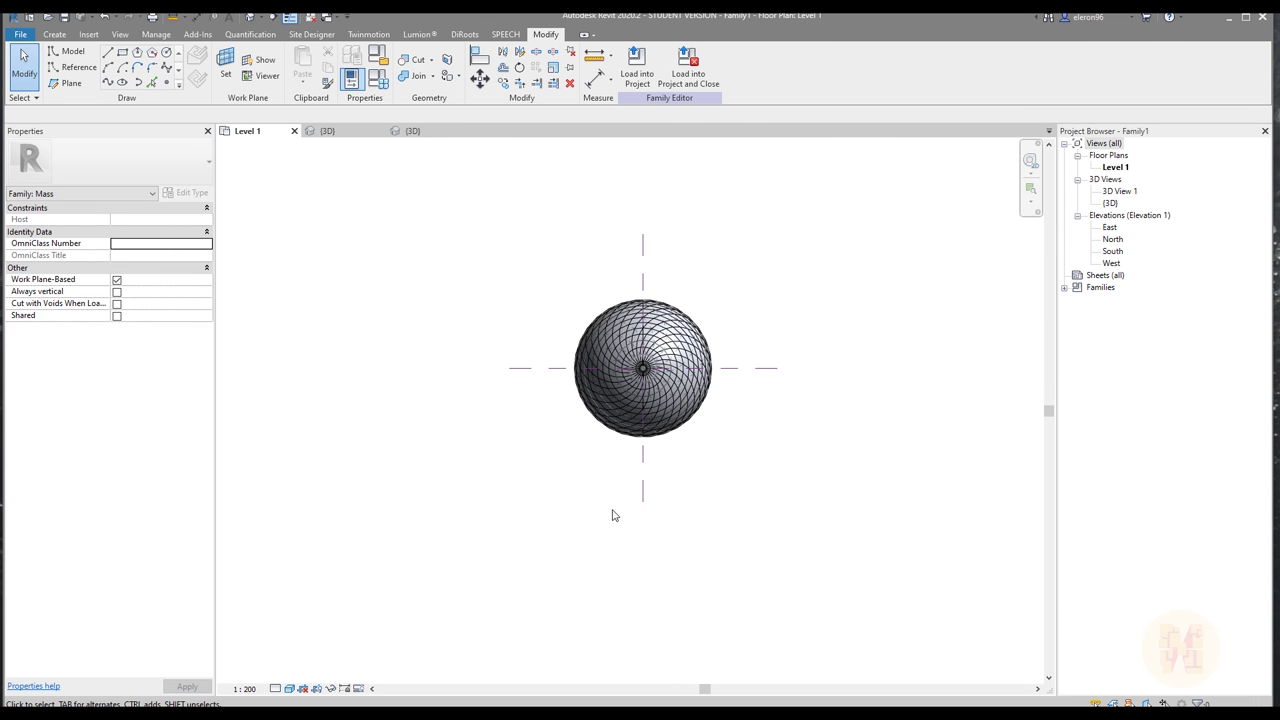
middle_click_drag(611, 514, 657, 468)
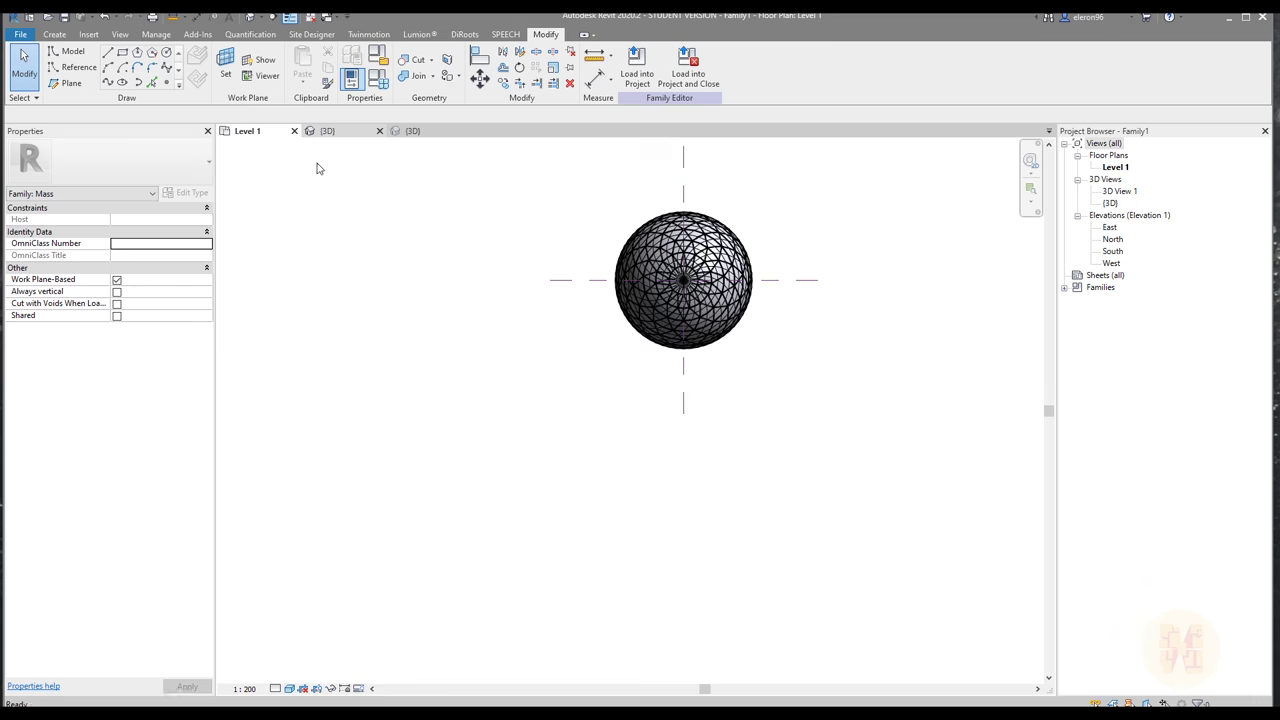
- In the mass family's 3D view, apply Family3 (50x150) to the divided surface with -45° V-grid rotation and resolve errors with Delete Type
left_click(327, 131)
middle_click_drag(445, 428, 813, 485, "shift")
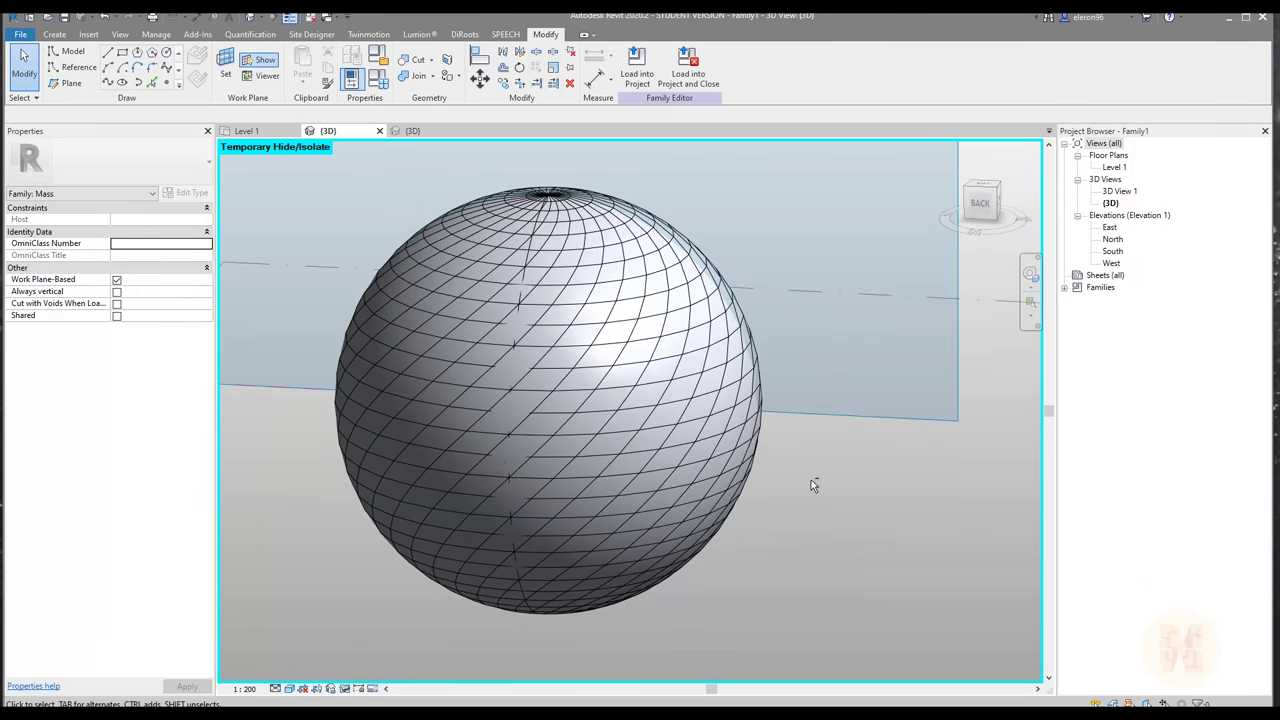
left_click(671, 430)
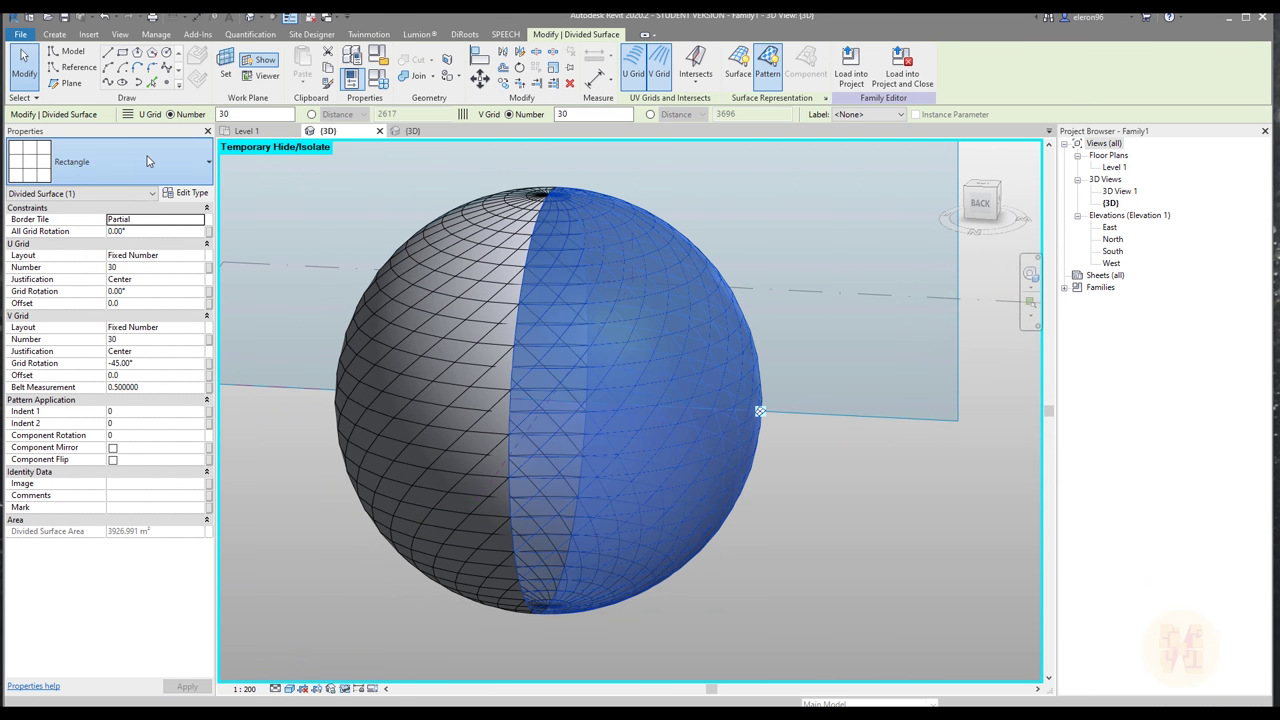
left_click(150, 162)
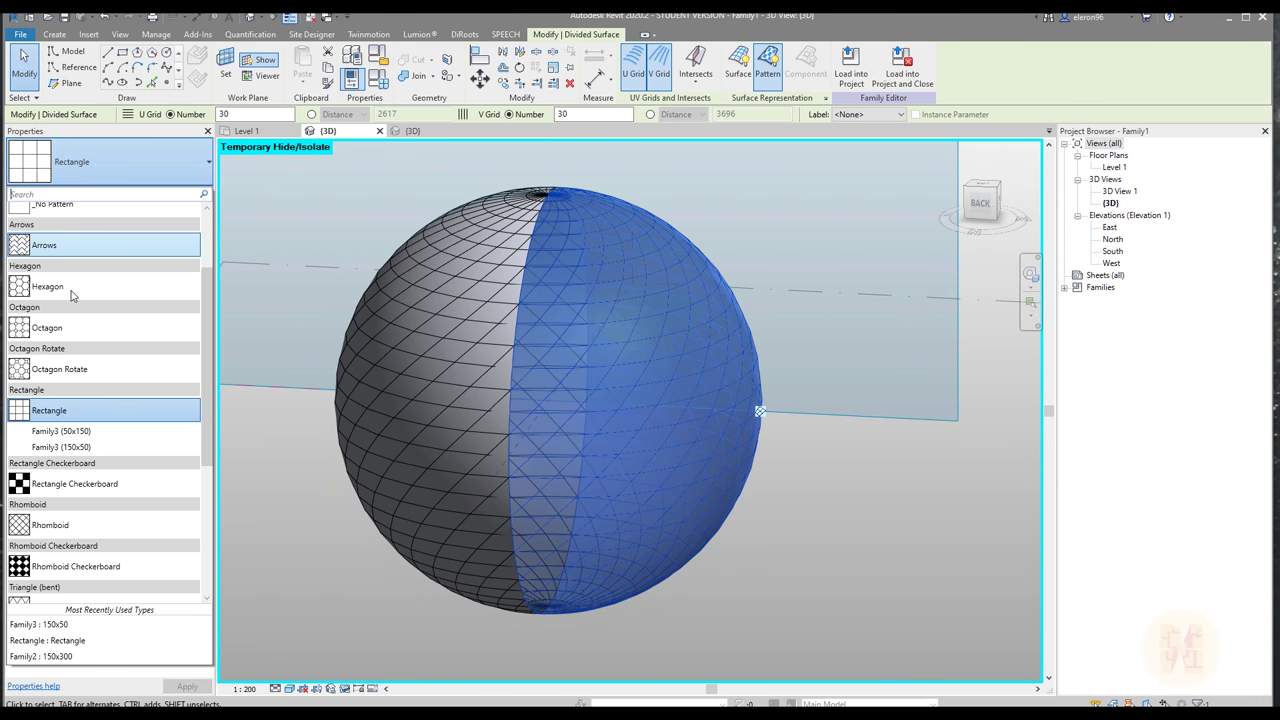
left_click(82, 436)
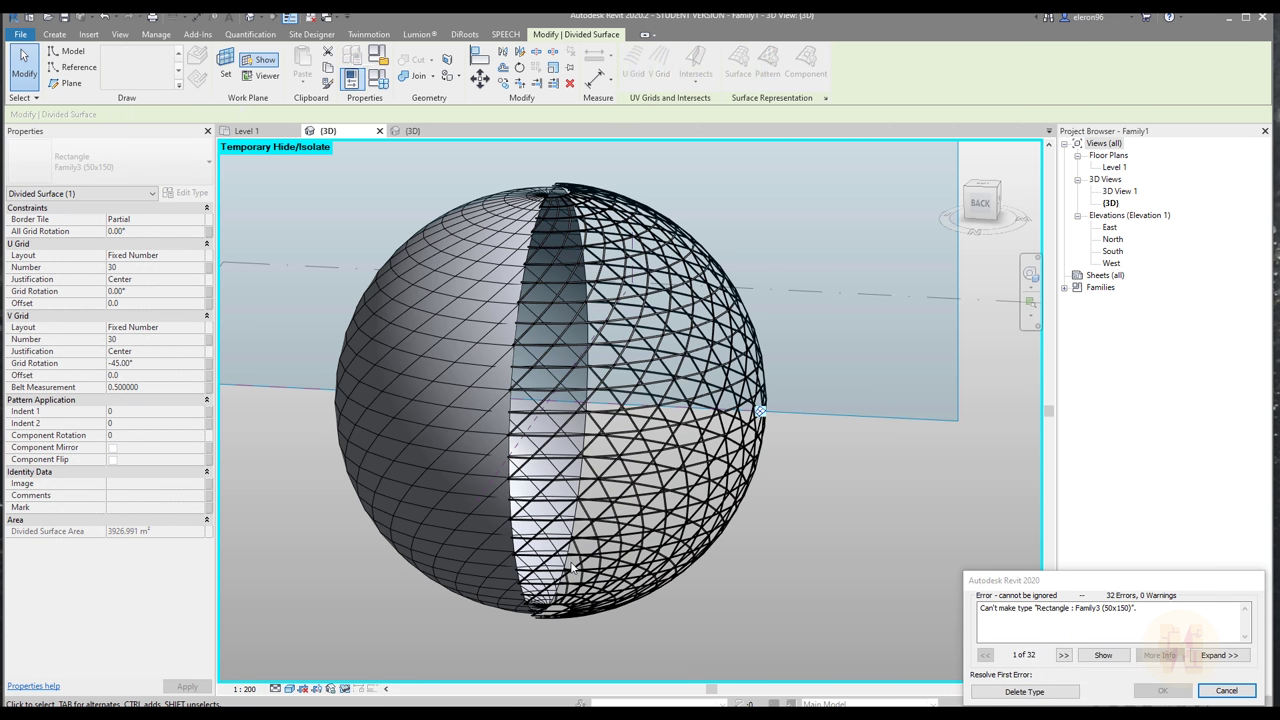
left_click(1024, 691)
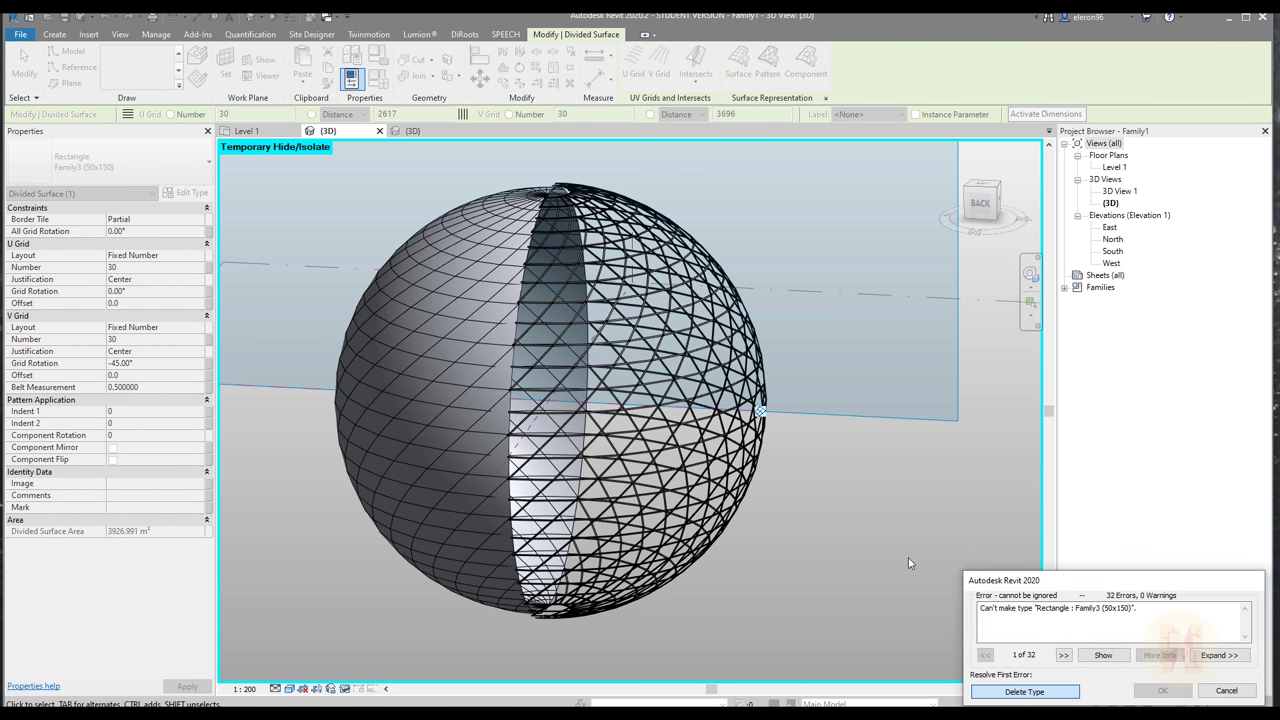
- Examine the panelled sphere from several angles and up close, checking how the frame members meet across the grid
left_click(797, 512)
middle_click_drag(797, 512, 534, 281, "shift")
left_click(534, 281)
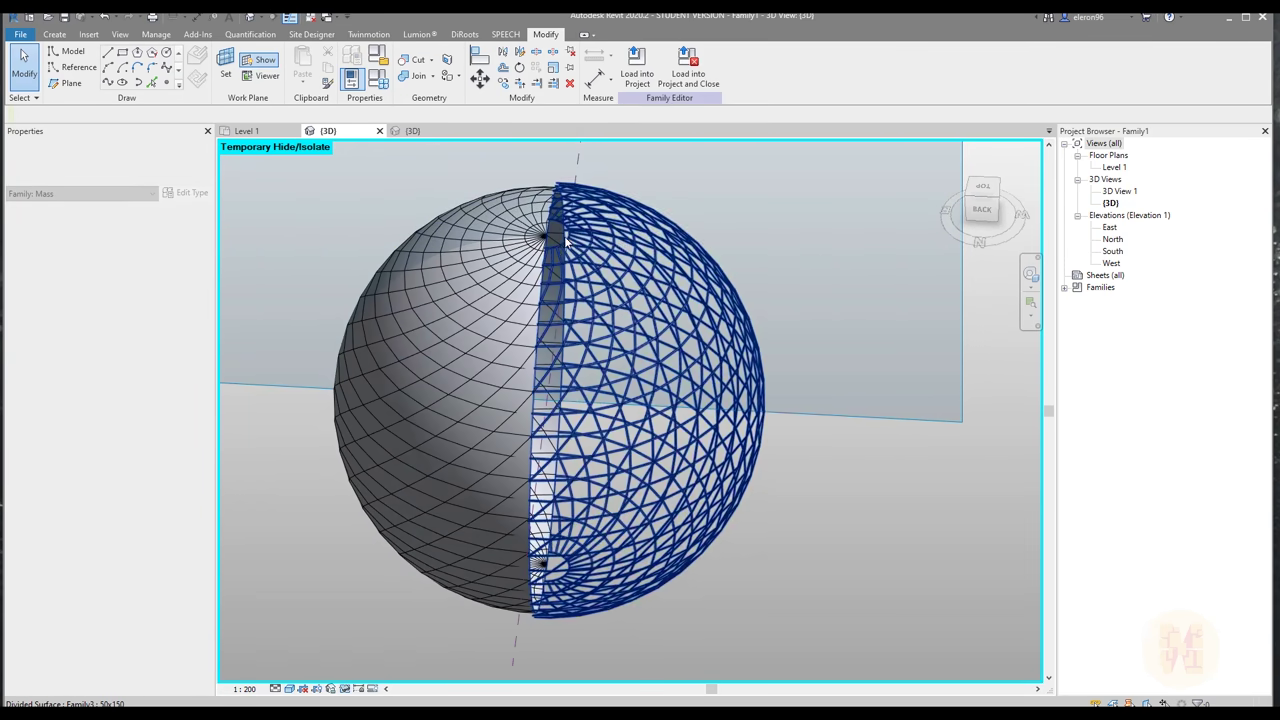
middle_click_drag(658, 584, 640, 430, "shift")
middle_click_drag(563, 535, 667, 611, "shift")
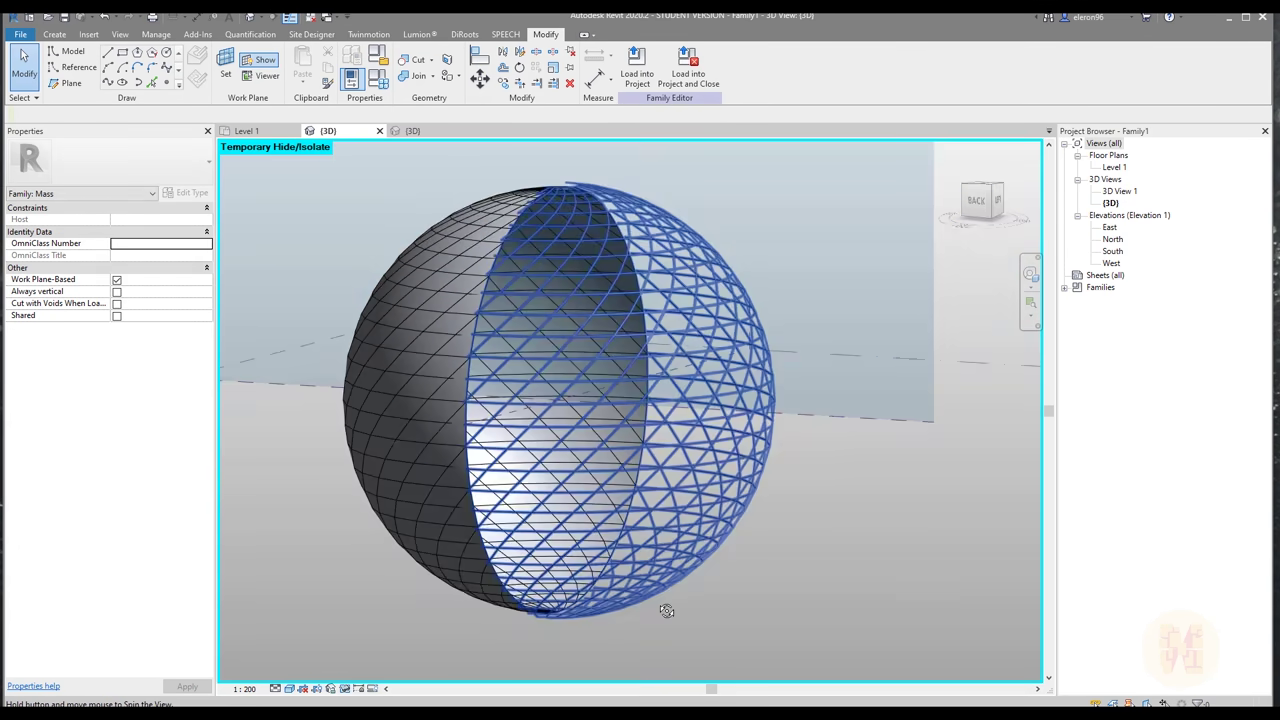
scroll(667, 465, "up", 2)
middle_click_drag(668, 440, 710, 460, "shift")
scroll(752, 459, "up", 5)
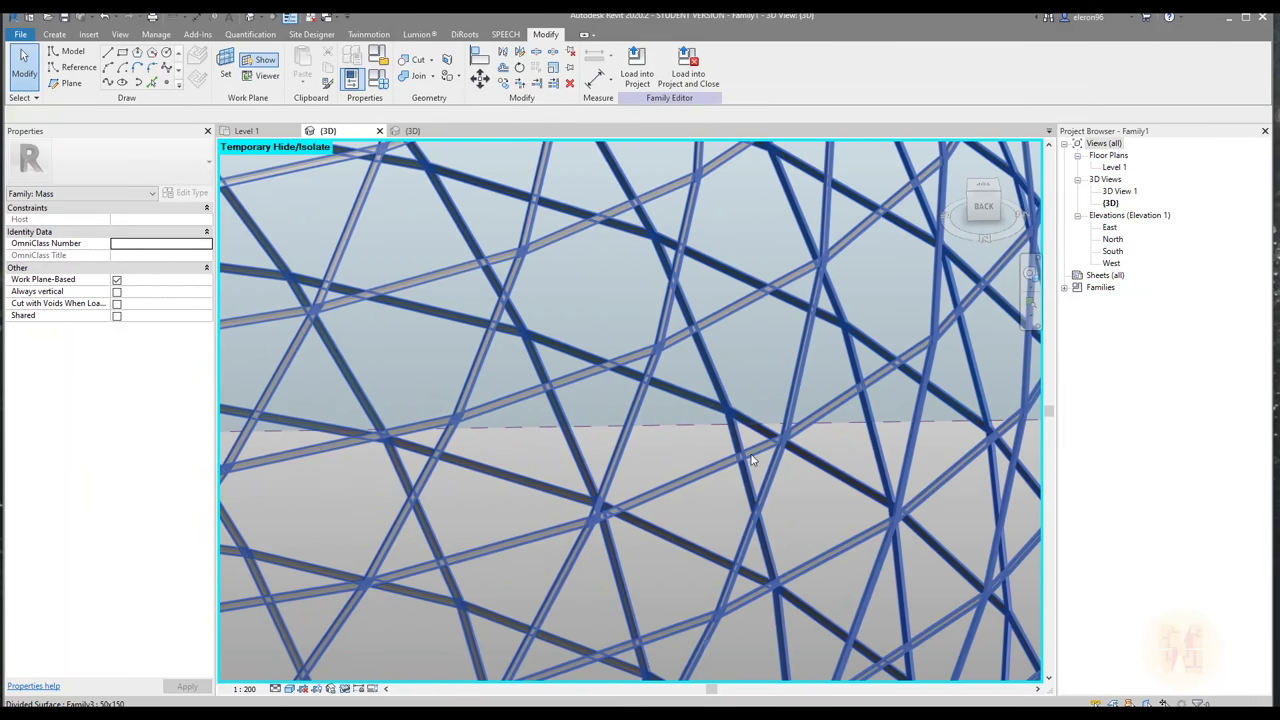
scroll(843, 435, "down", 4)
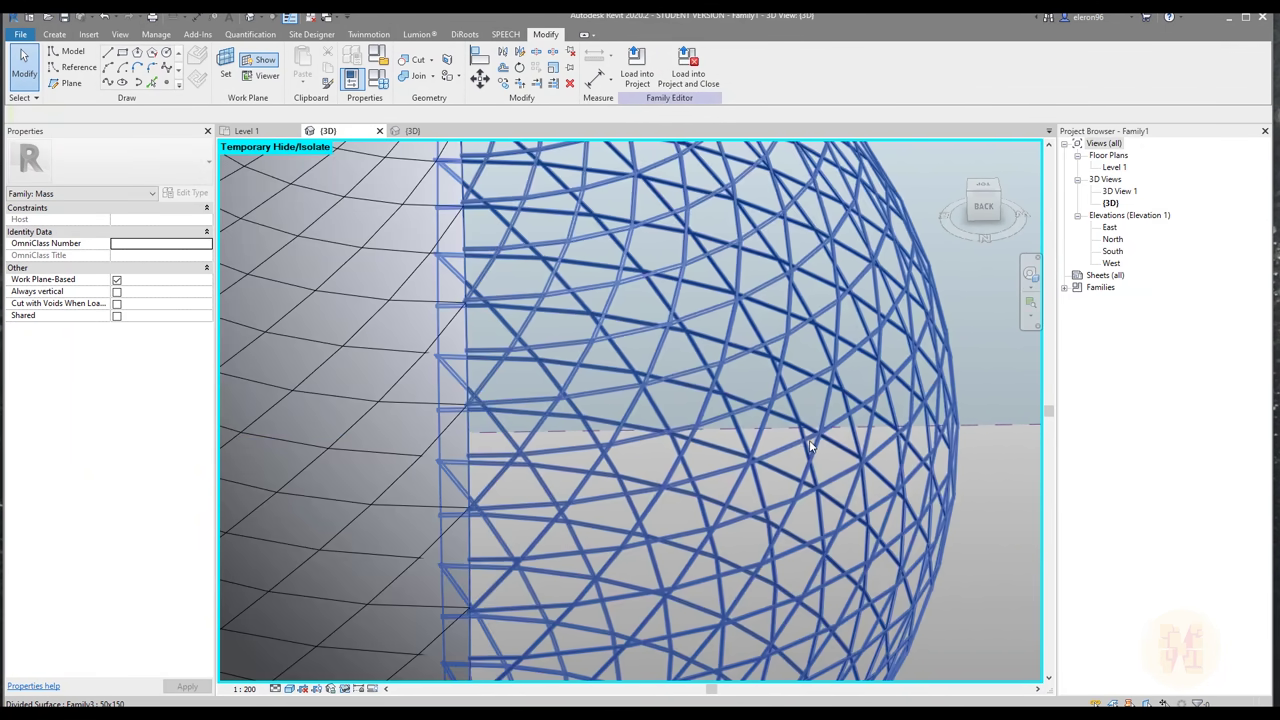
scroll(767, 470, "up", 4)
scroll(767, 473, "down", 4)
middle_click_drag(767, 473, 715, 487, "shift")
scroll(715, 487, "up", 4)
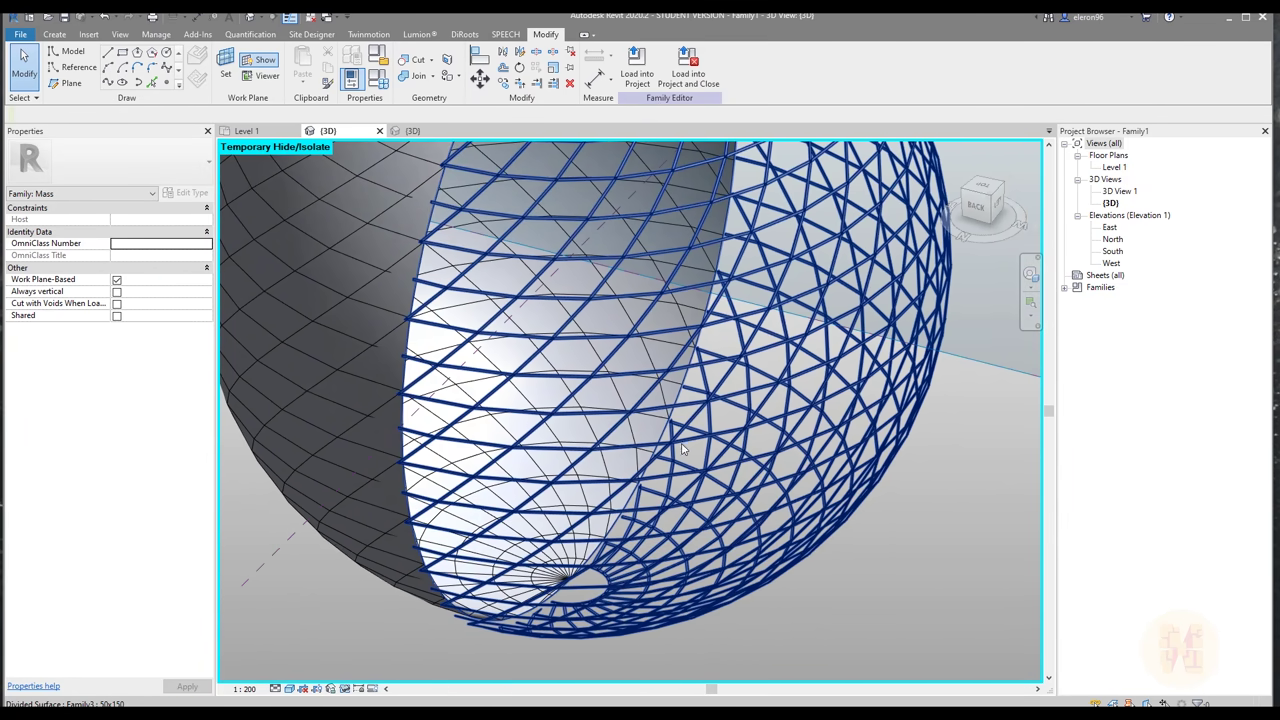
- Switch to the Family3 panel family's 3D view and temporarily hide the swept frame form
left_click(424, 135)
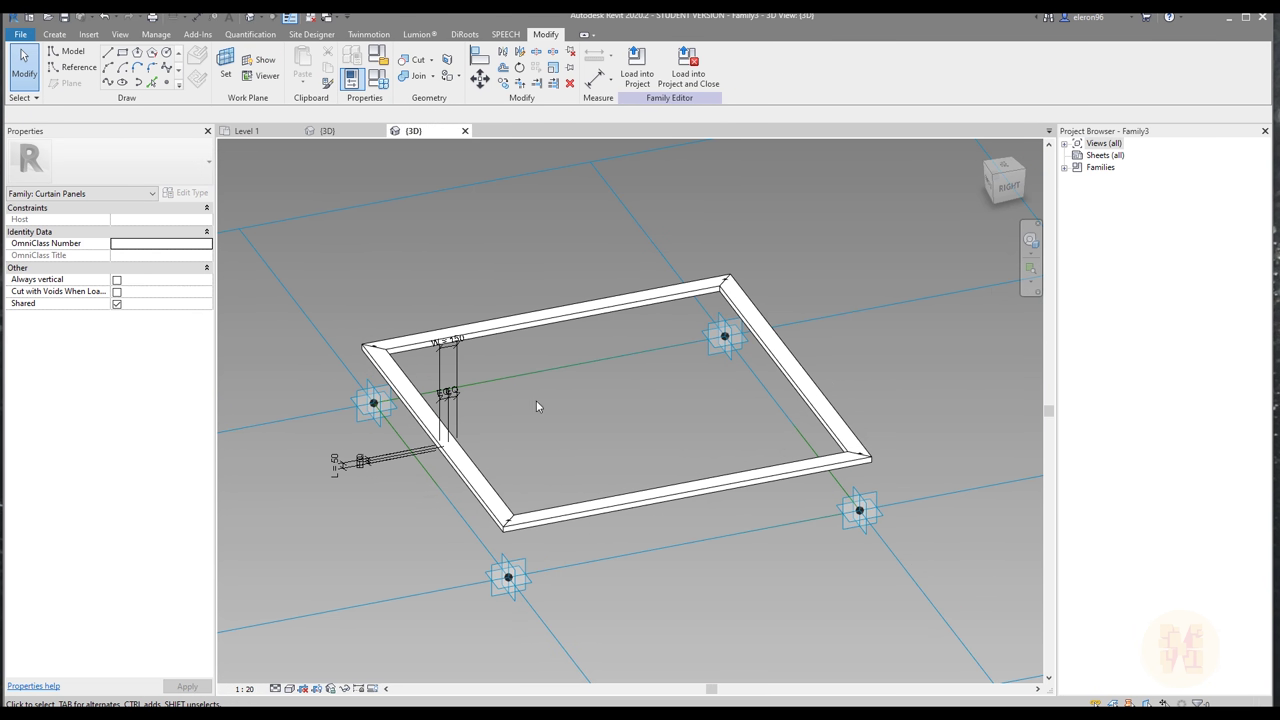
left_click(466, 455)
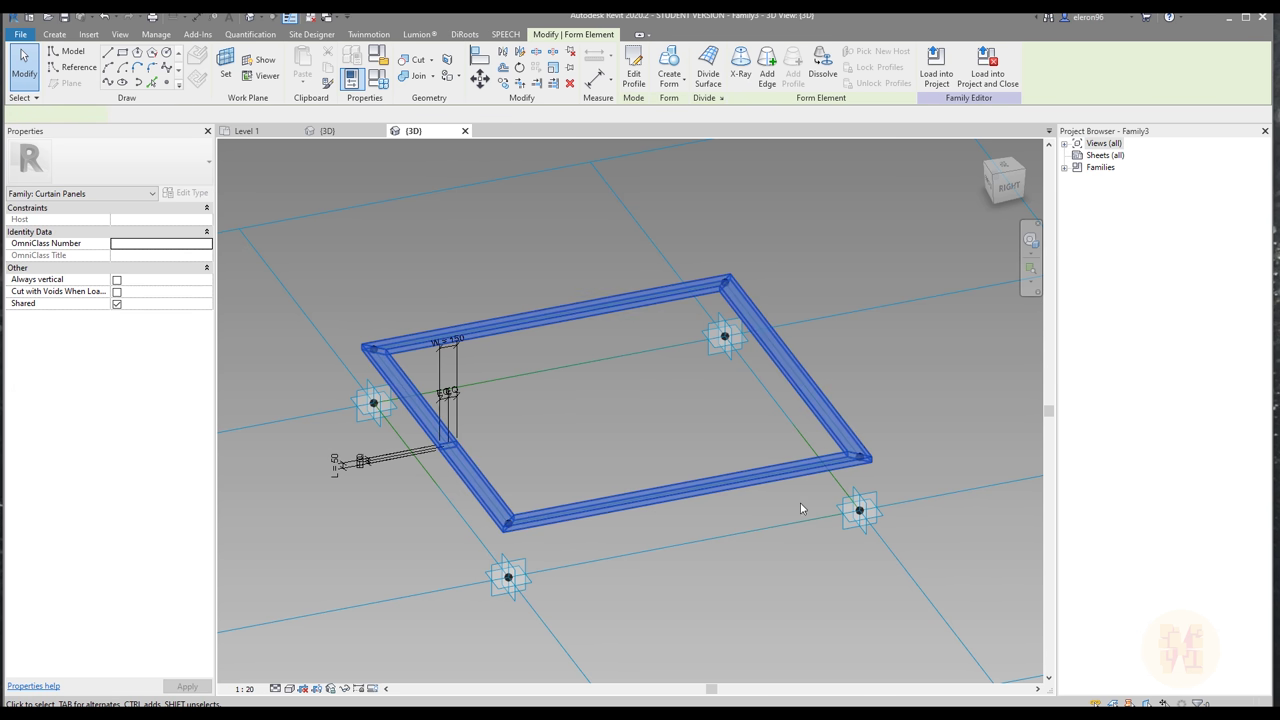
left_click(332, 690)
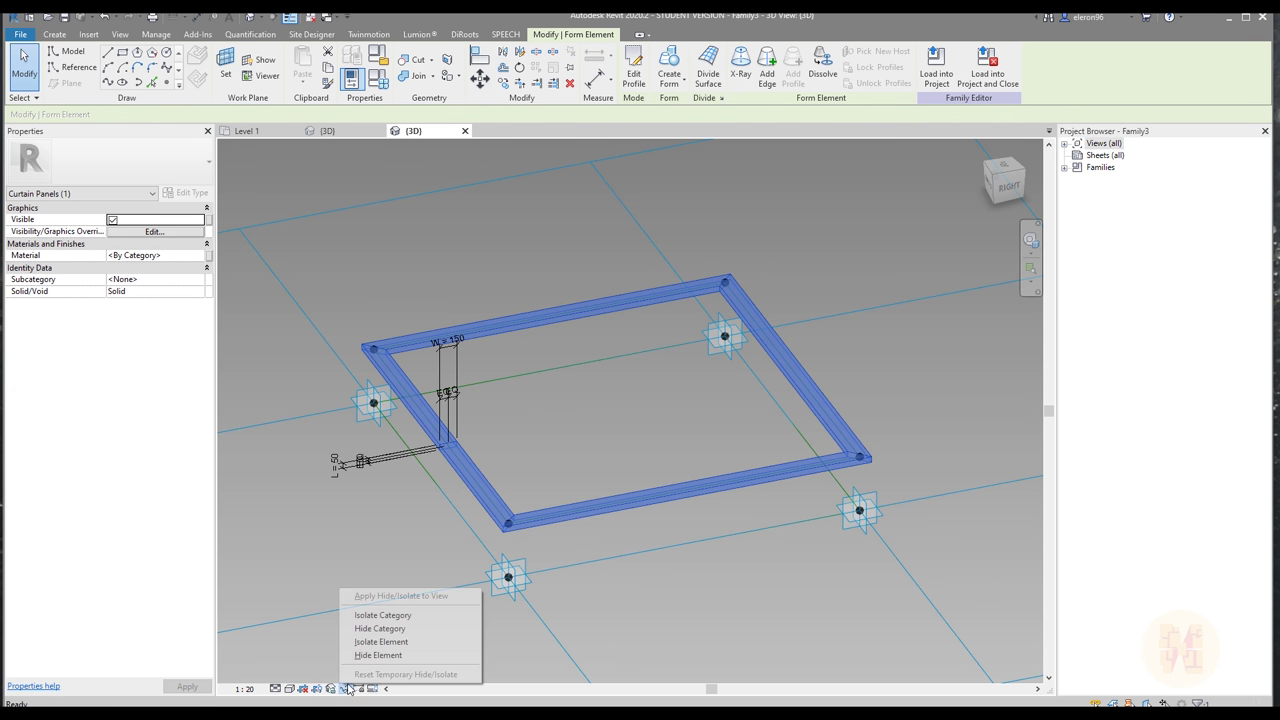
left_click(395, 655)
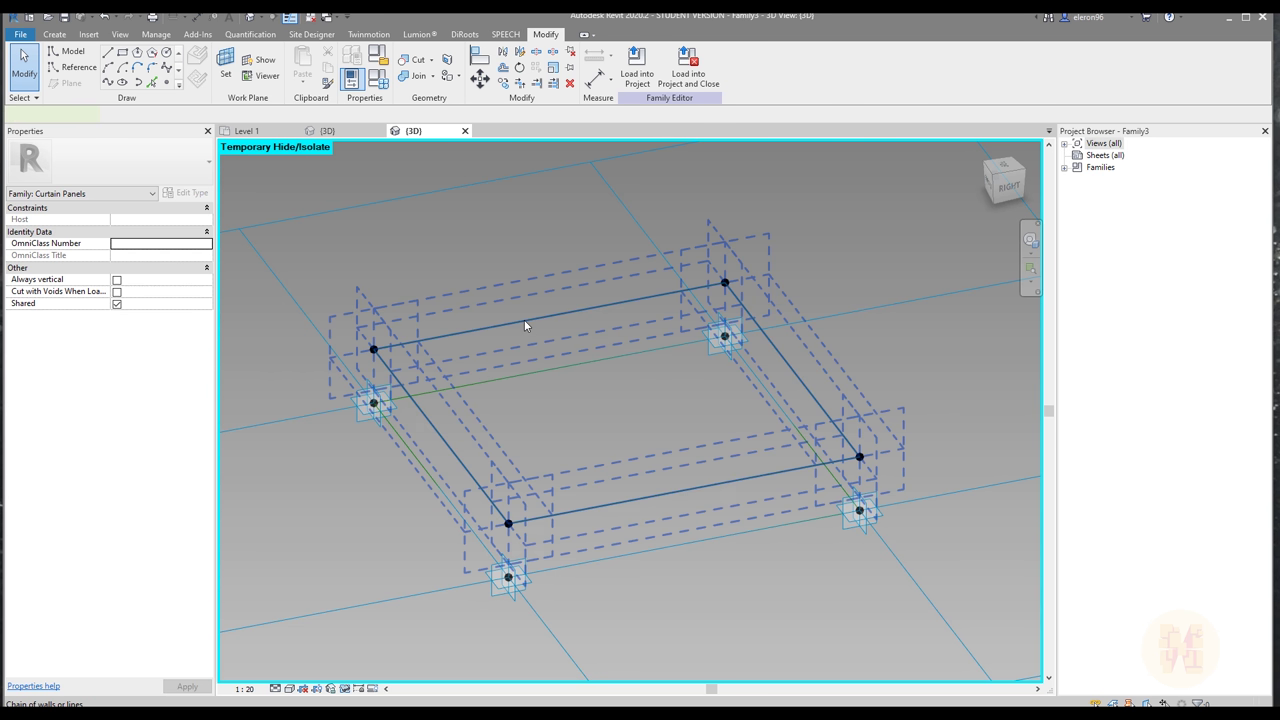
- Create a solid extruded form from the closed chain of four reference lines, with a positive offset of 10
left_click(524, 321)
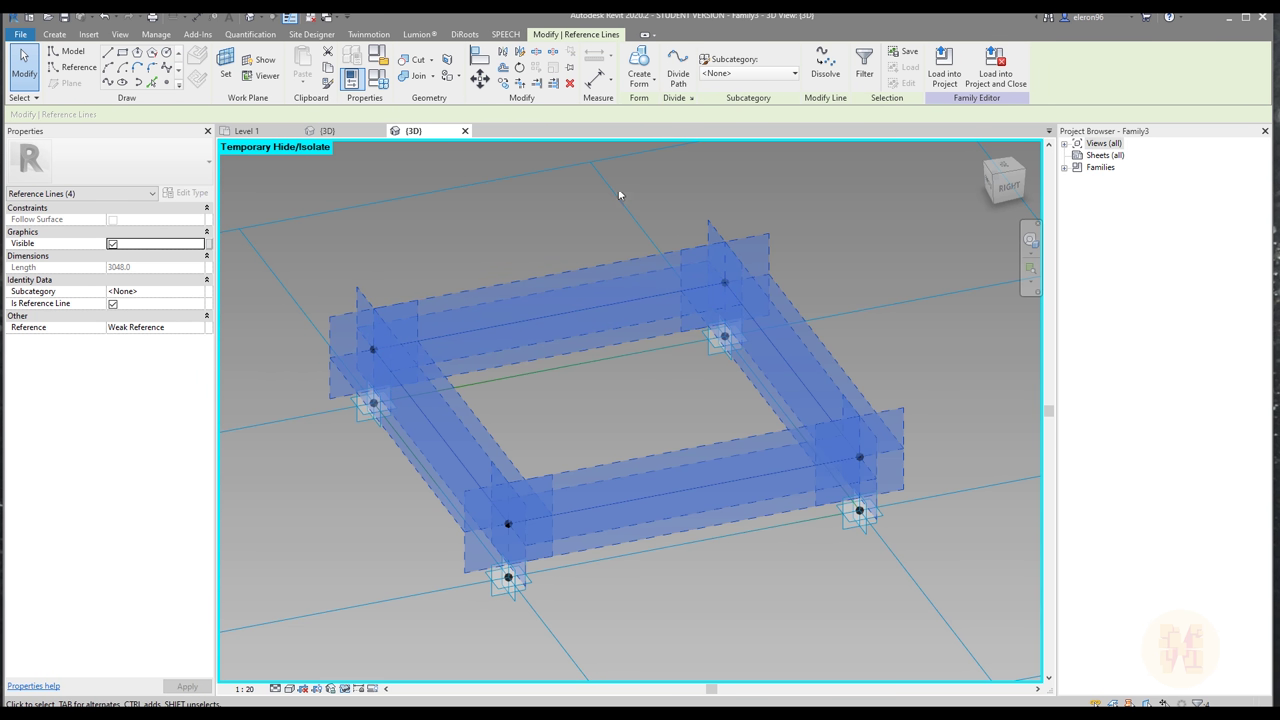
left_click(647, 60)
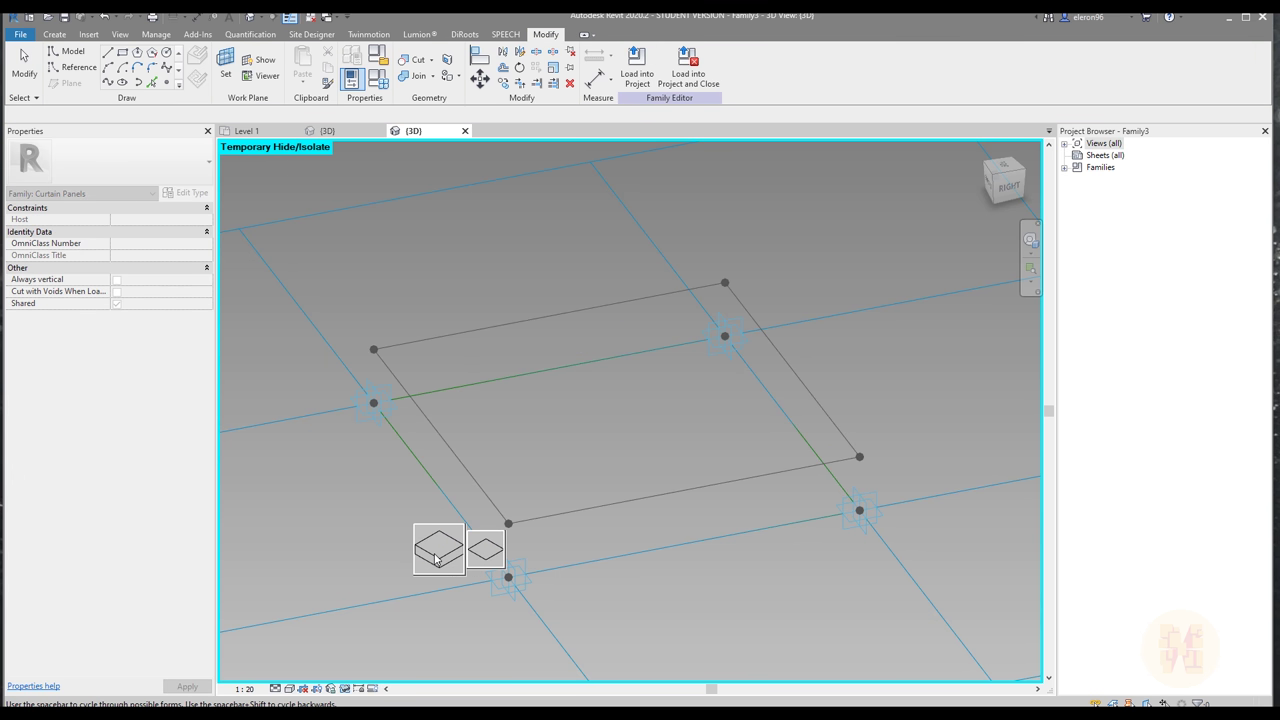
left_click(434, 557)
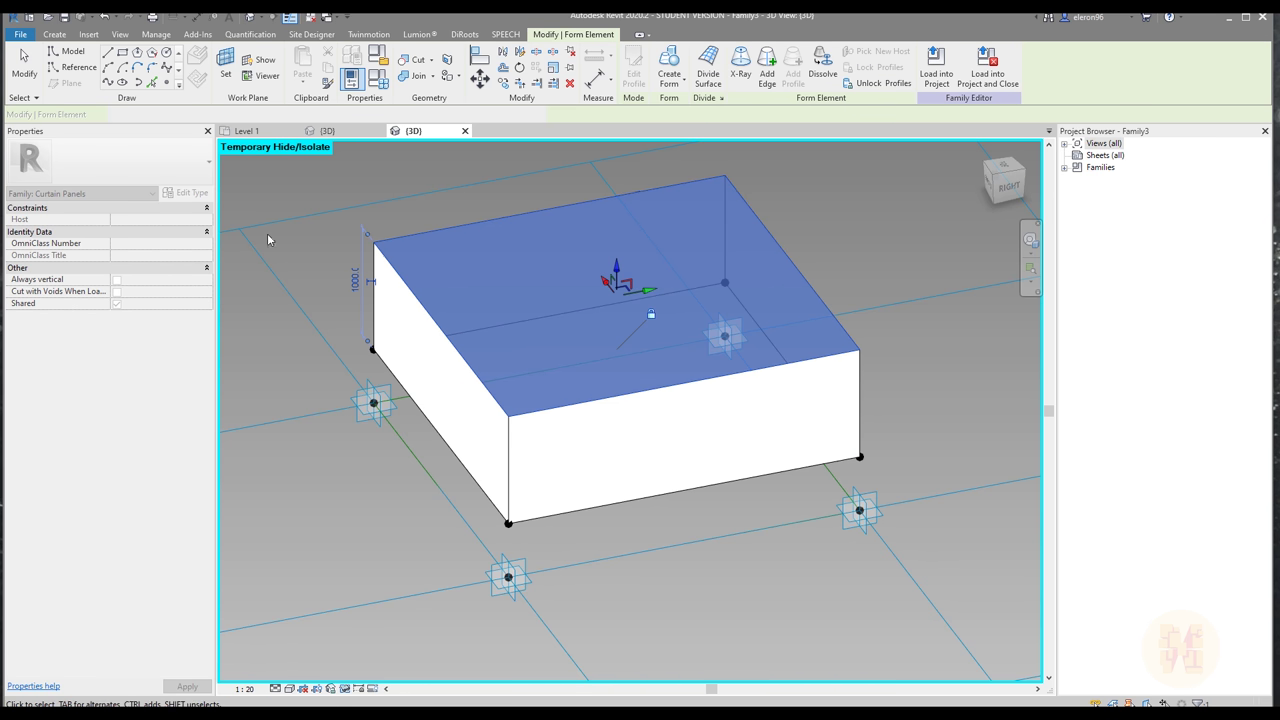
left_click(180, 219)
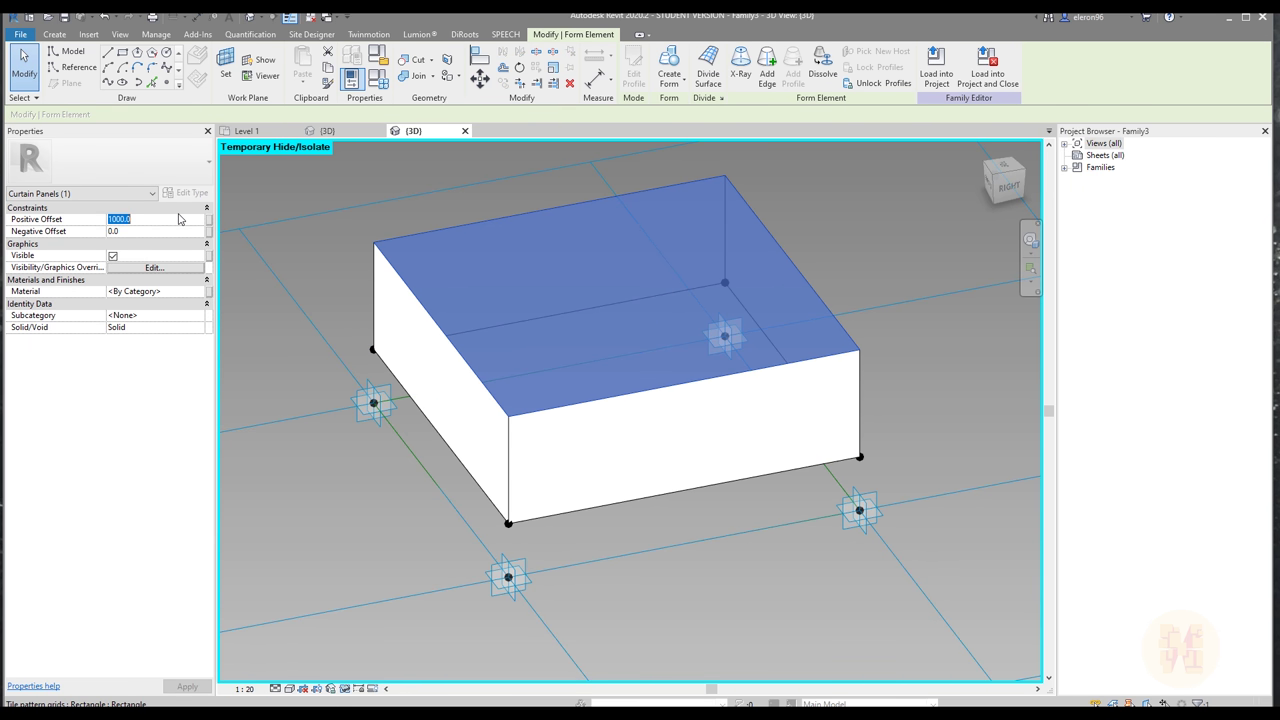
type("10")
key("Return")
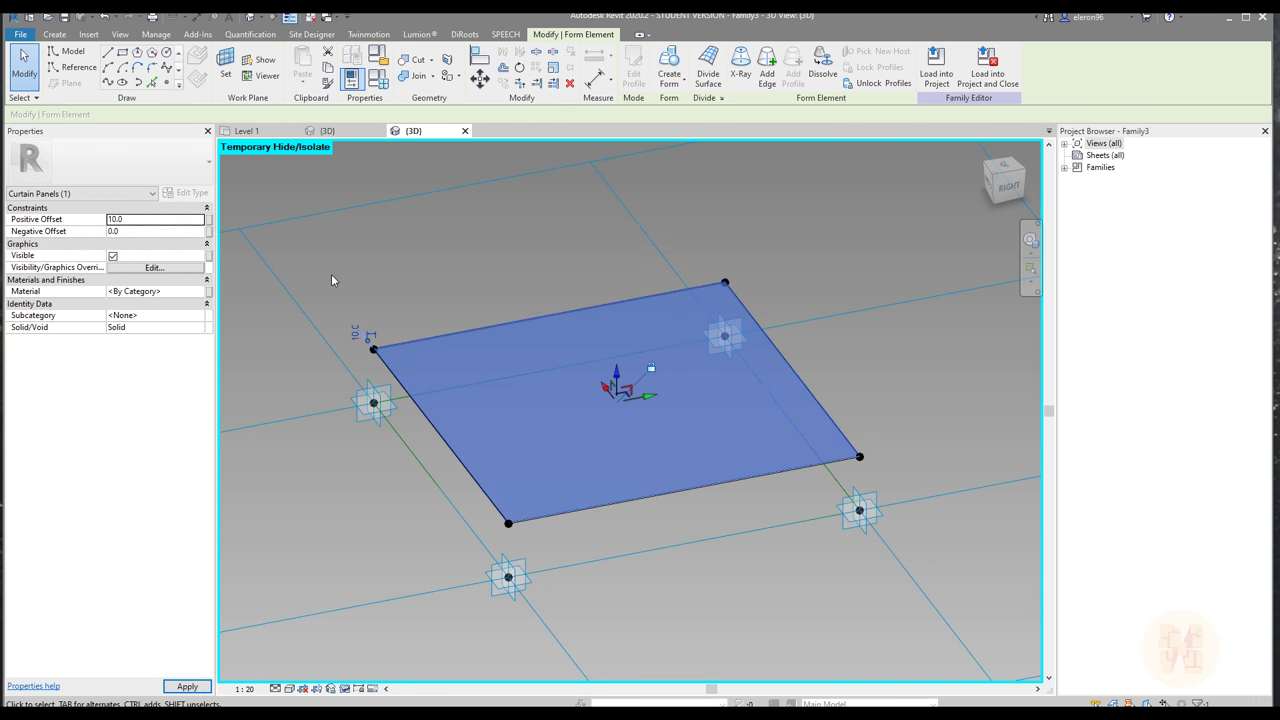
- Create a new material for the infill form with transparency 74 and shading colour RGB 0-128-255
left_click(391, 256)
left_click(570, 480)
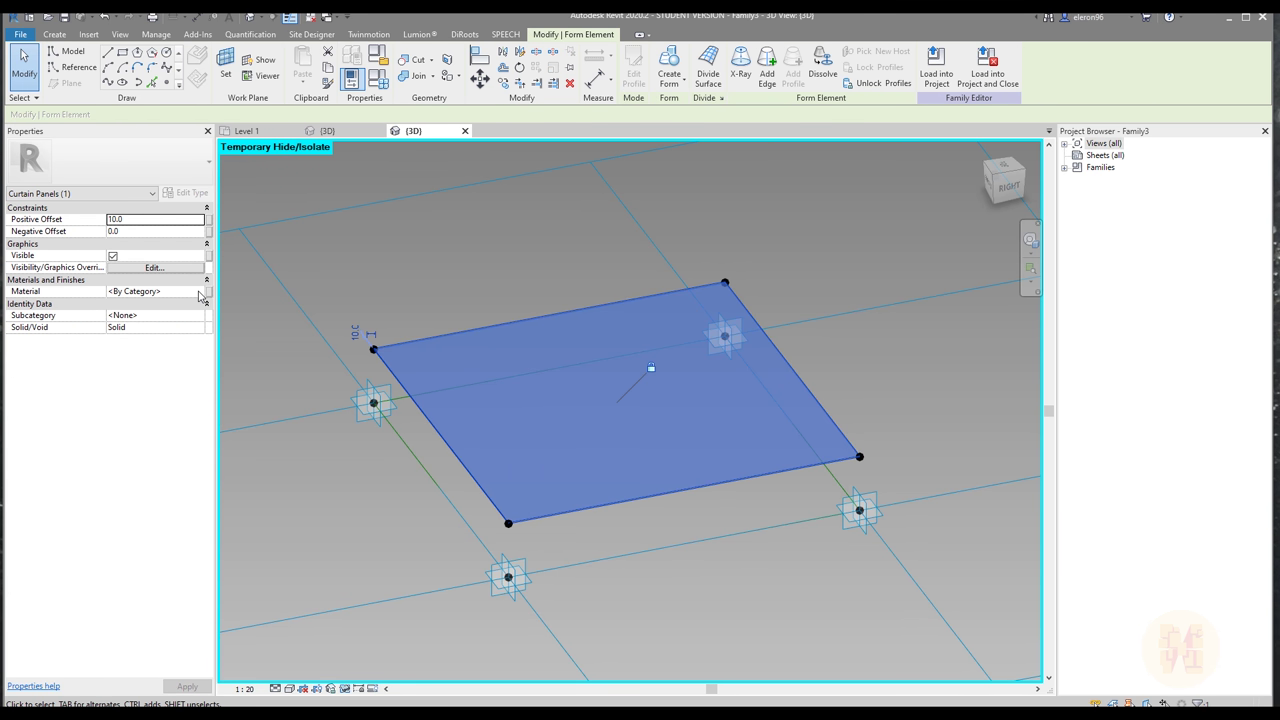
left_click(205, 291)
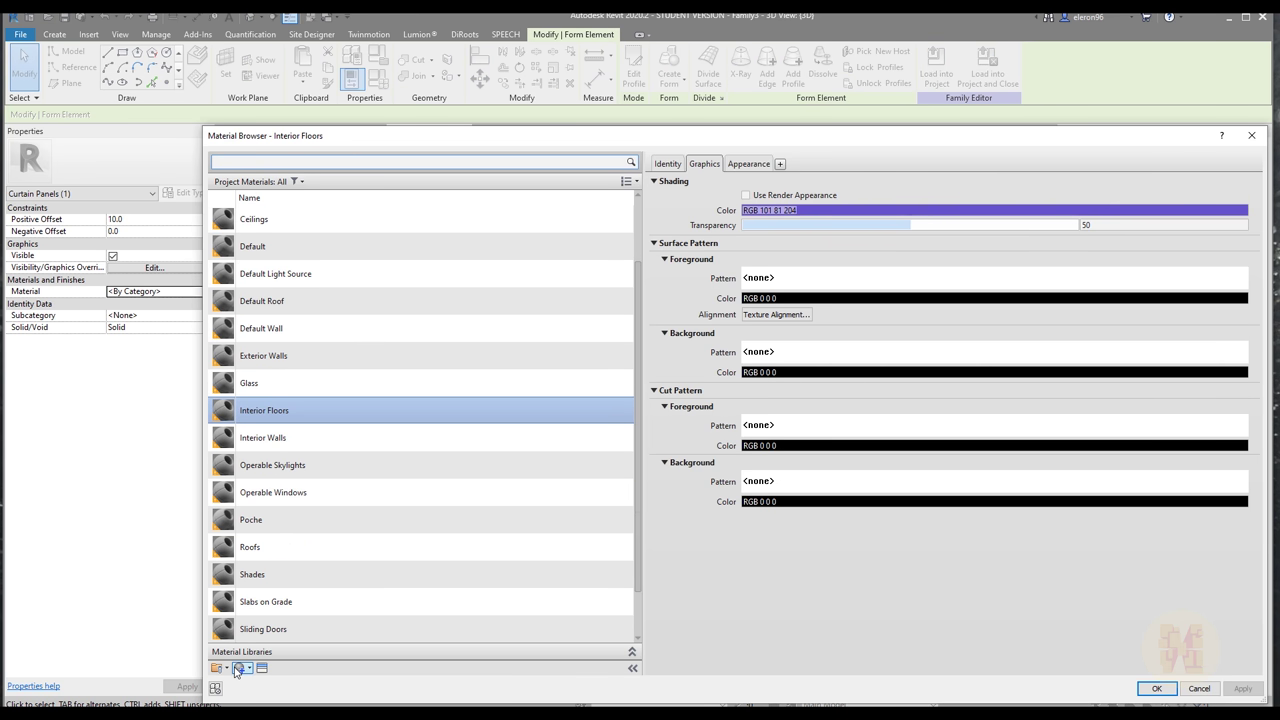
left_click(237, 670)
left_click(273, 680)
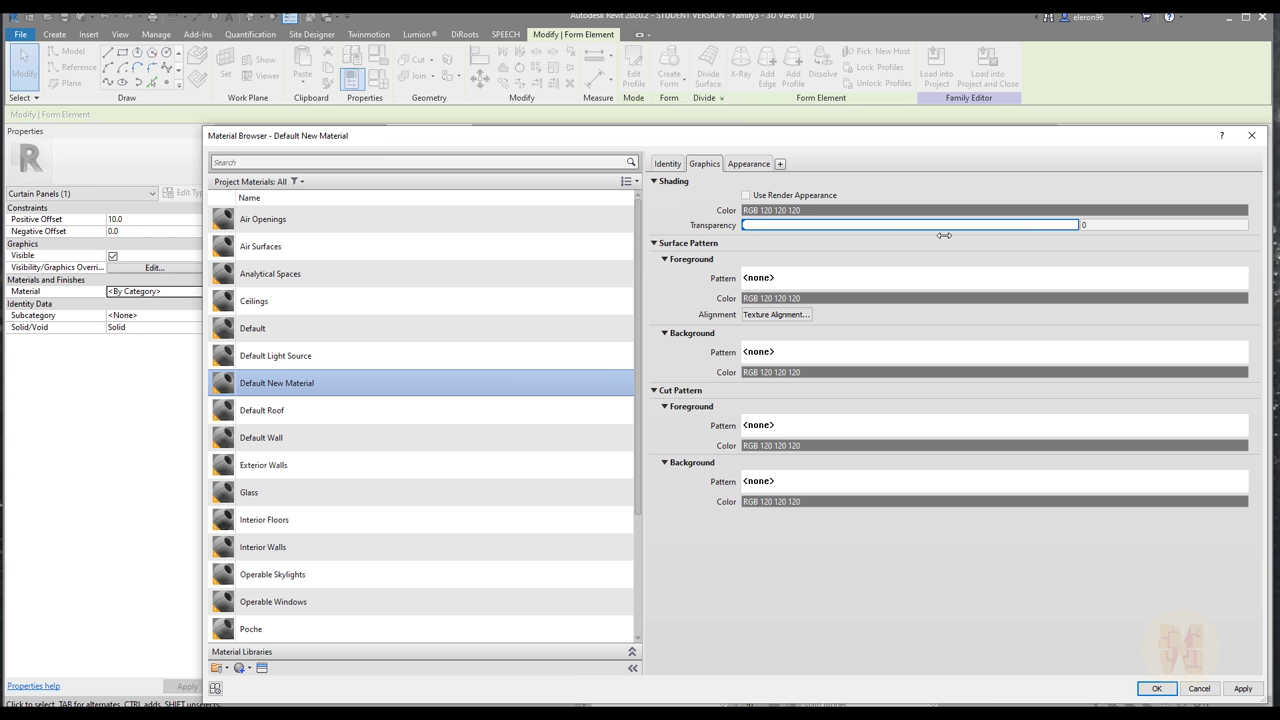
left_click_drag(893, 225, 977, 225)
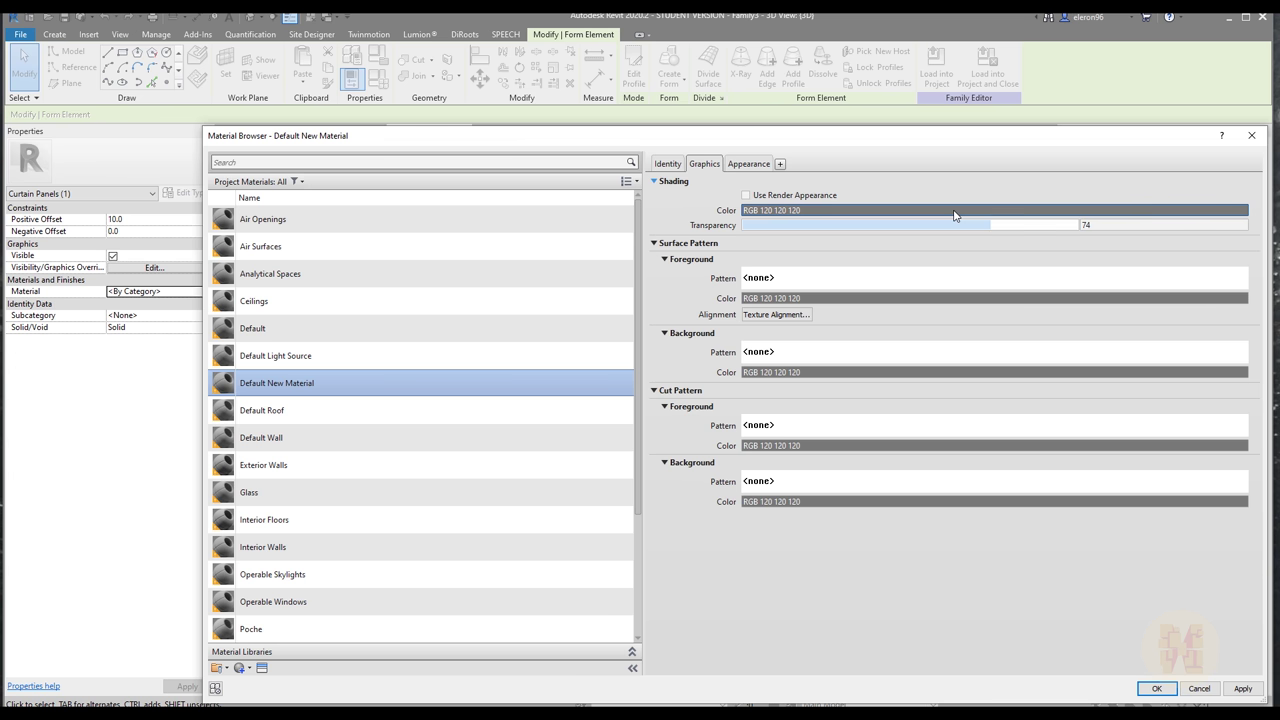
left_click(955, 210)
left_click(682, 323)
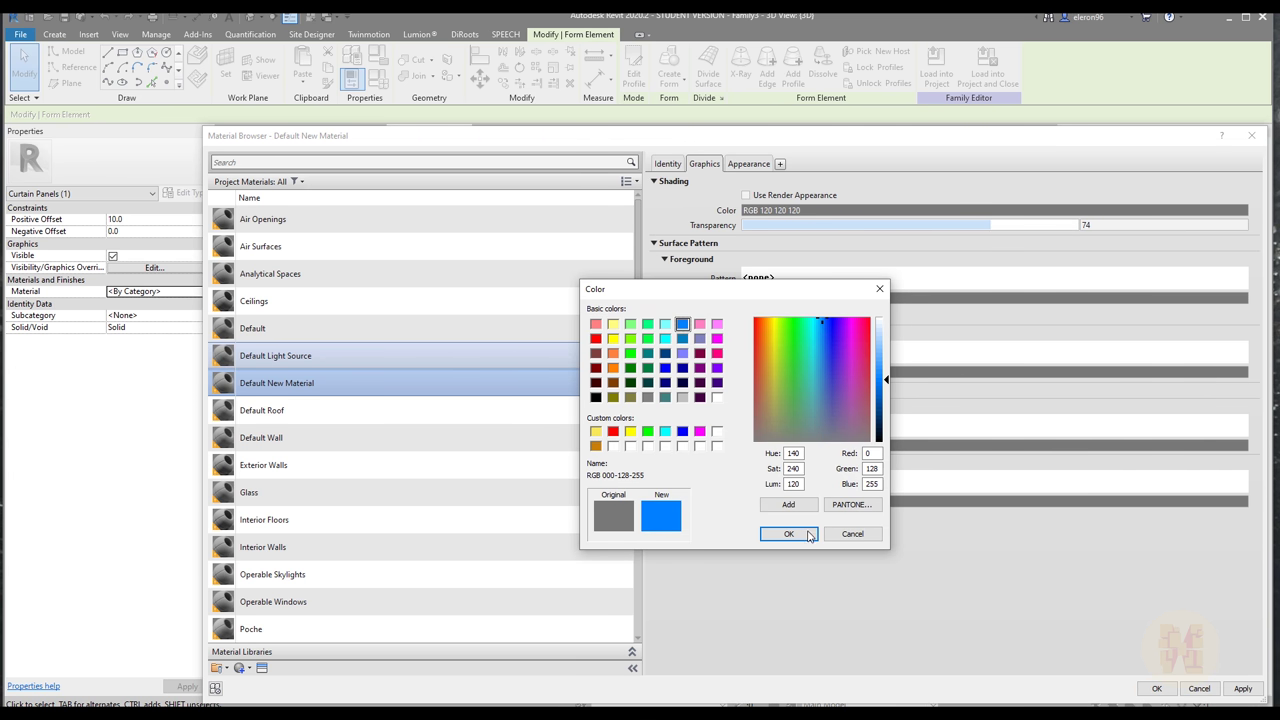
left_click(788, 533)
- Give the new material a solid-fill surface foreground pattern in RGB 0-128-255 and assign it to the infill form
left_click(781, 283)
left_click(991, 303)
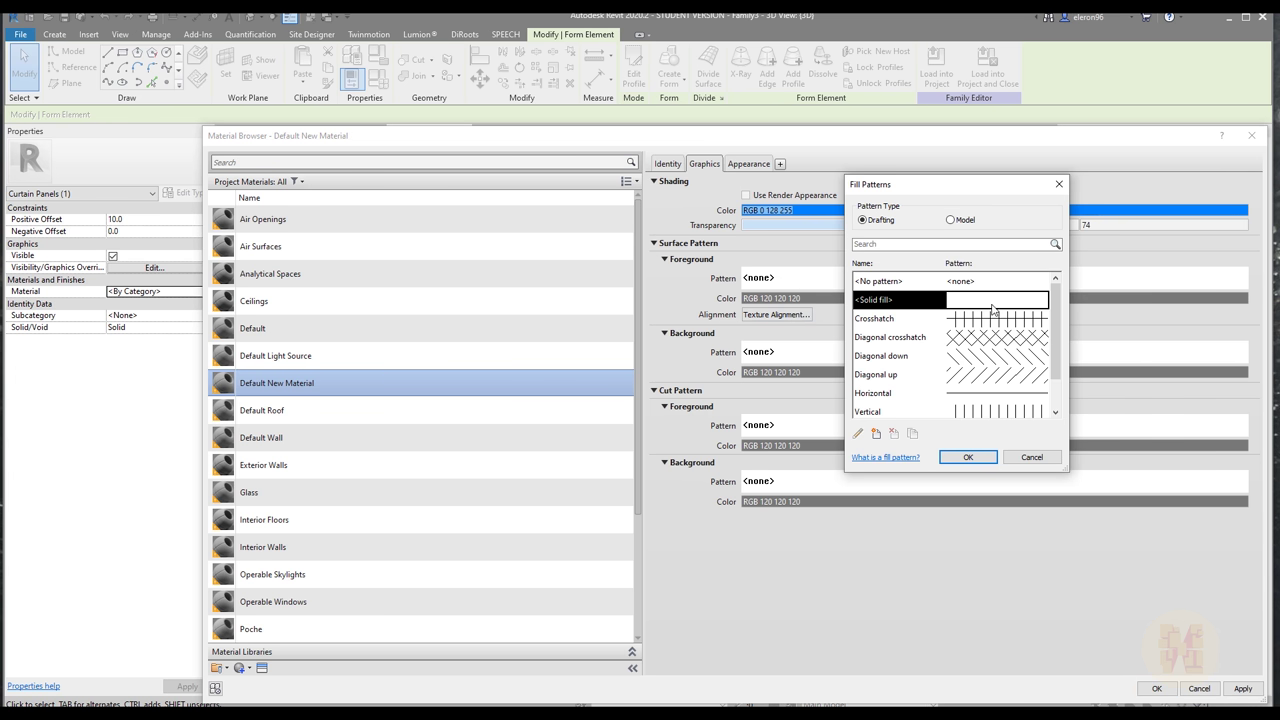
left_click(968, 457)
left_click(834, 298)
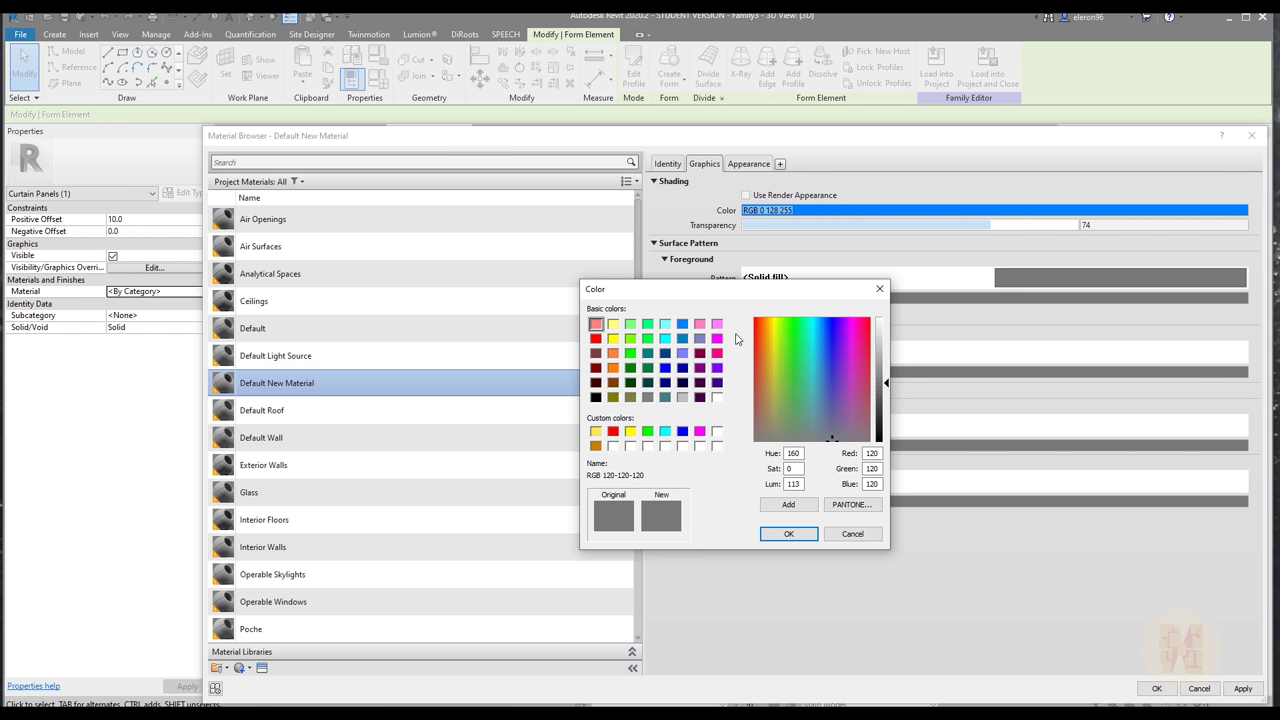
left_click(682, 323)
left_click(788, 533)
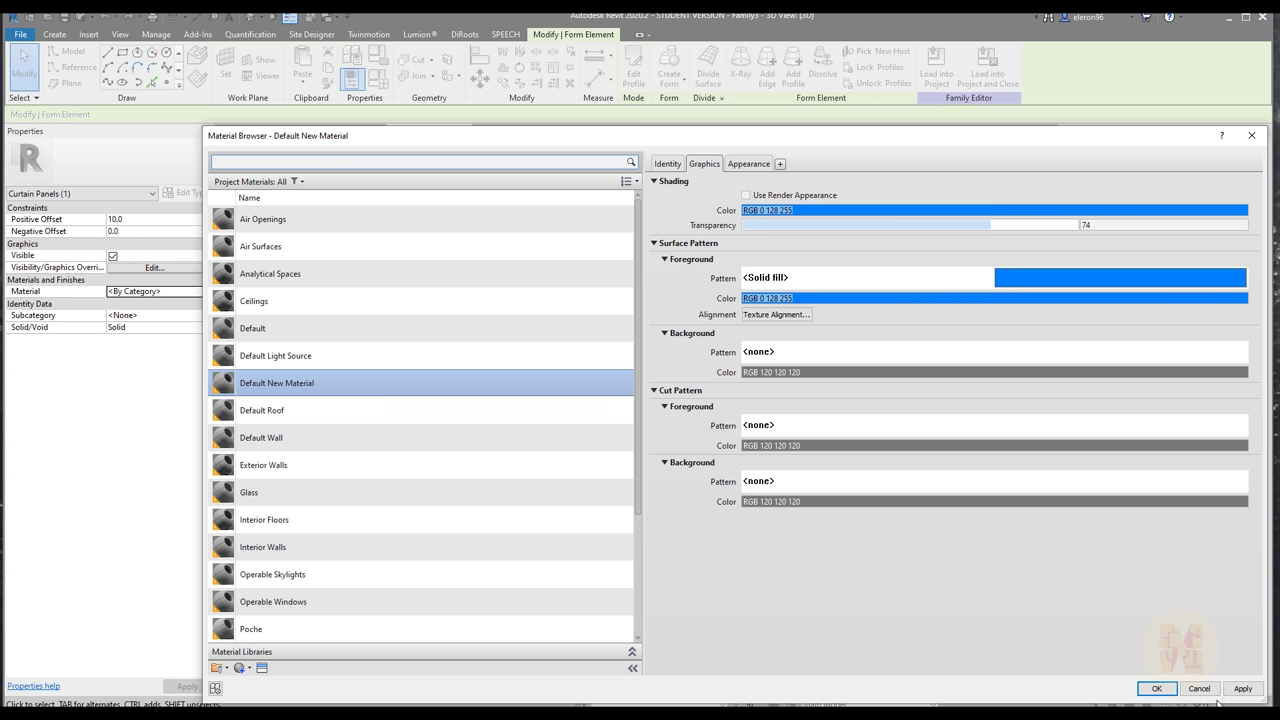
left_click(1156, 688)
left_click(722, 574)
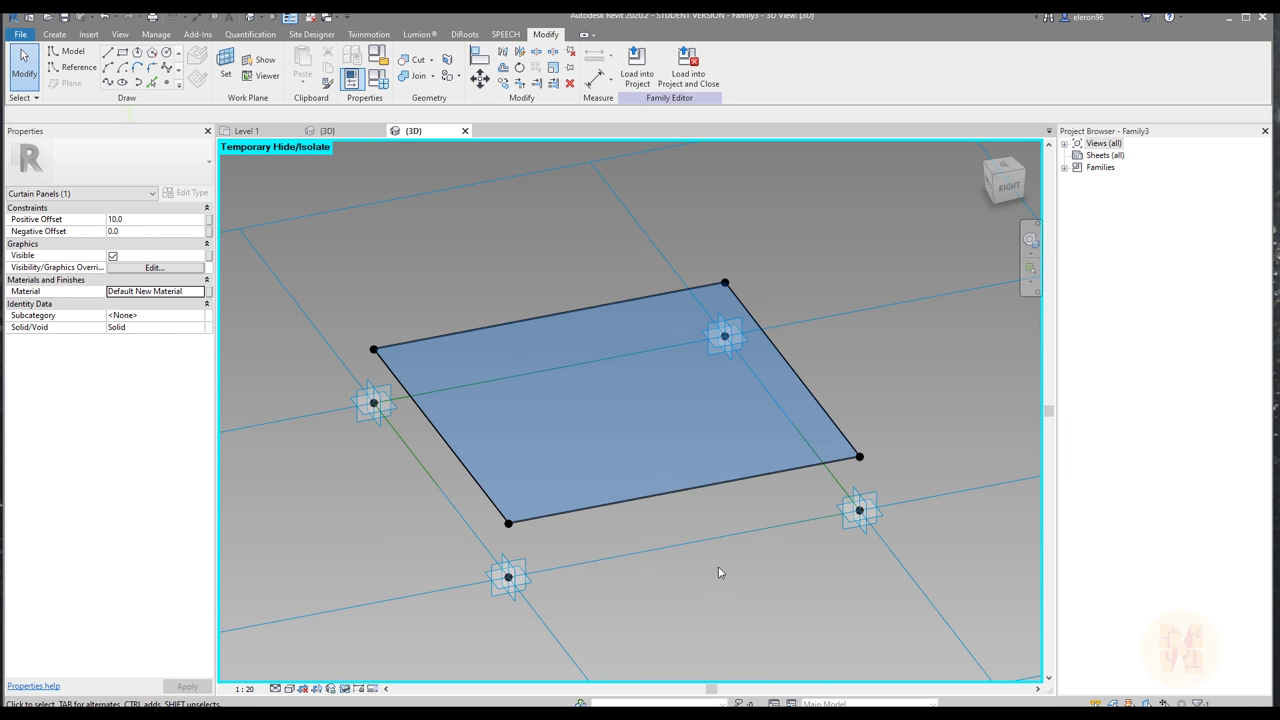
- Reset the temporary hide/isolate in the panel family to bring back the frame around the infill
left_click(358, 688)
left_click(400, 674)
middle_click_drag(774, 597, 606, 596, "shift")
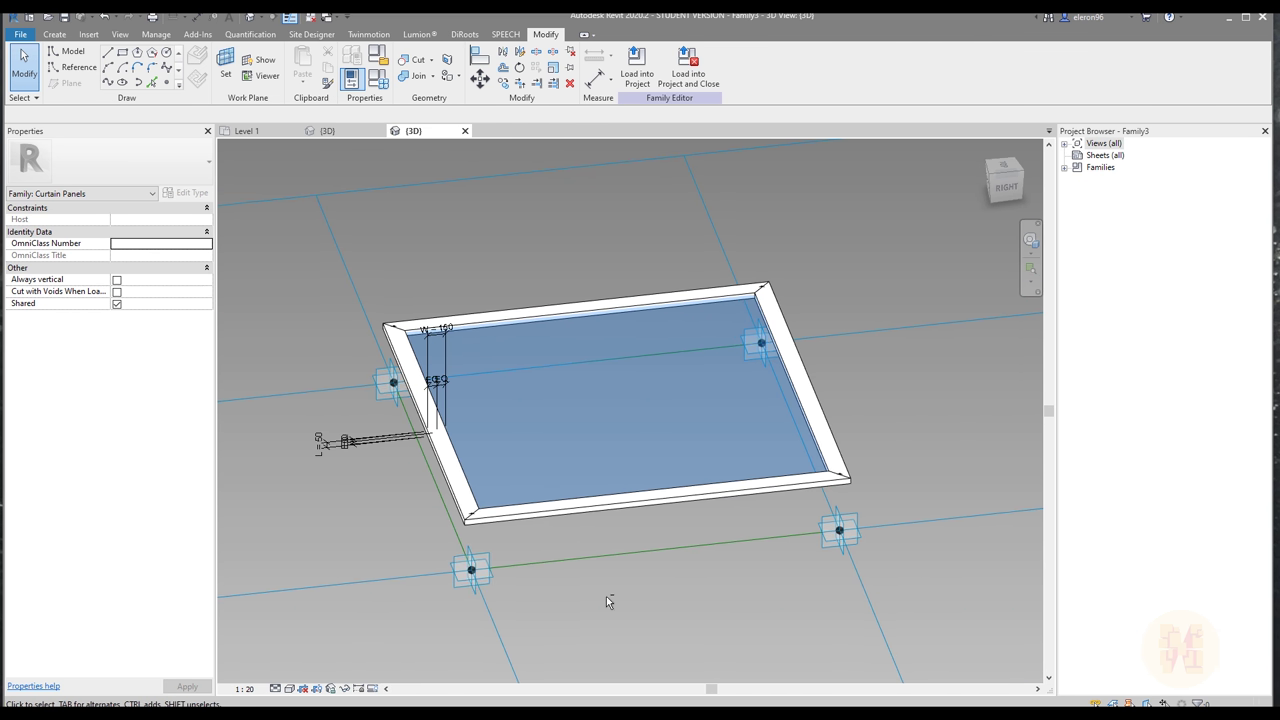
- Test the panel's flexing by moving adaptive placement point 2 off its grid position, and undo the move
left_click(470, 569)
left_click_drag(470, 569, 469, 491)
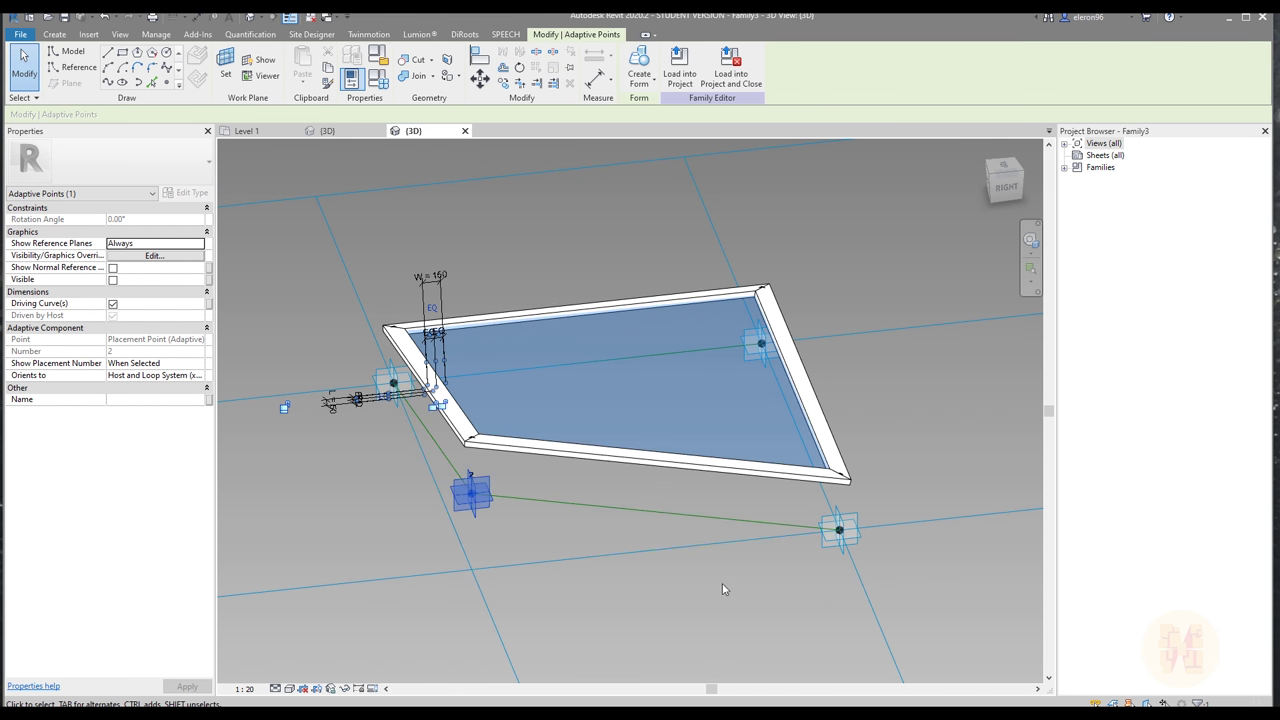
middle_click_drag(469, 491, 540, 511, "shift")
key("Escape")
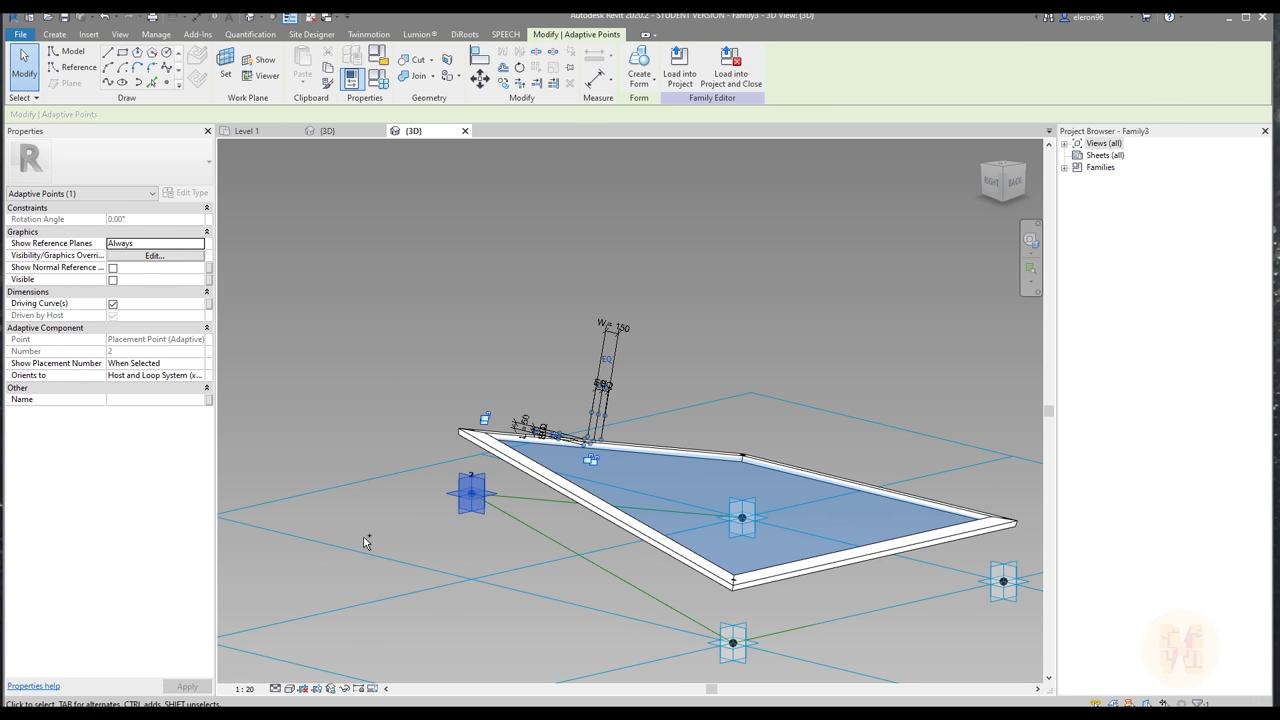
key("ctrl+z")
middle_click_drag(437, 531, 652, 520, "shift")
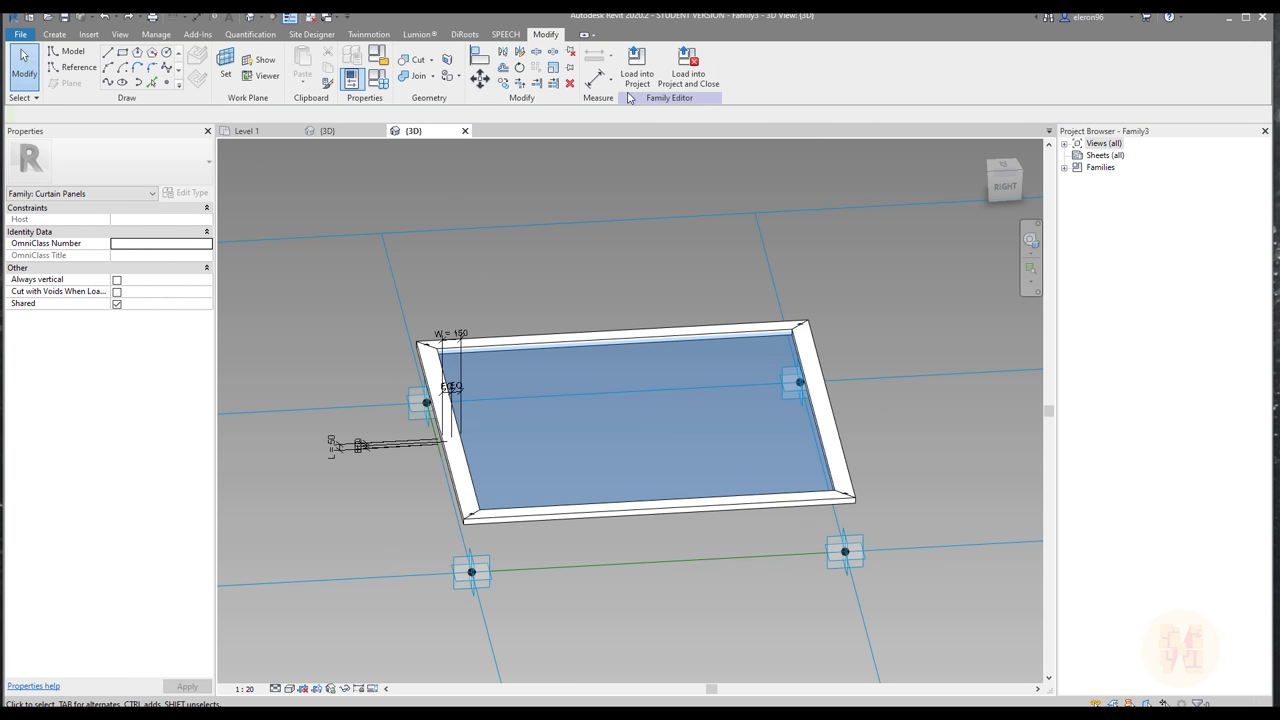
- Load the updated Family3 into the sphere's mass family, overwriting the existing version, and return to its 3D view
left_click(637, 68)
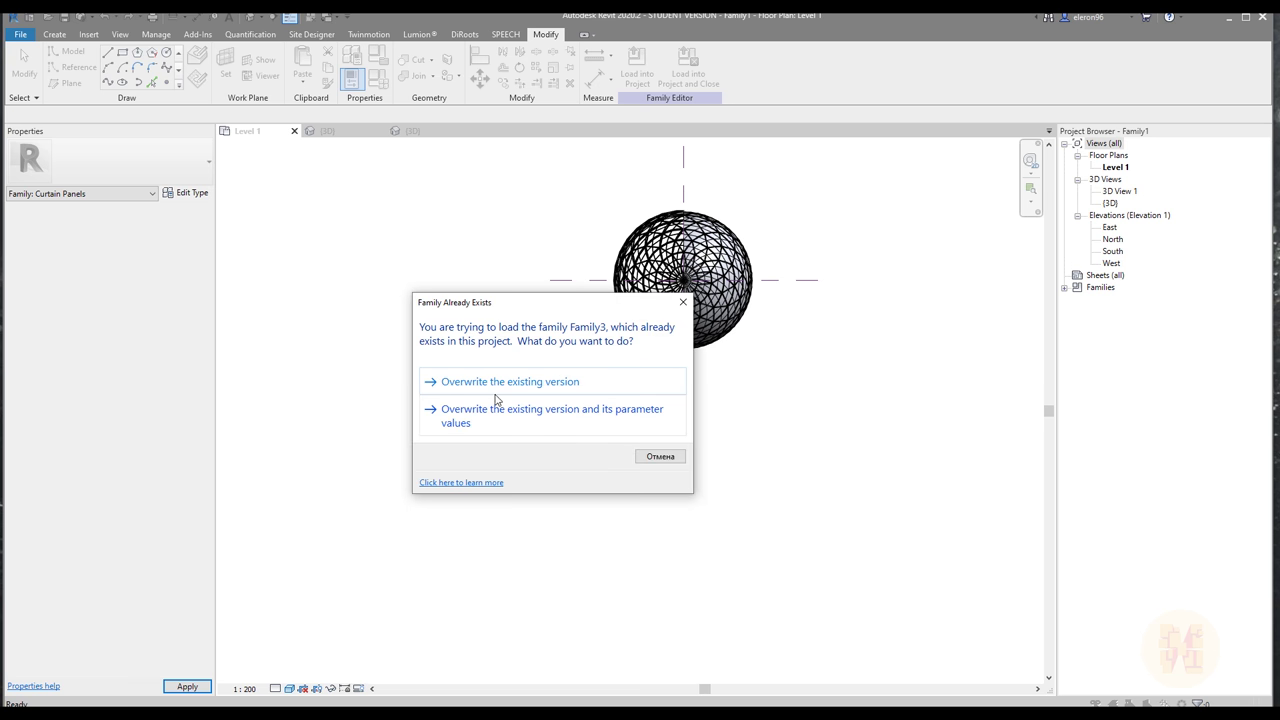
left_click(505, 384)
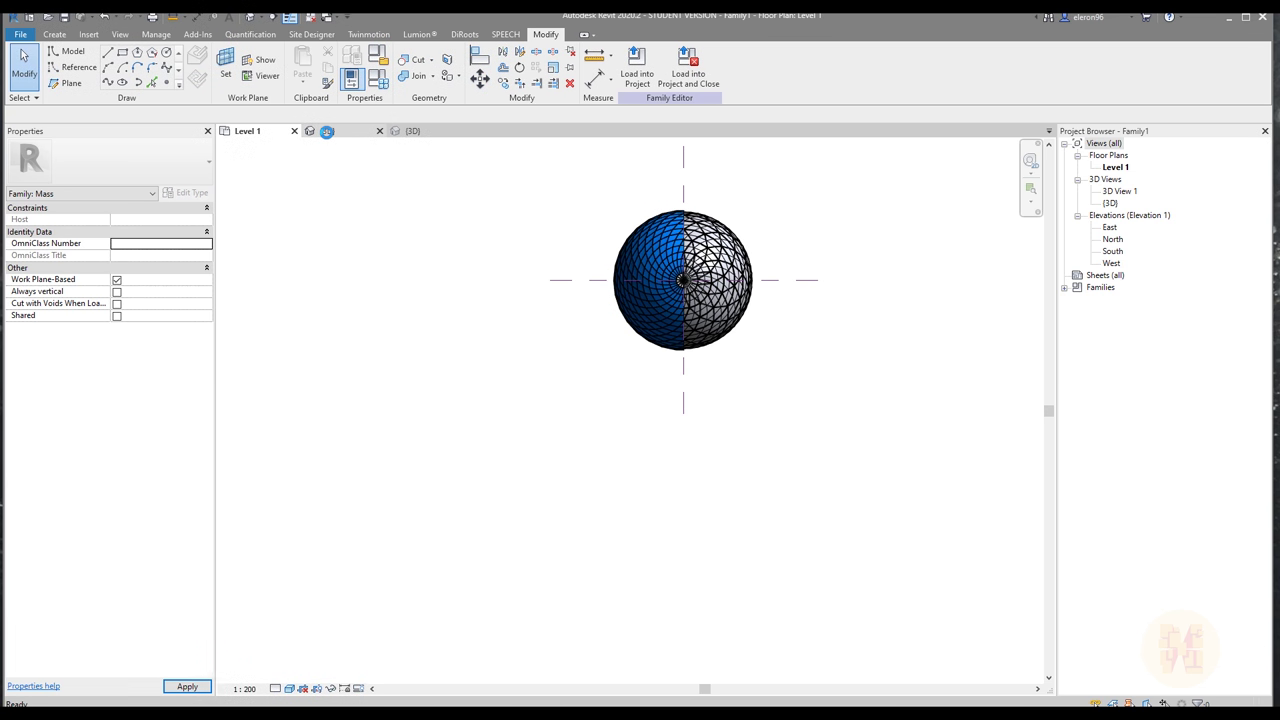
left_click(327, 131)
- Apply the Family3 (50x150) panel to the sphere's divided surface that has the plain Rectangle pattern
middle_click_drag(880, 560, 425, 377, "shift")
scroll(868, 405, "down", 5)
left_click(425, 377)
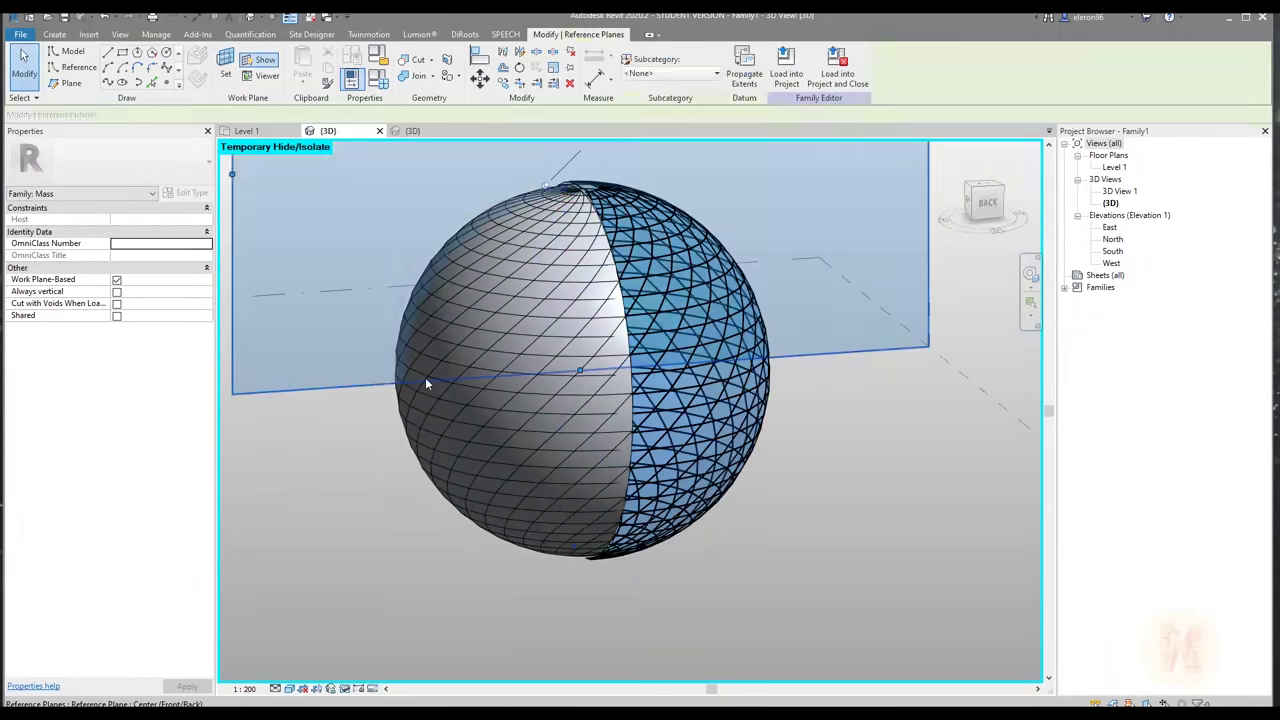
key("Escape")
left_click(452, 488)
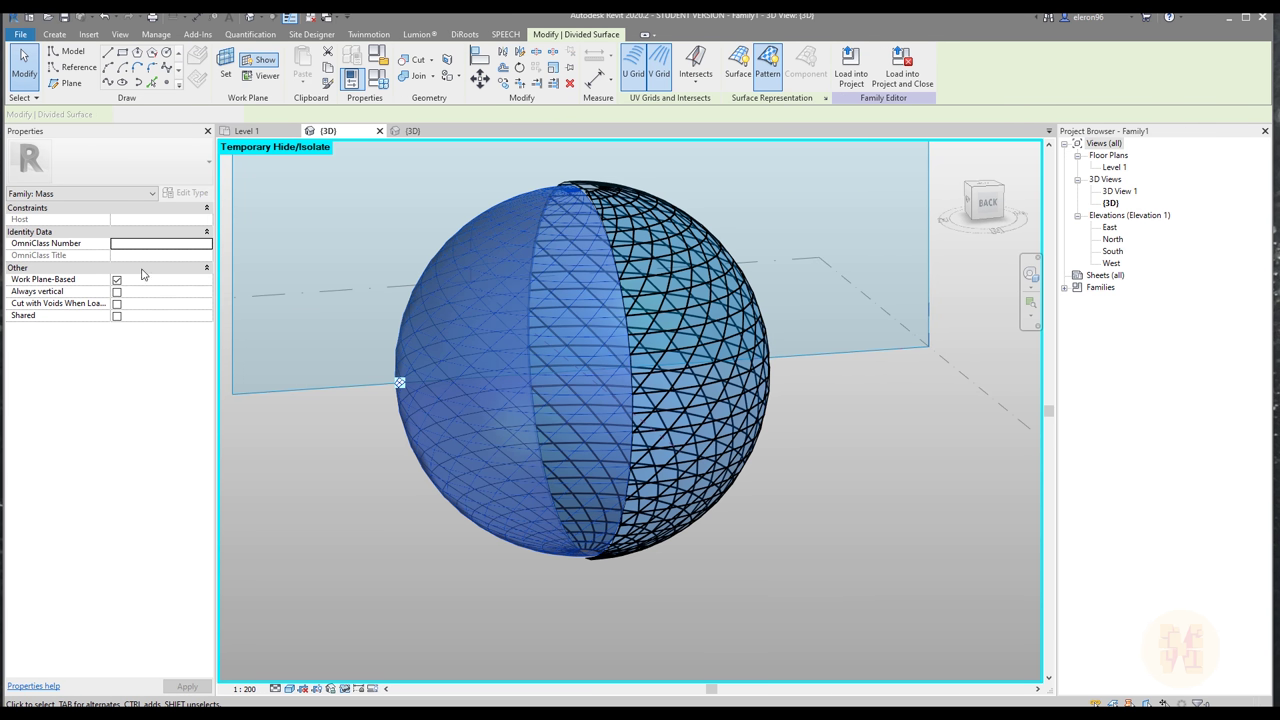
left_click(150, 193)
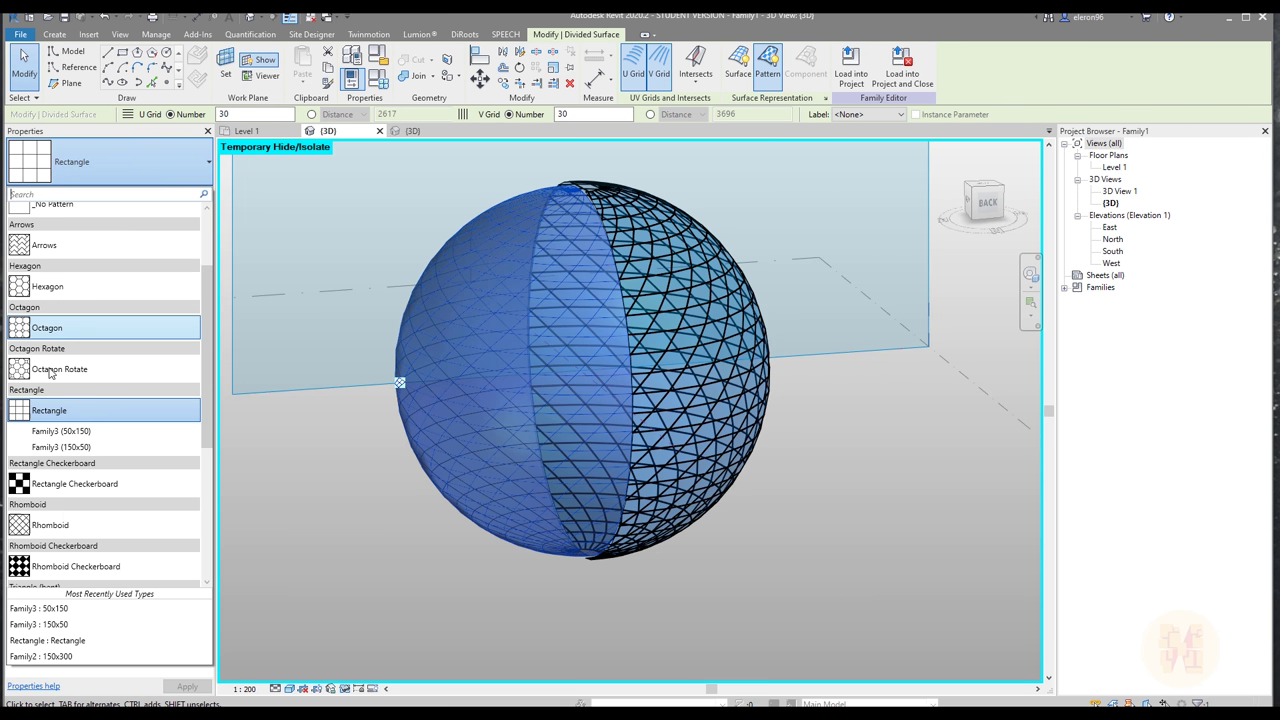
left_click(58, 430)
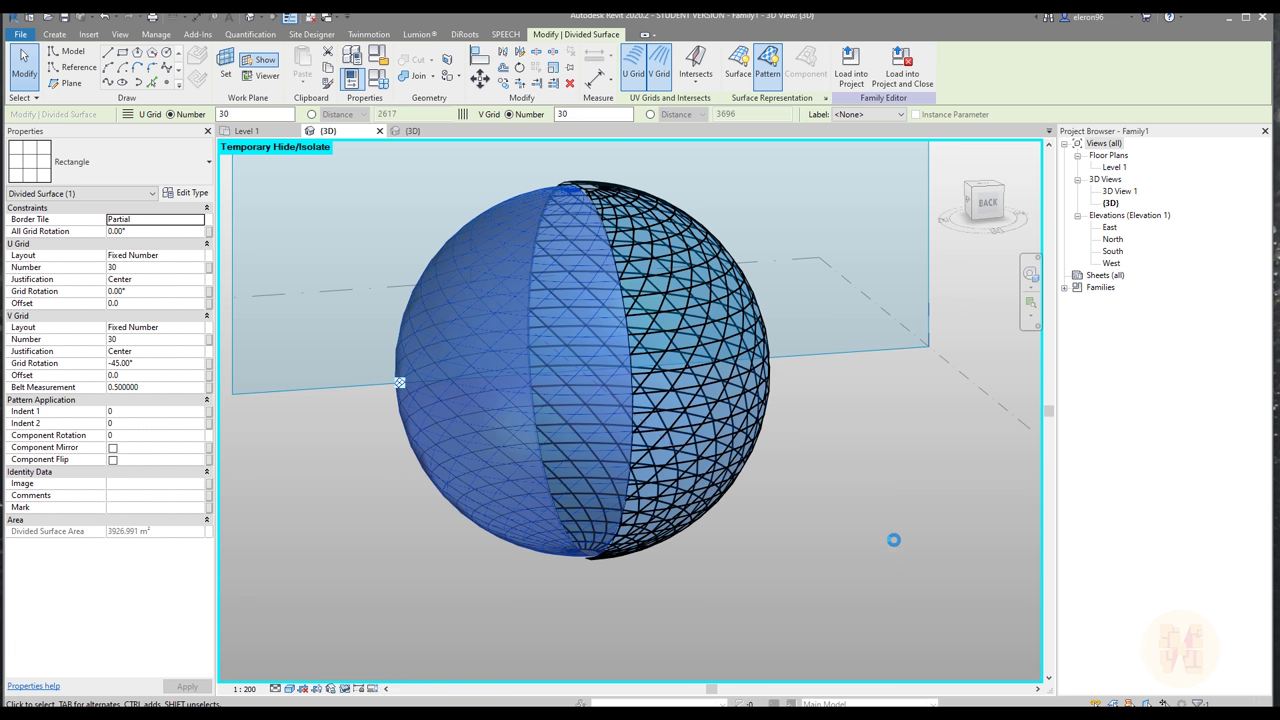
left_click(1017, 694)
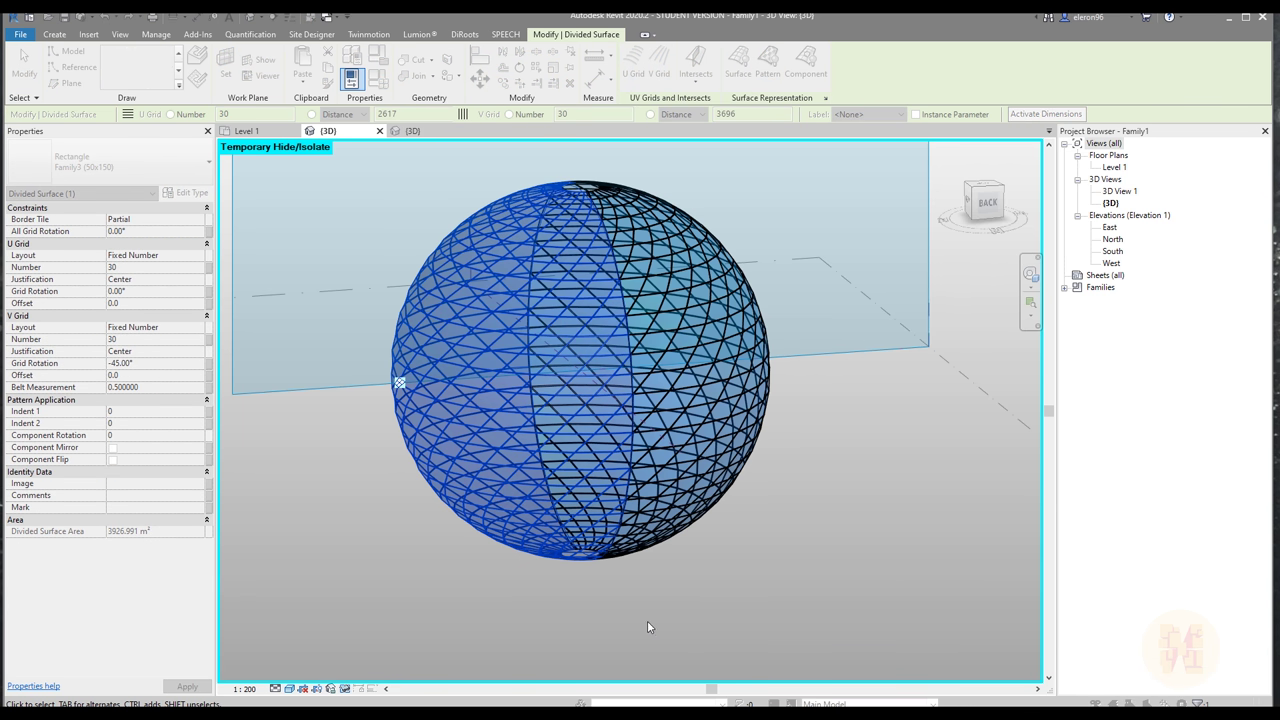
left_click(683, 614)
- Reset the temporary hide/isolate in the mass family's 3D view to restore the sphere's hidden elements
middle_click_drag(808, 608, 700, 565, "shift")
left_click(346, 689)
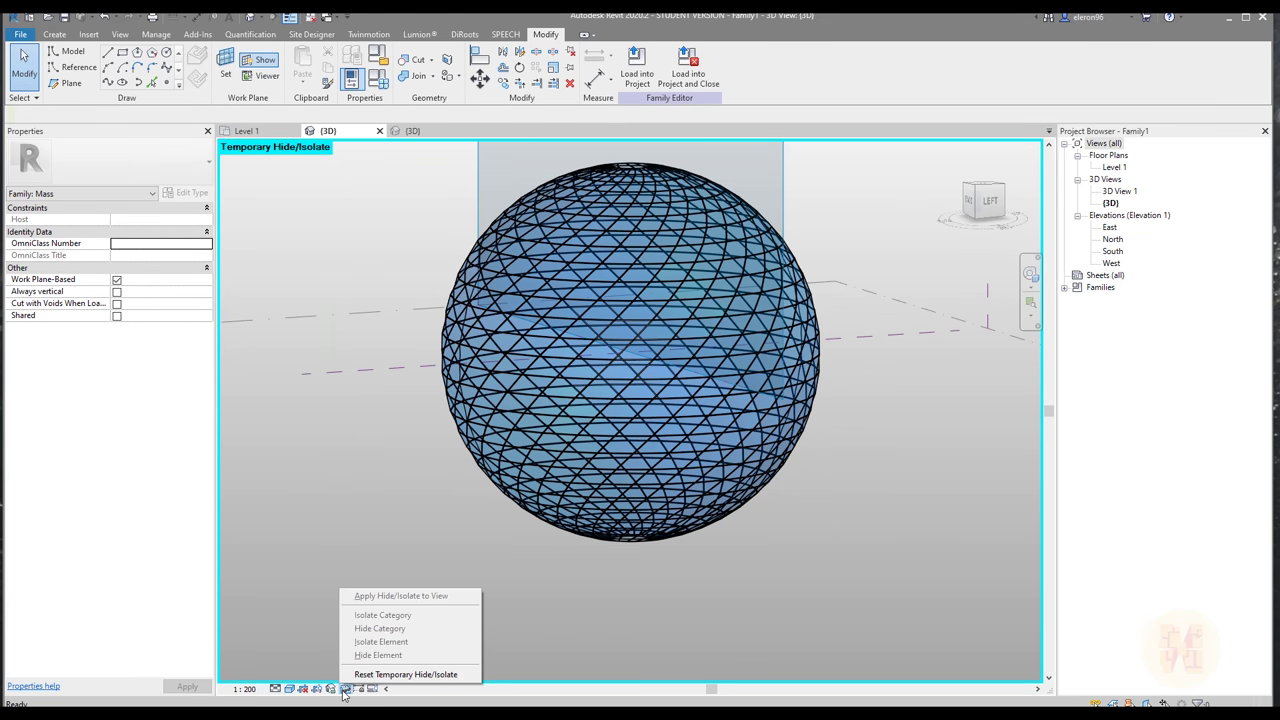
left_click(400, 675)
- Examine the complete panelled sphere from several angles and up close, checking how the glazed panels and both frame layers meet
middle_click_drag(443, 595, 655, 600, "shift")
scroll(682, 467, "up", 3)
middle_click_drag(683, 470, 801, 513, "shift")
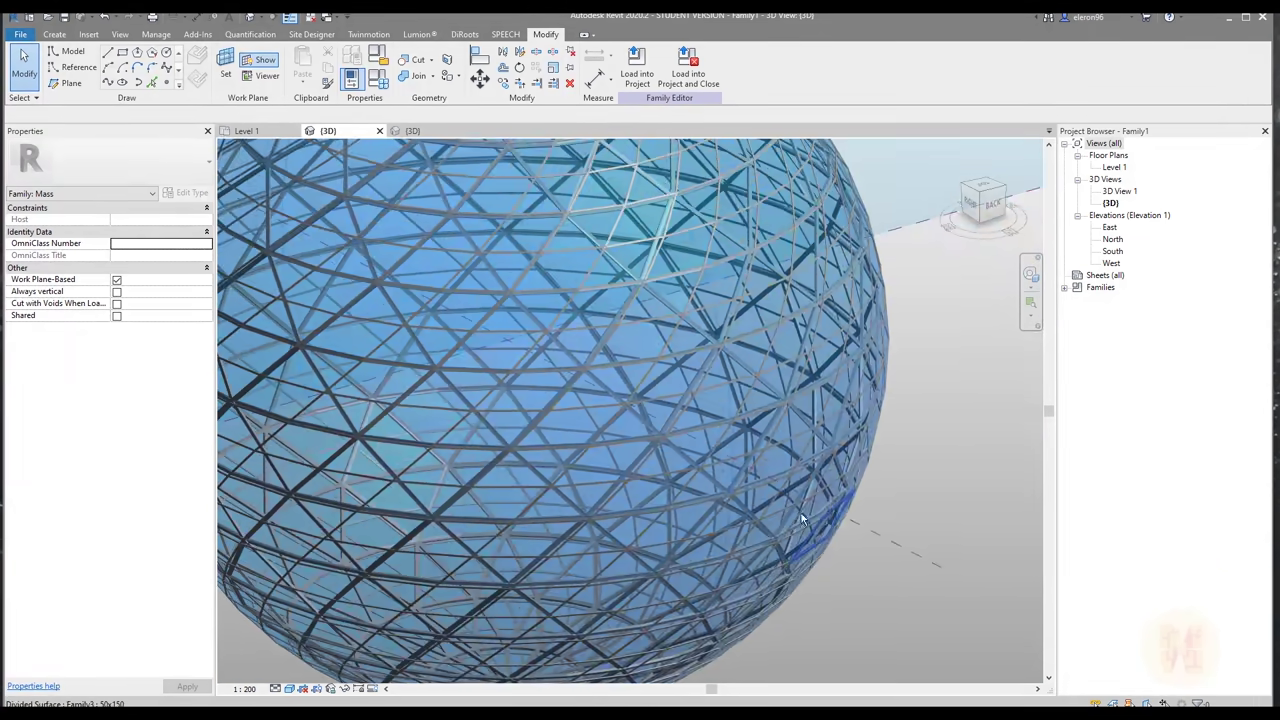
scroll(859, 484, "up", 4)
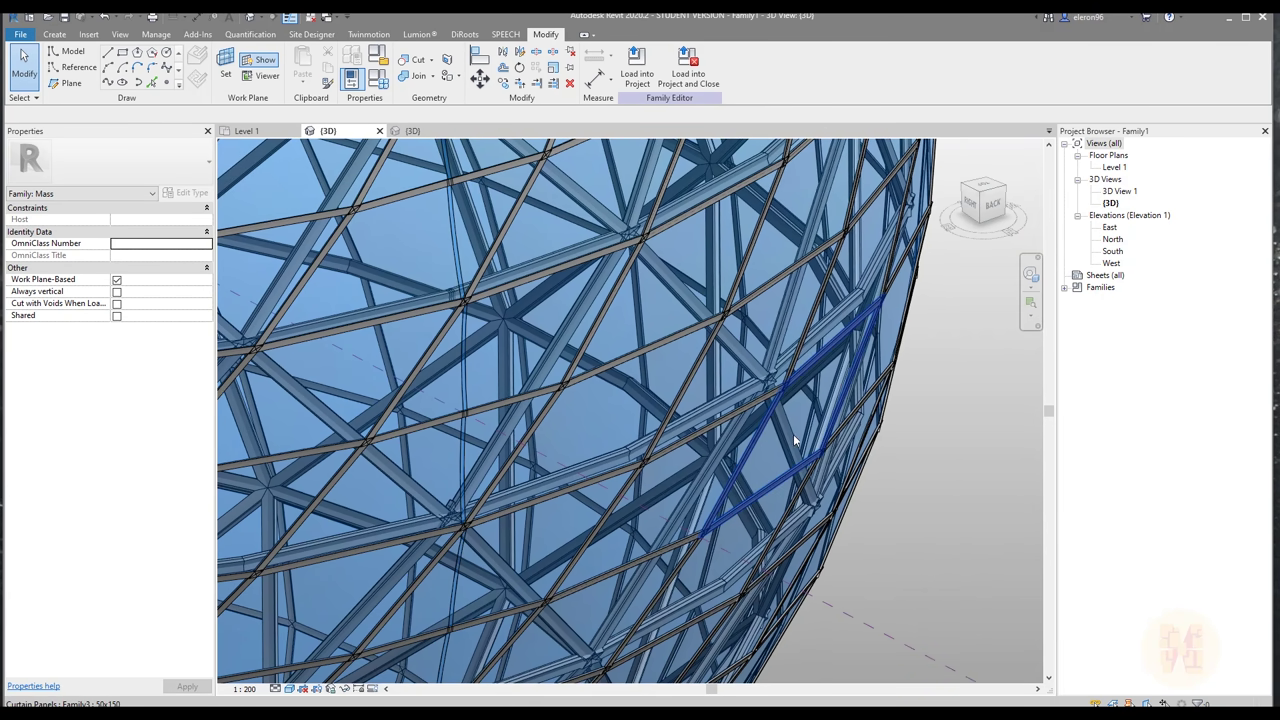
scroll(758, 376, "up", 4)
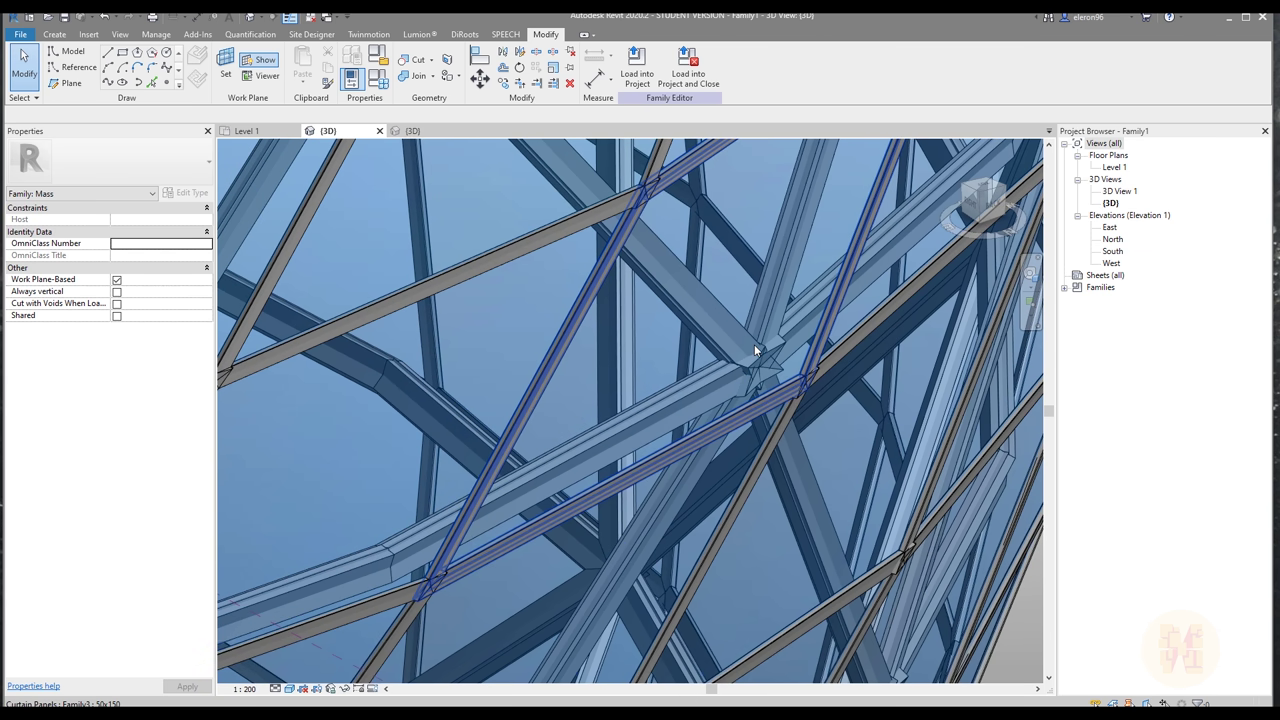
middle_click_drag(817, 428, 712, 378, "shift")
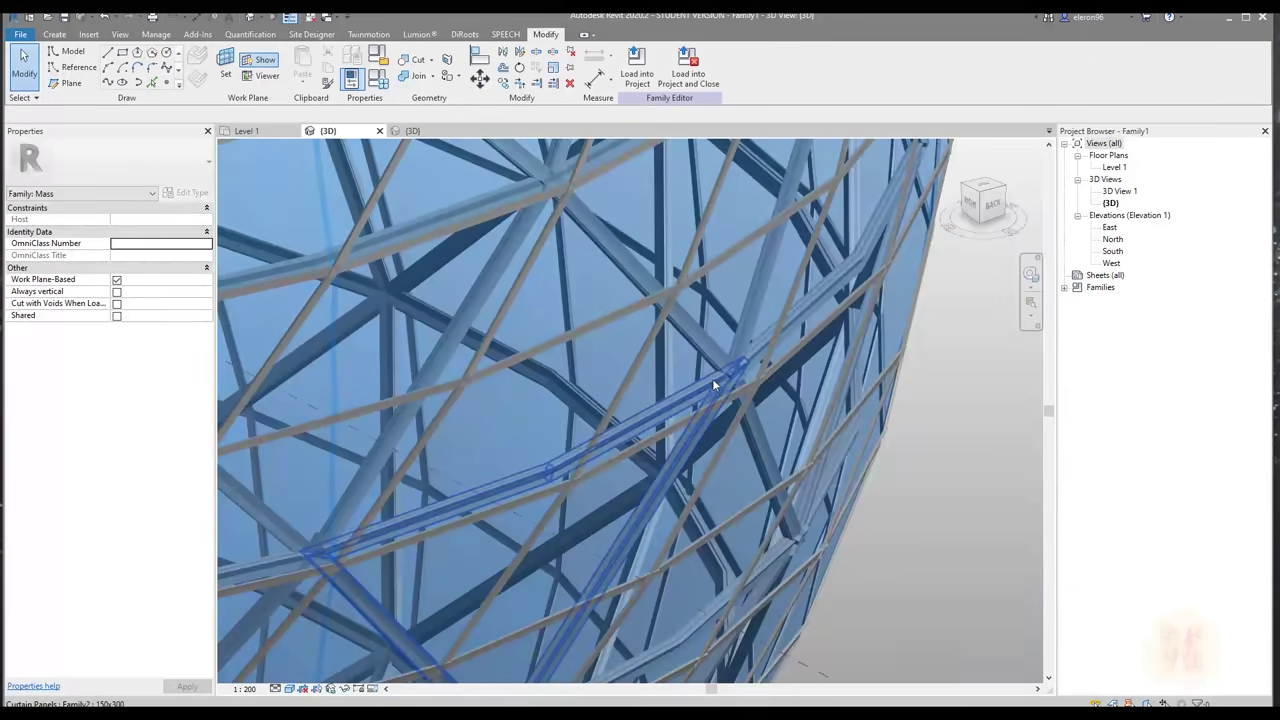
scroll(708, 380, "down", 7)
middle_click_drag(900, 452, 738, 434, "shift")
middle_click_drag(738, 434, 849, 490)
scroll(873, 528, "down", 1)
scroll(784, 570, "up", 5)
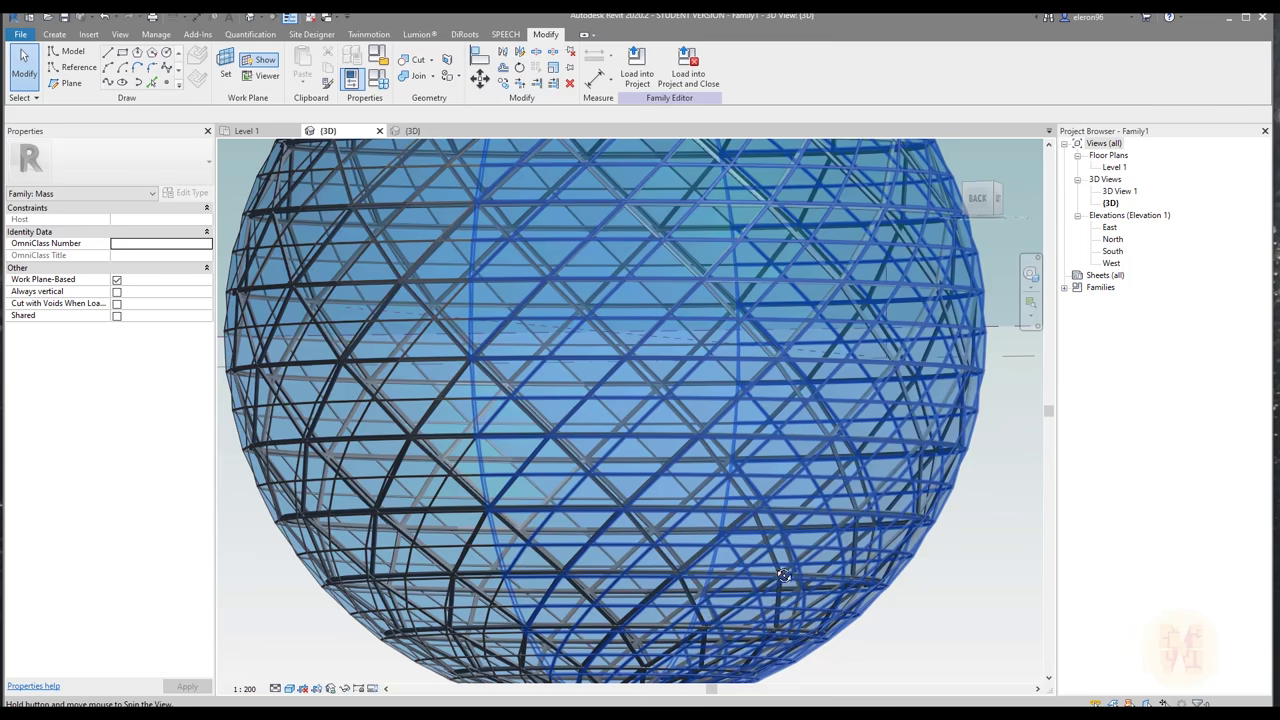
- Examine the panel density and overlapping frame layers over the whole sphere and up close along its side edge
scroll(784, 575, "down", 4)
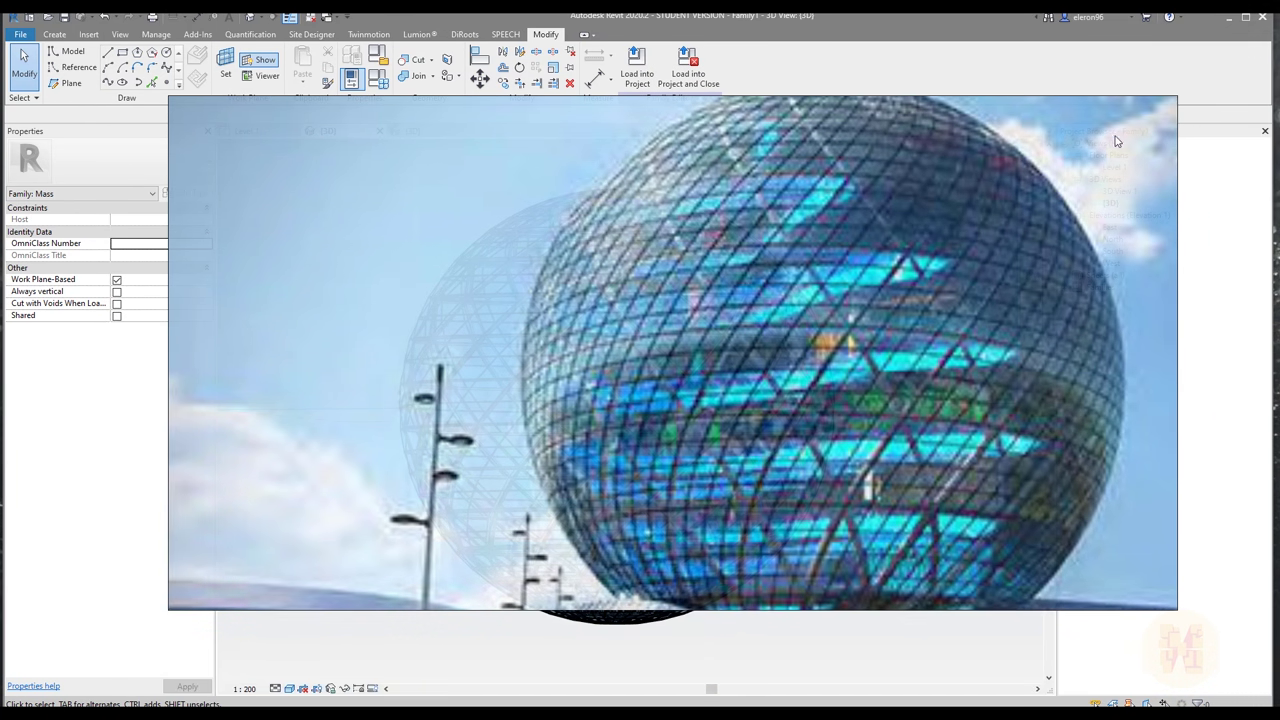
left_click(1207, 181)
left_click(887, 535)
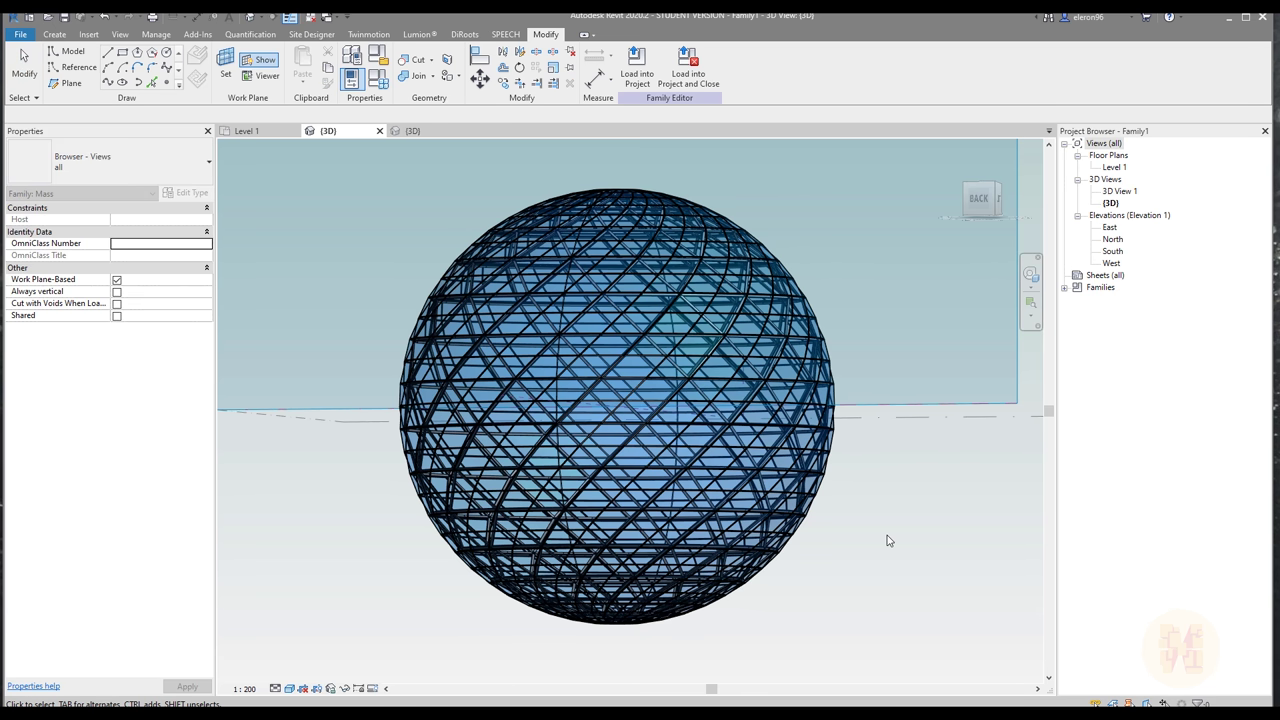
middle_click_drag(833, 531, 898, 563, "shift")
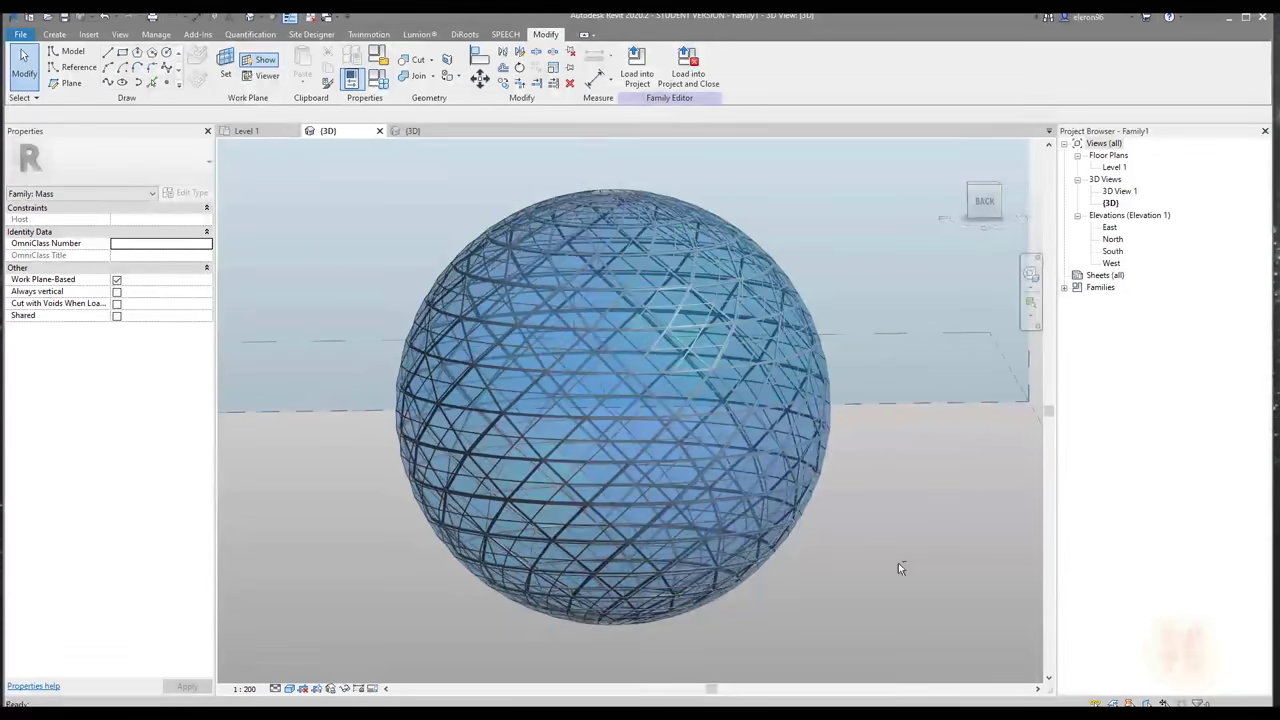
scroll(825, 408, "up", 3)
middle_click_drag(826, 438, 904, 495, "shift")
scroll(794, 385, "up", 2)
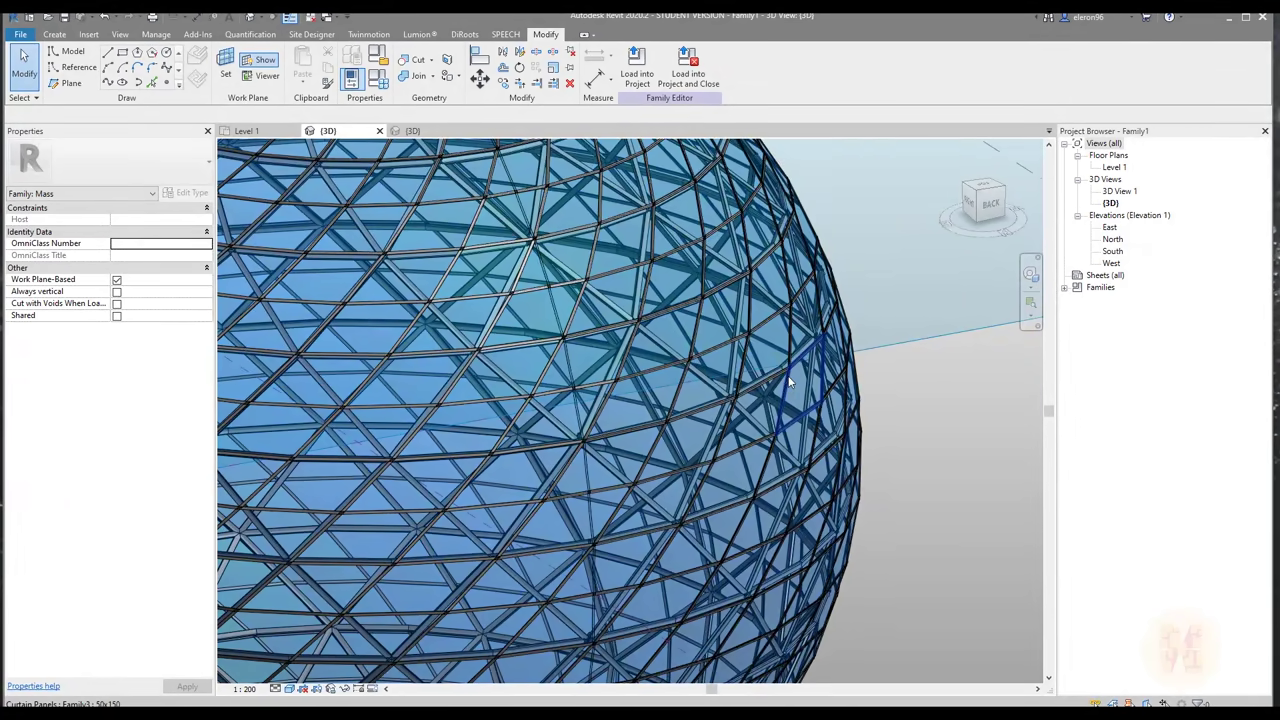
- Set the U Grid and V Grid numbers to 50 on both of the sphere's Family3 (50x150) divided surfaces
left_click(763, 353)
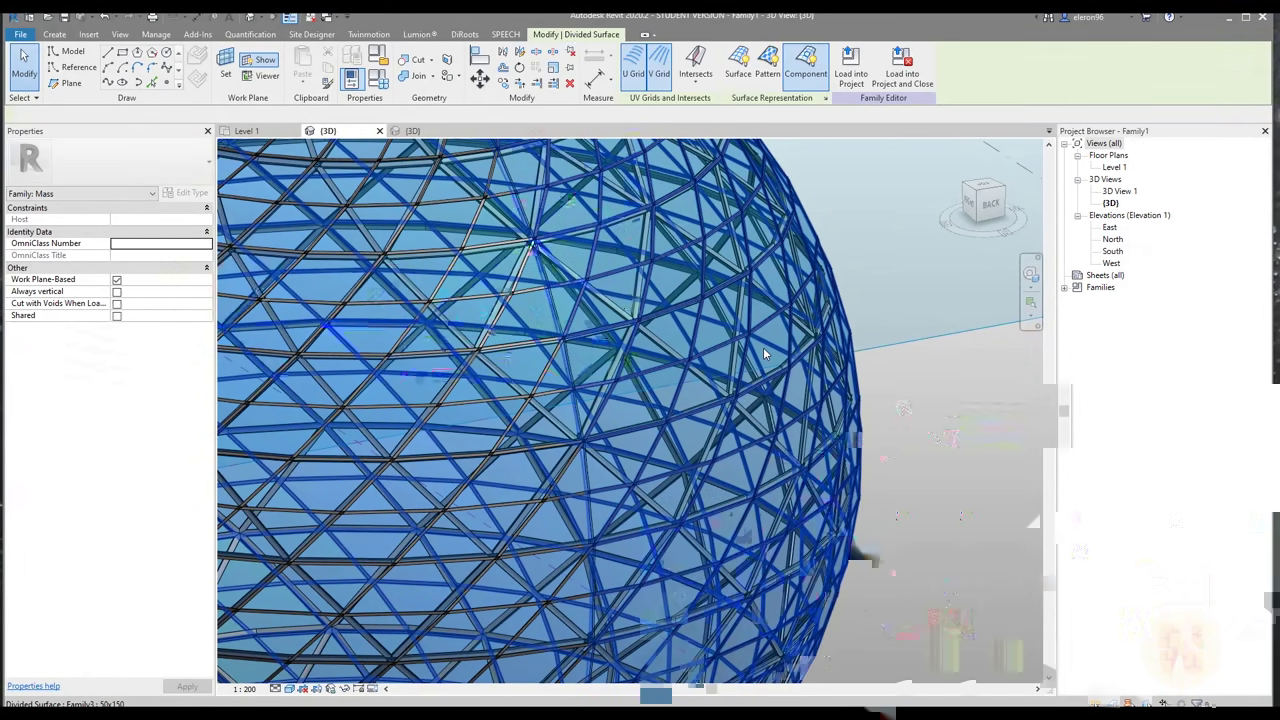
scroll(763, 353, "down", 5)
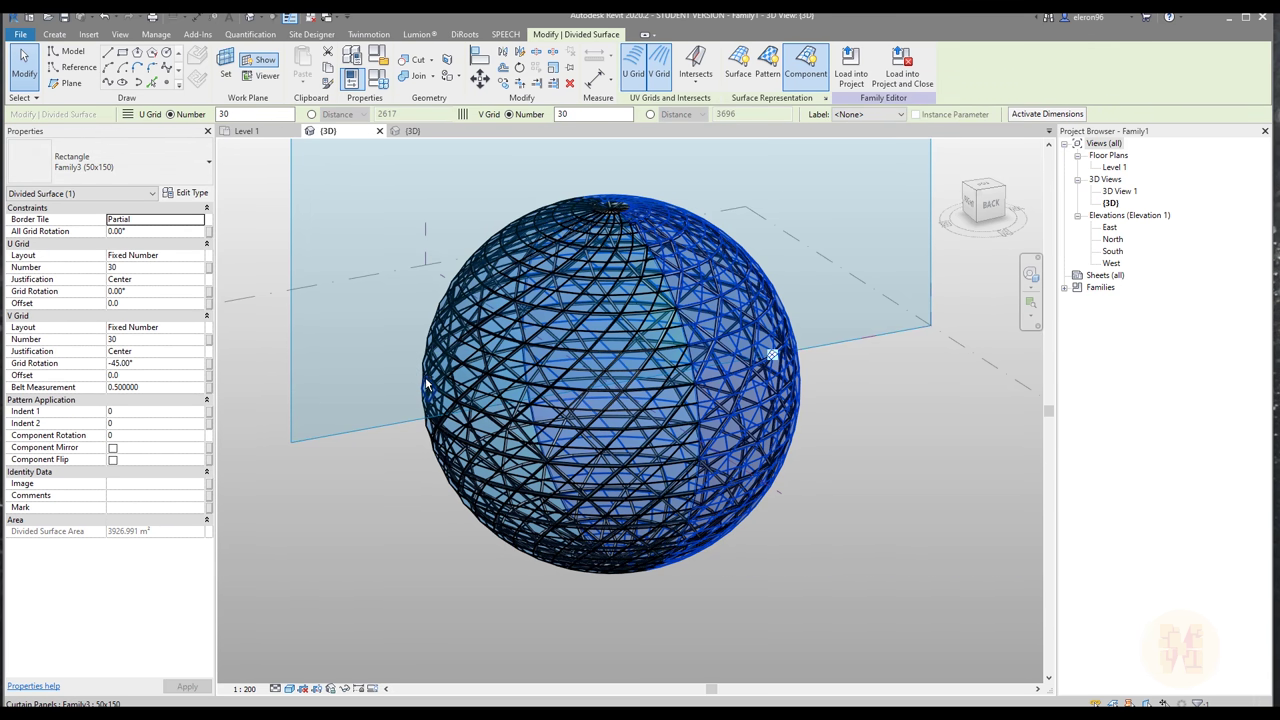
left_click(467, 386, "ctrl")
middle_click_drag(838, 481, 783, 415, "shift")
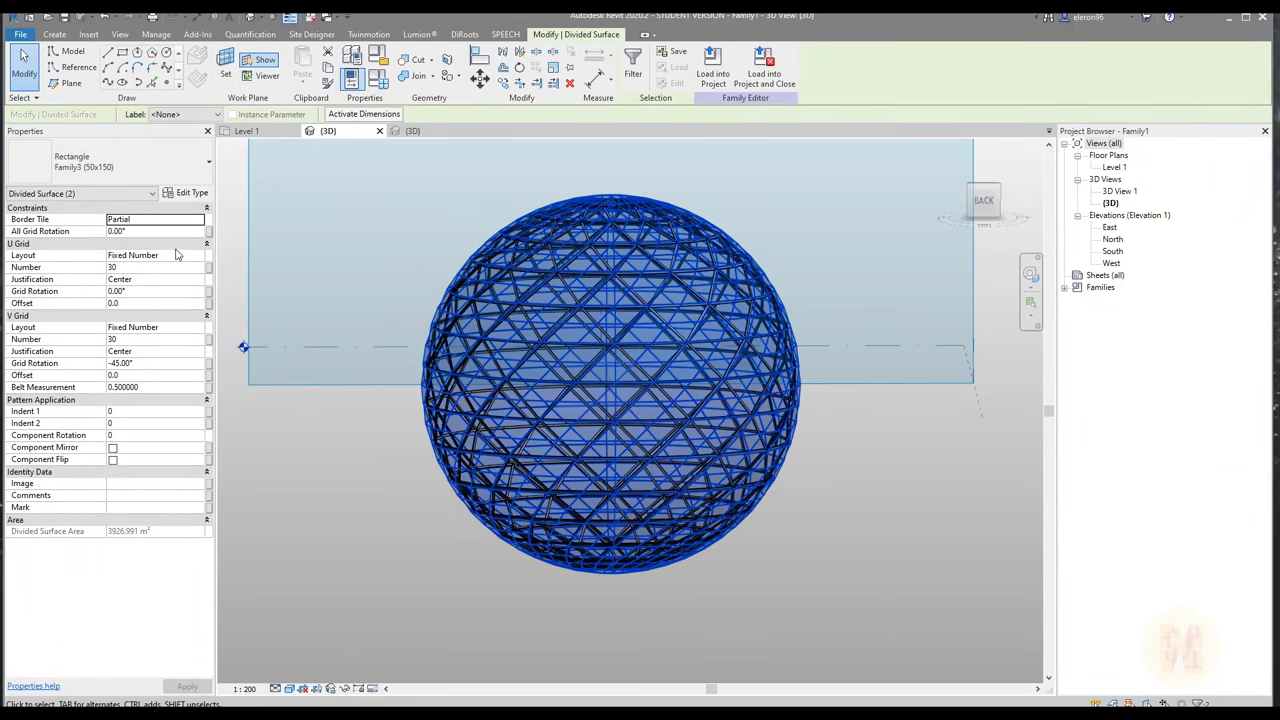
left_click(140, 269)
type("50")
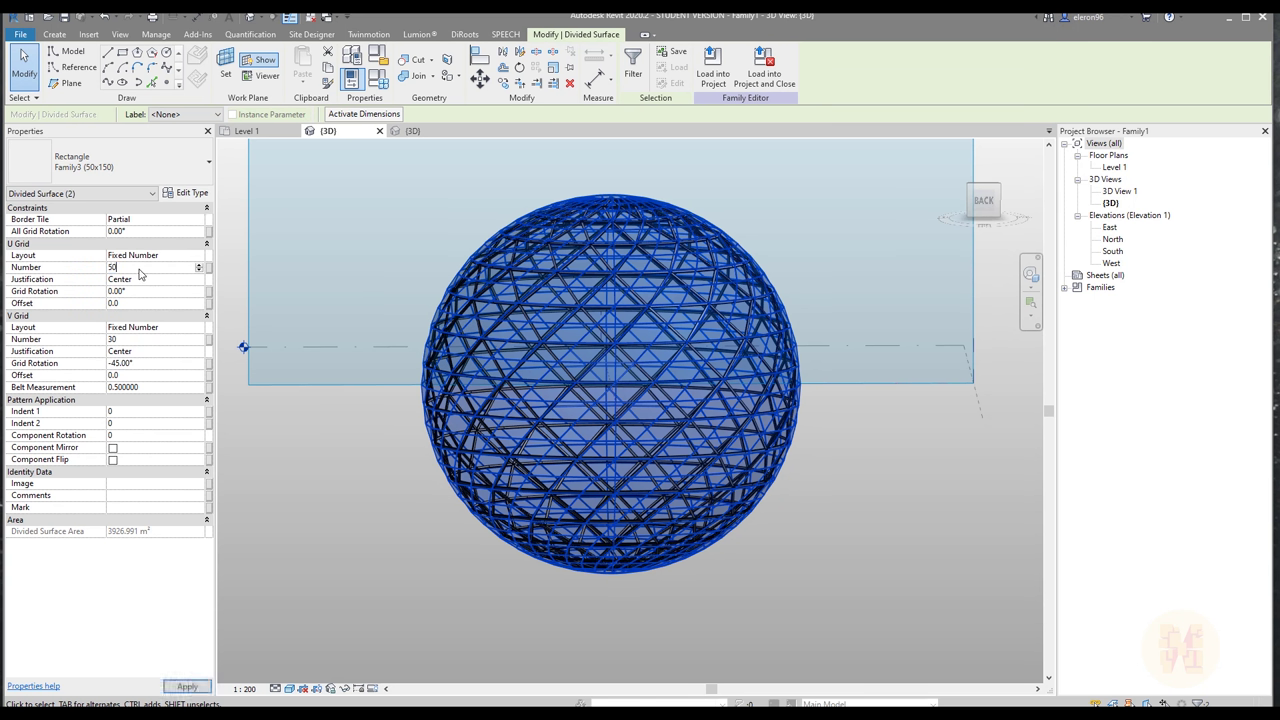
left_click(122, 340)
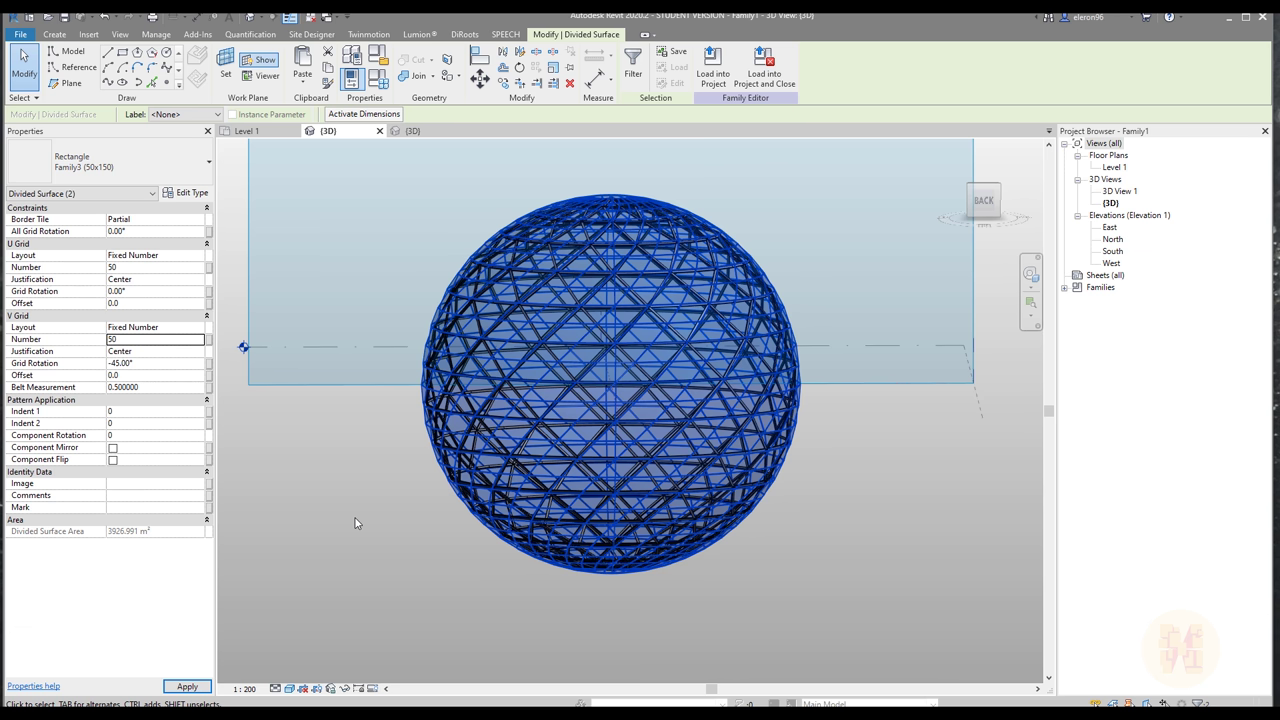
left_click(776, 578)
middle_click_drag(829, 602, 750, 612, "shift")
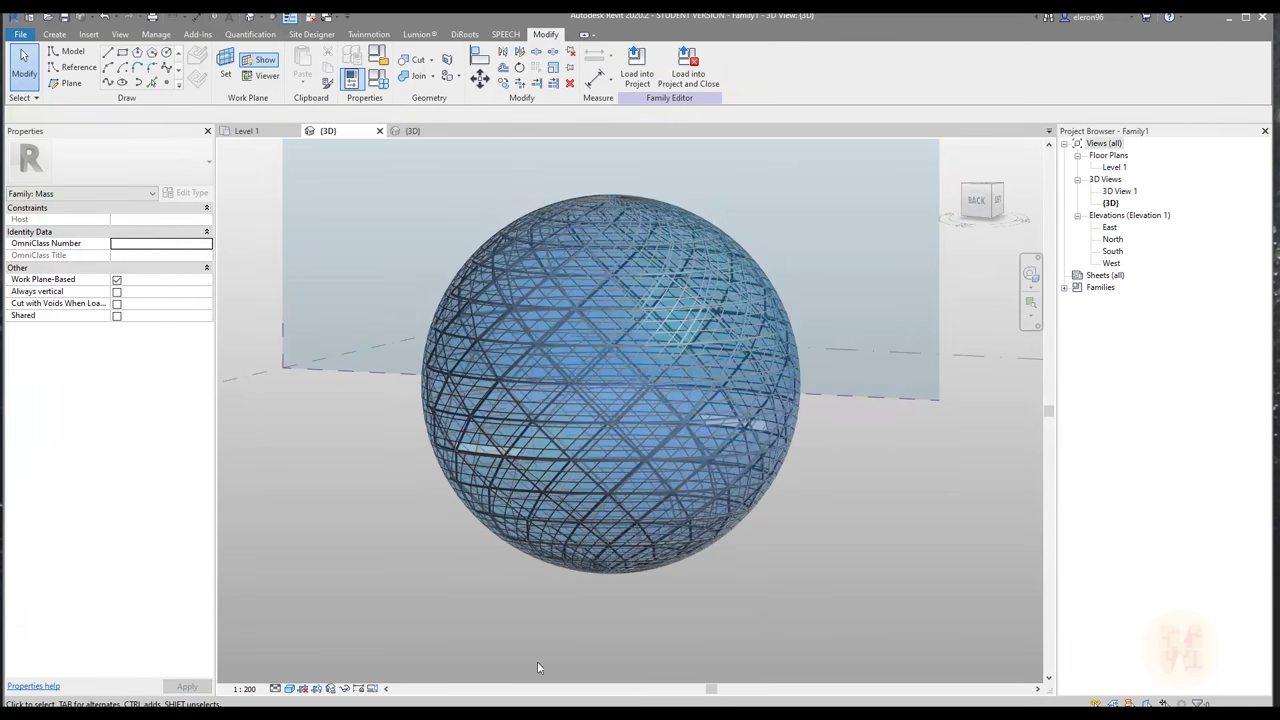
- Set the 3D view's detail level to Fine and inspect the denser panels and frame joints up close
left_click(275, 688)
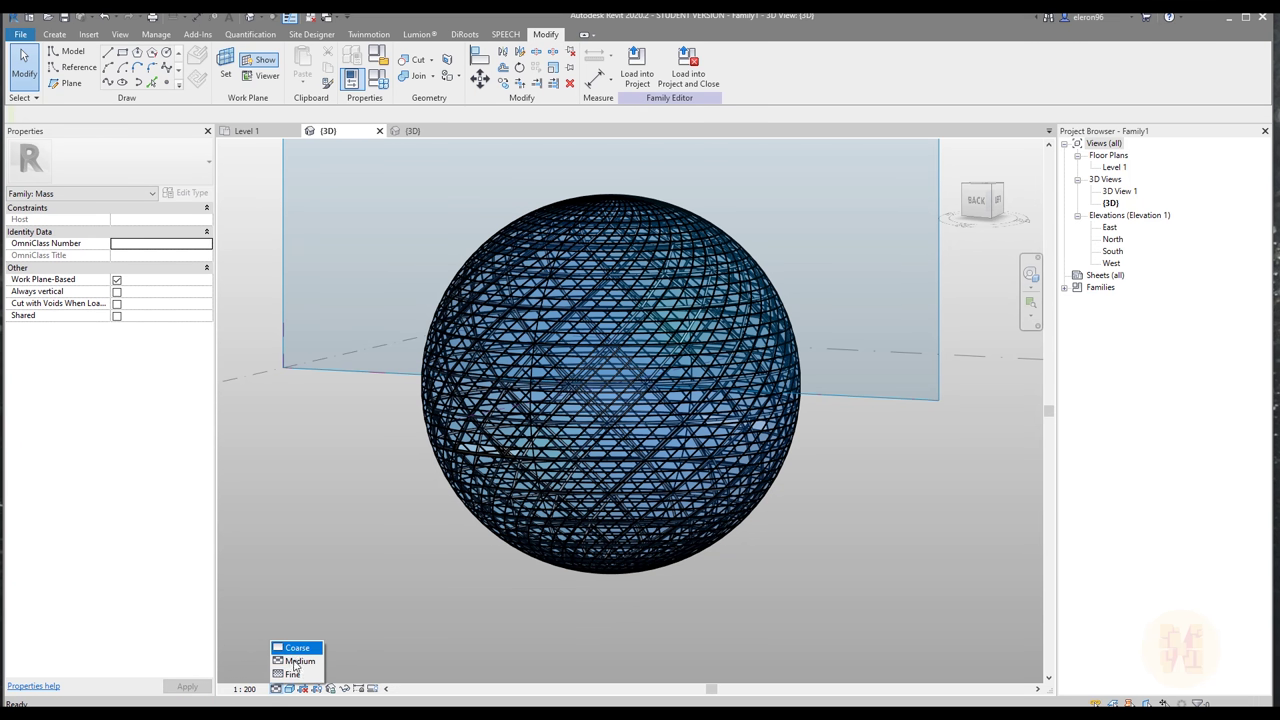
left_click(292, 672)
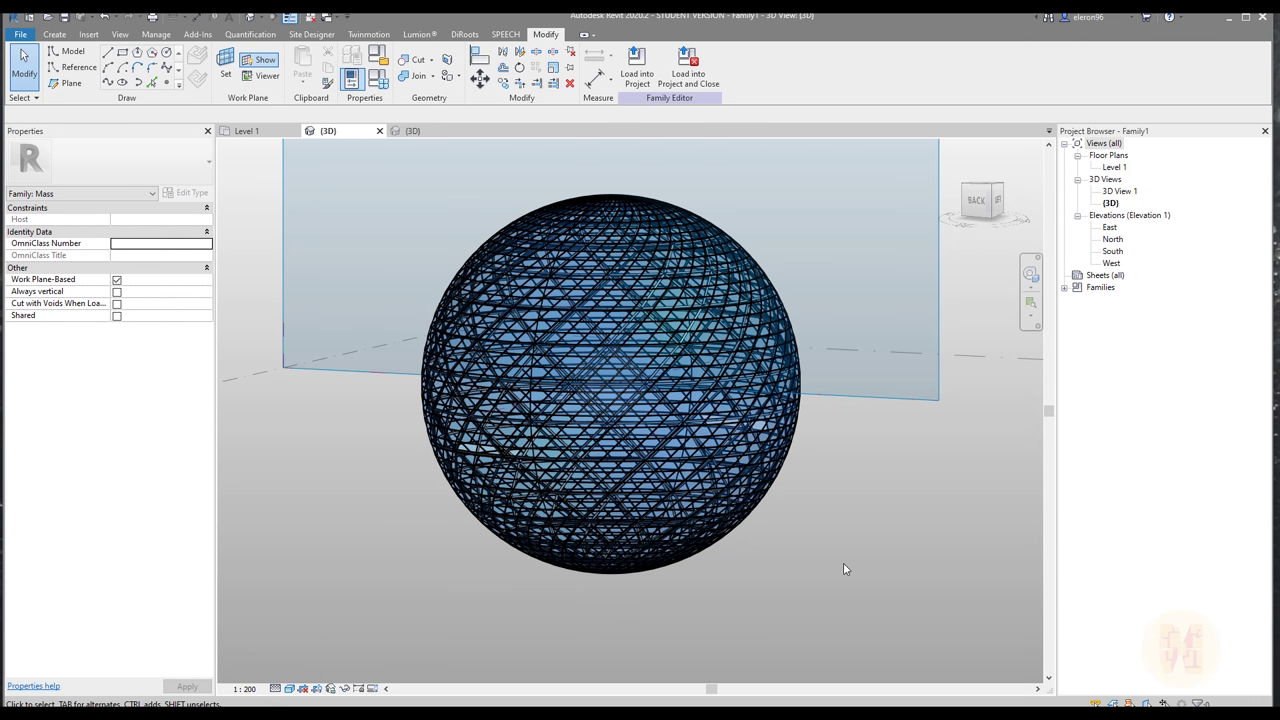
middle_click_drag(843, 562, 796, 566, "shift")
scroll(733, 434, "up", 6)
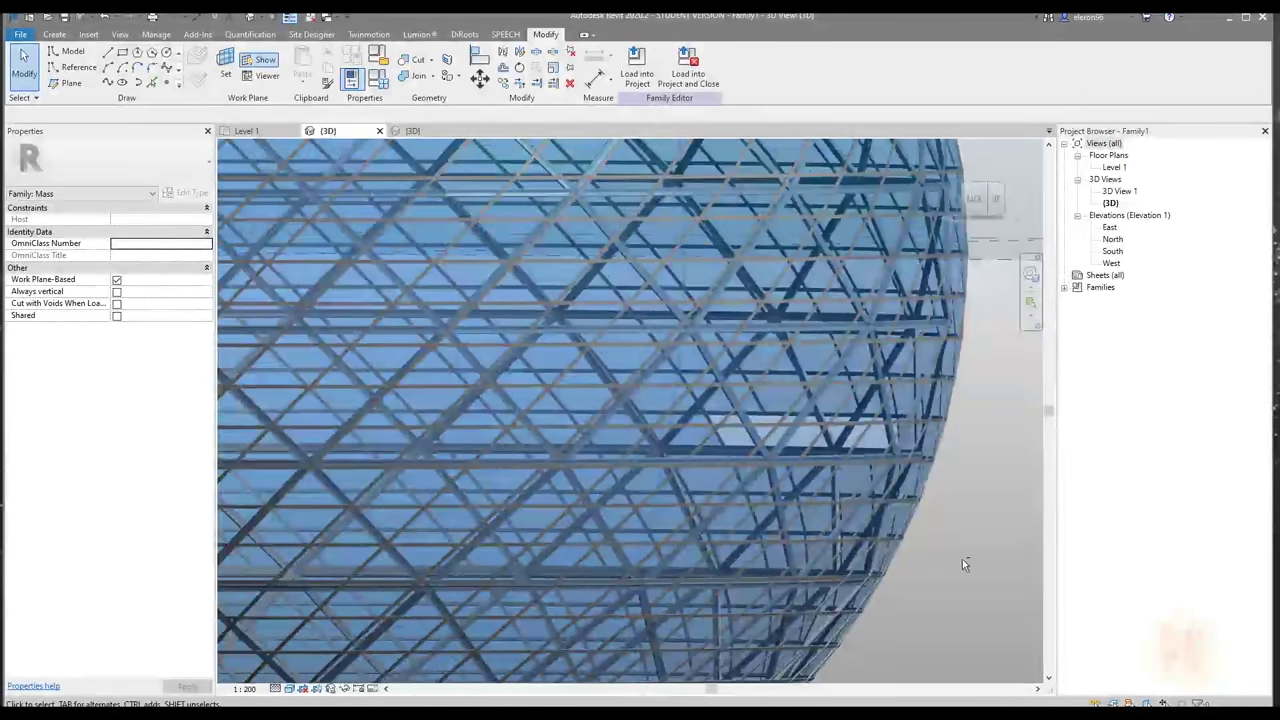
scroll(728, 440, "up", 6)
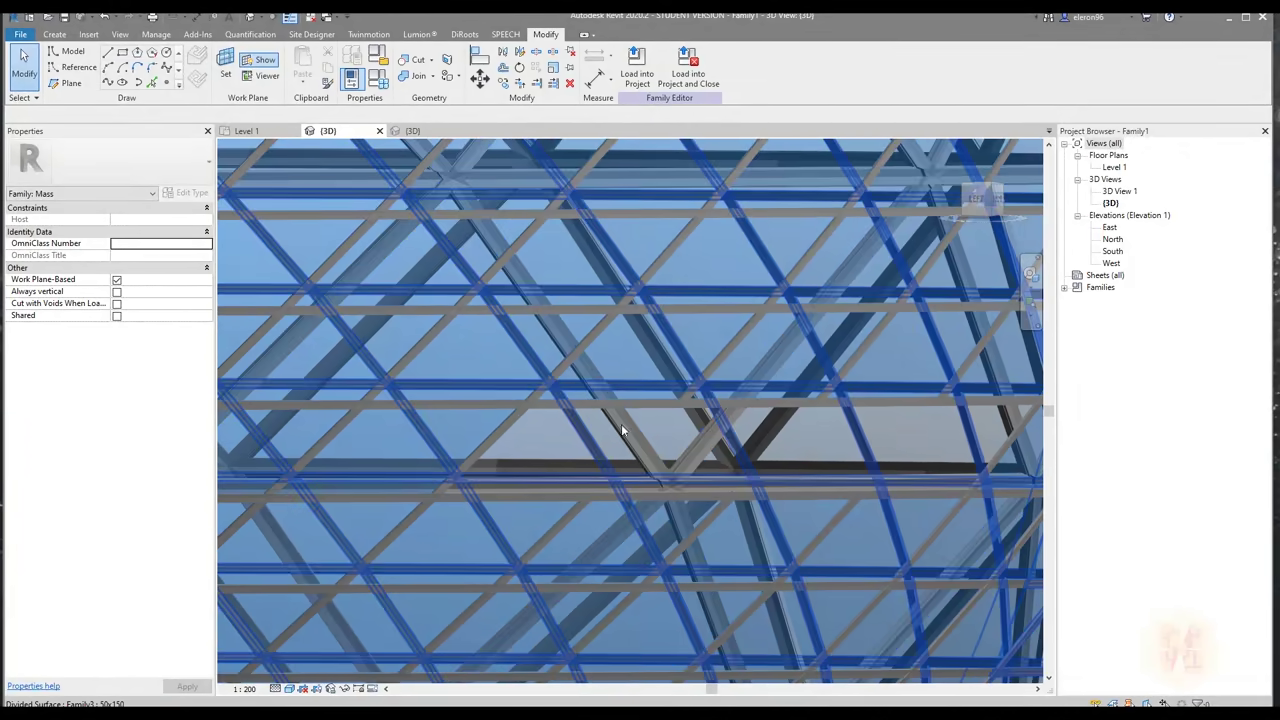
middle_click_drag(748, 449, 747, 415, "shift")
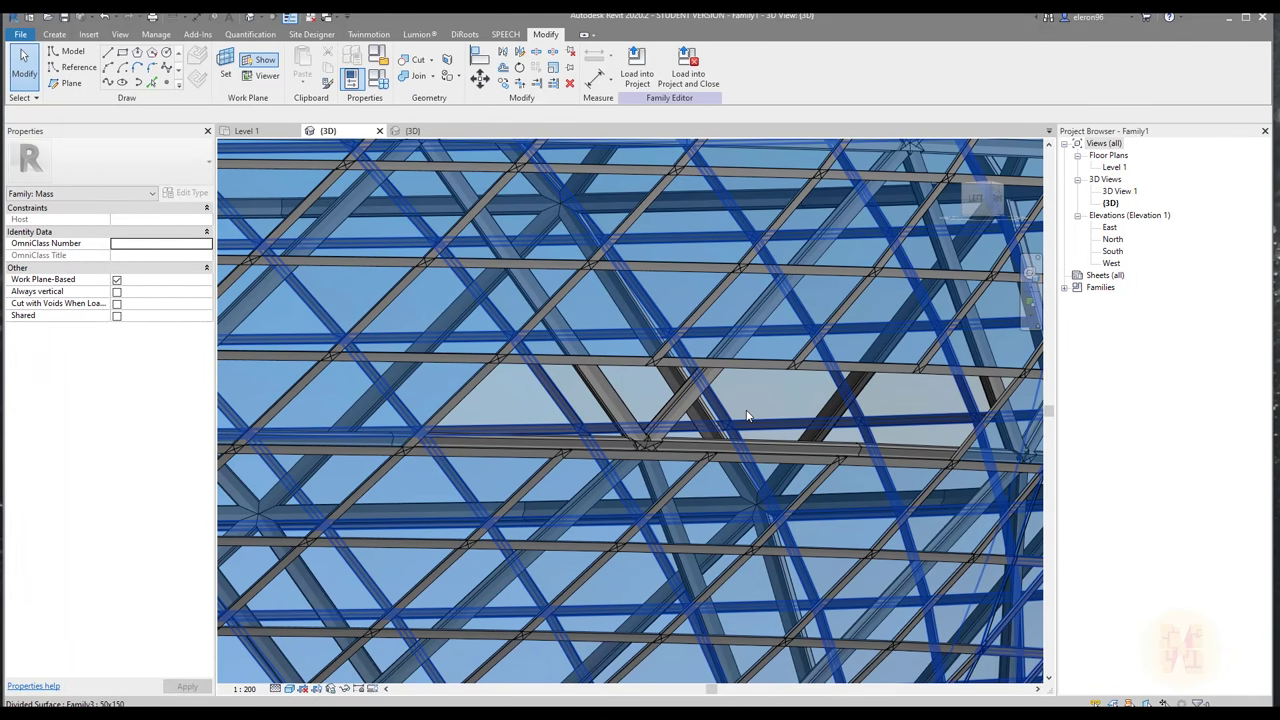
scroll(723, 436, "down", 8)
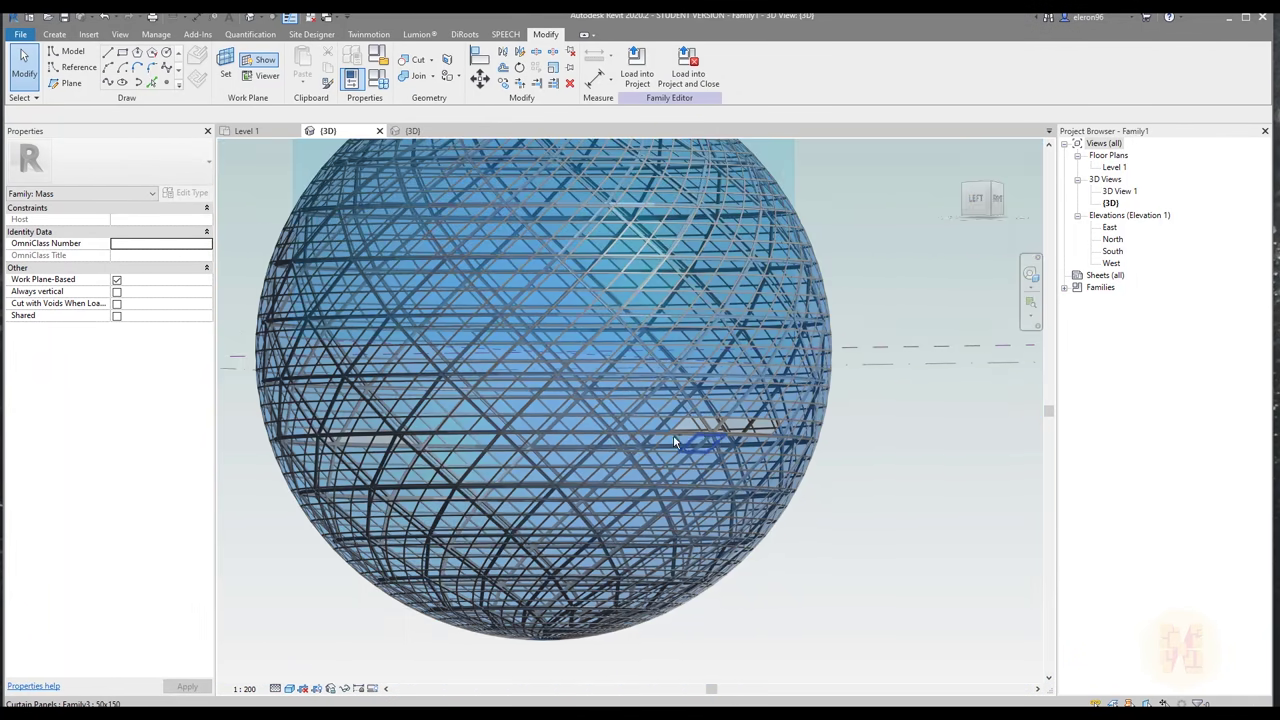
middle_click_drag(674, 441, 860, 603, "shift")
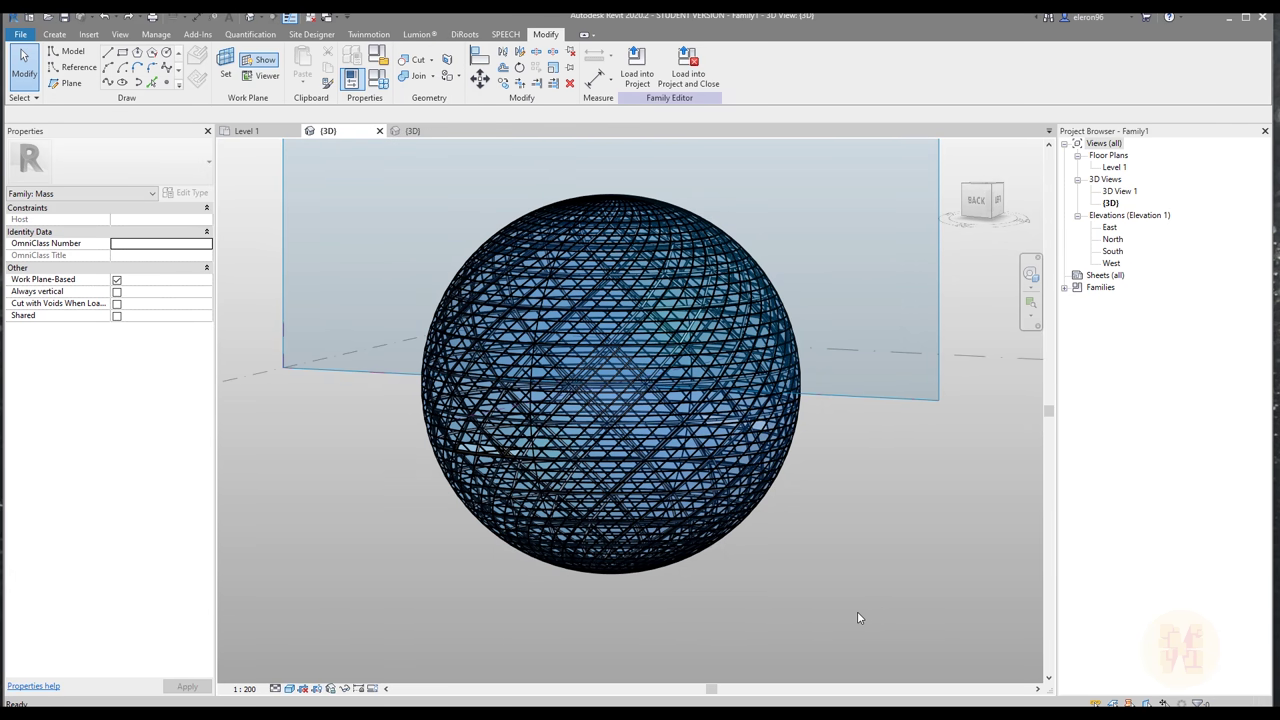
- Examine the sphere's triangulated frames and glass infill from several sides, from above and up close
middle_click_drag(580, 592, 633, 637, "shift")
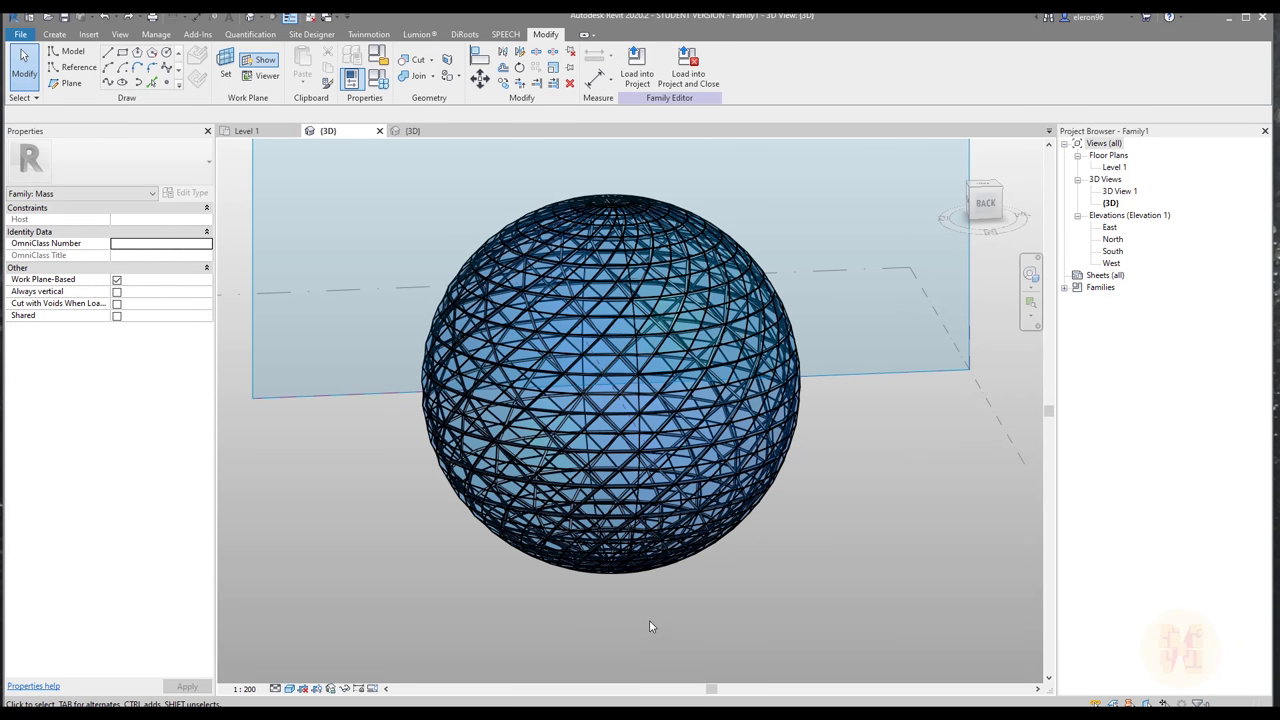
middle_click_drag(831, 570, 325, 452, "shift")
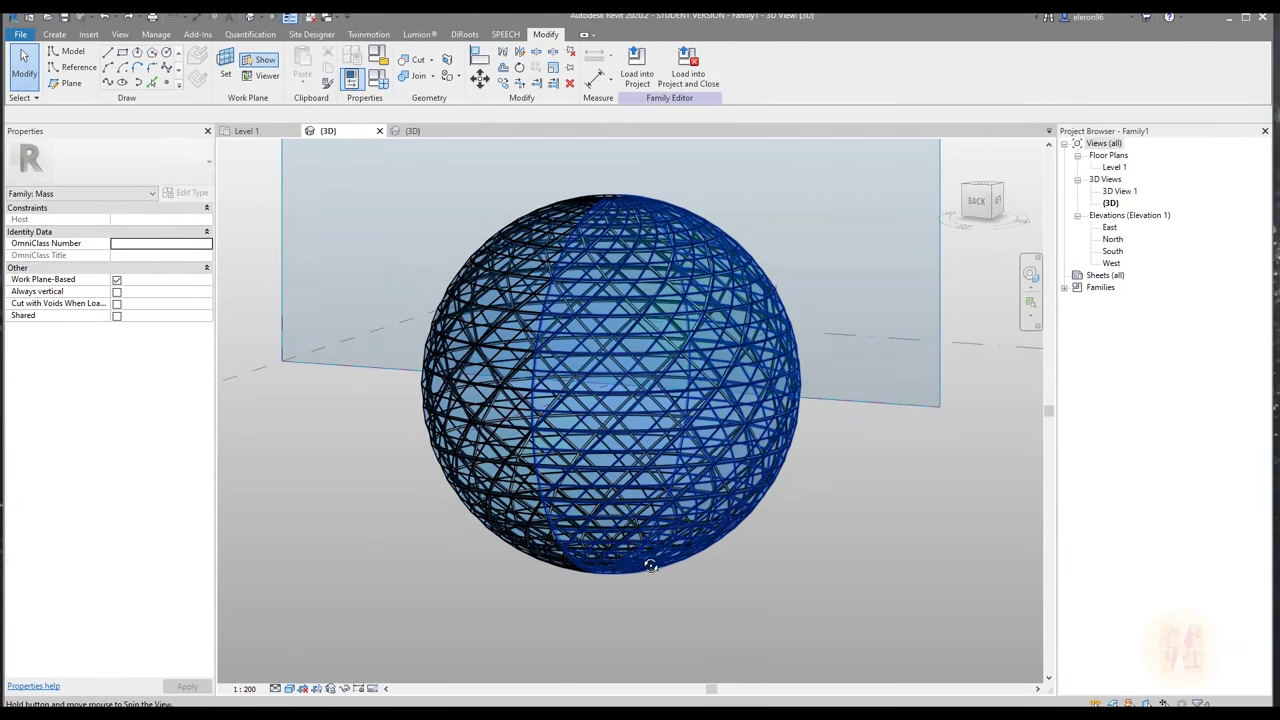
scroll(643, 482, "up", 3)
scroll(609, 382, "up", 5)
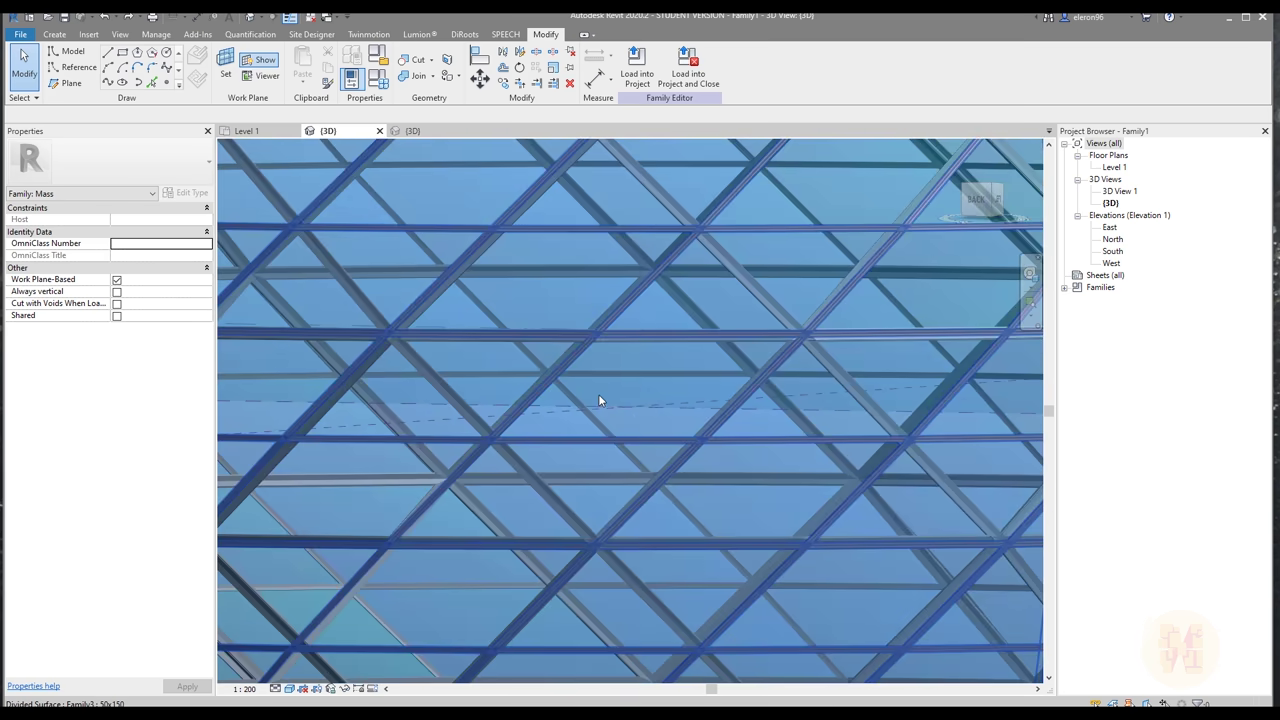
mouse_move(609, 420)
middle_mouse_down("shift")
mouse_move(651, 419)
mouse_move(627, 412)
middle_mouse_up("shift")
scroll(627, 414, "down", 7)
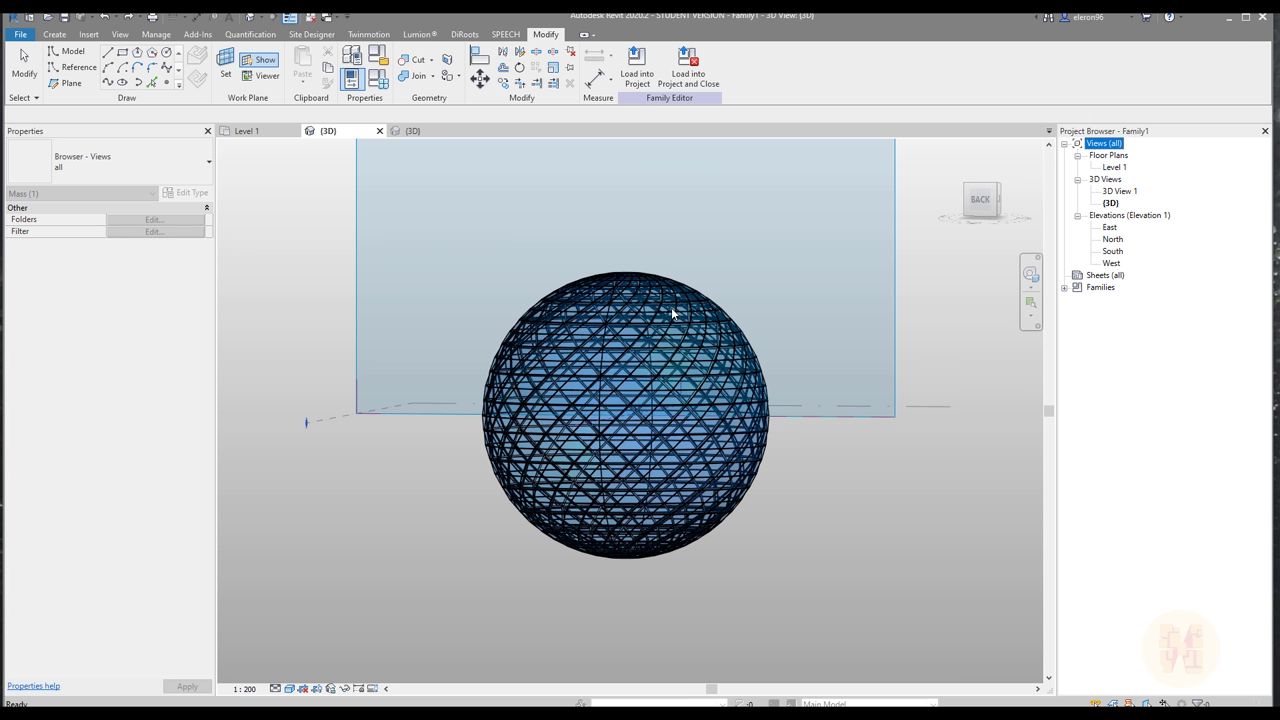
left_click(812, 512)
middle_click_drag(500, 540, 614, 563, "shift")
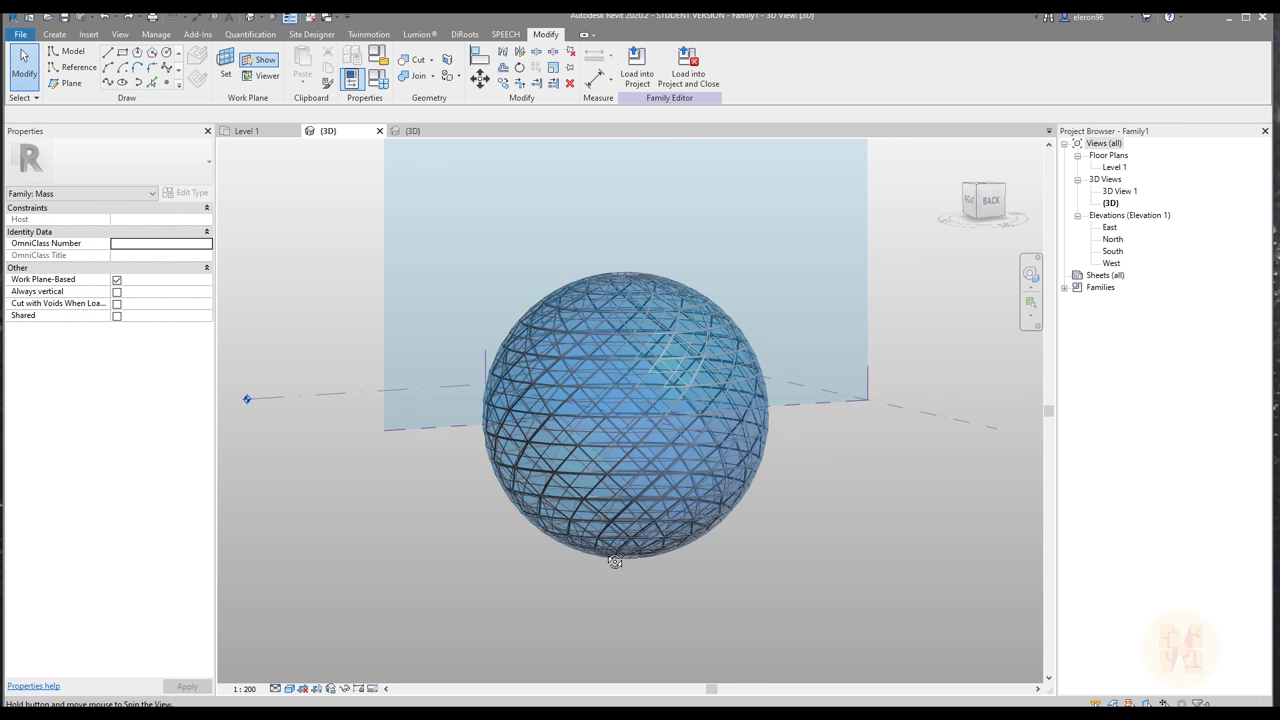
mouse_move(791, 589)
middle_mouse_down("shift")
mouse_move(794, 503)
mouse_move(803, 519)
mouse_move(794, 349)
mouse_move(794, 591)
middle_mouse_up("shift")
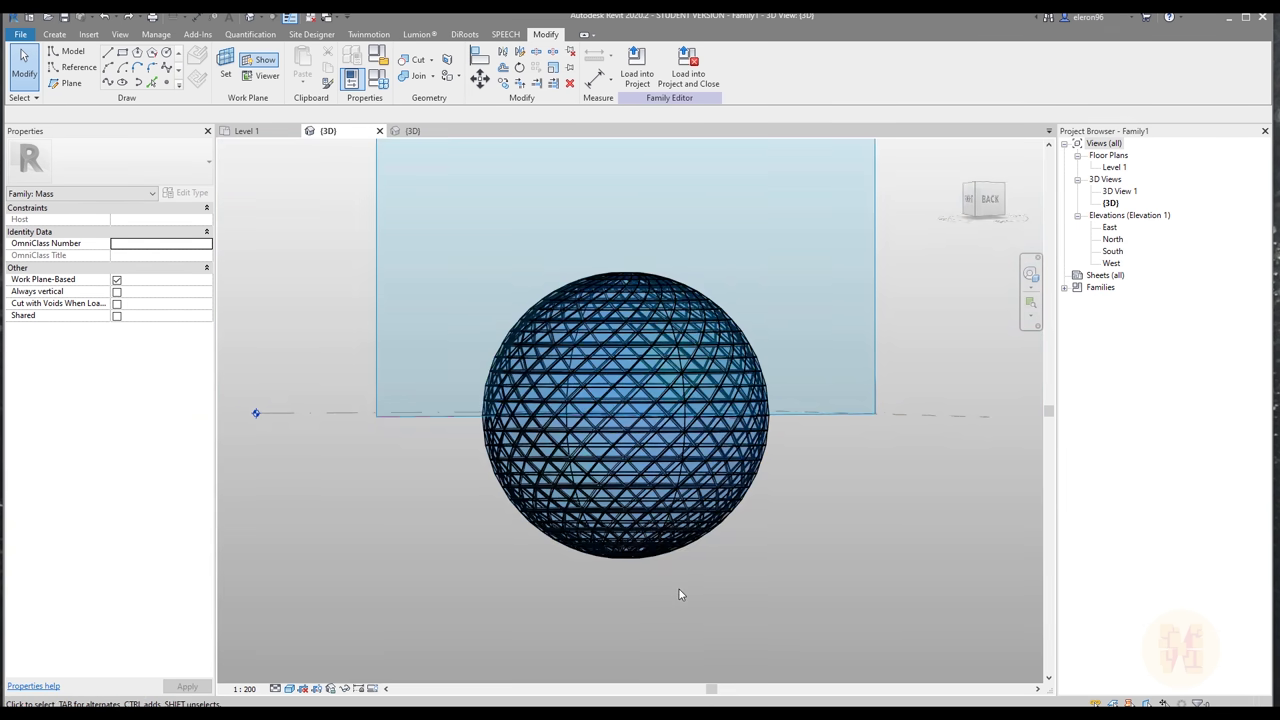